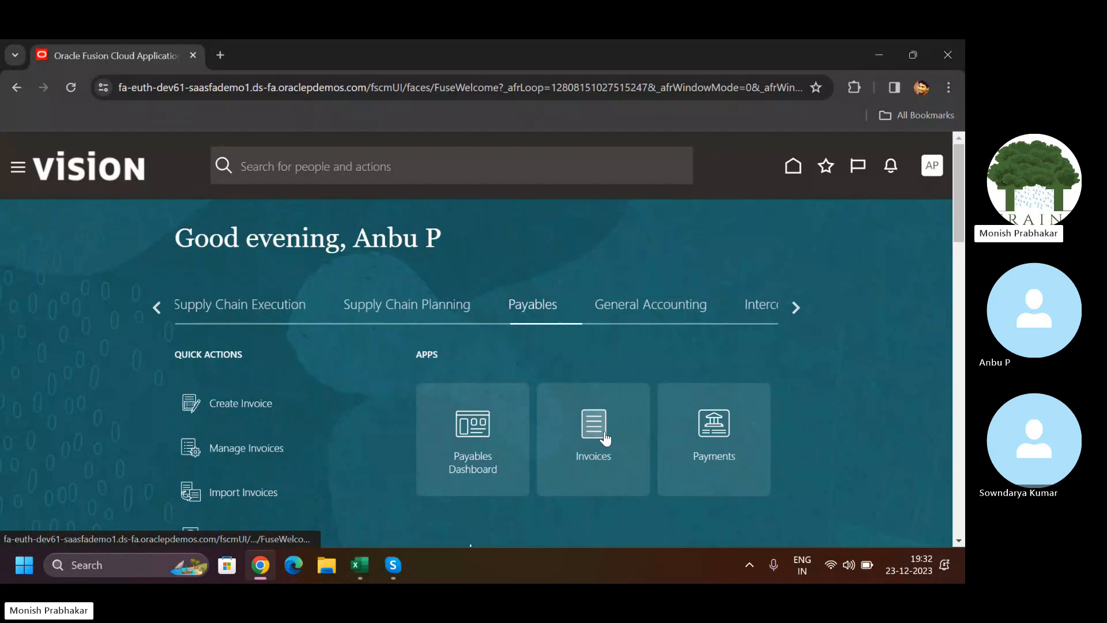
From the Invoices work area's task list, start a blank new invoice
{"action": "left_click", "coordinate": [603, 436]}
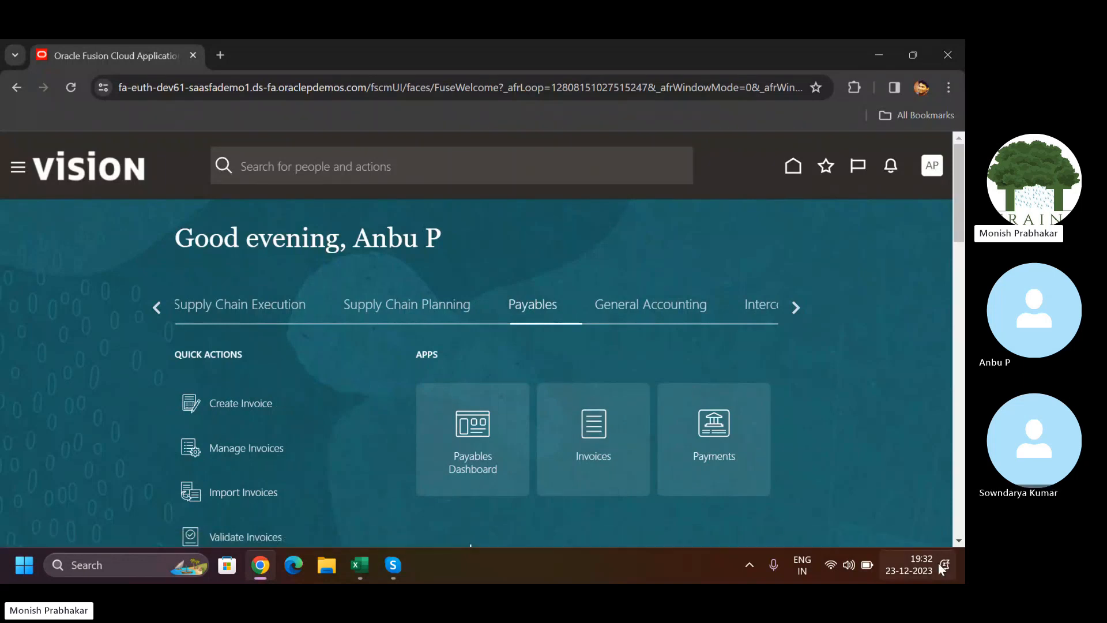
{"action": "left_click", "coordinate": [938, 563]}
{"action": "left_click", "coordinate": [934, 97]}
{"action": "left_click", "coordinate": [645, 134]}
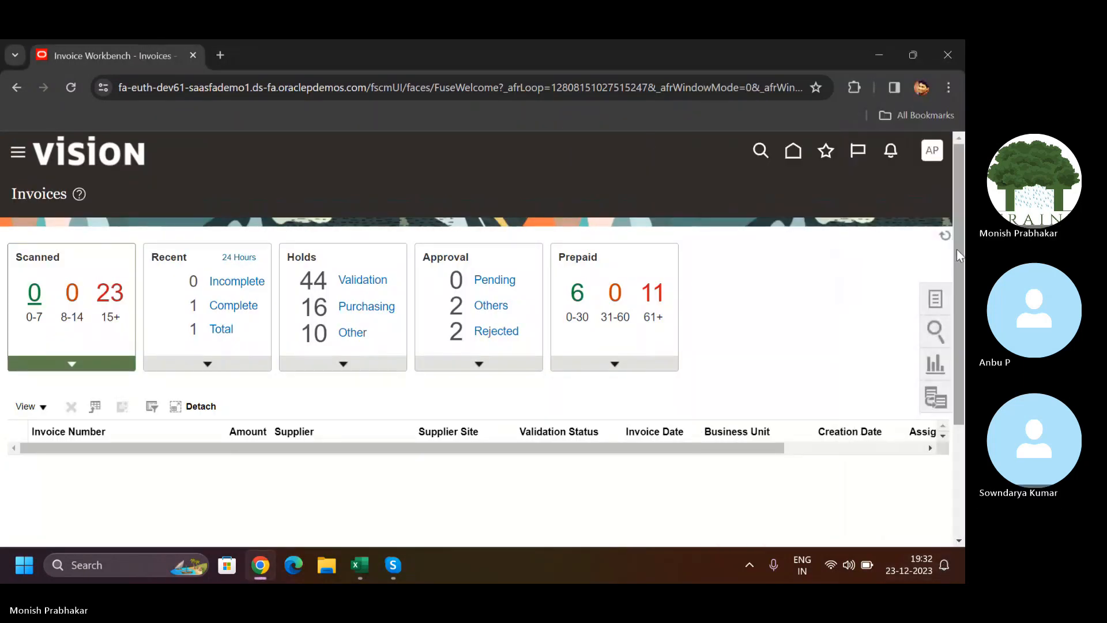
{"action": "left_click", "coordinate": [934, 298]}
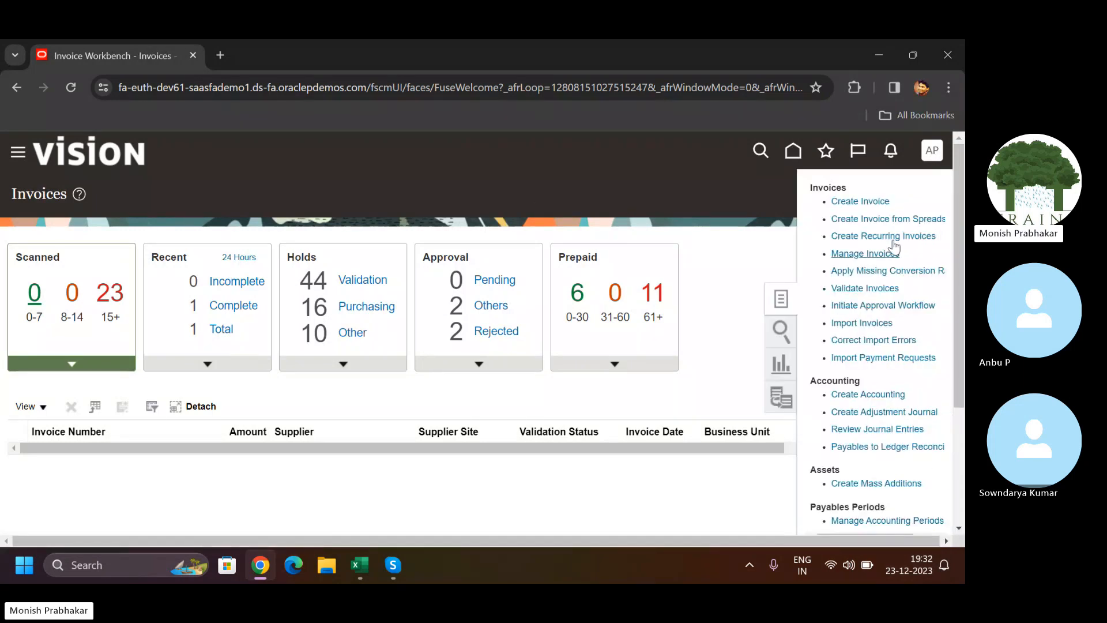
{"action": "left_click", "coordinate": [863, 202]}
Choose US1 Business Unit for the invoice and bring up the Supplier search
{"action": "left_click", "coordinate": [204, 313]}
{"action": "key", "text": "Caps_Lock"}
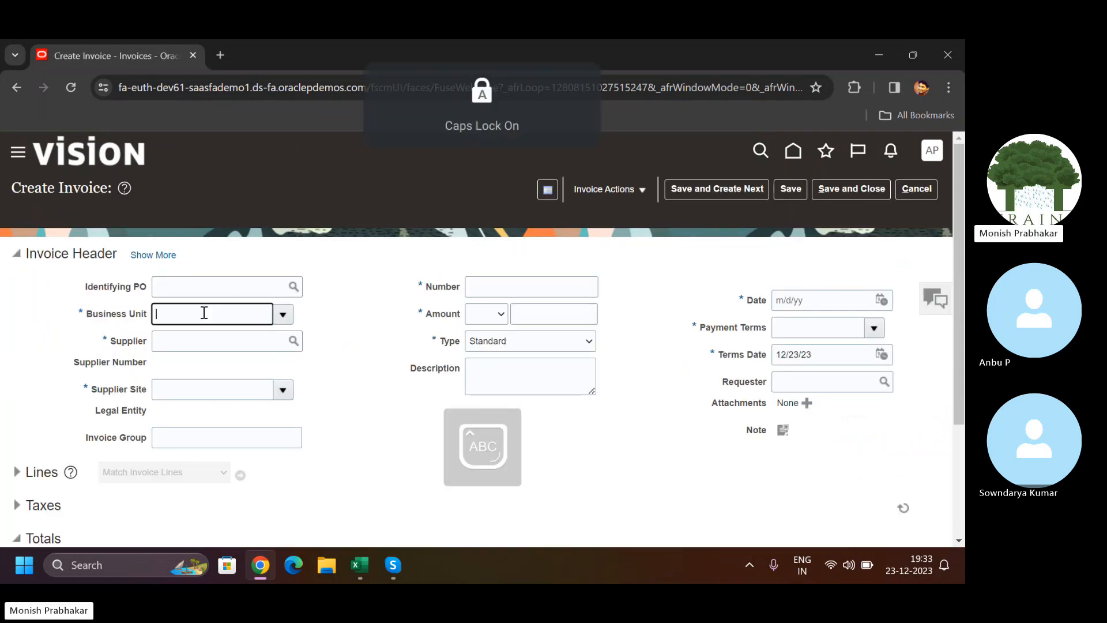
{"action": "type", "text": "US"}
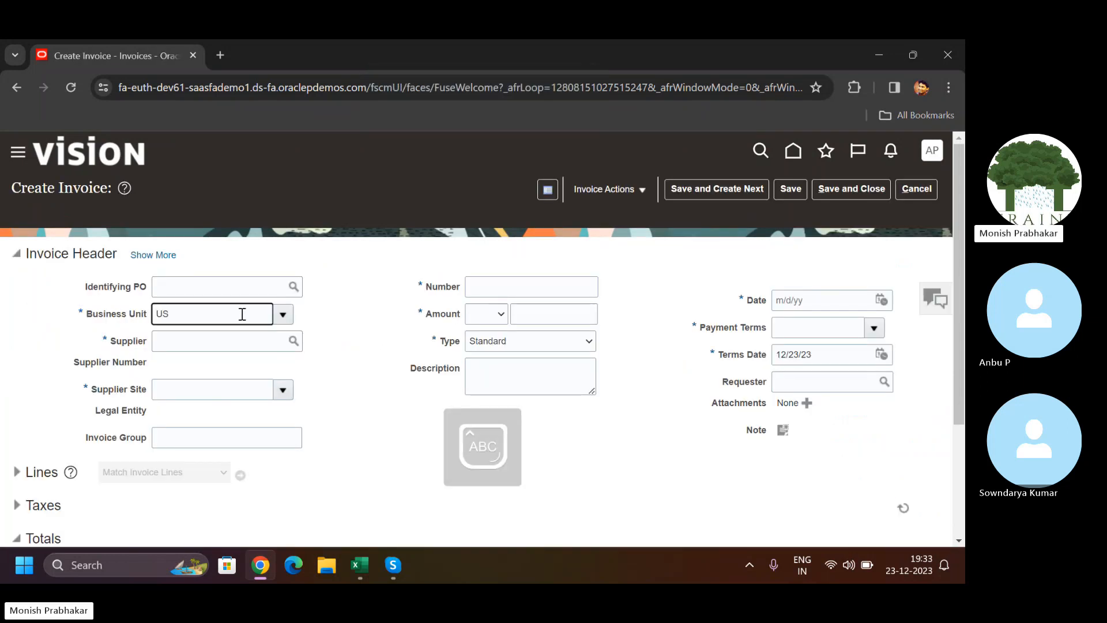
{"action": "left_click", "coordinate": [282, 314]}
{"action": "left_click_drag", "start_coordinate": [304, 341], "coordinate": [300, 505]}
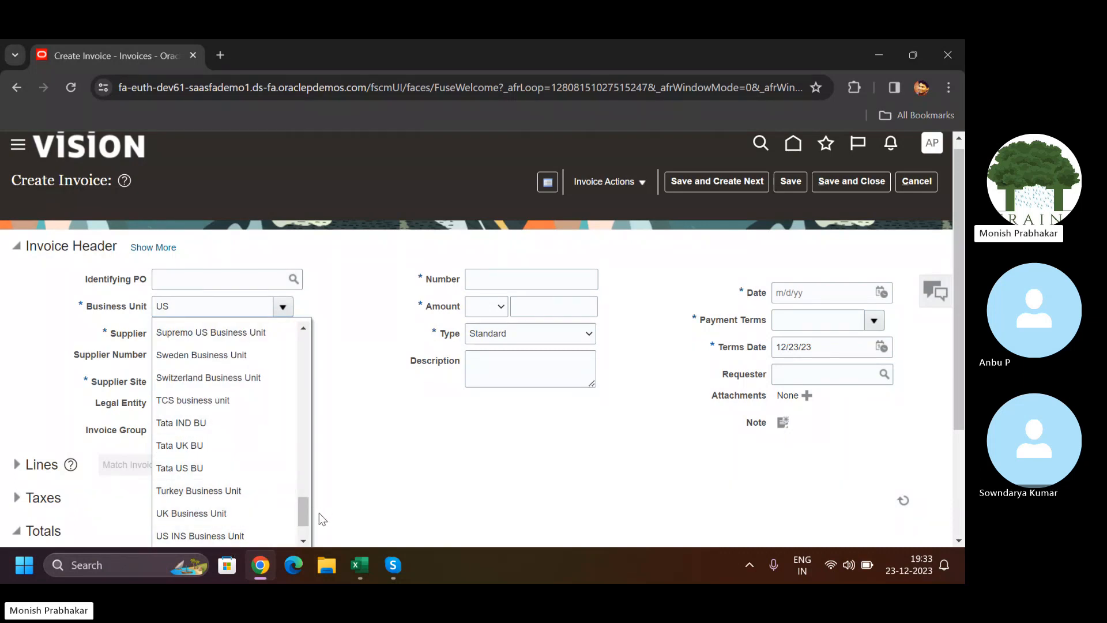
{"action": "left_click_drag", "start_coordinate": [305, 516], "coordinate": [305, 528]}
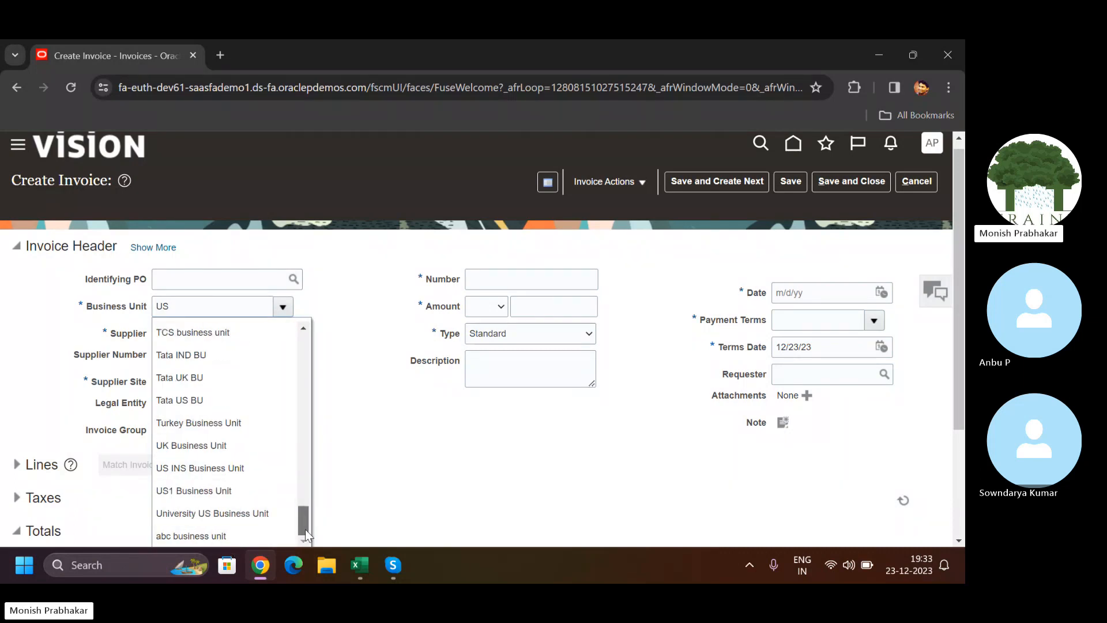
{"action": "left_click", "coordinate": [220, 491]}
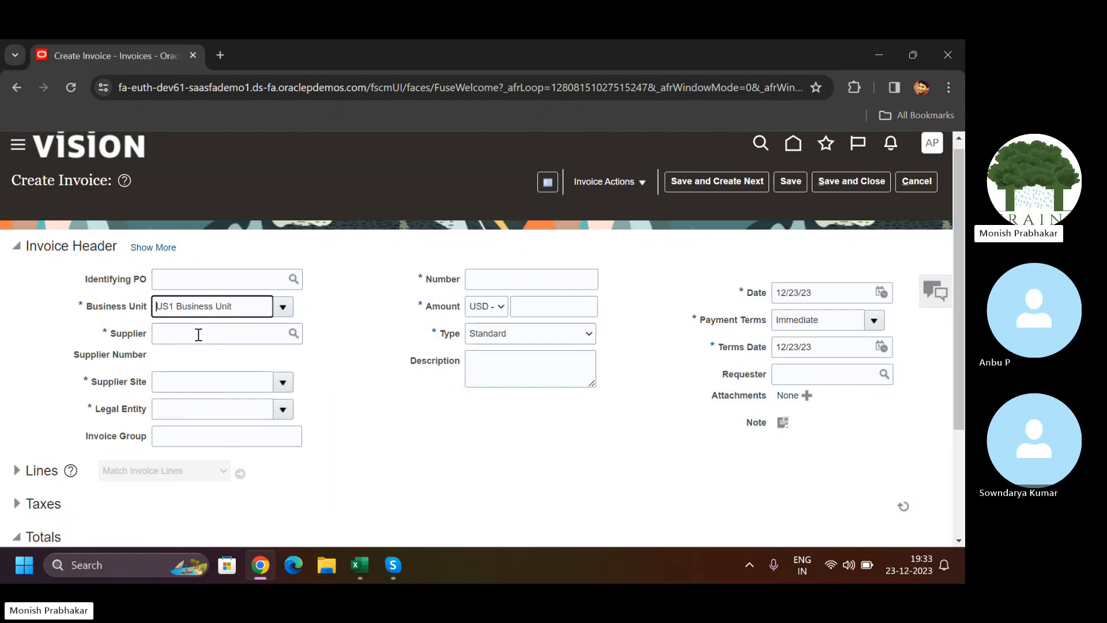
{"action": "left_click", "coordinate": [198, 334]}
{"action": "left_click", "coordinate": [294, 334]}
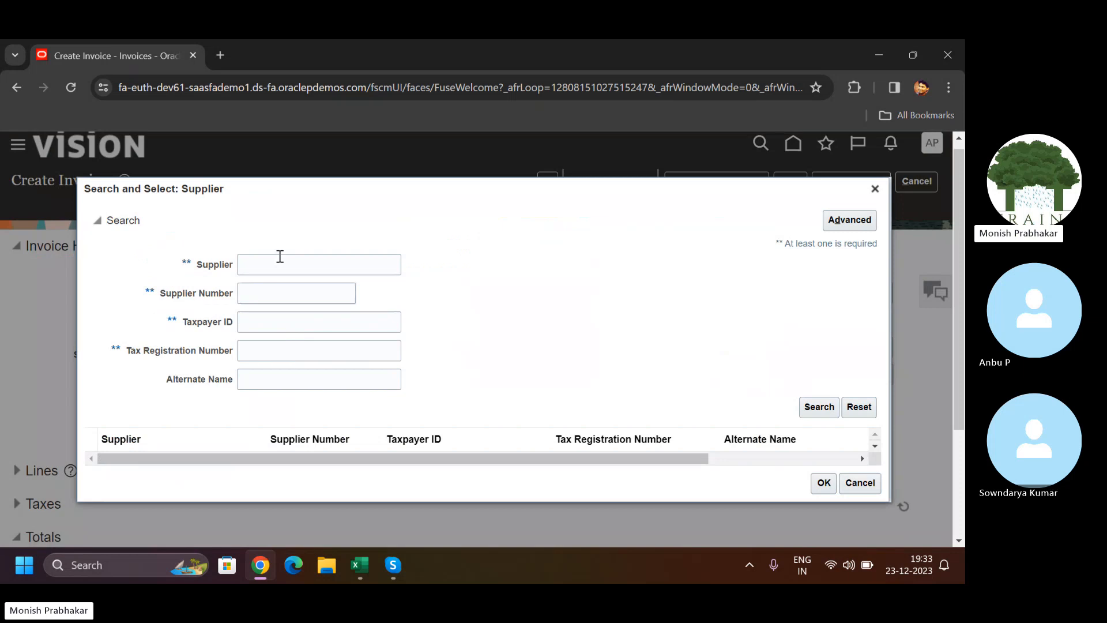
Search suppliers for 'A' and select Amazon, filling site Amazon US1 and US1 Legal Entity
{"action": "left_click", "coordinate": [279, 256]}
{"action": "type", "text": "A"}
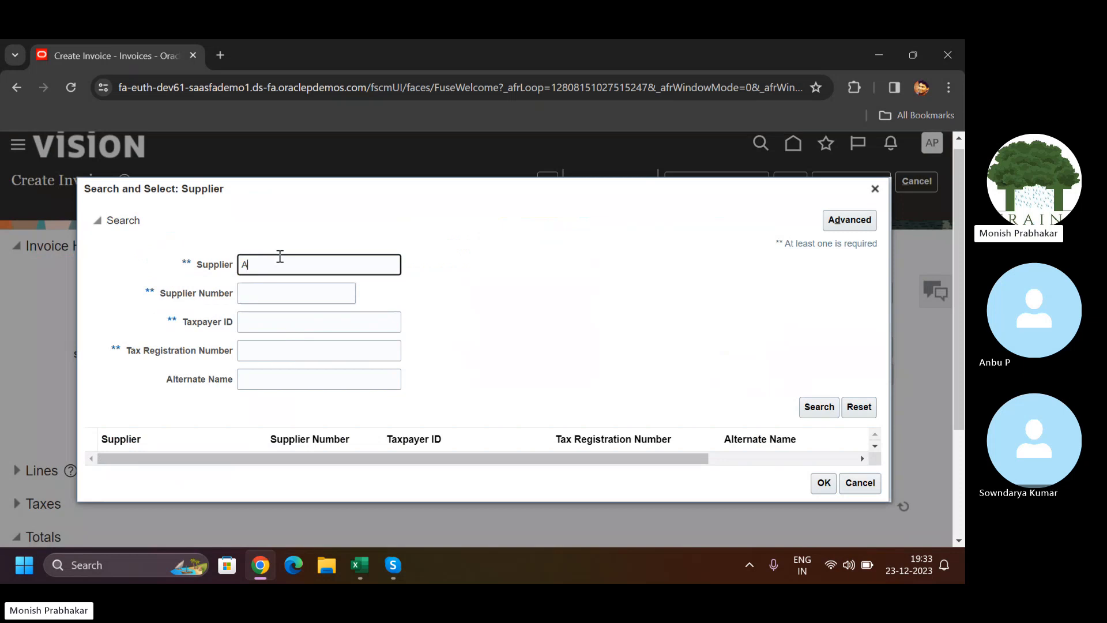
{"action": "key", "text": "Caps_Lock"}
{"action": "key", "text": "Return"}
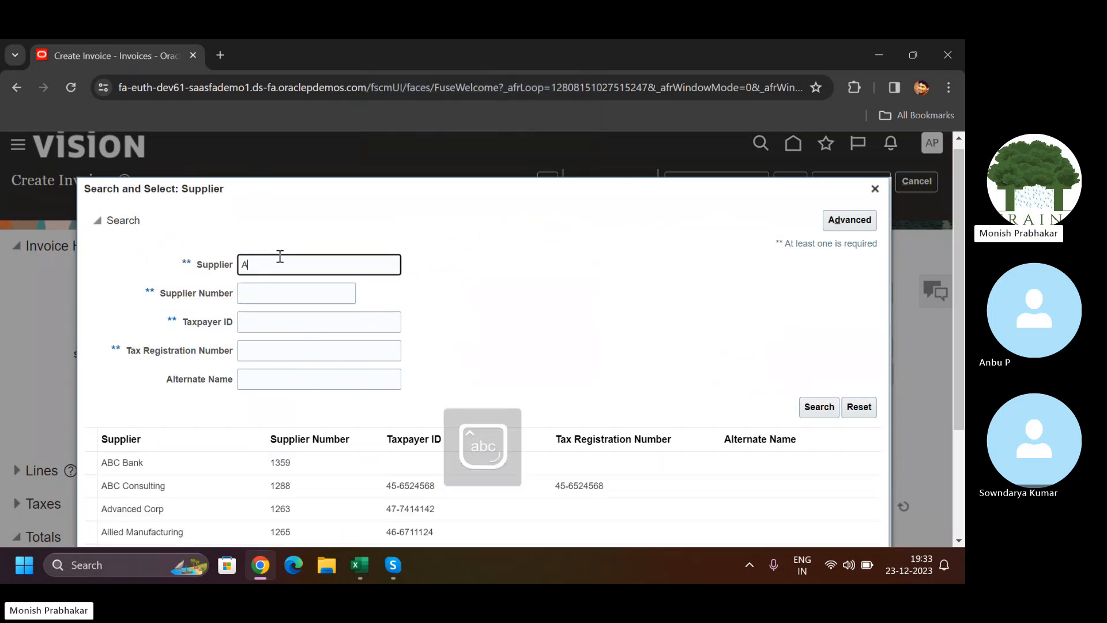
{"action": "scroll", "coordinate": [531, 382], "scroll_direction": "down", "scroll_amount": 3}
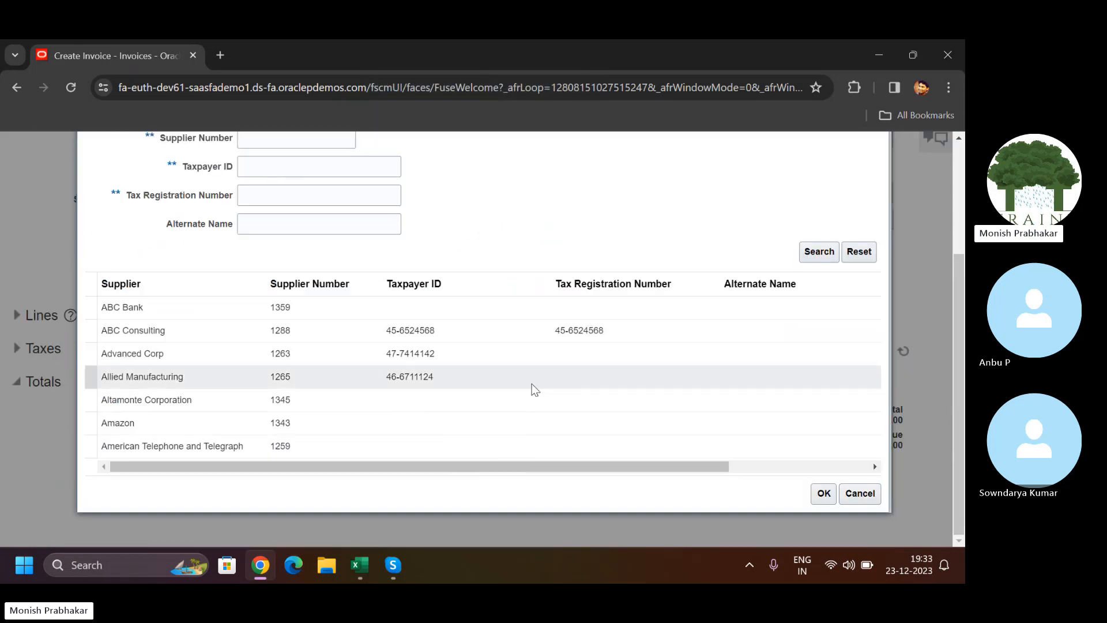
{"action": "left_click", "coordinate": [140, 425]}
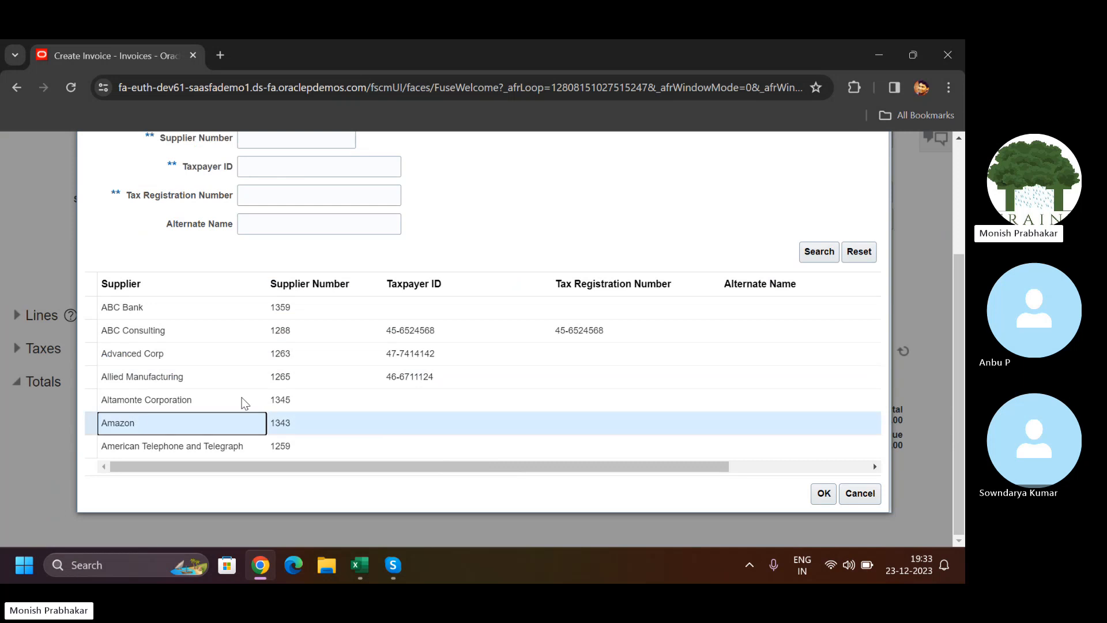
{"action": "left_click", "coordinate": [823, 493]}
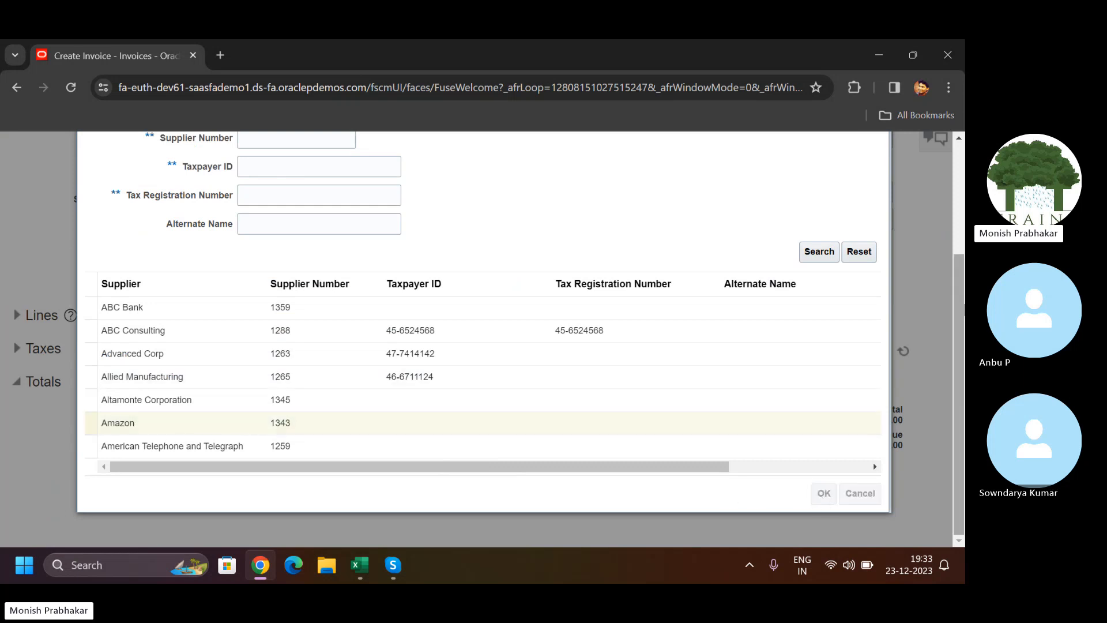
{"action": "left_click_drag", "start_coordinate": [962, 308], "coordinate": [962, 197]}
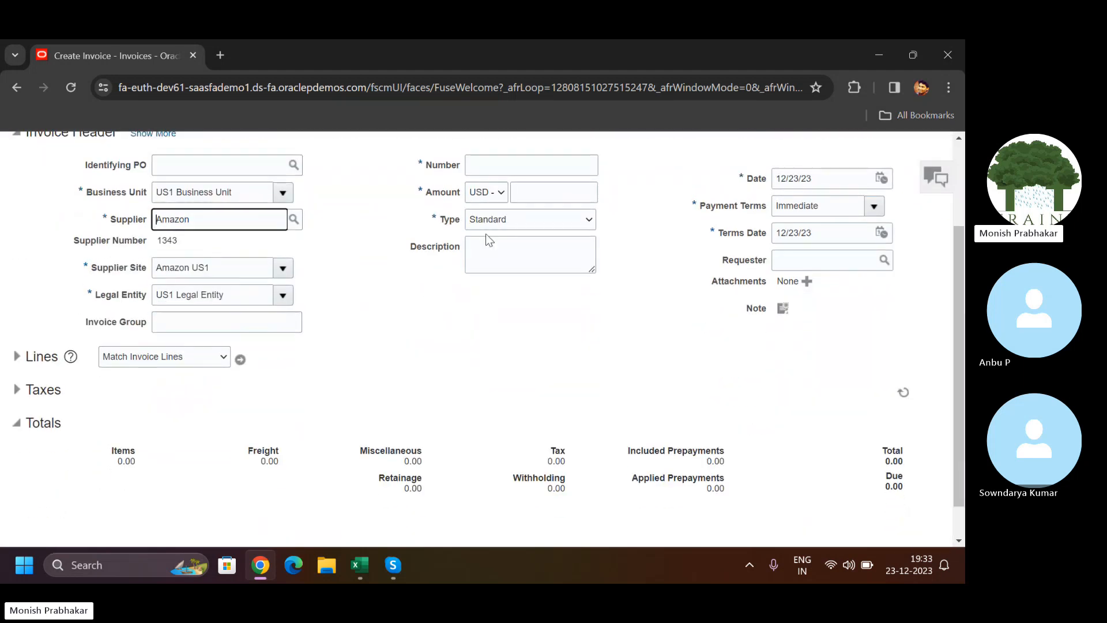
Enter invoice number FA-INVOICE-002 and invoice amount 10000
{"action": "left_click", "coordinate": [492, 167]}
{"action": "key", "text": "Caps_Lock"}
{"action": "type", "text": "FA-"}
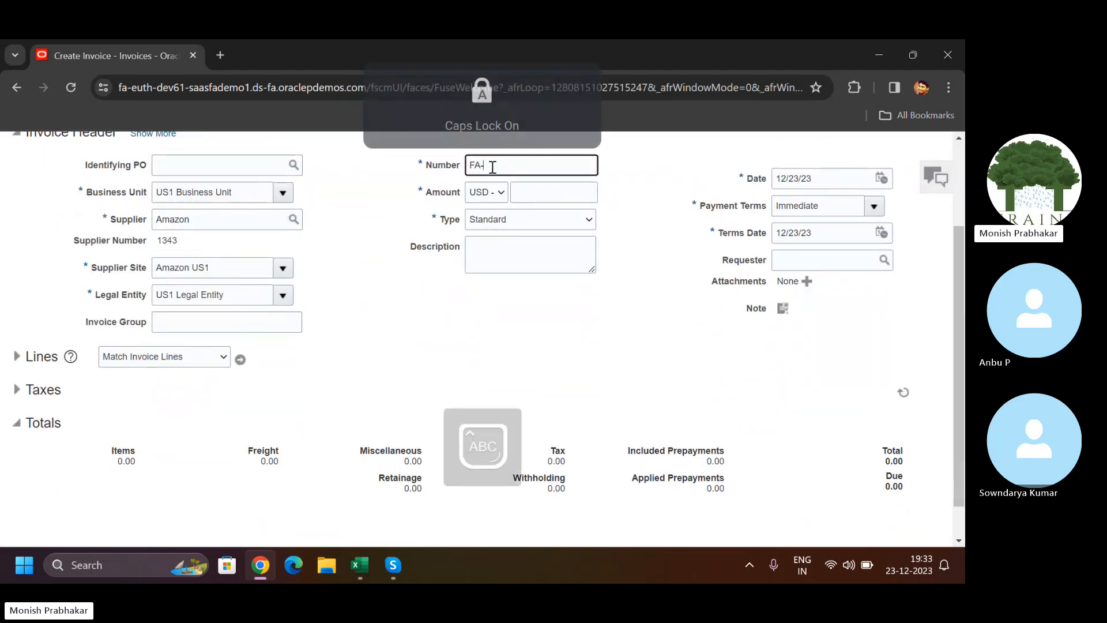
{"action": "type", "text": "INVOICE-0023"}
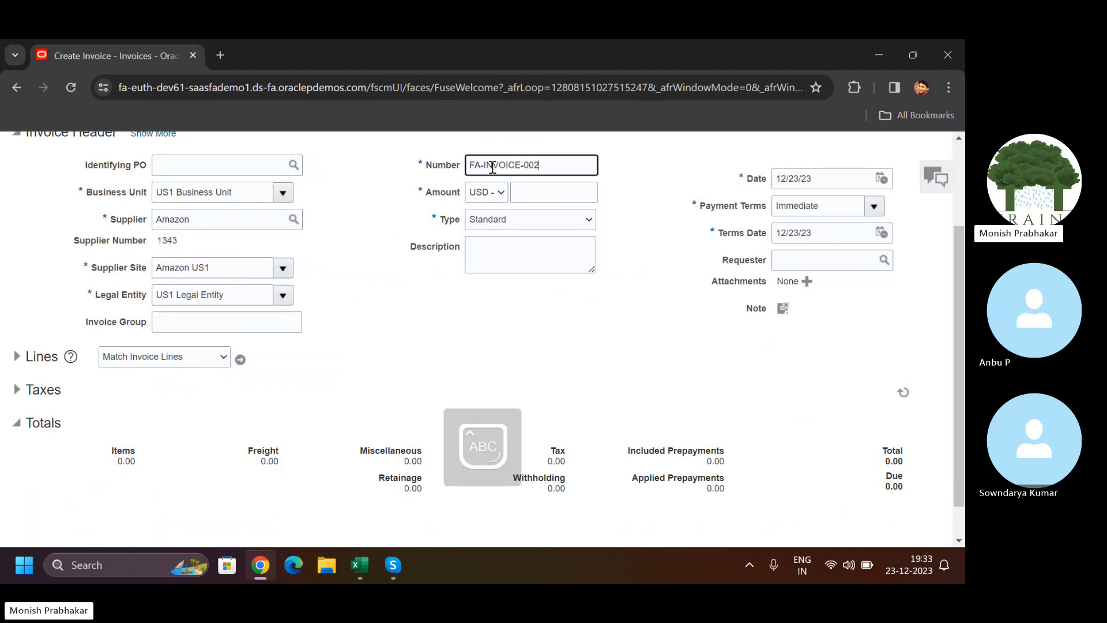
{"action": "key", "text": "BackSpace"}
{"action": "key", "text": "Tab"}
{"action": "key", "text": "Tab"}
{"action": "type", "text": "10000"}
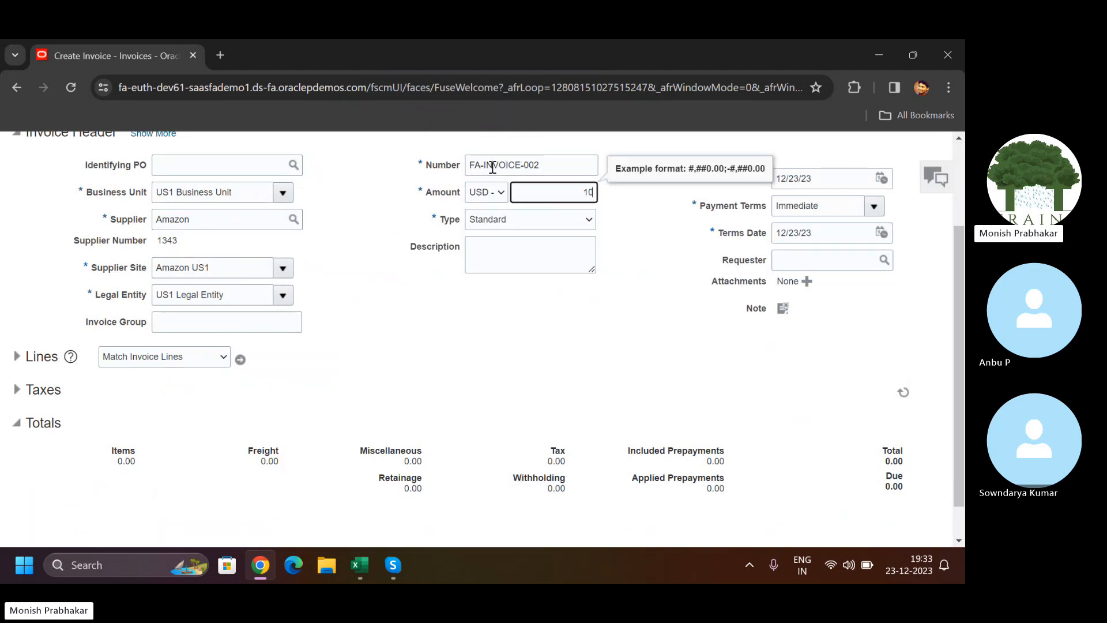
{"action": "key", "text": "Tab"}
{"action": "key", "text": "Tab"}
Give the invoice the description 'Asset Purchase' and expand the Lines section
{"action": "type", "text": "A"}
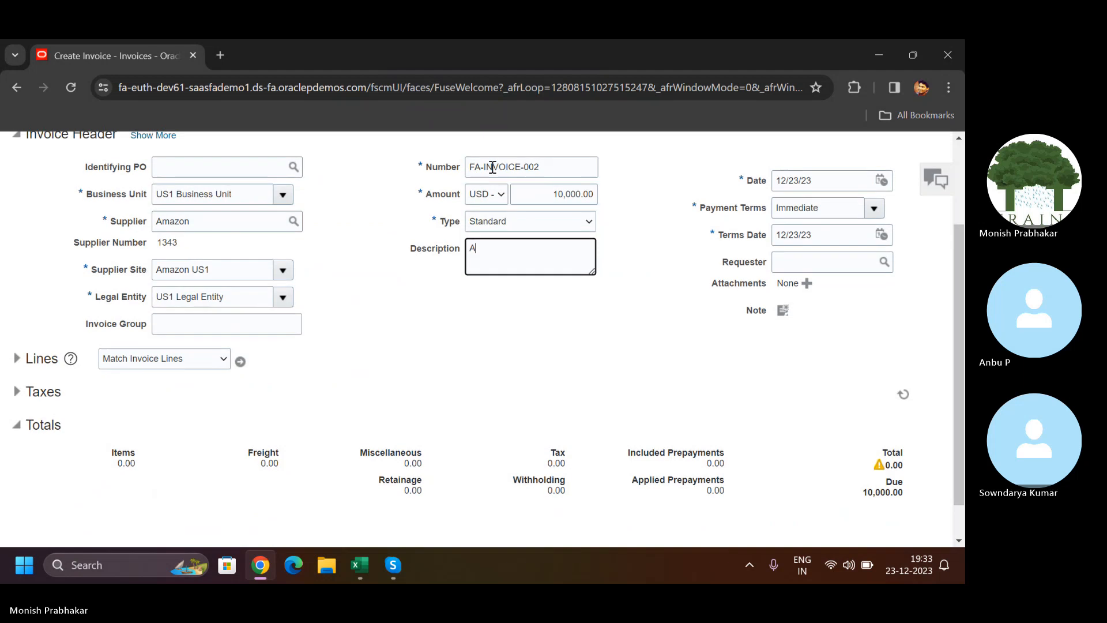
{"action": "type", "text": "SSET PURH"}
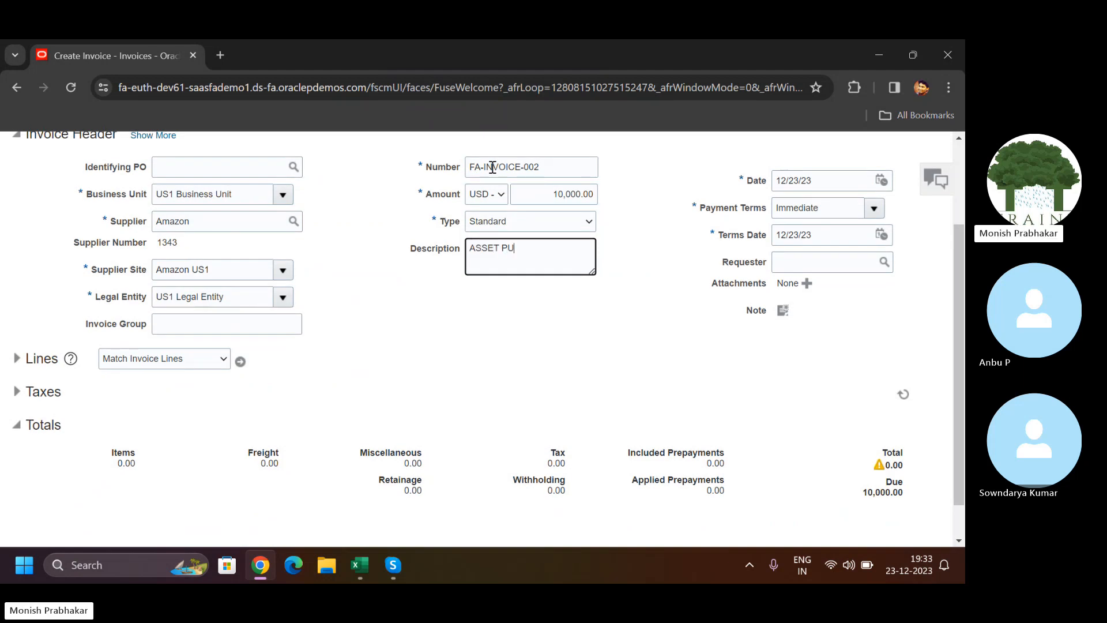
{"action": "key", "text": "BackSpace"}
{"action": "key", "text": "BackSpace"}
{"action": "key", "text": "BackSpace"}
{"action": "key", "text": "BackSpace"}
{"action": "key", "text": "BackSpace"}
{"action": "key", "text": "BackSpace"}
{"action": "key", "text": "BackSpace"}
{"action": "key", "text": "BackSpace"}
{"action": "key", "text": "BackSpace"}
{"action": "key", "text": "BackSpace"}
{"action": "type", "text": "A"}
{"action": "key", "text": "Caps_Lock"}
{"action": "type", "text": "sset"}
{"action": "key", "text": "Caps_Lock"}
{"action": "type", "text": "P"}
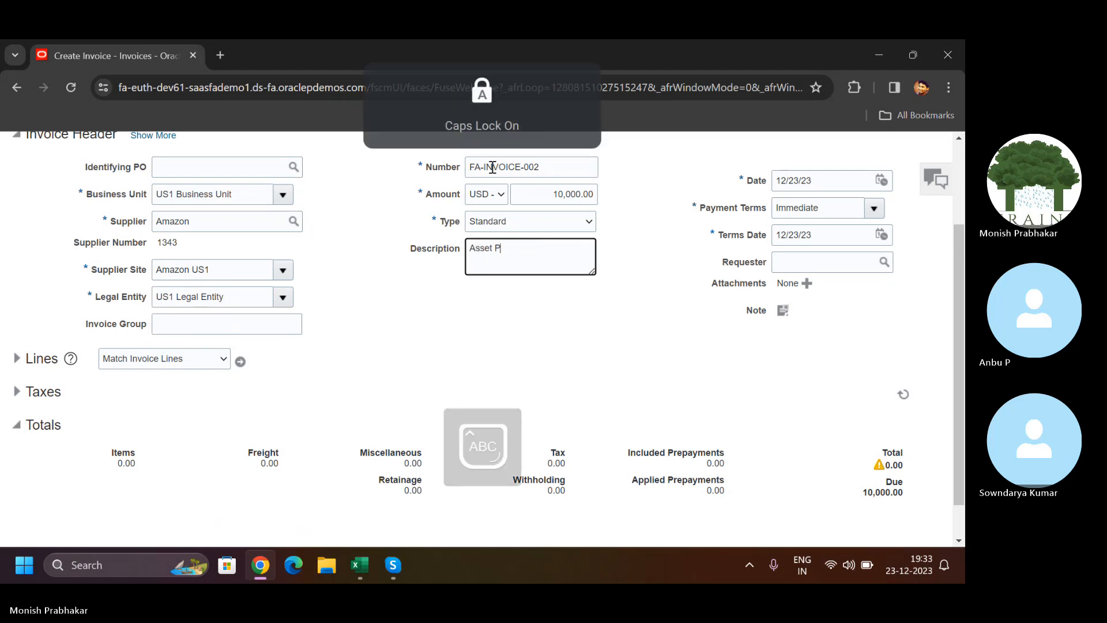
{"action": "key", "text": "Caps_Lock"}
{"action": "type", "text": "urchase"}
{"action": "key", "text": "Tab"}
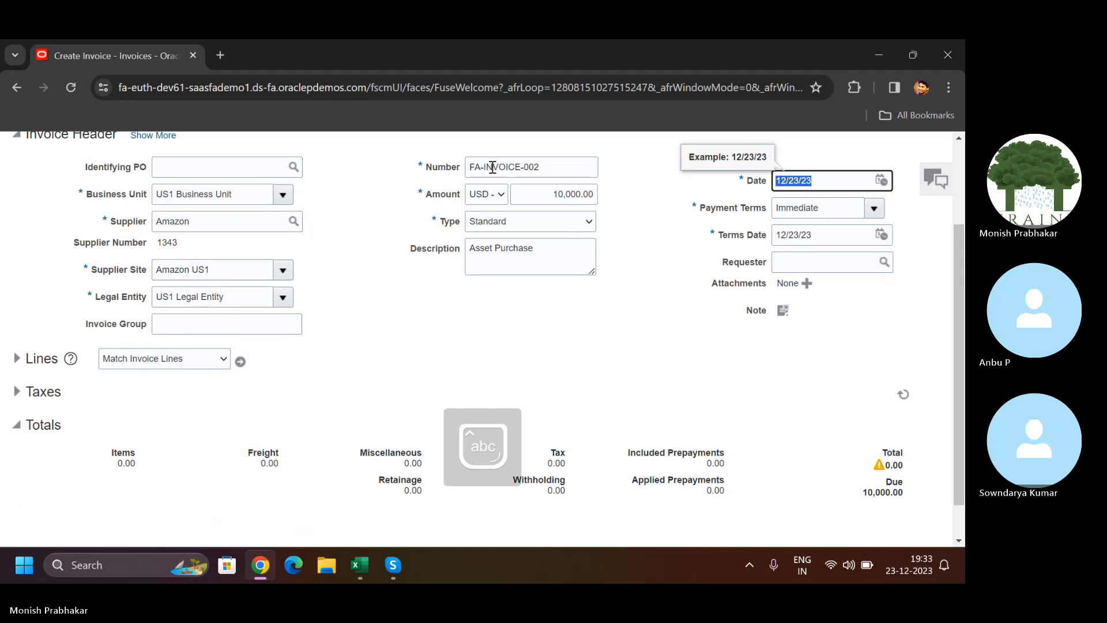
{"action": "left_click", "coordinate": [15, 358]}
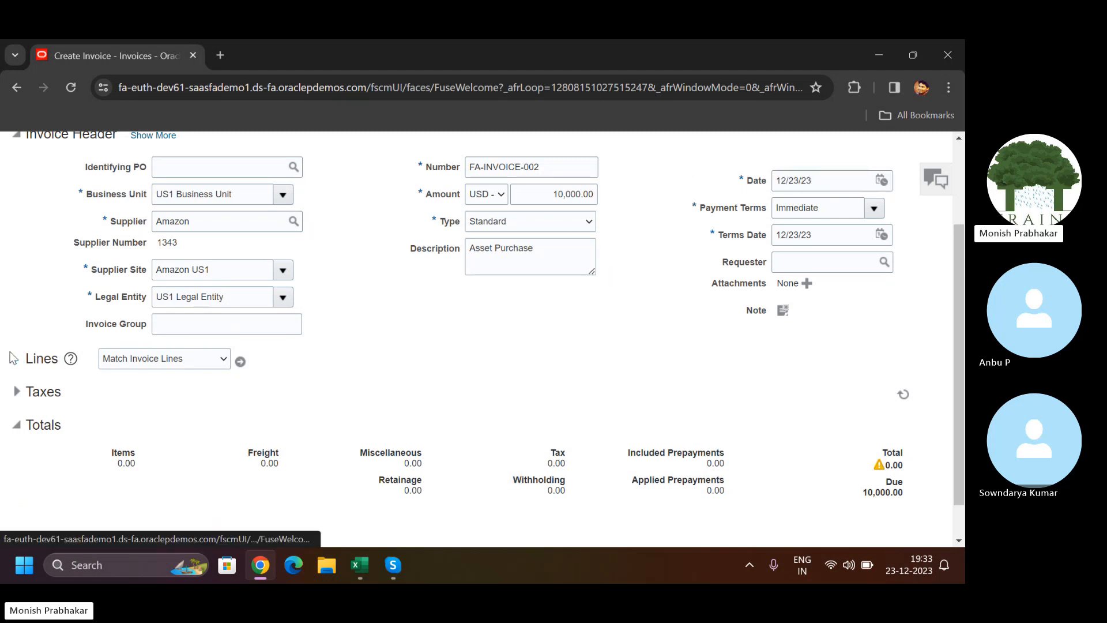
Enter 10,000 as the amount on invoice line 1
{"action": "scroll", "coordinate": [482, 403], "scroll_direction": "down", "scroll_amount": 2}
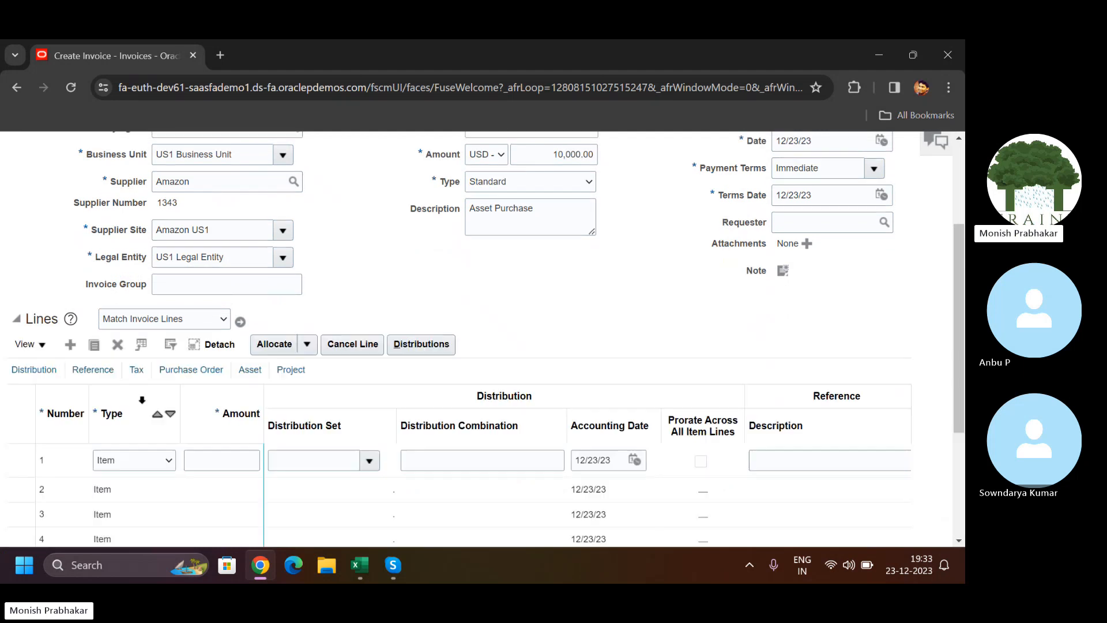
{"action": "left_click", "coordinate": [244, 467]}
{"action": "type", "text": "10,000"}
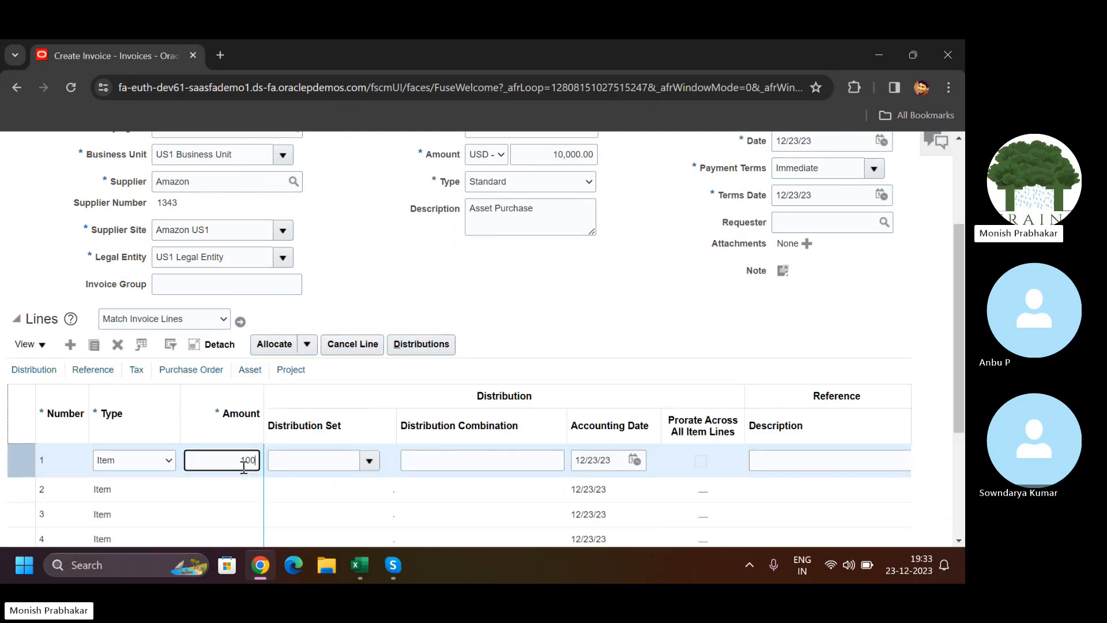
{"action": "key", "text": "Tab"}
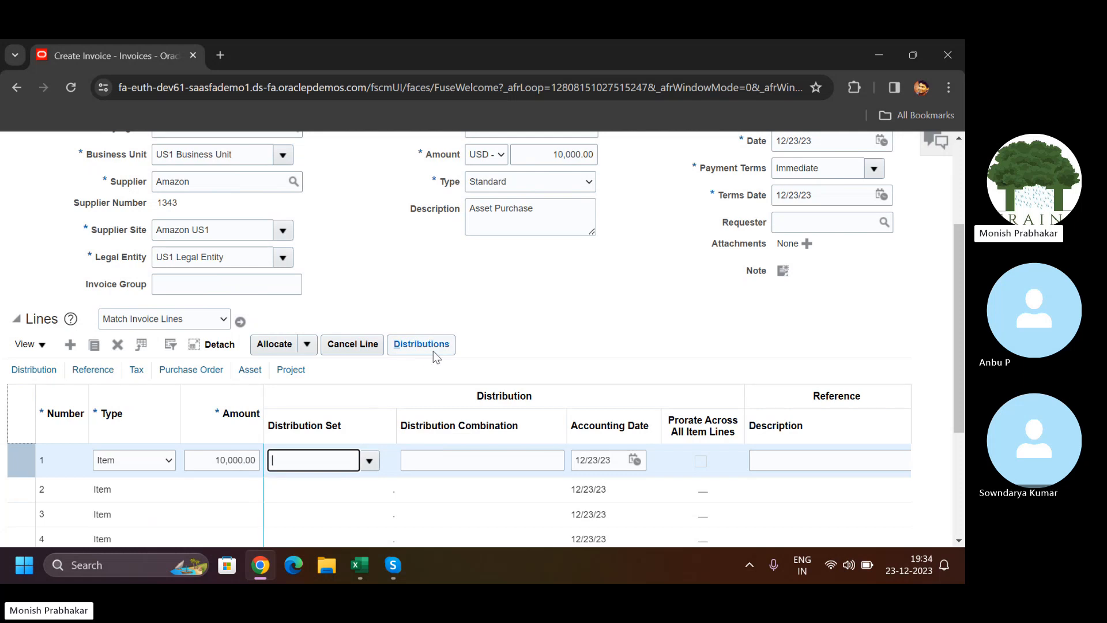
{"action": "left_click", "coordinate": [457, 453]}
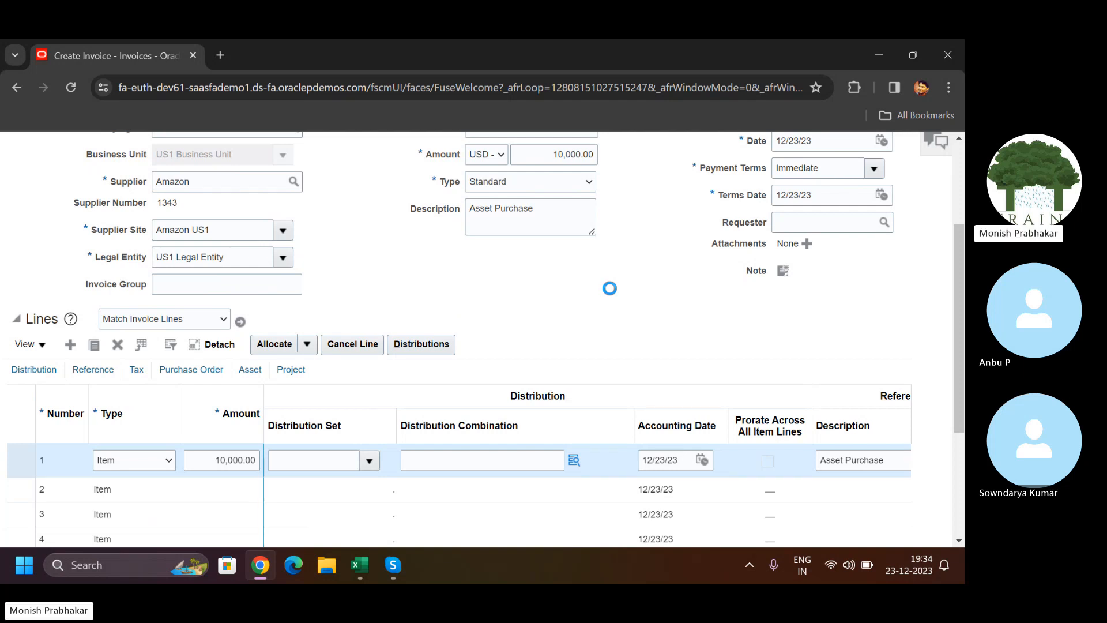
Bring up line 1's Distribution Combination dialog with Company 101 and Line of Business 10
{"action": "left_click", "coordinate": [486, 463]}
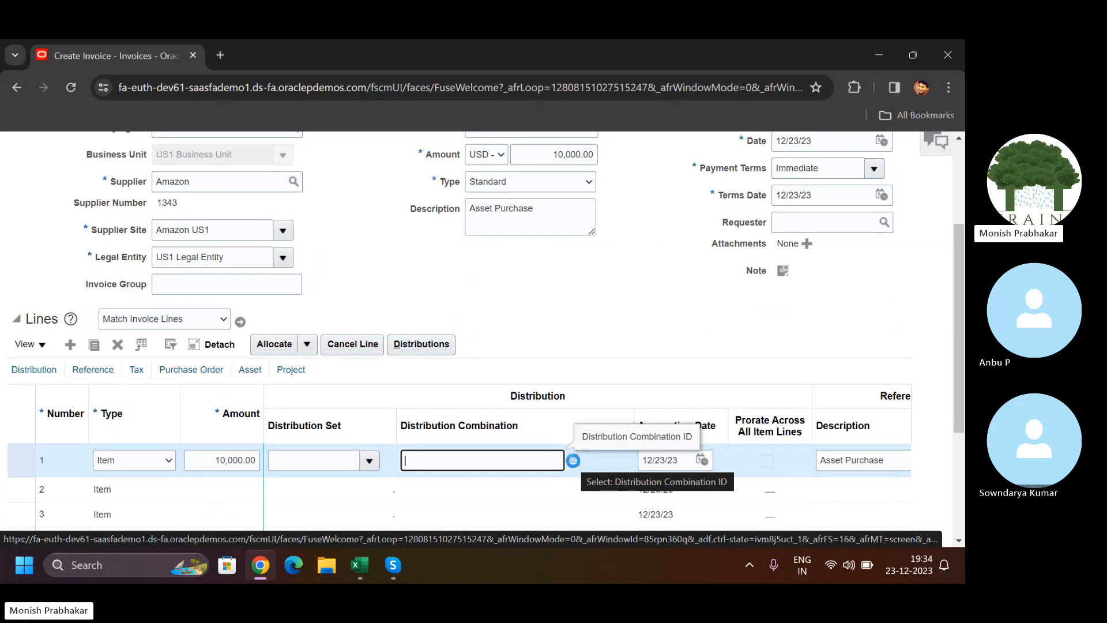
{"action": "left_click", "coordinate": [415, 344]}
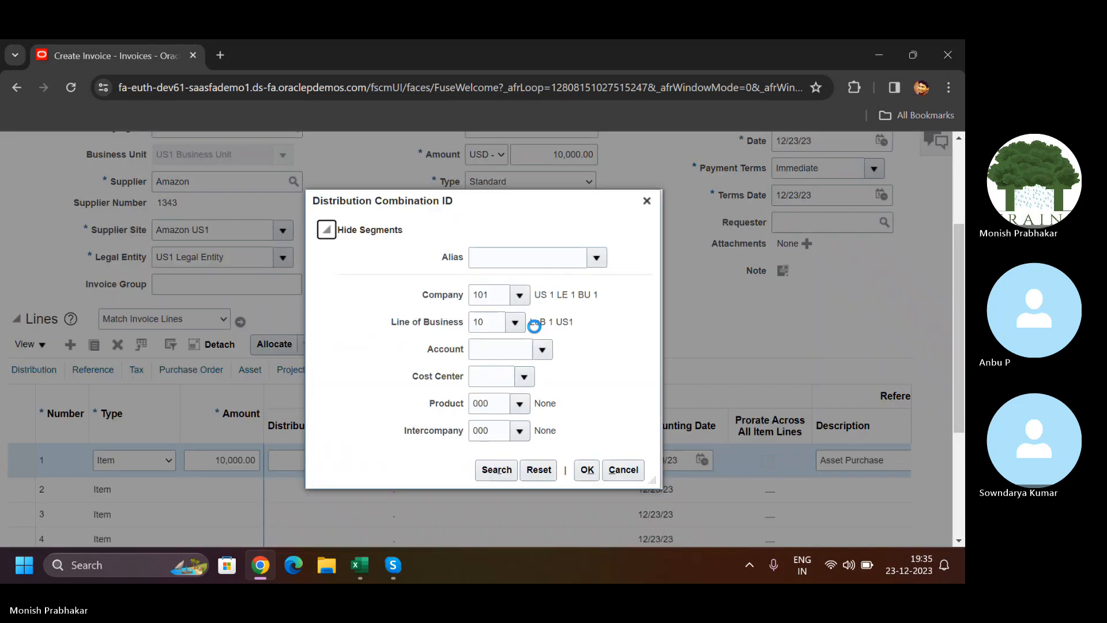
Search account values by description 'Asset' and pick account 15910 Asset Clearing
{"action": "left_click", "coordinate": [491, 349]}
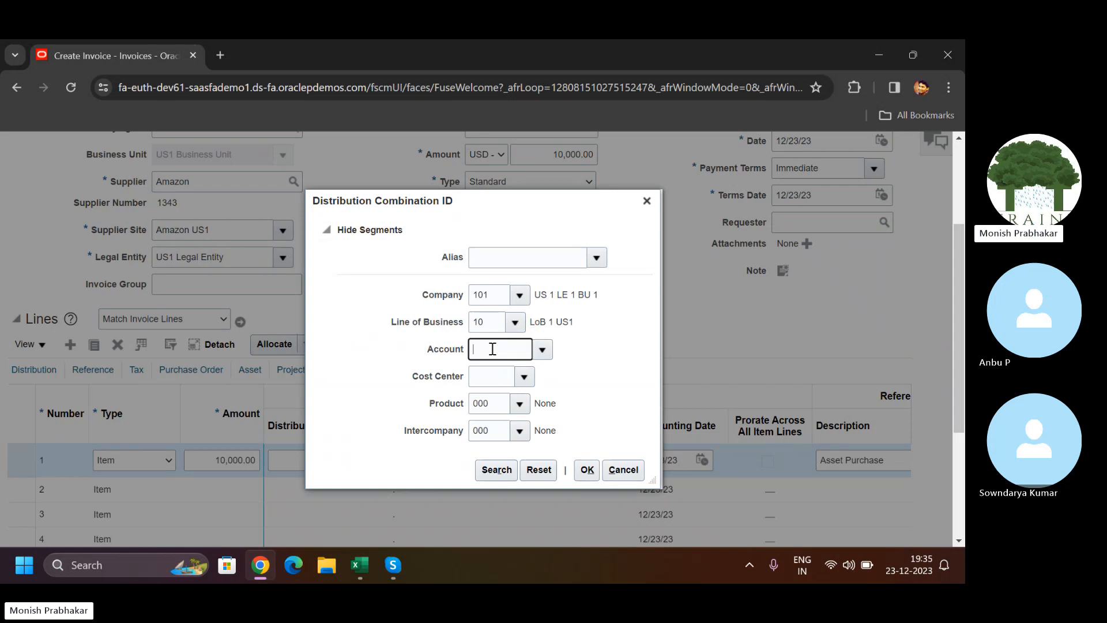
{"action": "left_click", "coordinate": [537, 352]}
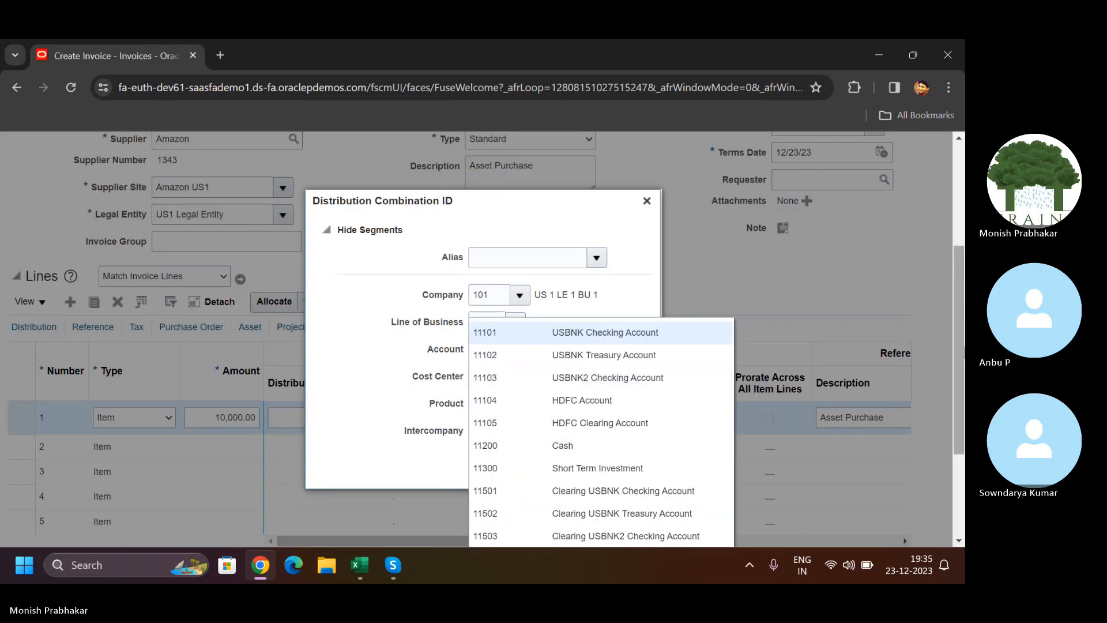
{"action": "scroll", "coordinate": [496, 461], "scroll_direction": "down", "scroll_amount": 3}
{"action": "left_click", "coordinate": [505, 399]}
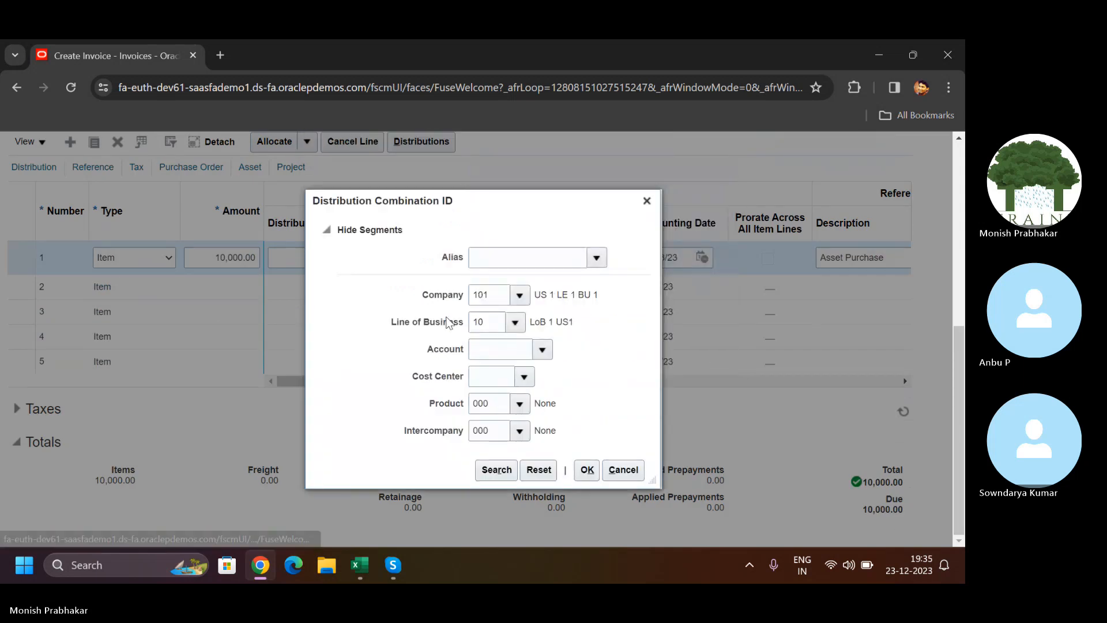
{"action": "left_click", "coordinate": [449, 339]}
{"action": "key", "text": "Caps_Lock"}
{"action": "type", "text": "A"}
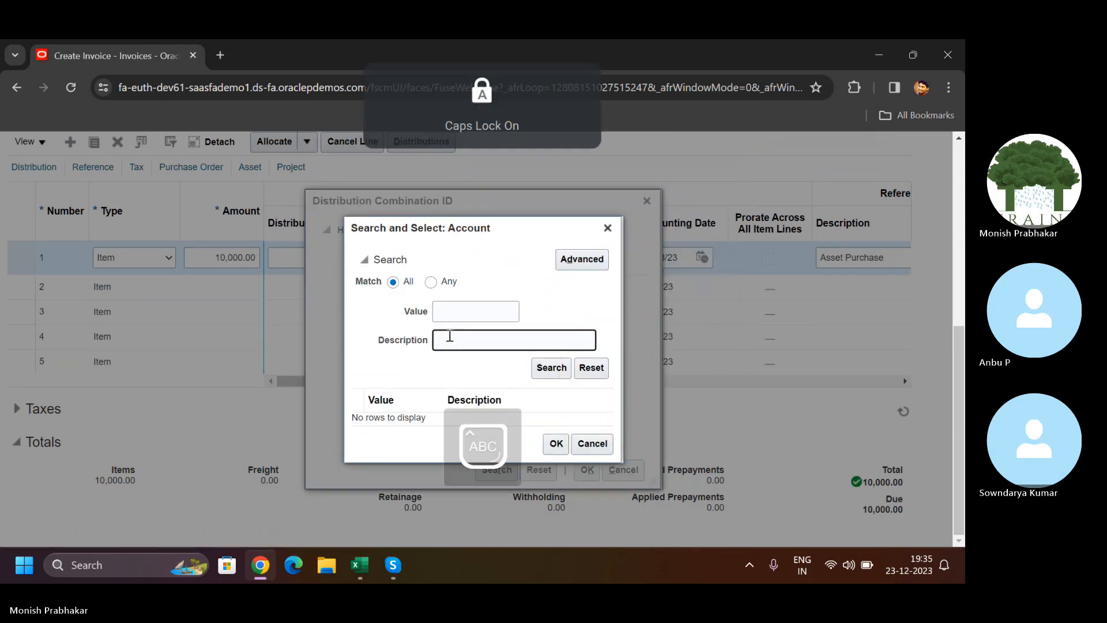
{"action": "key", "text": "Caps_Lock"}
{"action": "type", "text": "sset"}
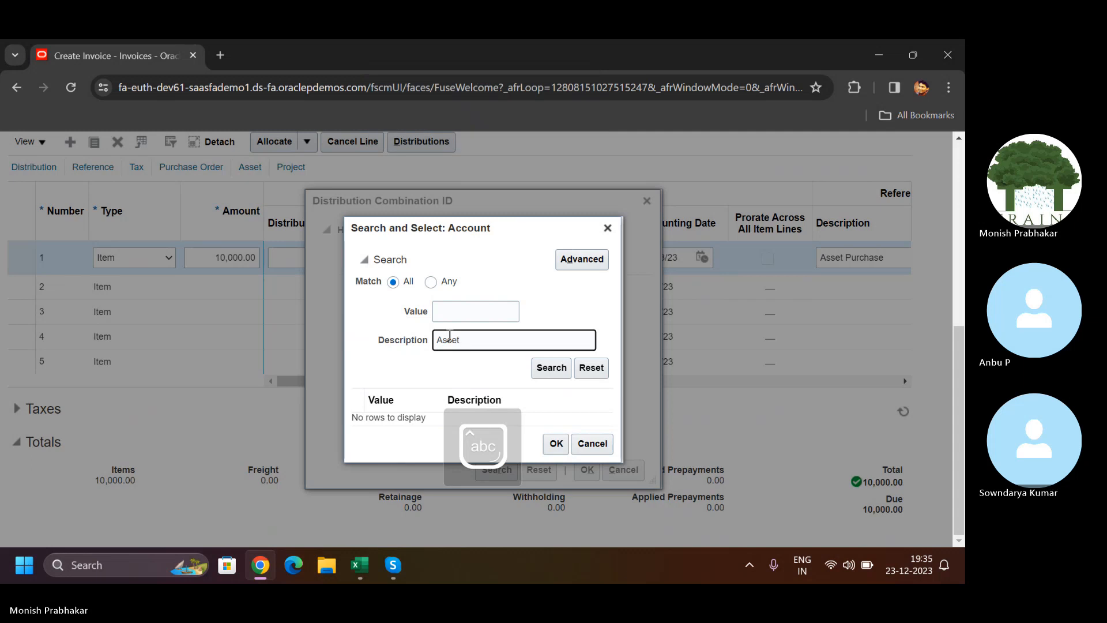
{"action": "key", "text": "Return"}
{"action": "left_click", "coordinate": [517, 371]}
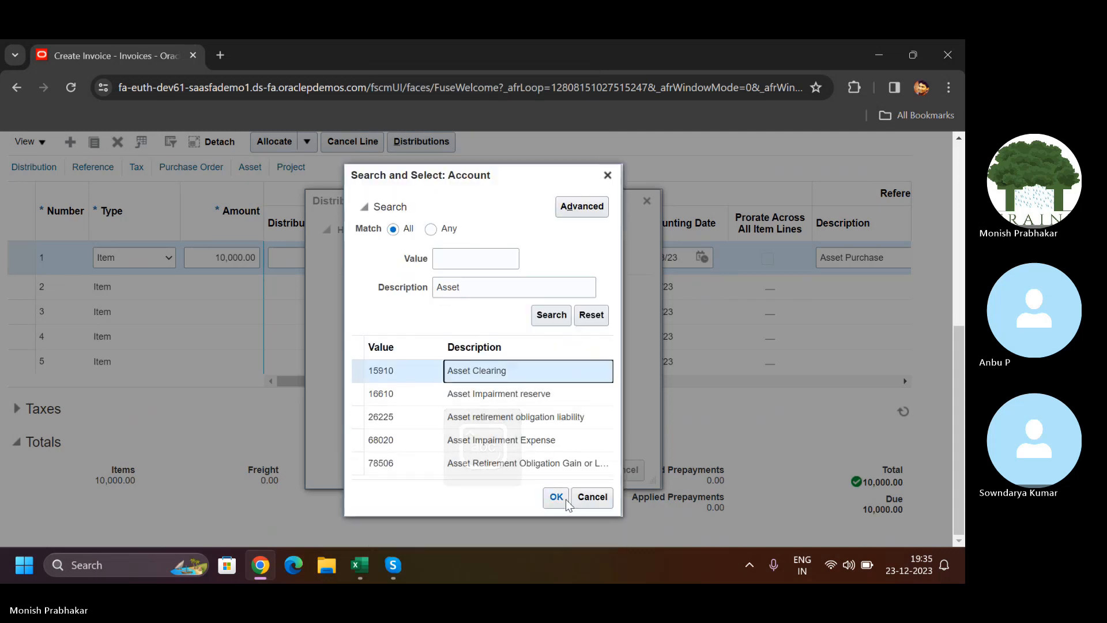
{"action": "left_click", "coordinate": [557, 496]}
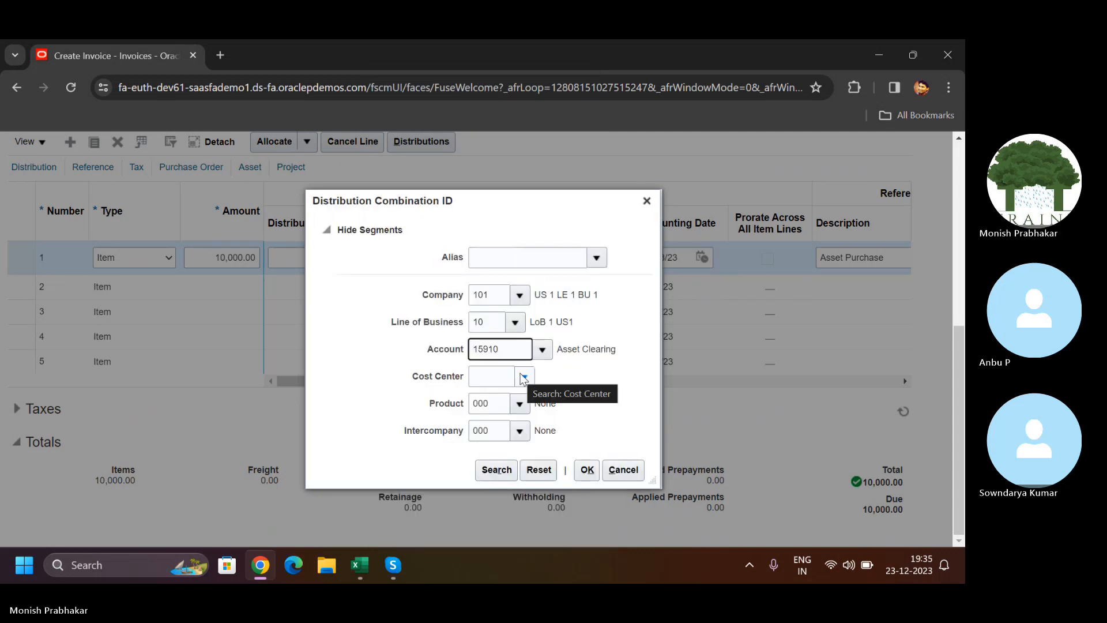
Choose cost center 000 Balance Sheet and confirm combination 101.10.15910.000.000.000
{"action": "left_click", "coordinate": [521, 375]}
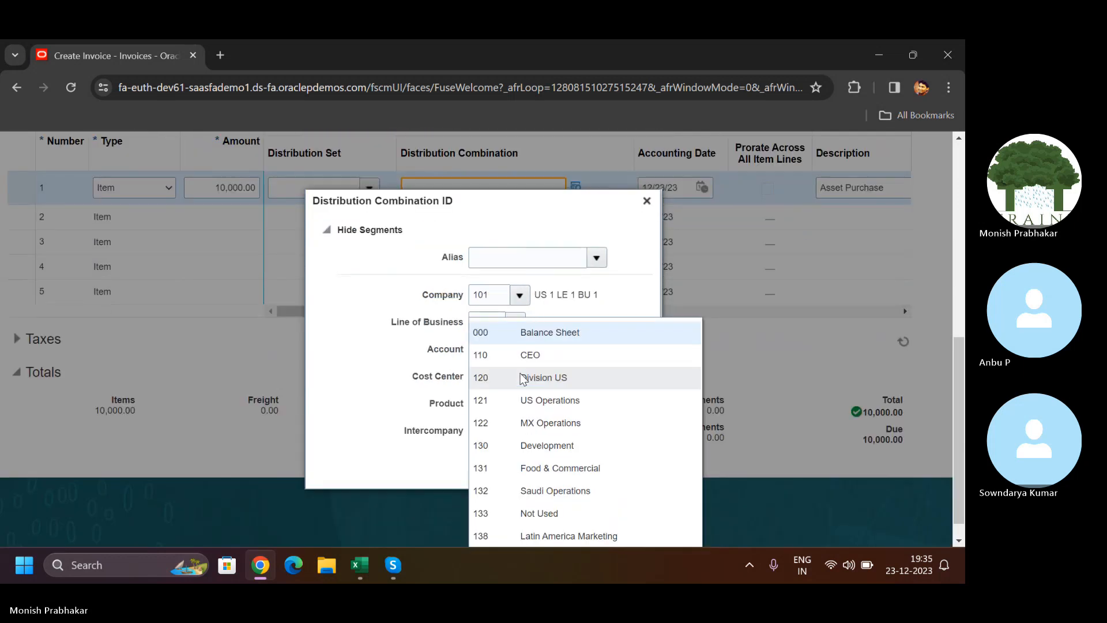
{"action": "left_click", "coordinate": [510, 325]}
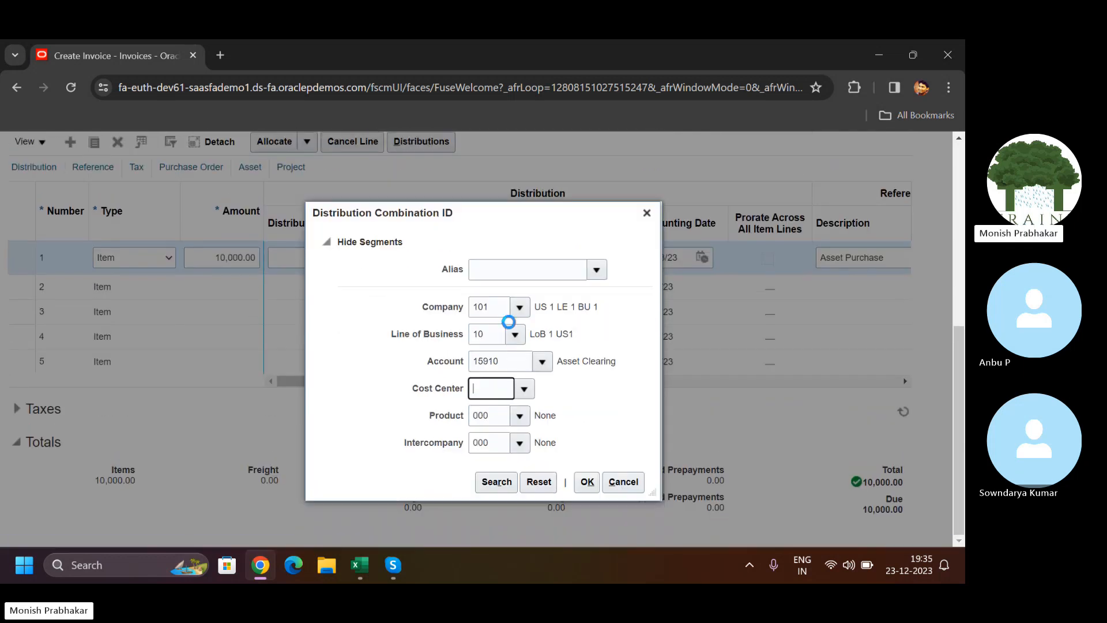
{"action": "left_click", "coordinate": [586, 469]}
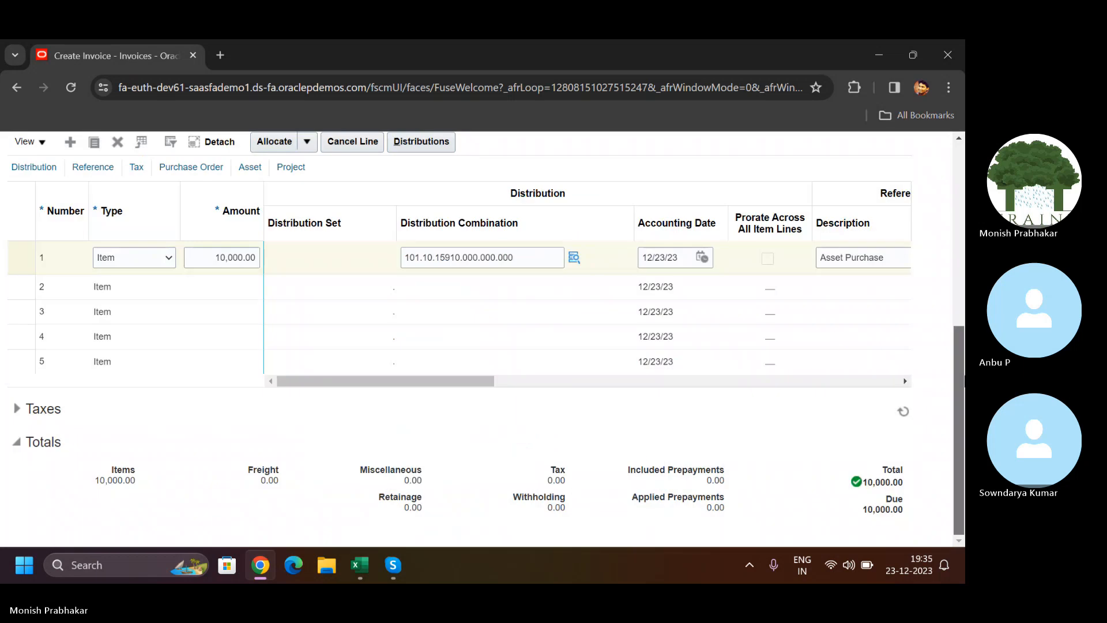
{"action": "scroll", "coordinate": [810, 427], "scroll_direction": "up", "scroll_amount": 5}
Save the invoice and tick Track as Asset on line 1 in the Asset columns
{"action": "left_click", "coordinate": [788, 189]}
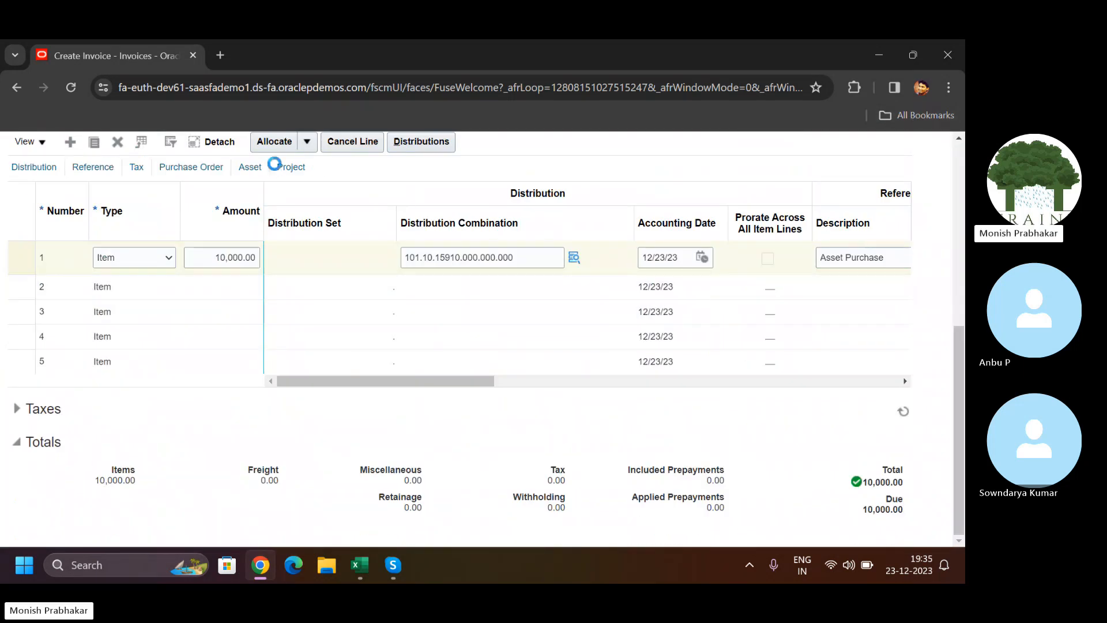
{"action": "left_click", "coordinate": [249, 168]}
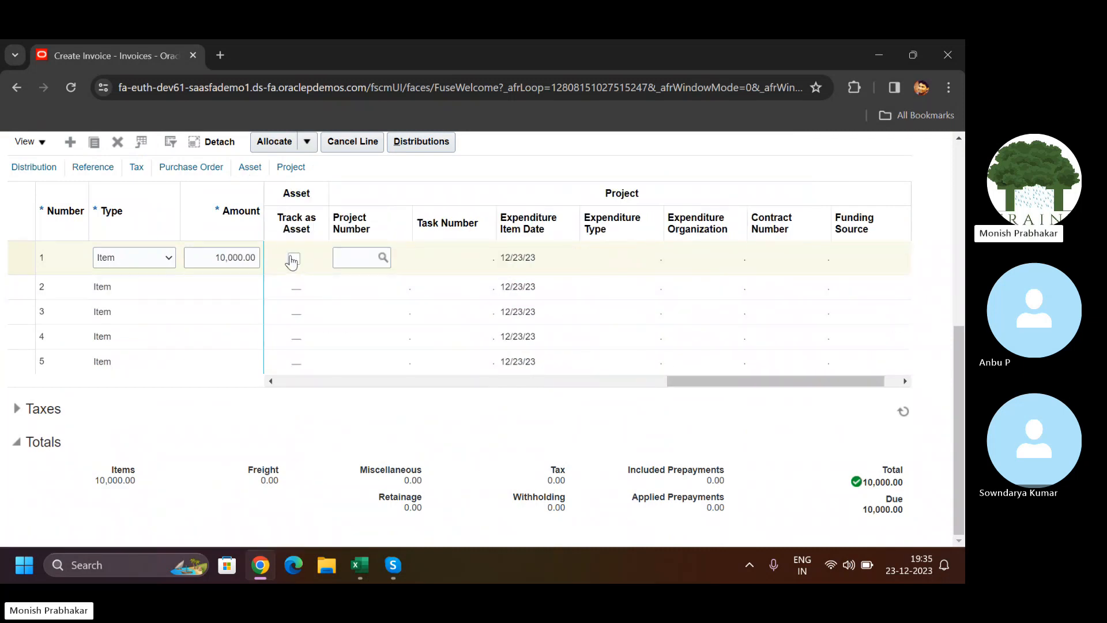
{"action": "left_click", "coordinate": [249, 168]}
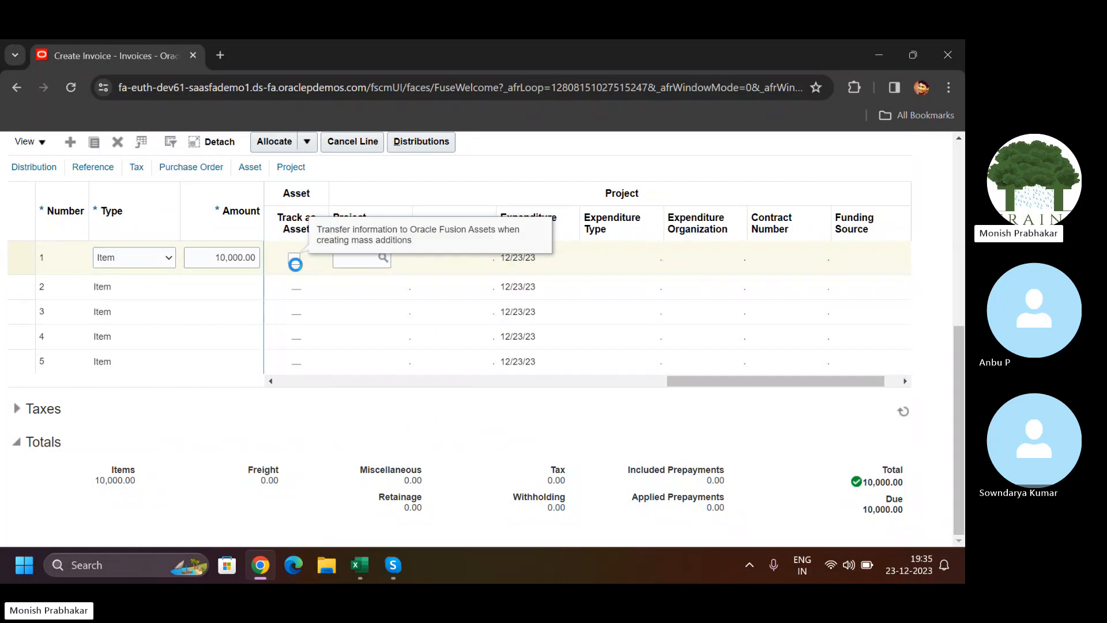
{"action": "left_click", "coordinate": [295, 260]}
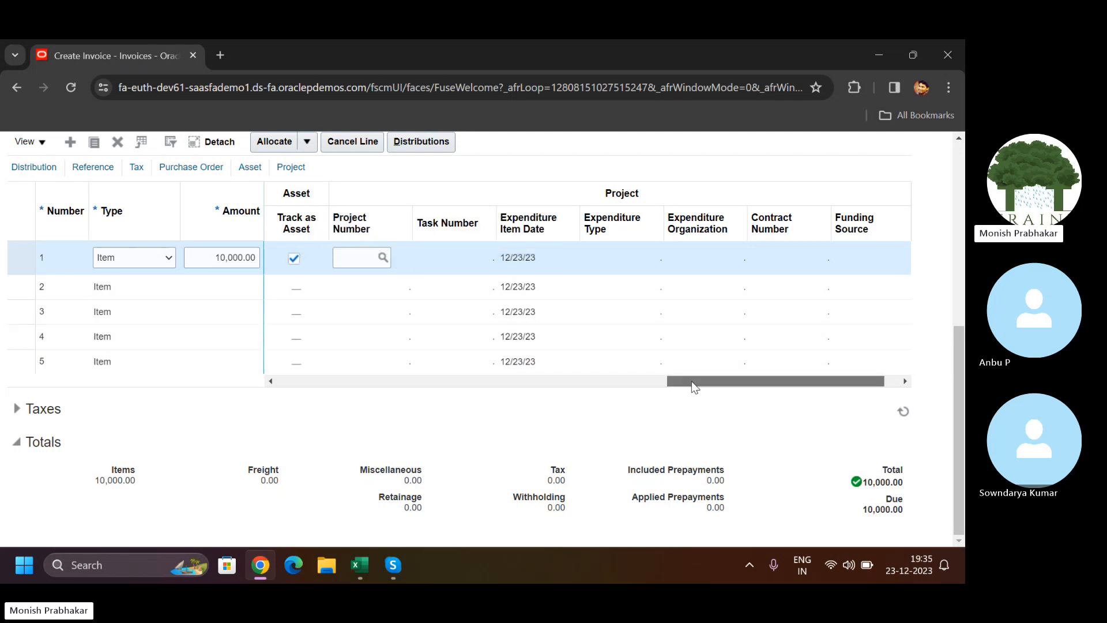
{"action": "left_click_drag", "start_coordinate": [694, 381], "coordinate": [782, 367]}
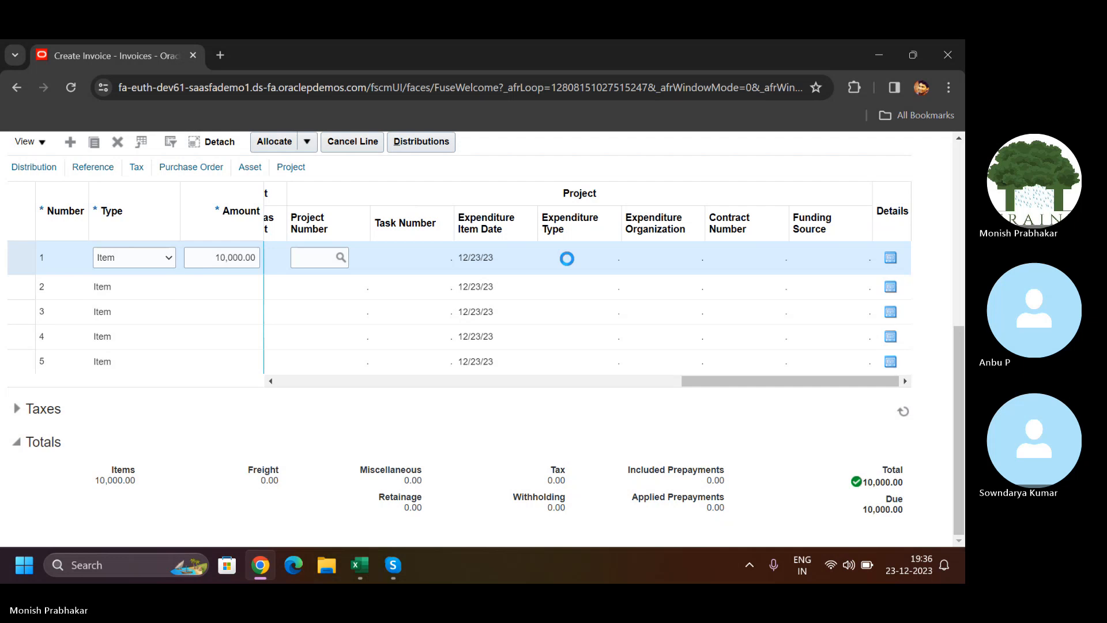
{"action": "left_click_drag", "start_coordinate": [696, 379], "coordinate": [635, 387]}
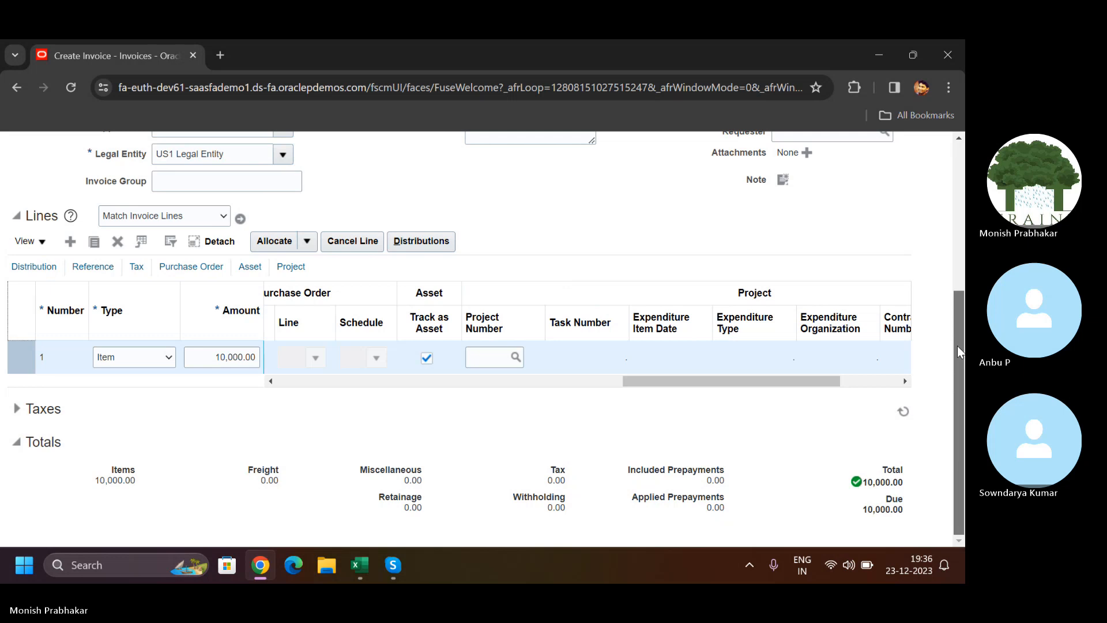
{"action": "left_click", "coordinate": [403, 562]}
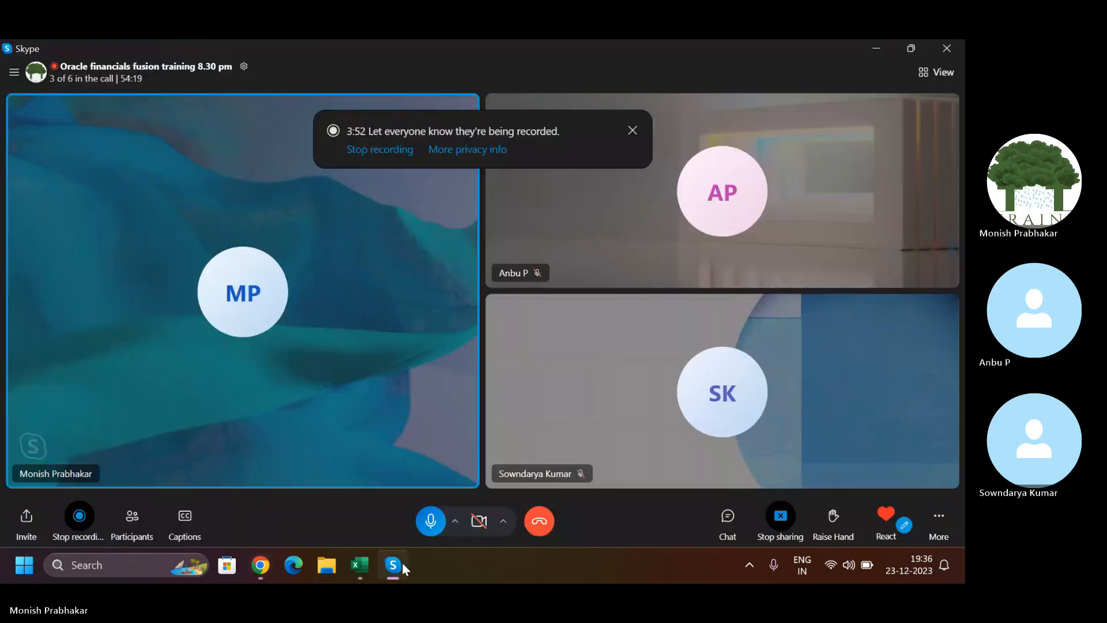
{"action": "left_click", "coordinate": [634, 131]}
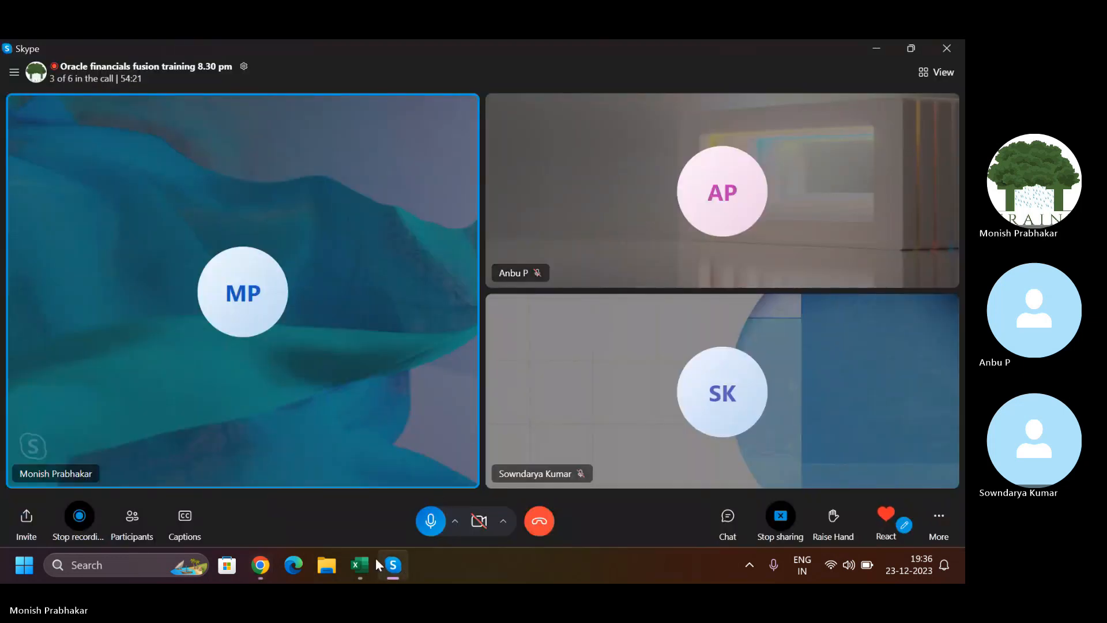
{"action": "left_click", "coordinate": [259, 567]}
{"action": "left_click_drag", "start_coordinate": [778, 381], "coordinate": [644, 375]}
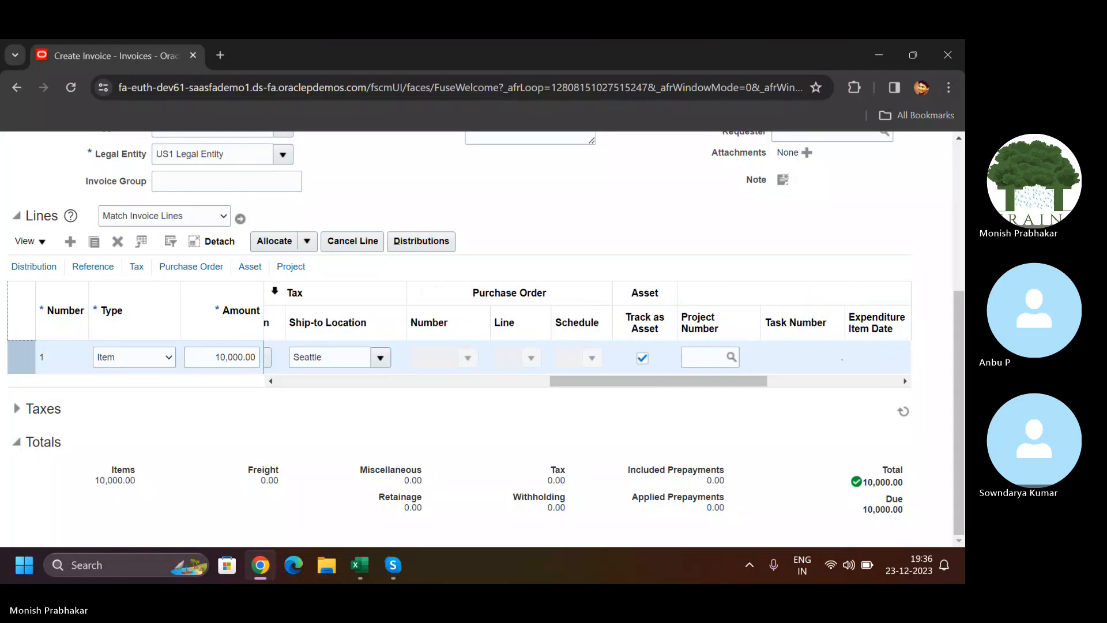
Show all columns of the lines table, including line 1's Asset column group
{"action": "left_click", "coordinate": [240, 269]}
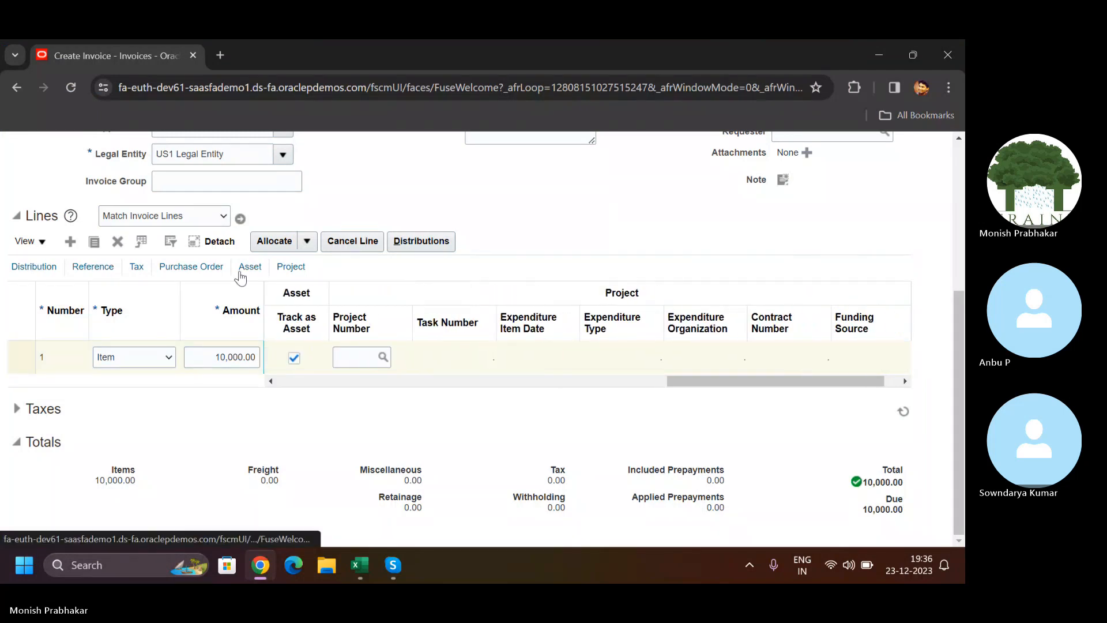
{"action": "left_click", "coordinate": [29, 241]}
{"action": "mouse_move", "coordinate": [55, 298]}
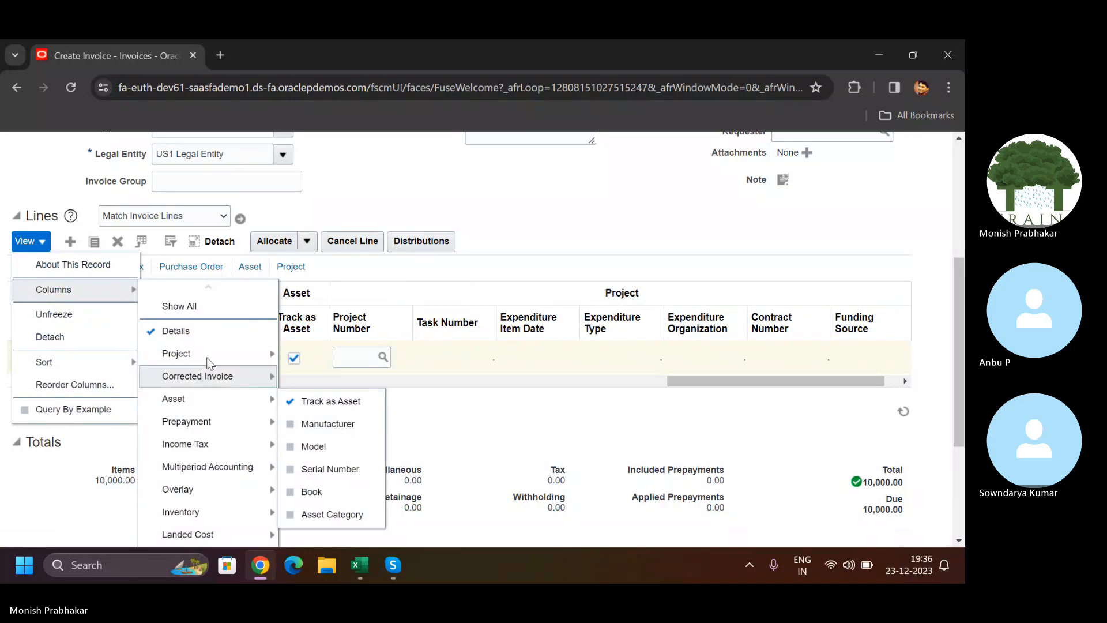
{"action": "left_click", "coordinate": [178, 306]}
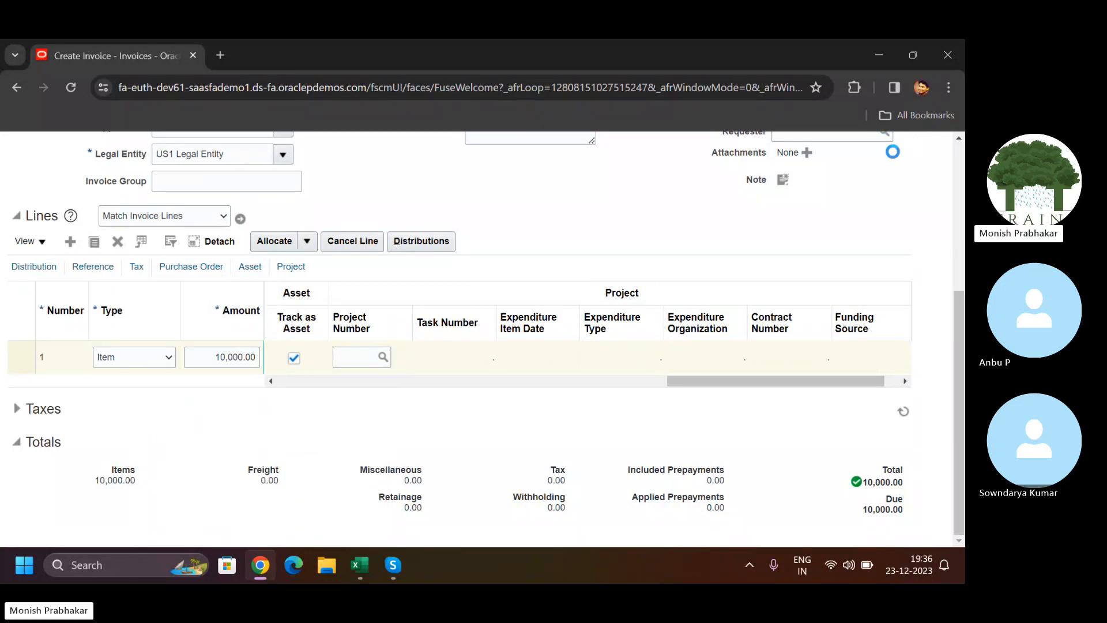
{"action": "key", "text": "super+shift+s"}
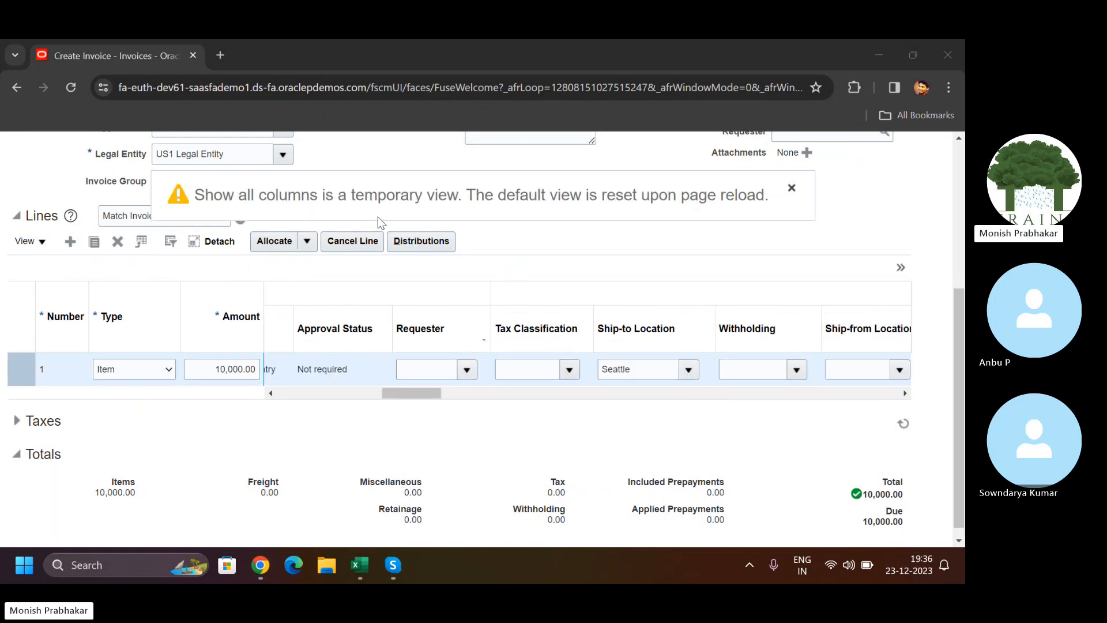
{"action": "left_click", "coordinate": [792, 187]}
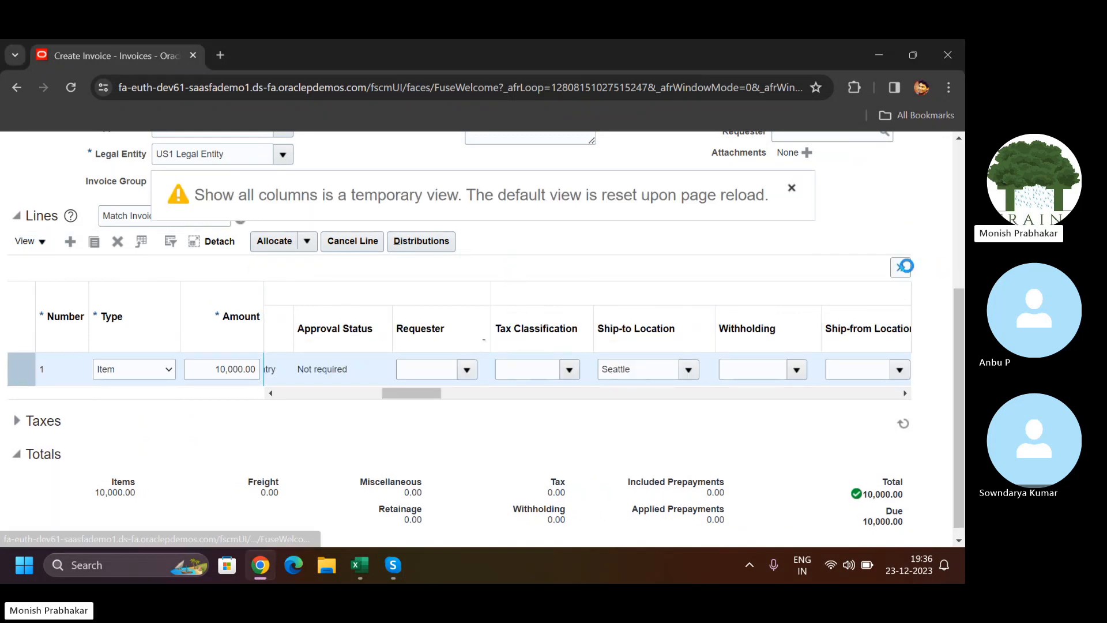
{"action": "scroll", "coordinate": [901, 266], "scroll_direction": "up", "scroll_amount": 4}
{"action": "left_click_drag", "start_coordinate": [958, 236], "coordinate": [956, 386]}
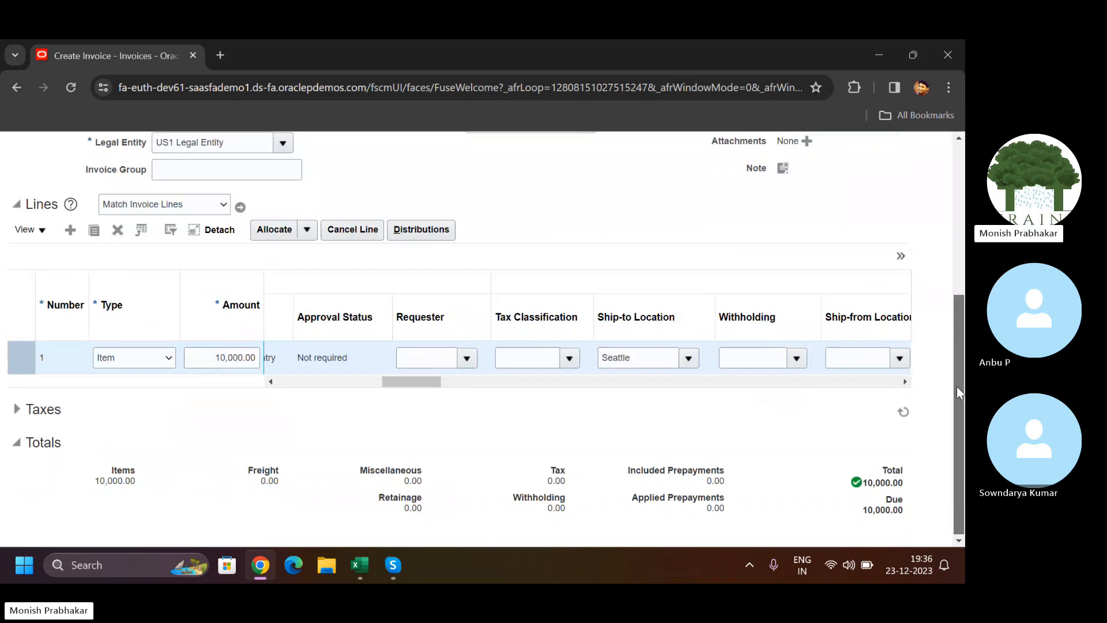
{"action": "left_click", "coordinate": [900, 255]}
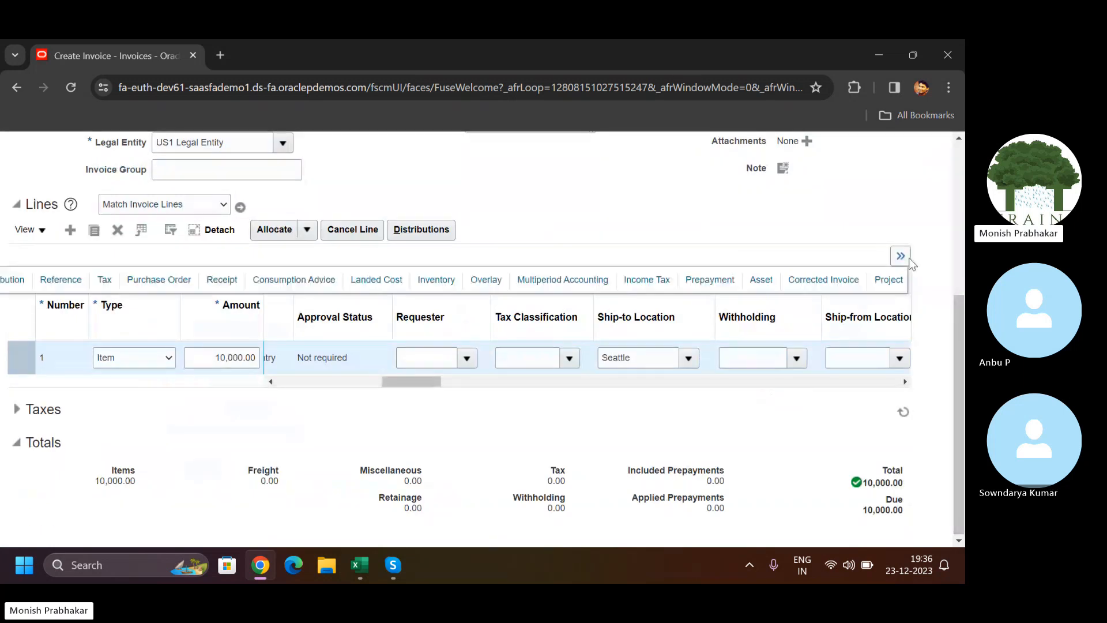
{"action": "left_click", "coordinate": [761, 279]}
Assign asset book AP FA CORP BOOK to line 1 and clear the stray Manufacturer letter
{"action": "left_click", "coordinate": [637, 362]}
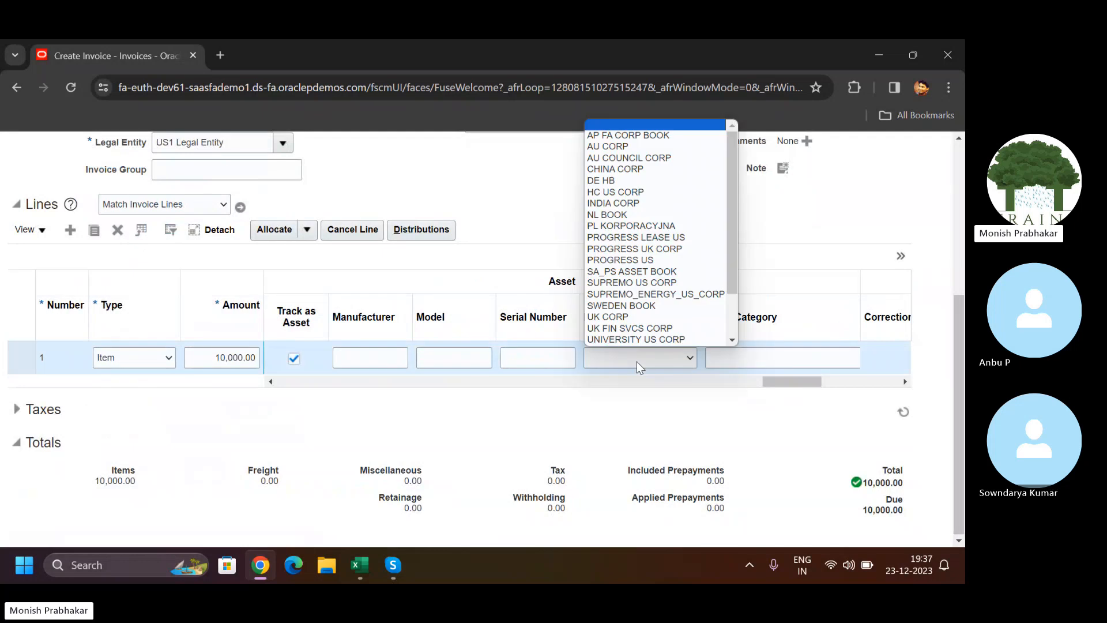
{"action": "left_click", "coordinate": [611, 135]}
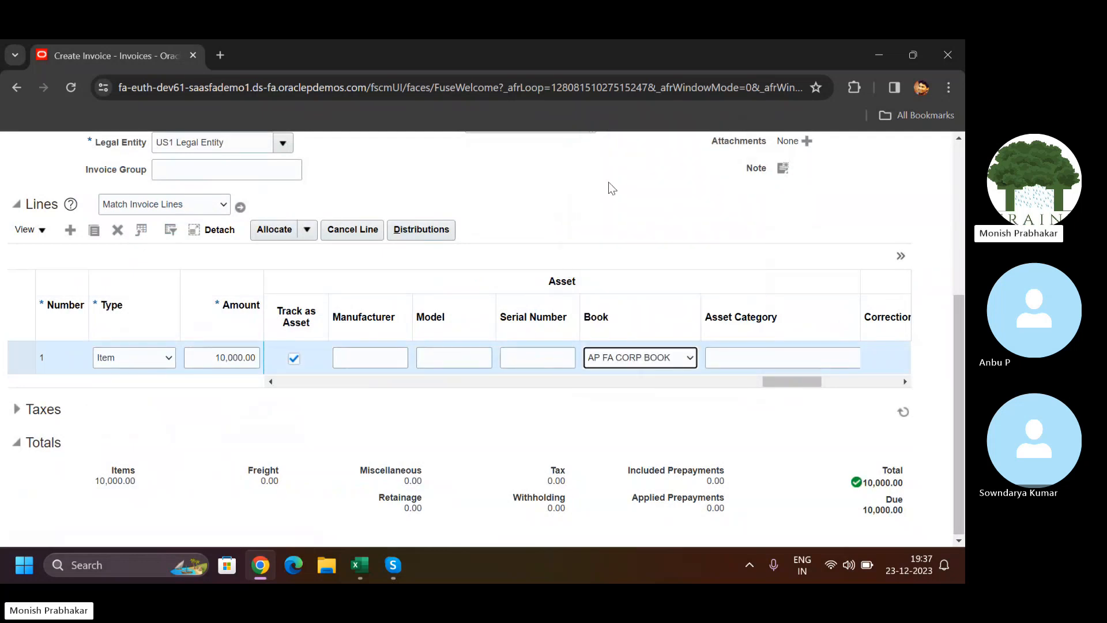
{"action": "left_click", "coordinate": [356, 356]}
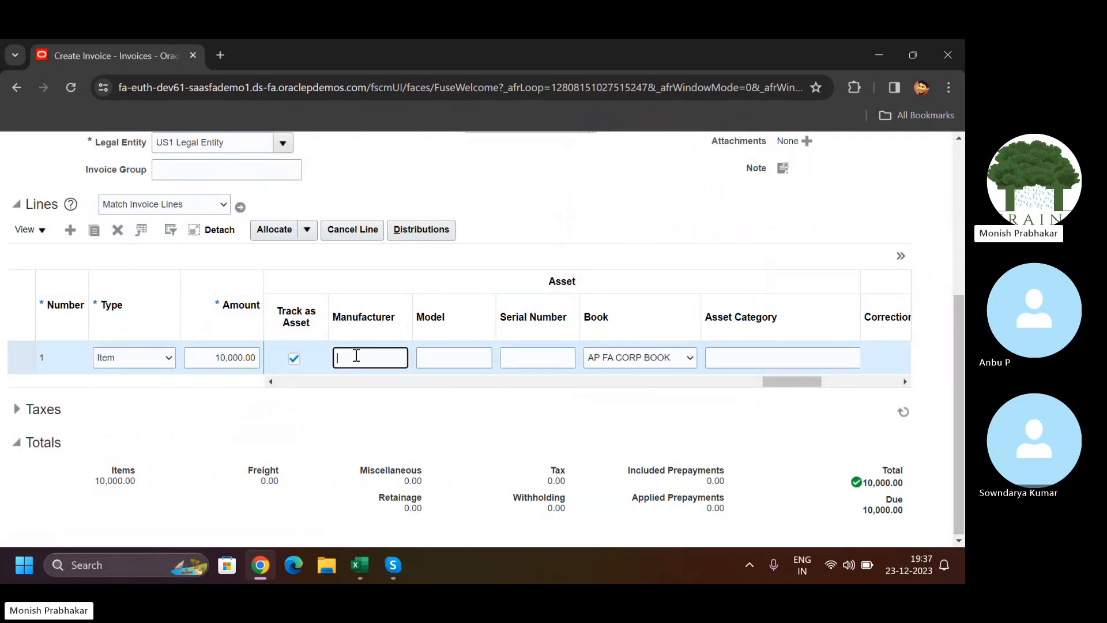
{"action": "key", "text": "Caps_Lock"}
{"action": "key", "text": "BackSpace"}
In a duplicated tab, open the AP Implementation Project from Setup and Maintenance
{"action": "right_click", "coordinate": [108, 58]}
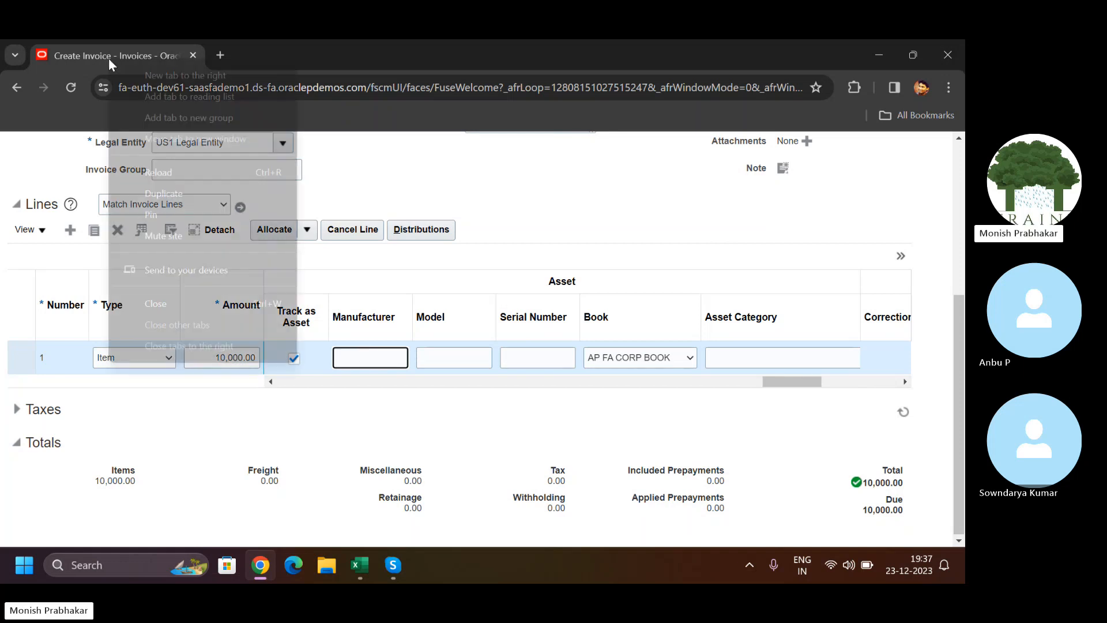
{"action": "left_click", "coordinate": [185, 194]}
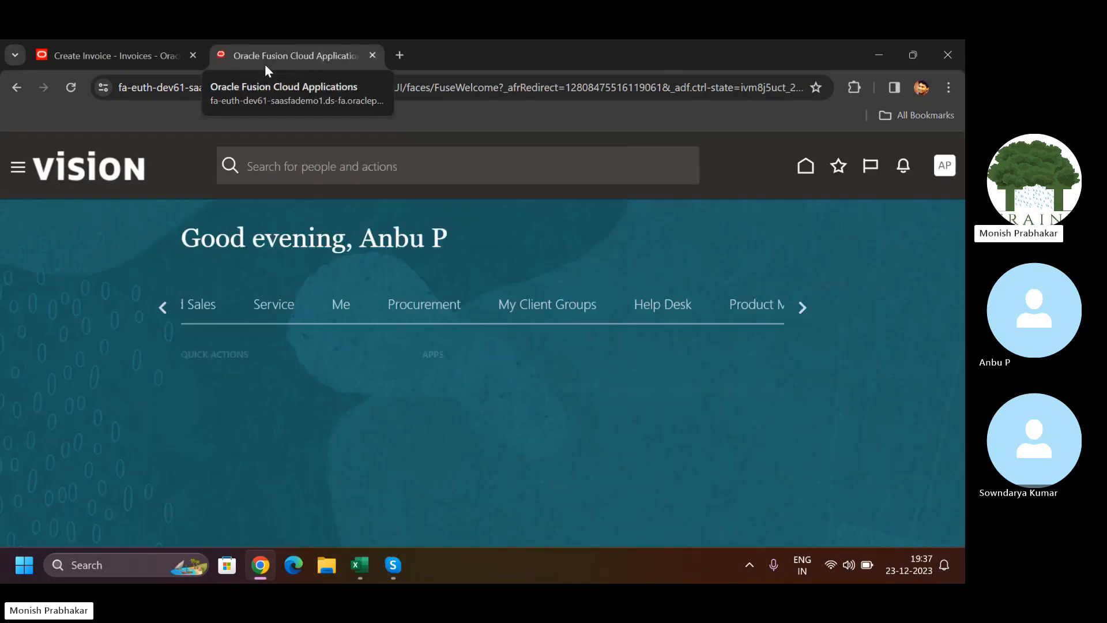
{"action": "left_click", "coordinate": [931, 167]}
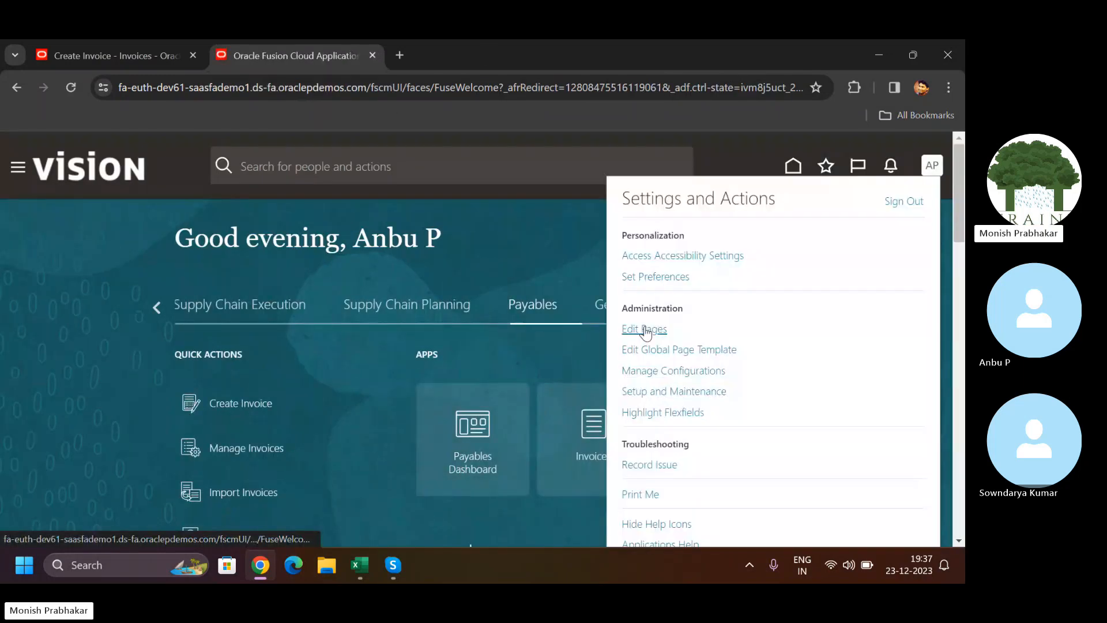
{"action": "left_click", "coordinate": [686, 390]}
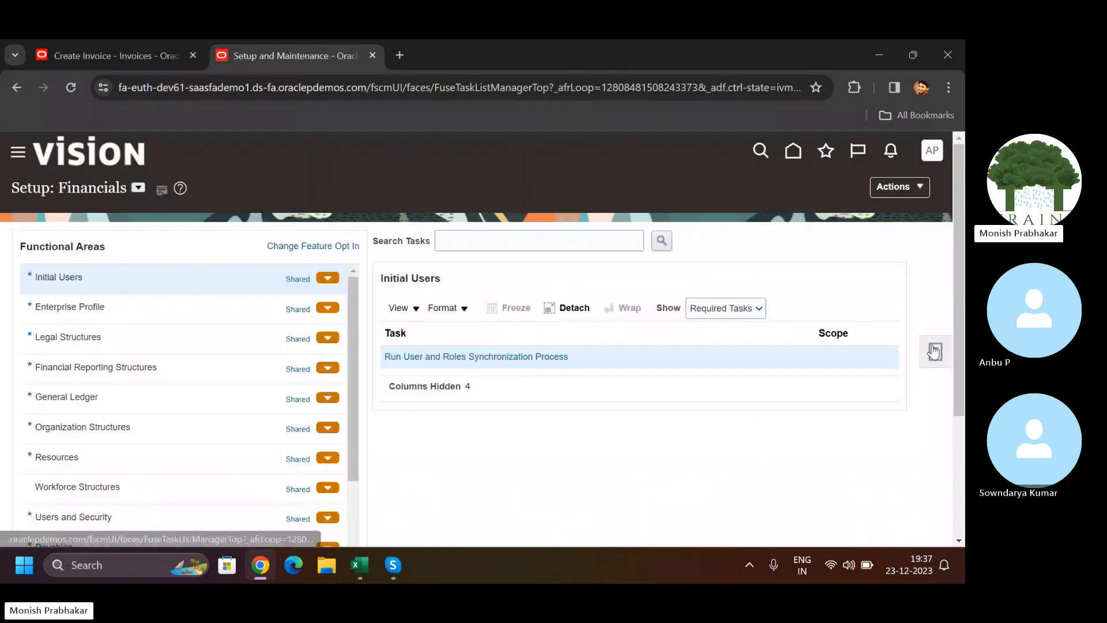
{"action": "left_click", "coordinate": [934, 351]}
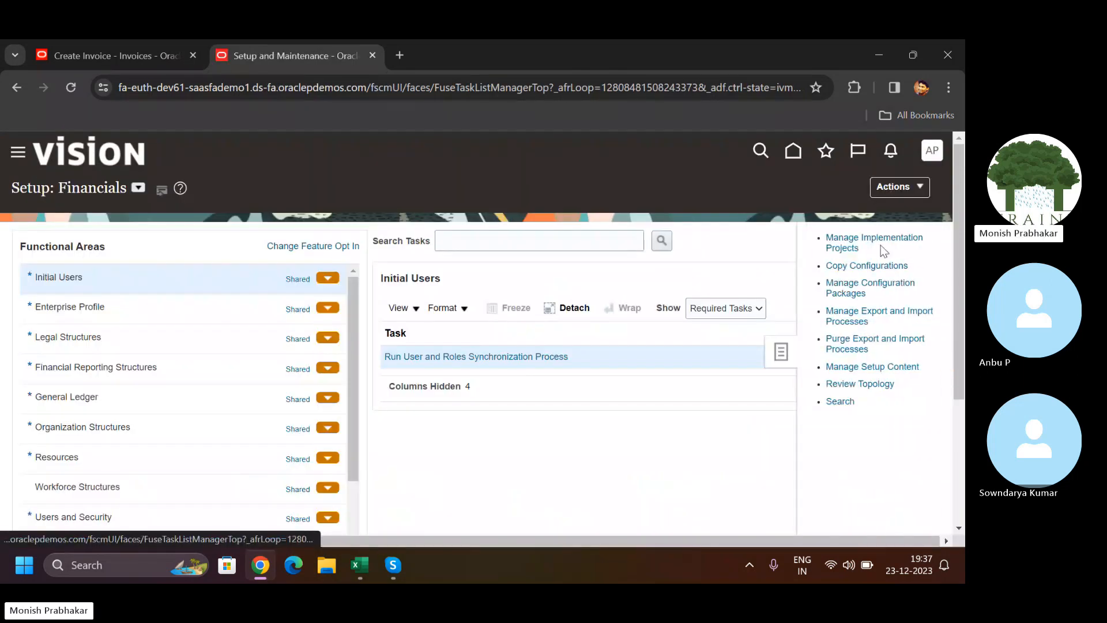
{"action": "left_click", "coordinate": [836, 248]}
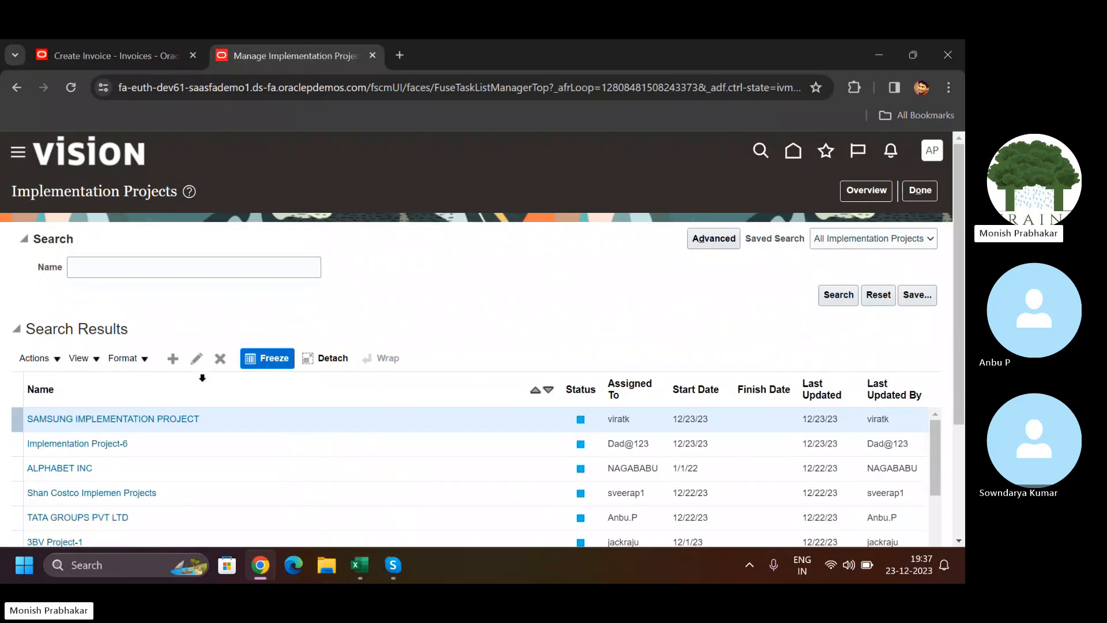
{"action": "left_click", "coordinate": [115, 270]}
{"action": "type", "text": "AP"}
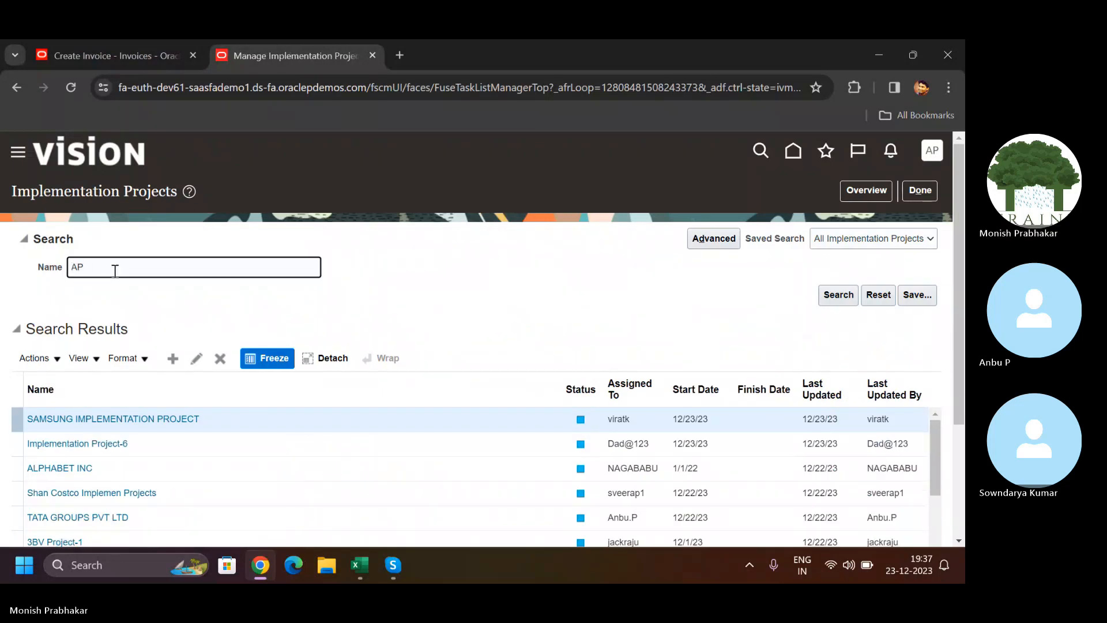
{"action": "key", "text": "Return"}
{"action": "left_click", "coordinate": [52, 420]}
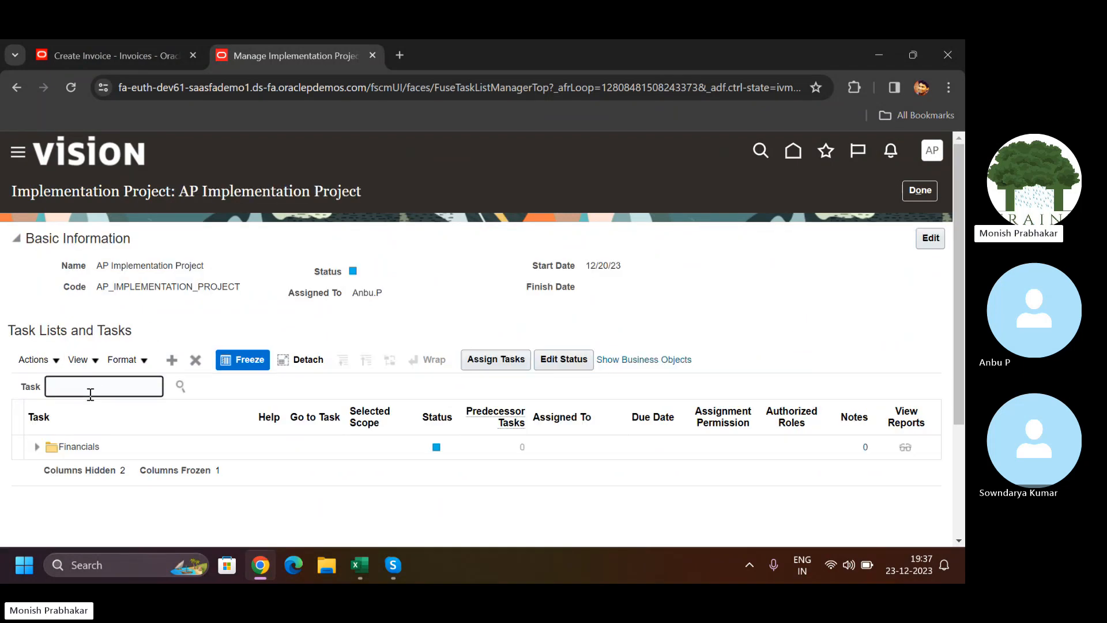
Filter the project's tasks by 'Manage Asset' and open Manage Asset Categories
{"action": "type", "text": "M"}
{"action": "key", "text": "Caps_Lock"}
{"action": "type", "text": "anage"}
{"action": "key", "text": "Caps_Lock"}
{"action": "type", "text": "A"}
{"action": "key", "text": "Caps_Lock"}
{"action": "type", "text": "ss"}
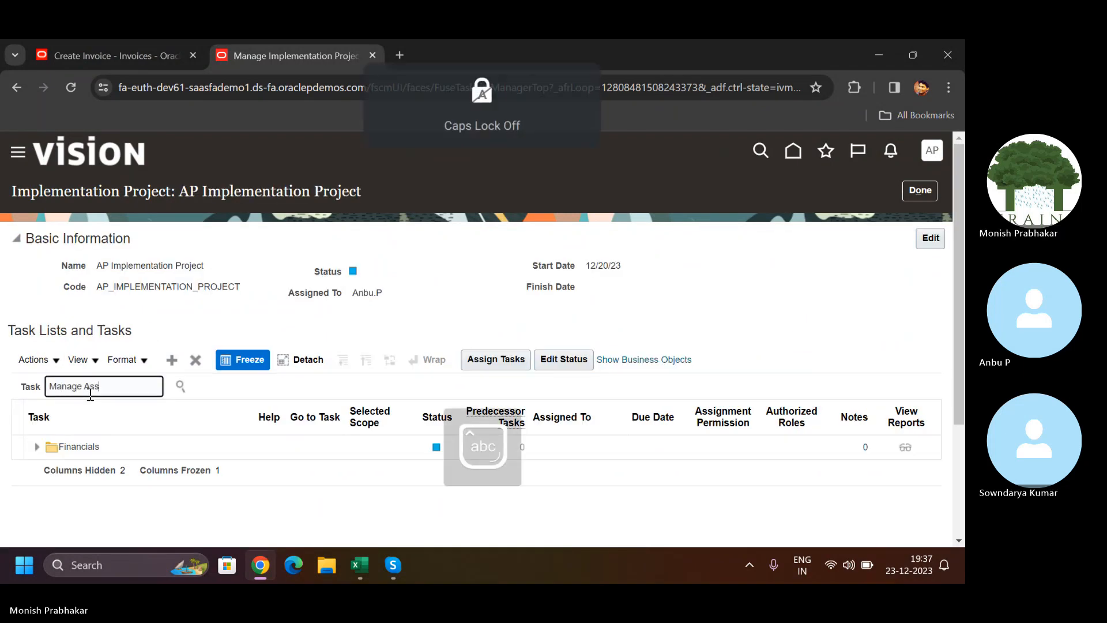
{"action": "type", "text": "et"}
{"action": "key", "text": "Return"}
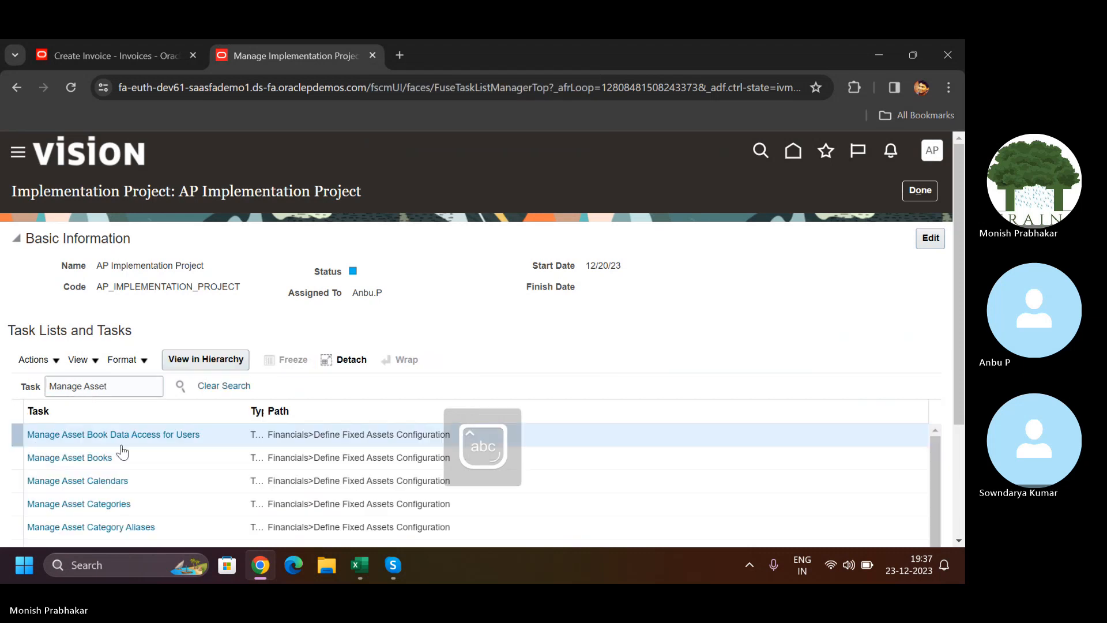
{"action": "left_click", "coordinate": [96, 513]}
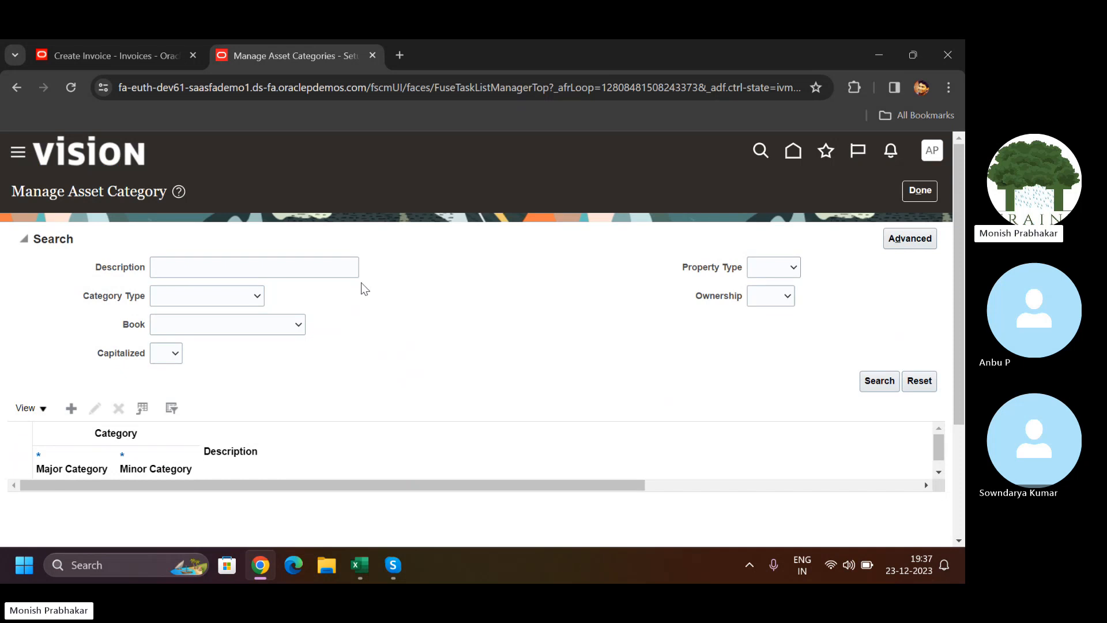
Search the asset categories in book AP FA CORP BOOK
{"action": "left_click", "coordinate": [184, 327]}
{"action": "key", "text": "Down"}
{"action": "key", "text": "Return"}
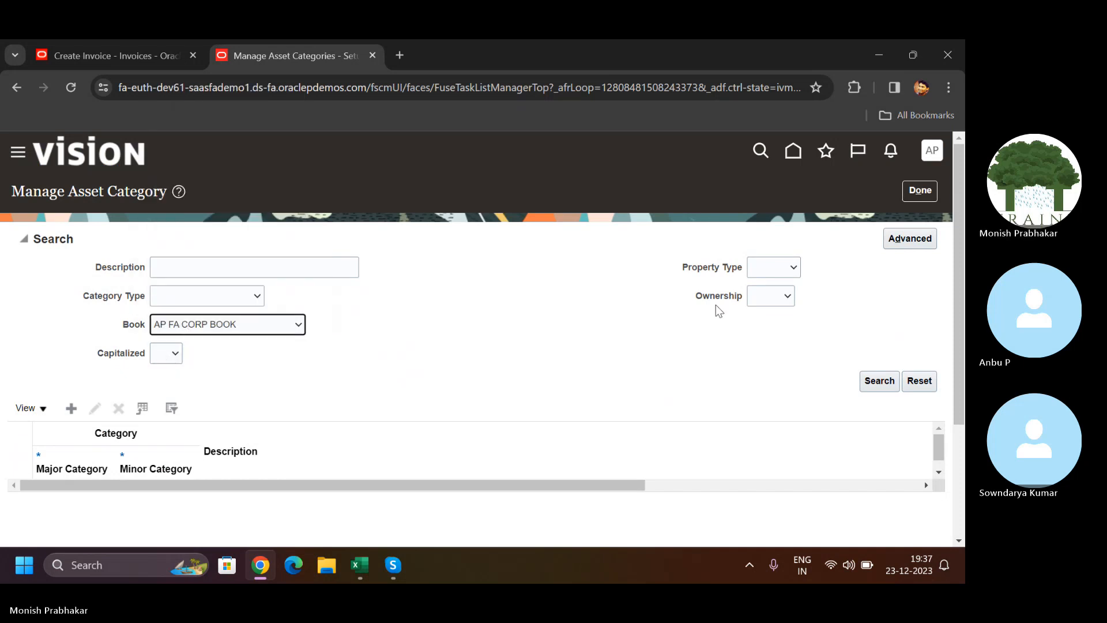
{"action": "left_click", "coordinate": [873, 387]}
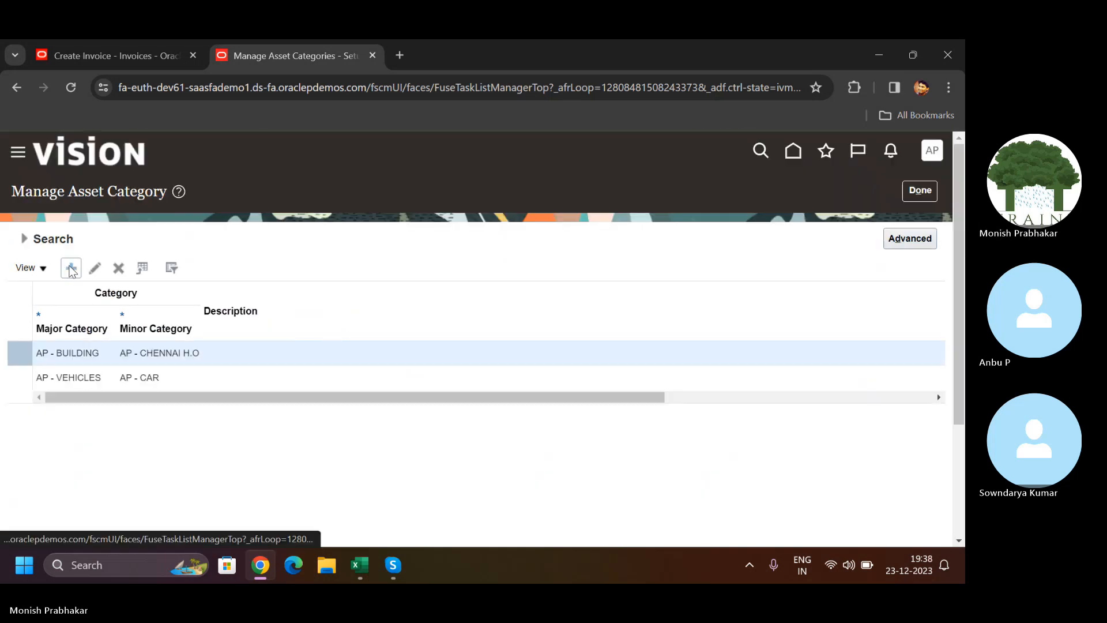
Start a new asset category with major AP - COMPUTER and minor AP - LAPTOP
{"action": "left_click", "coordinate": [71, 268]}
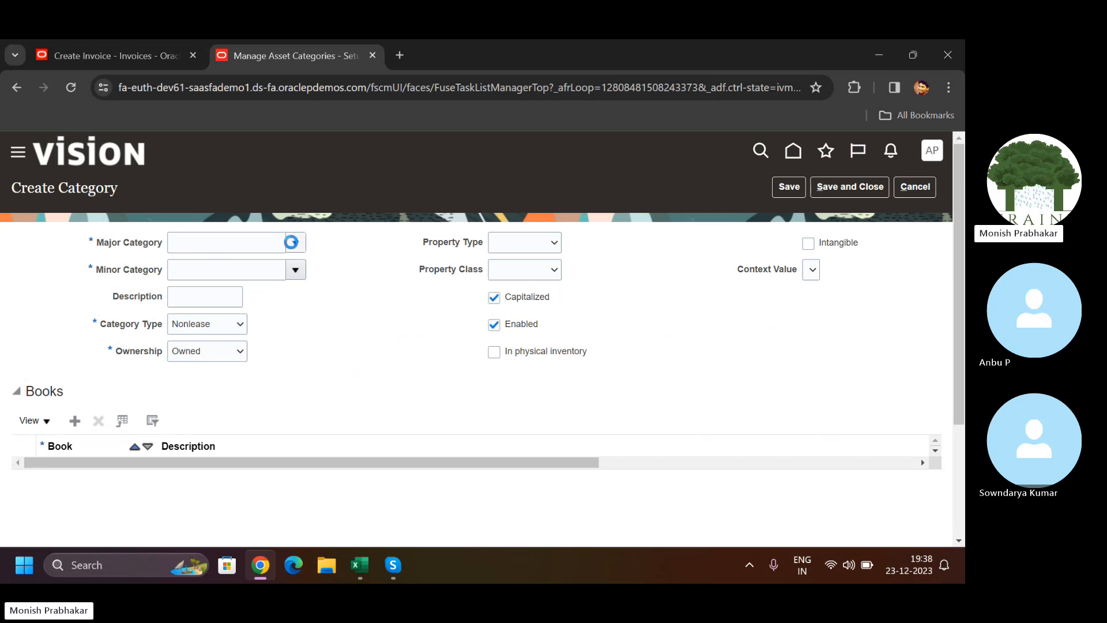
{"action": "left_click", "coordinate": [291, 241]}
{"action": "left_click", "coordinate": [214, 286]}
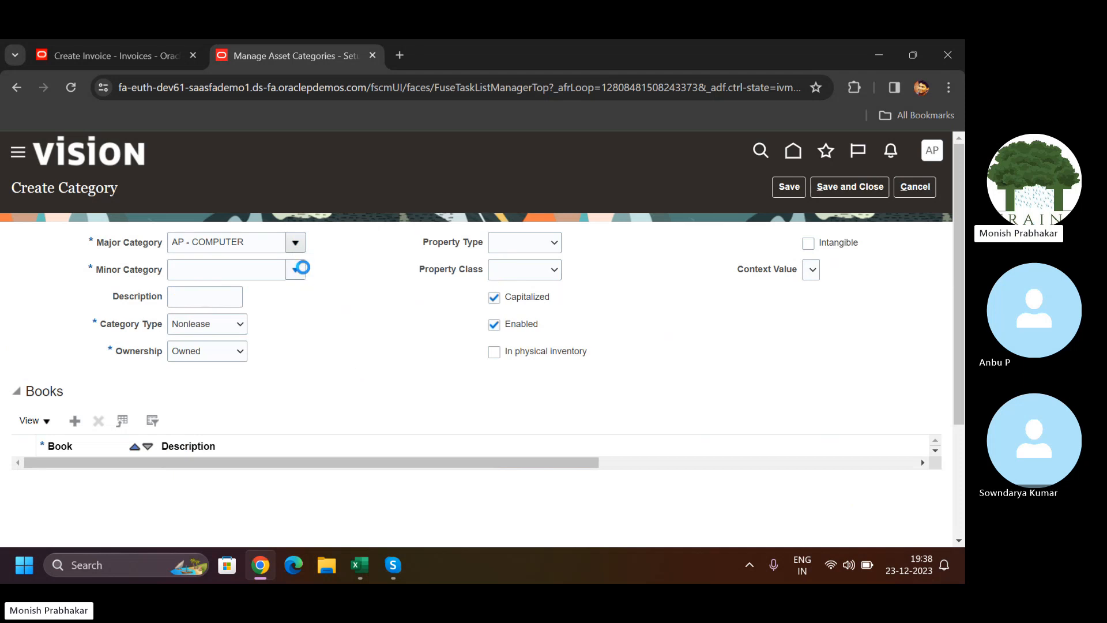
{"action": "left_click", "coordinate": [296, 270]}
{"action": "left_click", "coordinate": [224, 293]}
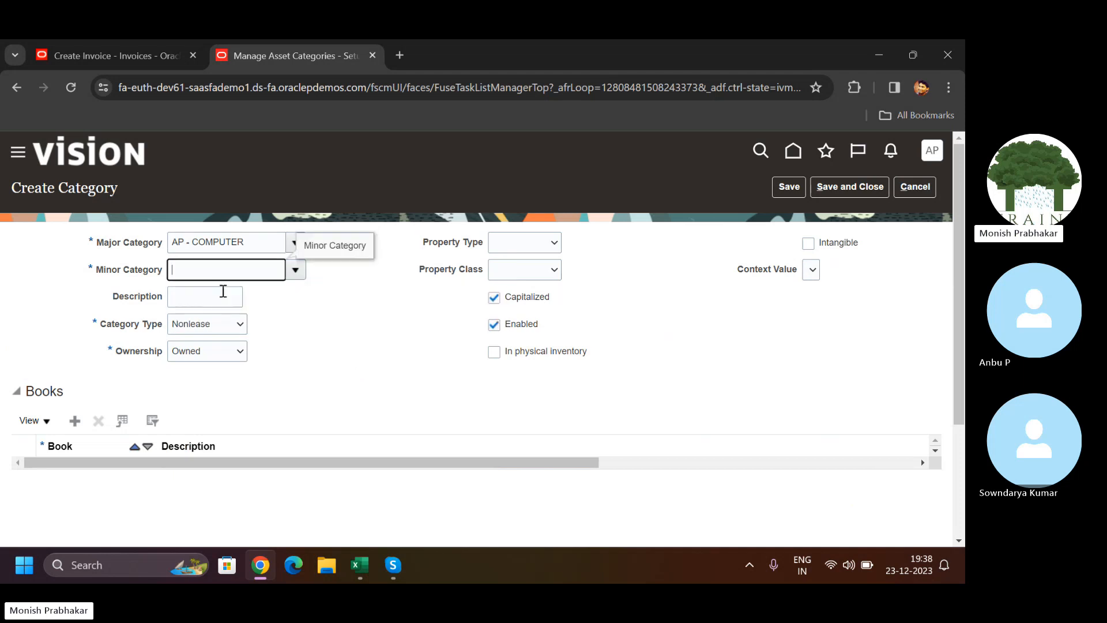
Enter the category description 'Laptop for Employees'
{"action": "left_click", "coordinate": [201, 297]}
{"action": "key", "text": "Caps_Lock"}
{"action": "type", "text": "D"}
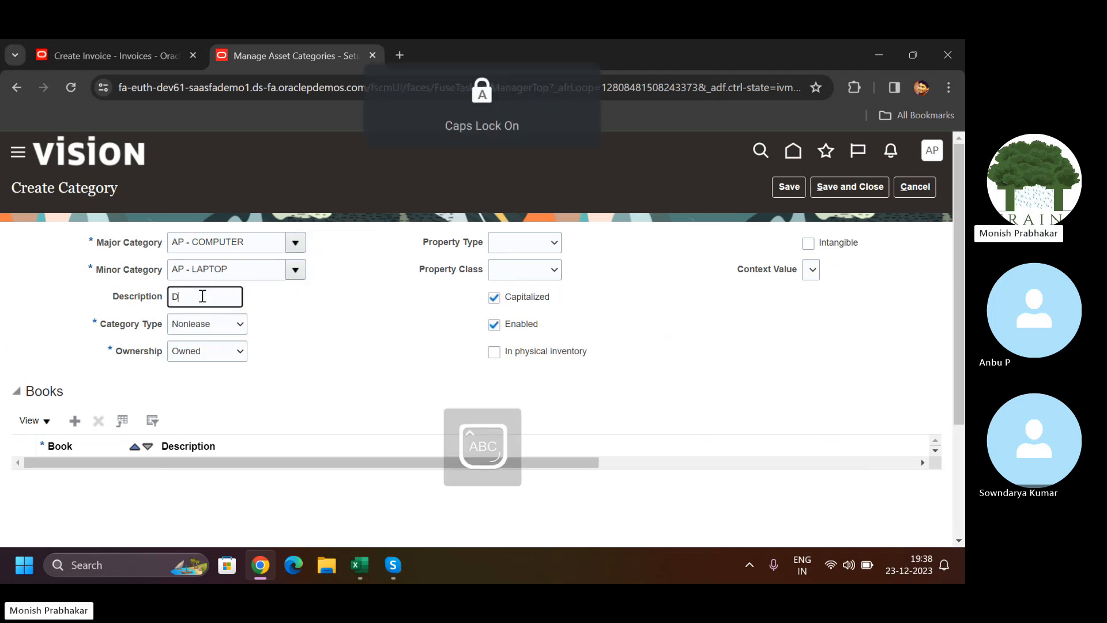
{"action": "key", "text": "BackSpace"}
{"action": "type", "text": "C"}
{"action": "key", "text": "Caps_Lock"}
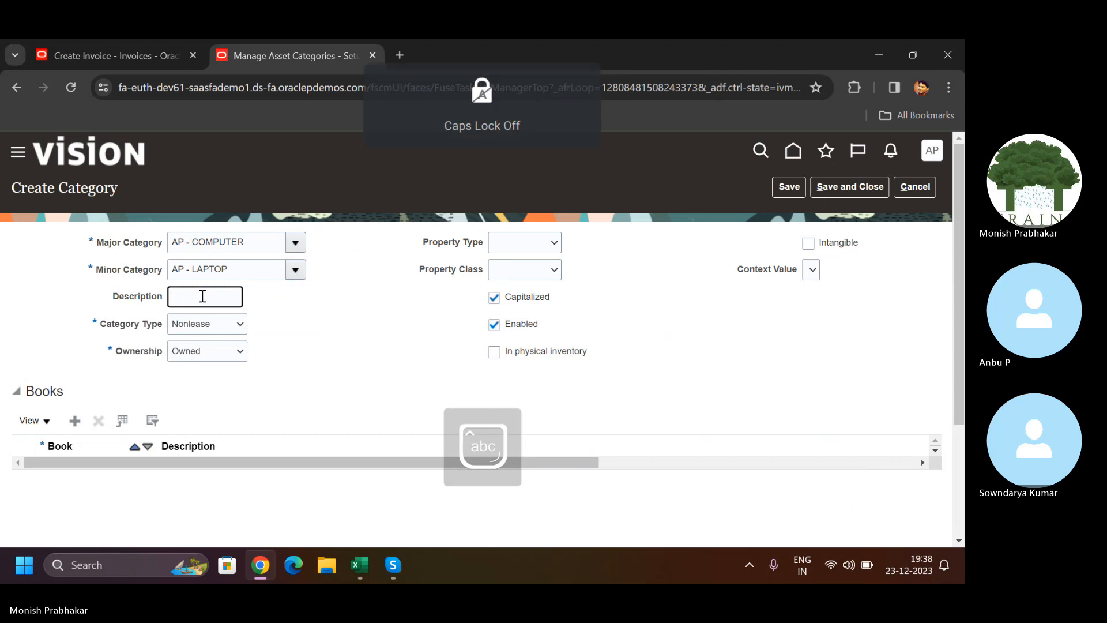
{"action": "type", "text": "Laptop fo"}
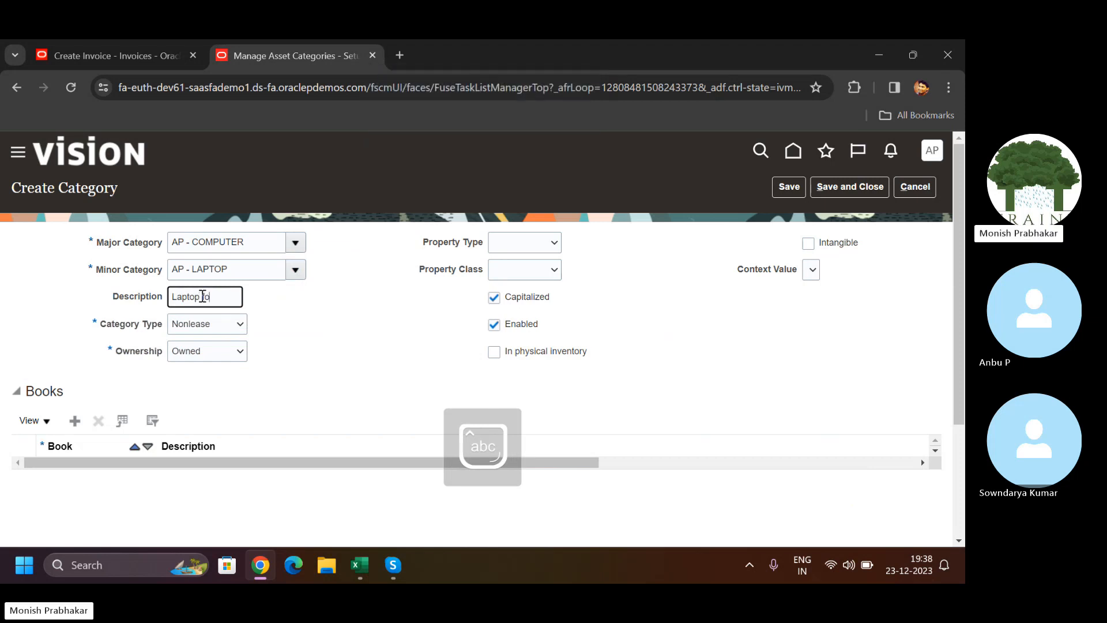
{"action": "type", "text": "r"}
{"action": "key", "text": "Caps_Lock"}
{"action": "type", "text": "C"}
{"action": "key", "text": "Caps_Lock"}
{"action": "type", "text": "om"}
{"action": "key", "text": "BackSpace"}
{"action": "key", "text": "BackSpace"}
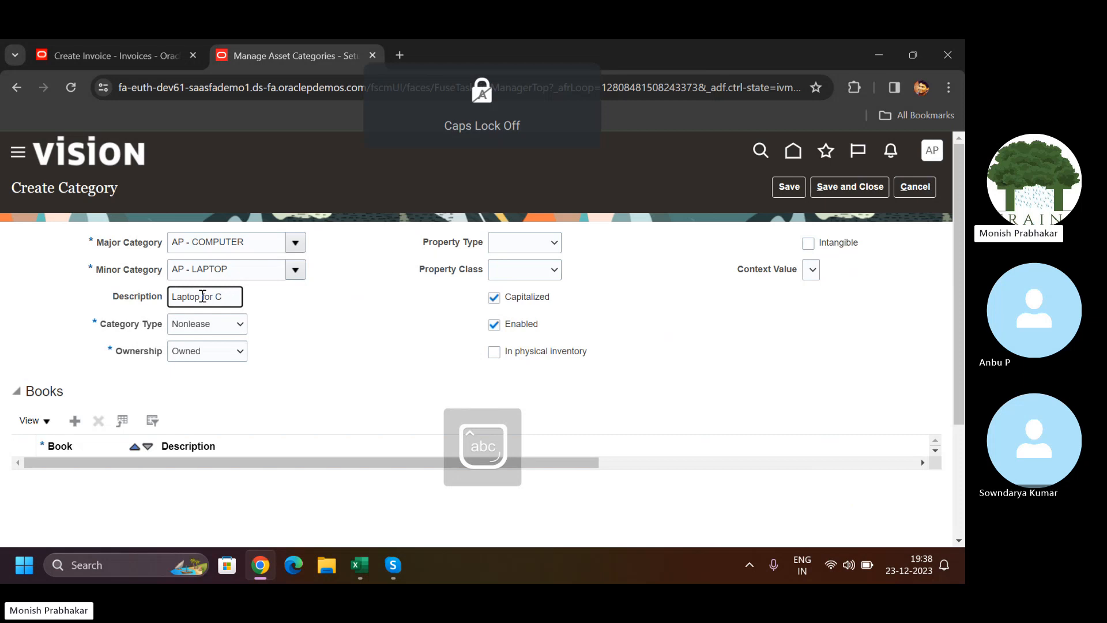
{"action": "key", "text": "BackSpace"}
{"action": "key", "text": "BackSpace"}
{"action": "key", "text": "BackSpace"}
{"action": "key", "text": "BackSpace"}
{"action": "key", "text": "BackSpace"}
{"action": "key", "text": "BackSpace"}
{"action": "type", "text": "for"}
{"action": "key", "text": "Caps_Lock"}
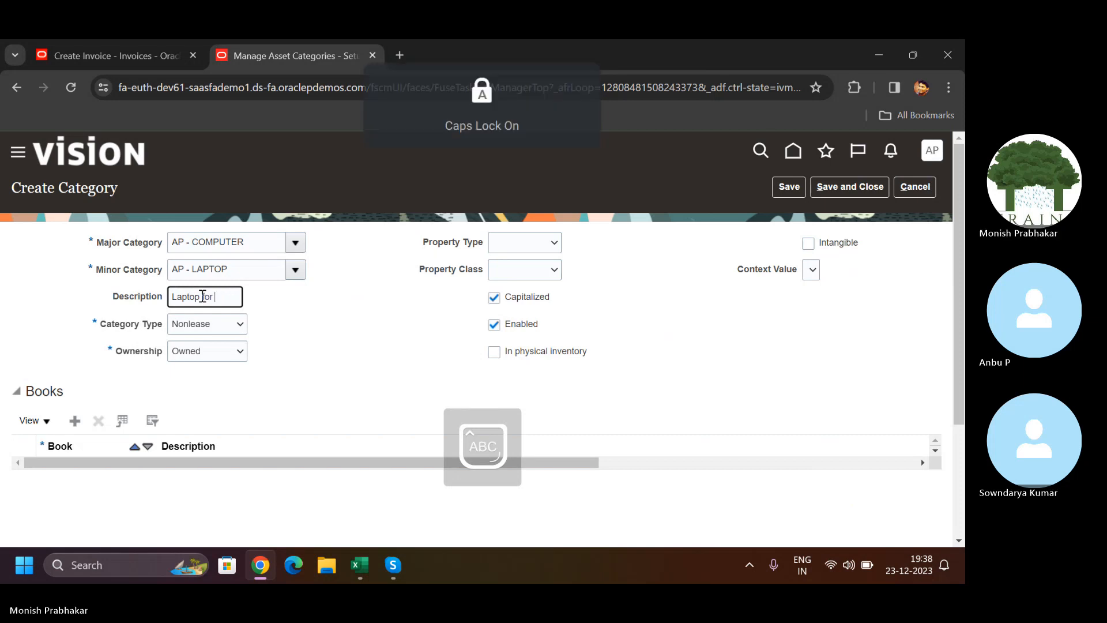
{"action": "type", "text": "E"}
{"action": "key", "text": "Caps_Lock"}
{"action": "type", "text": "mployee"}
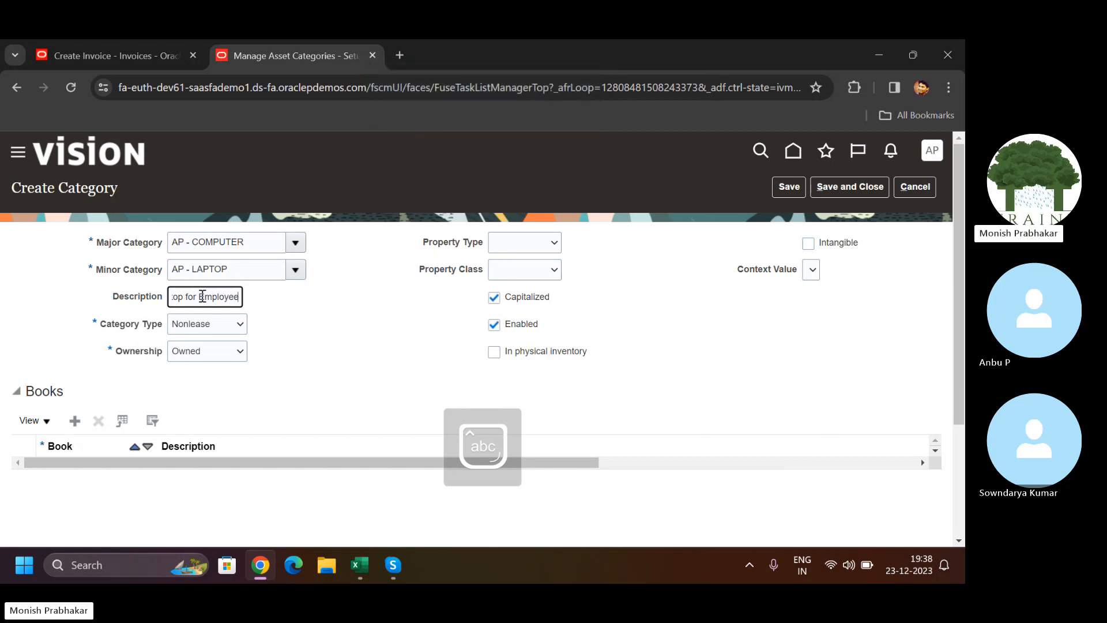
{"action": "key", "text": "Tab"}
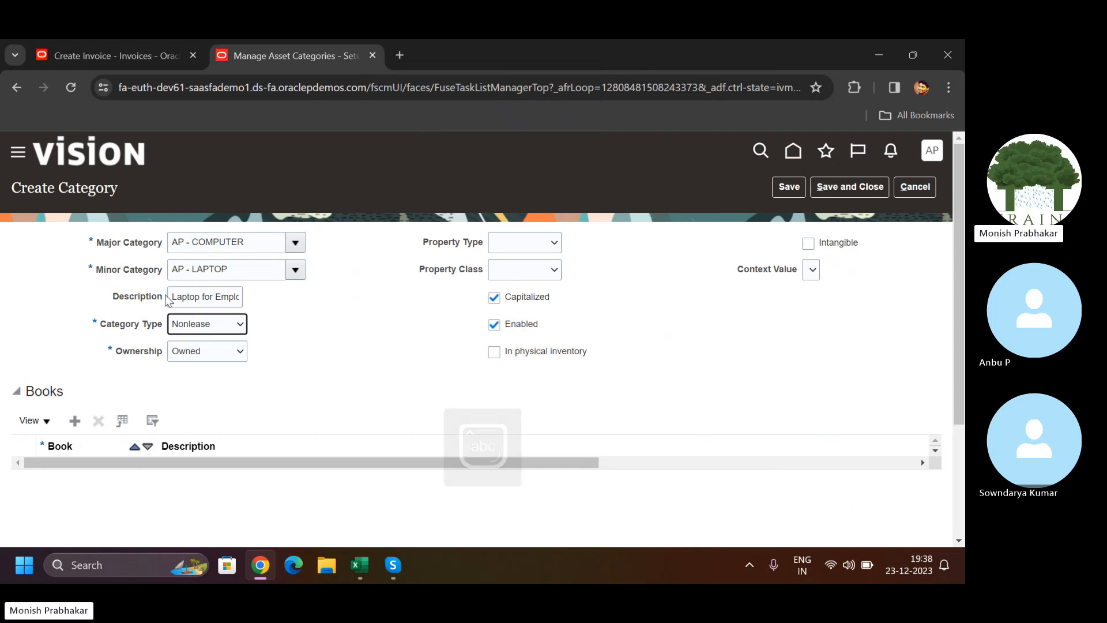
Set property type to Personal and include the category in physical inventory
{"action": "left_click_drag", "start_coordinate": [171, 296], "coordinate": [274, 298]}
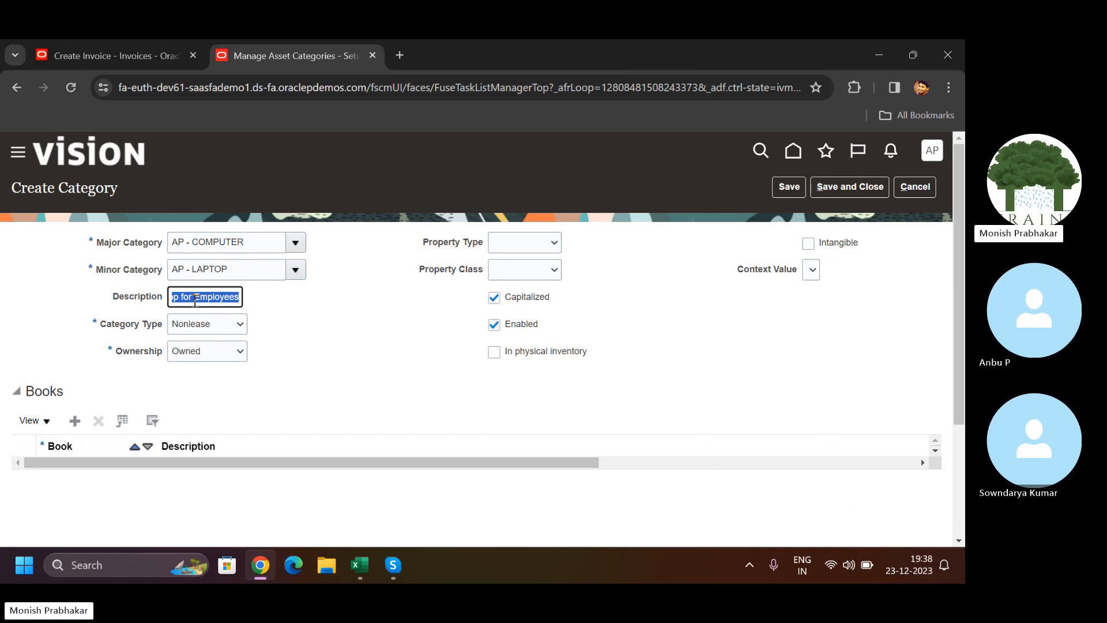
{"action": "left_click", "coordinate": [528, 248]}
{"action": "left_click", "coordinate": [510, 267]}
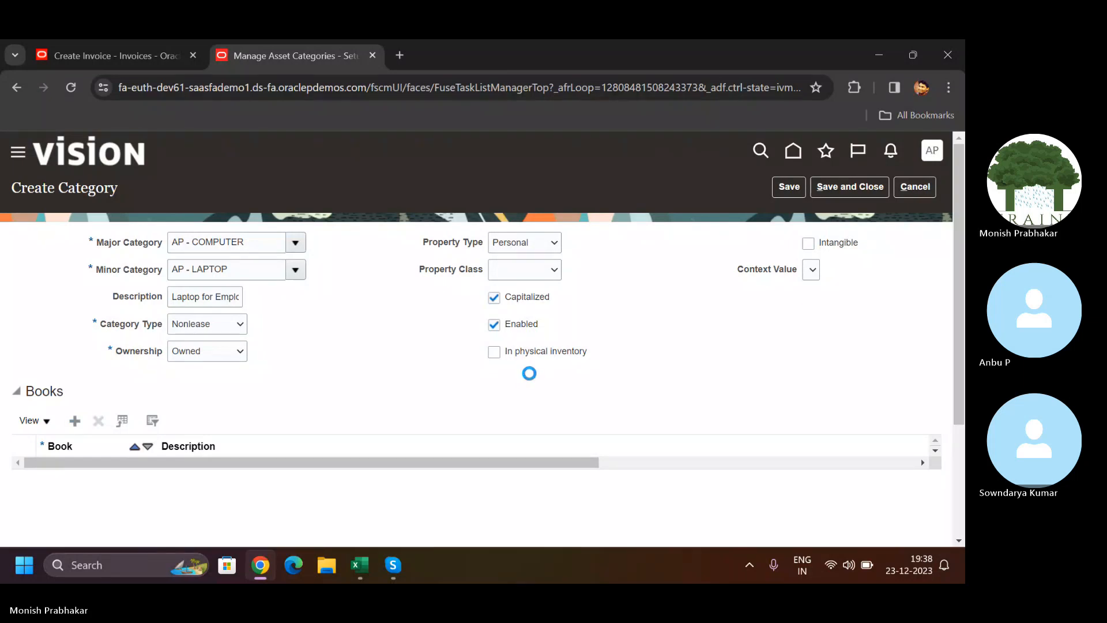
{"action": "left_click", "coordinate": [494, 351]}
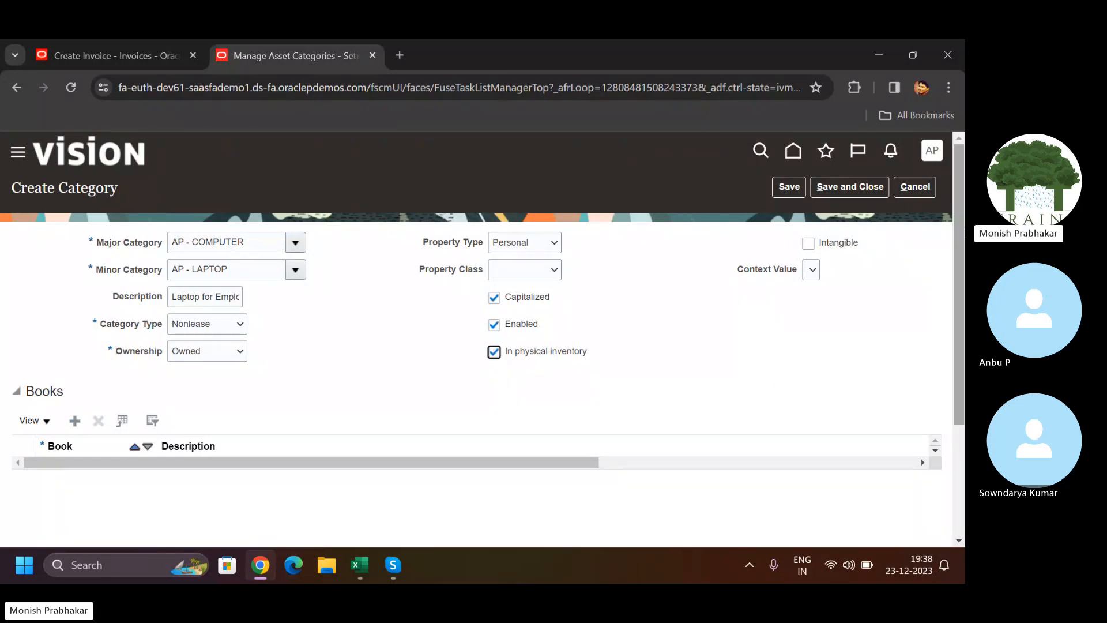
{"action": "scroll", "coordinate": [961, 346], "scroll_direction": "down", "scroll_amount": 3}
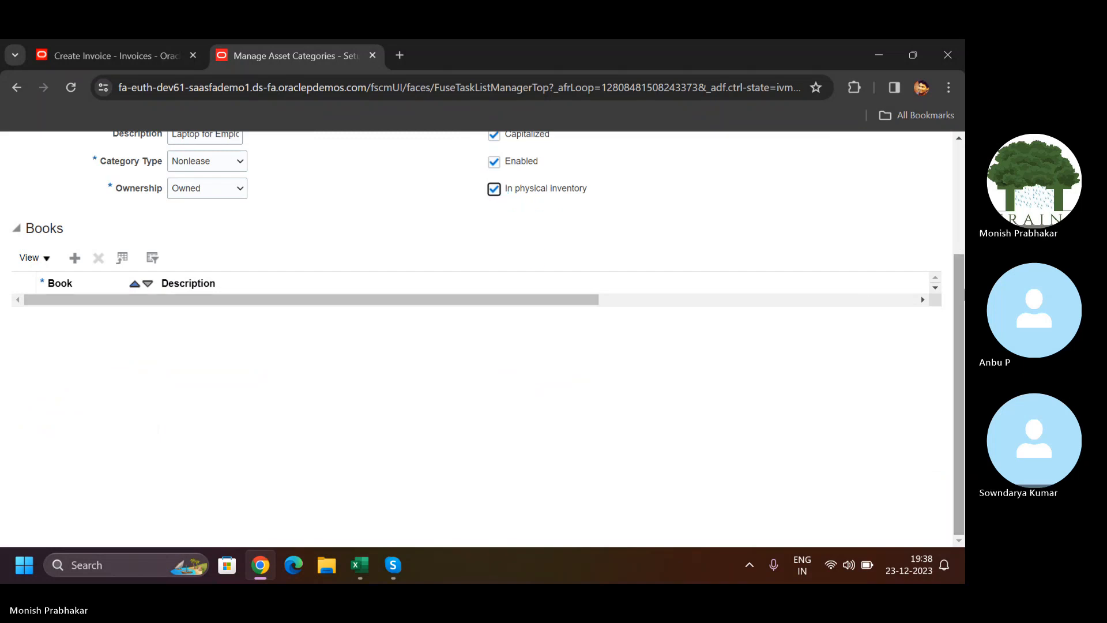
{"action": "scroll", "coordinate": [957, 299], "scroll_direction": "up", "scroll_amount": 2}
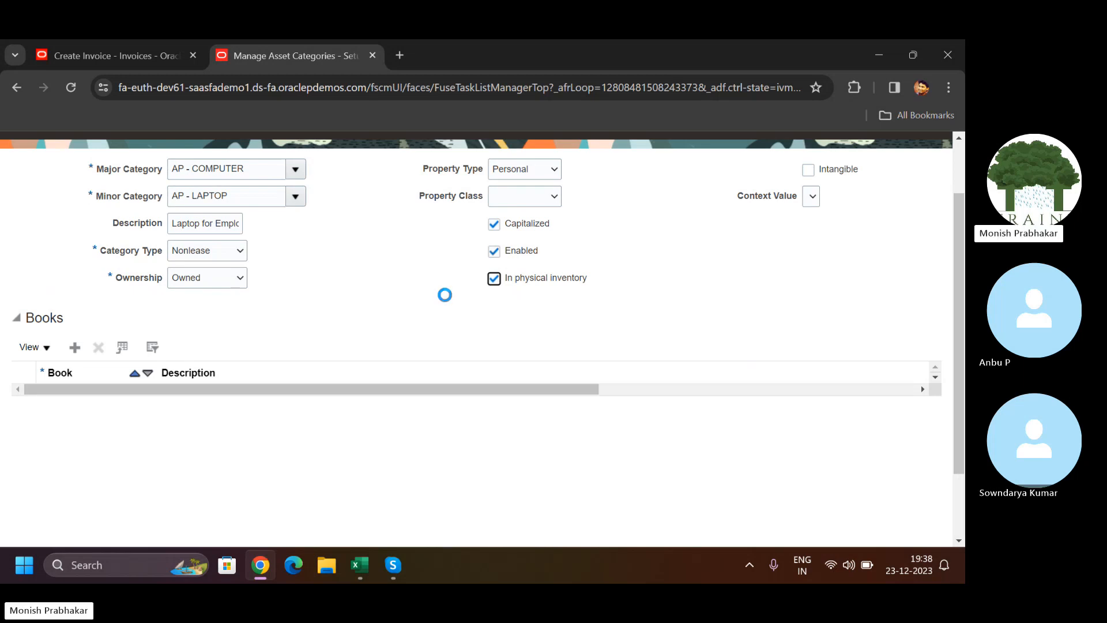
Search Google for 'lease assets' in a new tab
{"action": "left_click", "coordinate": [396, 55]}
{"action": "type", "text": "lease ac"}
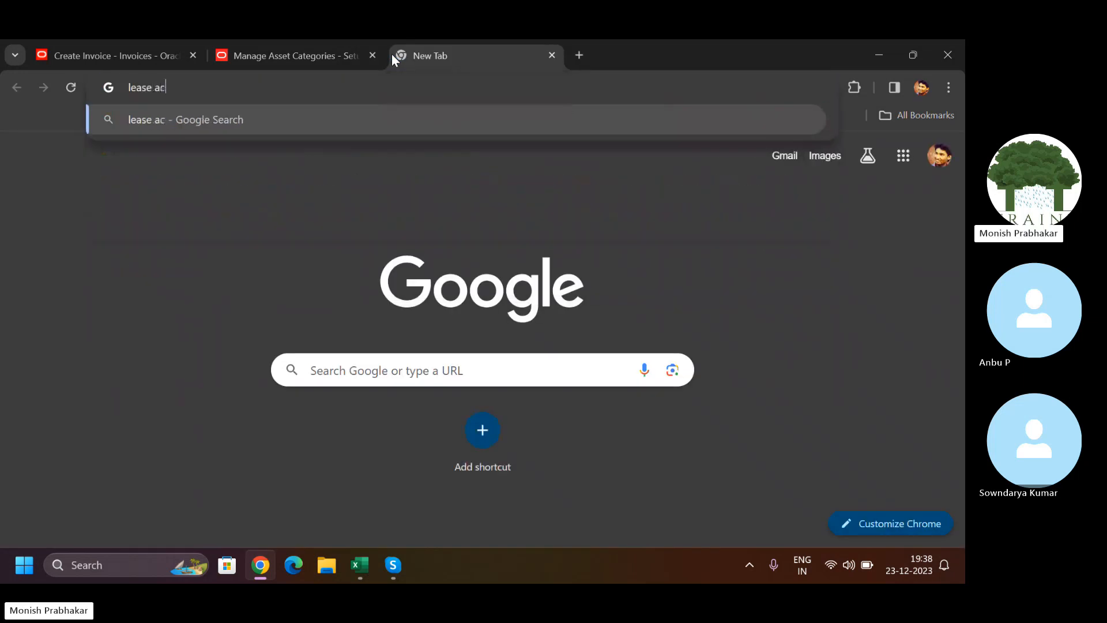
{"action": "type", "text": "c"}
{"action": "key", "text": "BackSpace"}
{"action": "key", "text": "BackSpace"}
{"action": "type", "text": "ss"}
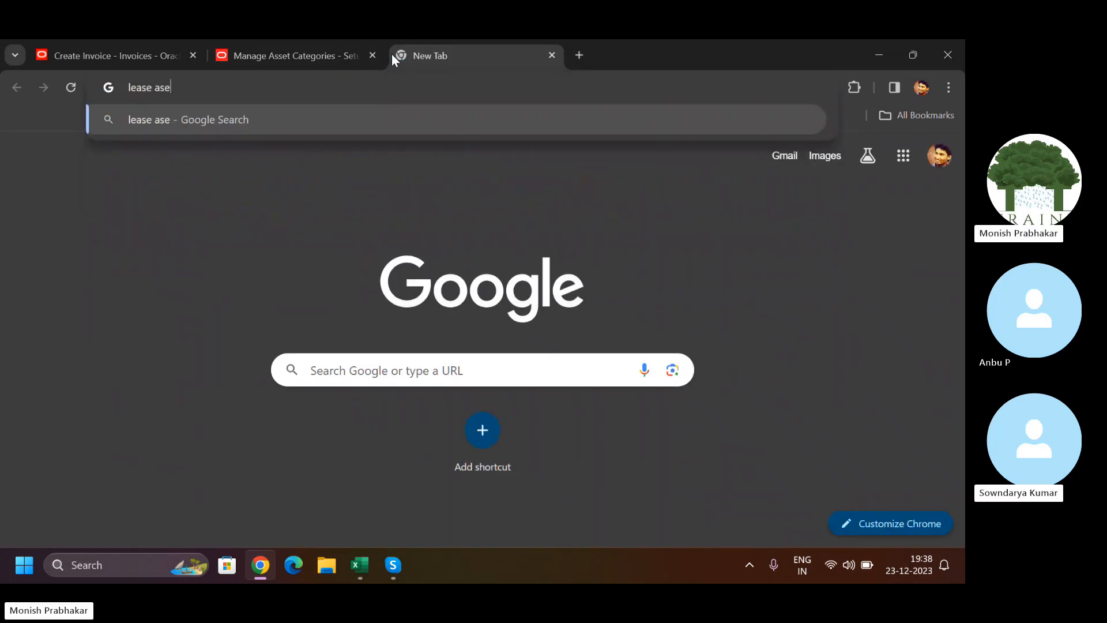
{"action": "type", "text": "ets"}
{"action": "key", "text": "Return"}
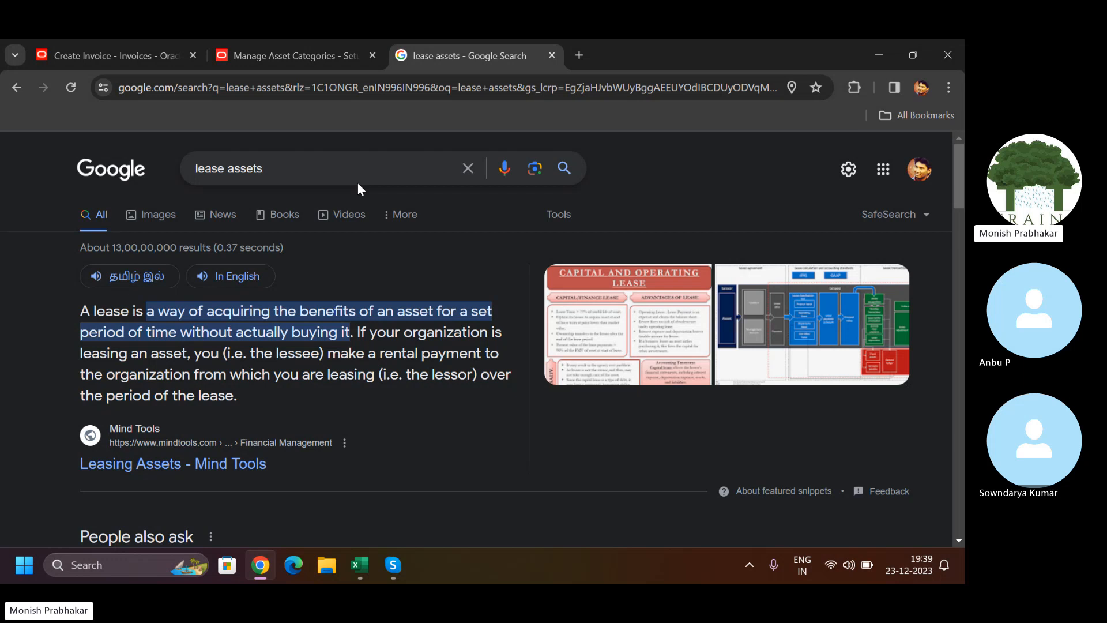
Refine the search to 'lease accounting standards ind as 116'
{"action": "left_click", "coordinate": [291, 165]}
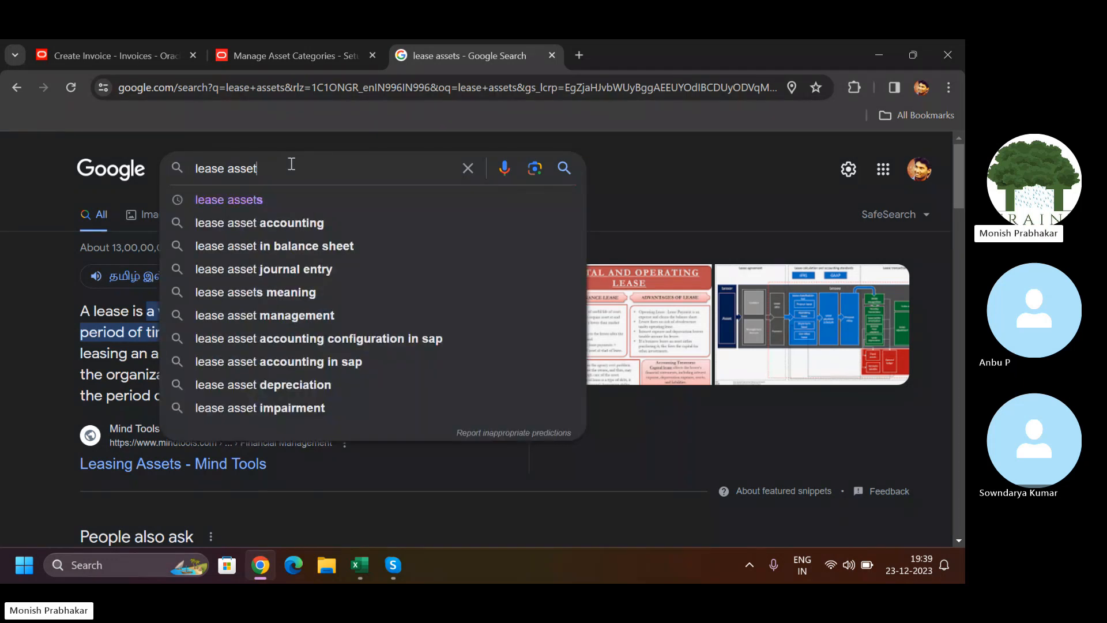
{"action": "key", "text": "BackSpace"}
{"action": "key", "text": "BackSpace"}
{"action": "key", "text": "BackSpace"}
{"action": "key", "text": "BackSpace"}
{"action": "type", "text": "ccounting"}
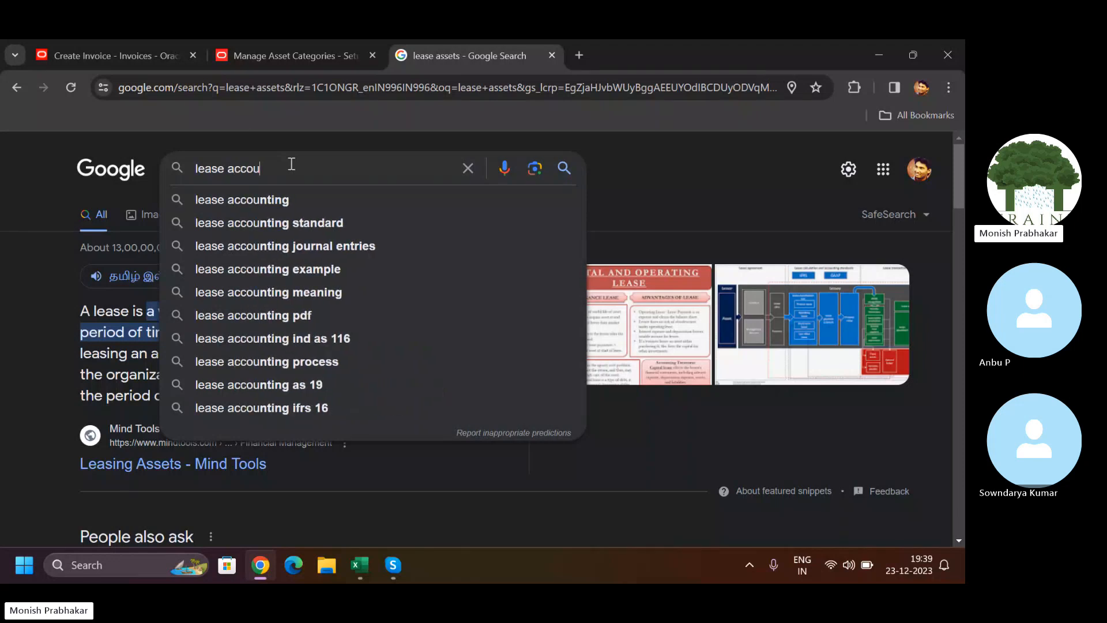
{"action": "key", "text": "Down"}
{"action": "key", "text": "Down"}
{"action": "key", "text": "Return"}
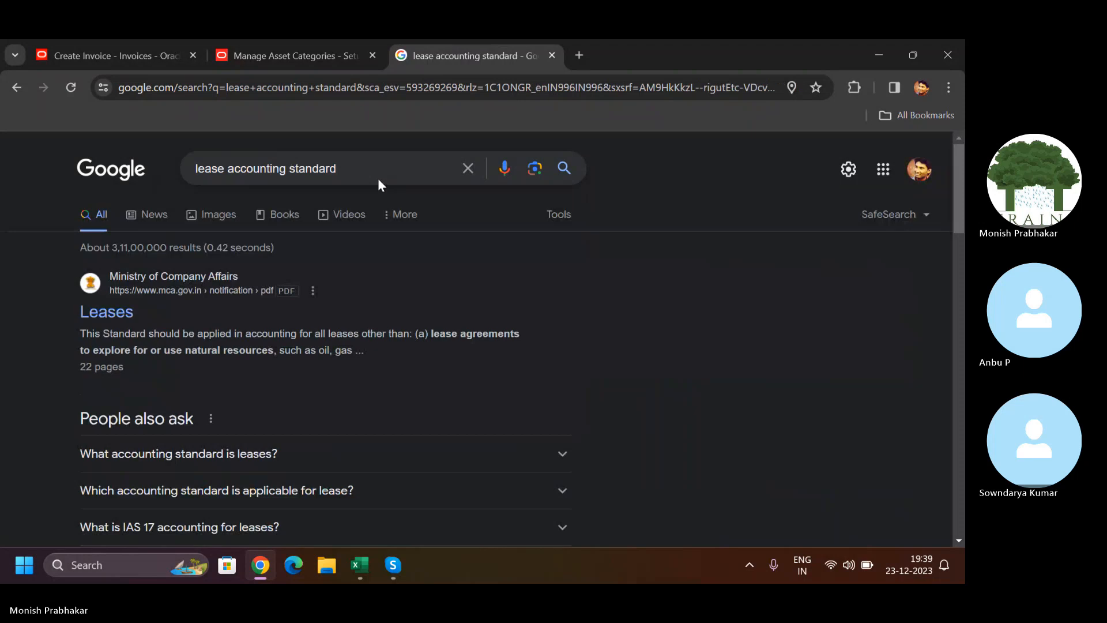
{"action": "left_click", "coordinate": [358, 168]}
{"action": "type", "text": "as"}
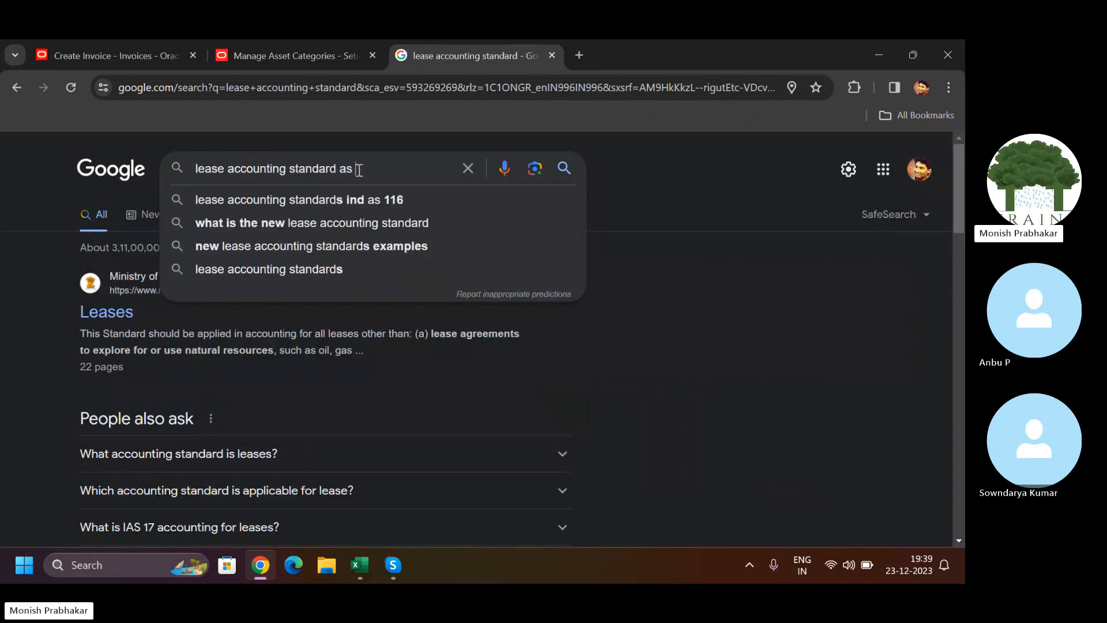
{"action": "key", "text": "Down"}
{"action": "key", "text": "Return"}
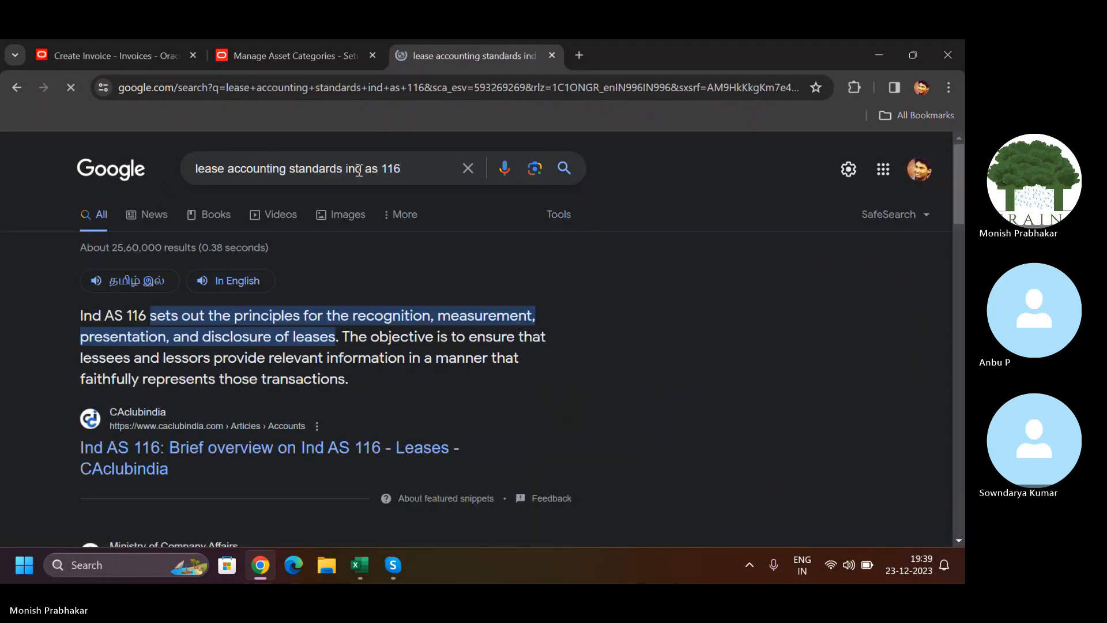
Read through the Ind AS 116 definition, then return to Manage Asset Categories
{"action": "left_click_drag", "start_coordinate": [105, 315], "coordinate": [337, 339]}
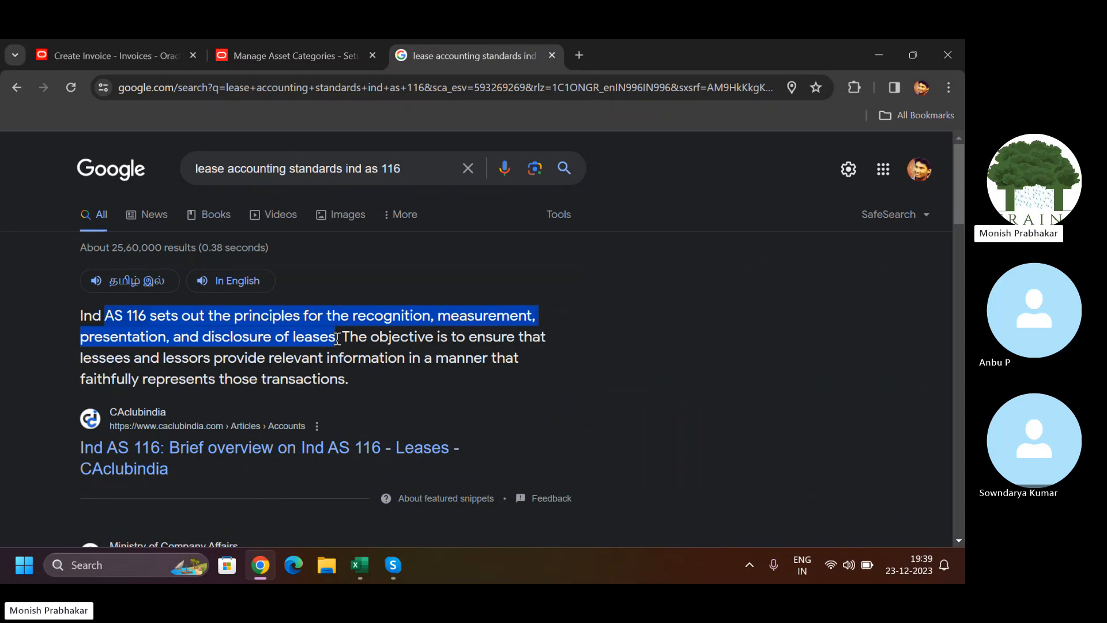
{"action": "left_click_drag", "start_coordinate": [362, 387], "coordinate": [158, 333]}
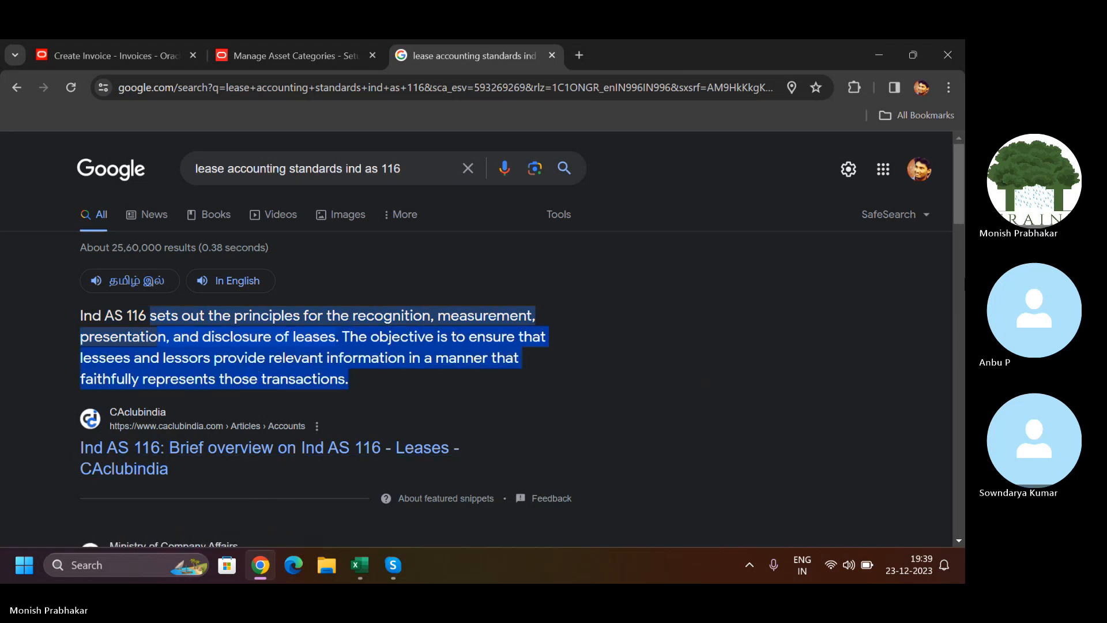
{"action": "left_click_drag", "start_coordinate": [959, 184], "coordinate": [952, 269]}
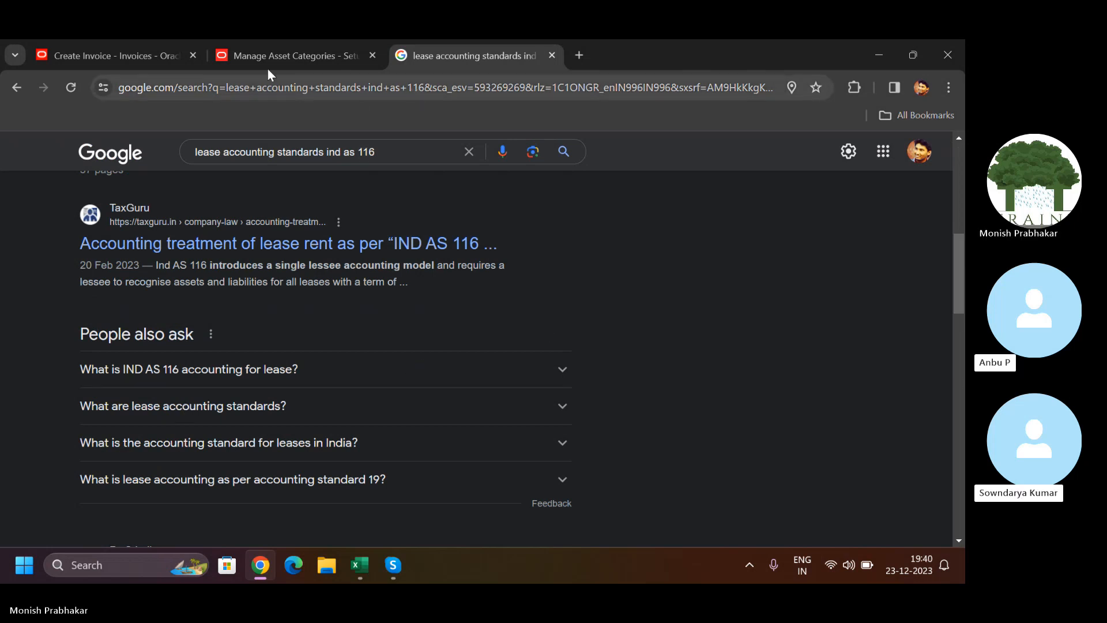
{"action": "left_click", "coordinate": [287, 44]}
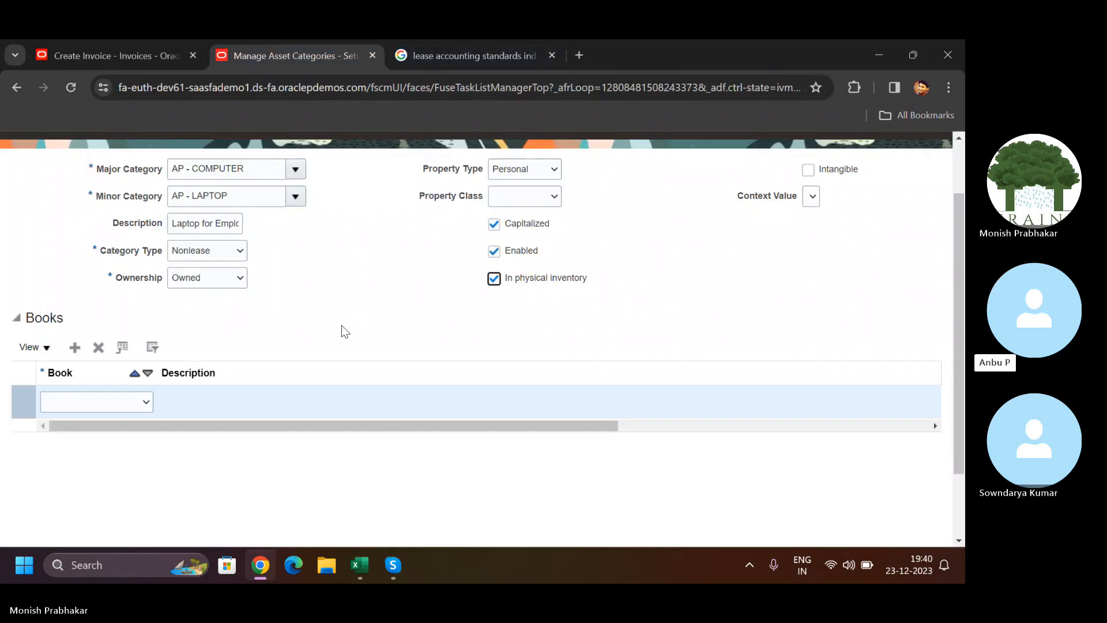
Add AP FA CORP BOOK in the category's Books table and scroll to Accounting Rules
{"action": "left_click", "coordinate": [68, 403]}
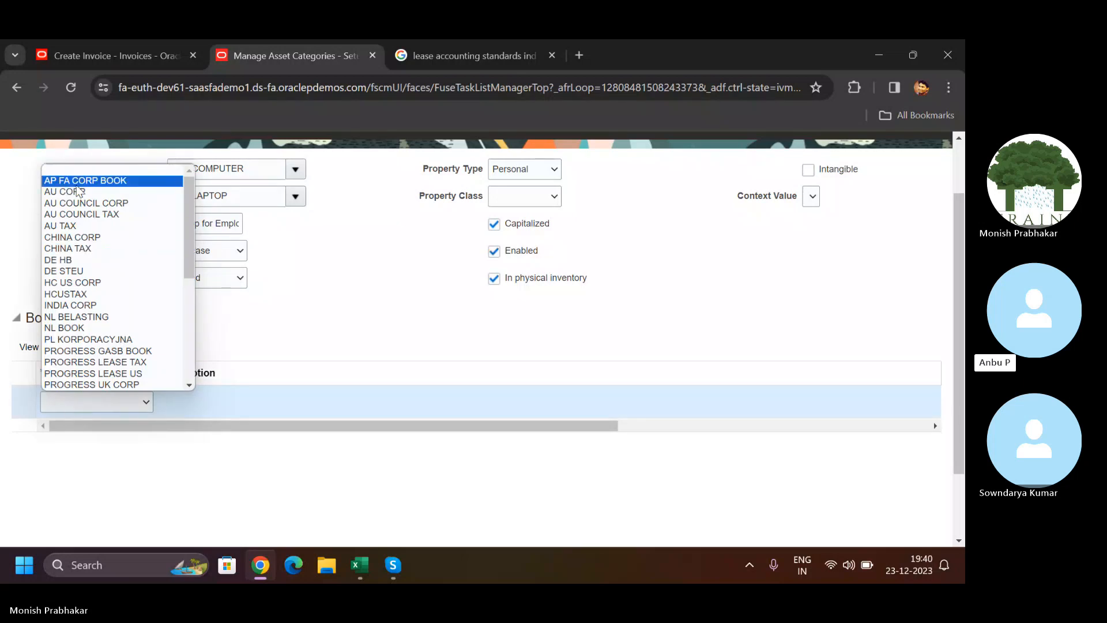
{"action": "left_click", "coordinate": [75, 180]}
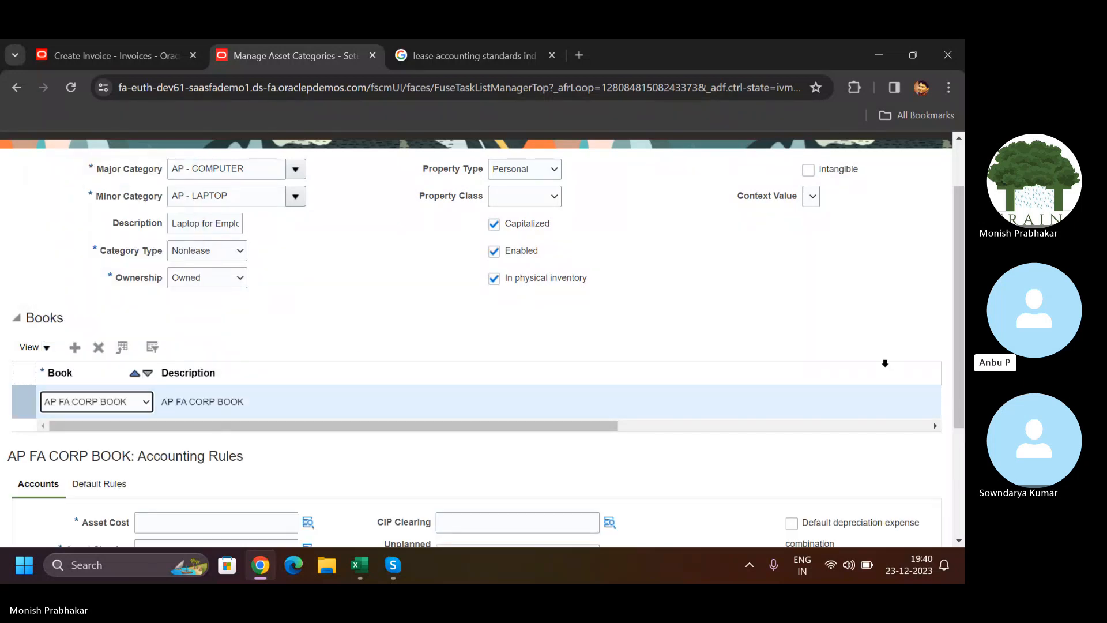
{"action": "left_click_drag", "start_coordinate": [960, 323], "coordinate": [957, 497]}
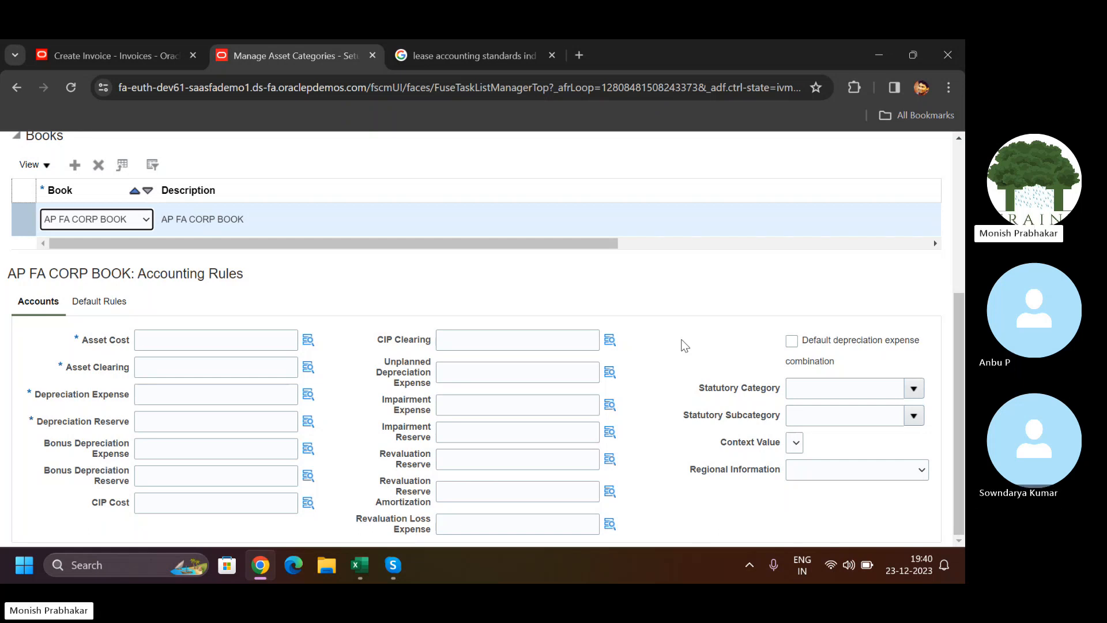
Set the Asset Cost account to 101.10.15910.000.000.000 using account 15910
{"action": "left_click", "coordinate": [309, 342]}
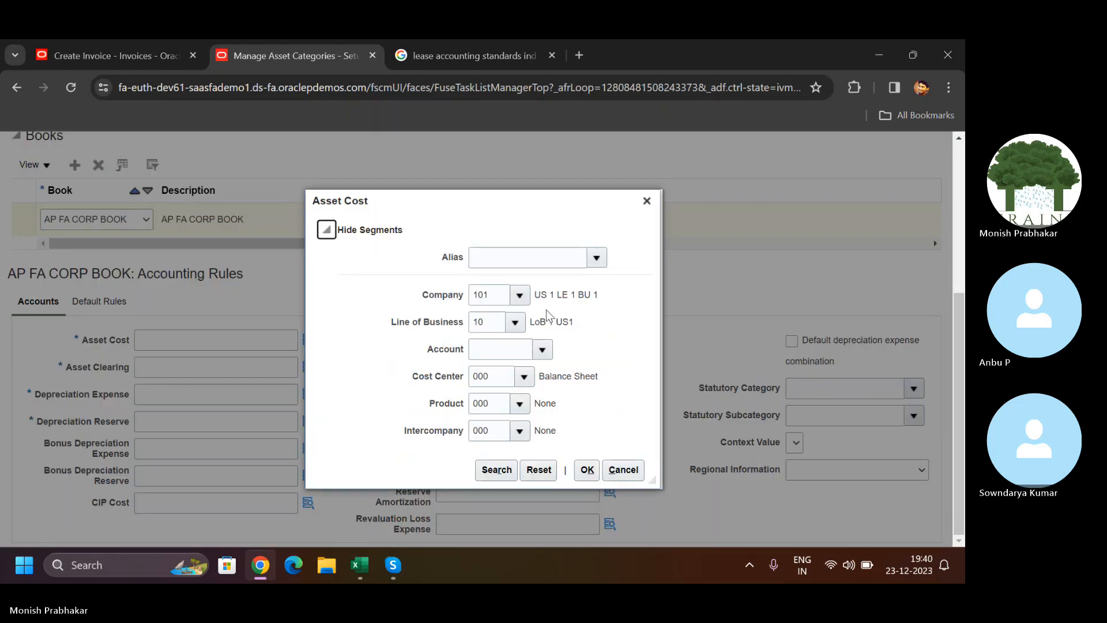
{"action": "left_click", "coordinate": [542, 349]}
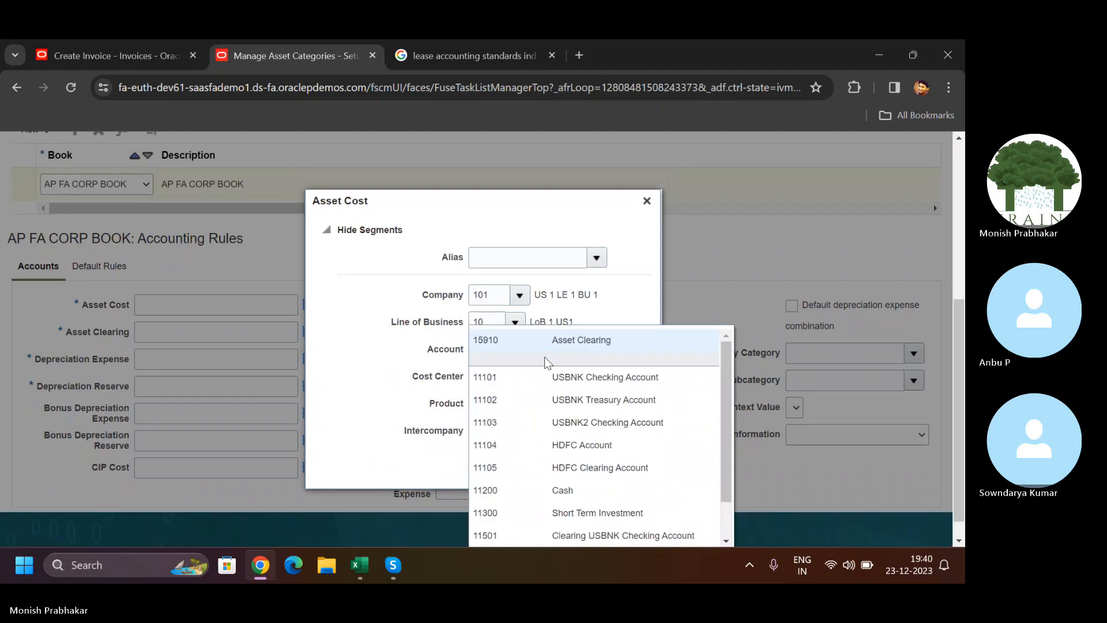
{"action": "left_click", "coordinate": [544, 353]}
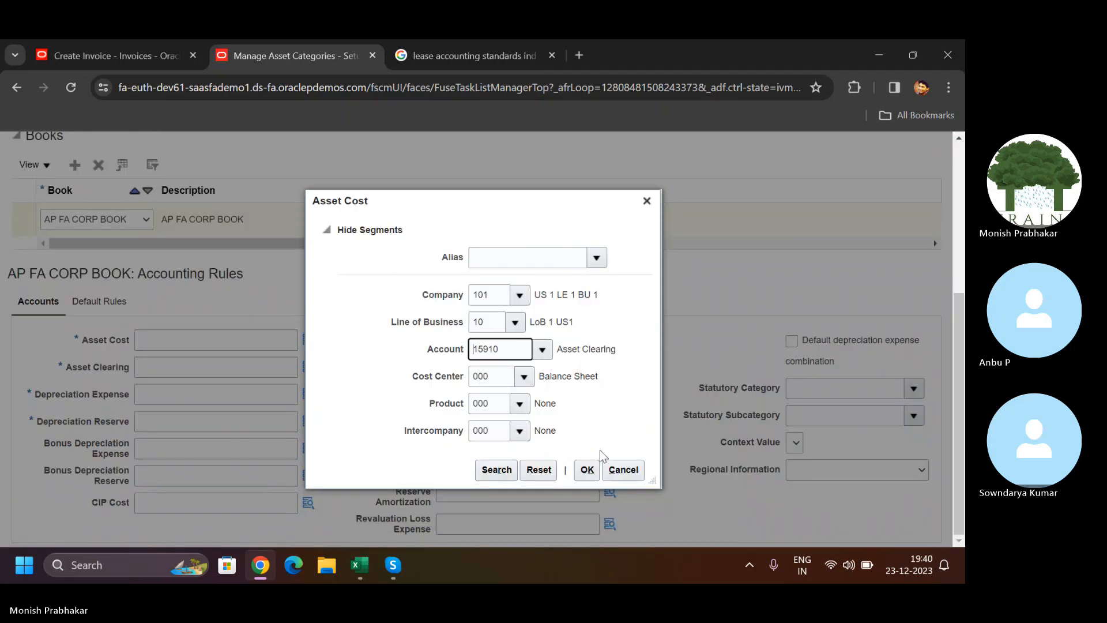
{"action": "left_click", "coordinate": [592, 470]}
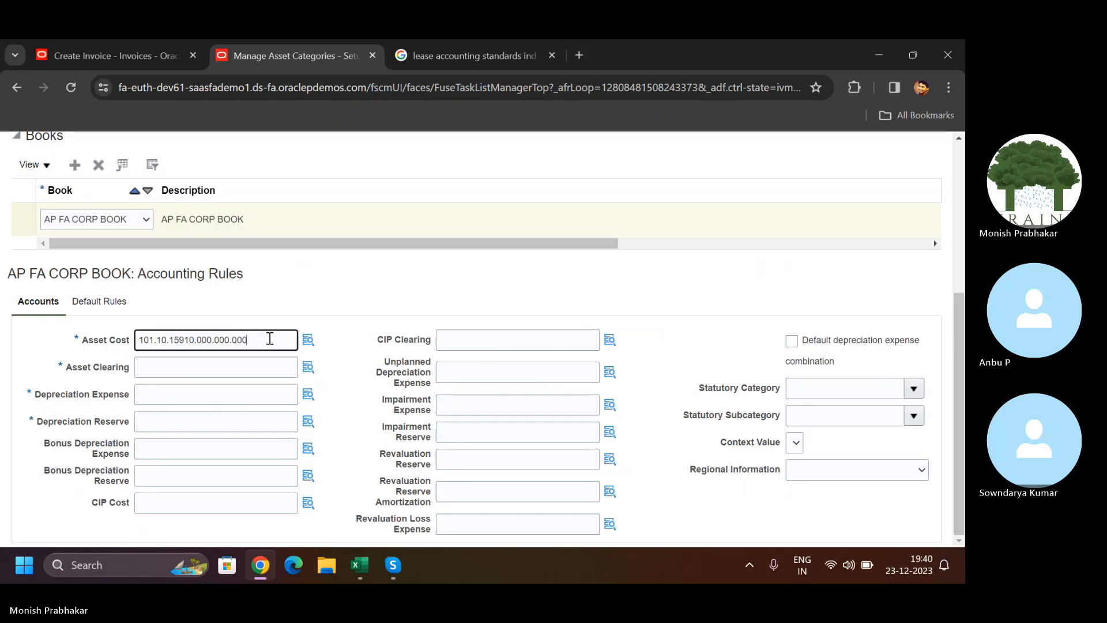
{"action": "key", "text": "Tab"}
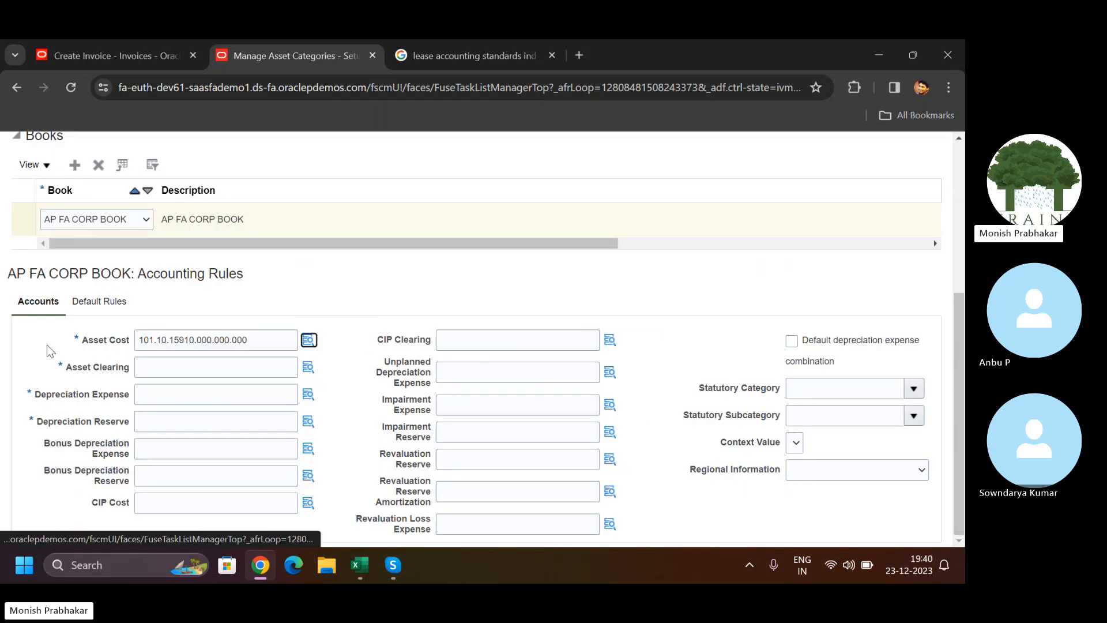
Paste the same combination into Asset Clearing, Depreciation Expense and Depreciation Reserve
{"action": "left_click", "coordinate": [153, 367]}
{"action": "type", "text": "101.10.15910.000.000.000"}
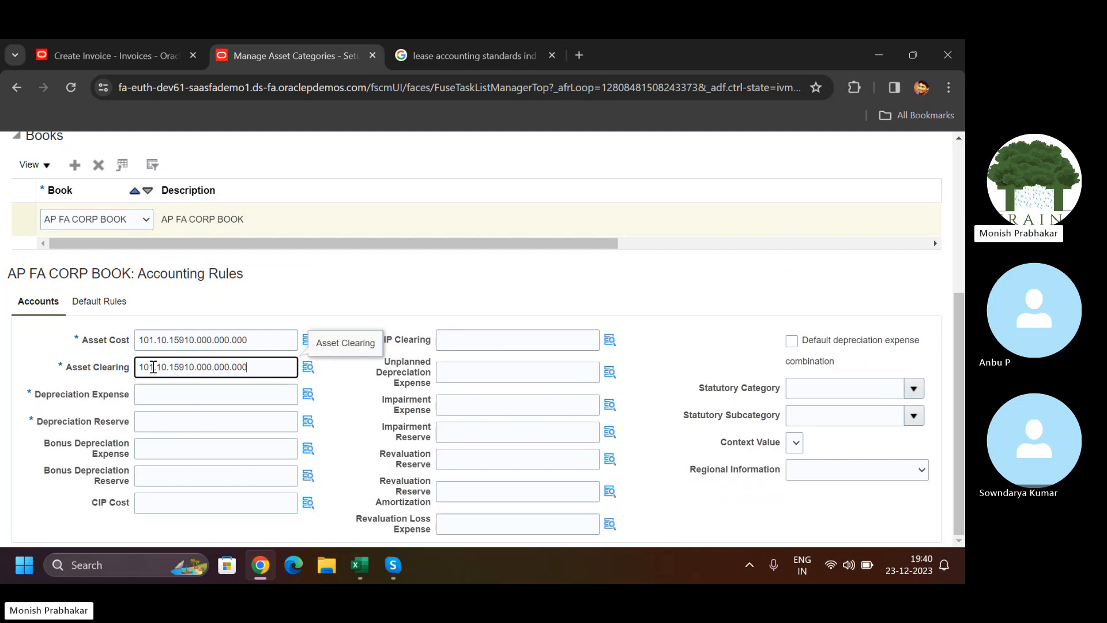
{"action": "key", "text": "Tab"}
{"action": "key", "text": "Tab"}
{"action": "type", "text": "101.10.15910.000.000.000"}
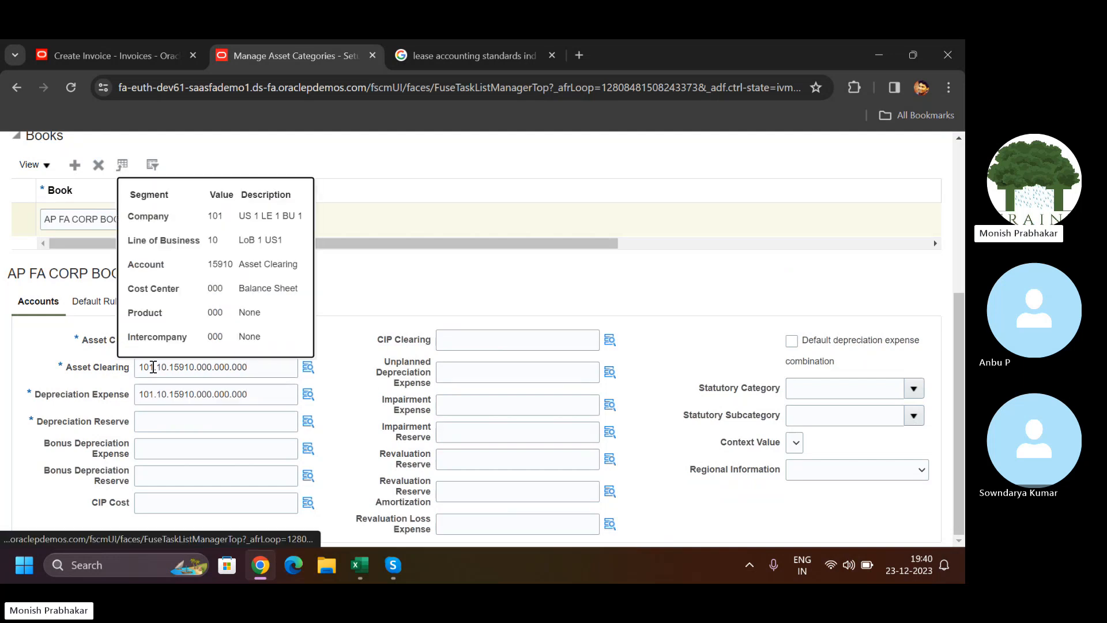
{"action": "left_click", "coordinate": [164, 419]}
{"action": "type", "text": "101.10.15910.000.000.000"}
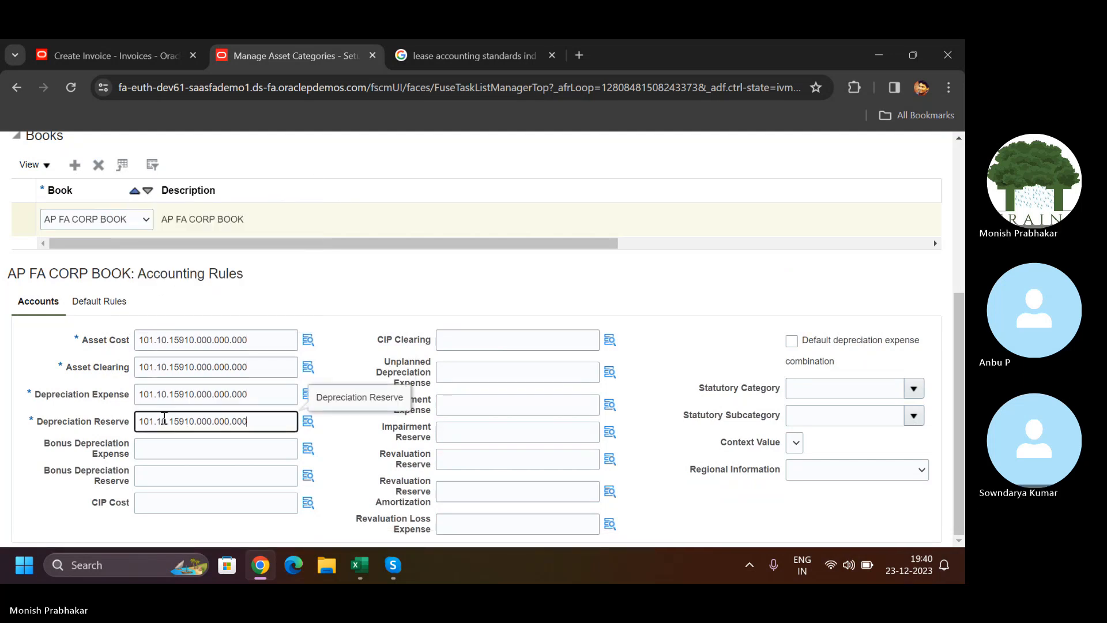
{"action": "left_click", "coordinate": [105, 301]}
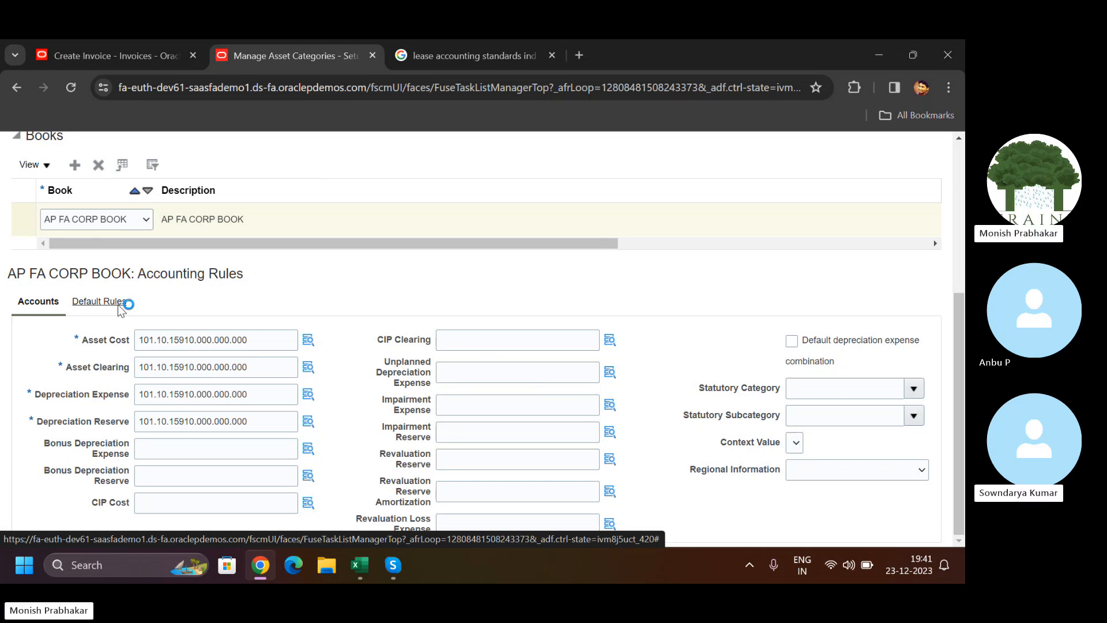
Search the Depreciation Expense account values by description 'Dep'
{"action": "mouse_move", "coordinate": [310, 346]}
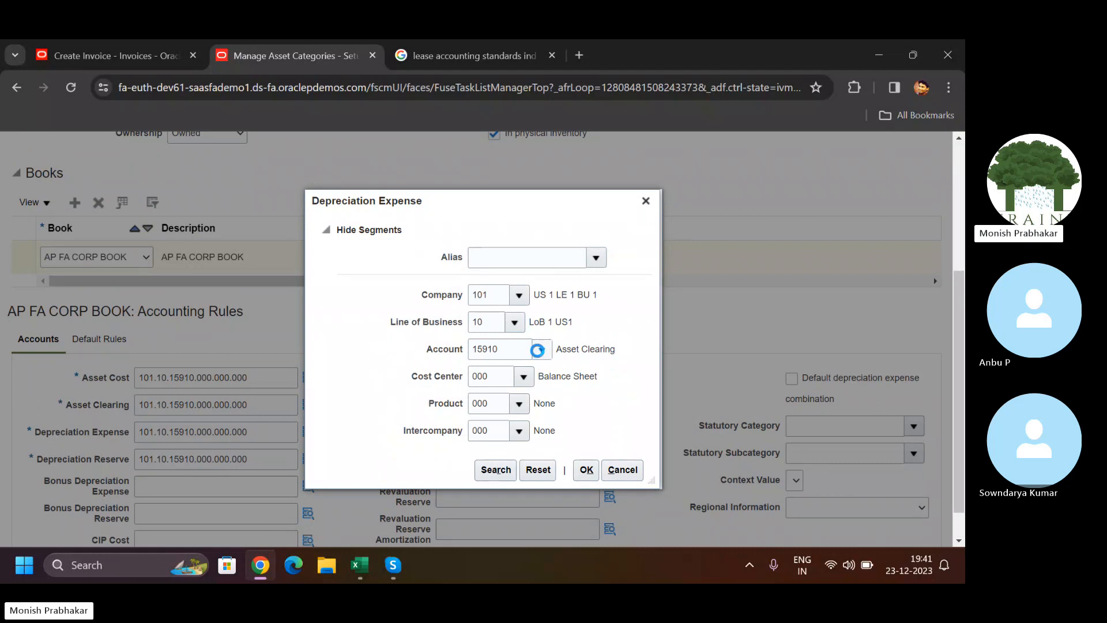
{"action": "left_click", "coordinate": [537, 350]}
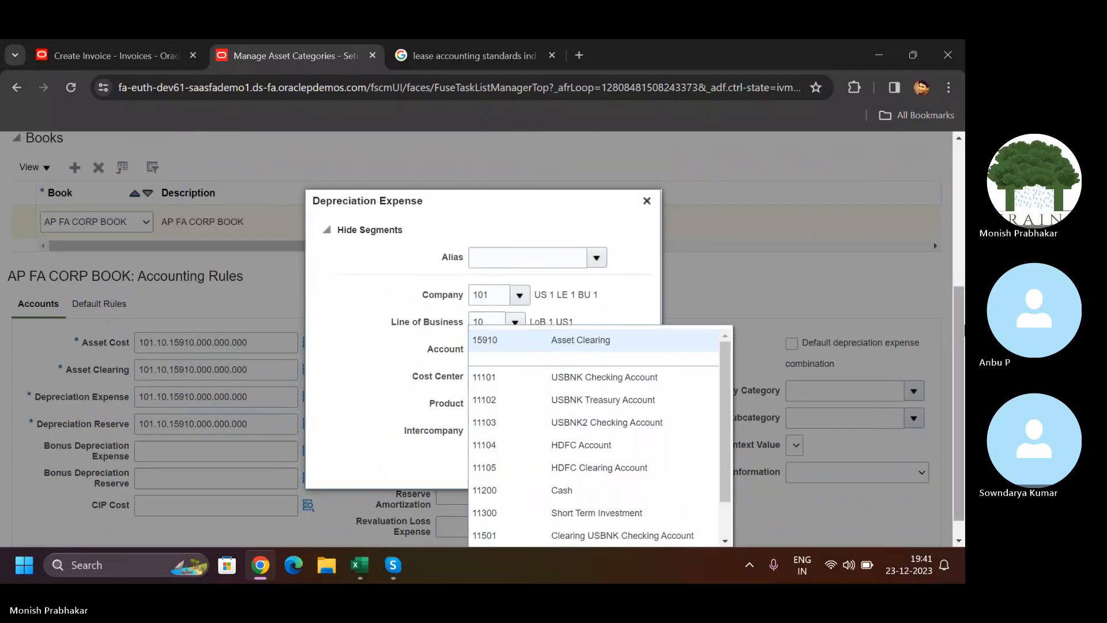
{"action": "scroll", "coordinate": [531, 465], "scroll_direction": "down", "scroll_amount": 1}
{"action": "left_click", "coordinate": [503, 532]}
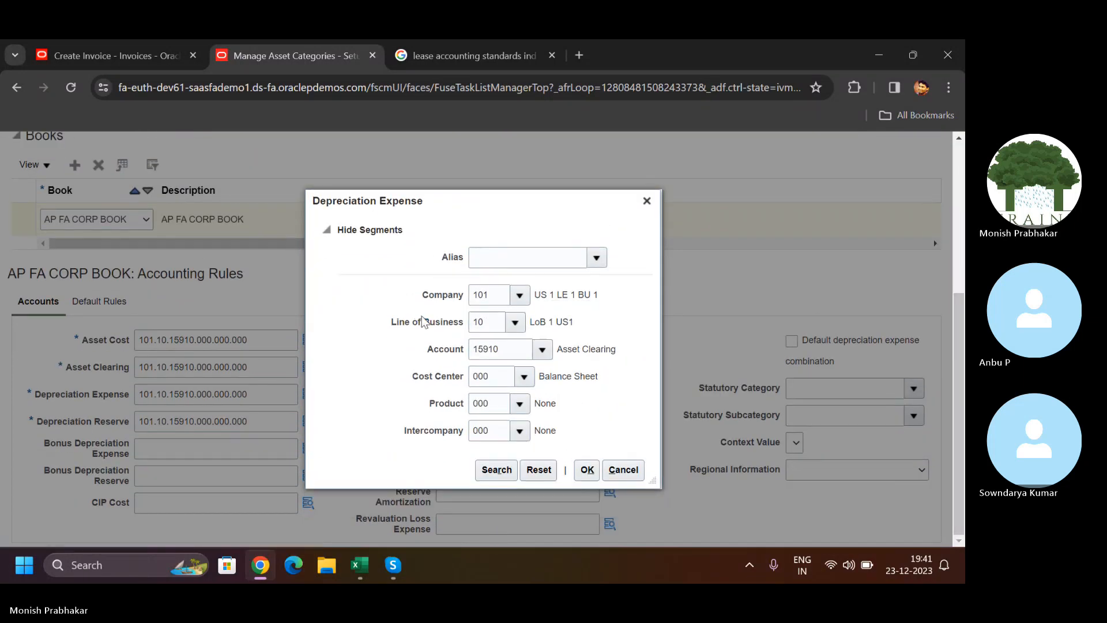
{"action": "double_click", "coordinate": [490, 310]}
{"action": "key", "text": "BackSpace"}
{"action": "key", "text": "Tab"}
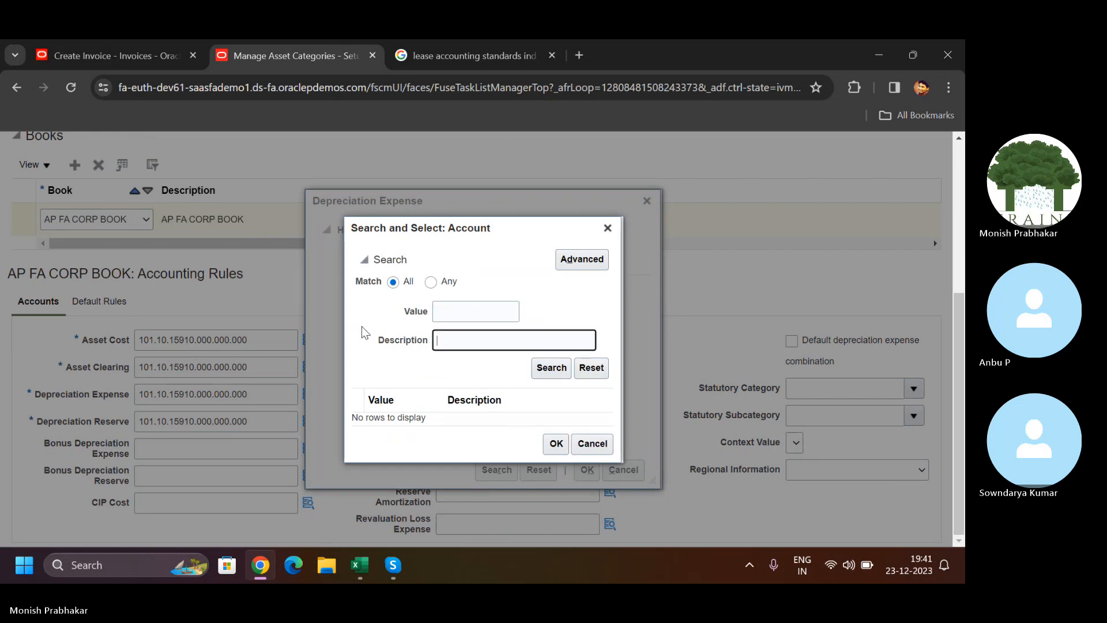
{"action": "type", "text": "D"}
{"action": "key", "text": "Caps_Lock"}
{"action": "type", "text": "ep"}
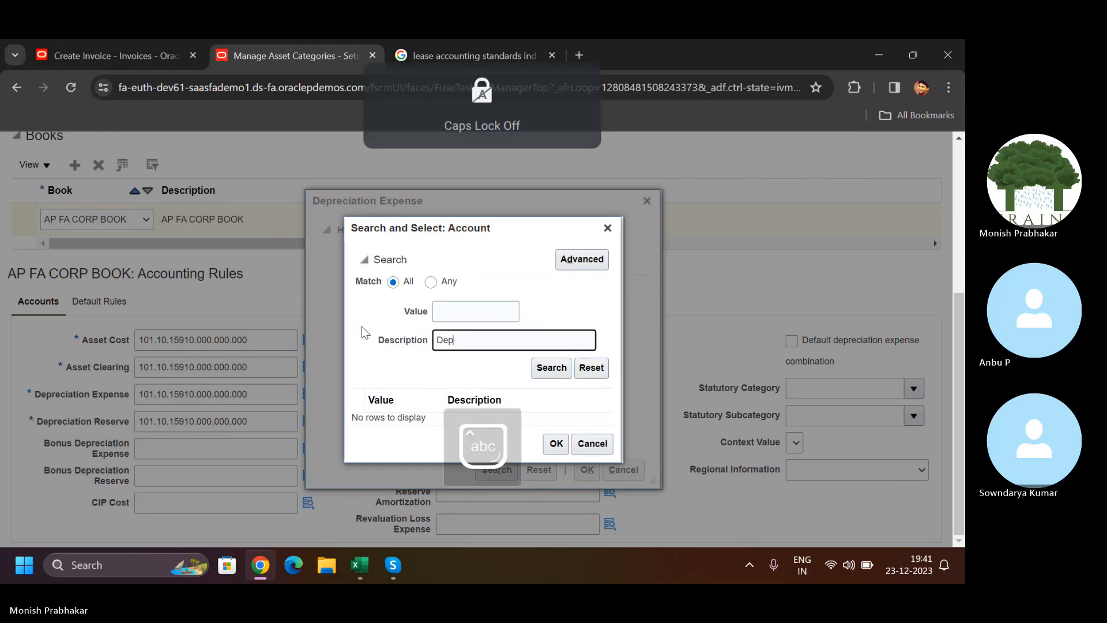
{"action": "key", "text": "Return"}
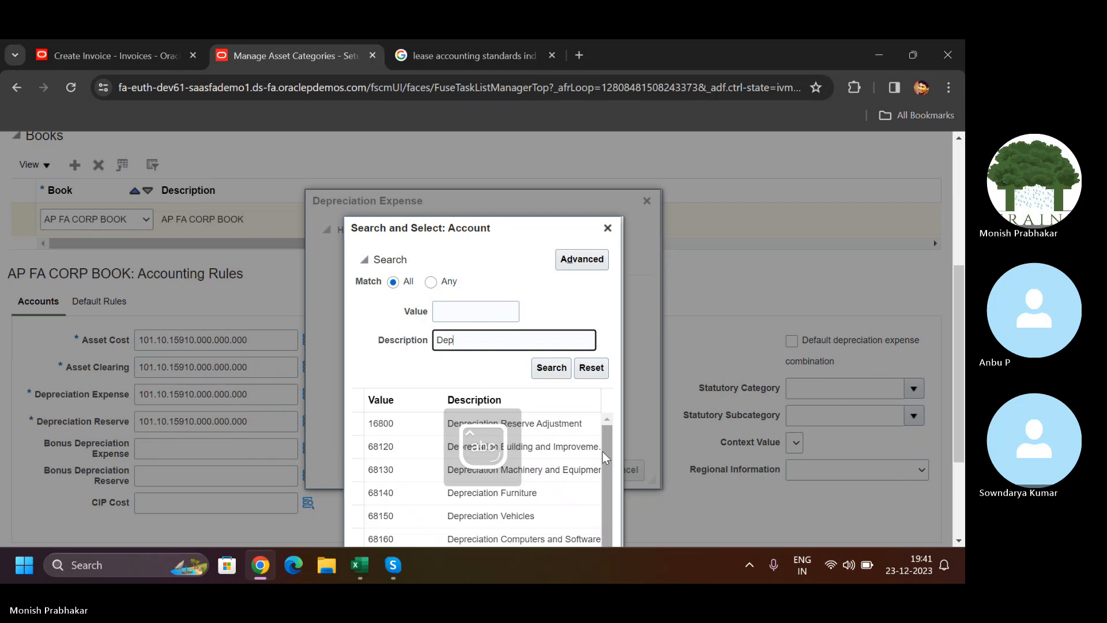
Try account 68160 Depreciation Computers and Software; dismiss the invalid-combination error
{"action": "scroll", "coordinate": [605, 457], "scroll_direction": "down", "scroll_amount": 2}
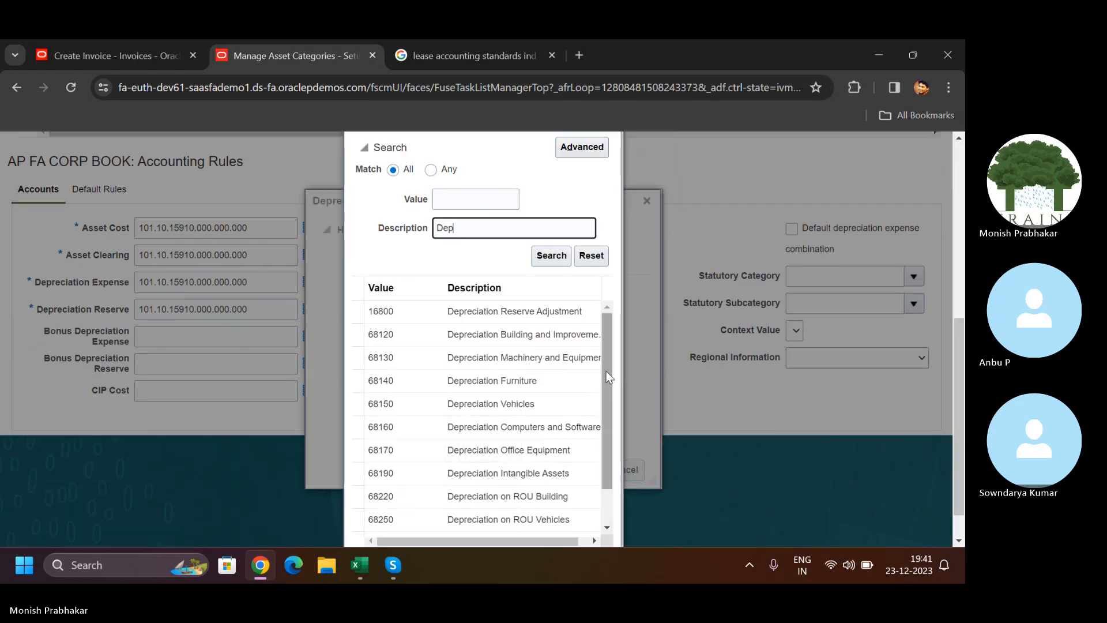
{"action": "left_click_drag", "start_coordinate": [607, 371], "coordinate": [630, 385]}
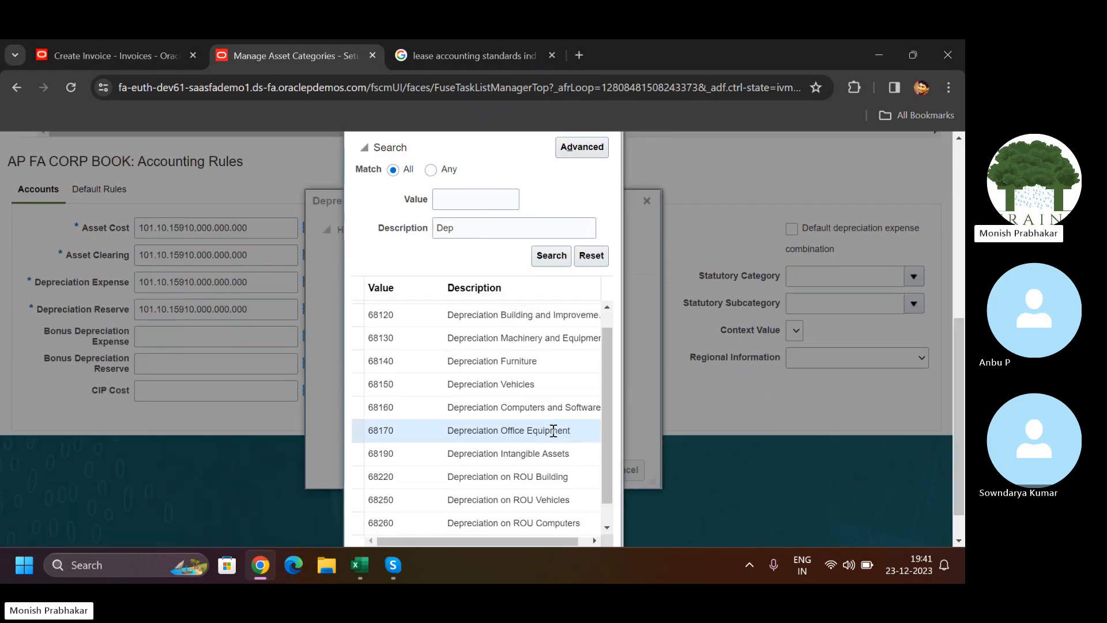
{"action": "left_click", "coordinate": [513, 407]}
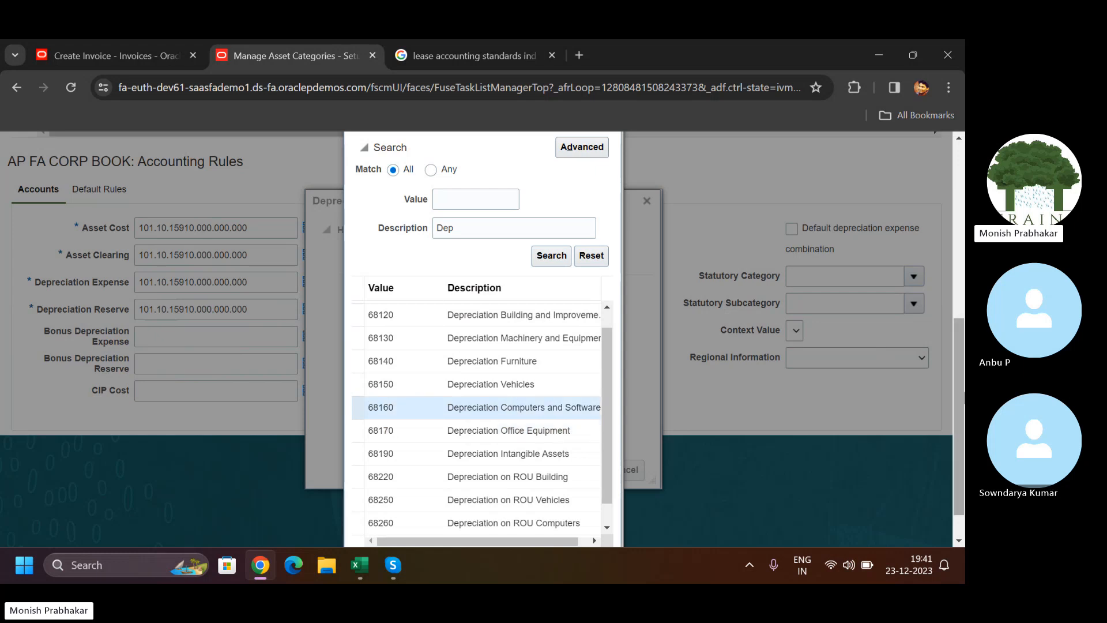
{"action": "scroll", "coordinate": [581, 534], "scroll_direction": "down", "scroll_amount": 1}
{"action": "left_click", "coordinate": [561, 536]}
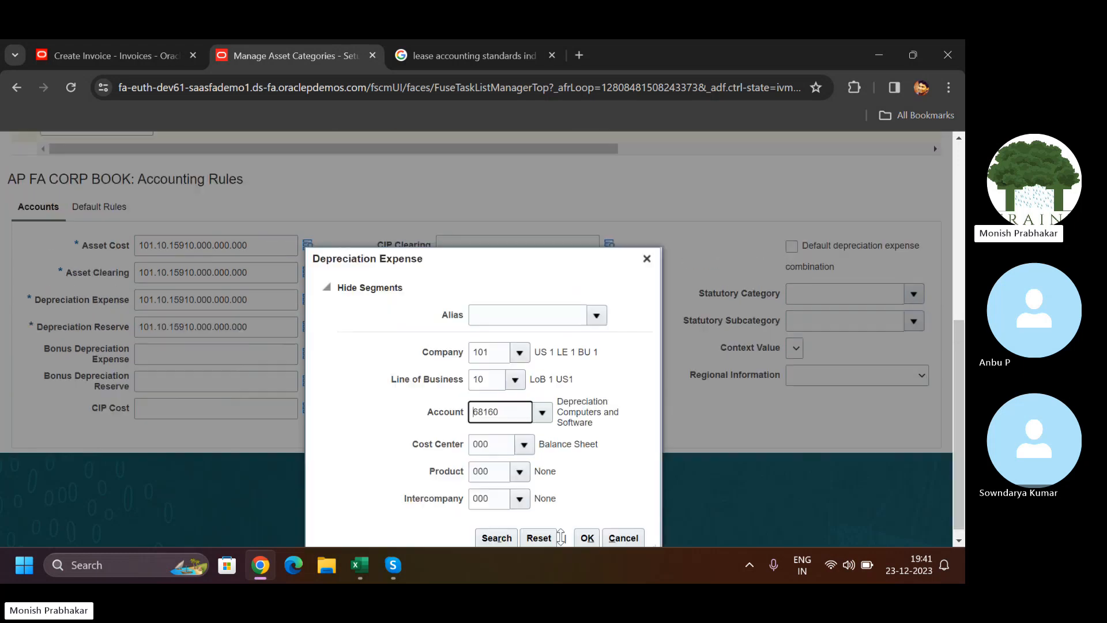
{"action": "left_click", "coordinate": [587, 475]}
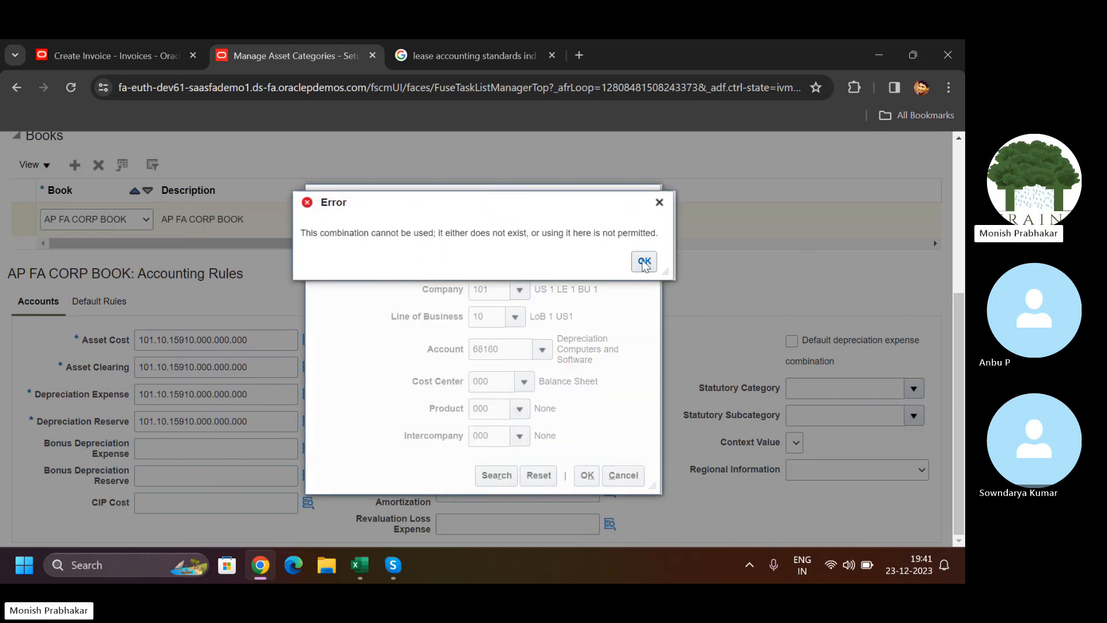
{"action": "left_click", "coordinate": [644, 263]}
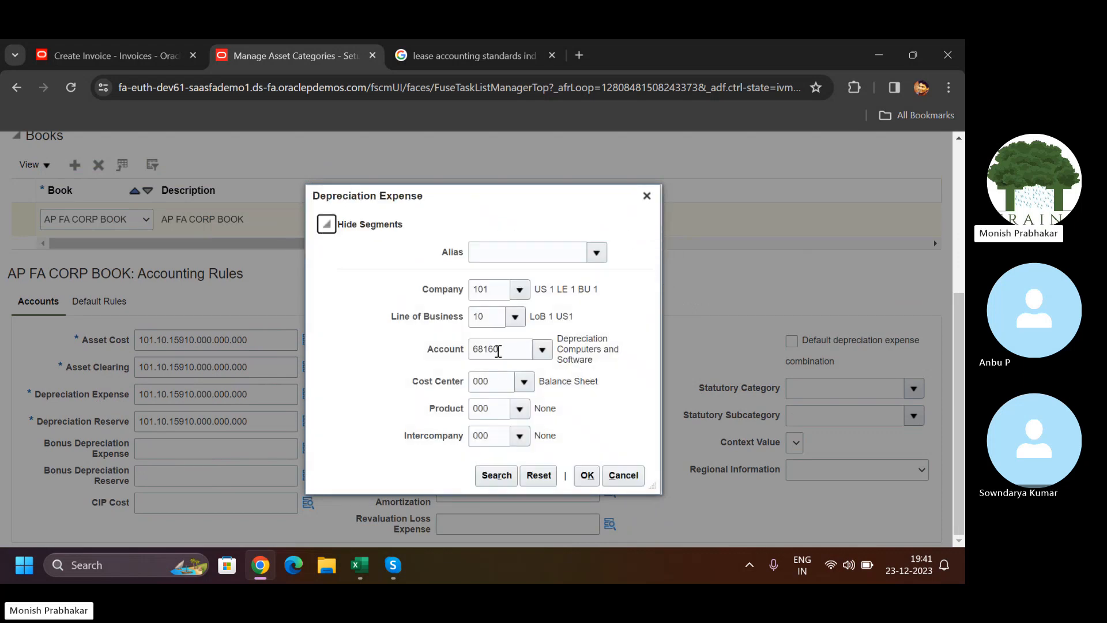
Switch the account to 68120, then search account descriptions for 'Dep' again
{"action": "left_click", "coordinate": [499, 351]}
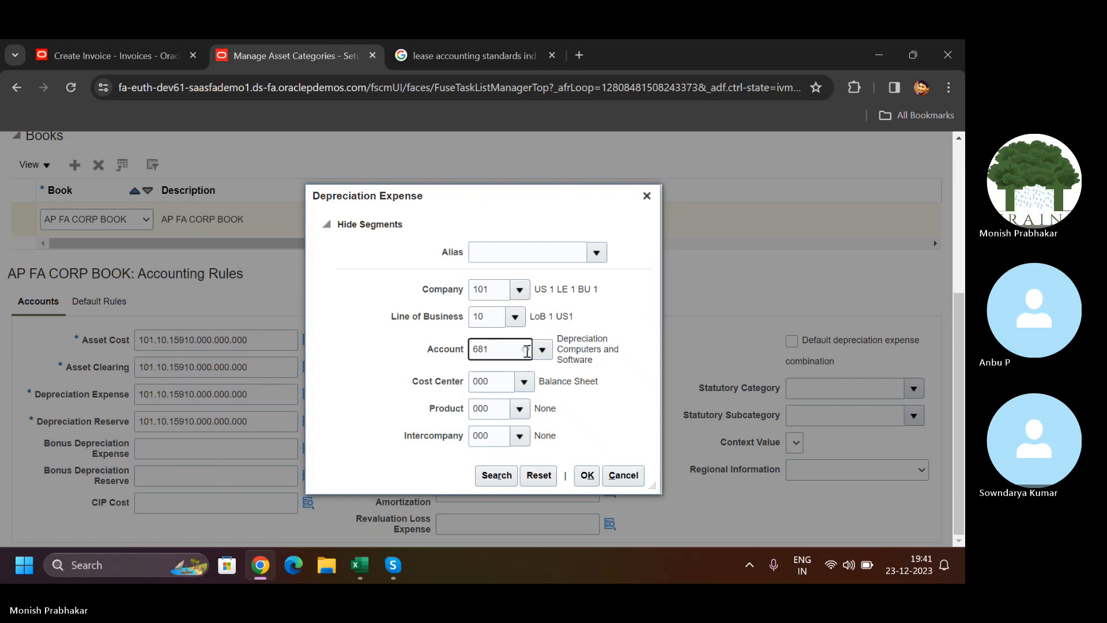
{"action": "left_click", "coordinate": [508, 376]}
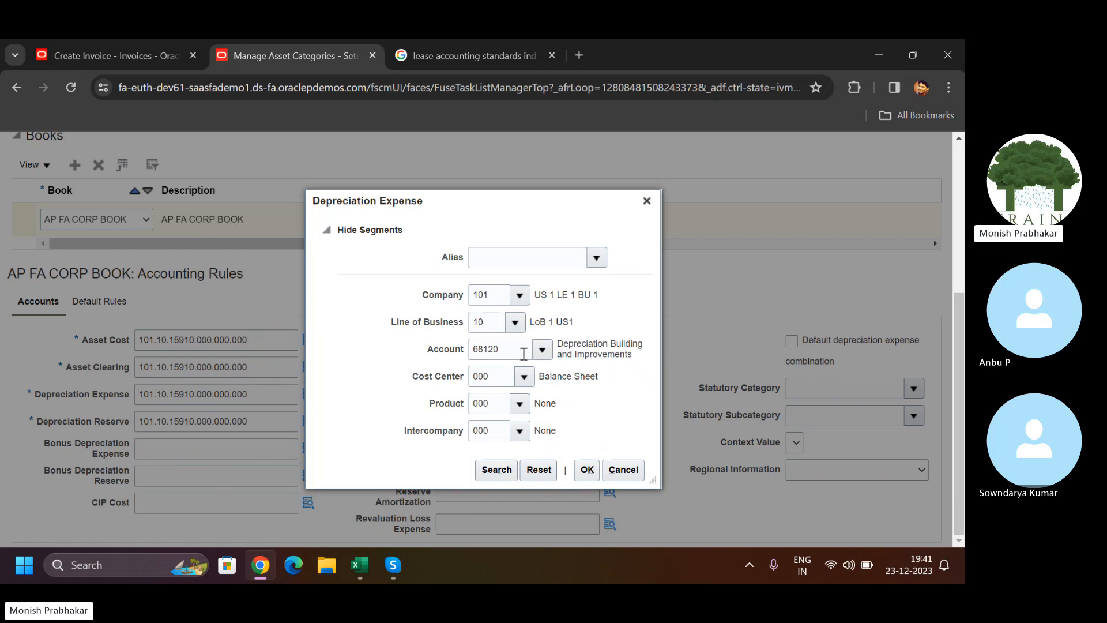
{"action": "left_click", "coordinate": [523, 353]}
{"action": "left_click", "coordinate": [542, 350]}
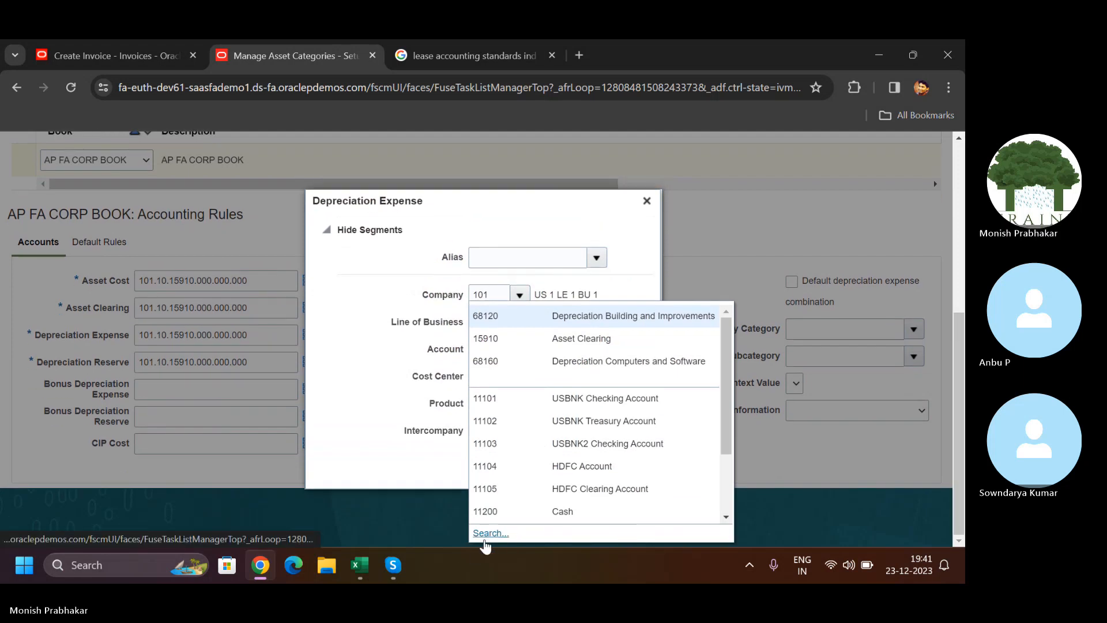
{"action": "left_click", "coordinate": [487, 533]}
{"action": "double_click", "coordinate": [472, 317]}
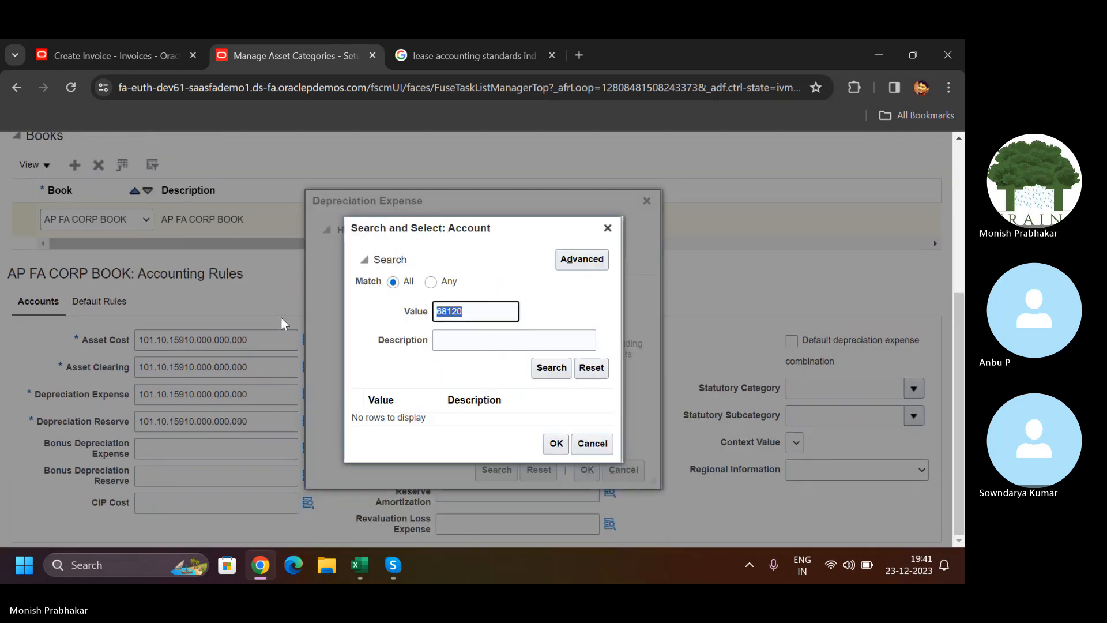
{"action": "key", "text": "BackSpace"}
{"action": "key", "text": "Tab"}
{"action": "key", "text": "Caps_Lock"}
{"action": "type", "text": "D"}
{"action": "key", "text": "Caps_Lock"}
{"action": "type", "text": "e"}
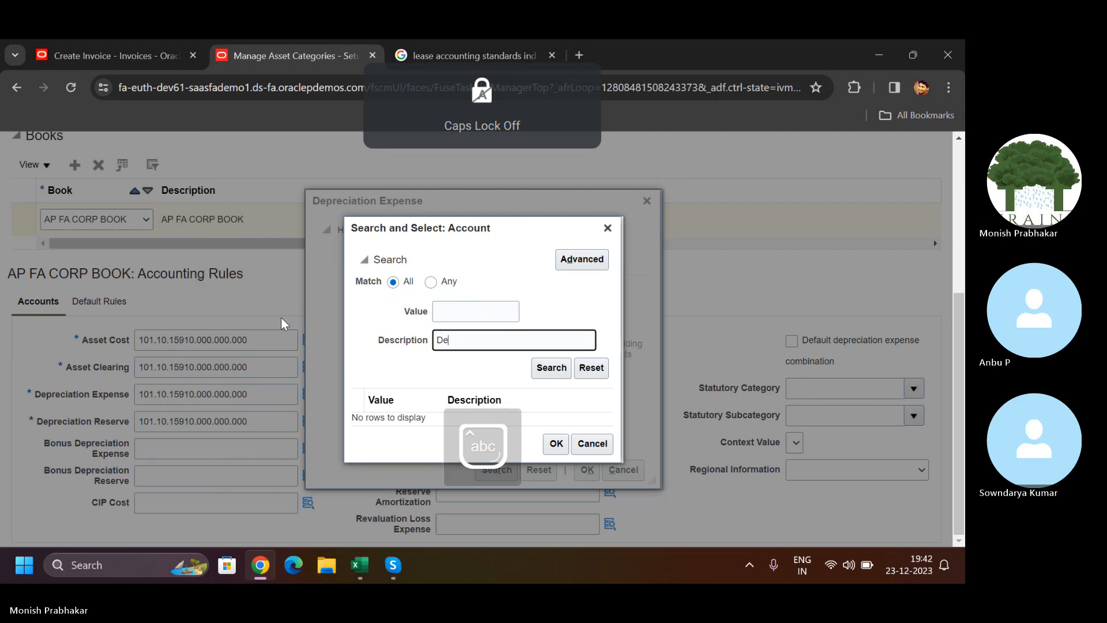
{"action": "type", "text": "p"}
{"action": "key", "text": "Return"}
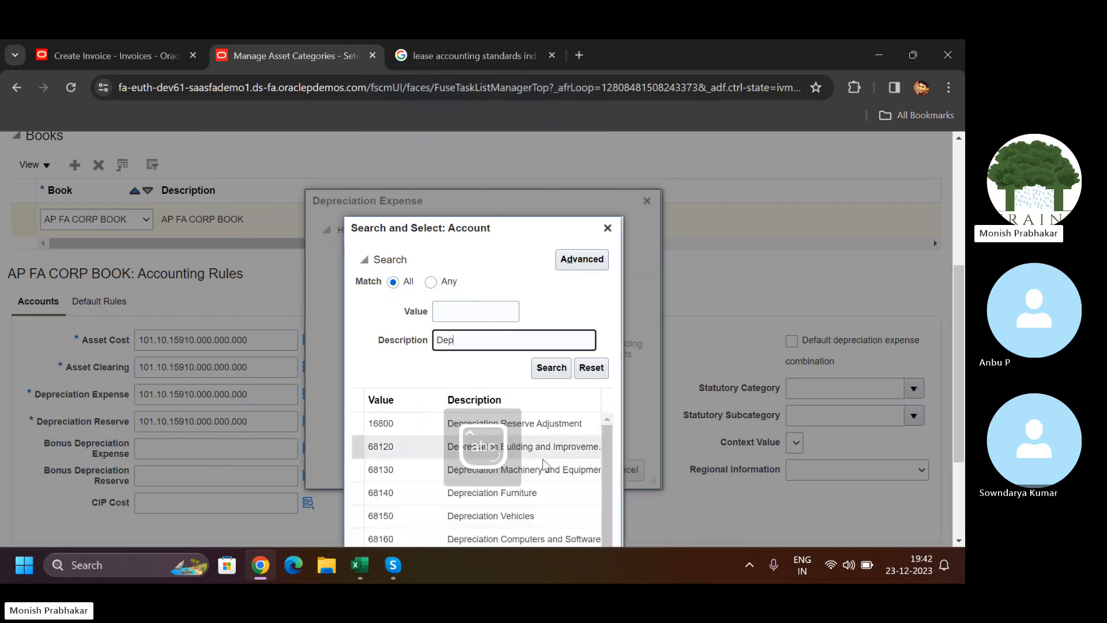
Apply combination 101.10.68170.000.000.000 (Depreciation Office Equipment) to Depreciation Expense
{"action": "scroll", "coordinate": [544, 465], "scroll_direction": "down", "scroll_amount": 2}
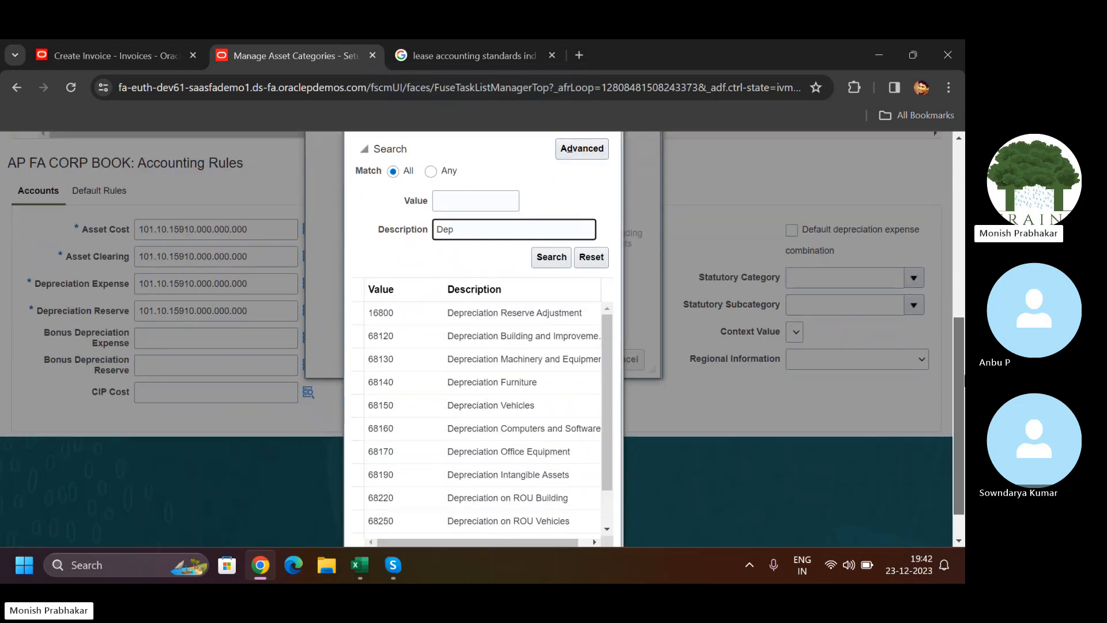
{"action": "left_click", "coordinate": [544, 451]}
{"action": "scroll", "coordinate": [543, 451], "scroll_direction": "down", "scroll_amount": 1}
{"action": "left_click", "coordinate": [556, 527]}
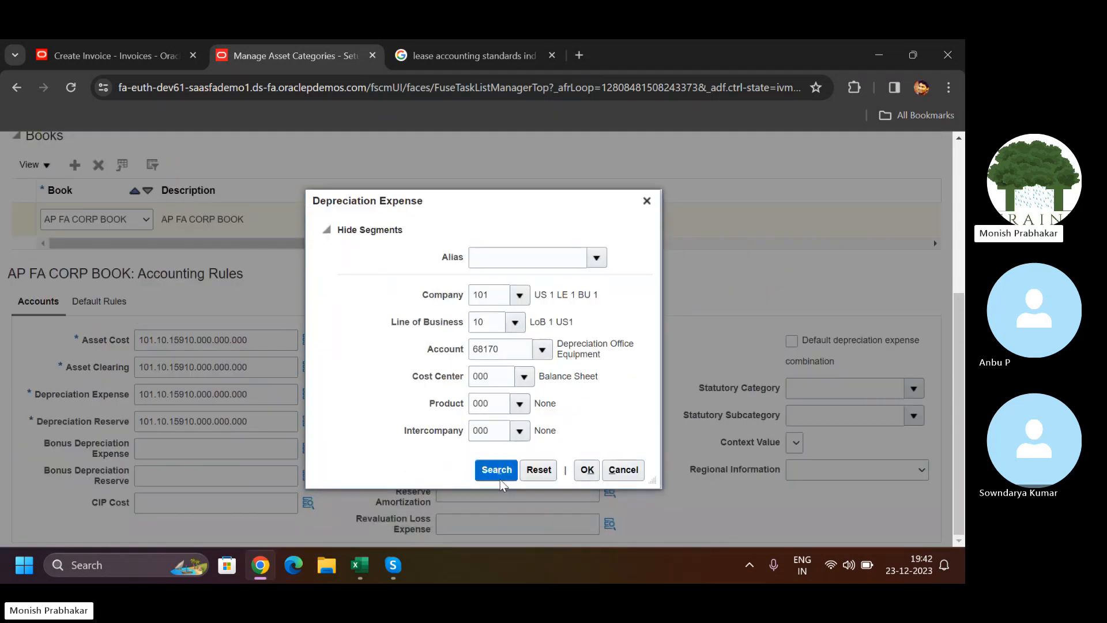
{"action": "left_click", "coordinate": [499, 479]}
{"action": "left_click", "coordinate": [463, 365]}
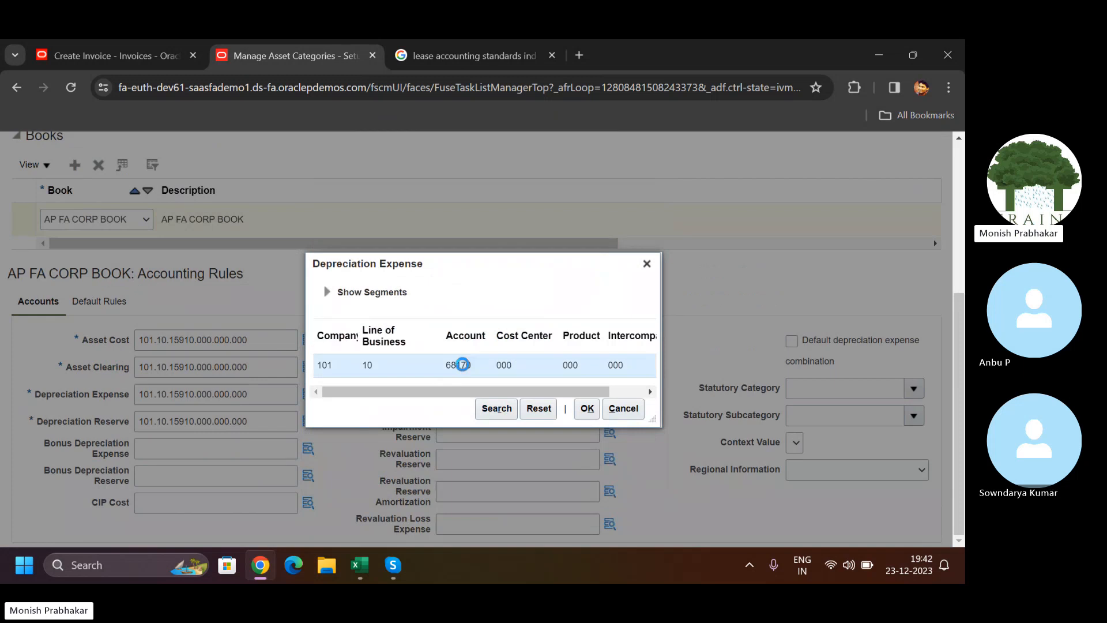
{"action": "left_click", "coordinate": [592, 414]}
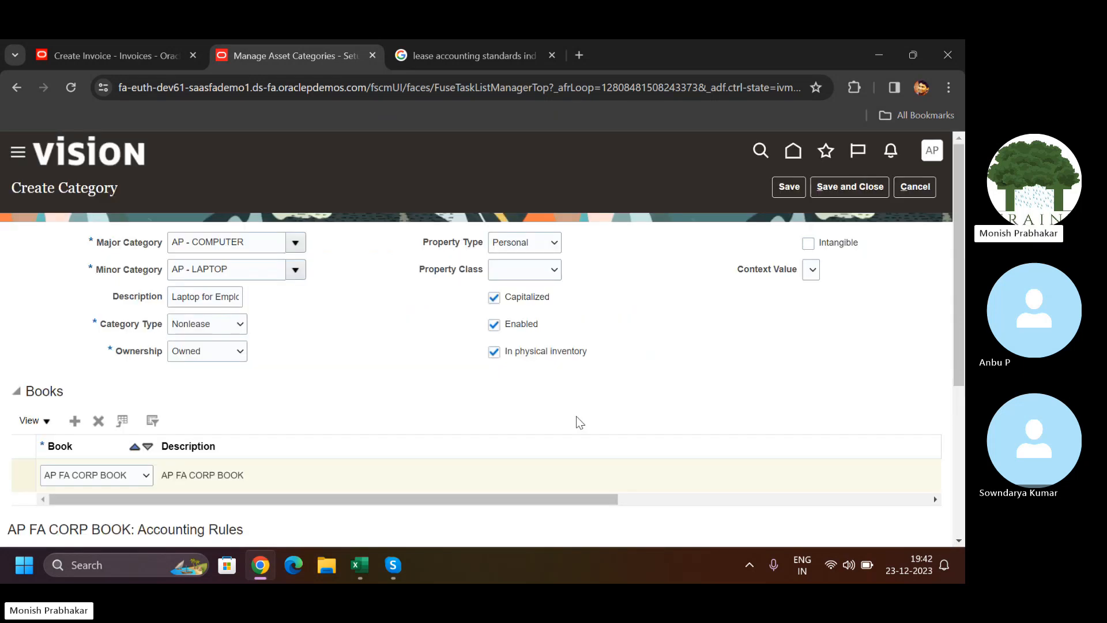
Add a default rule row with depreciation method STL
{"action": "scroll", "coordinate": [580, 422], "scroll_direction": "down", "scroll_amount": 5}
{"action": "left_click", "coordinate": [215, 475]}
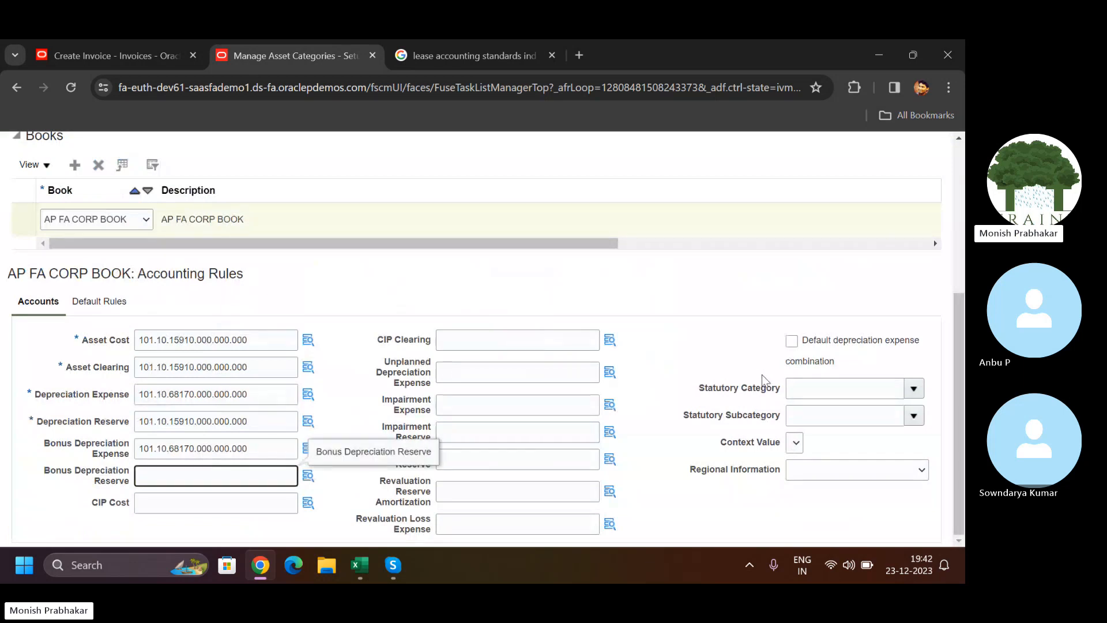
{"action": "left_click", "coordinate": [128, 301]}
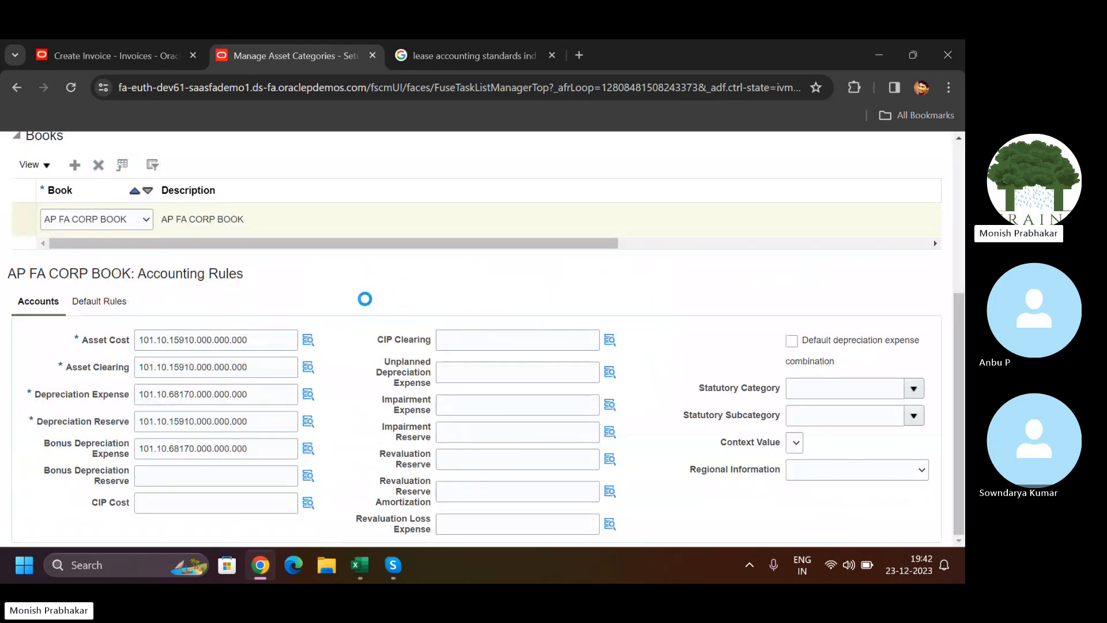
{"action": "left_click", "coordinate": [82, 429]}
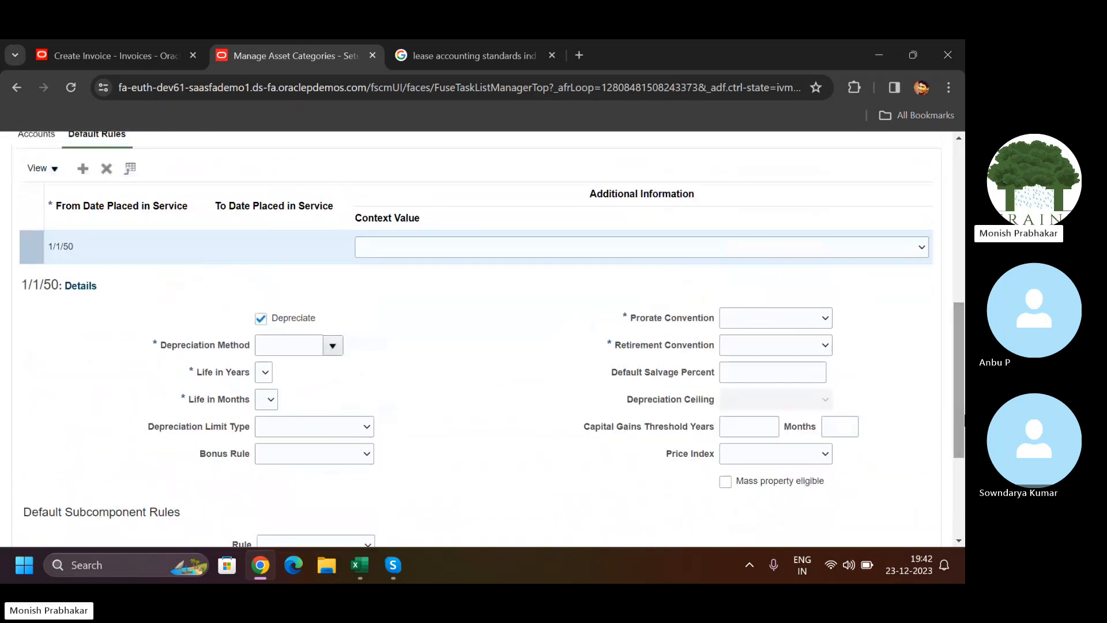
{"action": "left_click", "coordinate": [287, 345]}
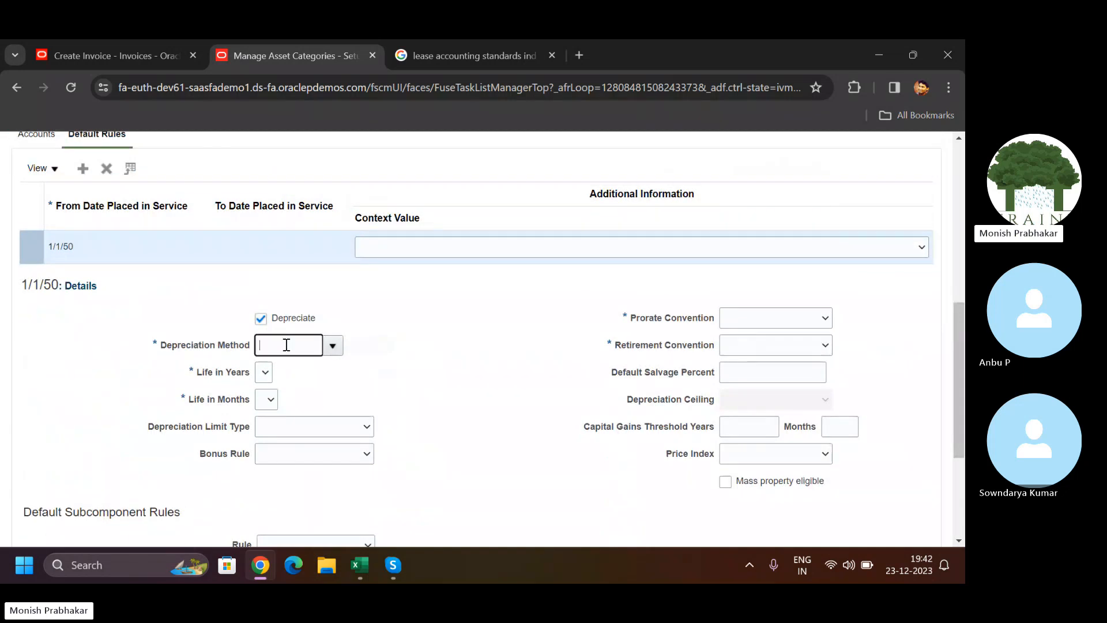
{"action": "key", "text": "Caps_Lock"}
{"action": "type", "text": "STL"}
{"action": "key", "text": "Tab"}
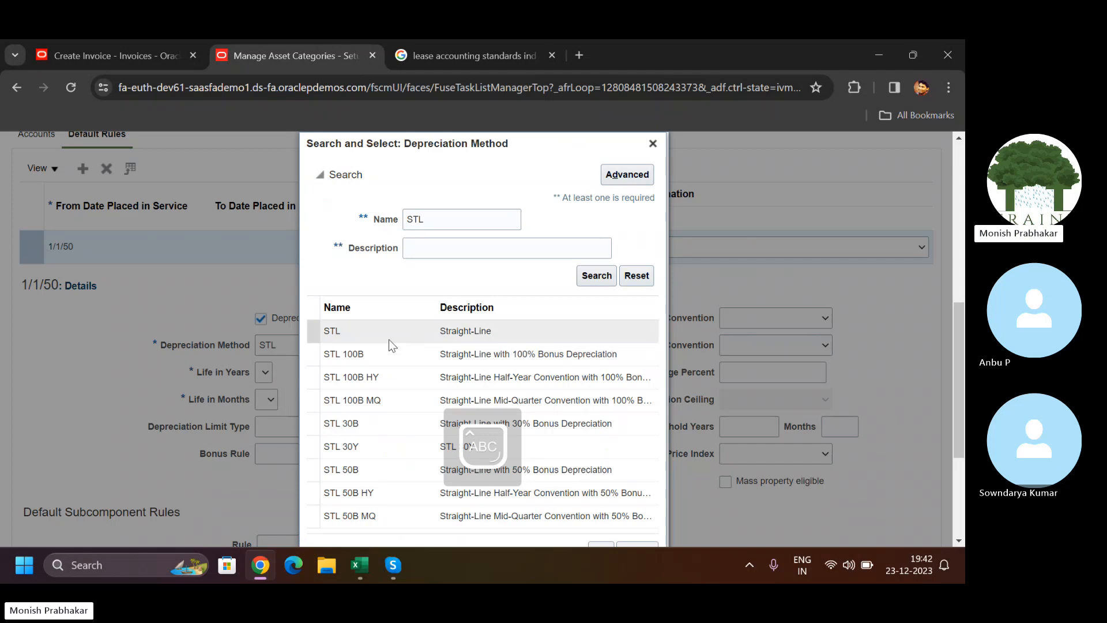
{"action": "double_click", "coordinate": [333, 354]}
Set life to 10 years and both prorate and retirement conventions to CAL MONTH
{"action": "left_click", "coordinate": [269, 371]}
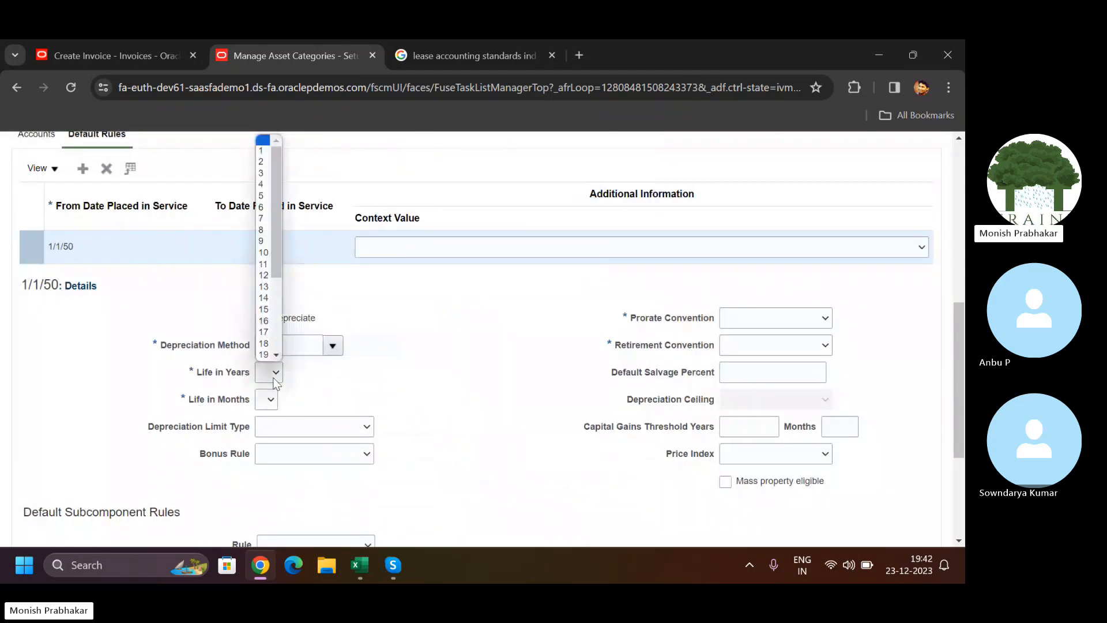
{"action": "left_click", "coordinate": [265, 252]}
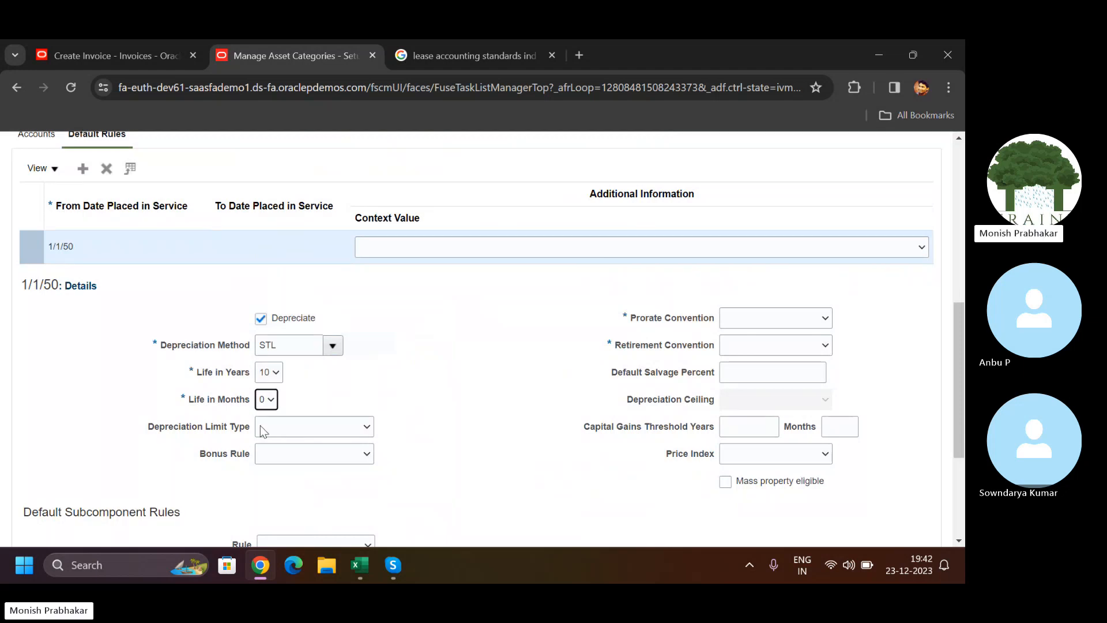
{"action": "left_click", "coordinate": [749, 317]}
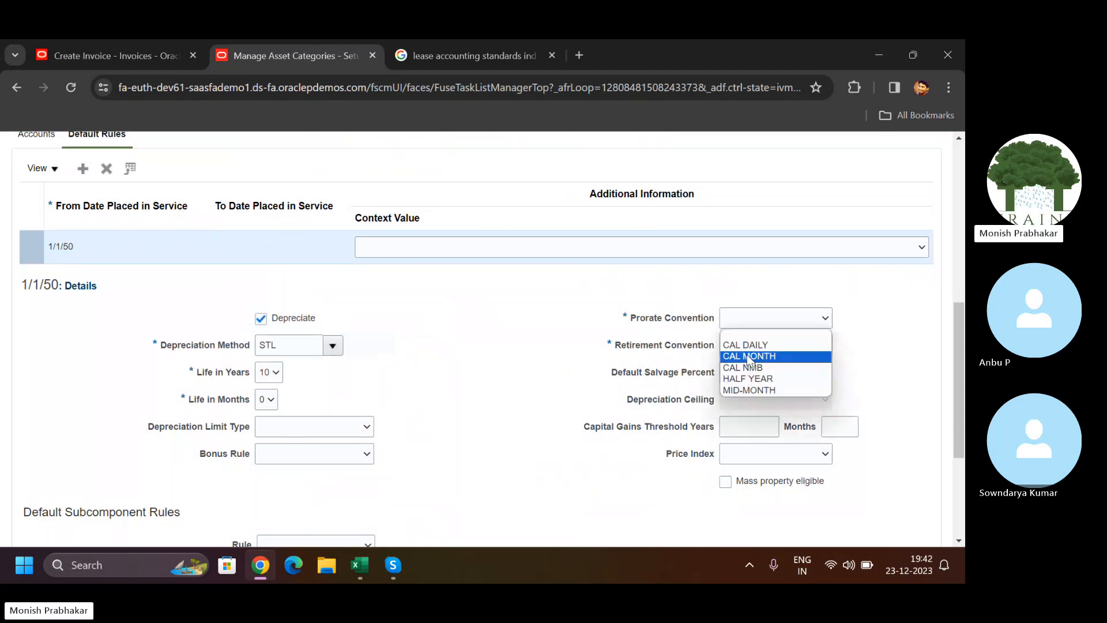
{"action": "left_click", "coordinate": [750, 356]}
{"action": "left_click", "coordinate": [776, 345]}
{"action": "left_click", "coordinate": [741, 381]}
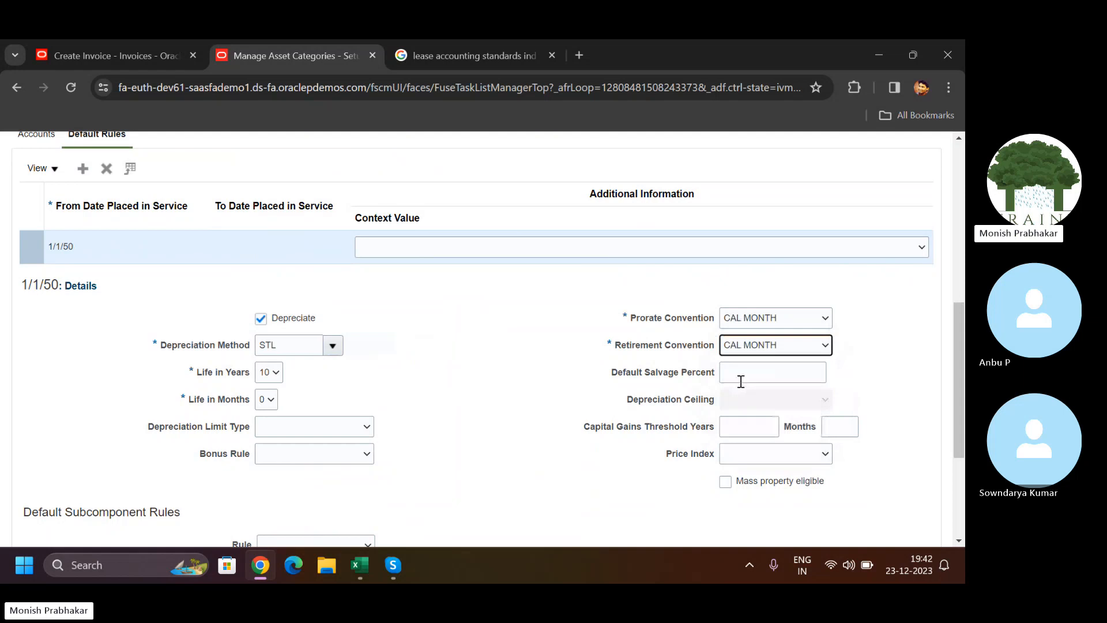
Save and close the category, then re-run the category search to list it
{"action": "left_click_drag", "start_coordinate": [959, 431], "coordinate": [963, 161]}
{"action": "left_click", "coordinate": [850, 186]}
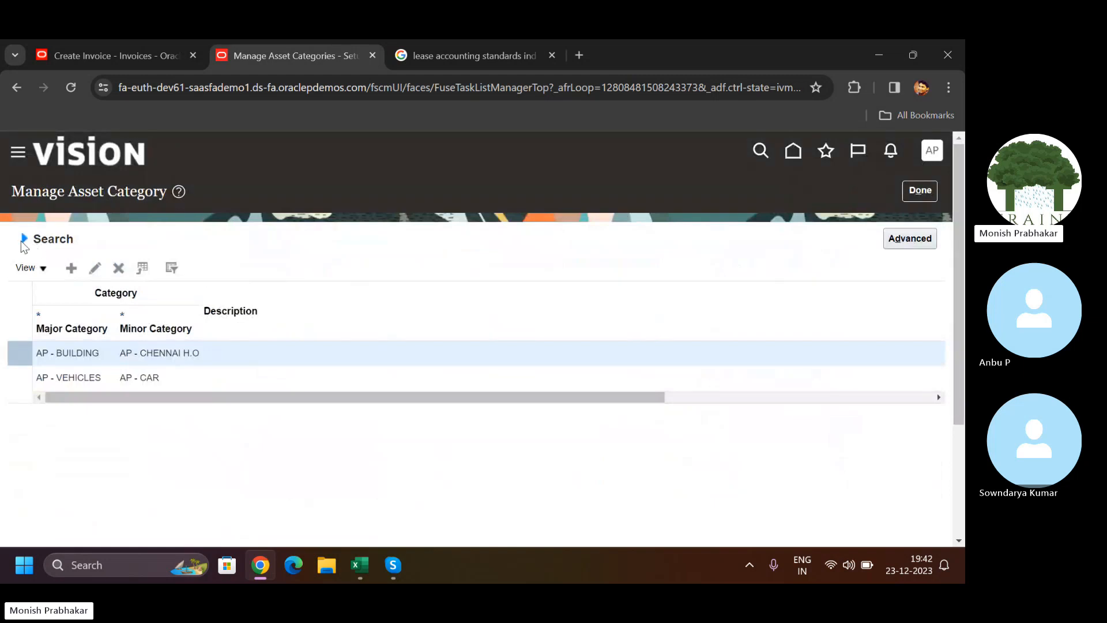
{"action": "left_click", "coordinate": [23, 239]}
{"action": "left_click", "coordinate": [871, 381]}
{"action": "left_click", "coordinate": [24, 239]}
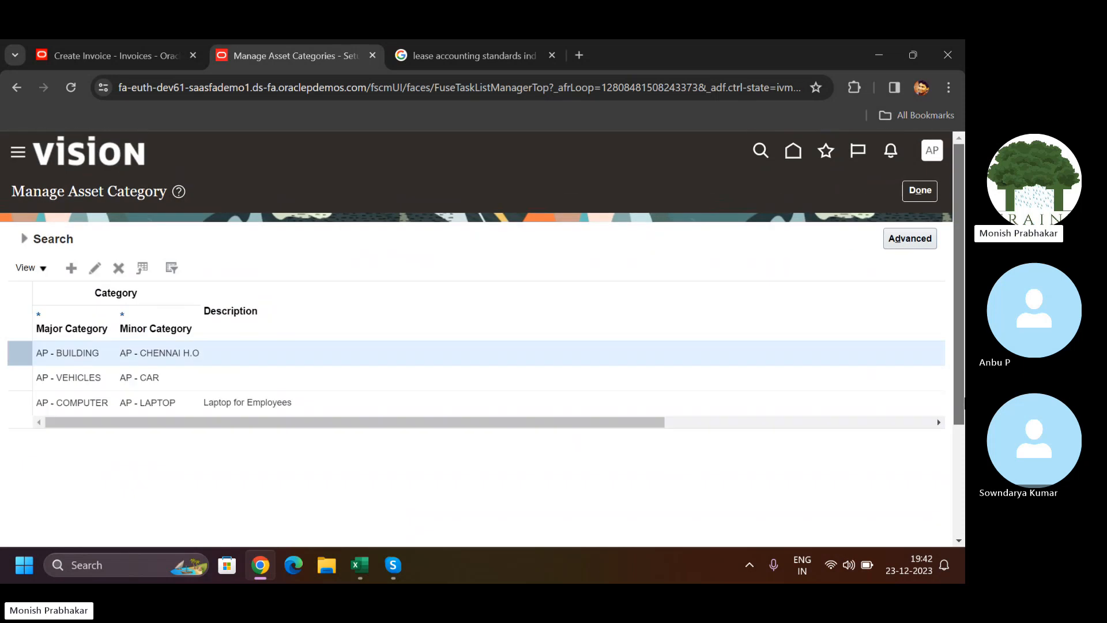
On invoice line 1, enter Manufacturer DELL, Model DELL LATITUDE, Serial Number QAZNMVB
{"action": "left_click", "coordinate": [139, 61]}
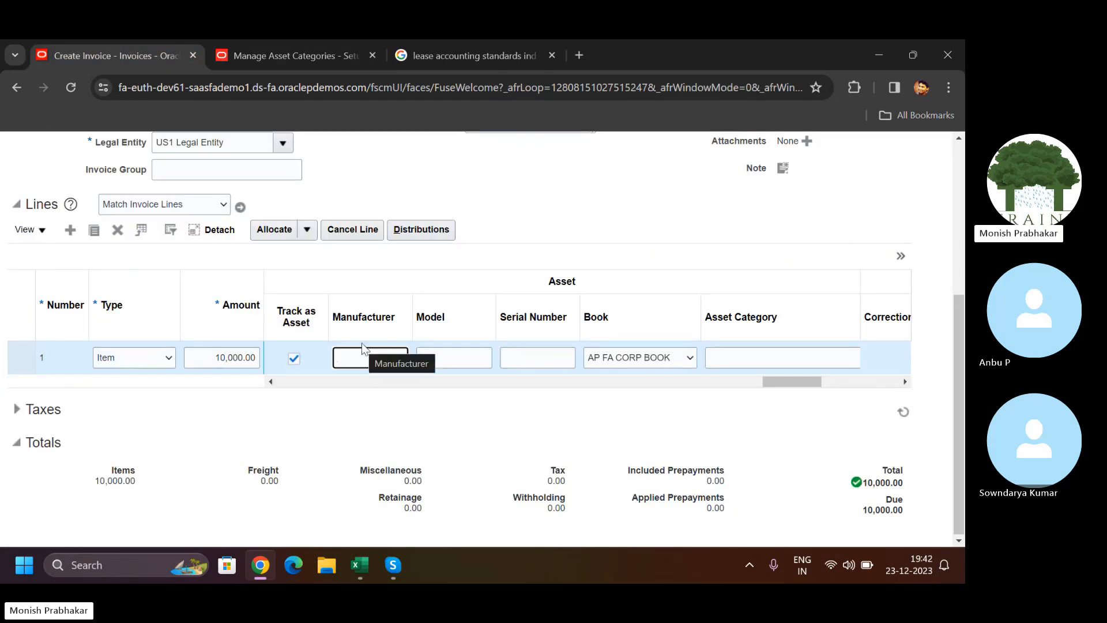
{"action": "type", "text": "DELL"}
{"action": "key", "text": "Tab"}
{"action": "type", "text": "L"}
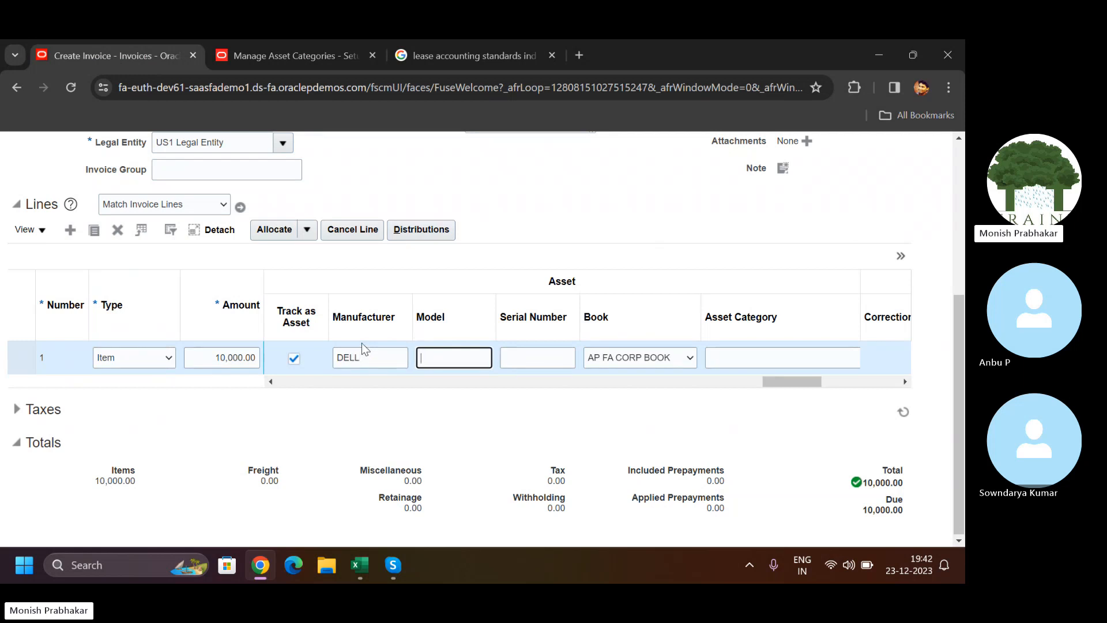
{"action": "type", "text": "DELL LATITUDE"}
{"action": "key", "text": "Tab"}
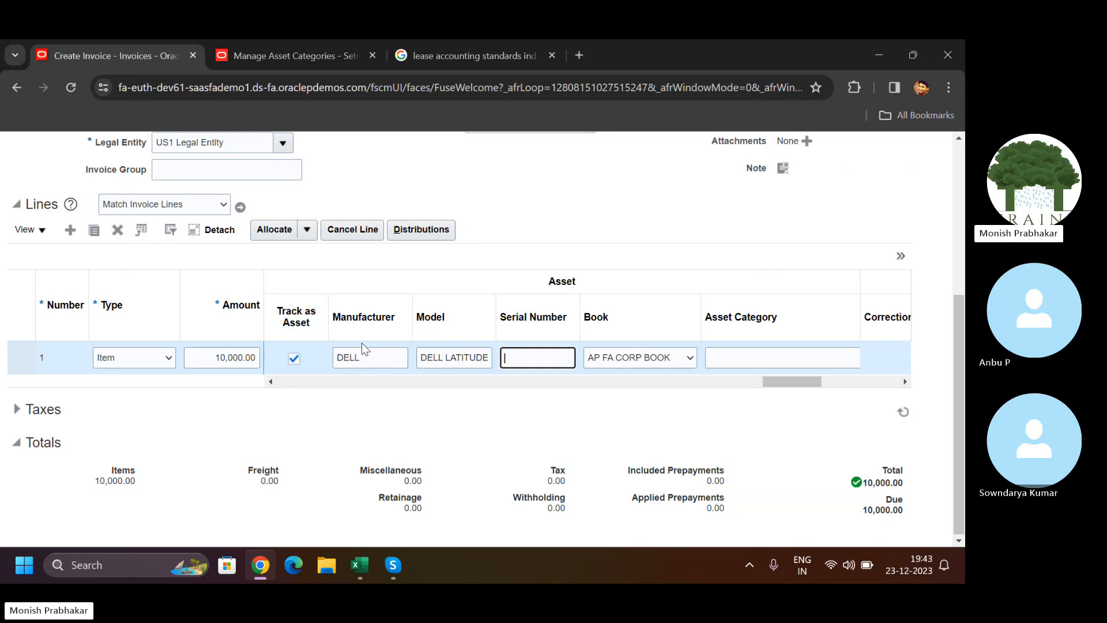
{"action": "type", "text": "QAZNMVB"}
{"action": "key", "text": "Tab"}
{"action": "key", "text": "Tab"}
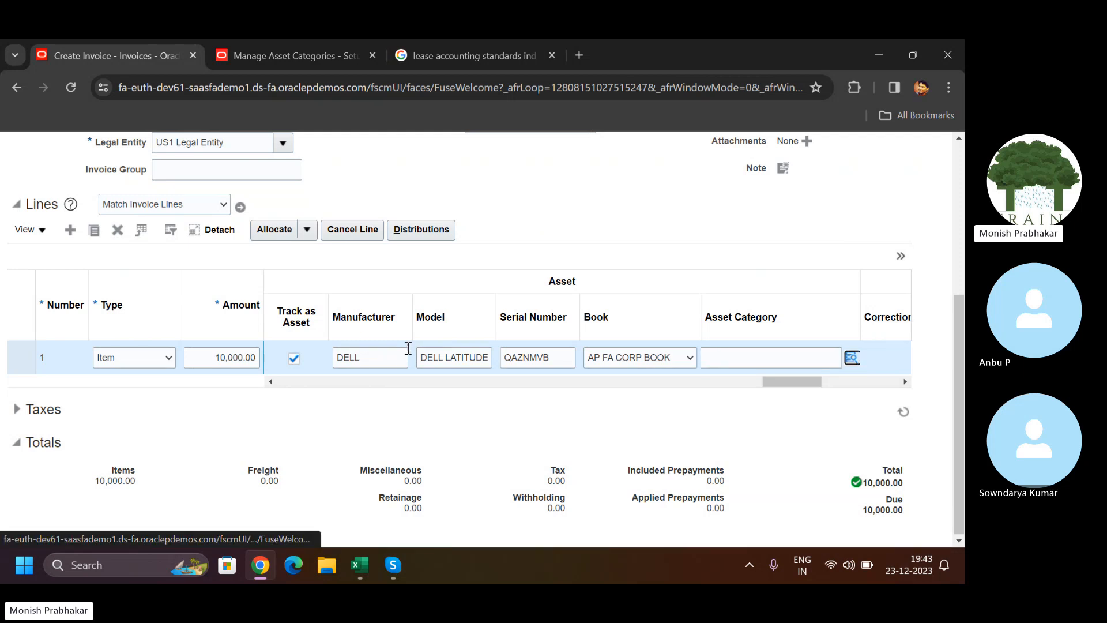
Pick asset category AP - COMPUTER / AP - LAPTOP for the line
{"action": "left_click", "coordinate": [851, 358]}
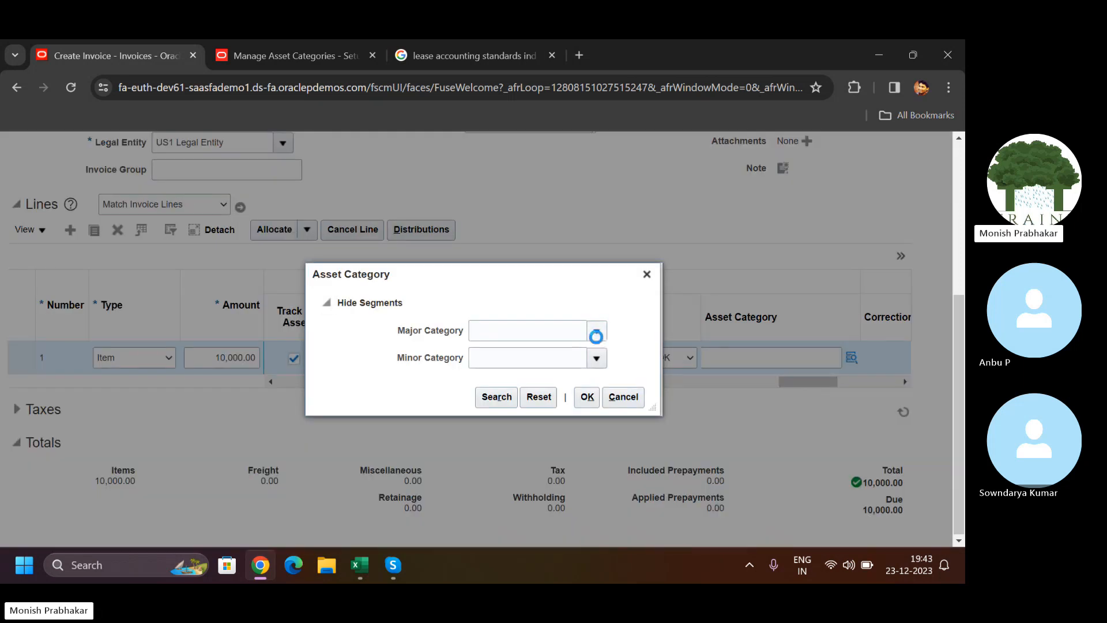
{"action": "left_click", "coordinate": [597, 332]}
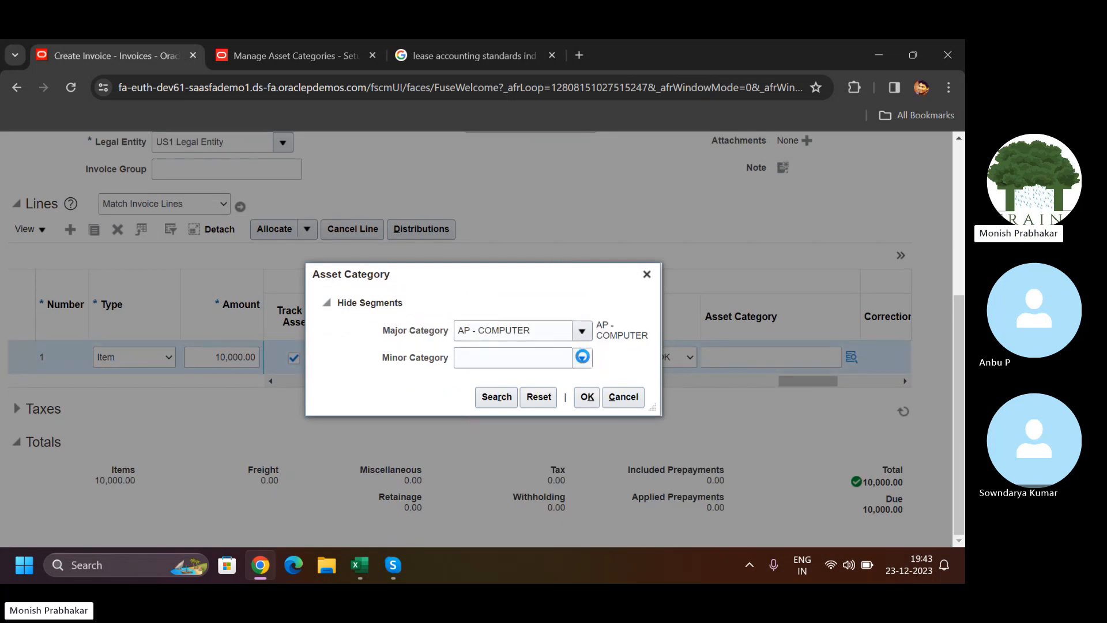
{"action": "left_click", "coordinate": [486, 381]}
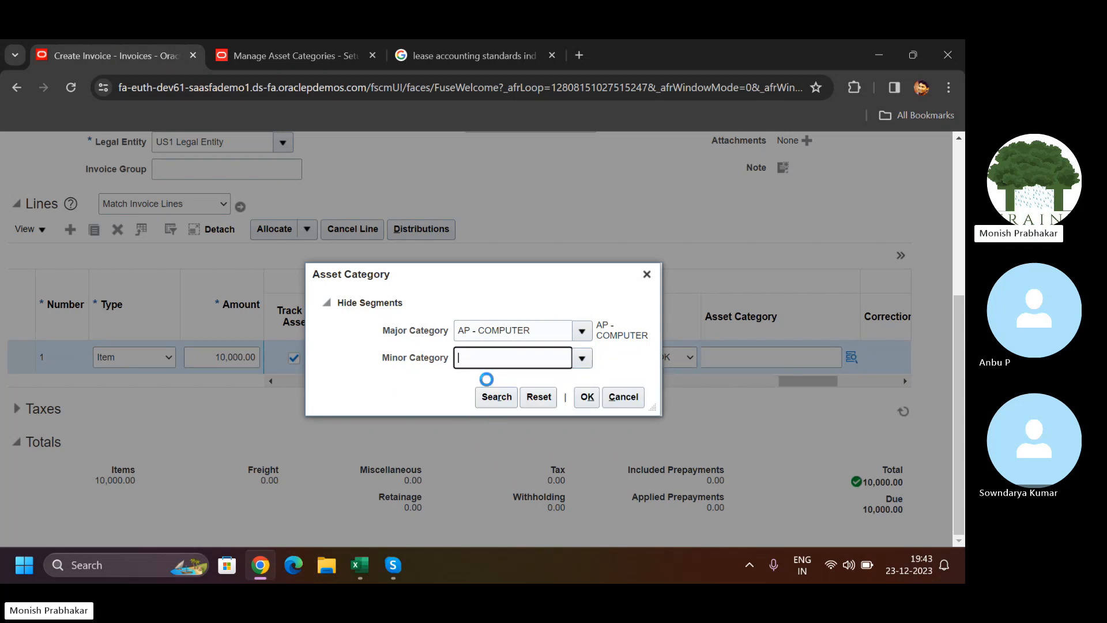
{"action": "left_click", "coordinate": [585, 397]}
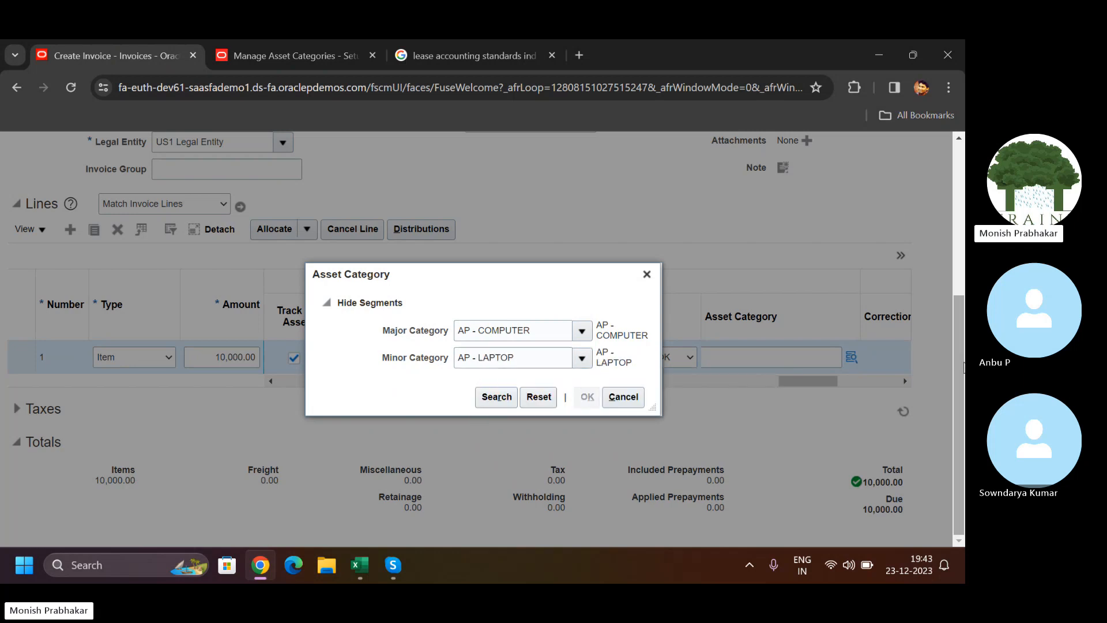
{"action": "scroll", "coordinate": [961, 367], "scroll_direction": "up", "scroll_amount": 3}
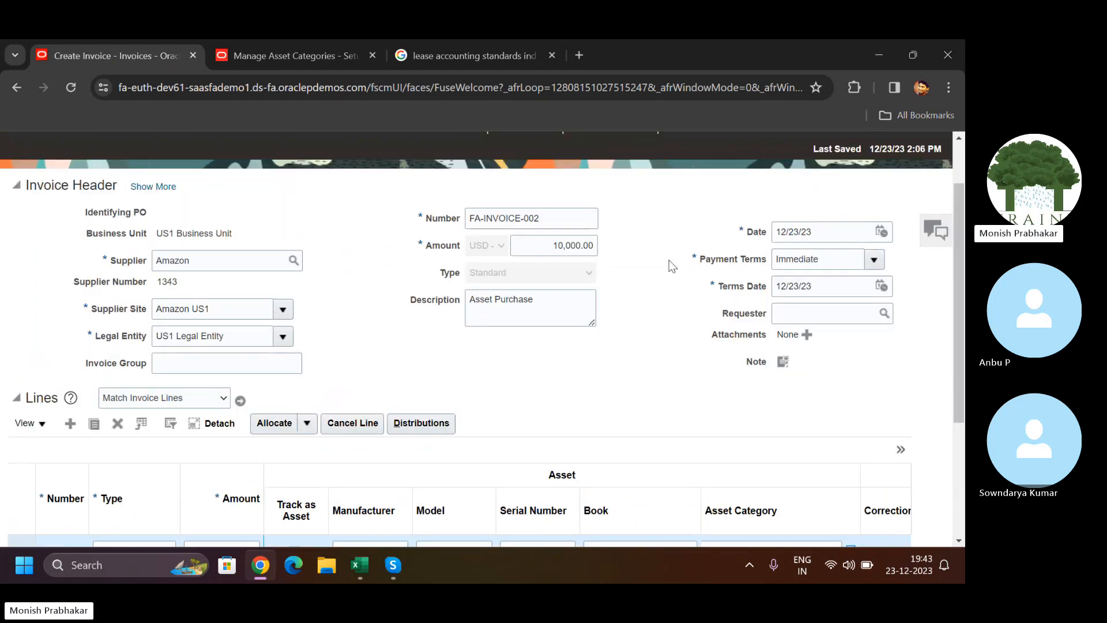
Validate FA-INVOICE-002, then correct its amount to 10,950.00 and save it
{"action": "scroll", "coordinate": [963, 447], "scroll_direction": "down", "scroll_amount": 3}
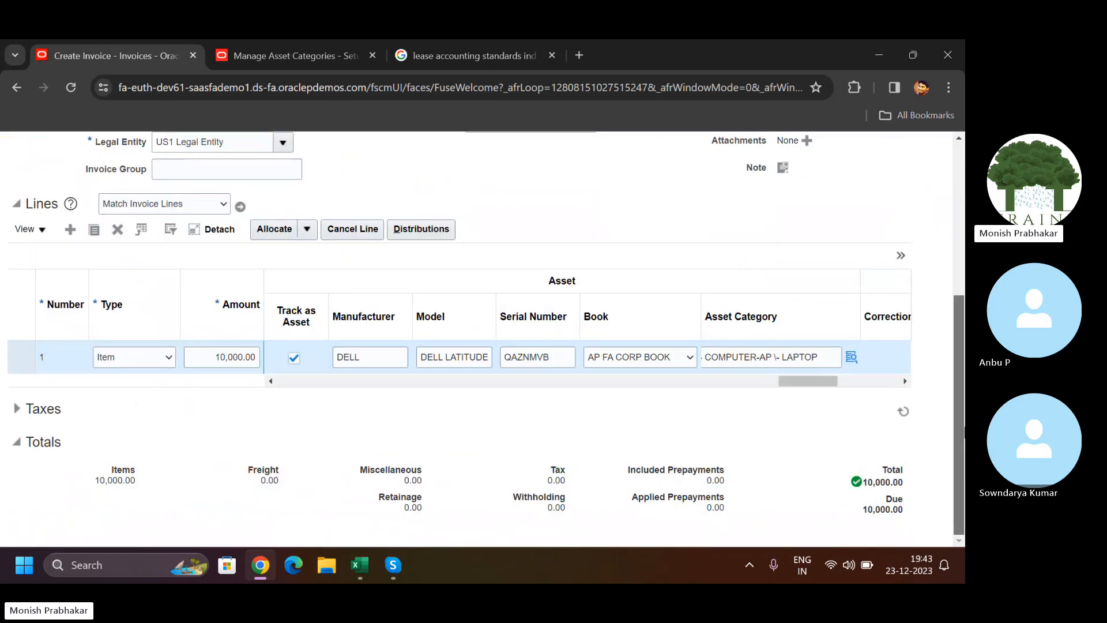
{"action": "scroll", "coordinate": [963, 447], "scroll_direction": "up", "scroll_amount": 4}
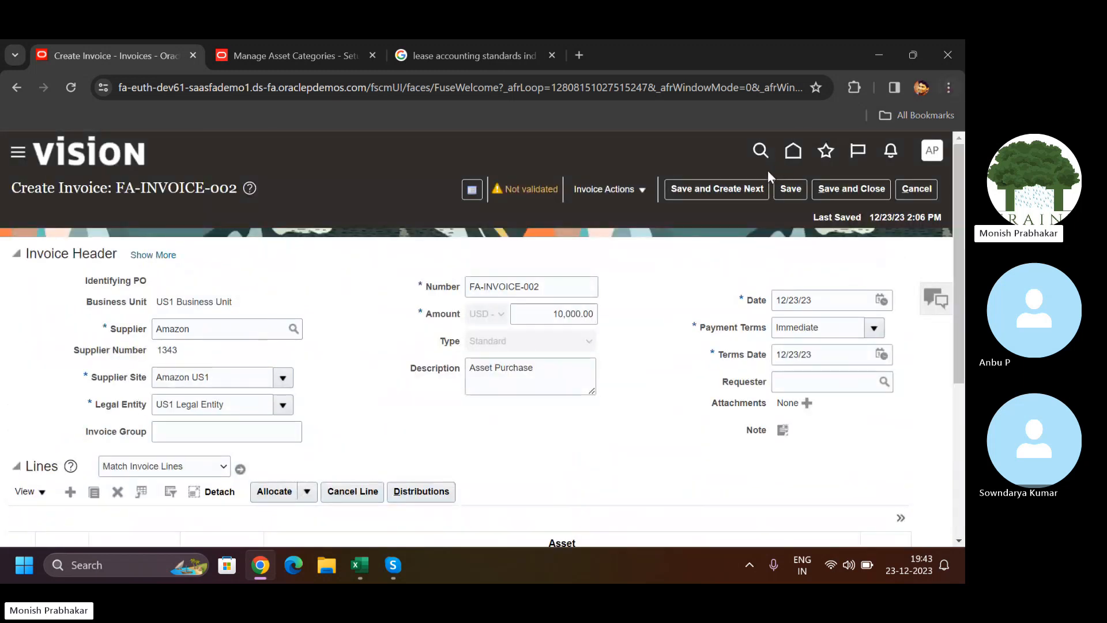
{"action": "left_click", "coordinate": [583, 183]}
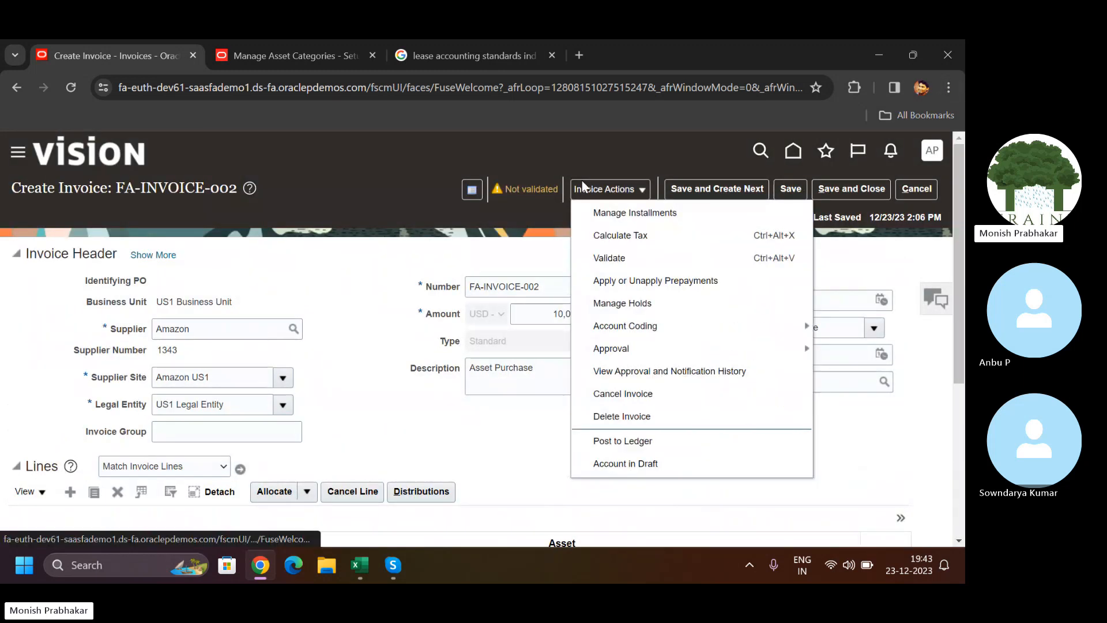
{"action": "left_click", "coordinate": [621, 250]}
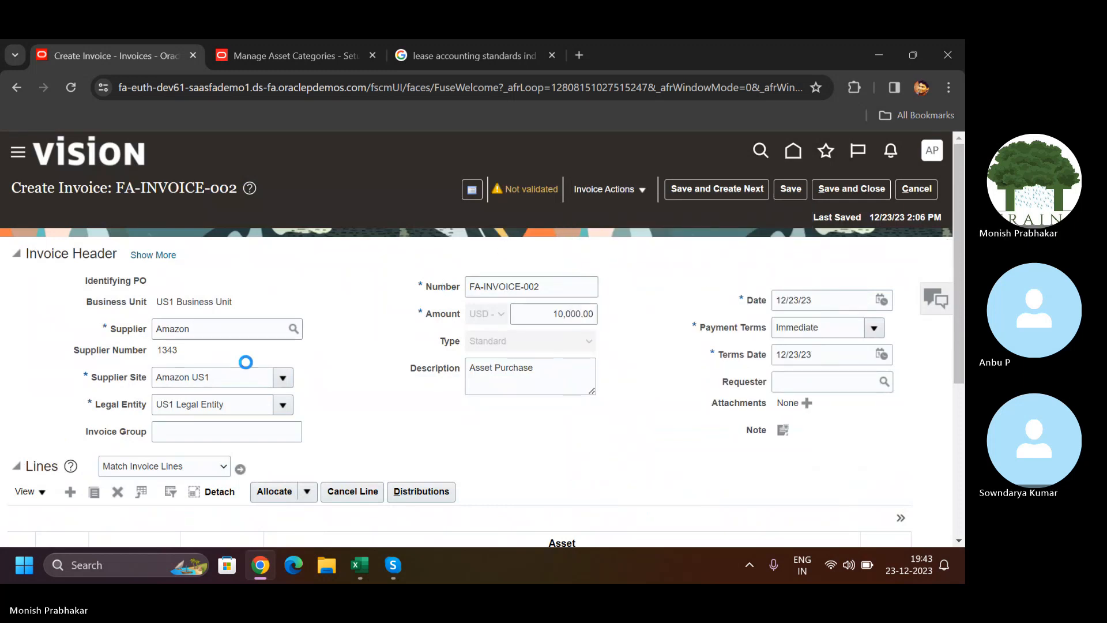
{"action": "left_click_drag", "start_coordinate": [959, 283], "coordinate": [958, 449]}
{"action": "scroll", "coordinate": [744, 199], "scroll_direction": "up", "scroll_amount": 5}
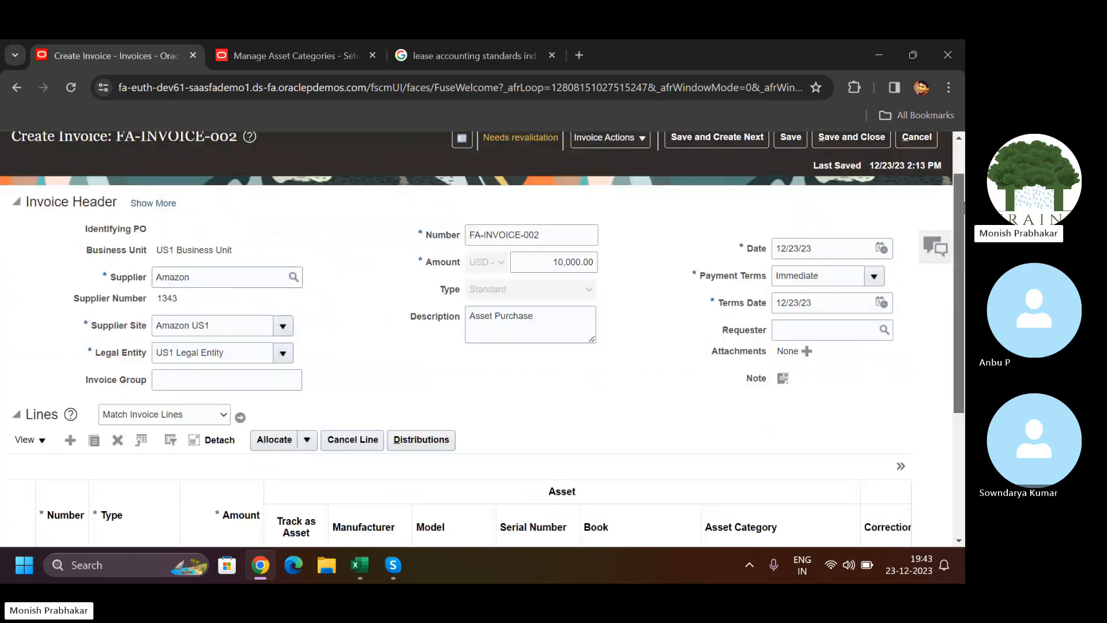
{"action": "left_click", "coordinate": [577, 313]}
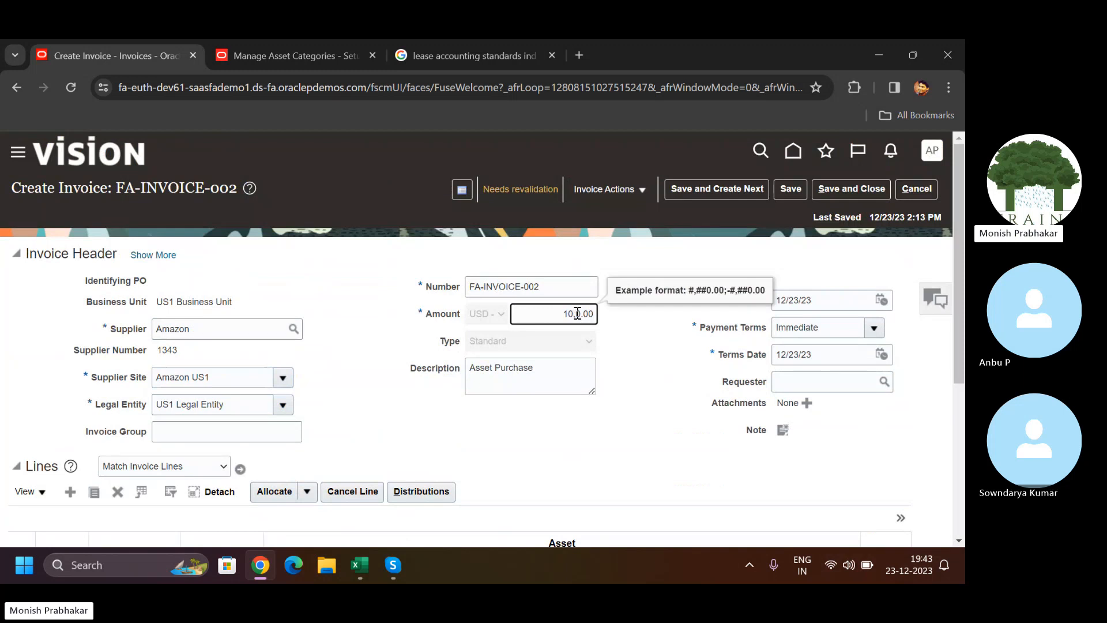
{"action": "type", "text": "95"}
{"action": "key", "text": "Tab"}
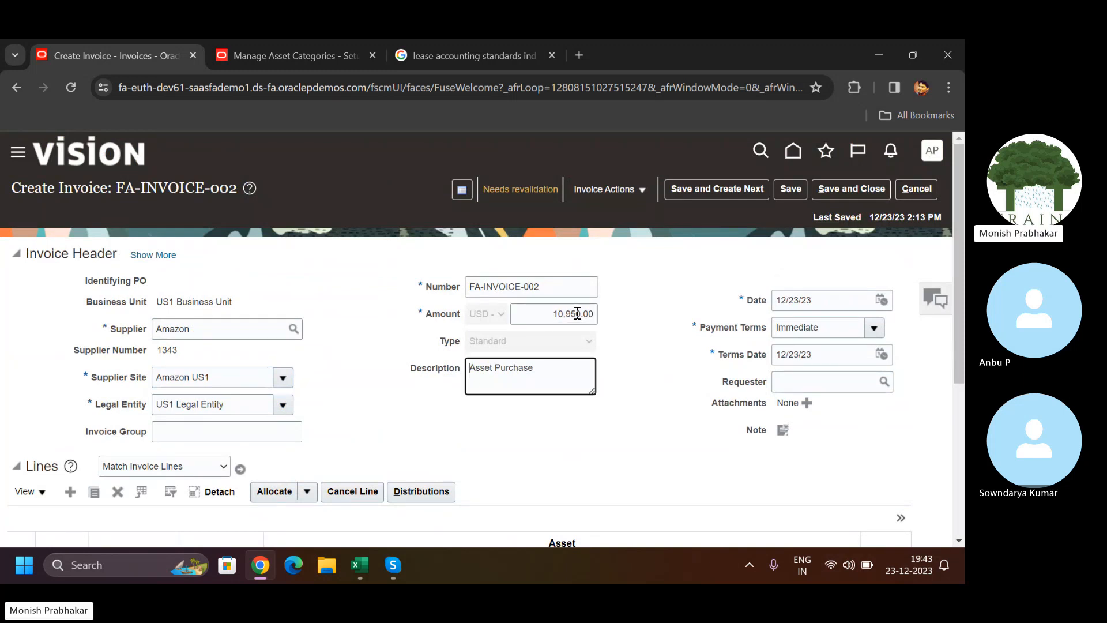
{"action": "left_click", "coordinate": [787, 189]}
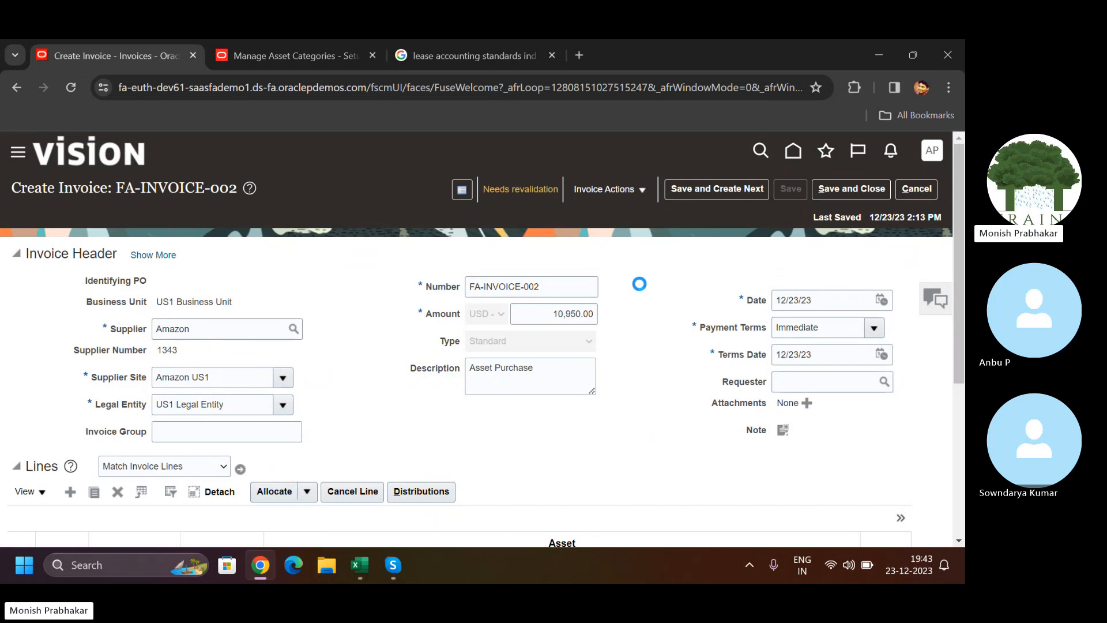
Revalidate the invoice, post it to the ledger, and save and close it
{"action": "left_click", "coordinate": [624, 185]}
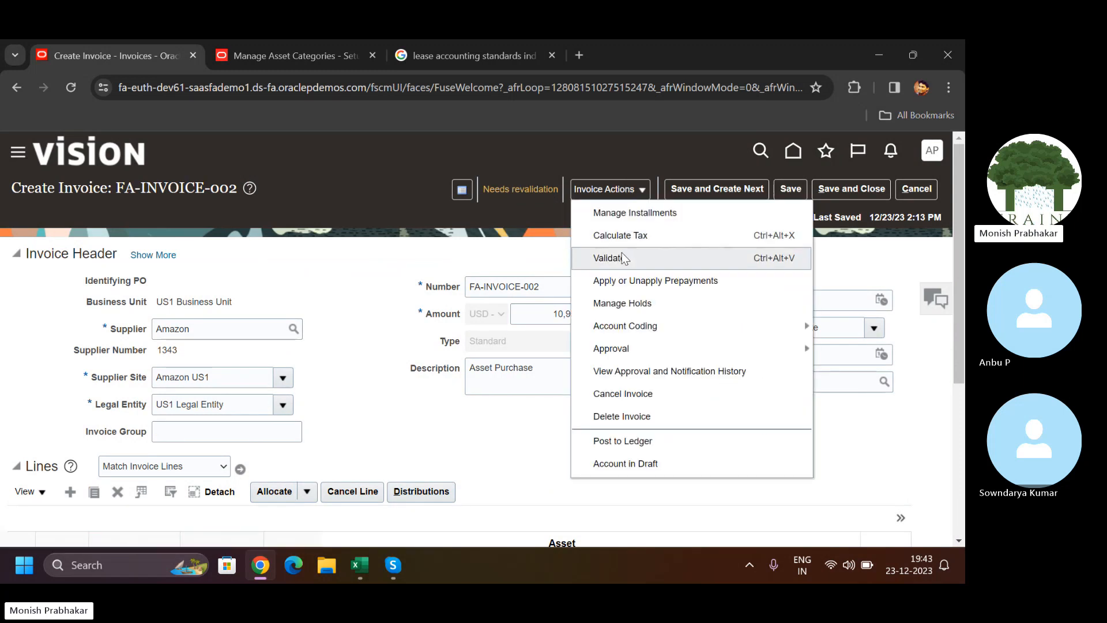
{"action": "left_click", "coordinate": [624, 257]}
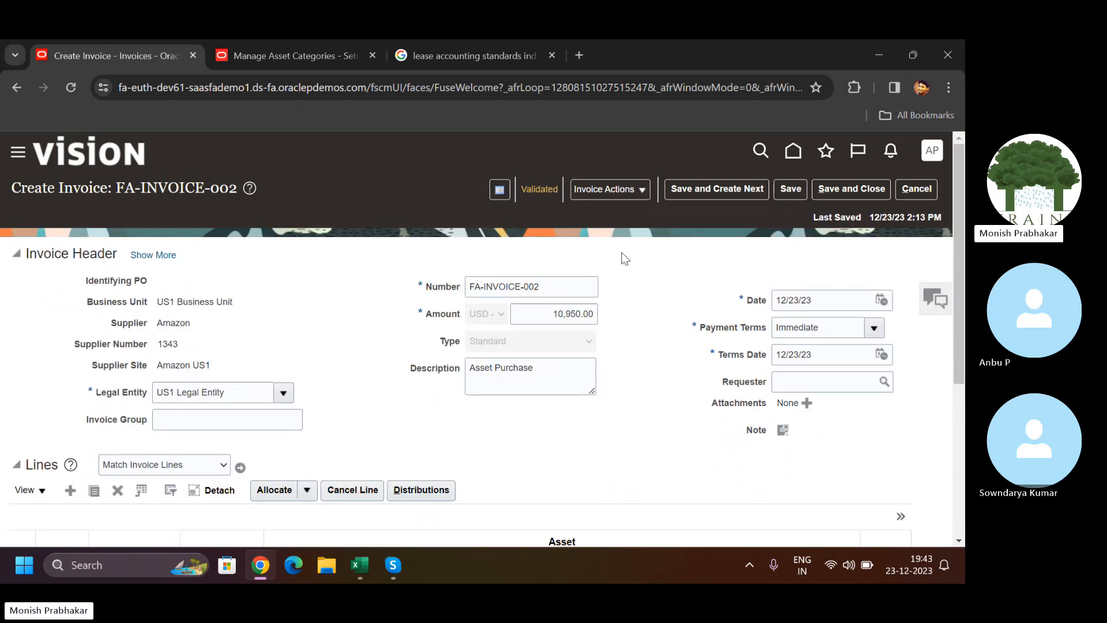
{"action": "left_click", "coordinate": [637, 193]}
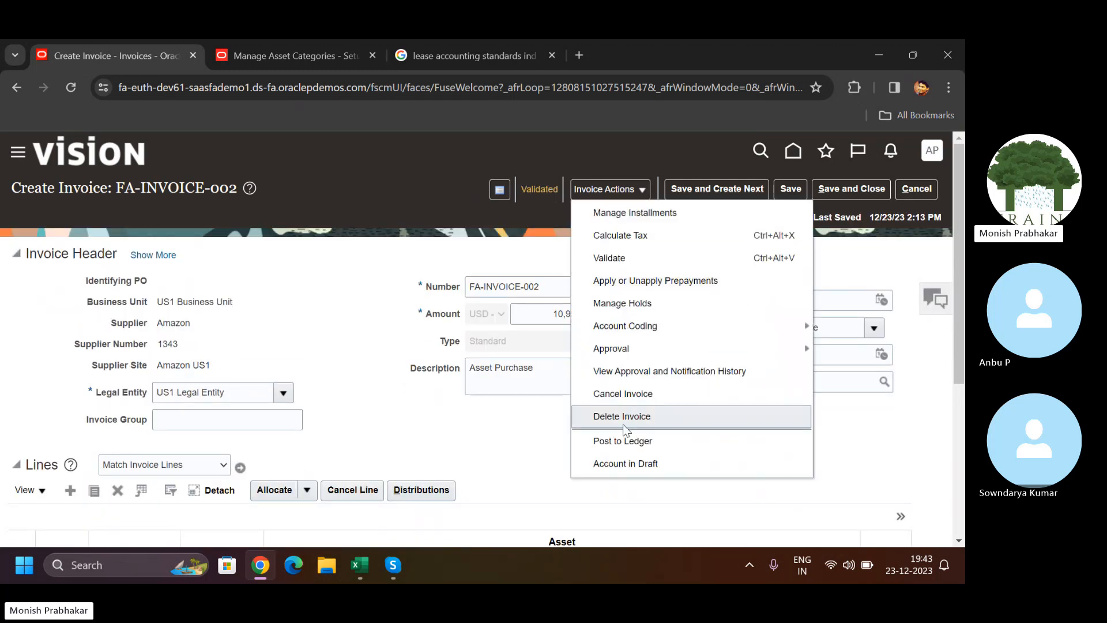
{"action": "left_click", "coordinate": [612, 445]}
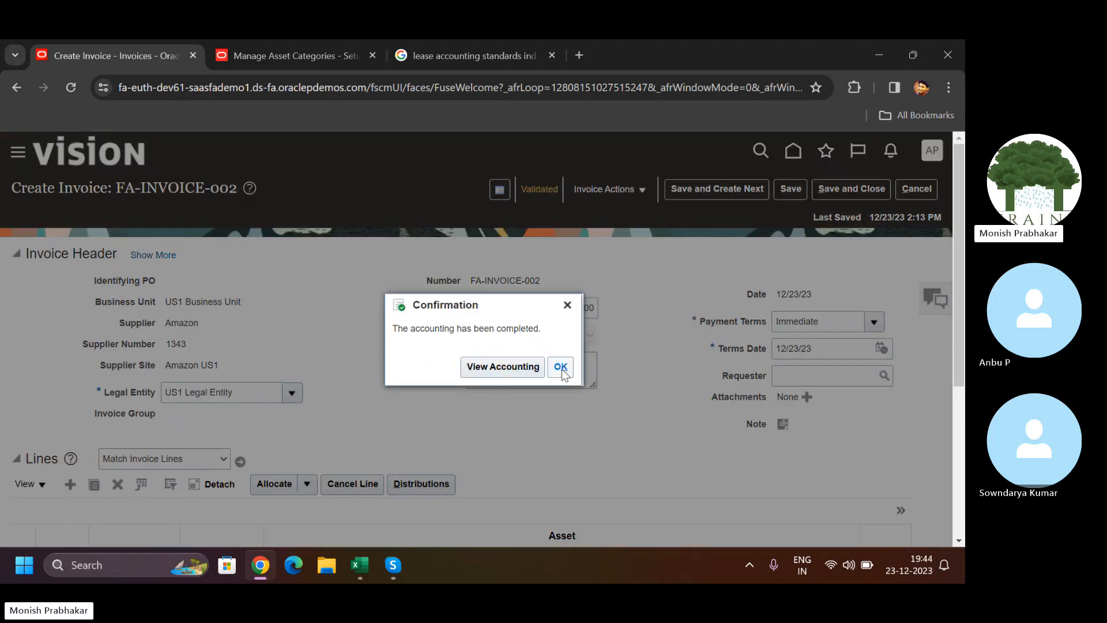
{"action": "left_click", "coordinate": [561, 367]}
{"action": "left_click", "coordinate": [843, 191]}
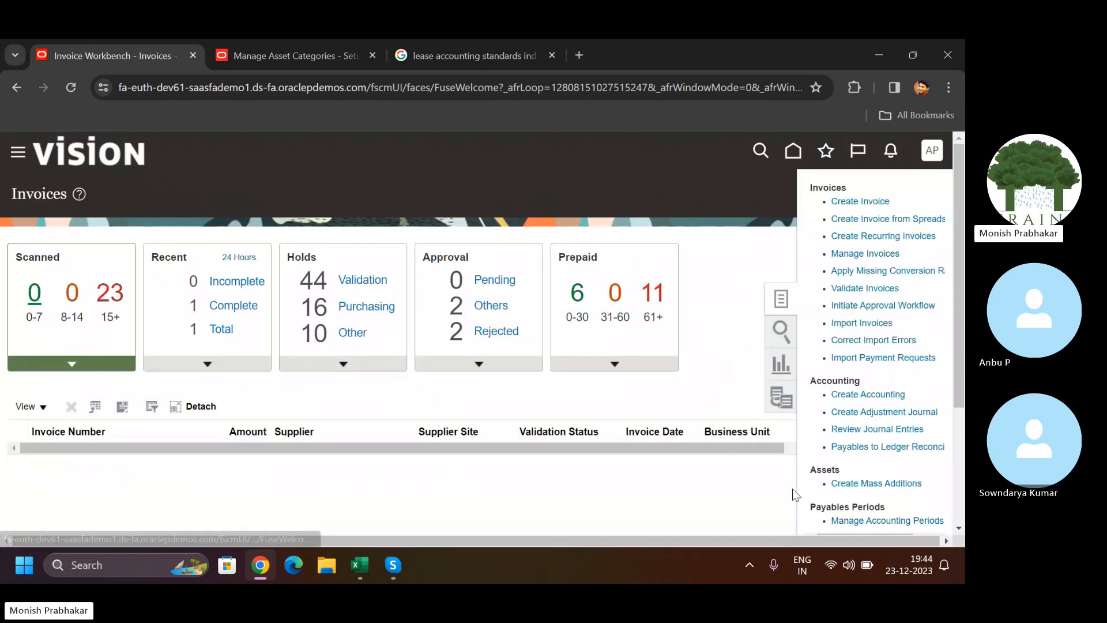
Submit Create Mass Additions with accounting date 12/23/23 and asset book AP FA CORP BOOK
{"action": "left_click", "coordinate": [876, 484]}
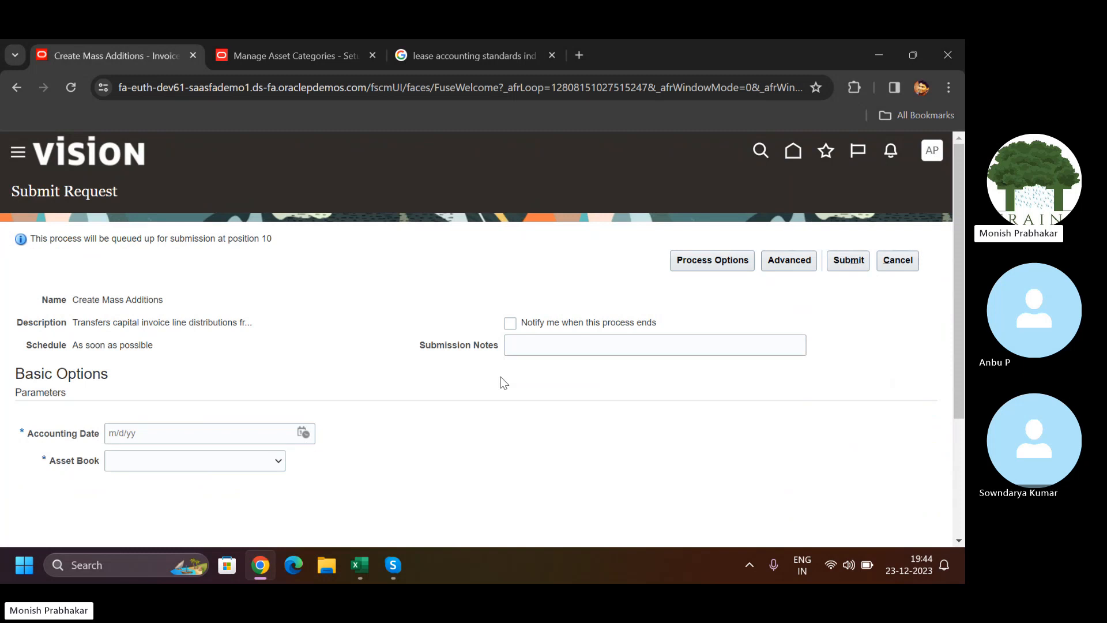
{"action": "left_click", "coordinate": [303, 433]}
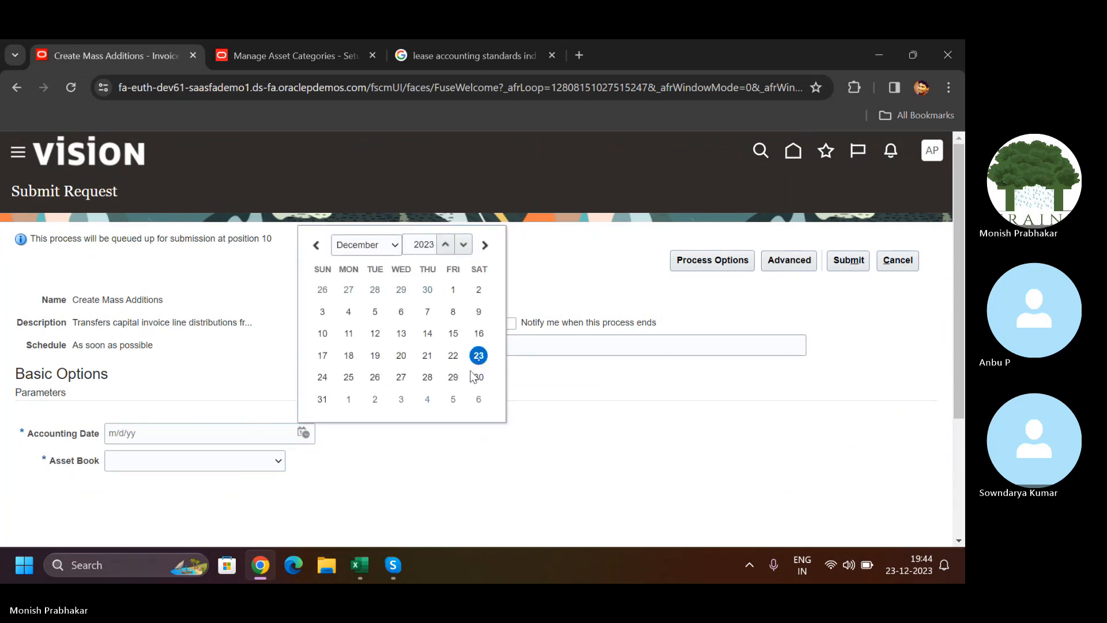
{"action": "left_click", "coordinate": [478, 354]}
{"action": "left_click", "coordinate": [263, 461]}
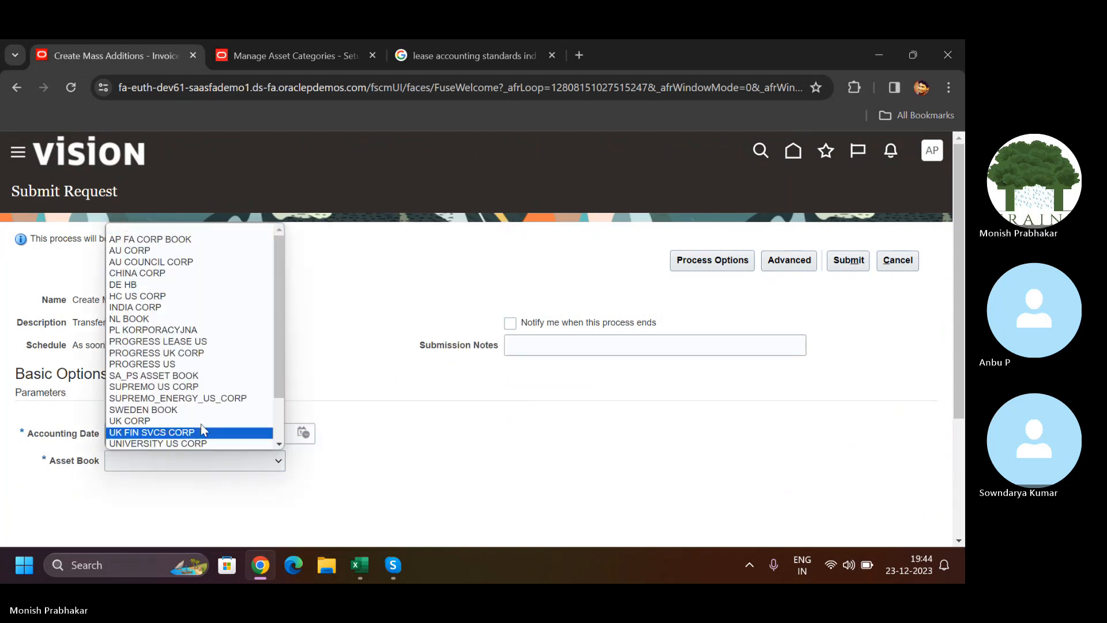
{"action": "left_click", "coordinate": [165, 241]}
{"action": "left_click", "coordinate": [848, 260]}
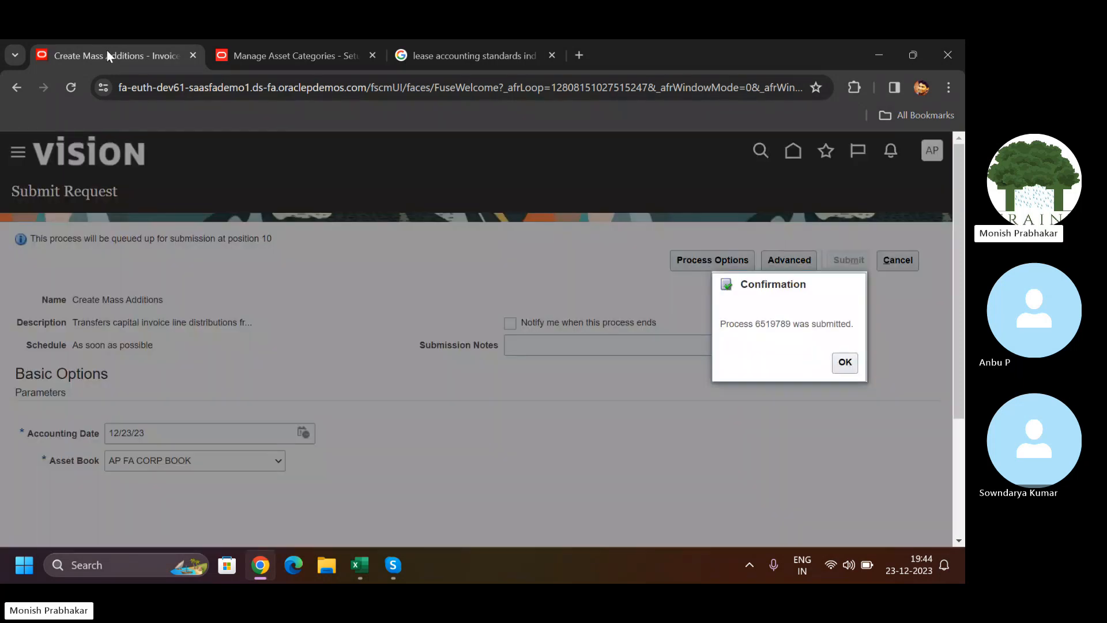
Duplicate the browser tab and acknowledge the process-submitted confirmation
{"action": "right_click", "coordinate": [106, 50]}
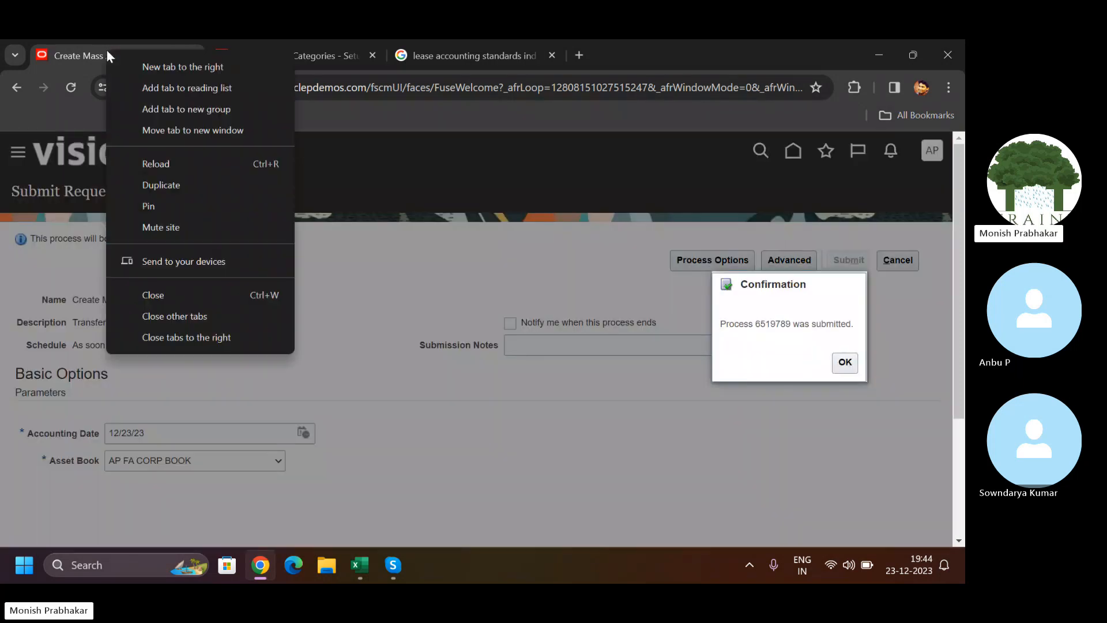
{"action": "left_click", "coordinate": [168, 185]}
{"action": "left_click", "coordinate": [69, 47]}
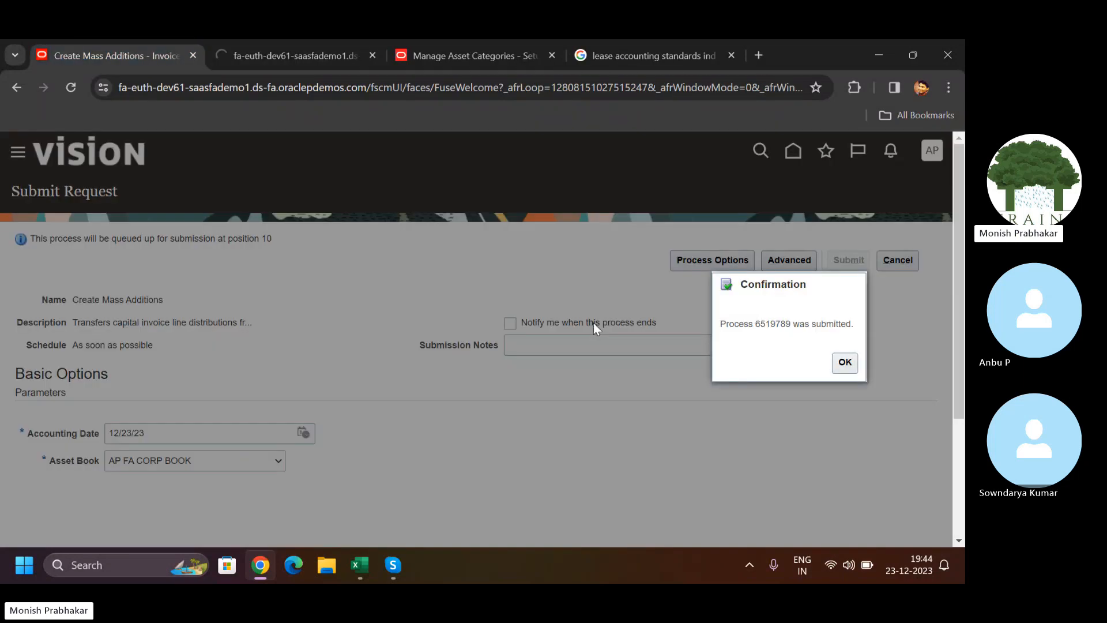
{"action": "left_click", "coordinate": [845, 362]}
From the duplicated tab's home page, open Tools > Scheduled Processes
{"action": "left_click", "coordinate": [337, 53]}
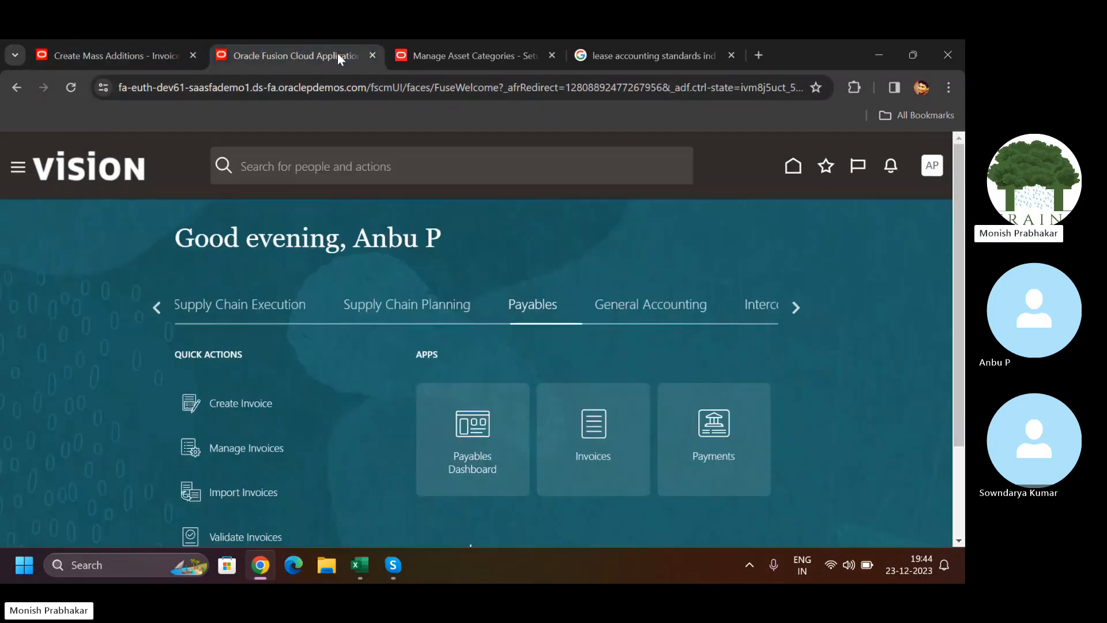
{"action": "left_click", "coordinate": [794, 307]}
{"action": "left_click", "coordinate": [793, 308]}
{"action": "left_click", "coordinate": [792, 307]}
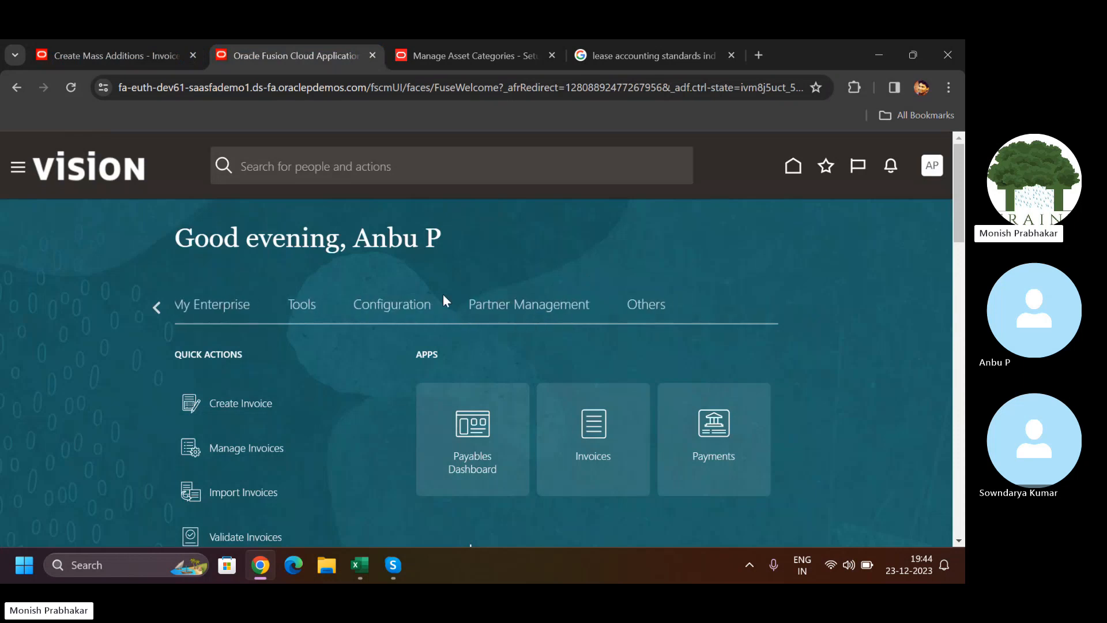
{"action": "left_click", "coordinate": [301, 304]}
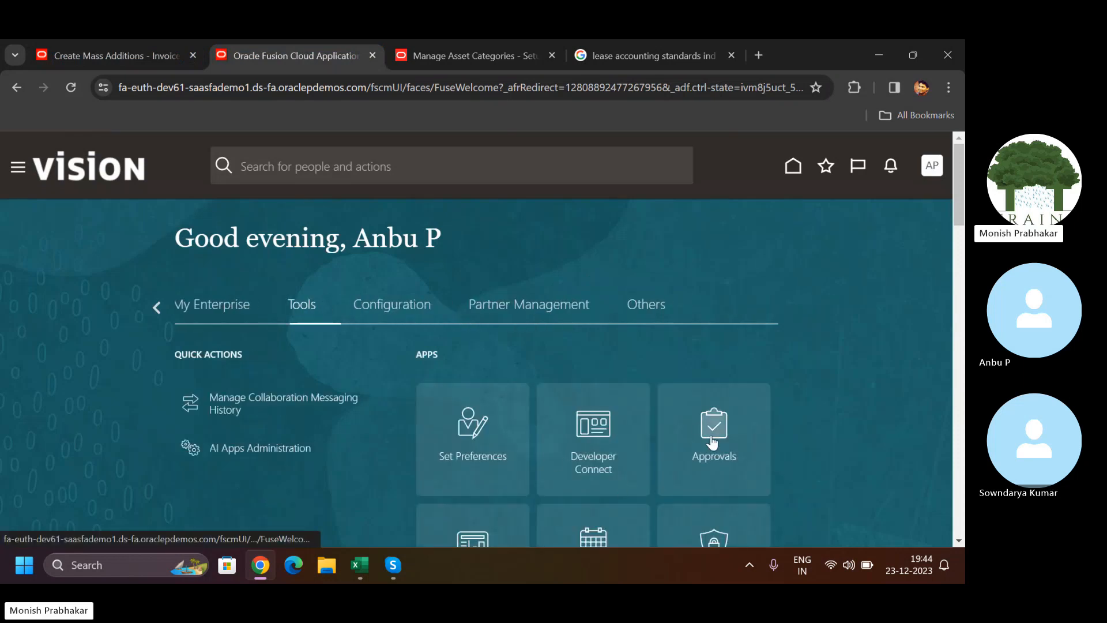
{"action": "scroll", "coordinate": [712, 444], "scroll_direction": "down", "scroll_amount": 4}
{"action": "left_click", "coordinate": [588, 351]}
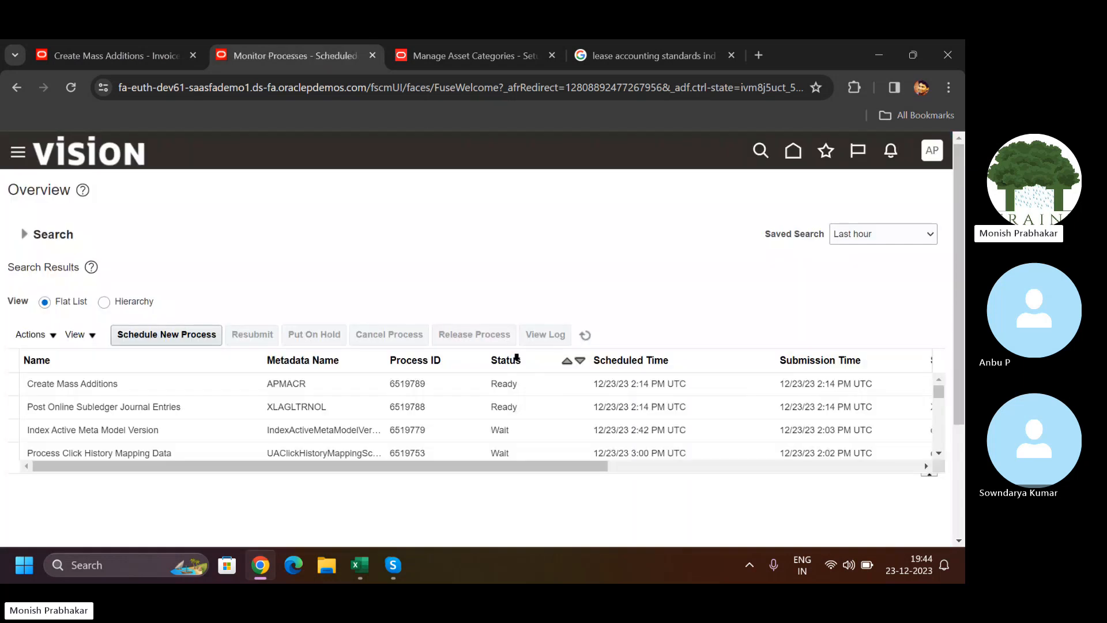
Refresh the process list repeatedly to check whether Create Mass Additions 6519789 has run
{"action": "left_click", "coordinate": [588, 337]}
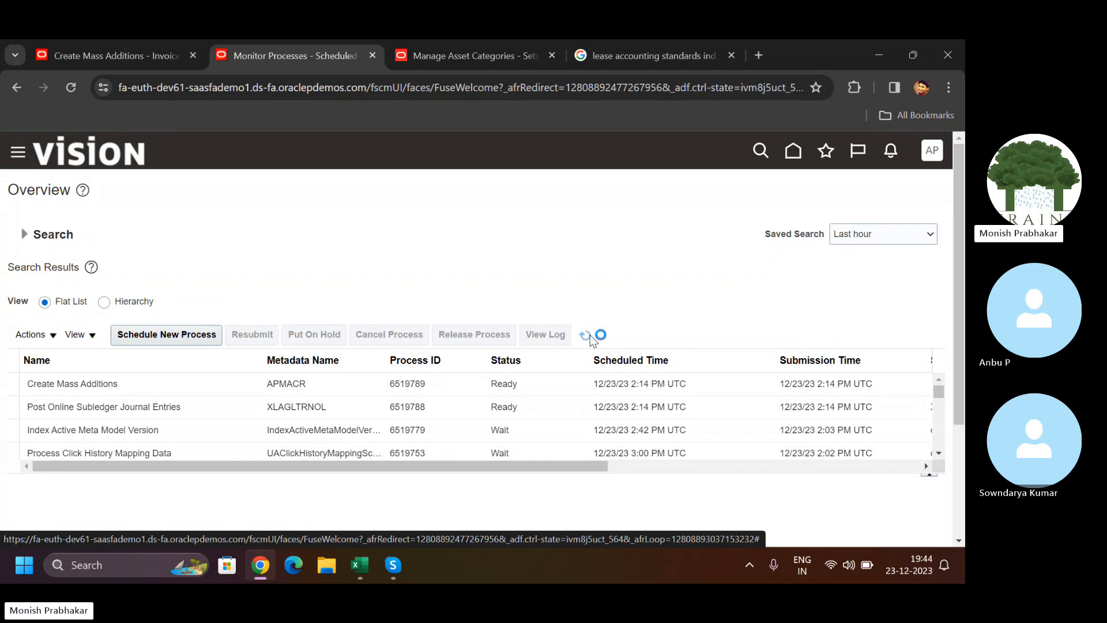
{"action": "left_click", "coordinate": [591, 338]}
{"action": "left_click", "coordinate": [591, 337]}
{"action": "left_click", "coordinate": [592, 341]}
{"action": "left_click", "coordinate": [592, 340]}
{"action": "left_click", "coordinate": [591, 341]}
{"action": "left_click", "coordinate": [592, 340]}
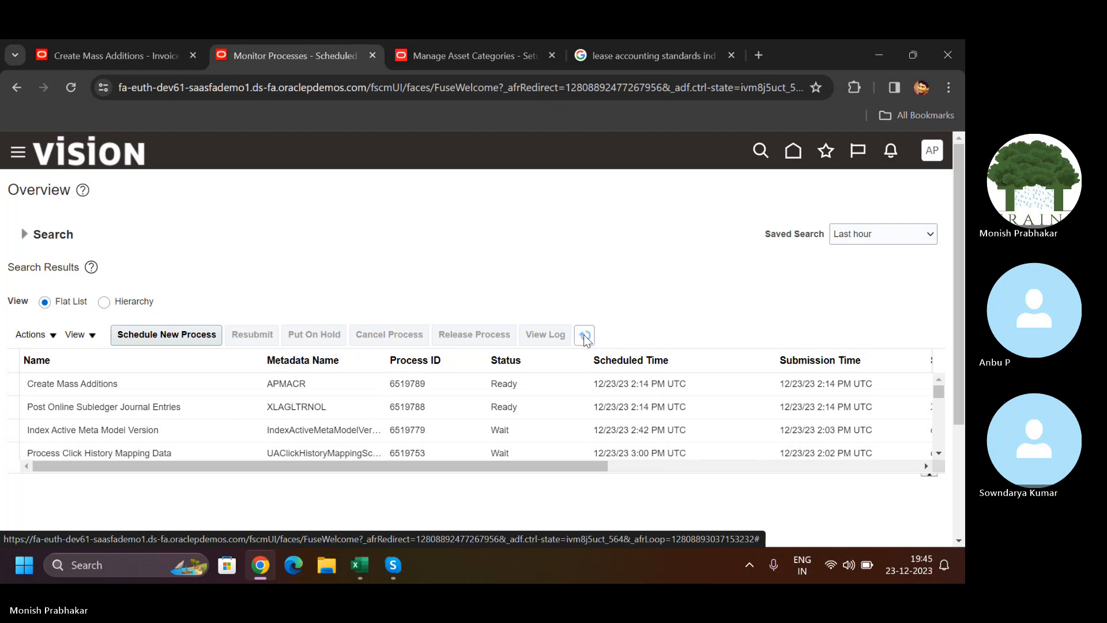
{"action": "left_click", "coordinate": [584, 336]}
{"action": "left_click", "coordinate": [584, 336]}
{"action": "left_click", "coordinate": [584, 336]}
{"action": "left_click", "coordinate": [585, 337]}
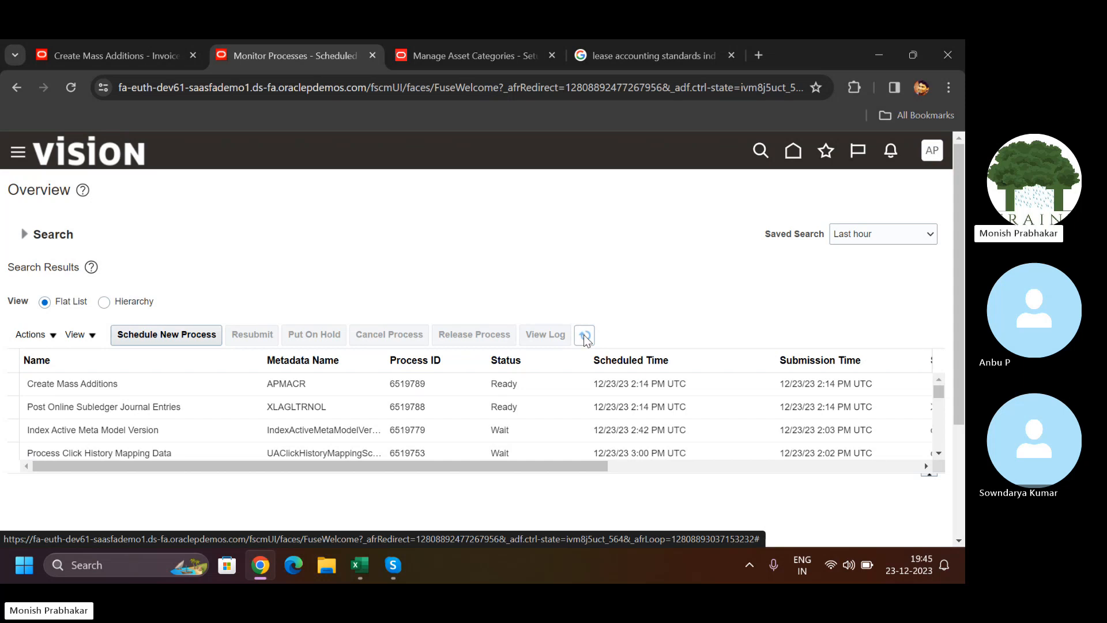
{"action": "left_click", "coordinate": [585, 337]}
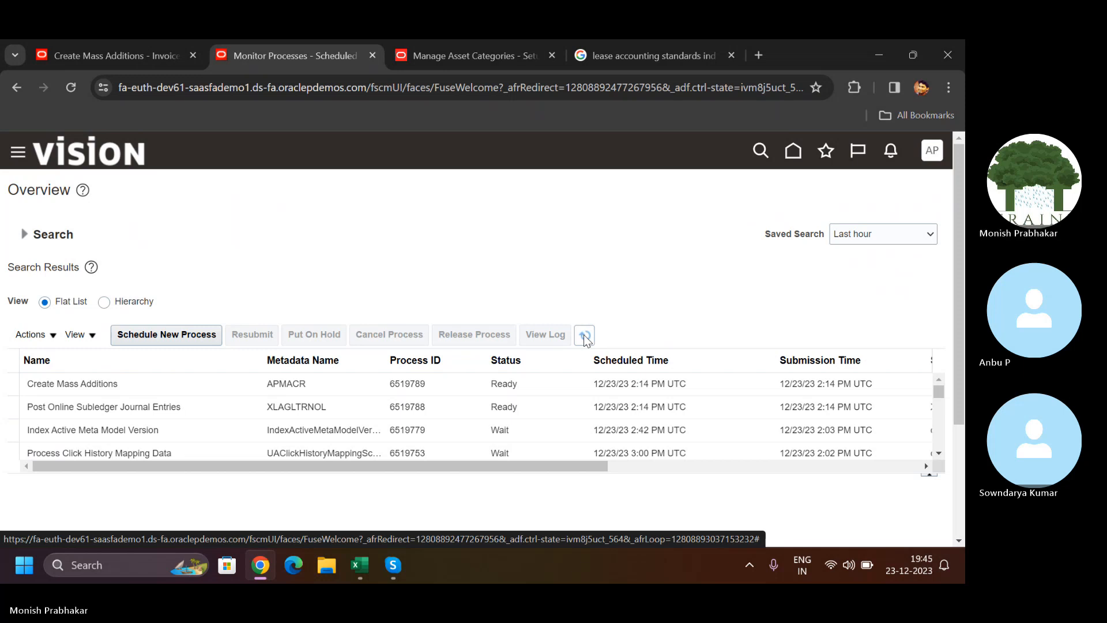
{"action": "left_click", "coordinate": [584, 336]}
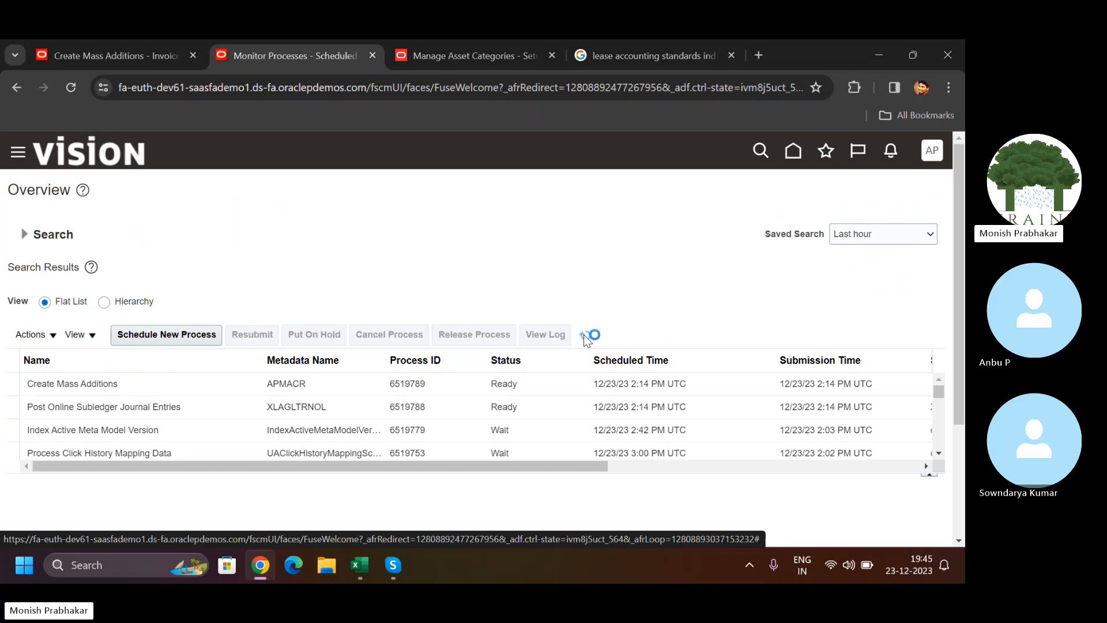
Duplicate the Submit Request tab, cancel the pending request, and switch to the new home tab
{"action": "left_click", "coordinate": [132, 43]}
{"action": "right_click", "coordinate": [133, 44]}
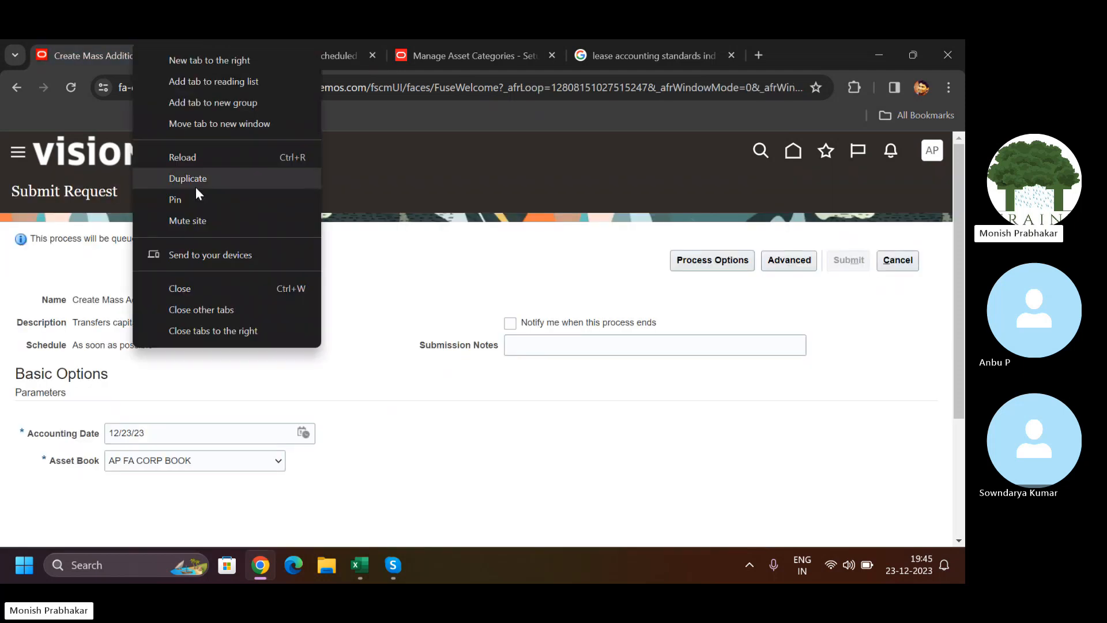
{"action": "left_click", "coordinate": [195, 185]}
{"action": "left_click", "coordinate": [151, 44]}
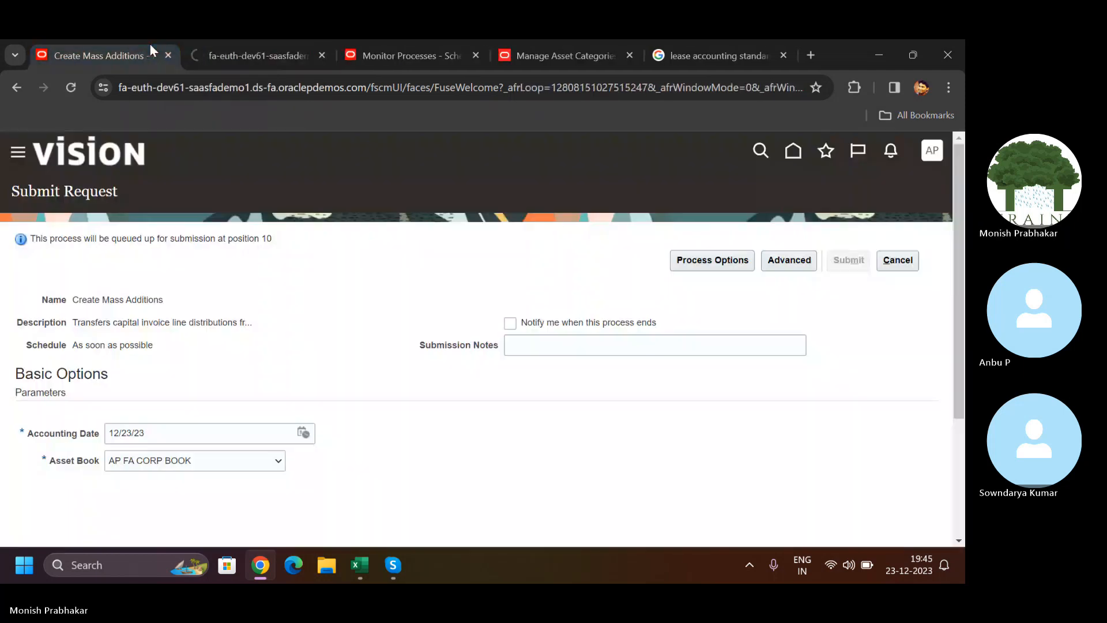
{"action": "left_click", "coordinate": [903, 263]}
{"action": "left_click", "coordinate": [237, 40]}
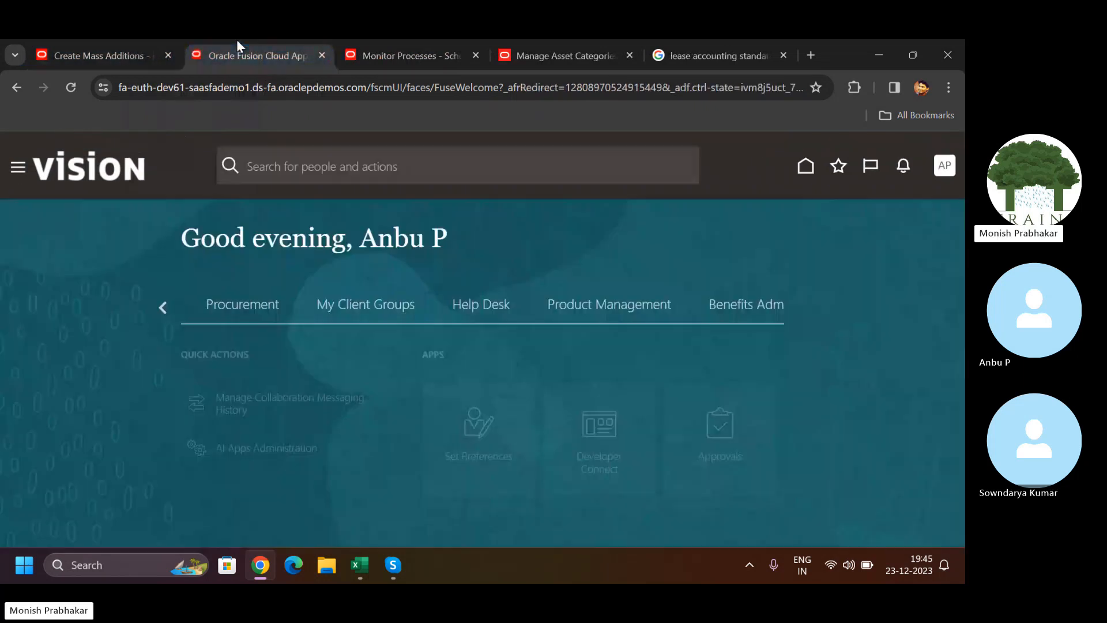
Open Fixed Assets from the springboard, then switch back to the Monitor Processes tab
{"action": "left_click", "coordinate": [157, 308]}
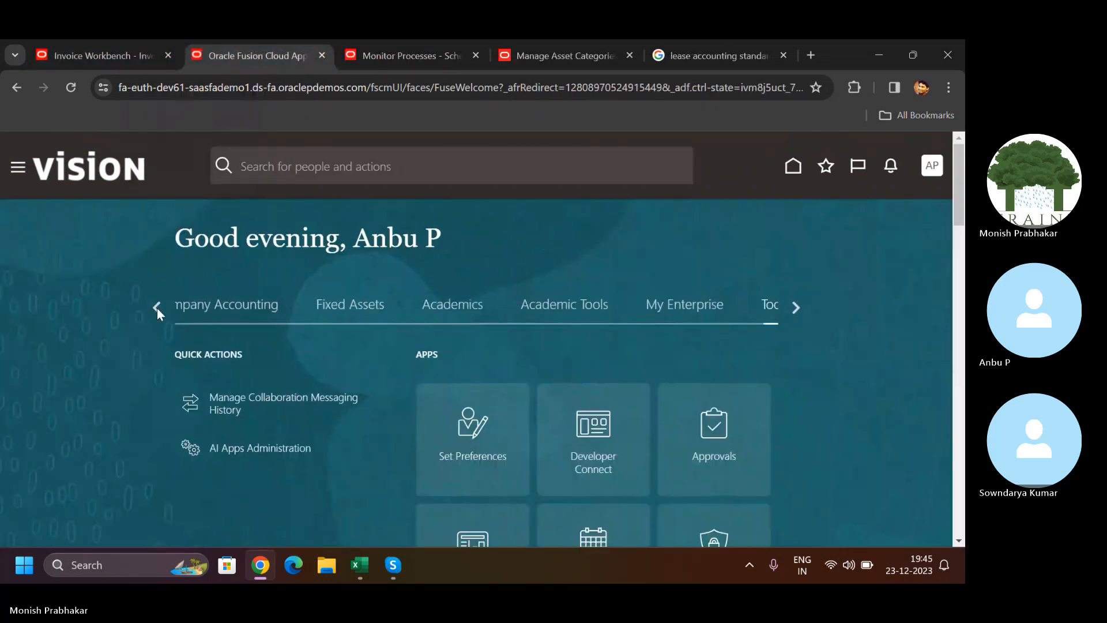
{"action": "left_click", "coordinate": [380, 309]}
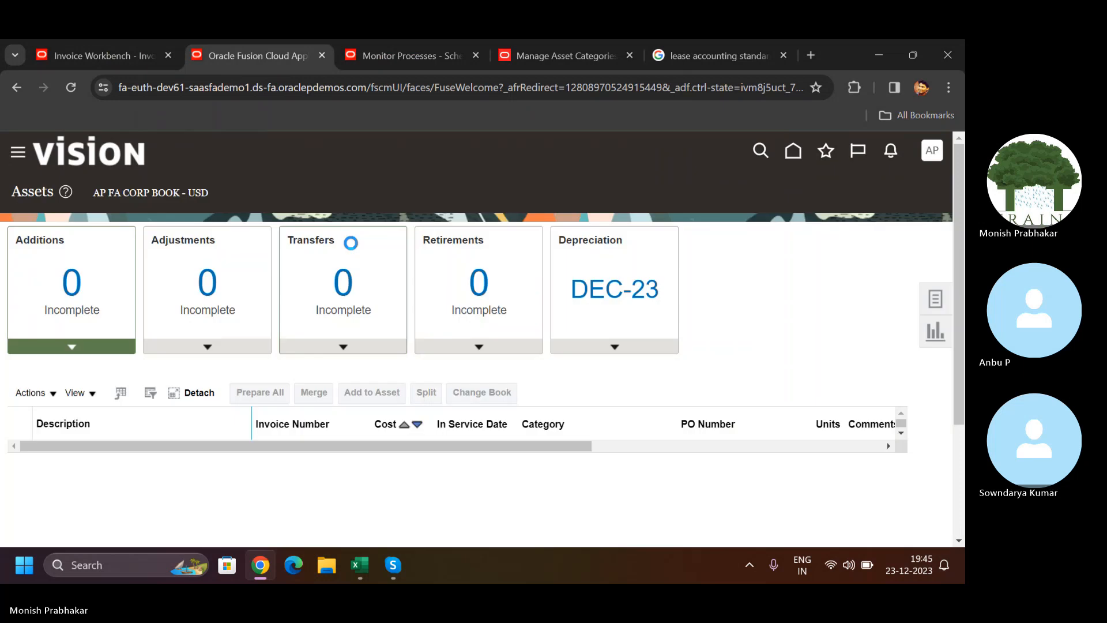
{"action": "left_click", "coordinate": [403, 55]}
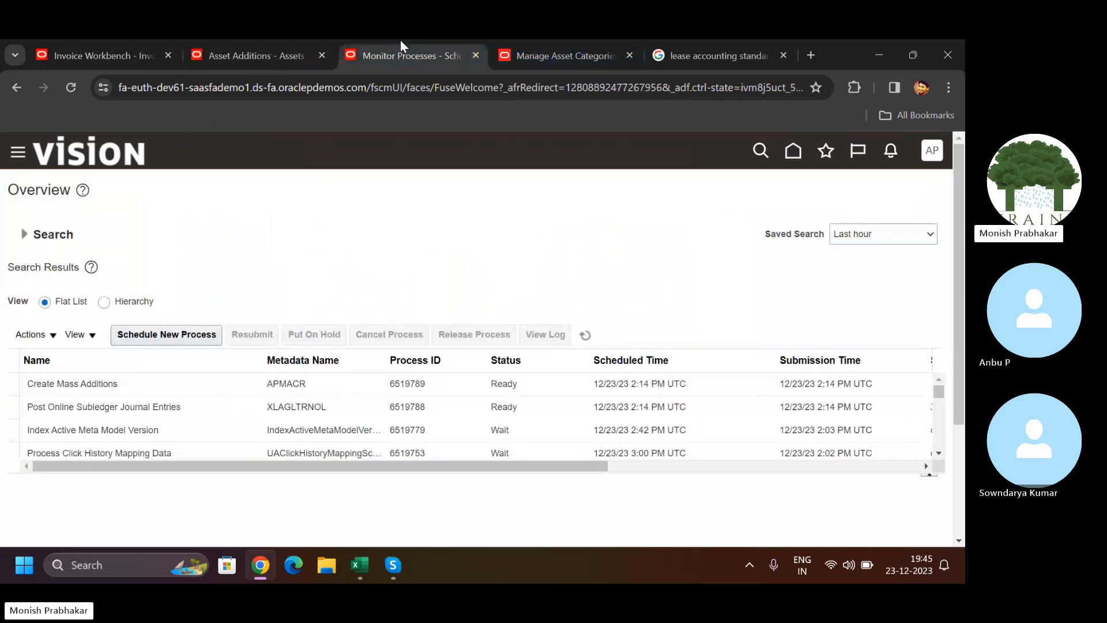
{"action": "left_click", "coordinate": [585, 336]}
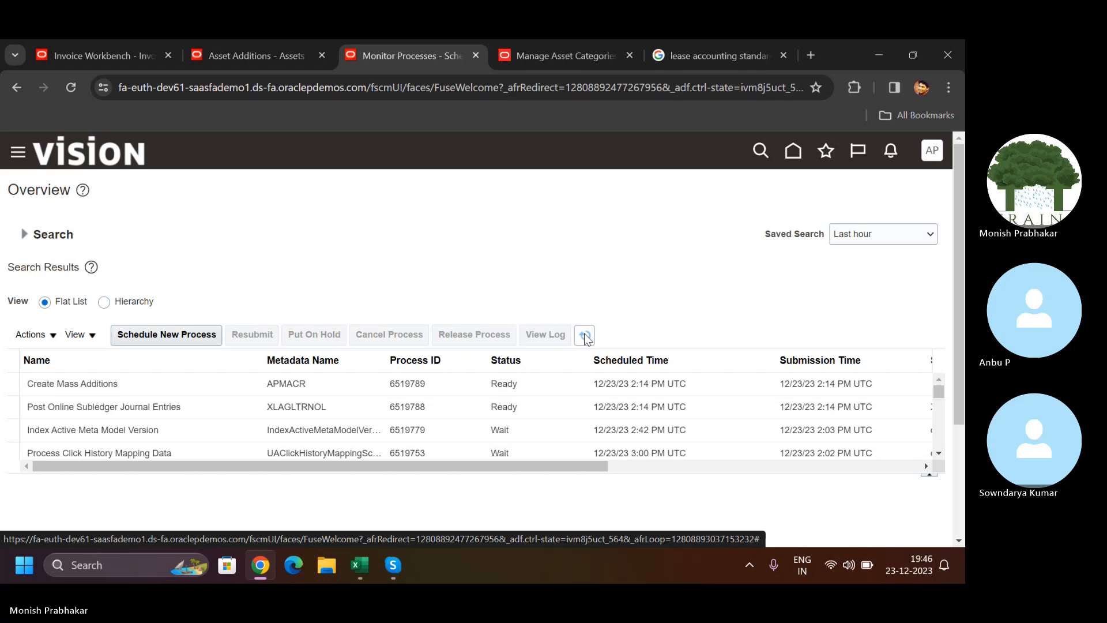
{"action": "left_click", "coordinate": [909, 564]}
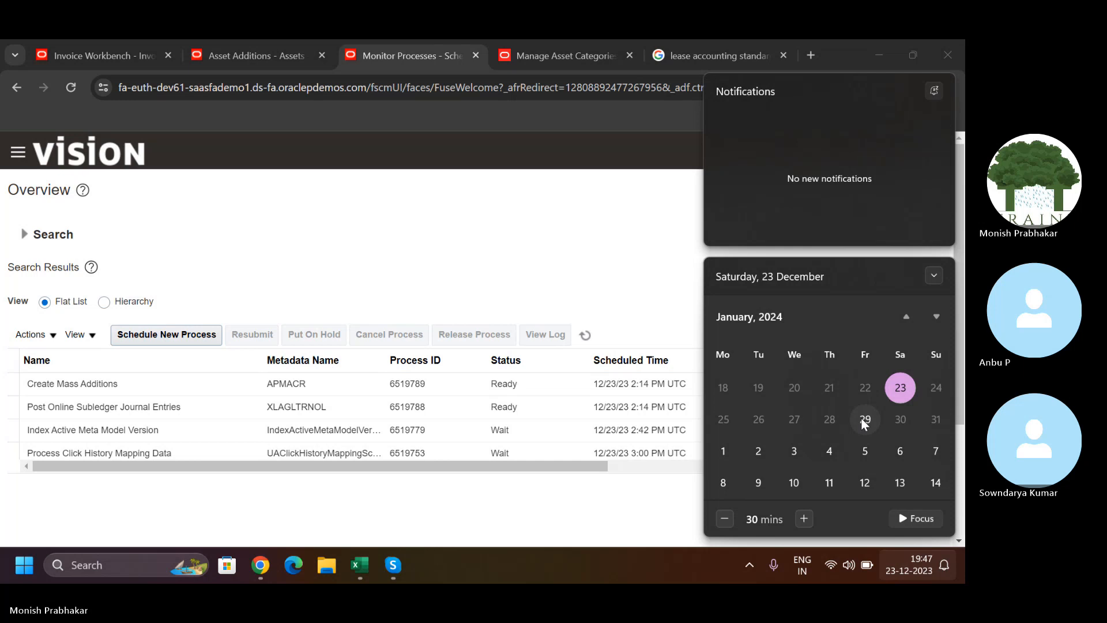
Close the calendar flyout and refresh twice; Create Mass Additions 6519789 is still Ready
{"action": "left_click", "coordinate": [591, 336]}
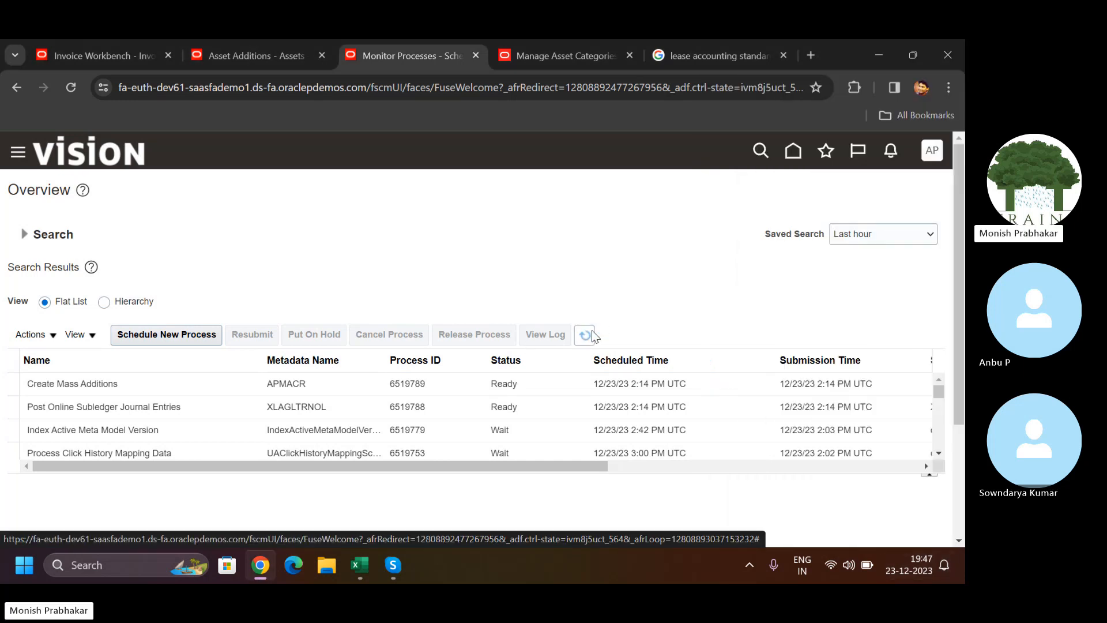
{"action": "left_click", "coordinate": [593, 336]}
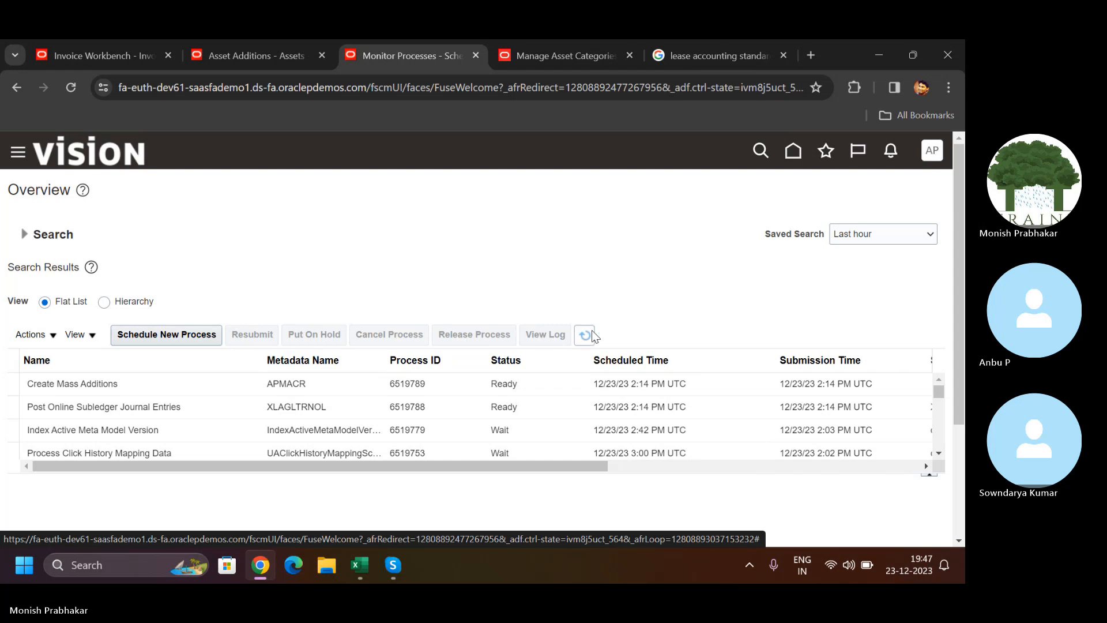
{"action": "left_click", "coordinate": [594, 335]}
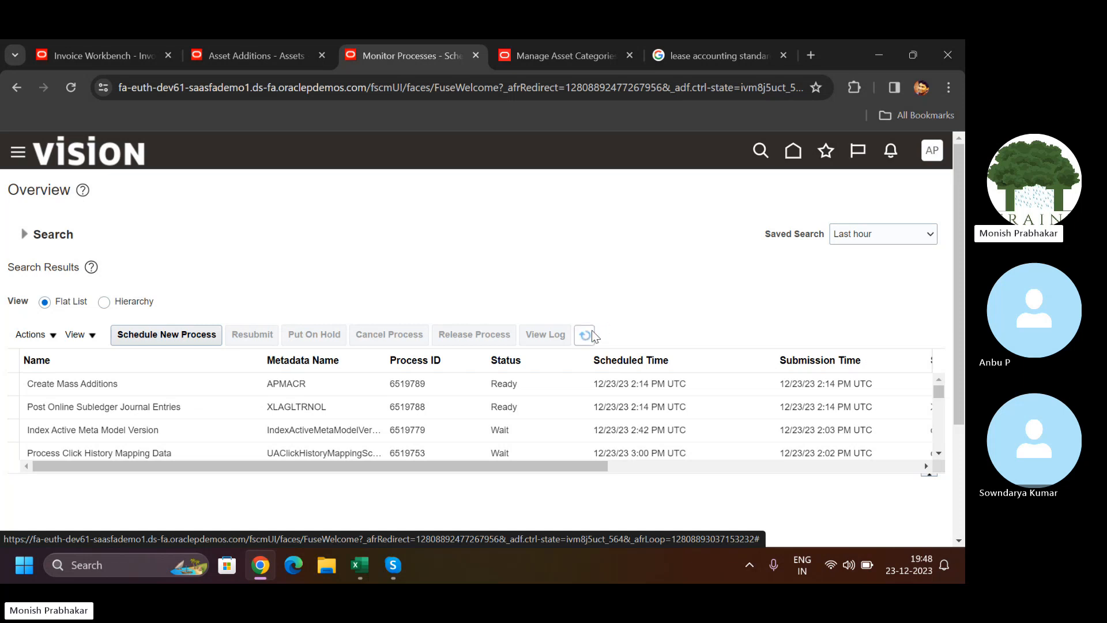
Open Tasks on the Asset Additions page, try Inquire Assets, then reopen Assets from Home
{"action": "left_click", "coordinate": [141, 40]}
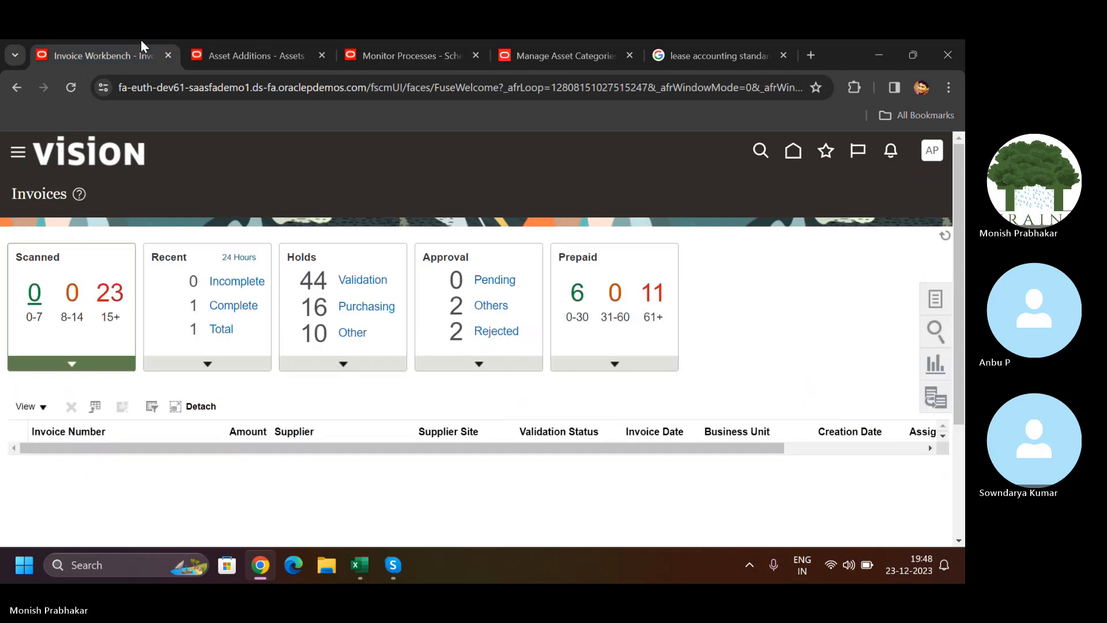
{"action": "left_click", "coordinate": [230, 39]}
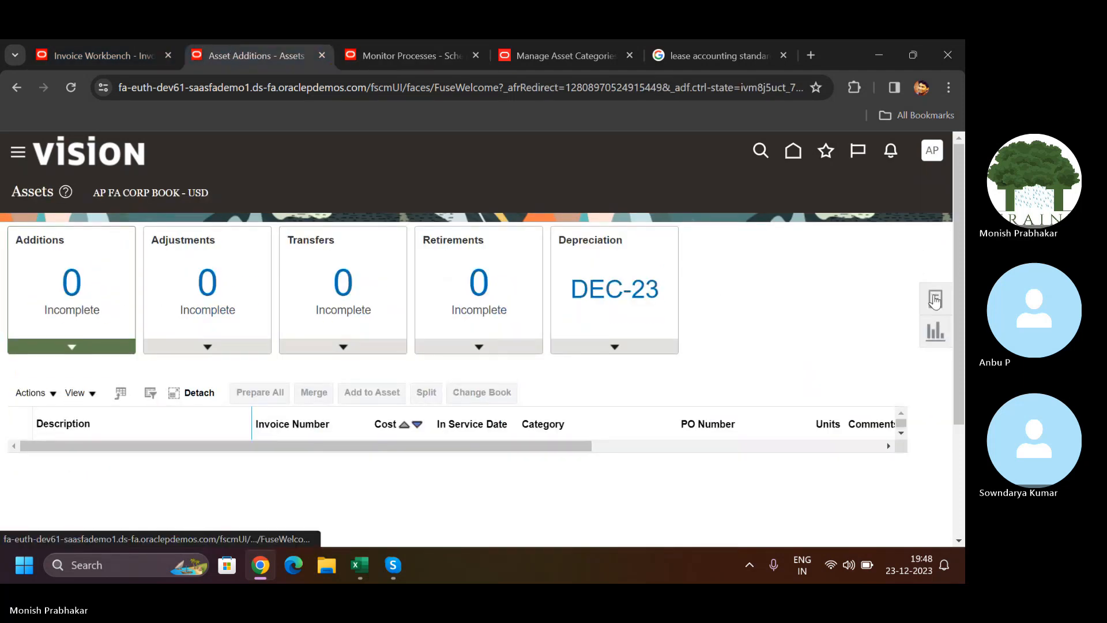
{"action": "left_click", "coordinate": [935, 299]}
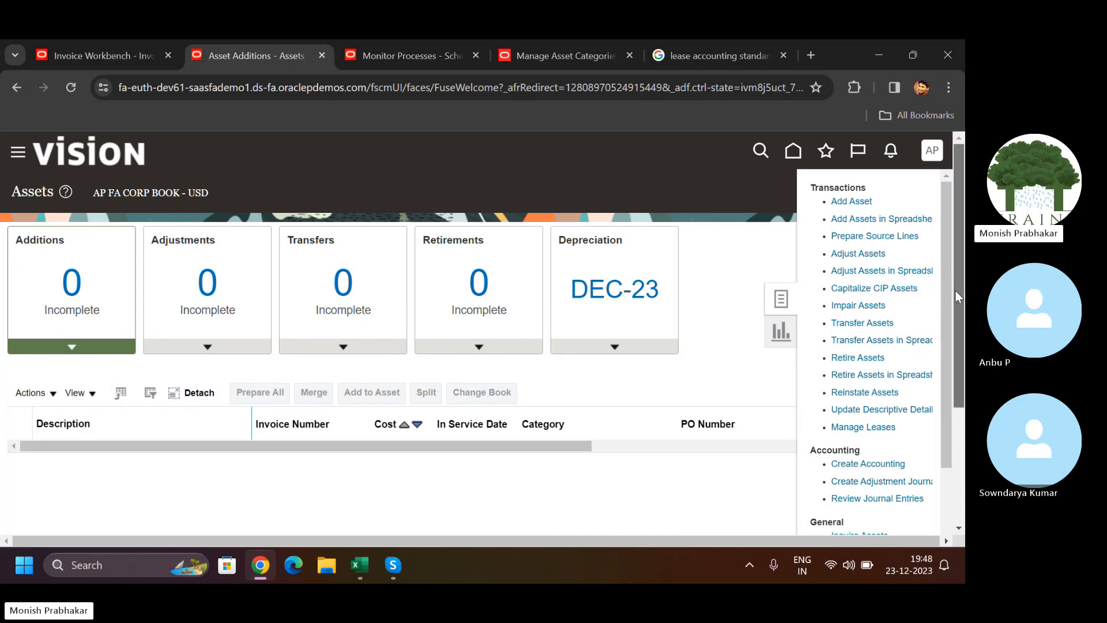
{"action": "scroll", "coordinate": [955, 290], "scroll_direction": "down", "scroll_amount": 2}
{"action": "scroll", "coordinate": [948, 334], "scroll_direction": "up", "scroll_amount": 2}
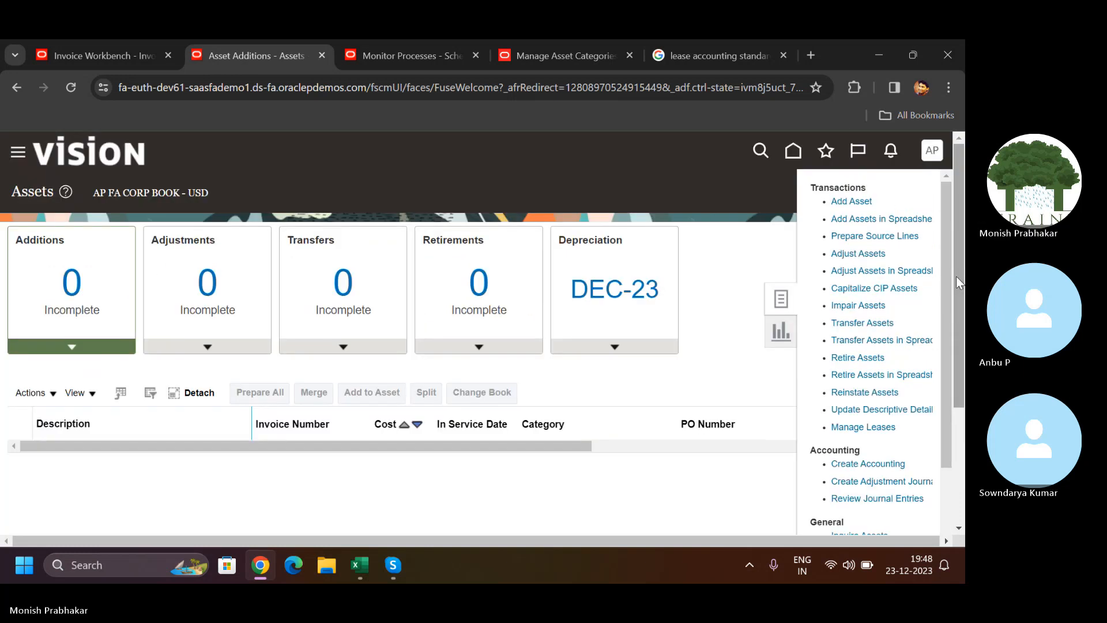
{"action": "left_click", "coordinate": [793, 151]}
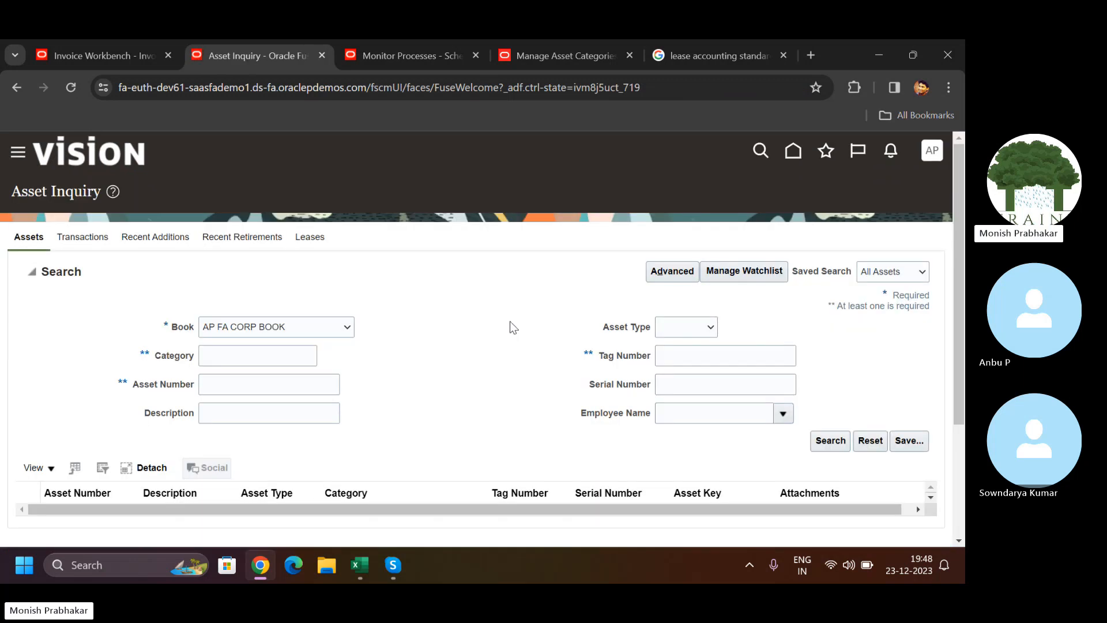
{"action": "left_click", "coordinate": [794, 152]}
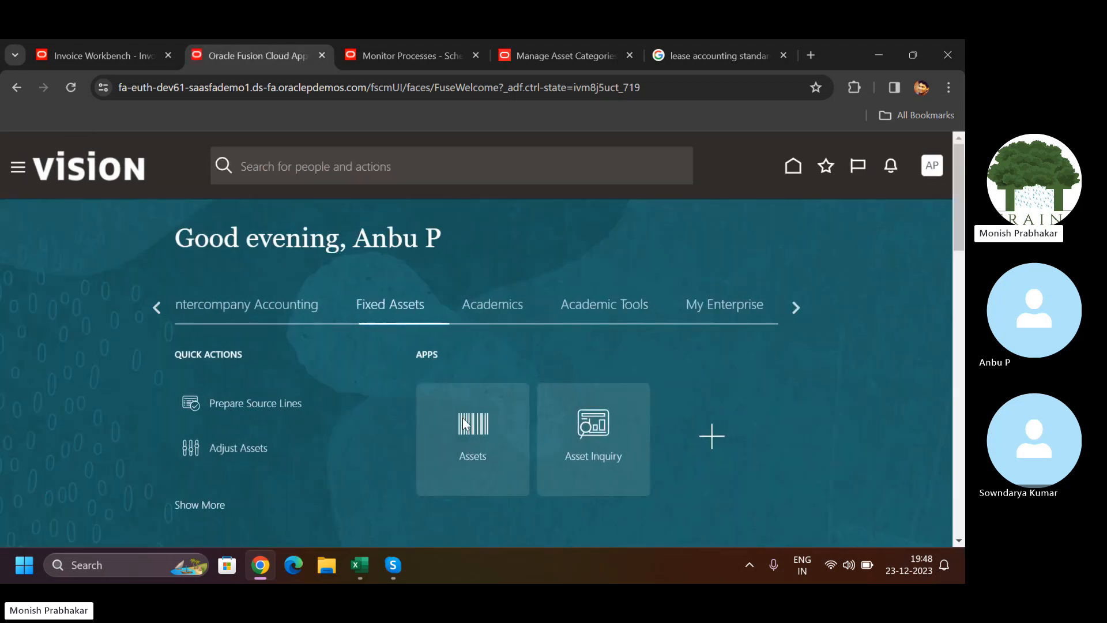
{"action": "left_click", "coordinate": [464, 425]}
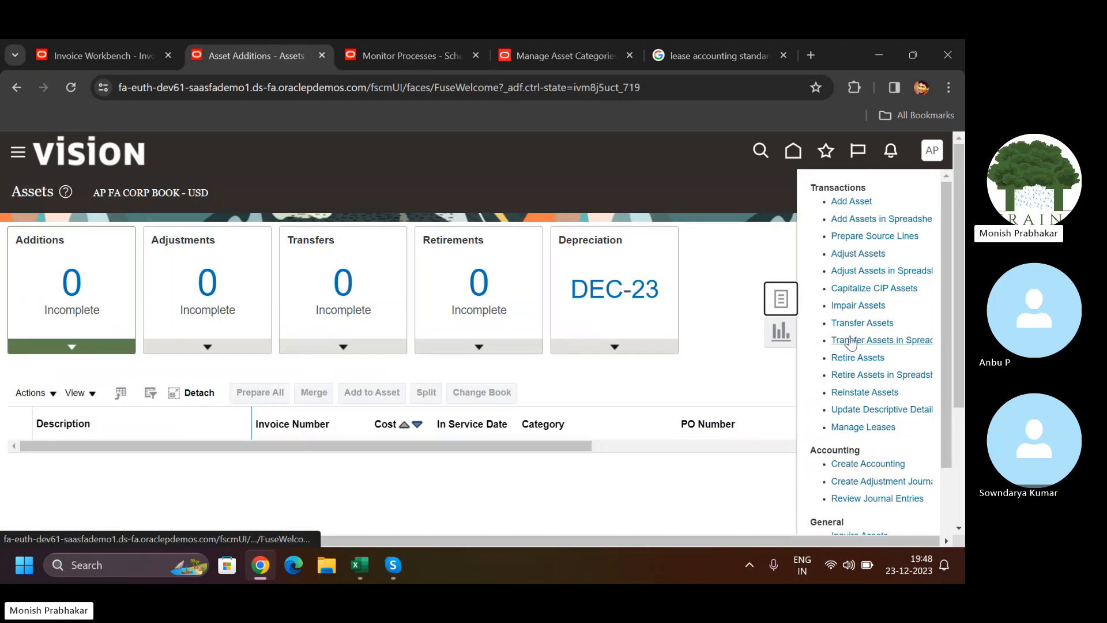
Search Impair Assets in book AP FA CORP BOOK, find no results, and close the page
{"action": "left_click", "coordinate": [851, 305]}
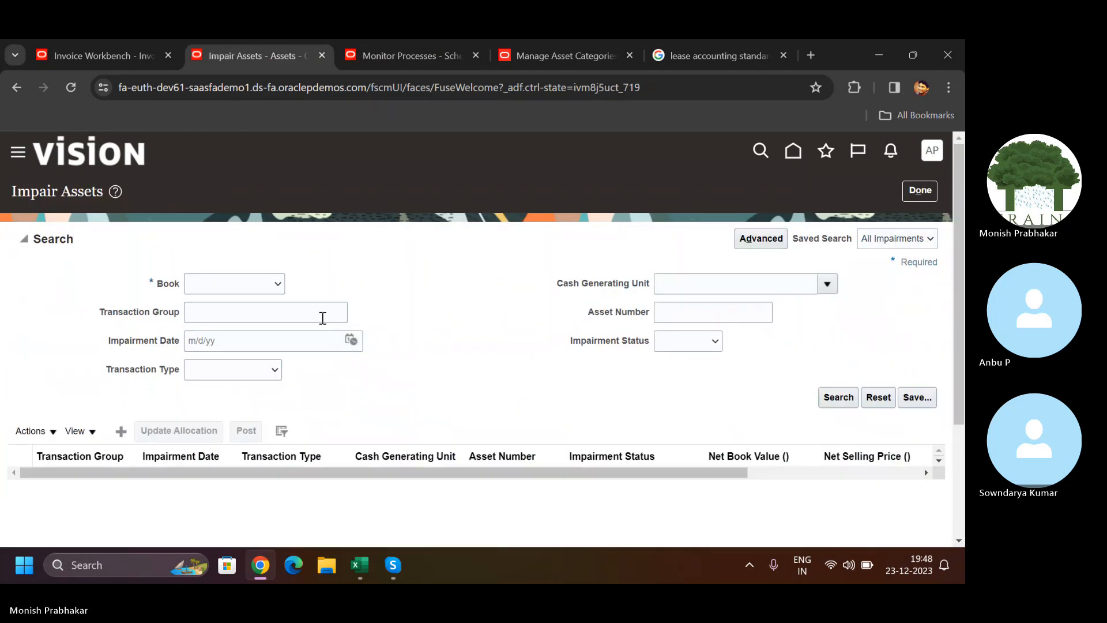
{"action": "left_click", "coordinate": [224, 281]}
{"action": "left_click", "coordinate": [227, 312]}
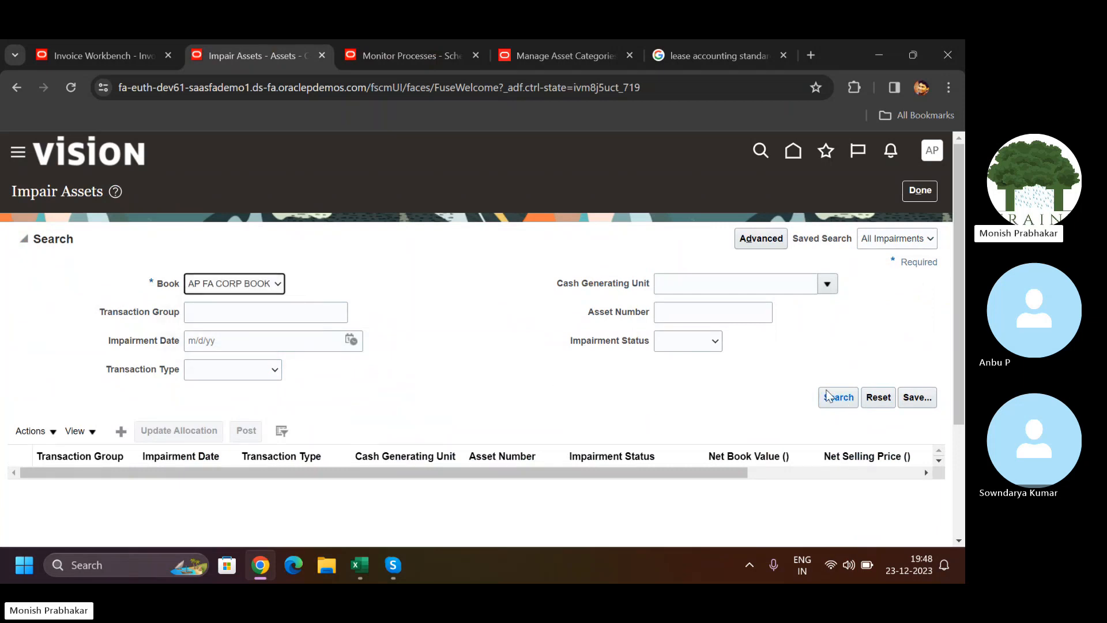
{"action": "left_click", "coordinate": [846, 405]}
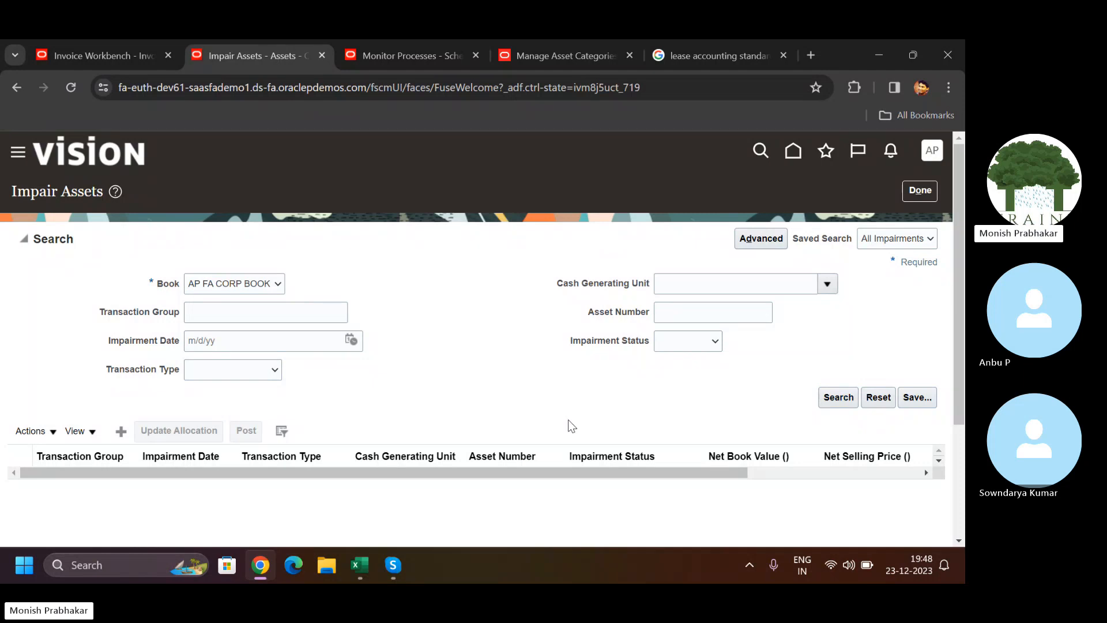
{"action": "left_click", "coordinate": [832, 406]}
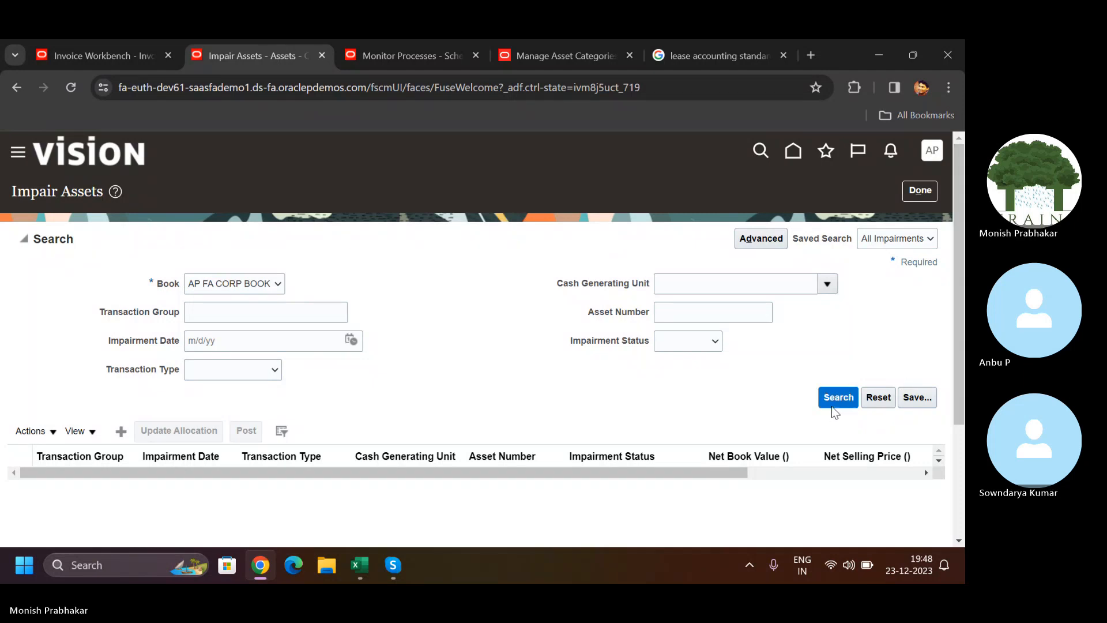
{"action": "left_click", "coordinate": [914, 195]}
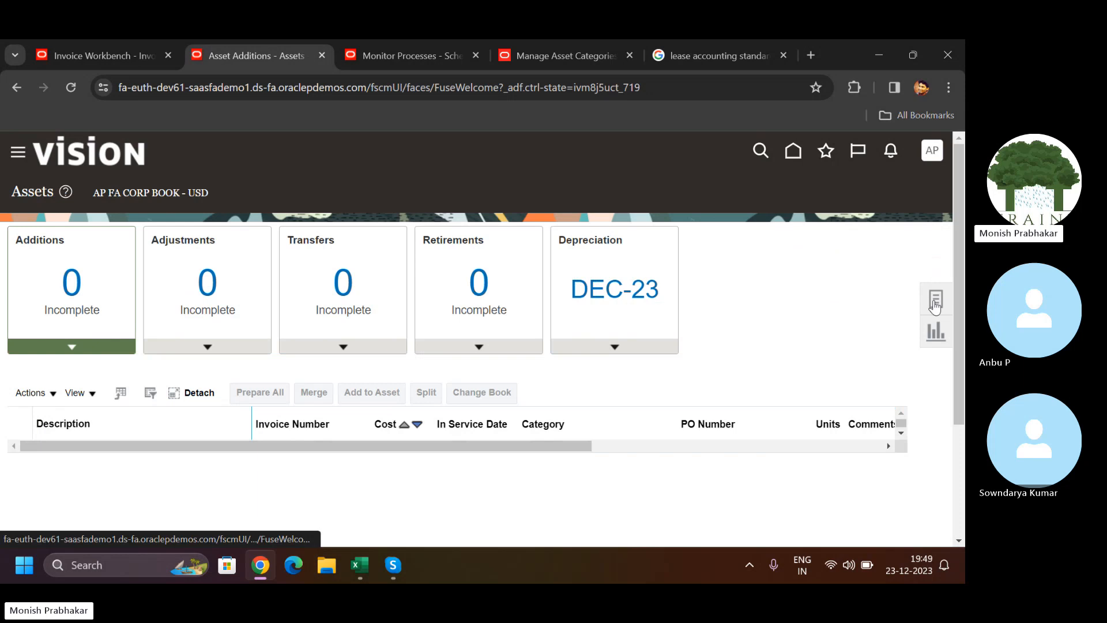
{"action": "left_click", "coordinate": [934, 297]}
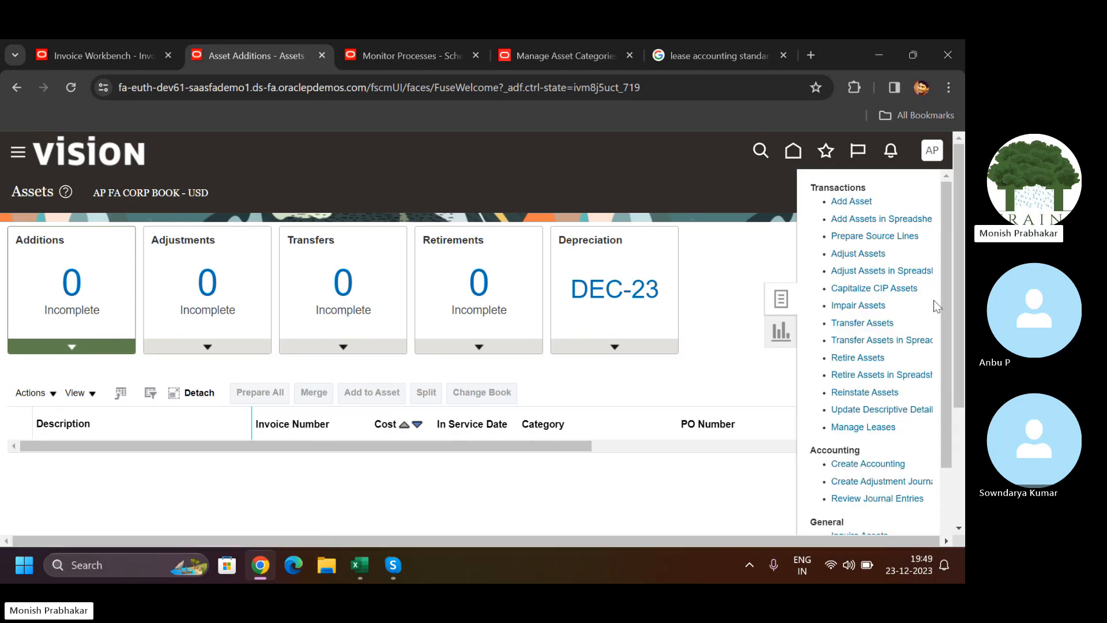
{"action": "left_click", "coordinate": [859, 408]}
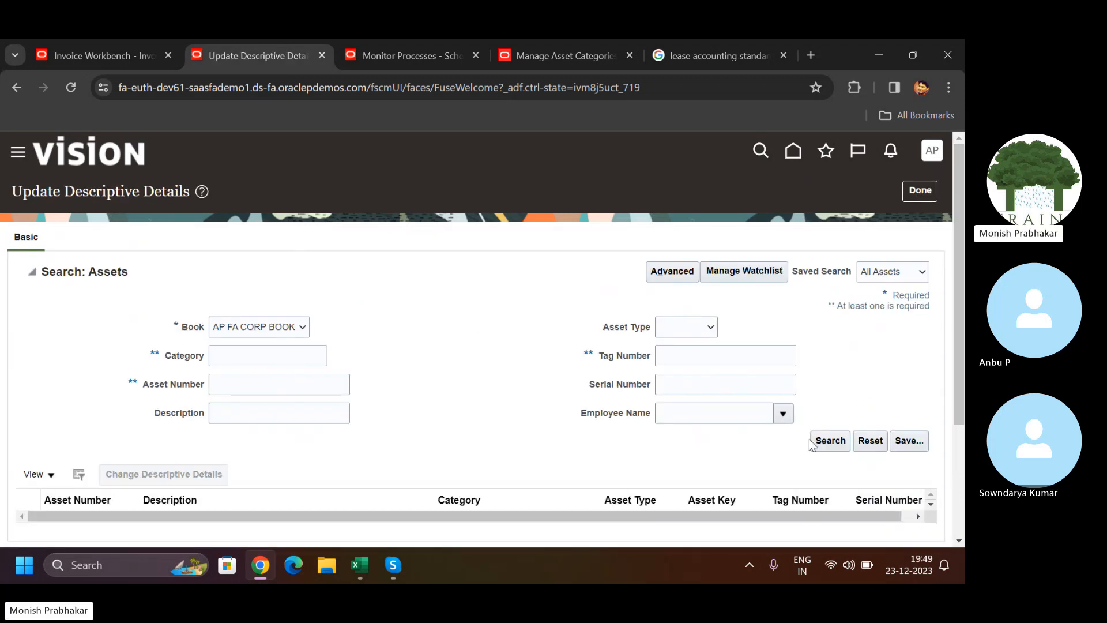
{"action": "left_click", "coordinate": [829, 441]}
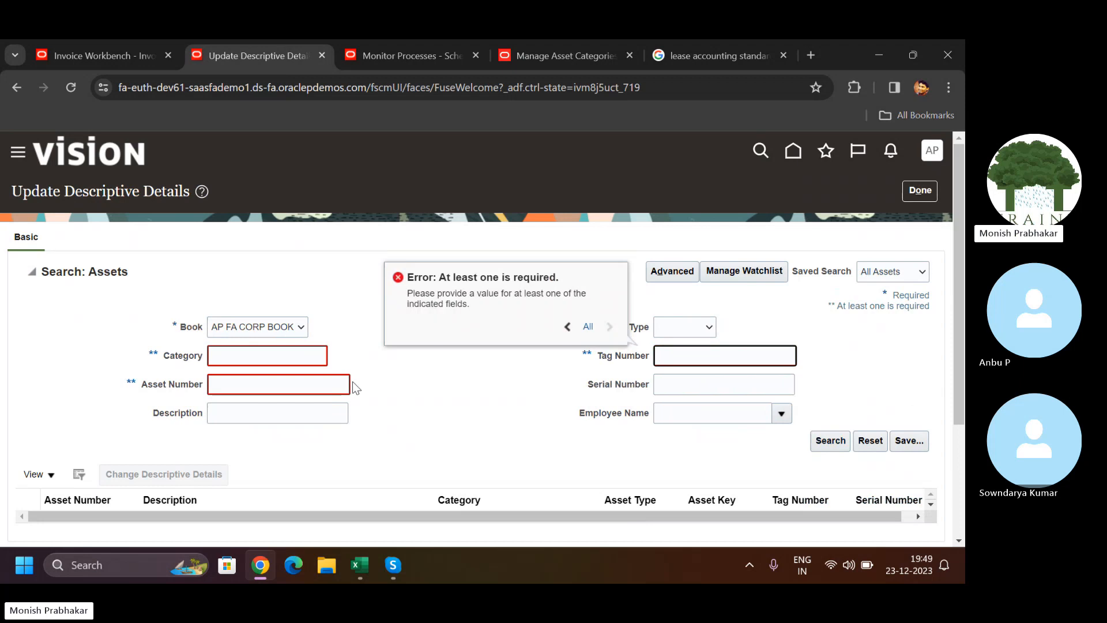
{"action": "left_click", "coordinate": [702, 328]}
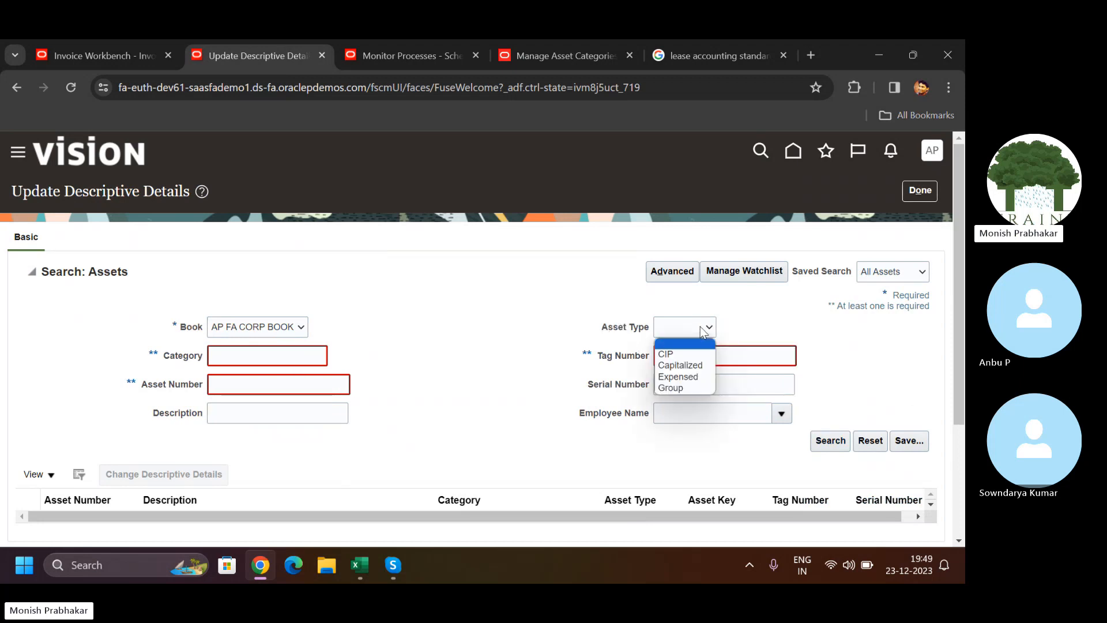
{"action": "left_click", "coordinate": [503, 374]}
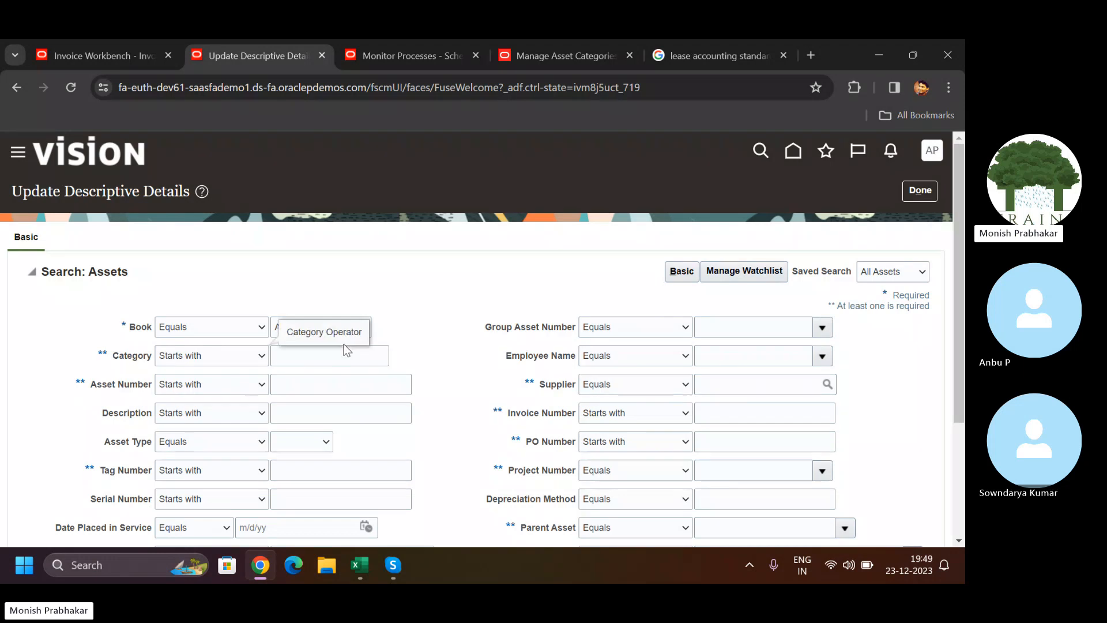
{"action": "left_click", "coordinate": [262, 355]}
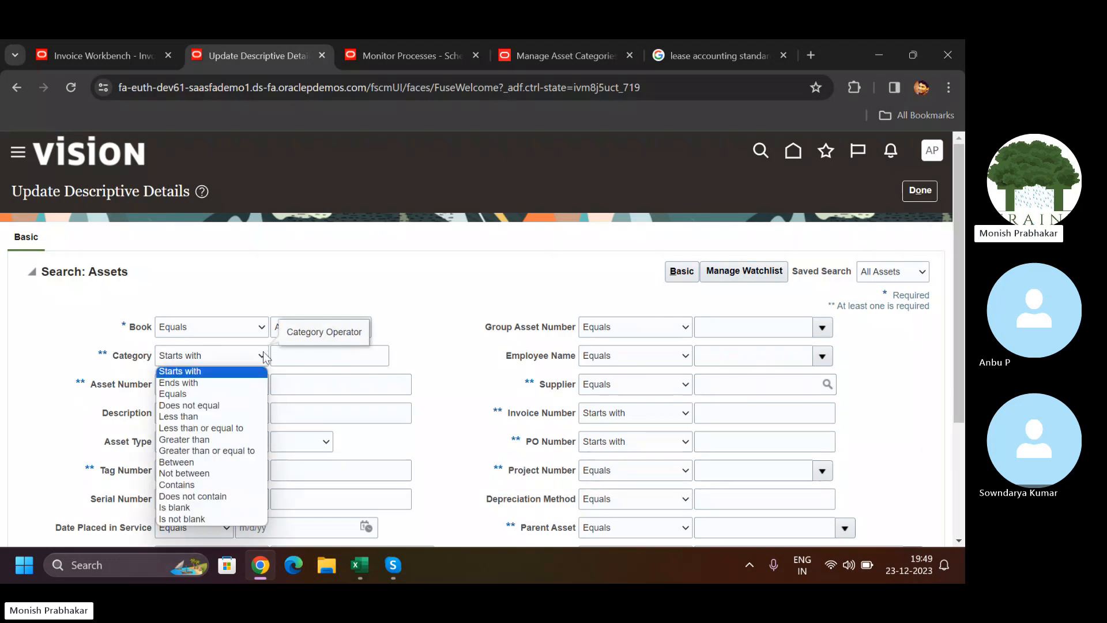
{"action": "left_click", "coordinate": [177, 498]}
{"action": "left_click", "coordinate": [298, 359]}
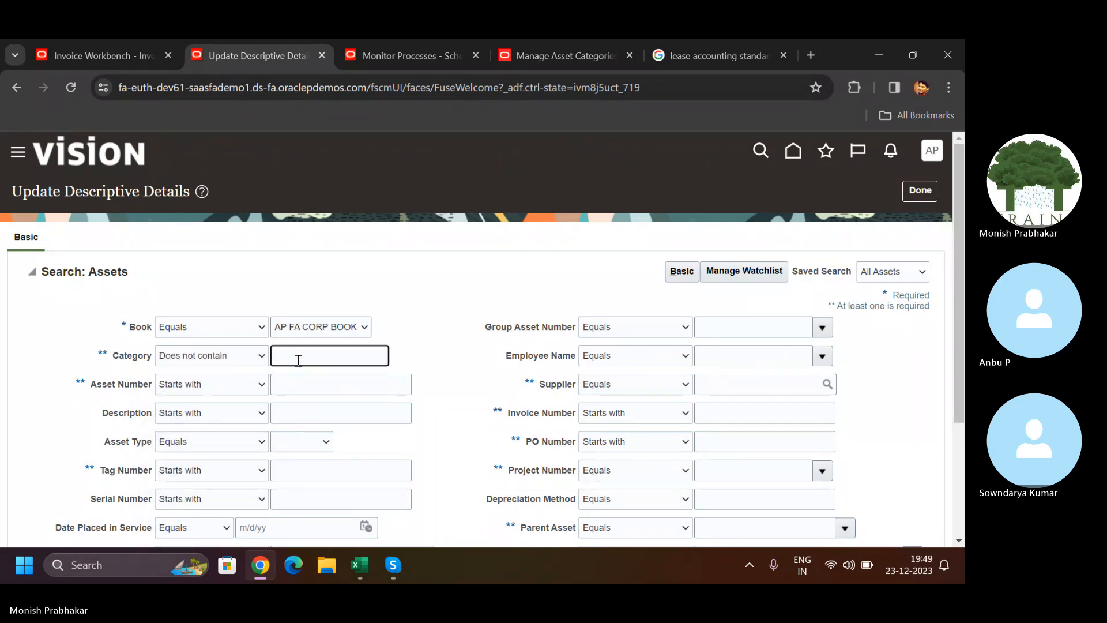
{"action": "type", "text": "0"}
{"action": "key", "text": "Return"}
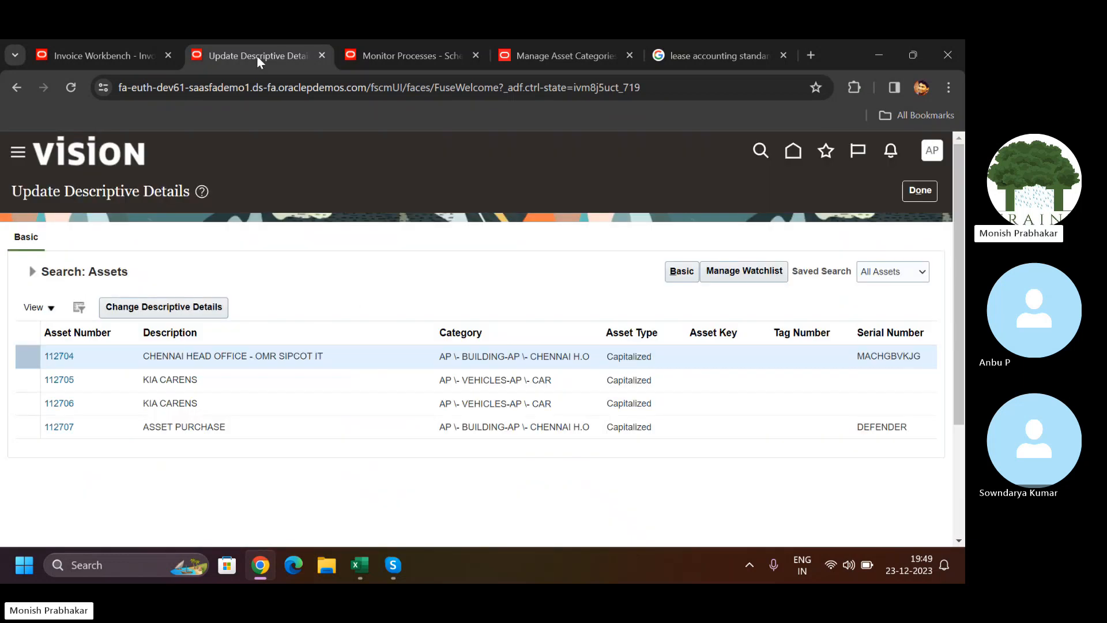
{"action": "left_click", "coordinate": [119, 40]}
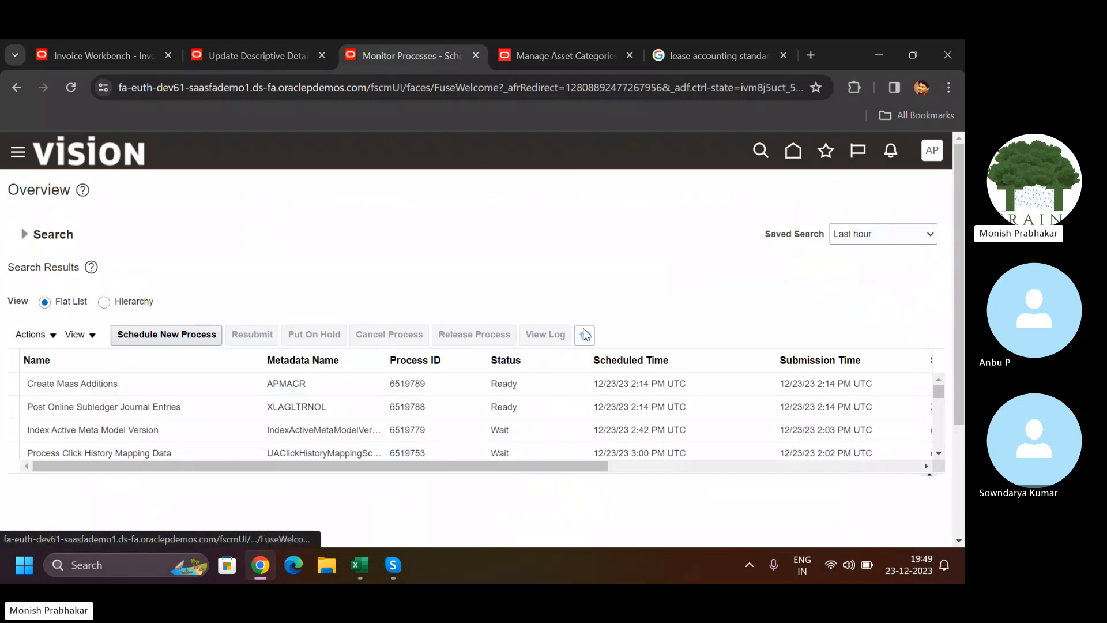
{"action": "left_click", "coordinate": [297, 51]}
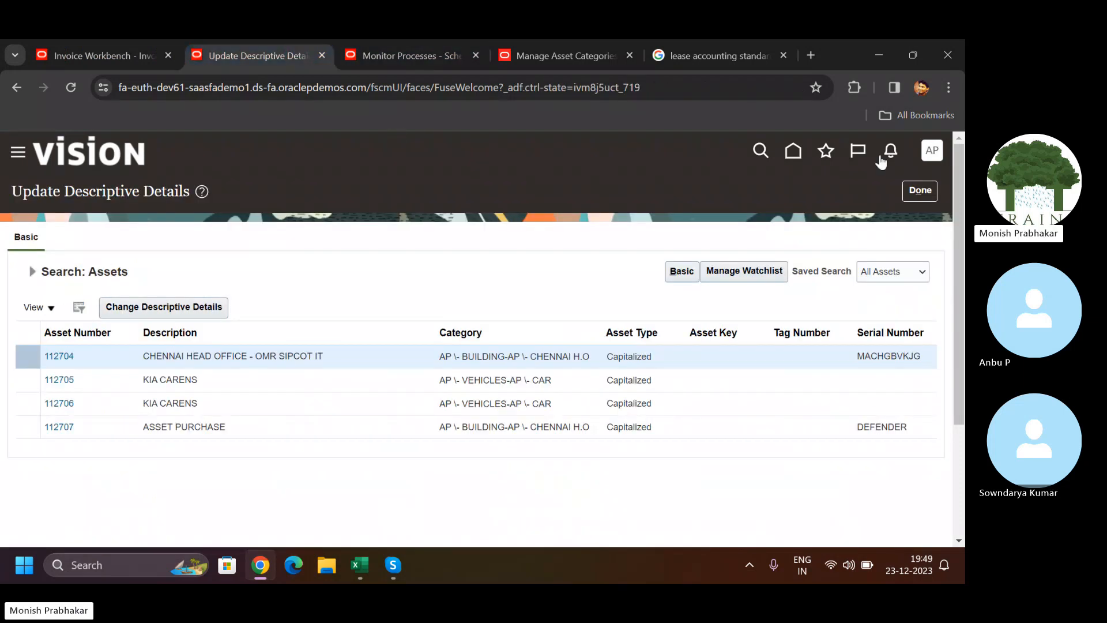
{"action": "left_click", "coordinate": [925, 199]}
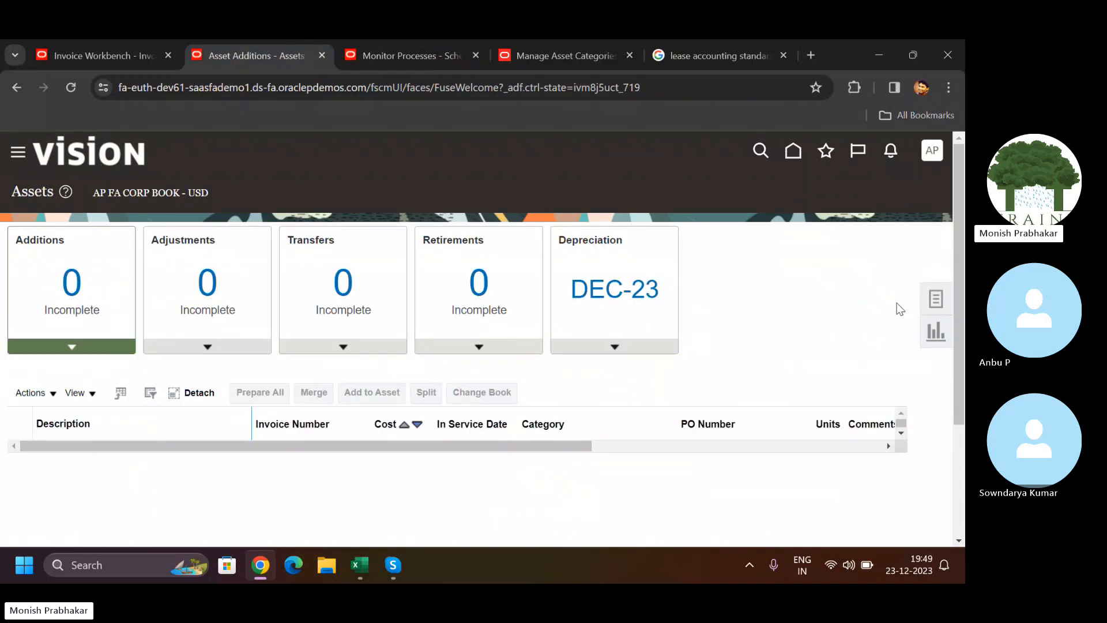
In Update Descriptive Details, advanced-search assets whose Category 'Does not contain' 0
{"action": "left_click", "coordinate": [926, 299]}
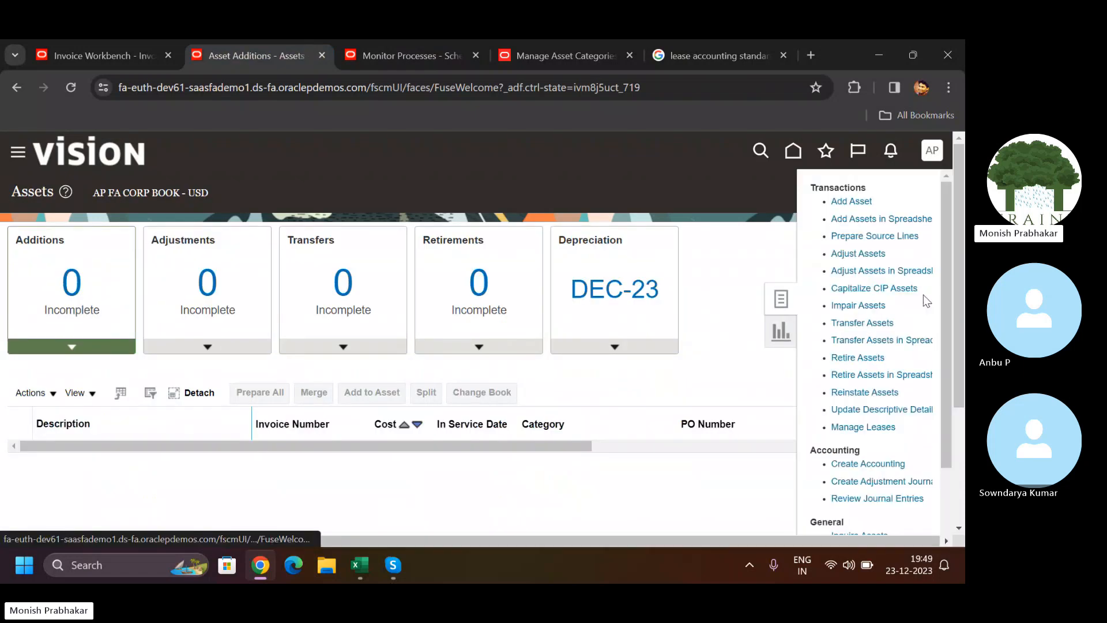
{"action": "left_click", "coordinate": [870, 409]}
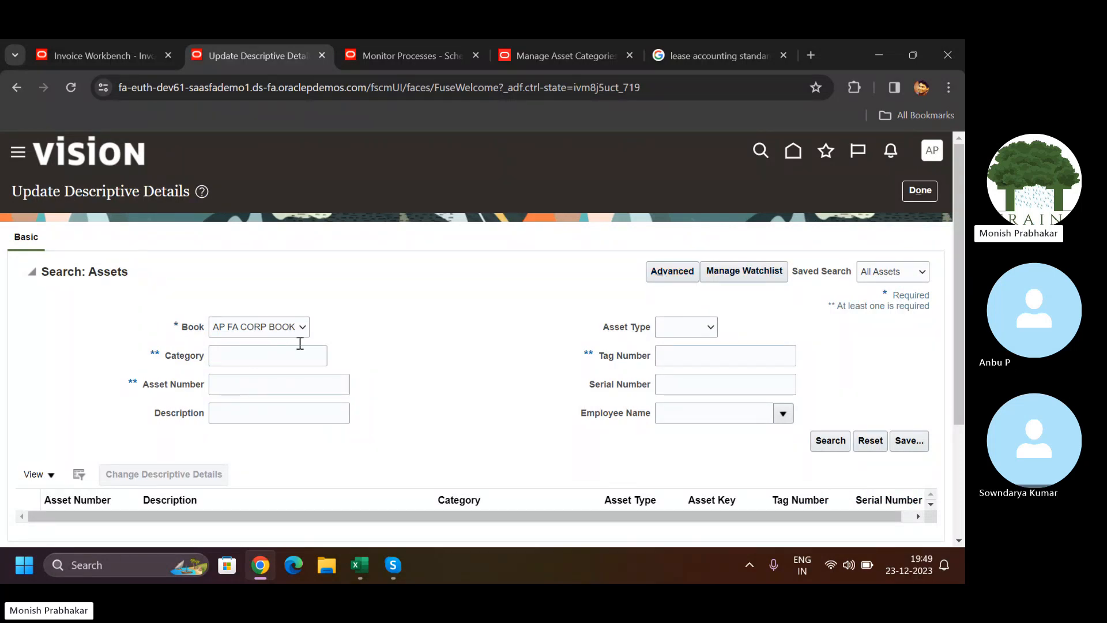
{"action": "left_click", "coordinate": [659, 268]}
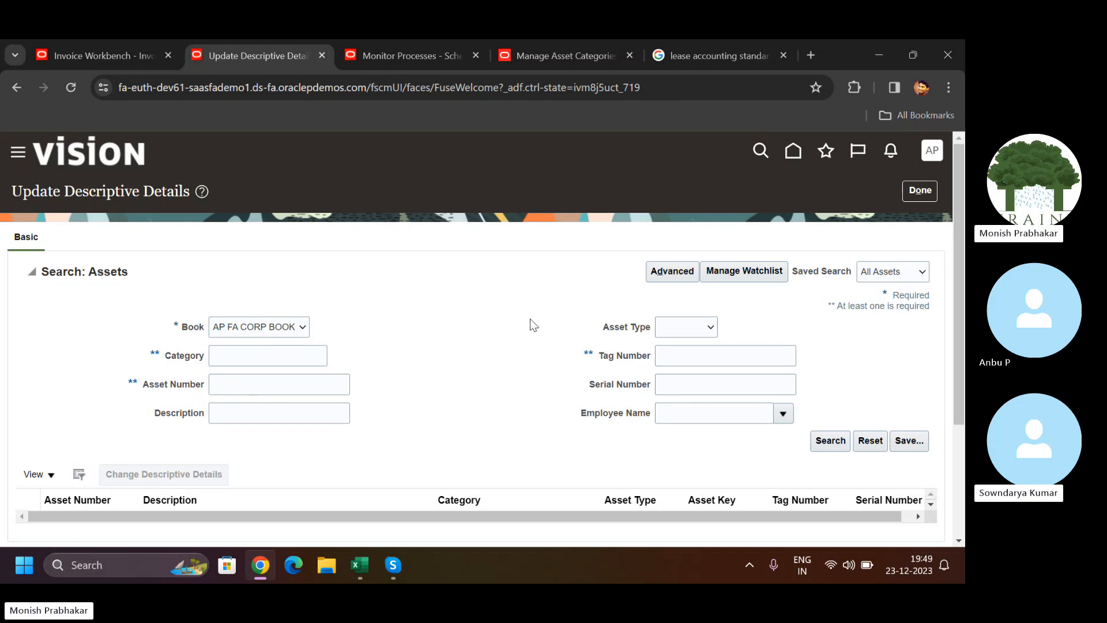
{"action": "left_click", "coordinate": [220, 358]}
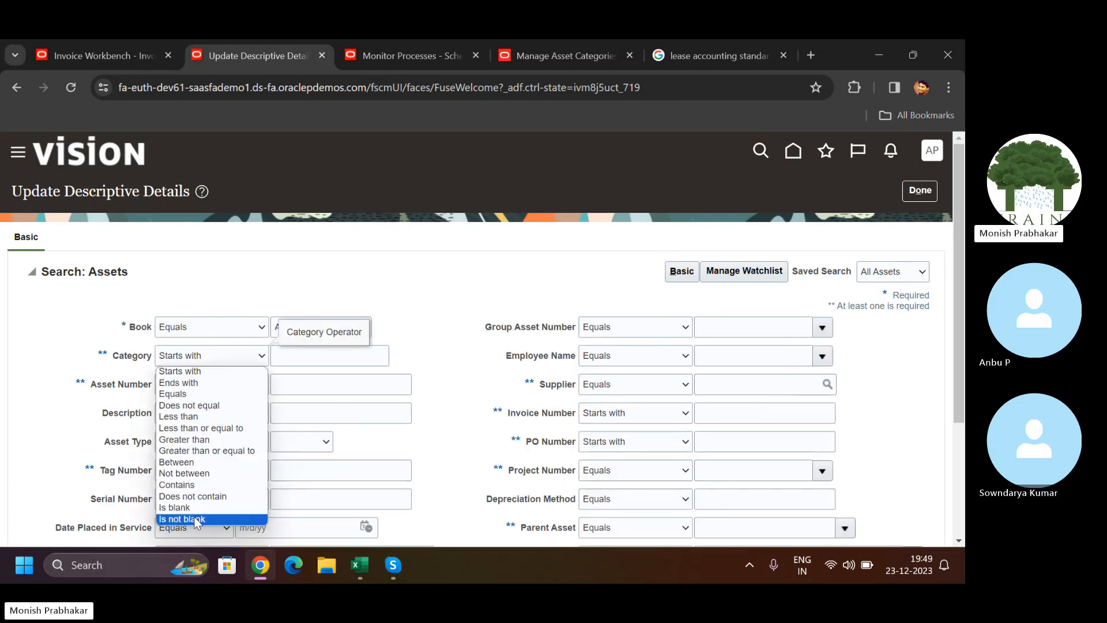
{"action": "left_click", "coordinate": [203, 499]}
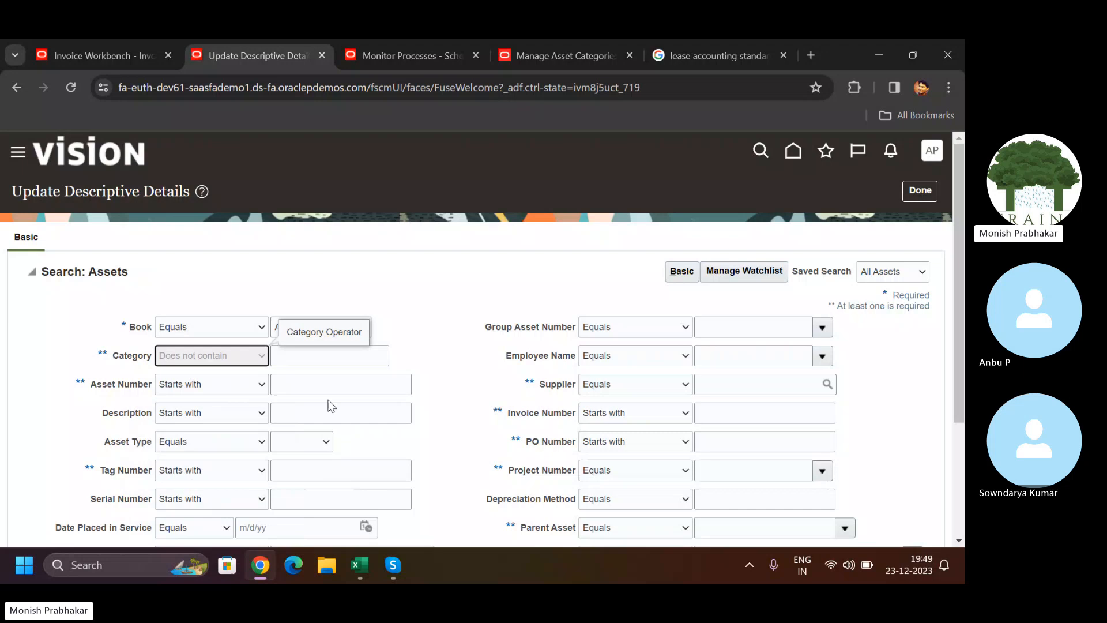
{"action": "left_click", "coordinate": [310, 363]}
{"action": "type", "text": "0"}
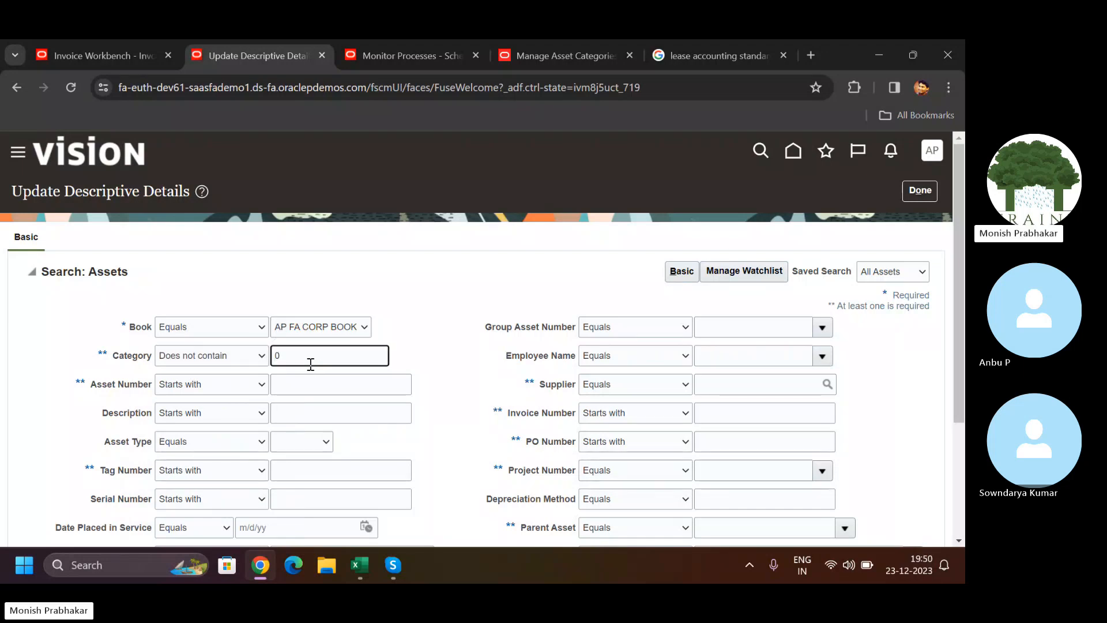
{"action": "scroll", "coordinate": [960, 274], "scroll_direction": "down", "scroll_amount": 1}
{"action": "left_click_drag", "start_coordinate": [961, 275], "coordinate": [956, 420]}
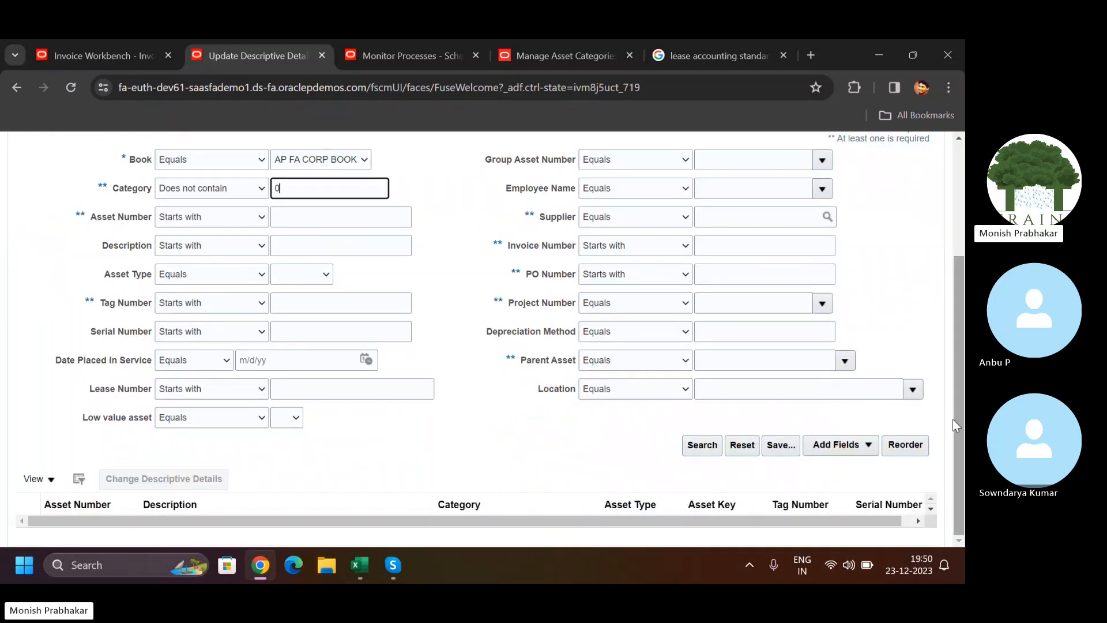
{"action": "left_click", "coordinate": [702, 447]}
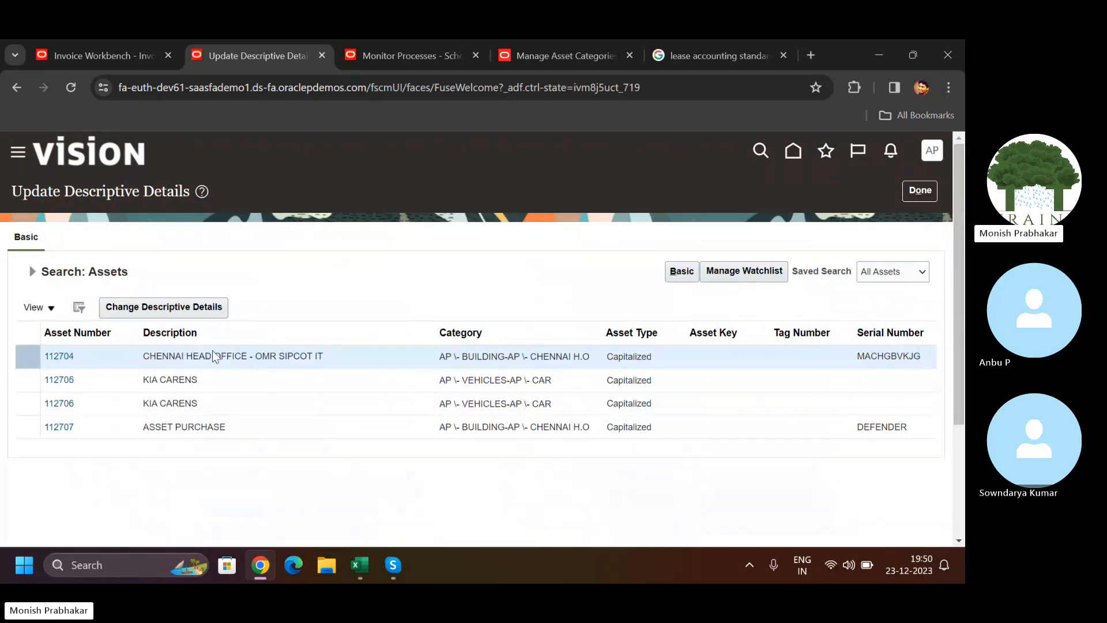
Open asset 112704's descriptive details (CHENNAI HEAD OFFICE), then mute the microphone in Skype
{"action": "left_click", "coordinate": [182, 314]}
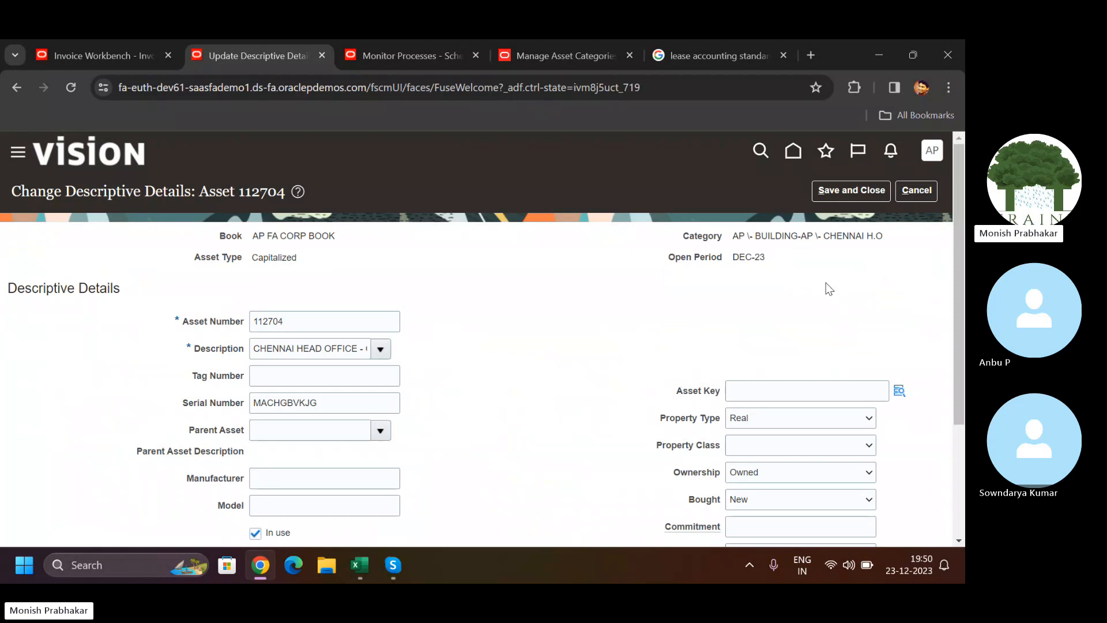
{"action": "left_click_drag", "start_coordinate": [962, 278], "coordinate": [964, 348]}
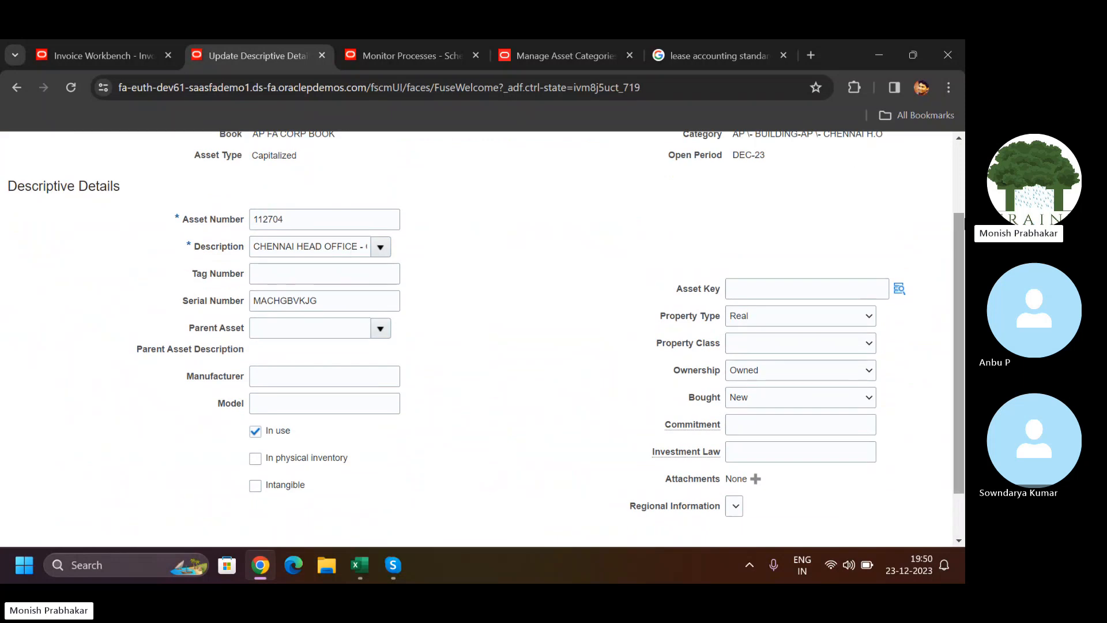
{"action": "scroll", "coordinate": [962, 192], "scroll_direction": "up", "scroll_amount": 2}
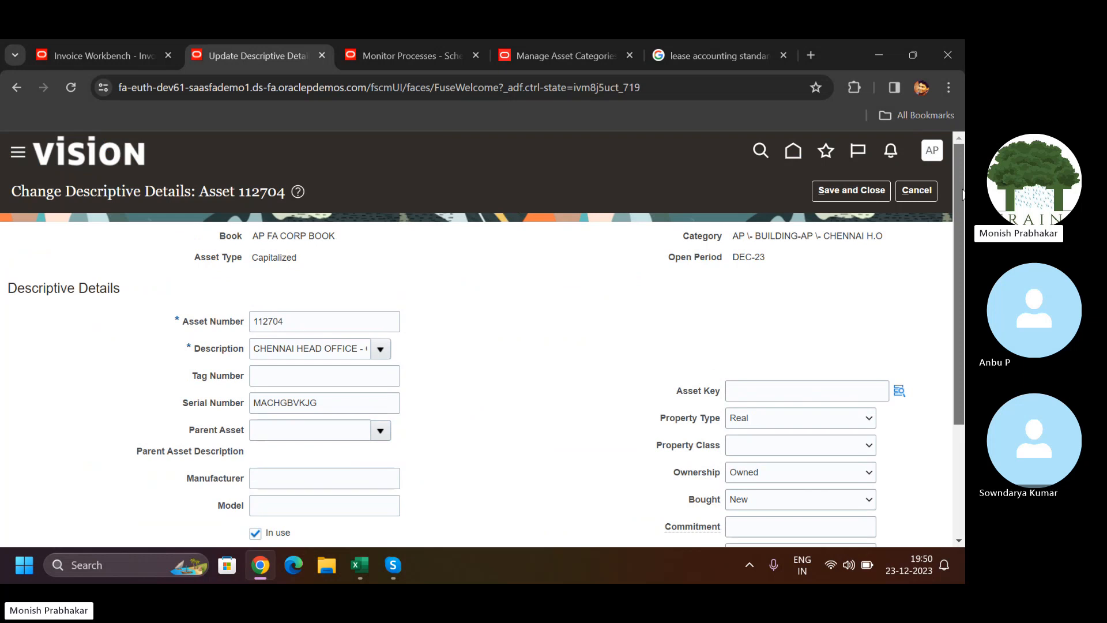
{"action": "scroll", "coordinate": [963, 195], "scroll_direction": "down", "scroll_amount": 3}
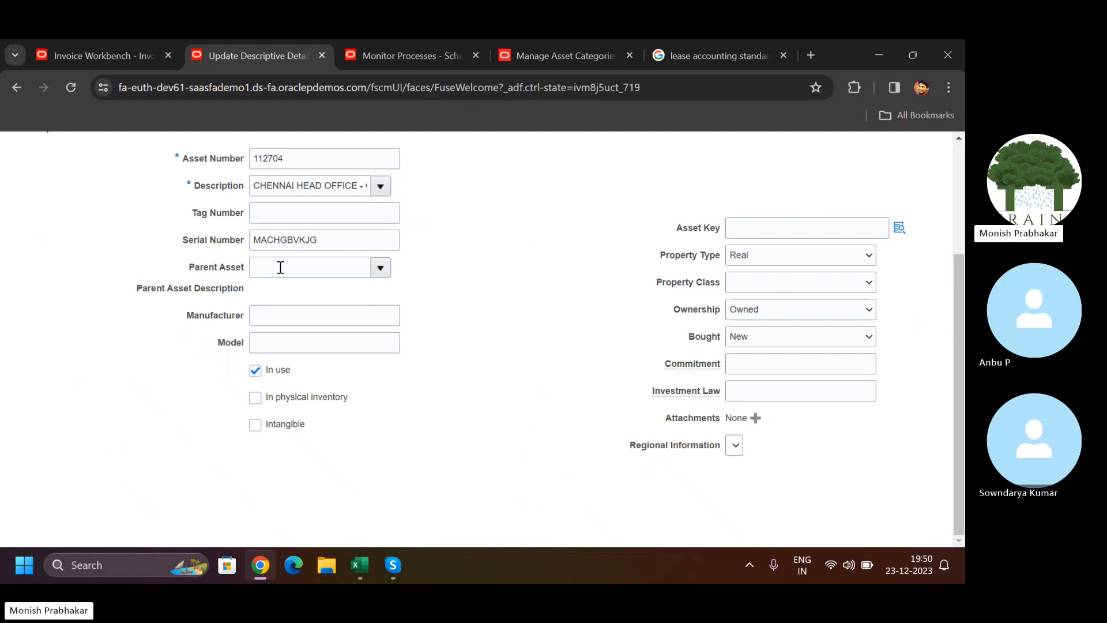
{"action": "left_click", "coordinate": [383, 560]}
{"action": "left_click", "coordinate": [433, 528]}
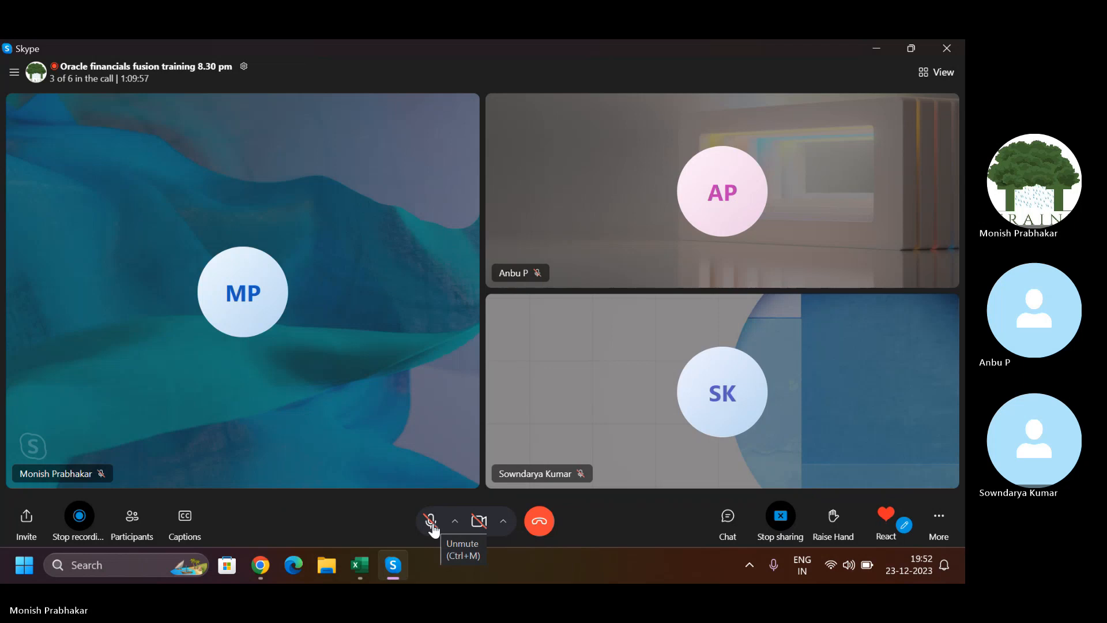
Unmute the Skype microphone and bring asset 112704's Update Descriptive Details page back to the front
{"action": "left_click", "coordinate": [430, 521]}
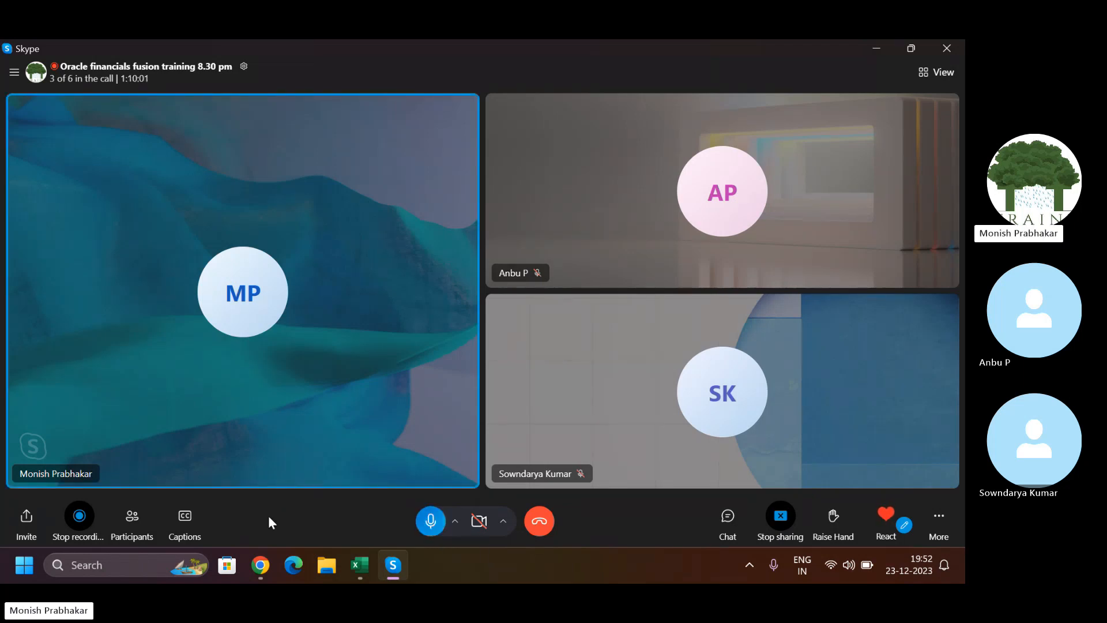
{"action": "left_click", "coordinate": [260, 564]}
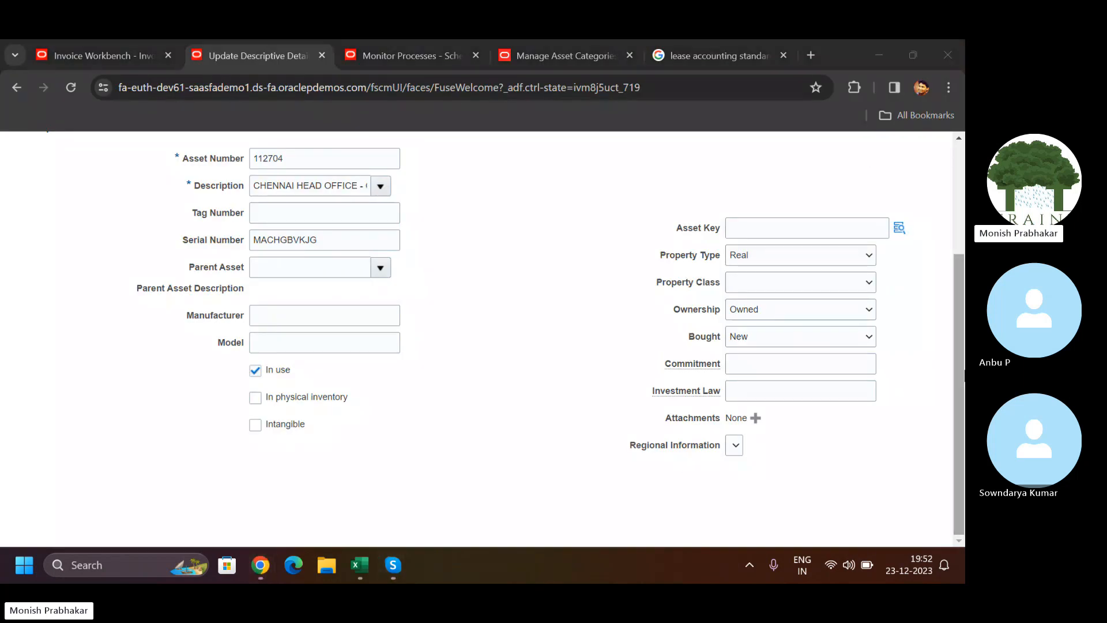
Replace asset 112704's description with CHENNAI and close the description search dialog
{"action": "mouse_move", "coordinate": [961, 348]}
{"action": "left_mouse_down"}
{"action": "mouse_move", "coordinate": [963, 252]}
{"action": "mouse_move", "coordinate": [964, 349]}
{"action": "left_mouse_up"}
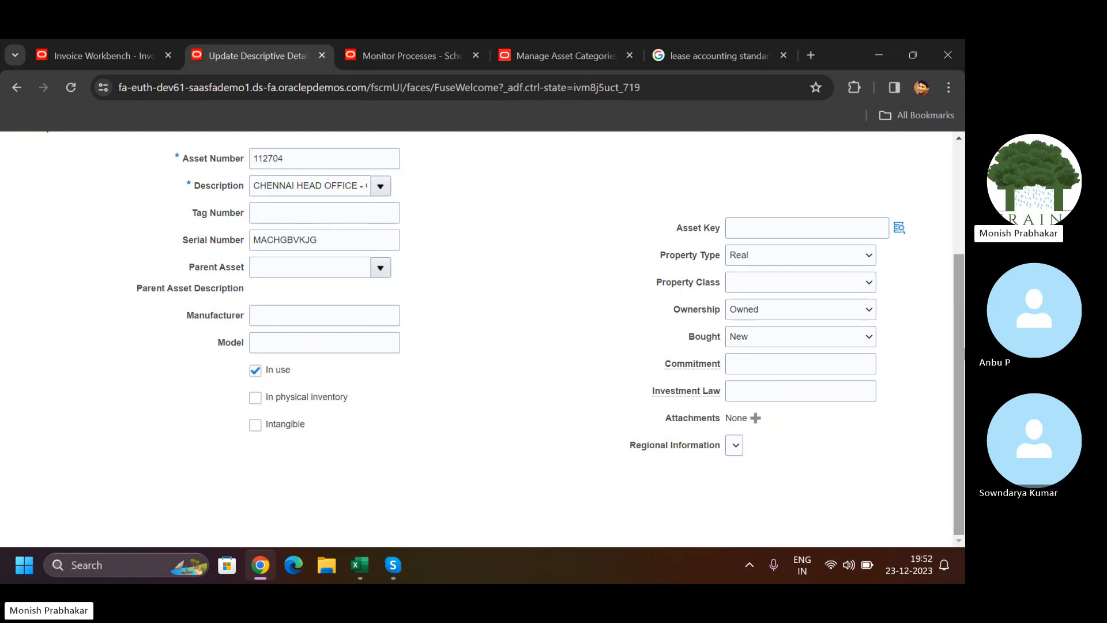
{"action": "triple_click", "coordinate": [260, 186]}
{"action": "type", "text": "C"}
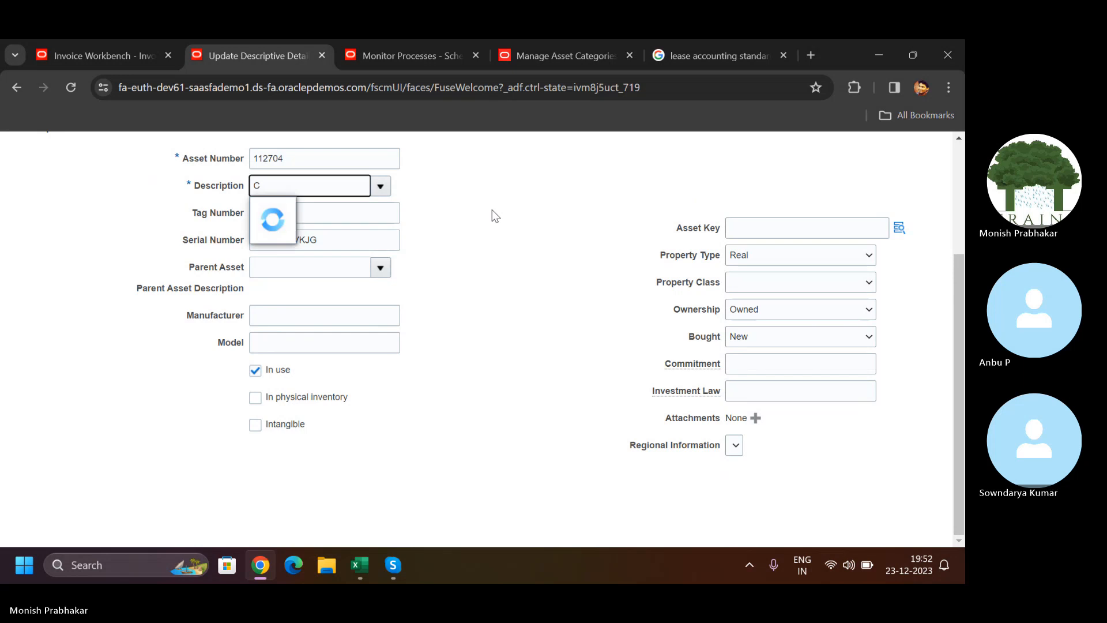
{"action": "type", "text": "HENNAI"}
{"action": "key", "text": "Tab"}
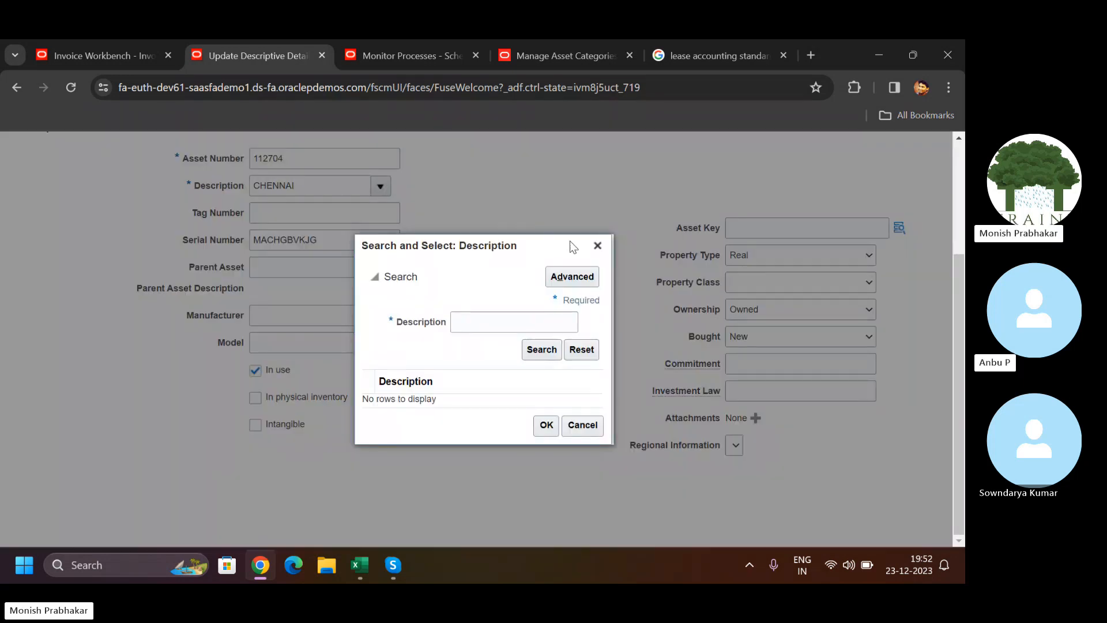
{"action": "left_click", "coordinate": [597, 246]}
Step through the Tag Number, Serial Number and Manufacturer fields and scroll back to the top
{"action": "left_click", "coordinate": [310, 214]}
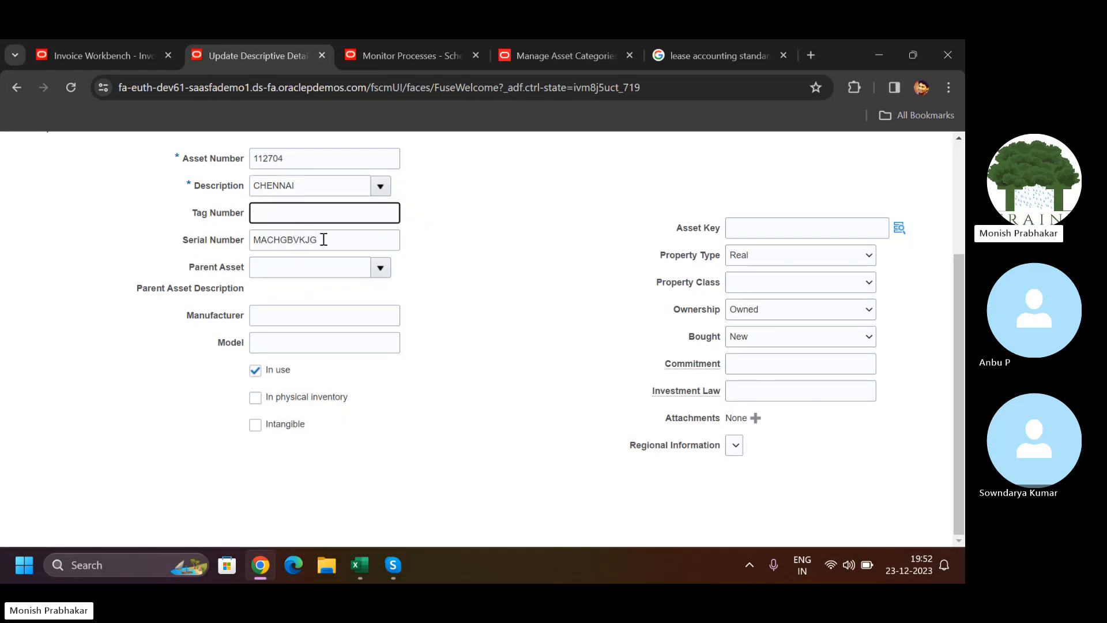
{"action": "left_click", "coordinate": [323, 239]}
{"action": "left_click", "coordinate": [304, 313]}
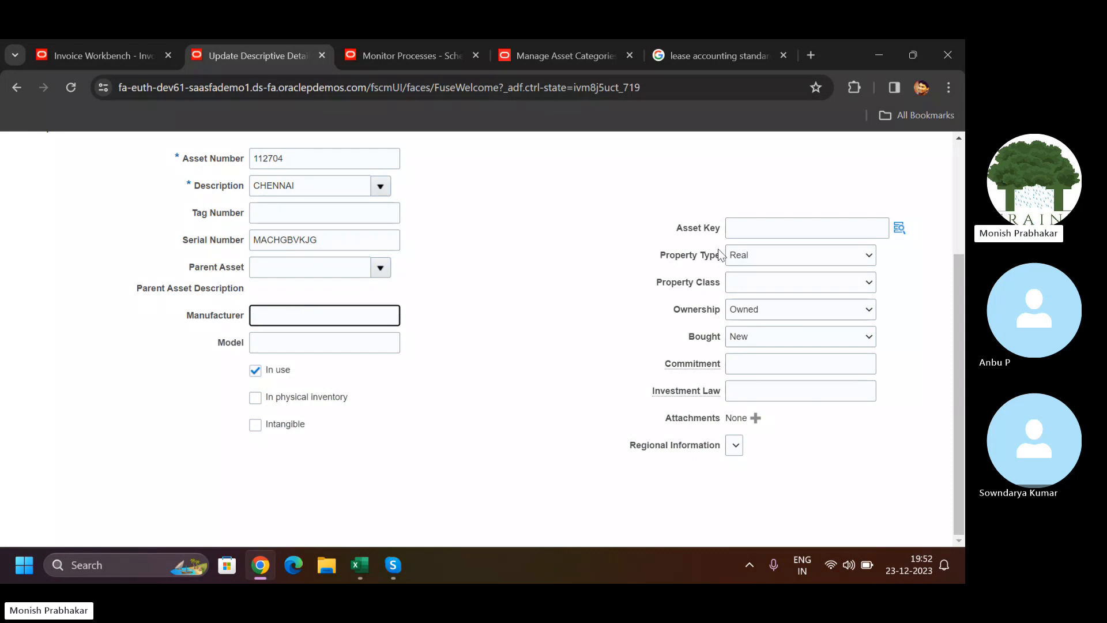
{"action": "scroll", "coordinate": [960, 408], "scroll_direction": "up", "scroll_amount": 3}
{"action": "scroll", "coordinate": [959, 409], "scroll_direction": "down", "scroll_amount": 3}
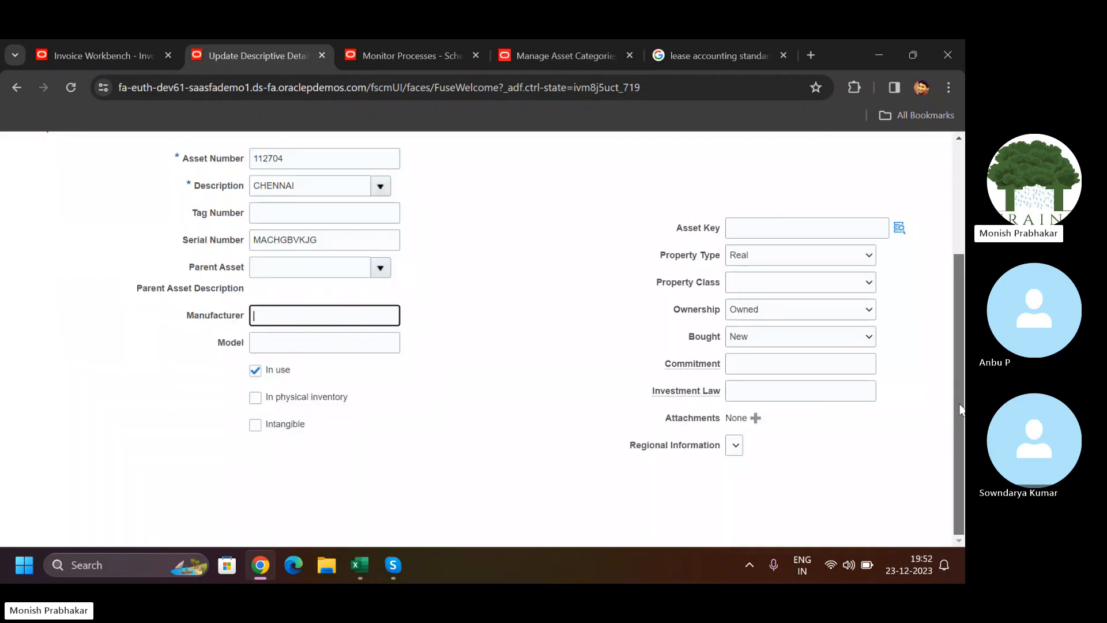
{"action": "scroll", "coordinate": [959, 409], "scroll_direction": "up", "scroll_amount": 3}
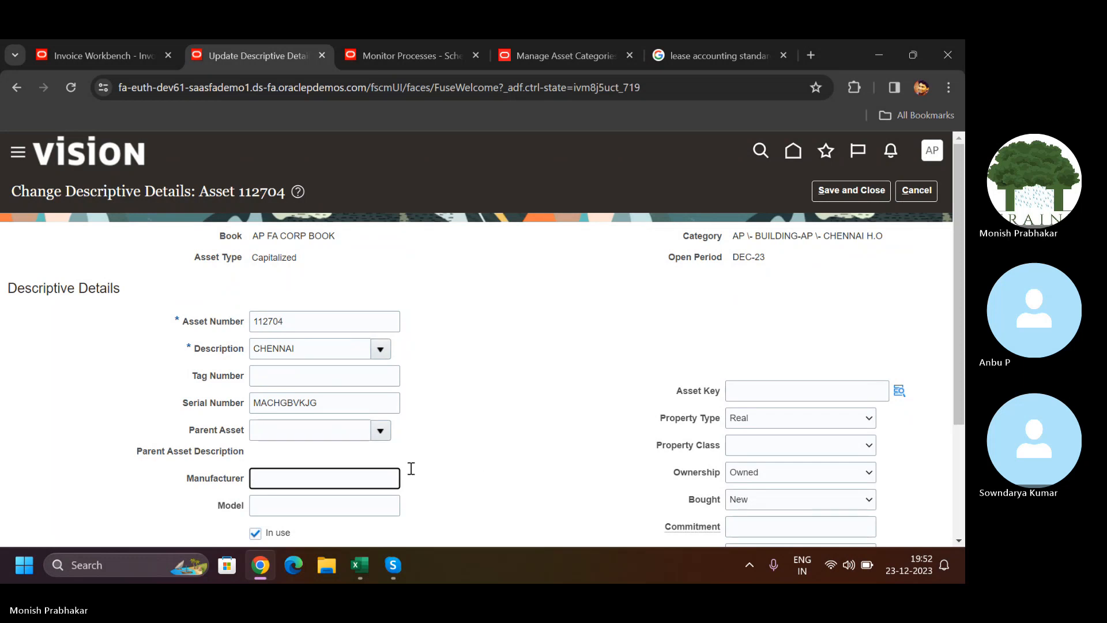
{"action": "left_click", "coordinate": [394, 566]}
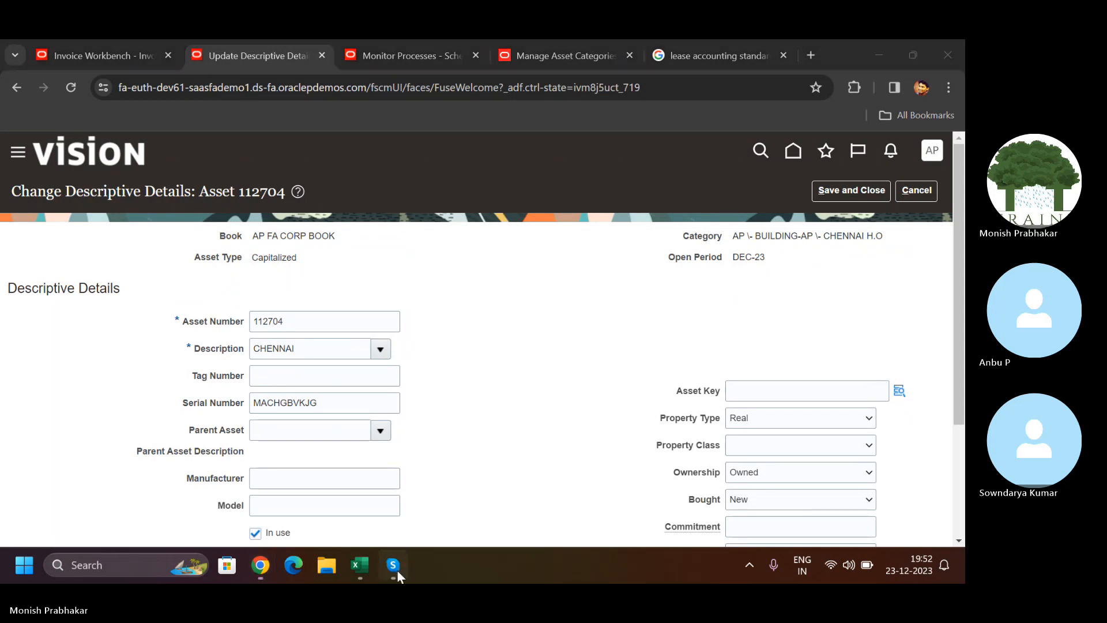
Mute the Skype microphone, then unmute it again to speak
{"action": "left_click", "coordinate": [438, 523]}
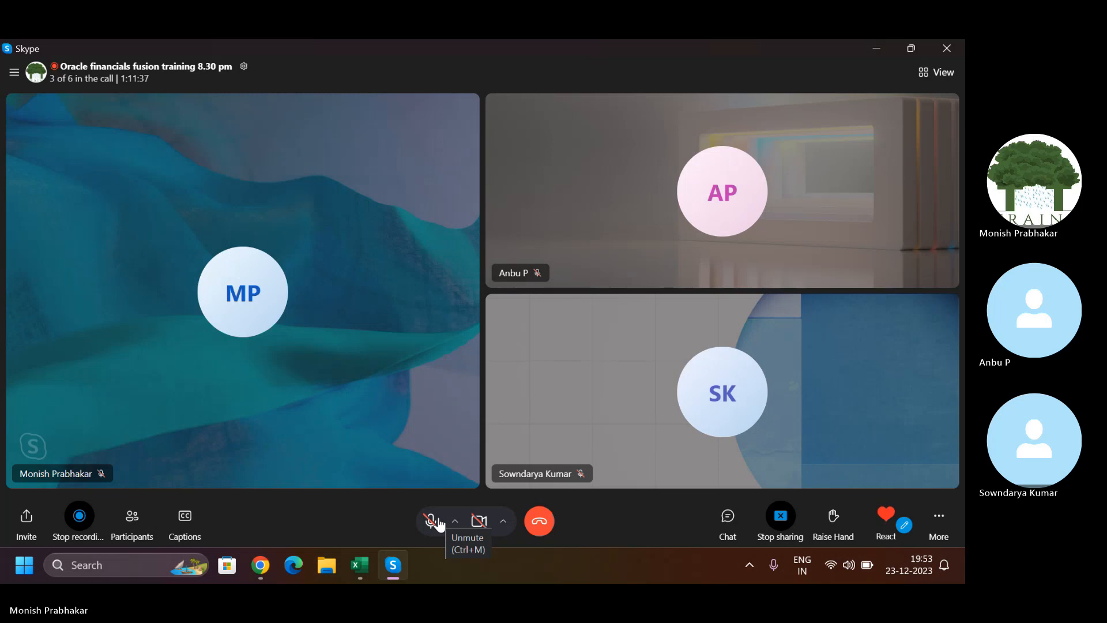
{"action": "left_click", "coordinate": [438, 522]}
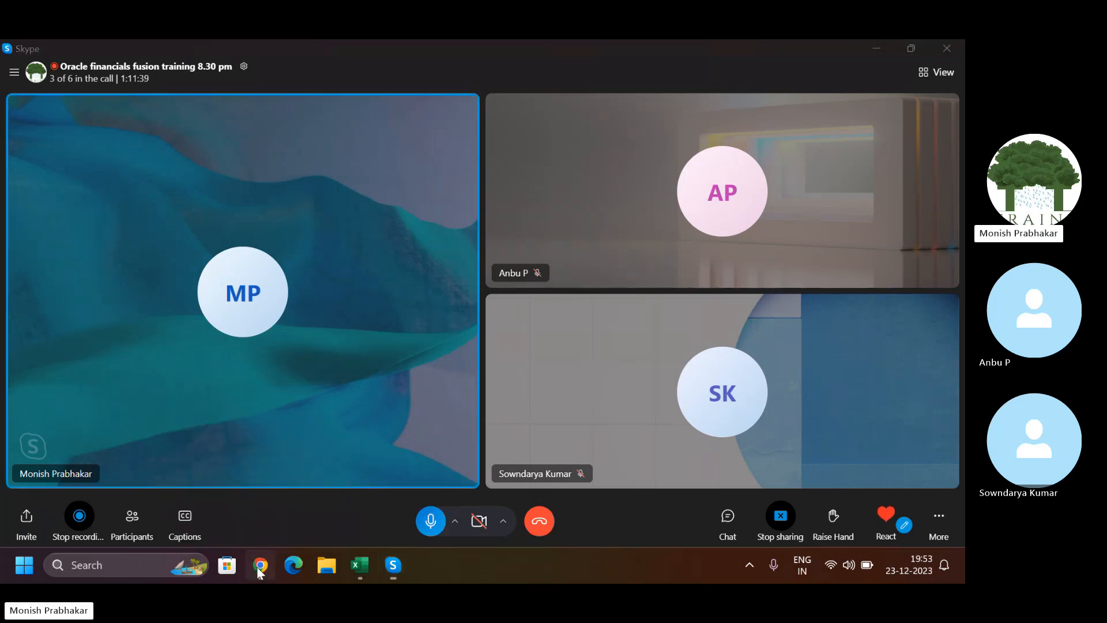
Refresh Monitor Processes and select the Create Mass Additions process to check it
{"action": "left_click", "coordinate": [259, 566]}
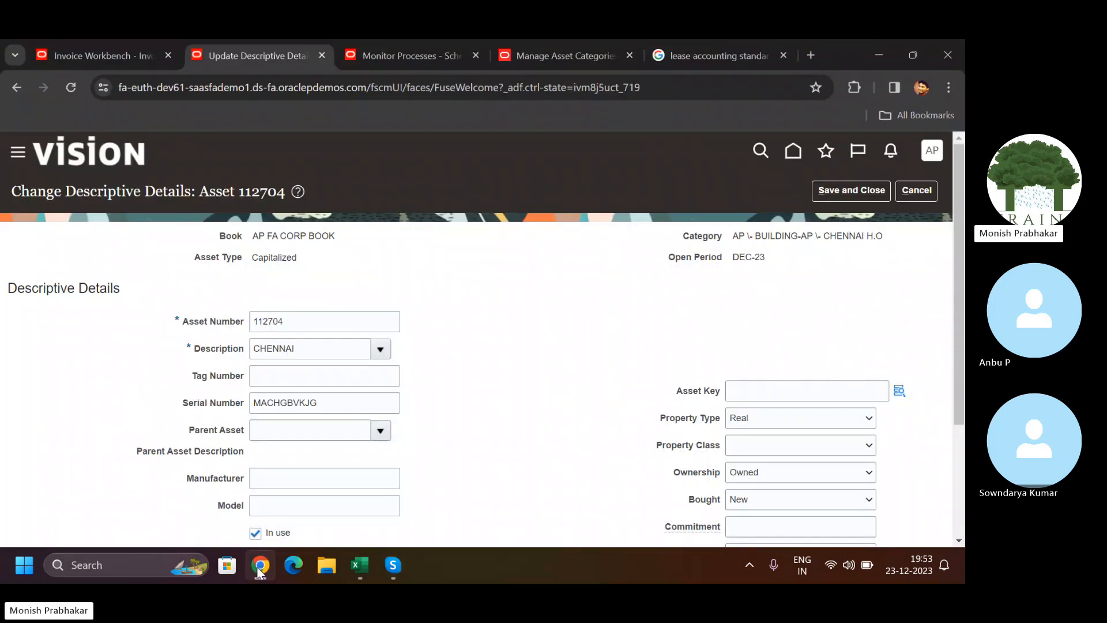
{"action": "key", "text": "ctrl+Tab"}
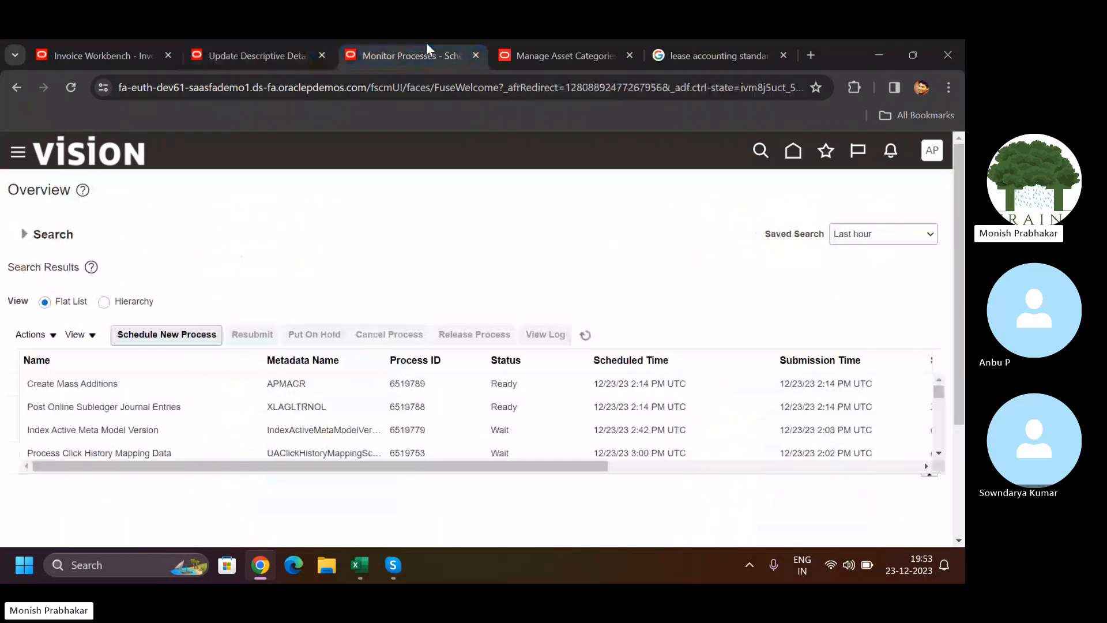
{"action": "left_click", "coordinate": [585, 335]}
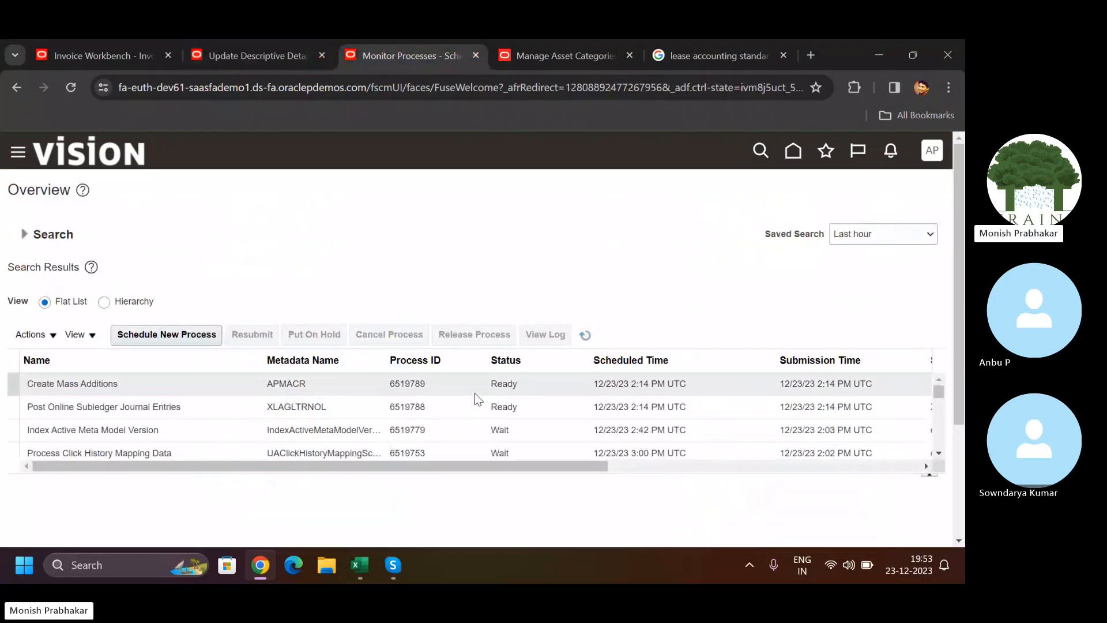
{"action": "left_click", "coordinate": [507, 394]}
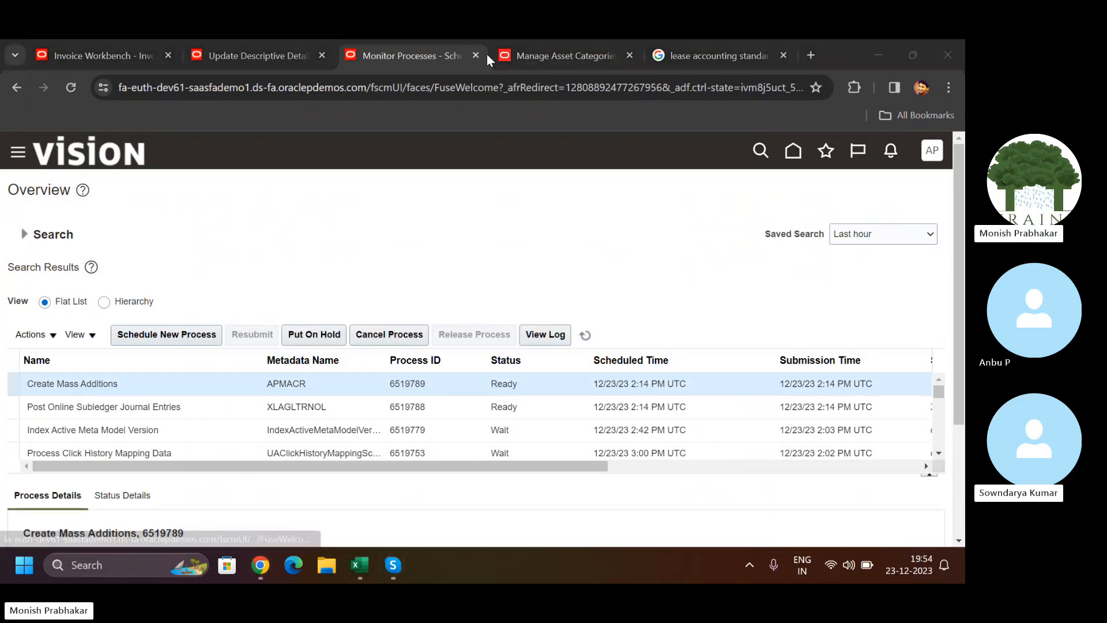
Cancel the unsaved descriptive details edit and bring up the Training Board workbook
{"action": "left_click", "coordinate": [319, 46]}
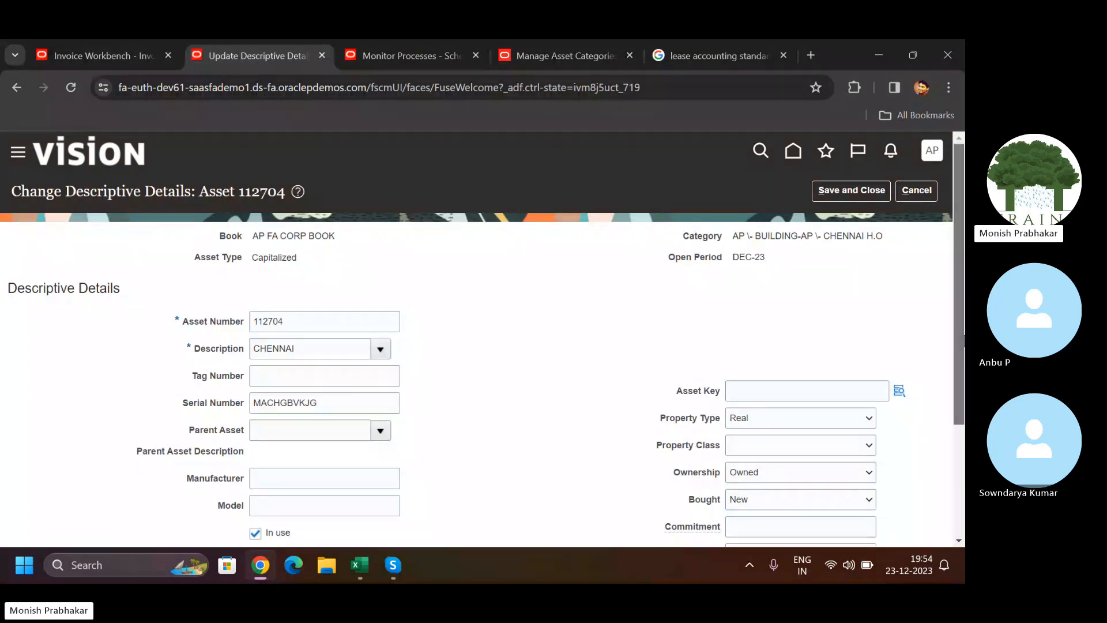
{"action": "left_click", "coordinate": [916, 190]}
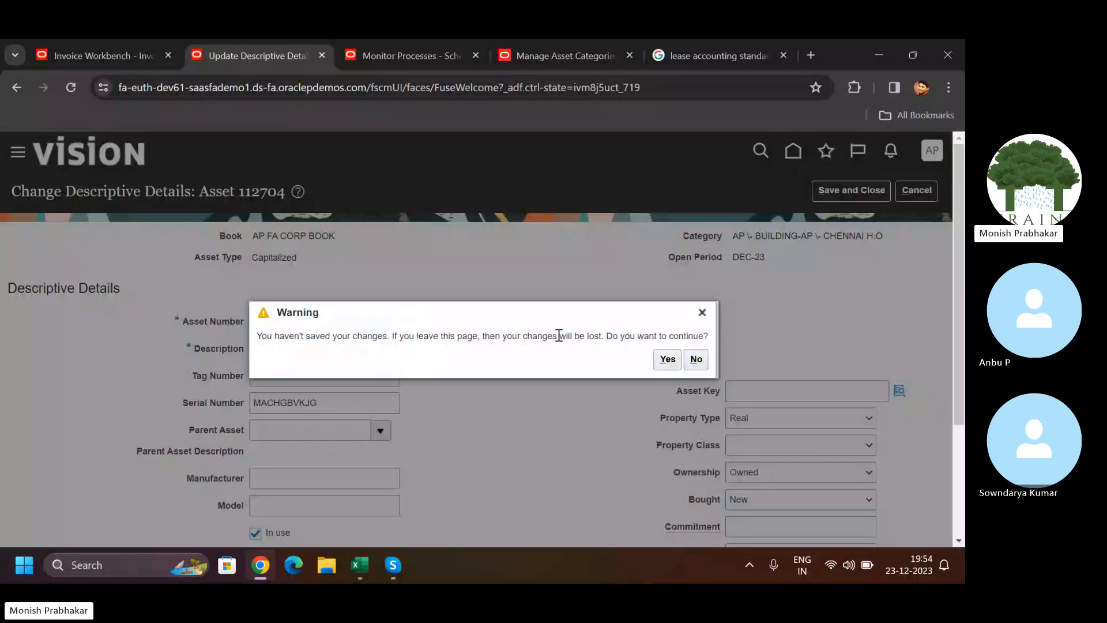
{"action": "left_click", "coordinate": [360, 566]}
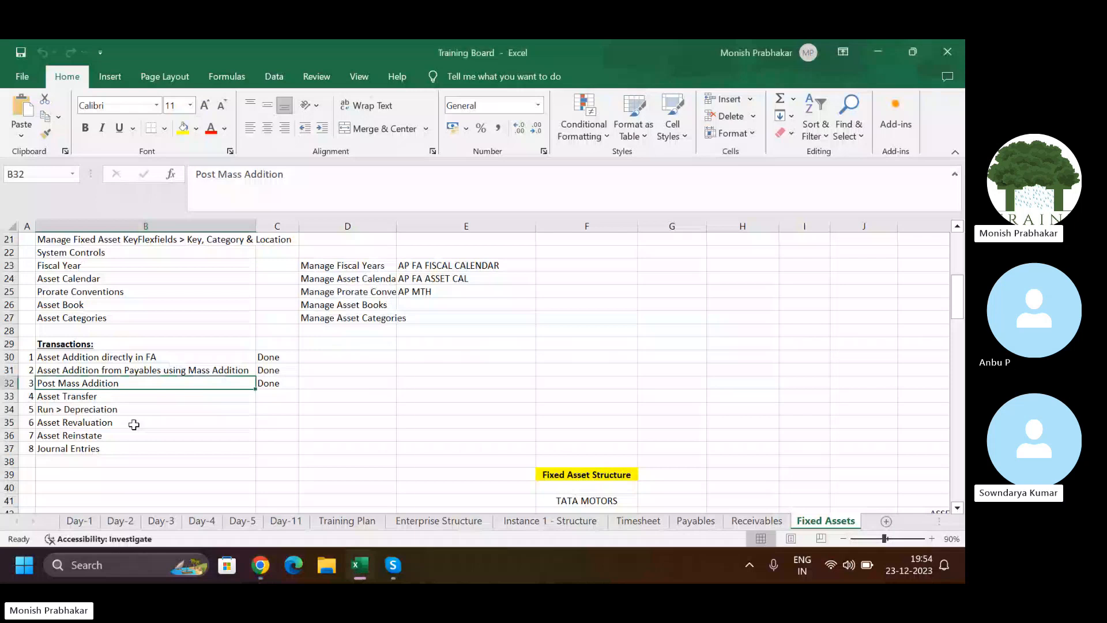
Insert a blank row at row 35 and renumber the transactions from there as 6 to 9
{"action": "left_click", "coordinate": [134, 424]}
{"action": "key", "text": "shift+space"}
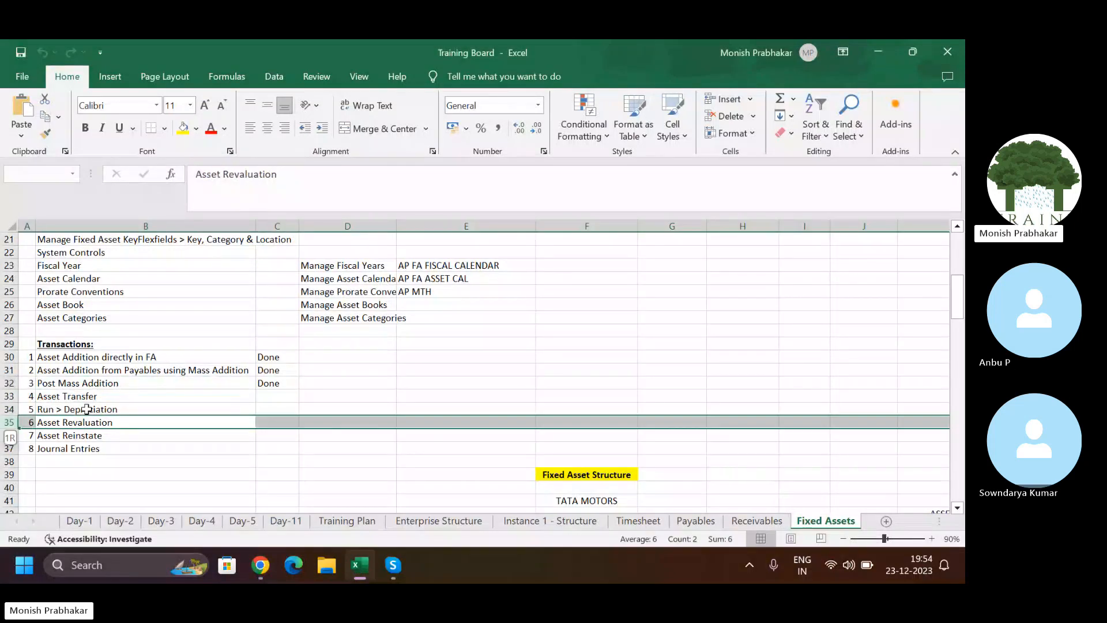
{"action": "key", "text": "ctrl+shift+plus"}
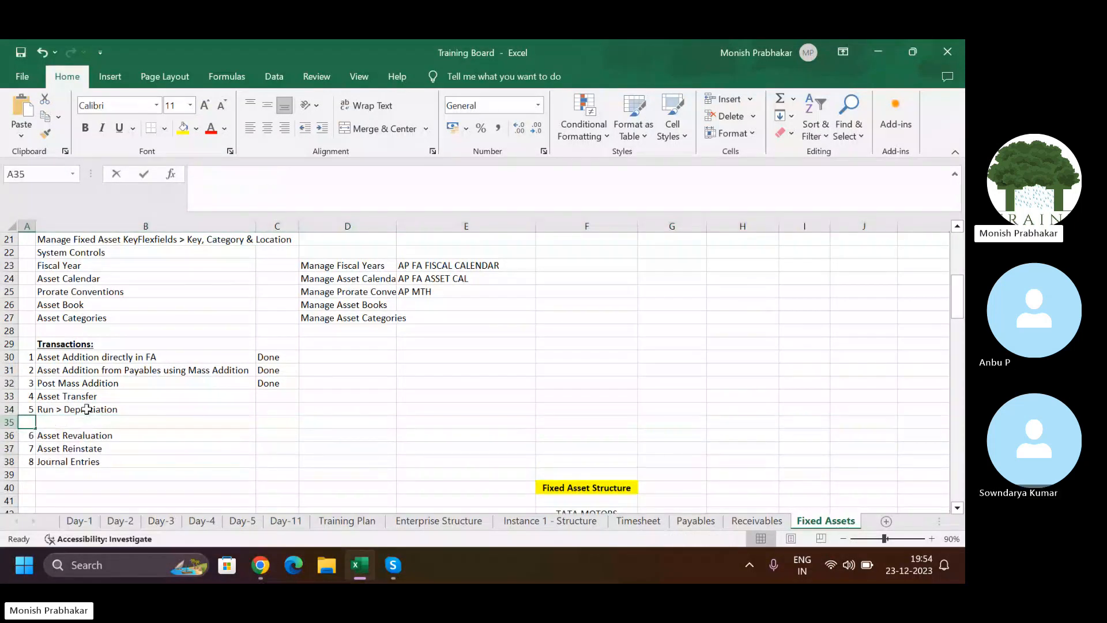
{"action": "type", "text": "6"}
{"action": "key", "text": "Return"}
{"action": "type", "text": "7"}
{"action": "key", "text": "Return"}
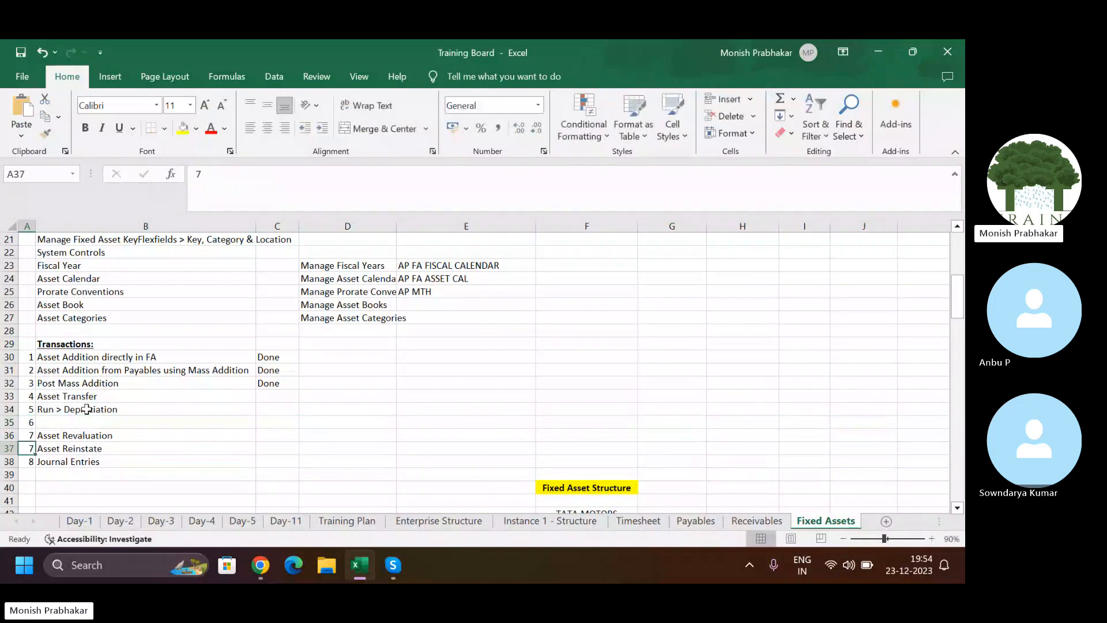
{"action": "type", "text": "8"}
{"action": "key", "text": "Return"}
{"action": "type", "text": "9"}
{"action": "key", "text": "Return"}
Enter 'Update Descriptive Details' in B35 and 'Done' in C35
{"action": "key", "text": "Up"}
{"action": "key", "text": "Up"}
{"action": "key", "text": "Up"}
{"action": "key", "text": "Up"}
{"action": "key", "text": "Right"}
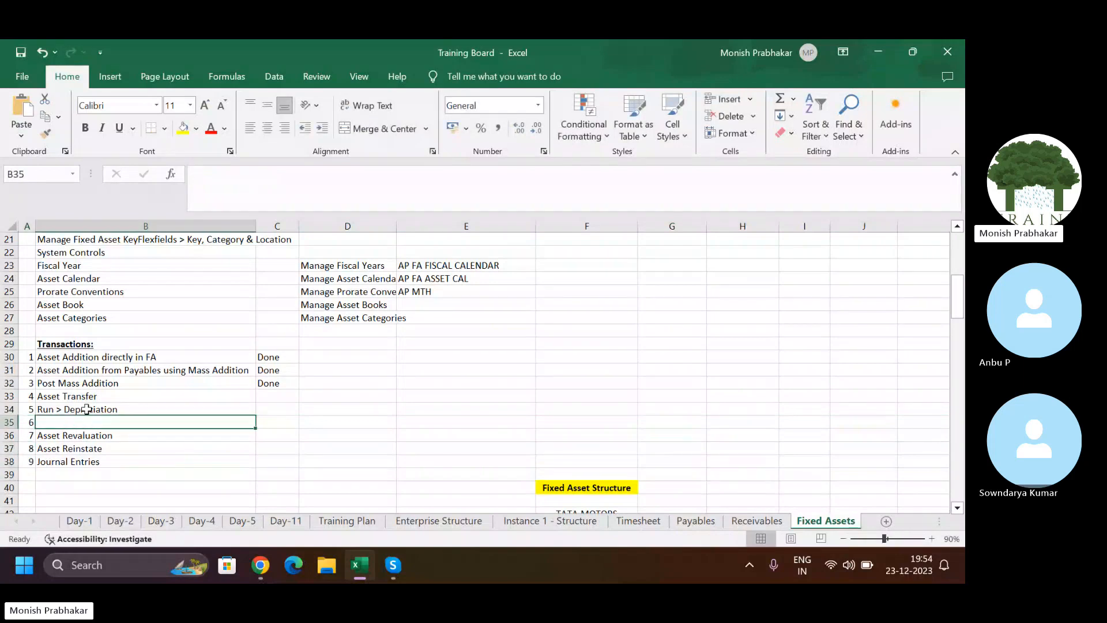
{"action": "key", "text": "Caps_Lock"}
{"action": "key", "text": "Caps_Lock"}
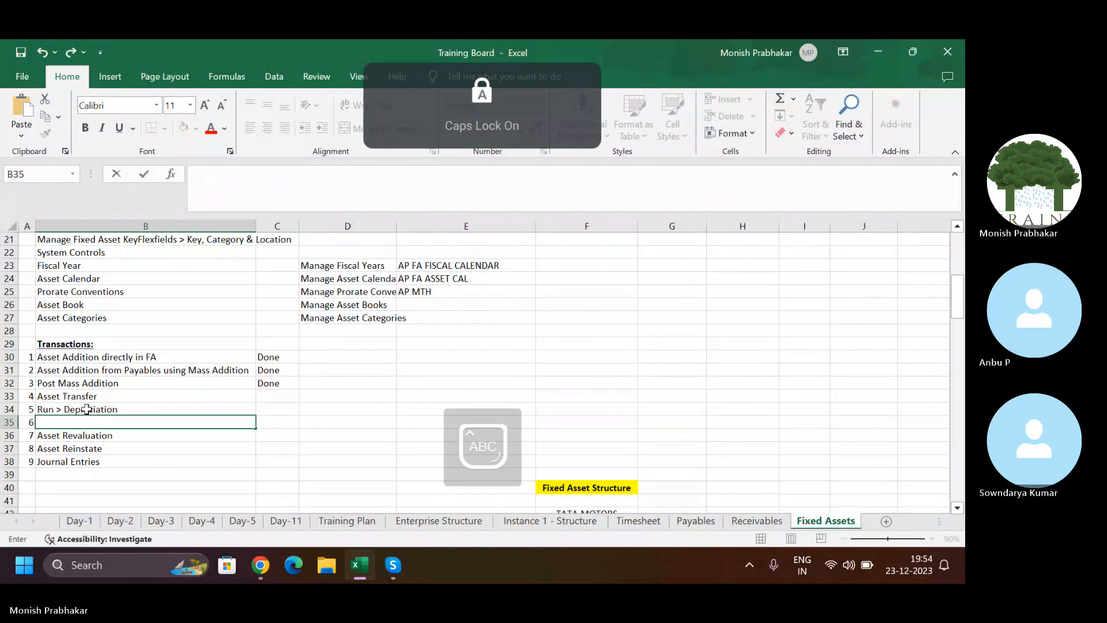
{"action": "type", "text": "Update De"}
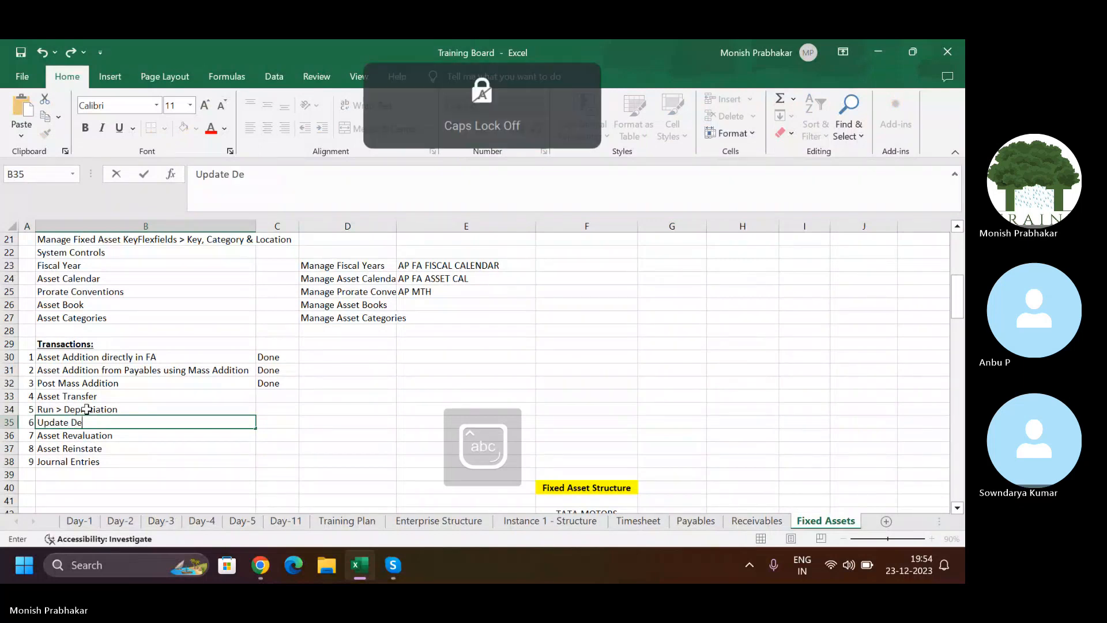
{"action": "type", "text": "scriptive"}
{"action": "key", "text": "Caps_Lock"}
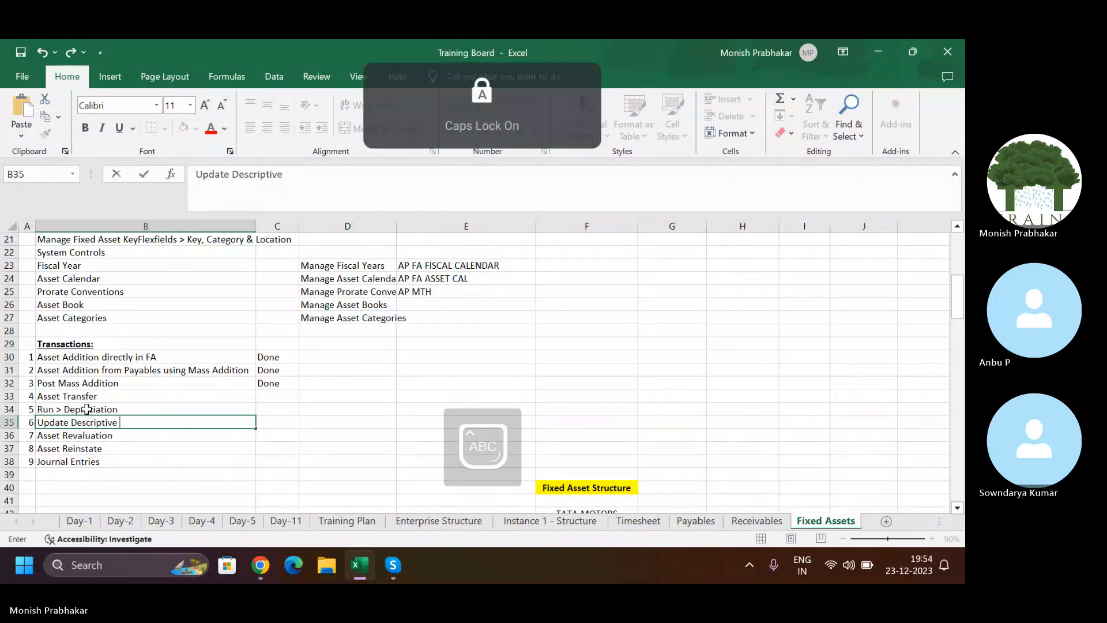
{"action": "type", "text": "D"}
{"action": "key", "text": "Caps_Lock"}
{"action": "type", "text": "etails"}
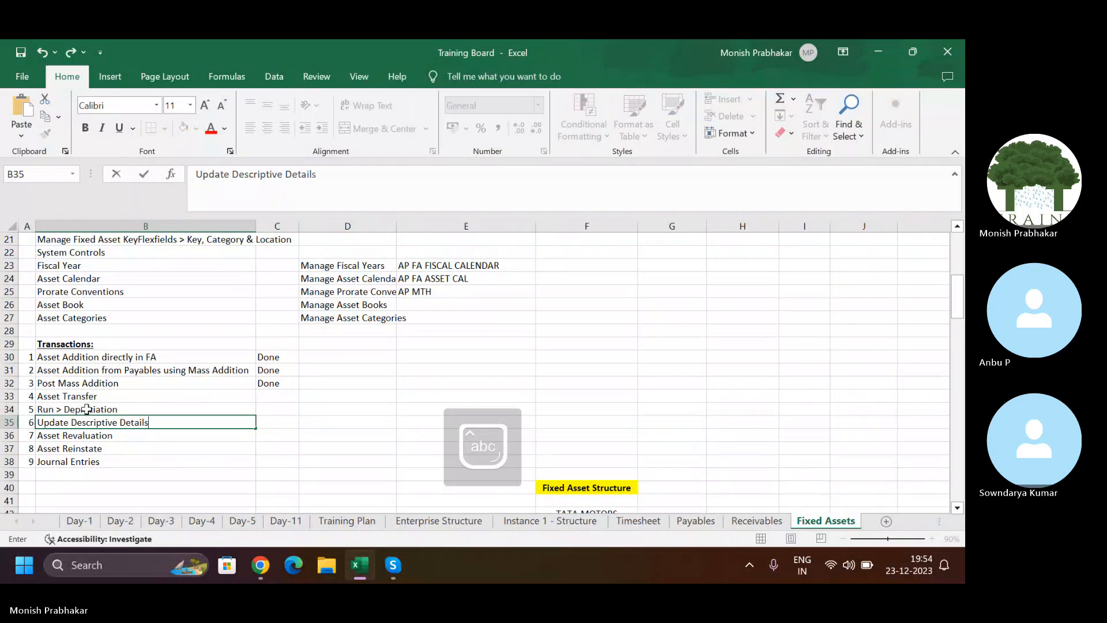
{"action": "key", "text": "Tab"}
{"action": "key", "text": "Caps_Lock"}
{"action": "type", "text": "D"}
{"action": "key", "text": "Caps_Lock"}
{"action": "type", "text": "one"}
{"action": "key", "text": "Return"}
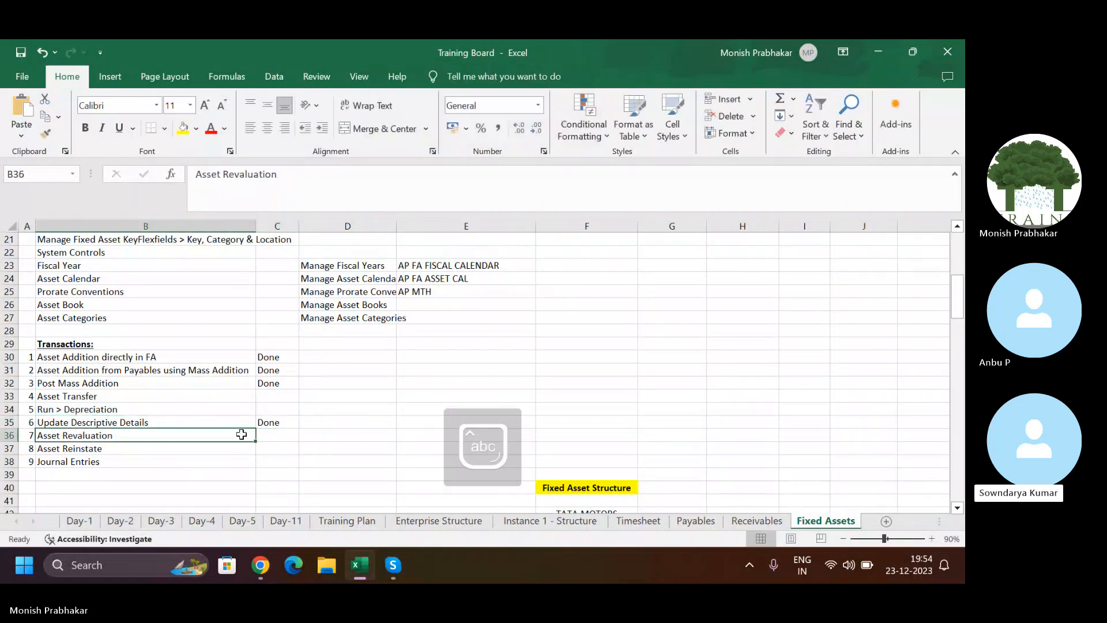
Return to the Assets landing page and open the Prepare Source Lines task
{"action": "left_click", "coordinate": [261, 566]}
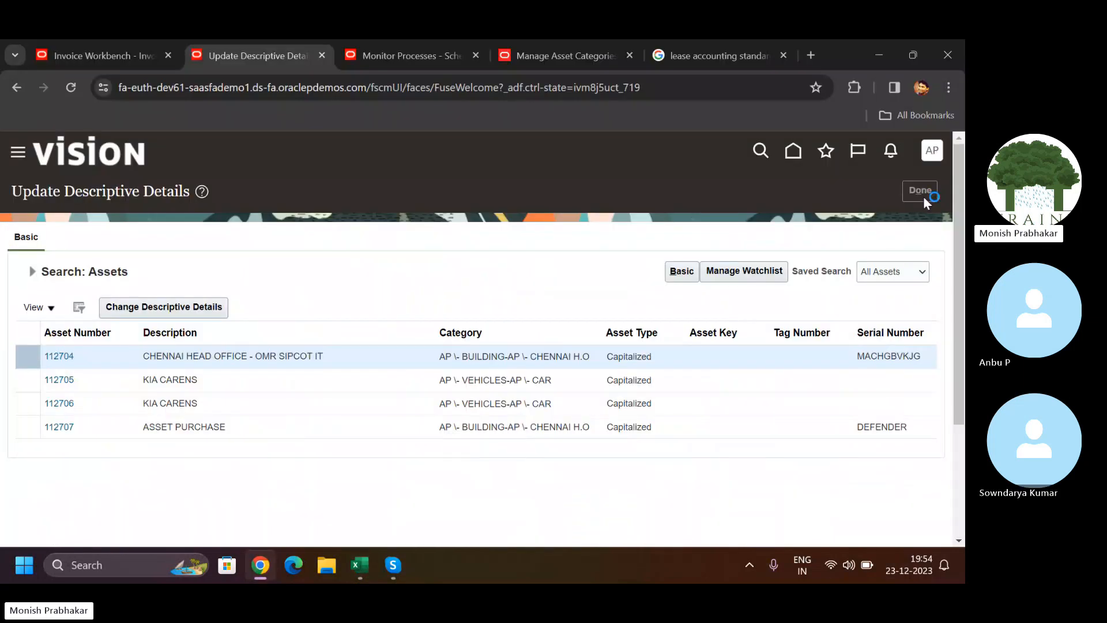
{"action": "left_click", "coordinate": [922, 190]}
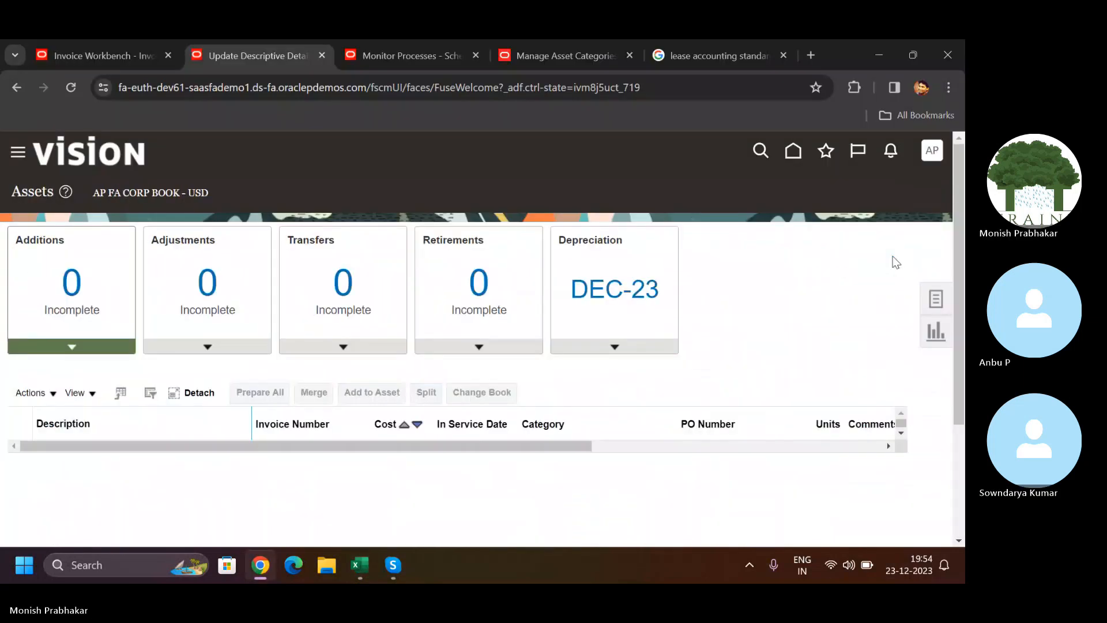
{"action": "left_click", "coordinate": [937, 300]}
{"action": "left_click", "coordinate": [866, 237]}
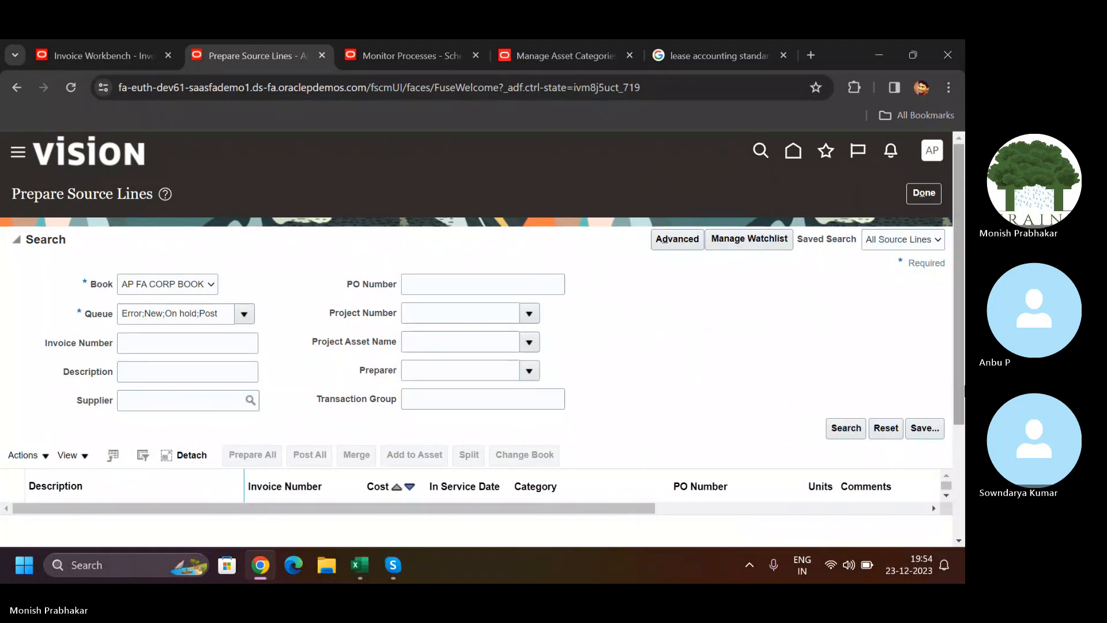
Search source lines with Queue set to All, then expand the search criteria again
{"action": "scroll", "coordinate": [476, 339], "scroll_direction": "down", "scroll_amount": 1}
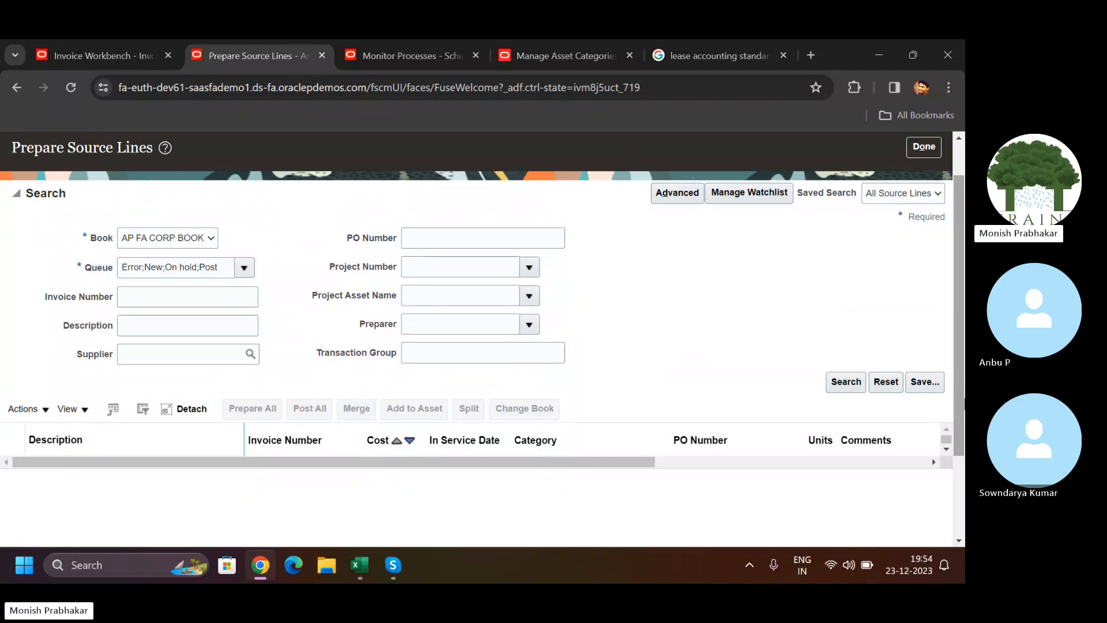
{"action": "left_click", "coordinate": [244, 267]}
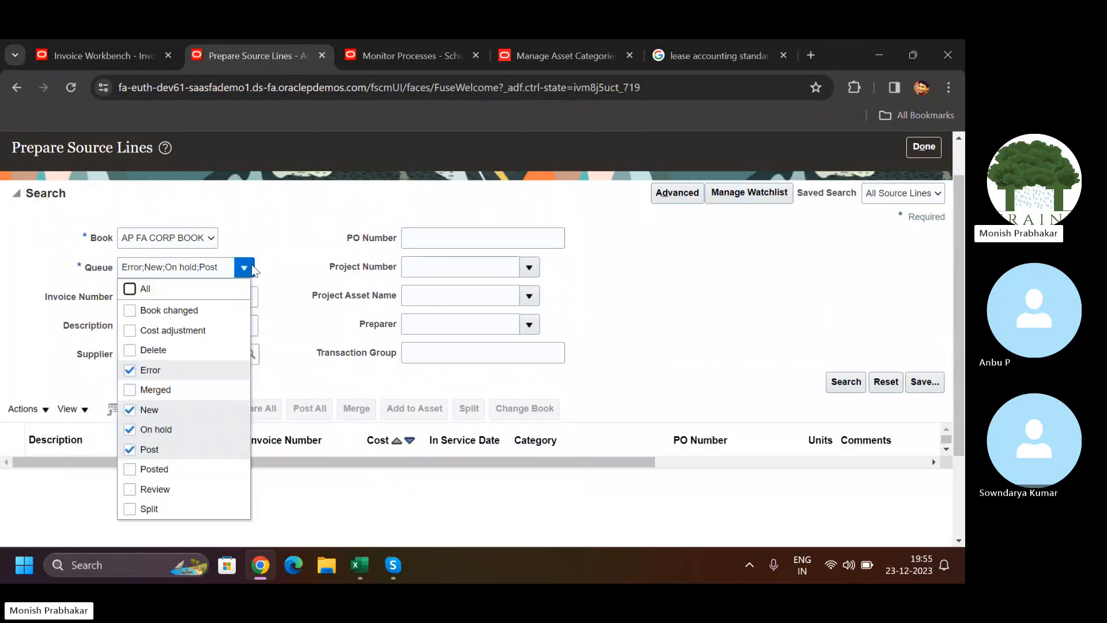
{"action": "left_click", "coordinate": [129, 289]}
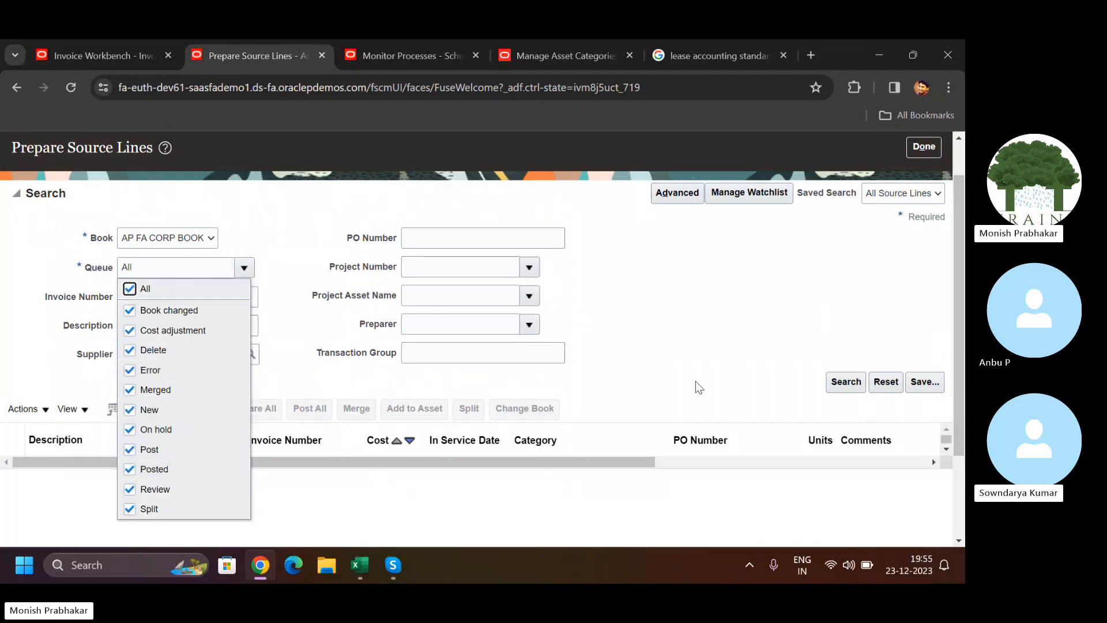
{"action": "left_click", "coordinate": [843, 381]}
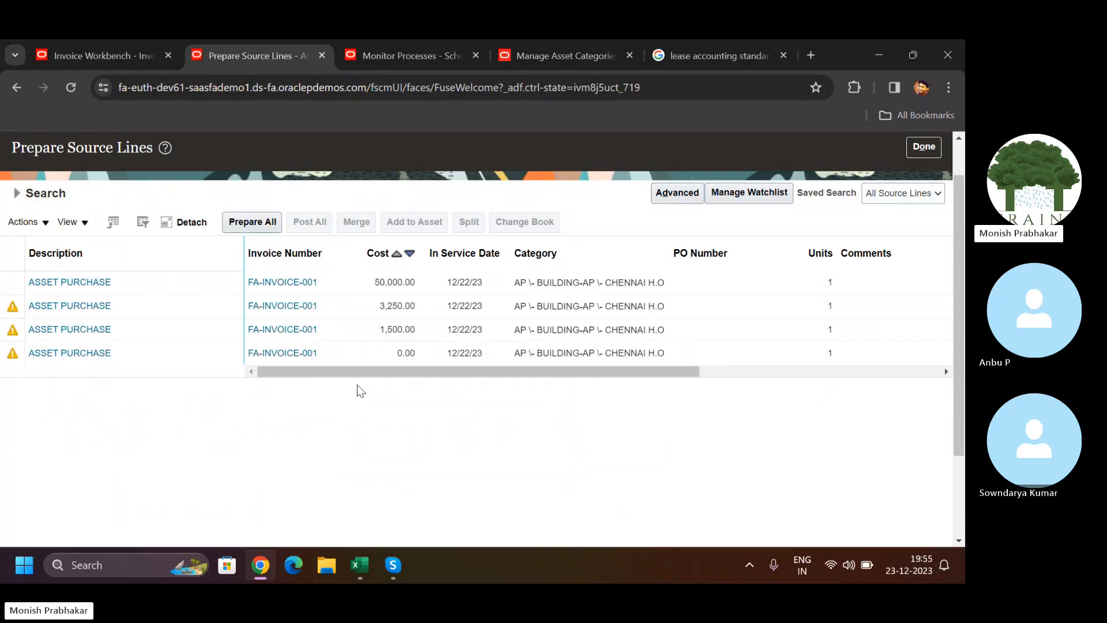
{"action": "mouse_move", "coordinate": [489, 371]}
{"action": "left_mouse_down"}
{"action": "mouse_move", "coordinate": [457, 371]}
{"action": "mouse_move", "coordinate": [729, 388]}
{"action": "mouse_move", "coordinate": [473, 372]}
{"action": "left_mouse_up"}
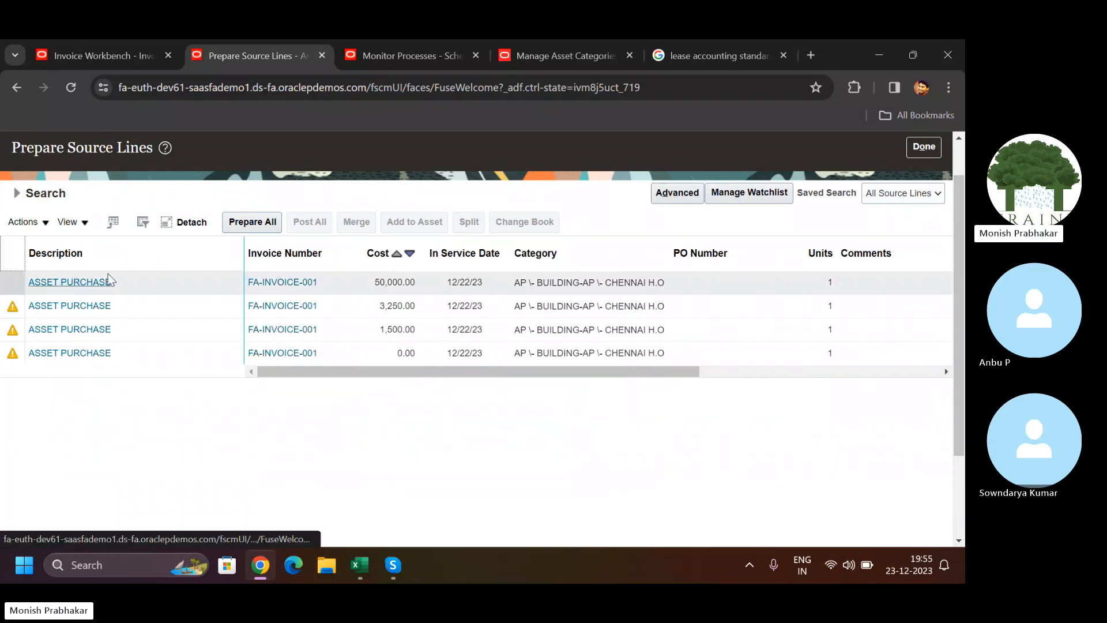
{"action": "left_click", "coordinate": [18, 194]}
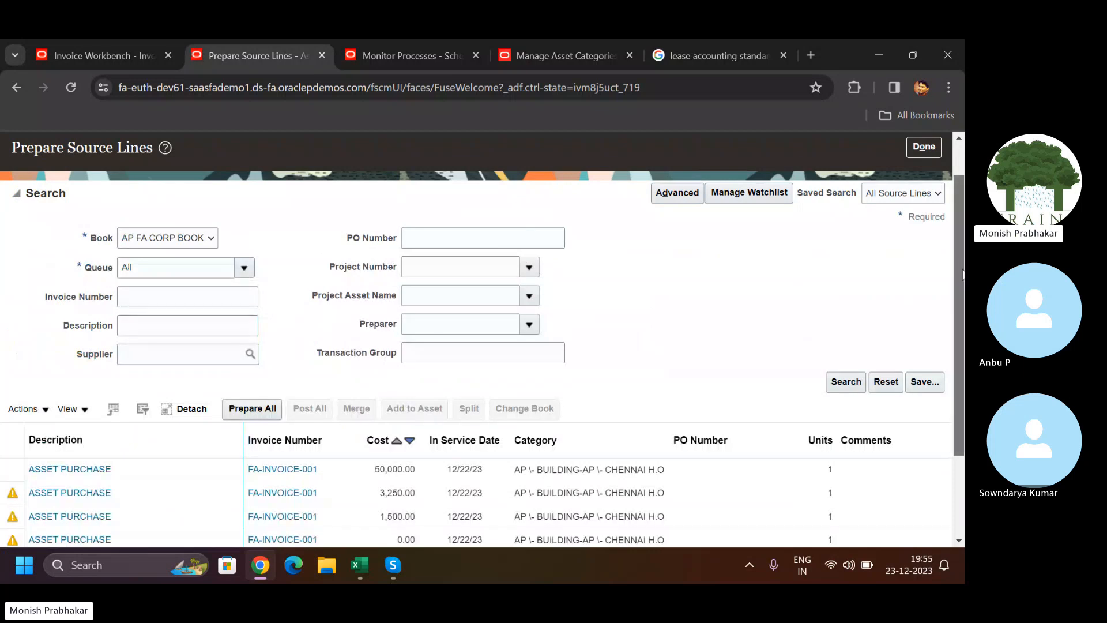
{"action": "scroll", "coordinate": [610, 388], "scroll_direction": "down", "scroll_amount": 2}
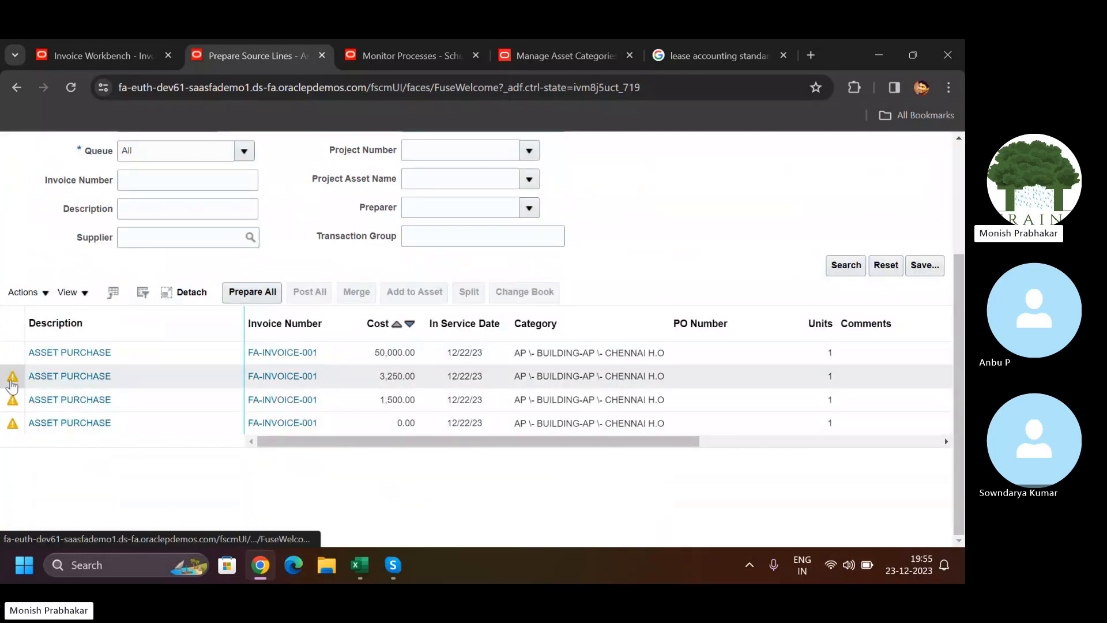
{"action": "mouse_move", "coordinate": [12, 384]}
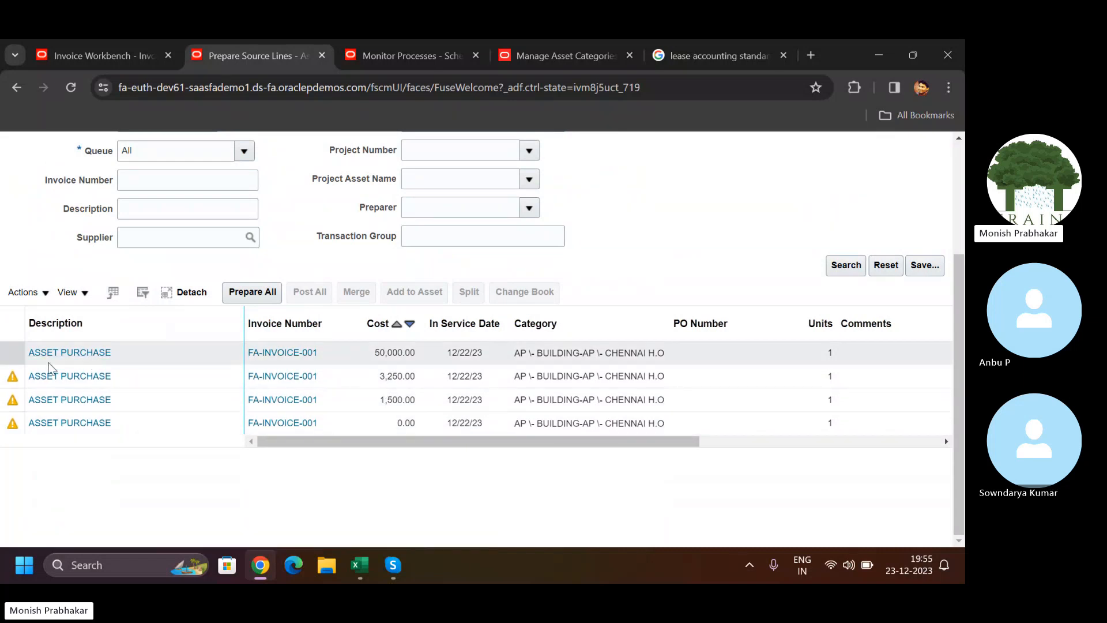
{"action": "left_click", "coordinate": [65, 422]}
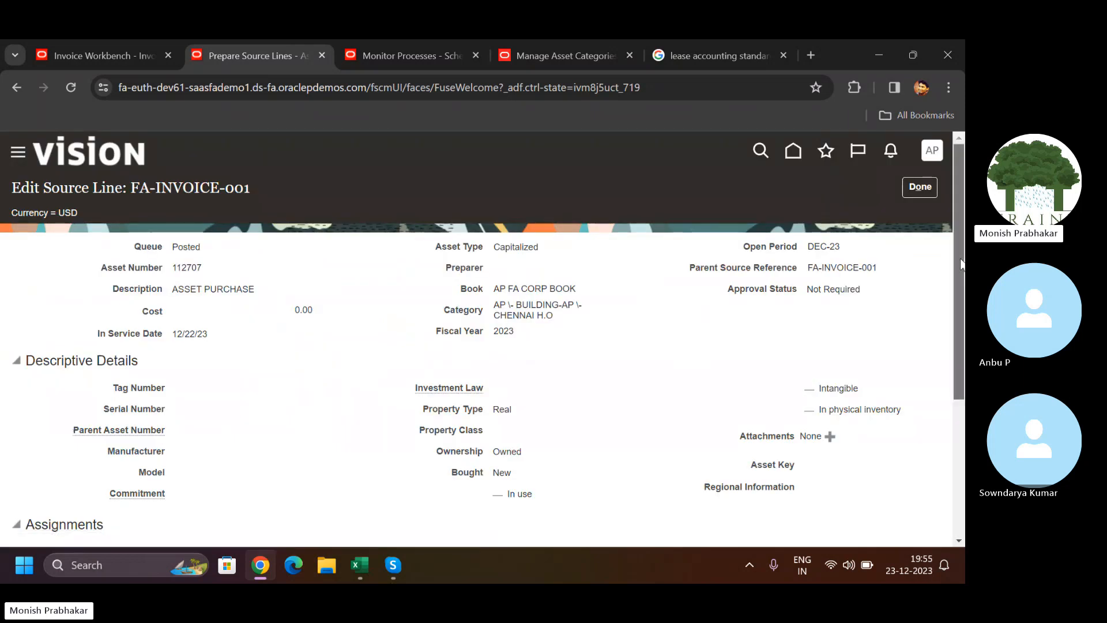
{"action": "scroll", "coordinate": [934, 467], "scroll_direction": "down", "scroll_amount": 4}
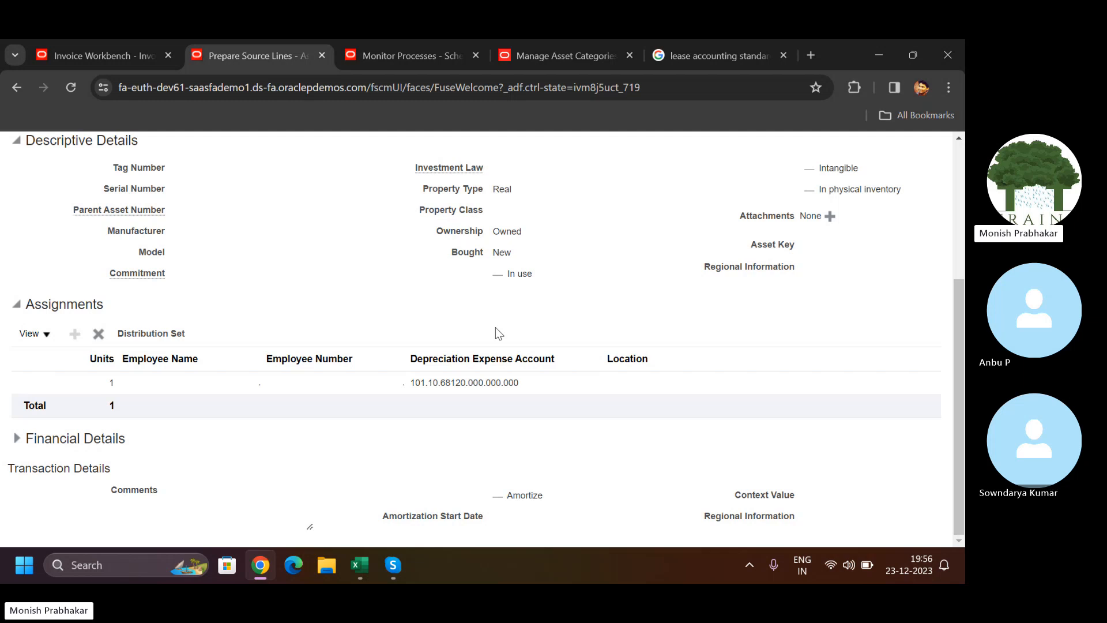
{"action": "left_click", "coordinate": [38, 339]}
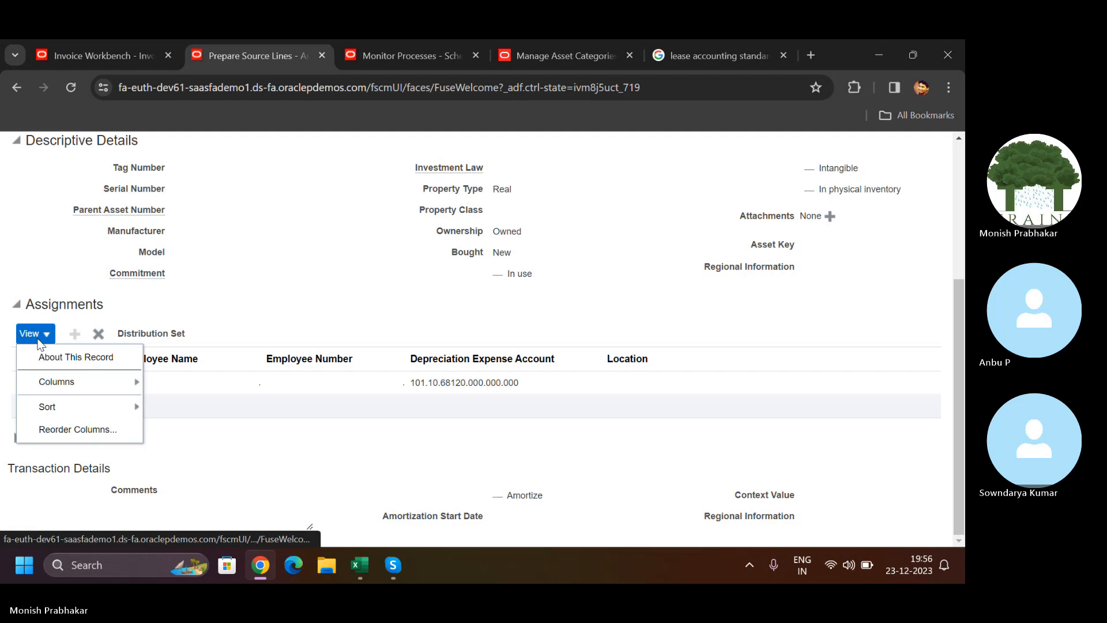
{"action": "left_click_drag", "start_coordinate": [959, 340], "coordinate": [963, 185]}
{"action": "left_click", "coordinate": [932, 189]}
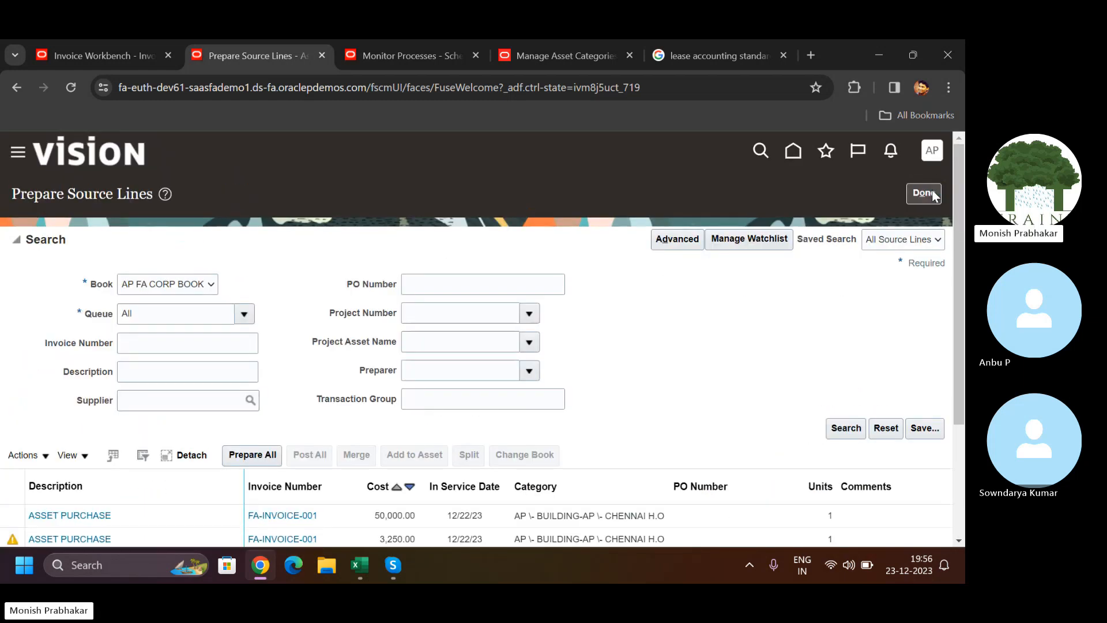
{"action": "scroll", "coordinate": [335, 370], "scroll_direction": "down", "scroll_amount": 3}
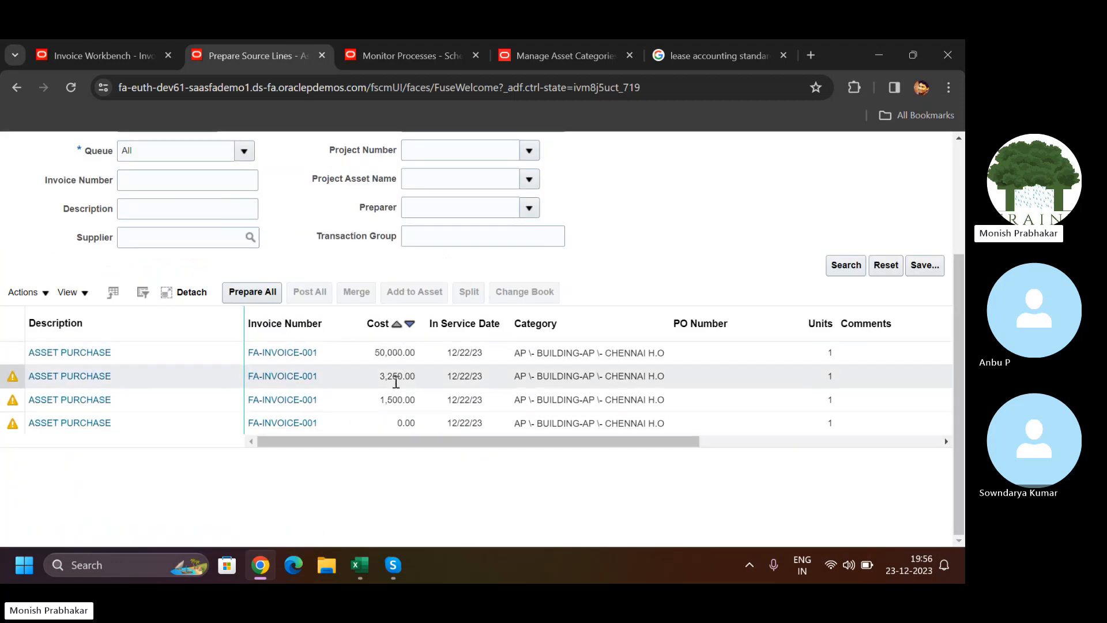
{"action": "left_click", "coordinate": [370, 352]}
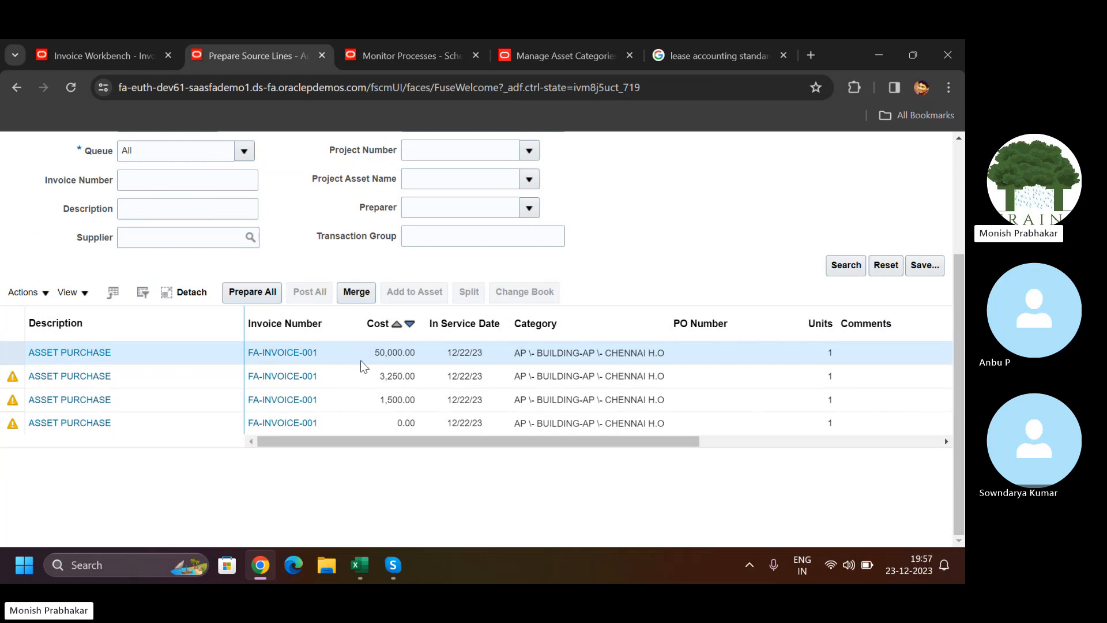
{"action": "left_click", "coordinate": [355, 380]}
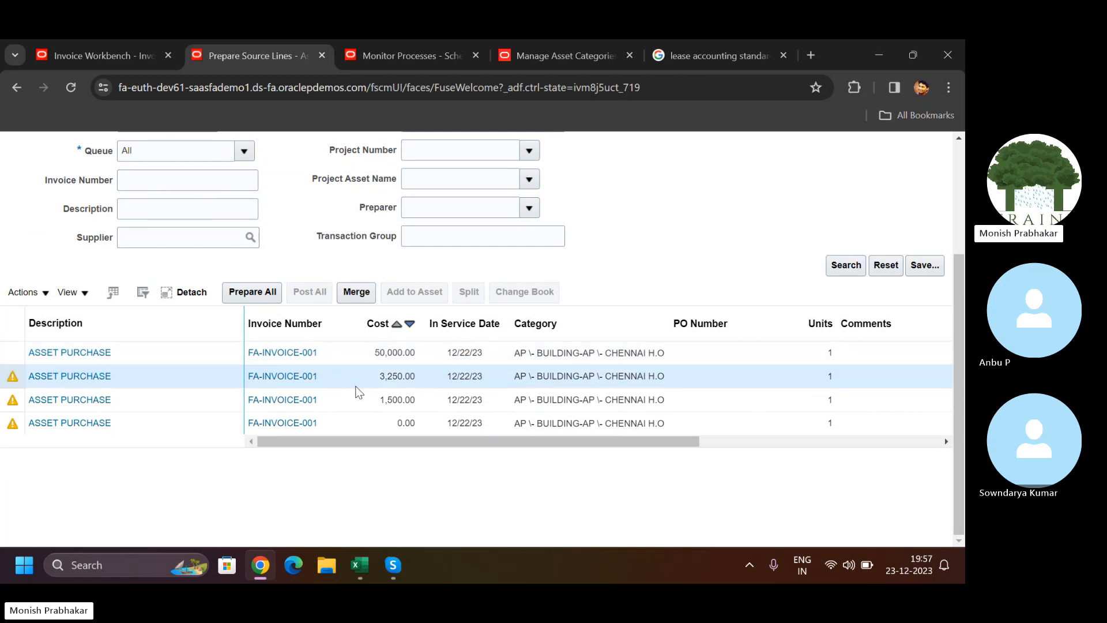
{"action": "left_click", "coordinate": [358, 398]}
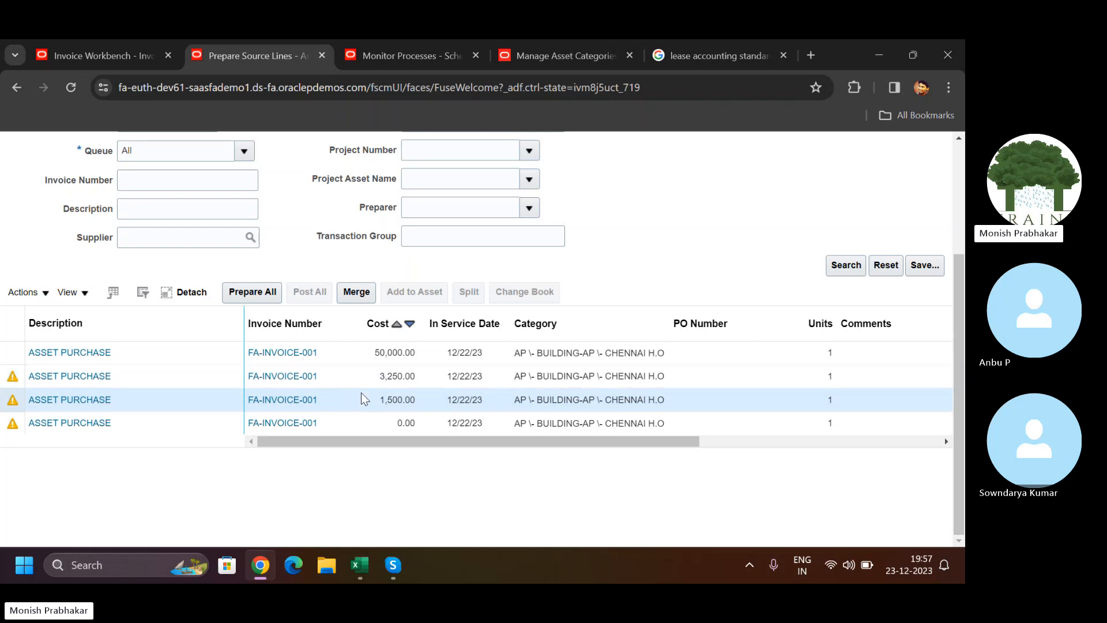
{"action": "left_click", "coordinate": [163, 359]}
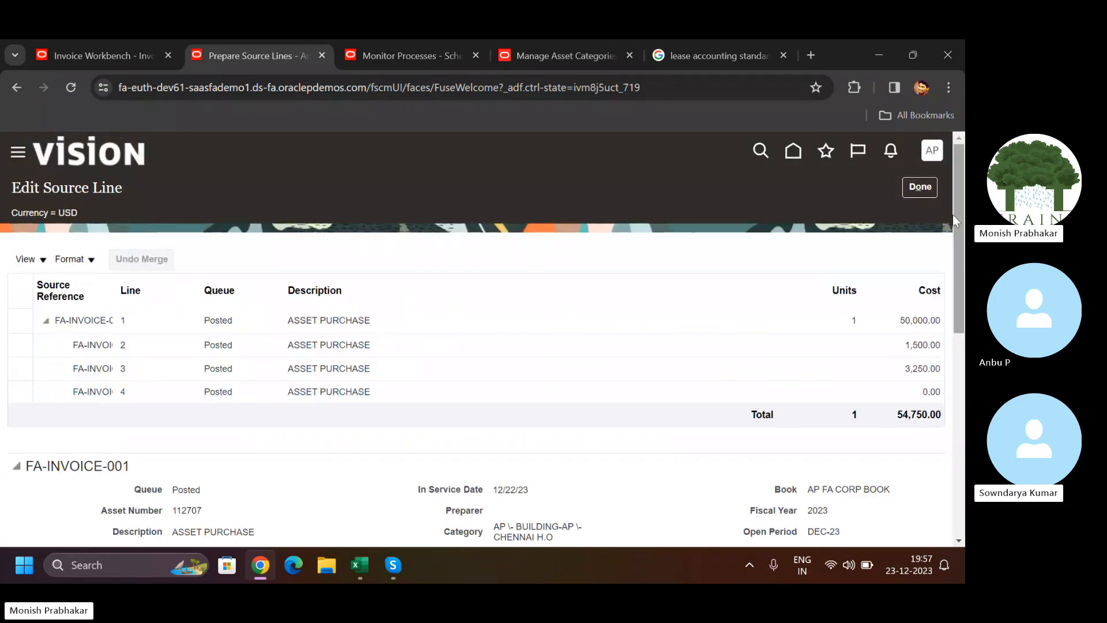
{"action": "mouse_move", "coordinate": [957, 215]}
{"action": "left_mouse_down"}
{"action": "mouse_move", "coordinate": [957, 320]}
{"action": "mouse_move", "coordinate": [957, 234]}
{"action": "left_mouse_up"}
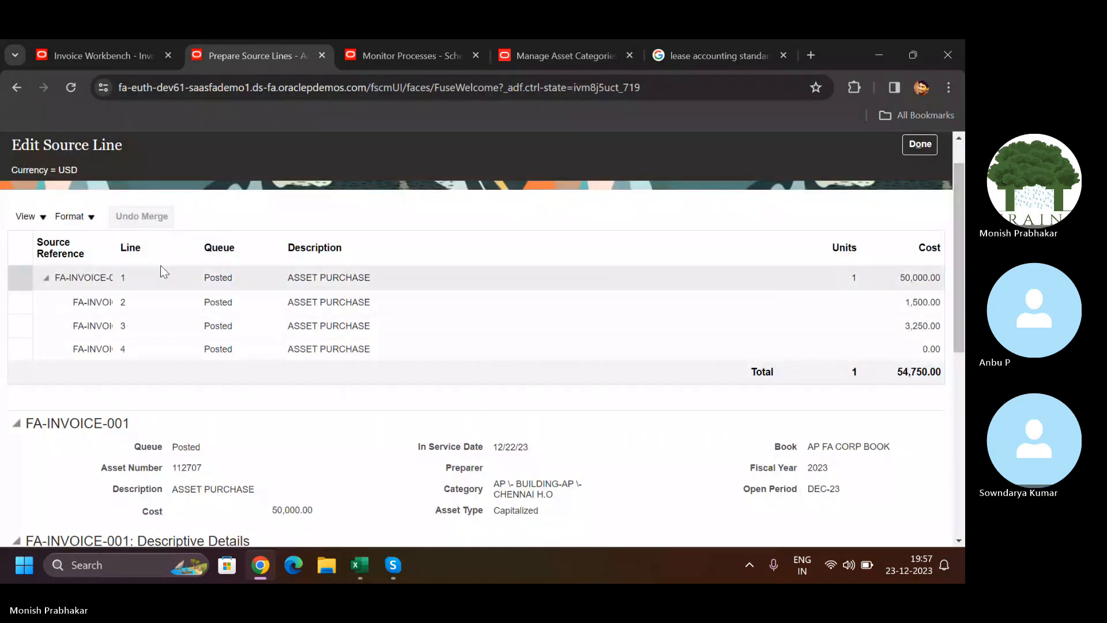
{"action": "left_click", "coordinate": [111, 246]}
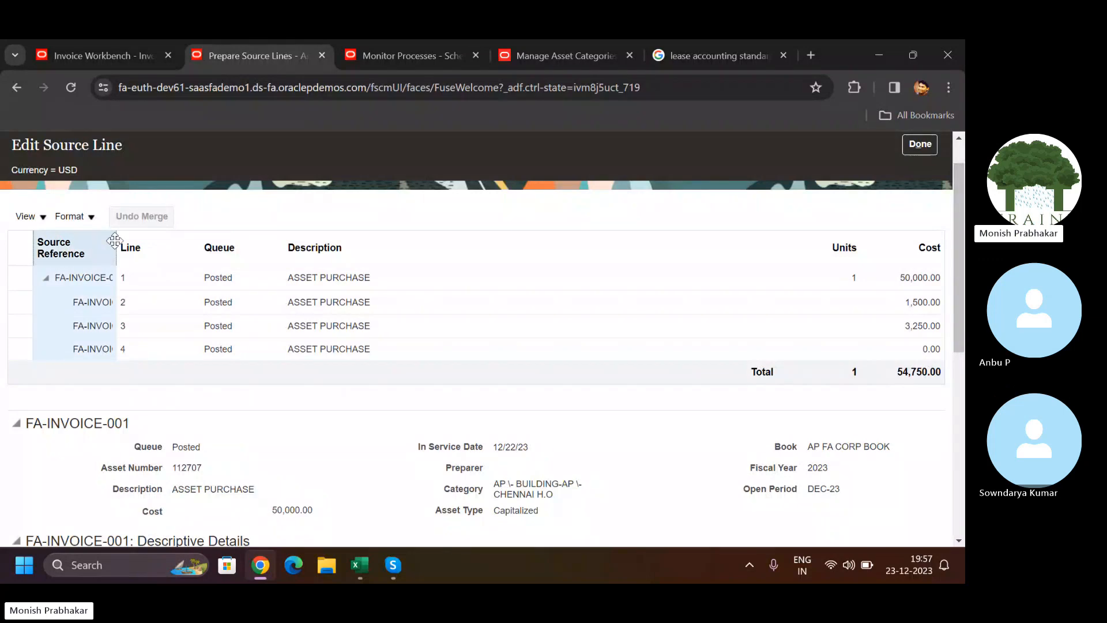
{"action": "left_click_drag", "start_coordinate": [116, 239], "coordinate": [194, 239]}
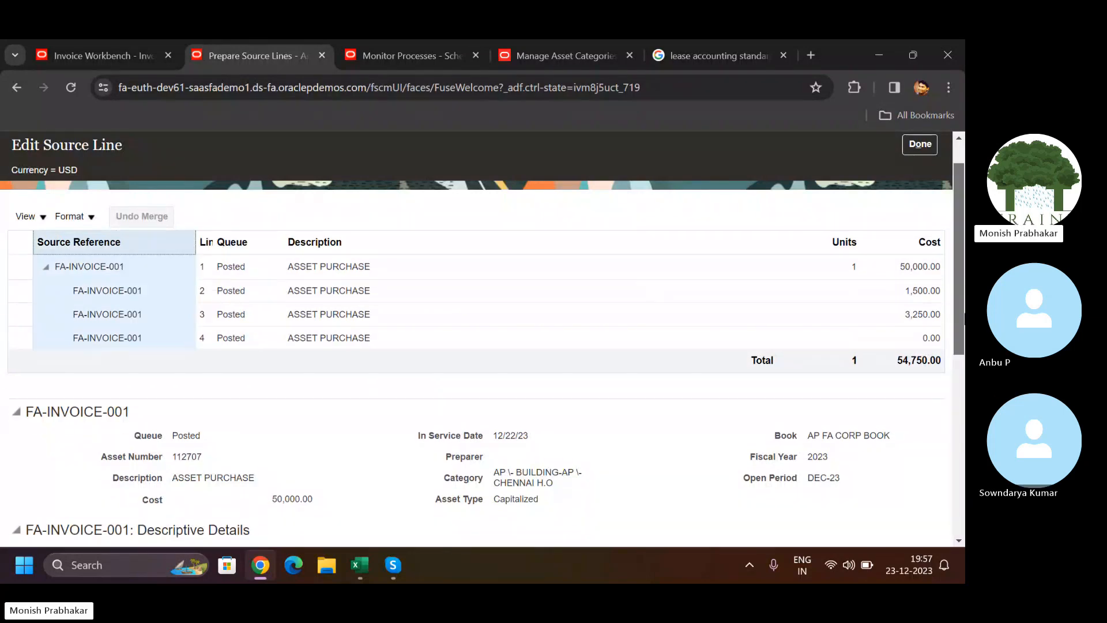
{"action": "scroll", "coordinate": [479, 340], "scroll_direction": "down", "scroll_amount": 5}
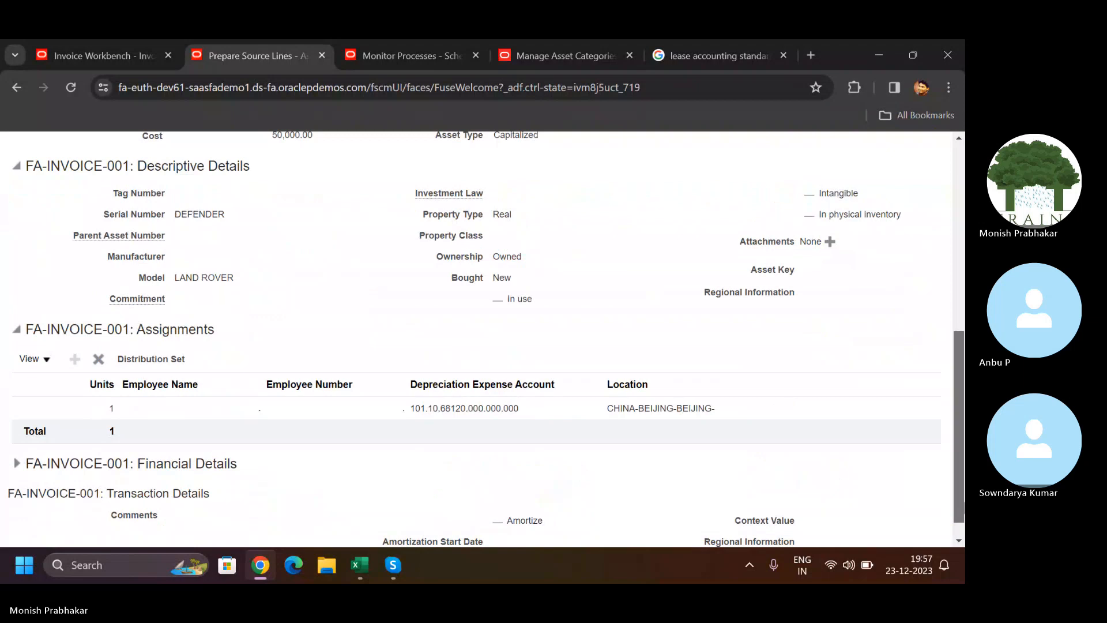
{"action": "left_click_drag", "start_coordinate": [963, 502], "coordinate": [962, 316]}
{"action": "left_click", "coordinate": [919, 187]}
{"action": "left_click_drag", "start_coordinate": [958, 215], "coordinate": [957, 326]}
{"action": "left_click", "coordinate": [11, 353]}
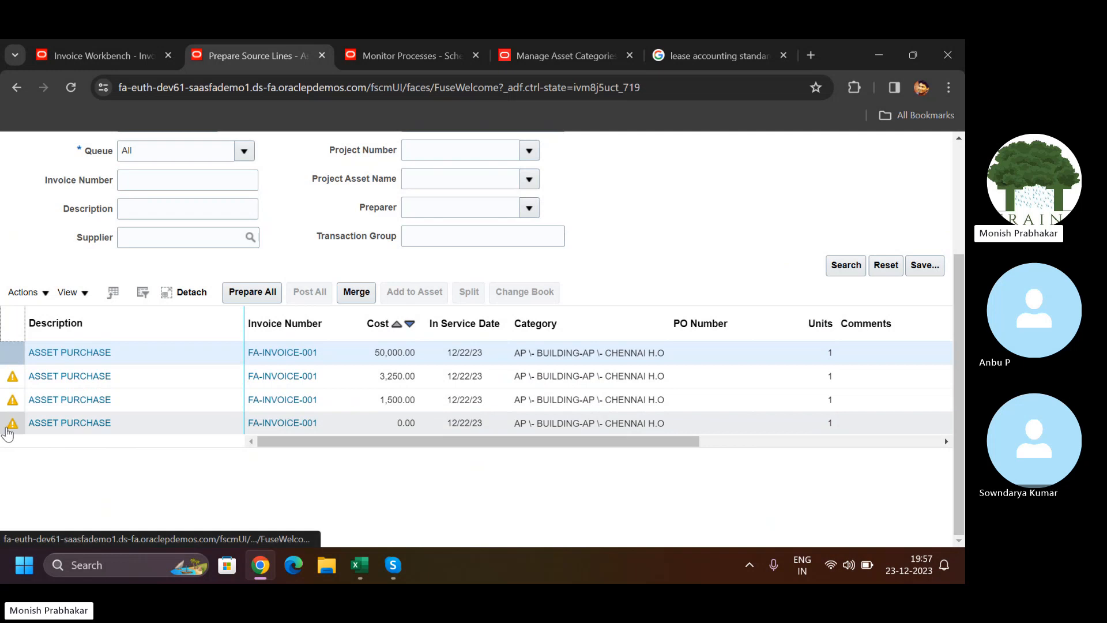
{"action": "left_click_drag", "start_coordinate": [4, 421], "coordinate": [4, 352]}
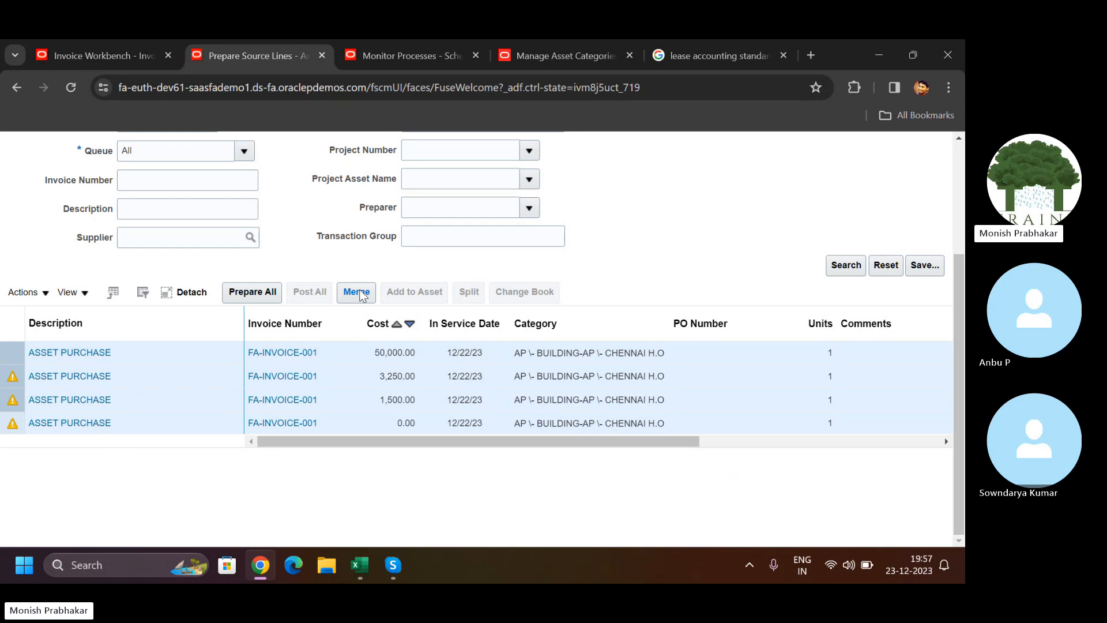
{"action": "left_click", "coordinate": [357, 292]}
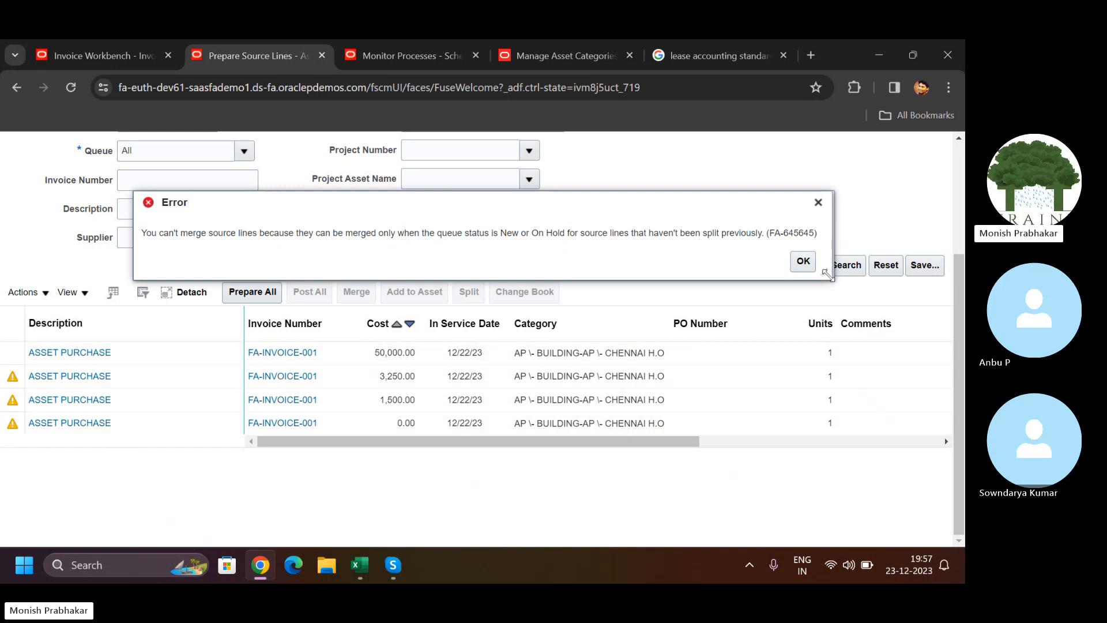
{"action": "left_click", "coordinate": [803, 263]}
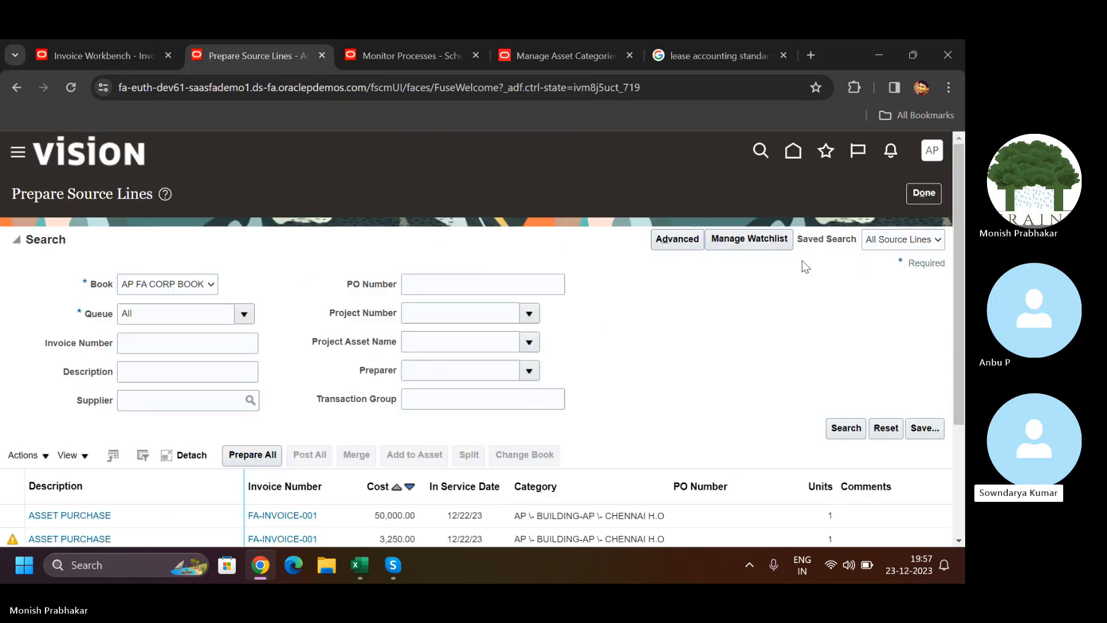
{"action": "scroll", "coordinate": [939, 400], "scroll_direction": "down", "scroll_amount": 3}
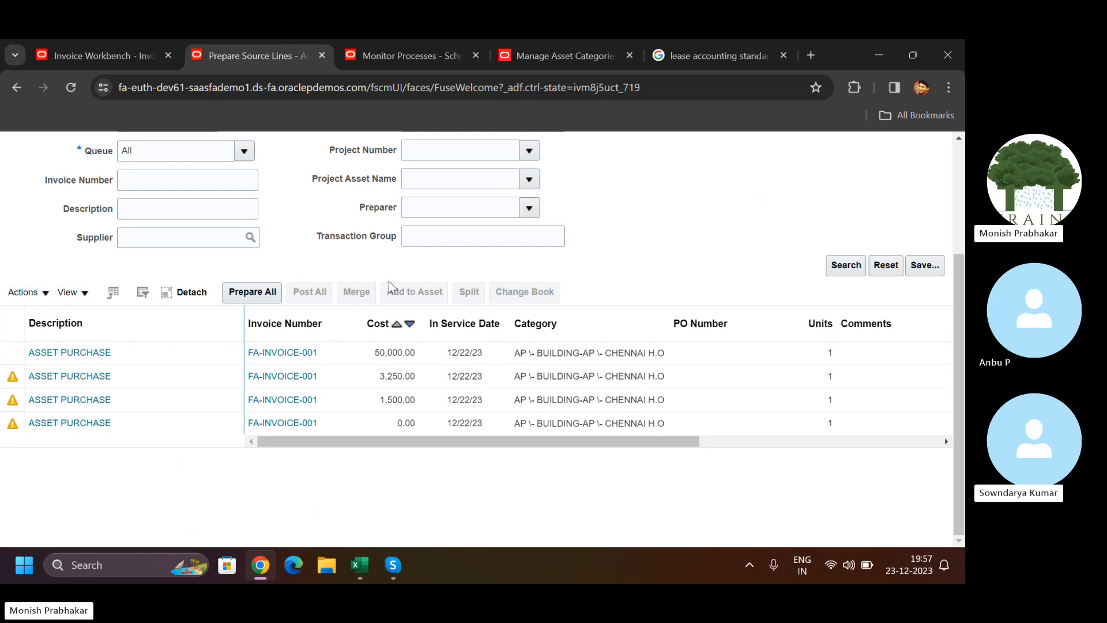
{"action": "left_click_drag", "start_coordinate": [5, 357], "coordinate": [8, 440]}
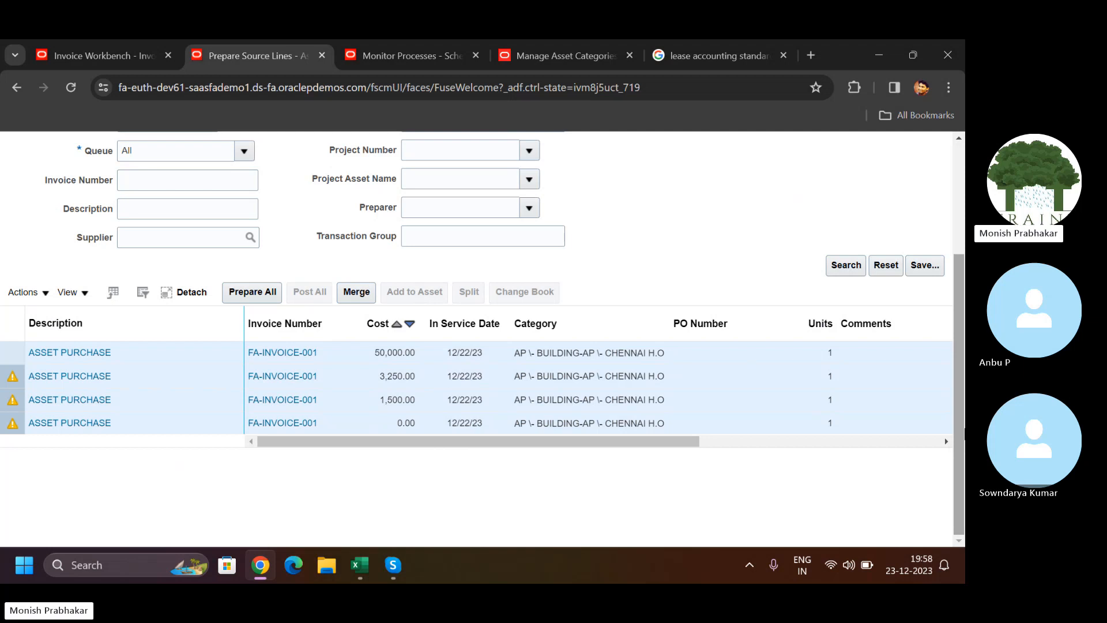
{"action": "left_click_drag", "start_coordinate": [959, 430], "coordinate": [960, 402]}
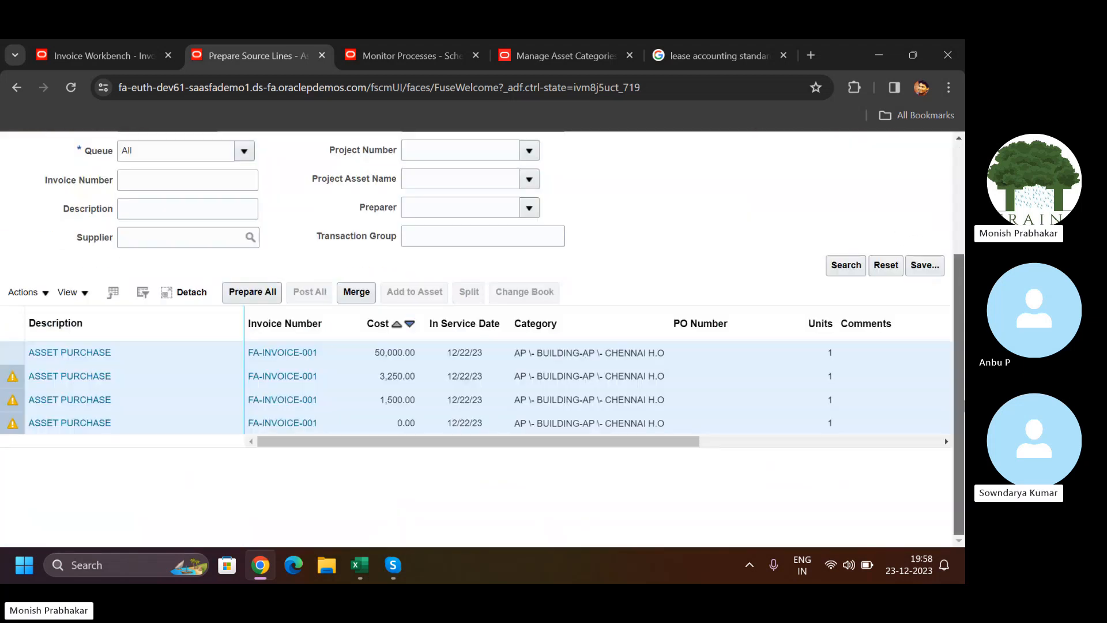
{"action": "scroll", "coordinate": [188, 202], "scroll_direction": "up", "scroll_amount": 3}
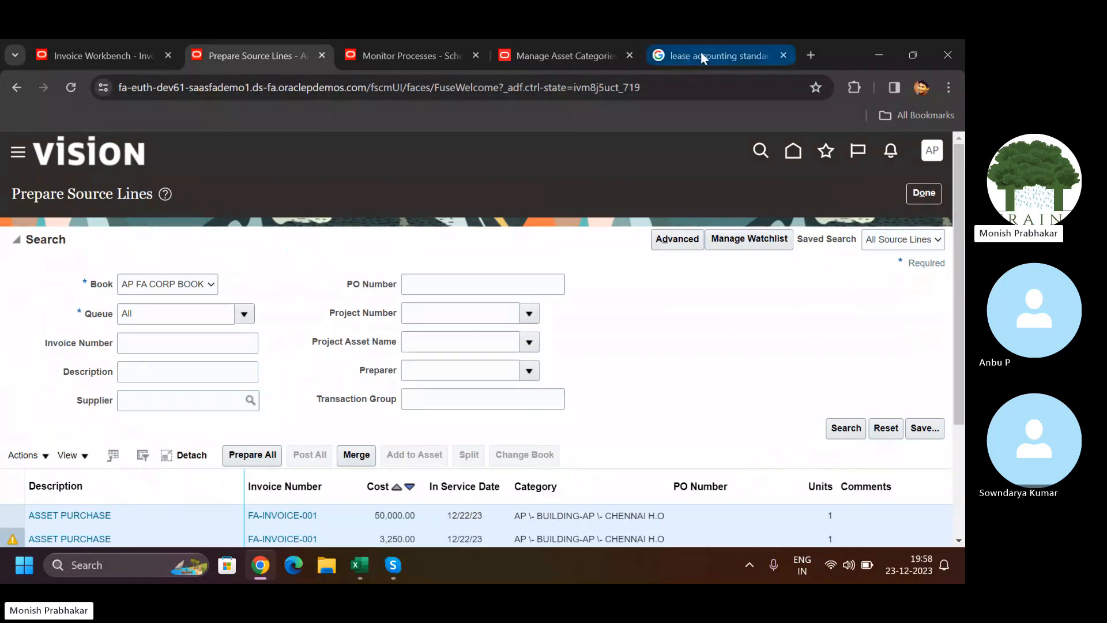
{"action": "left_click", "coordinate": [64, 54]}
{"action": "left_click", "coordinate": [254, 52]}
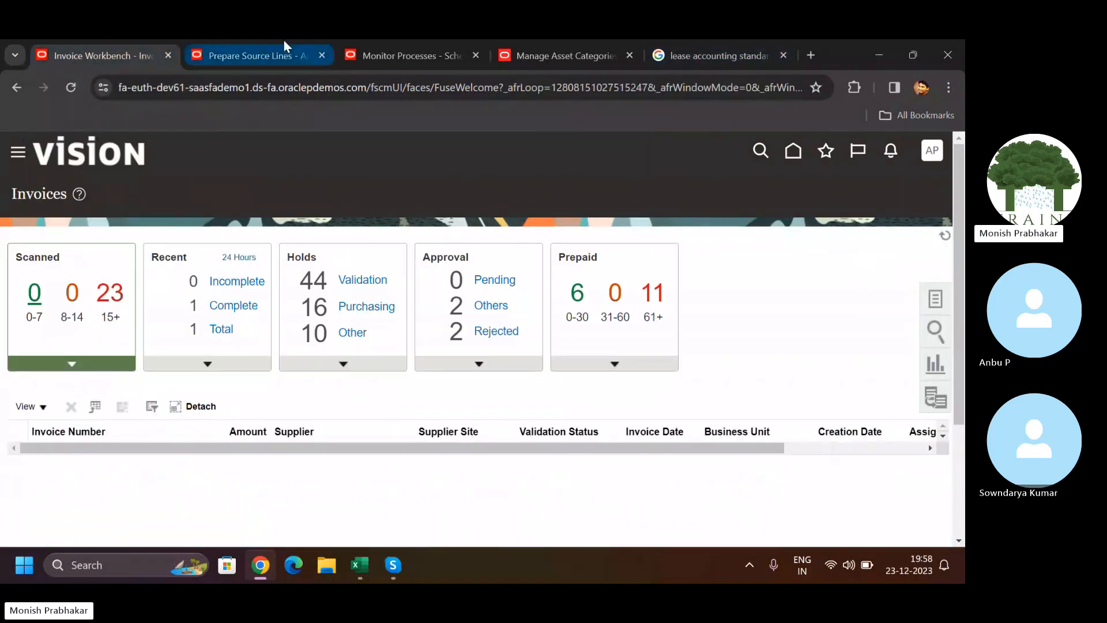
{"action": "left_click", "coordinate": [431, 46]}
{"action": "left_click", "coordinate": [581, 340]}
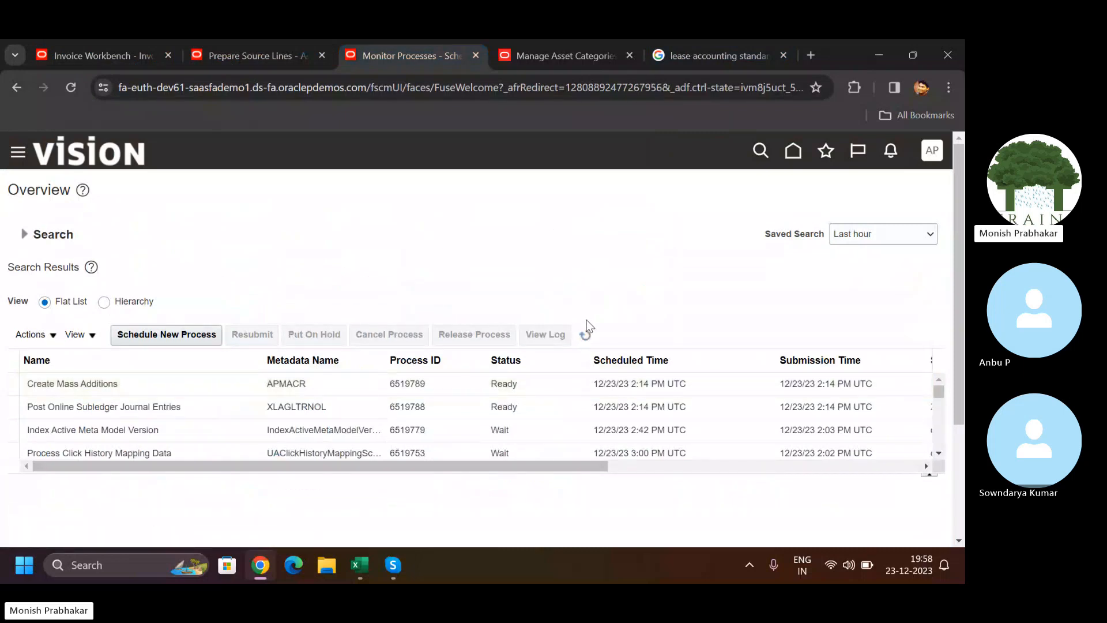
{"action": "left_click", "coordinate": [586, 335]}
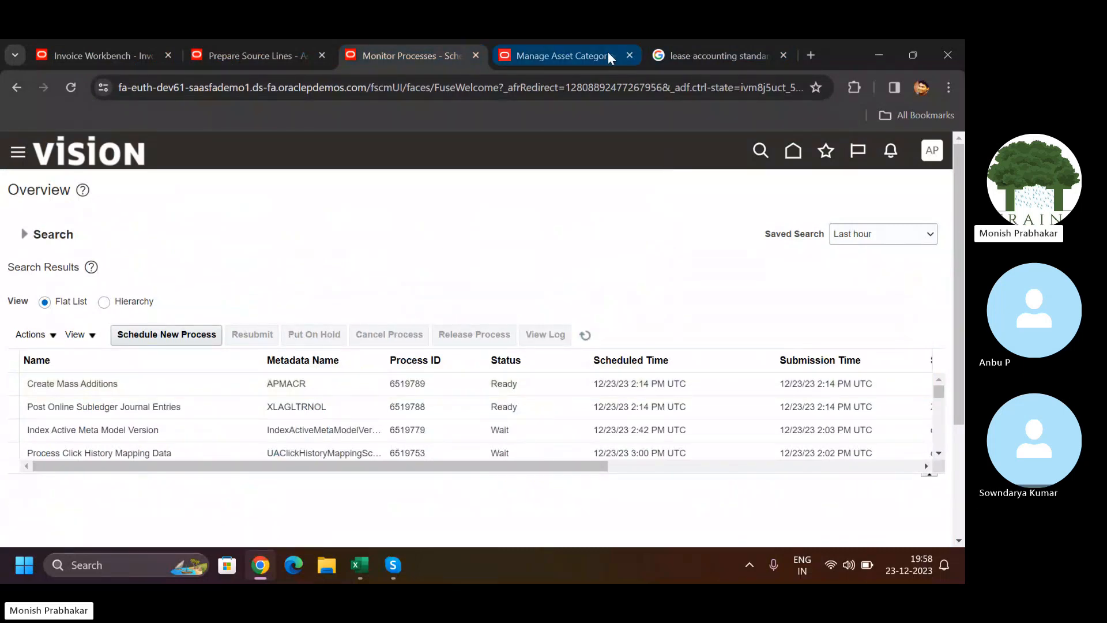
{"action": "left_click", "coordinate": [271, 40]}
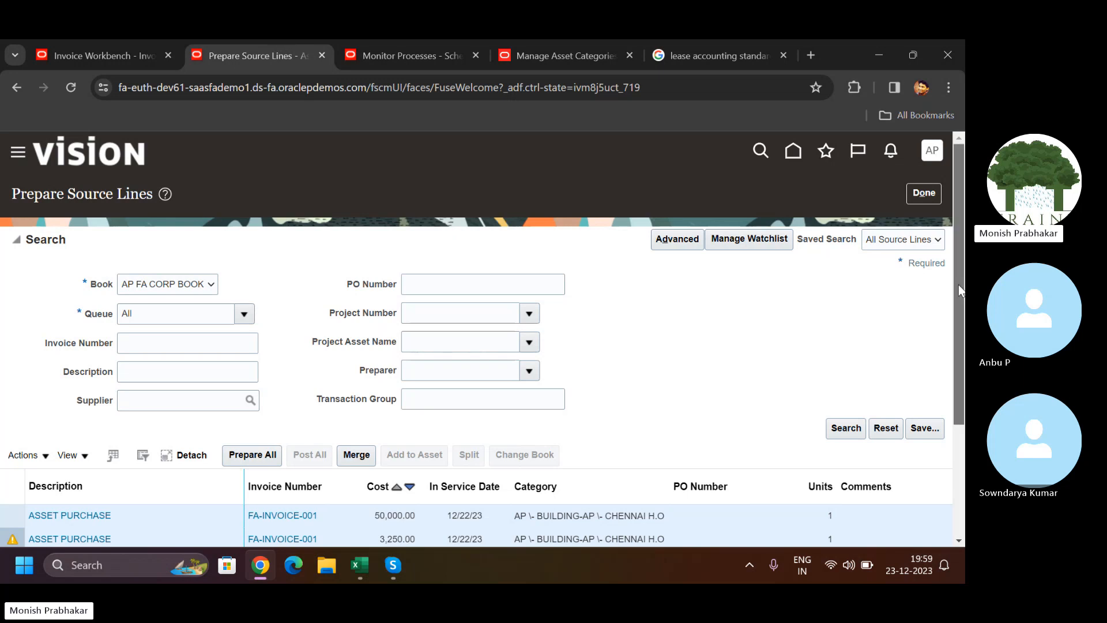
{"action": "scroll", "coordinate": [958, 285], "scroll_direction": "down", "scroll_amount": 3}
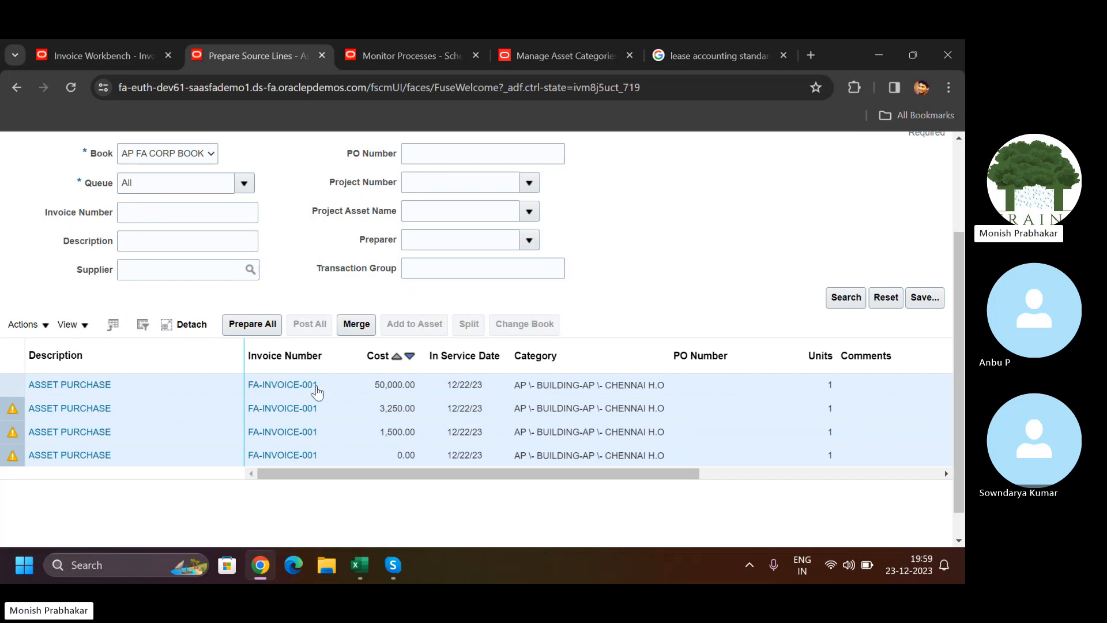
{"action": "left_click", "coordinate": [537, 353]}
{"action": "left_click_drag", "start_coordinate": [669, 343], "coordinate": [753, 348]}
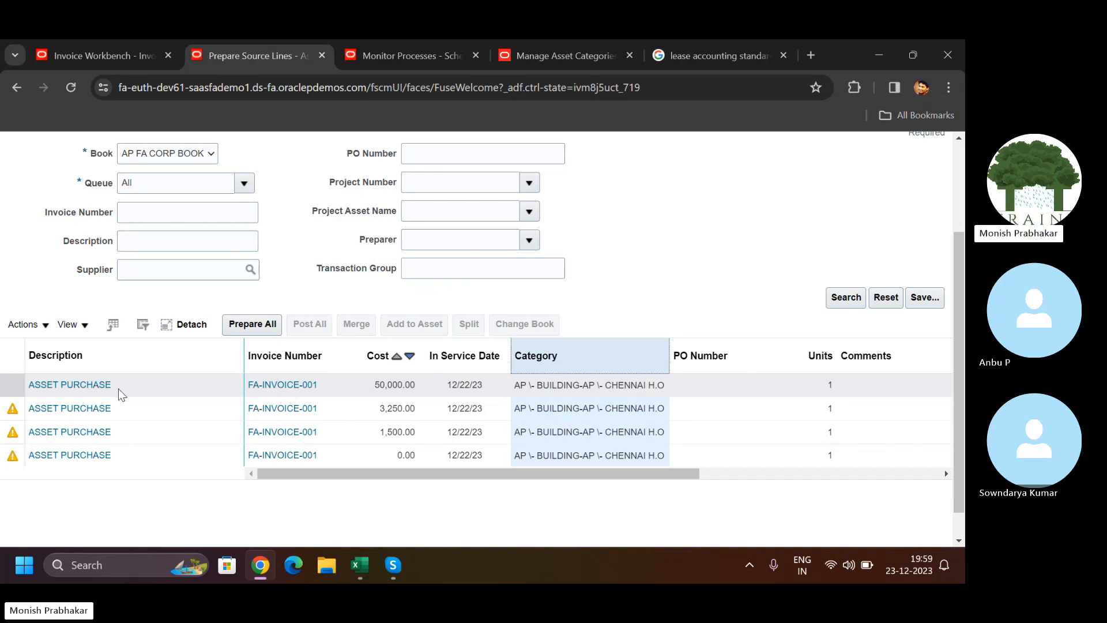
{"action": "left_click", "coordinate": [56, 383]}
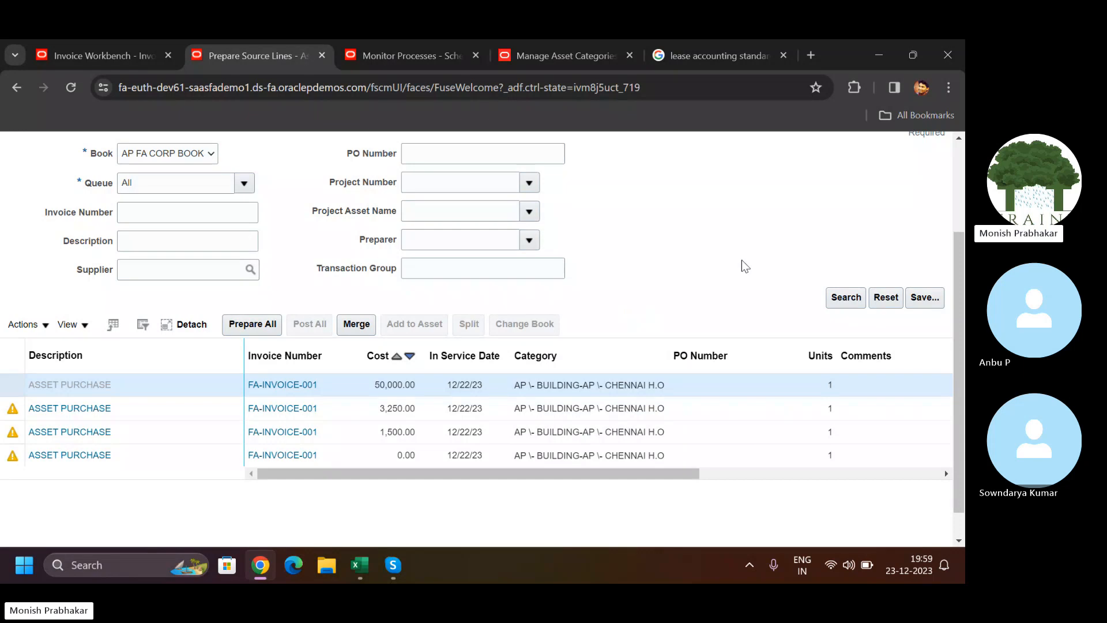
{"action": "left_click_drag", "start_coordinate": [962, 265], "coordinate": [963, 464]}
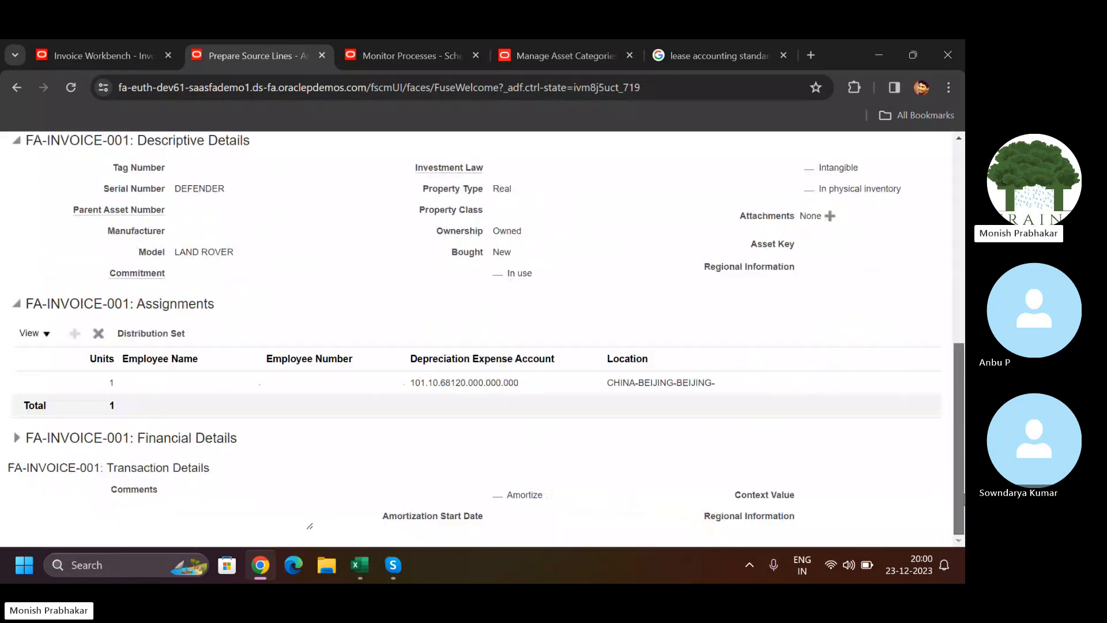
{"action": "left_click", "coordinate": [15, 438]}
{"action": "left_click_drag", "start_coordinate": [965, 395], "coordinate": [964, 450]}
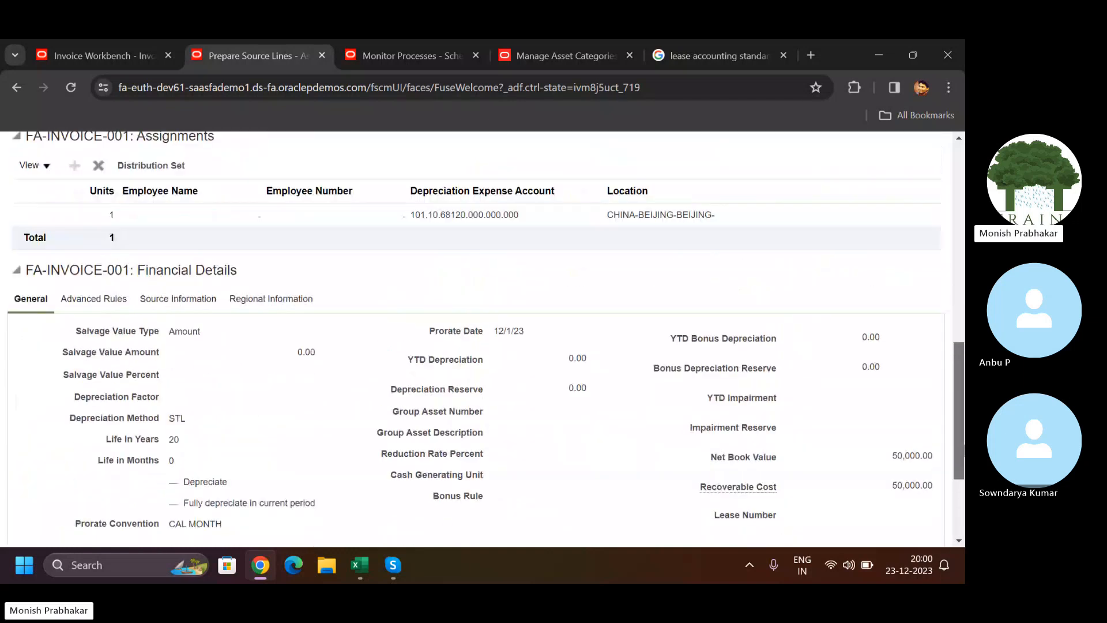
{"action": "left_click", "coordinate": [157, 304]}
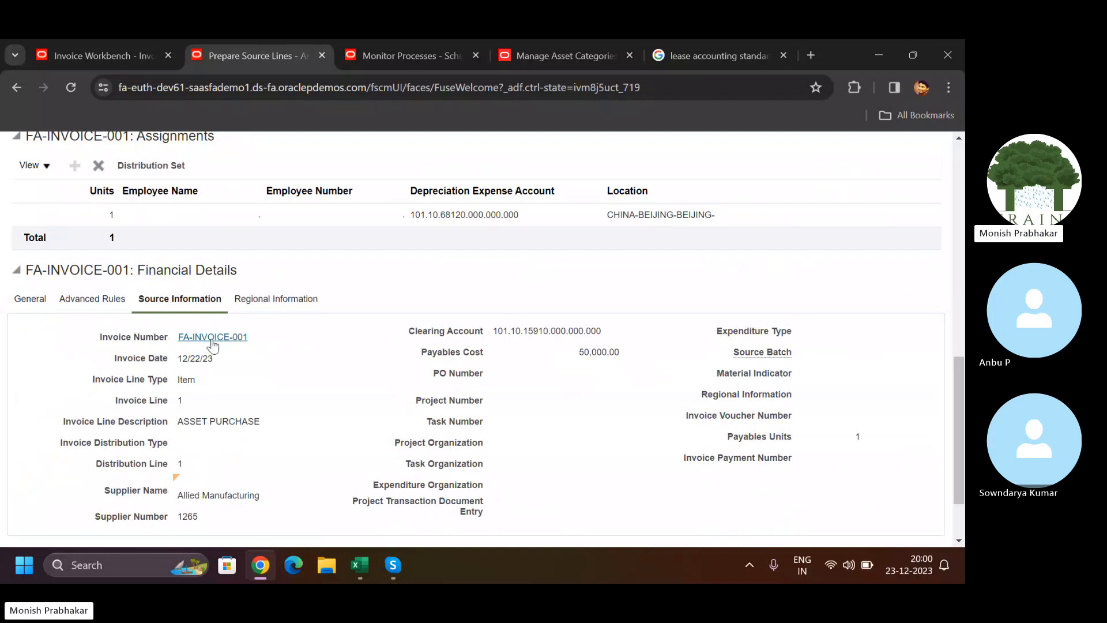
{"action": "left_click", "coordinate": [212, 340]}
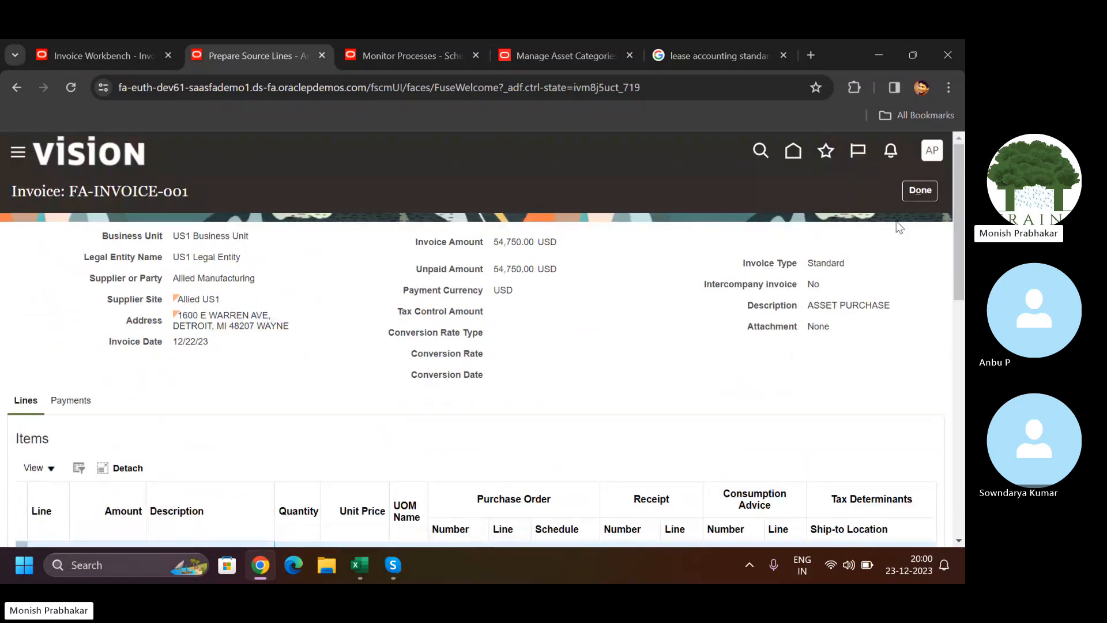
{"action": "left_click", "coordinate": [920, 190]}
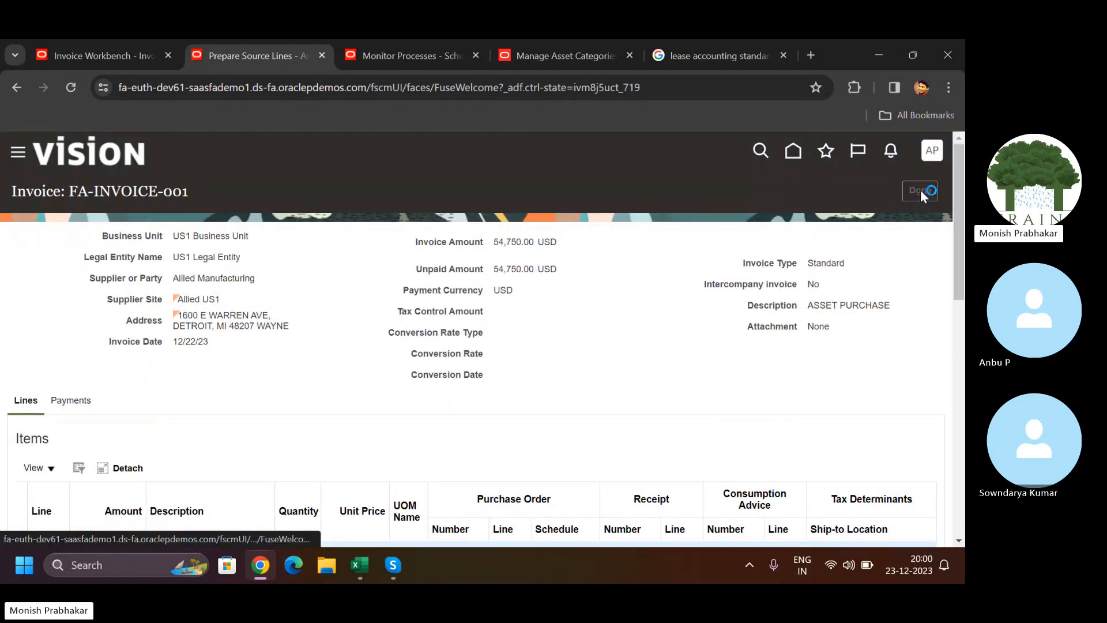
{"action": "left_click", "coordinate": [920, 189]}
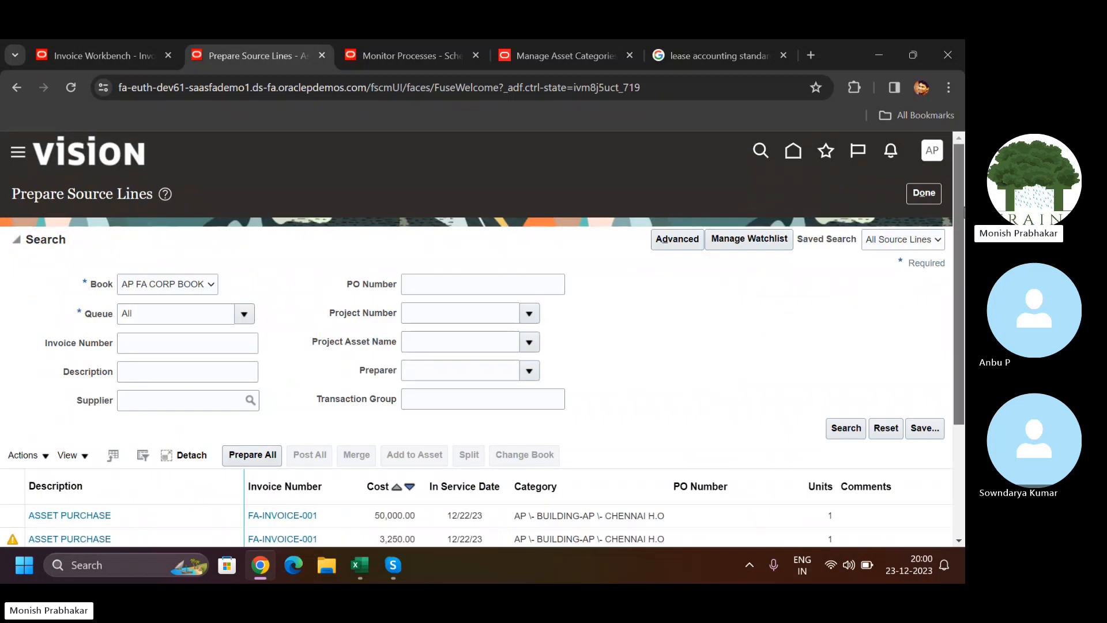
{"action": "scroll", "coordinate": [692, 317], "scroll_direction": "down", "scroll_amount": 3}
Export the source lines to MassAdditions.xlsx, open it with editing enabled, and agree to connect
{"action": "left_click", "coordinate": [254, 296]}
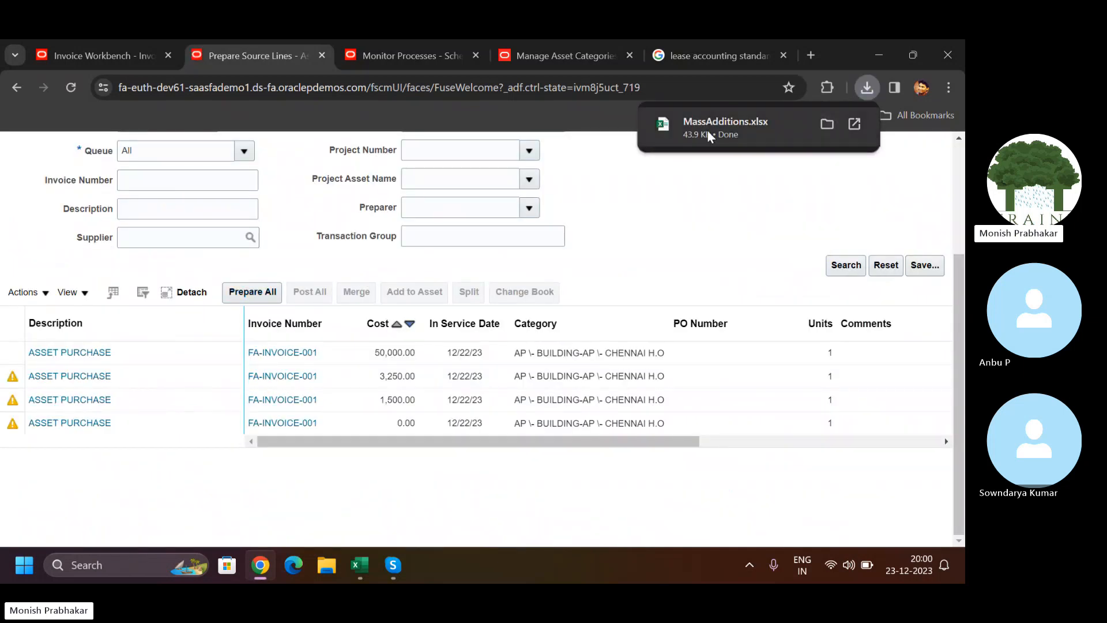
{"action": "left_click", "coordinate": [708, 132]}
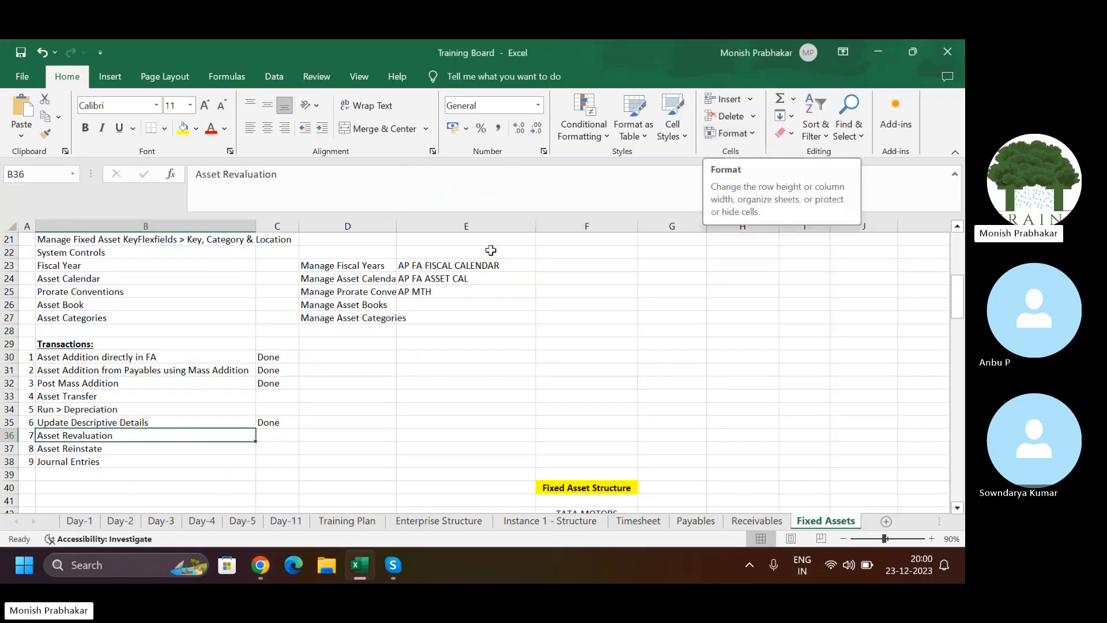
{"action": "left_click", "coordinate": [492, 254]}
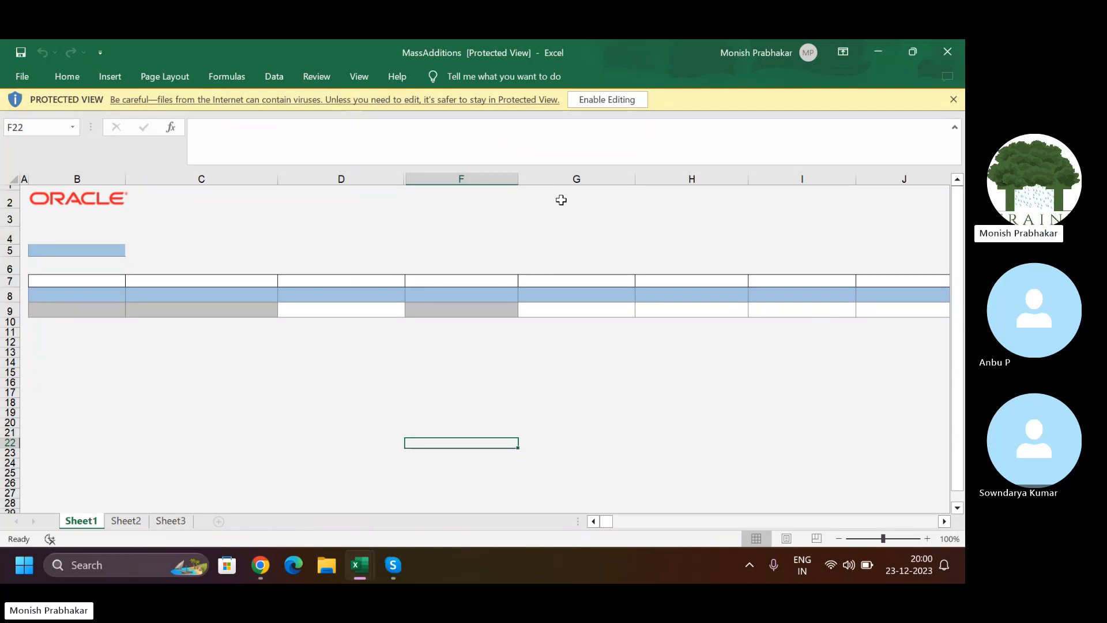
{"action": "left_click", "coordinate": [601, 107]}
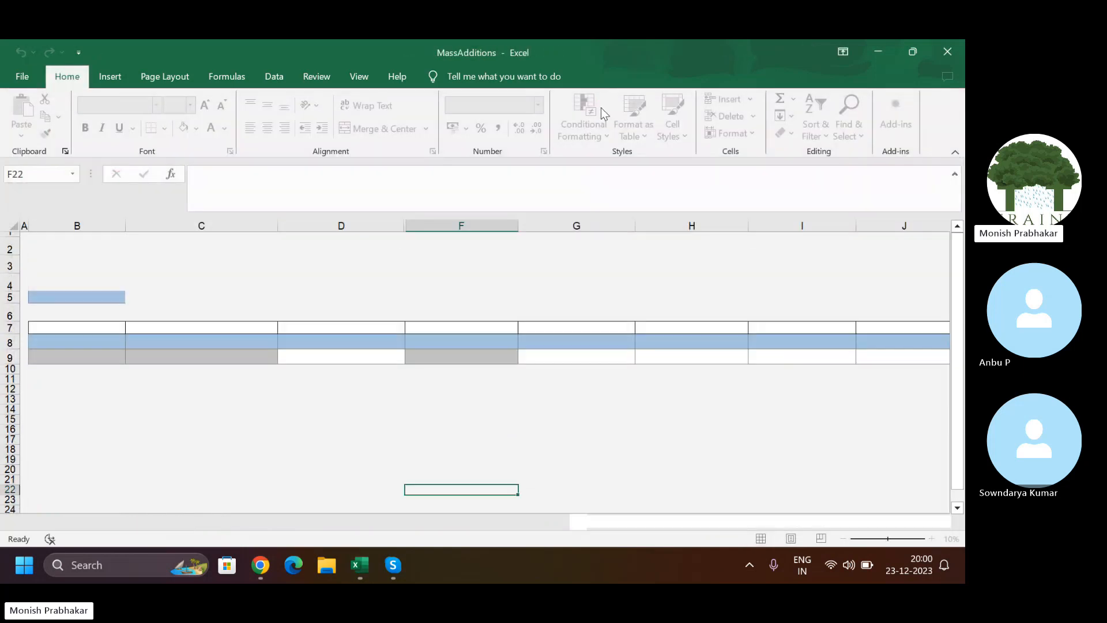
{"action": "left_click", "coordinate": [539, 380]}
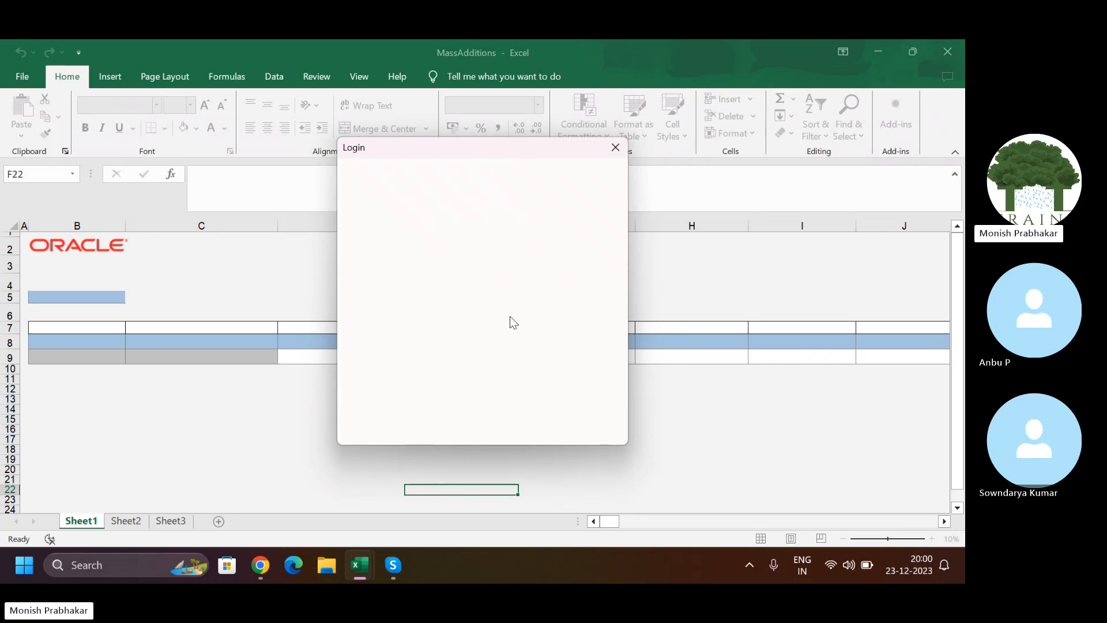
Sign in to Oracle Applications Cloud with the user ID and password
{"action": "key", "text": "Caps_Lock"}
{"action": "type", "text": "A"}
{"action": "key", "text": "Caps_Lock"}
{"action": "type", "text": "nbu."}
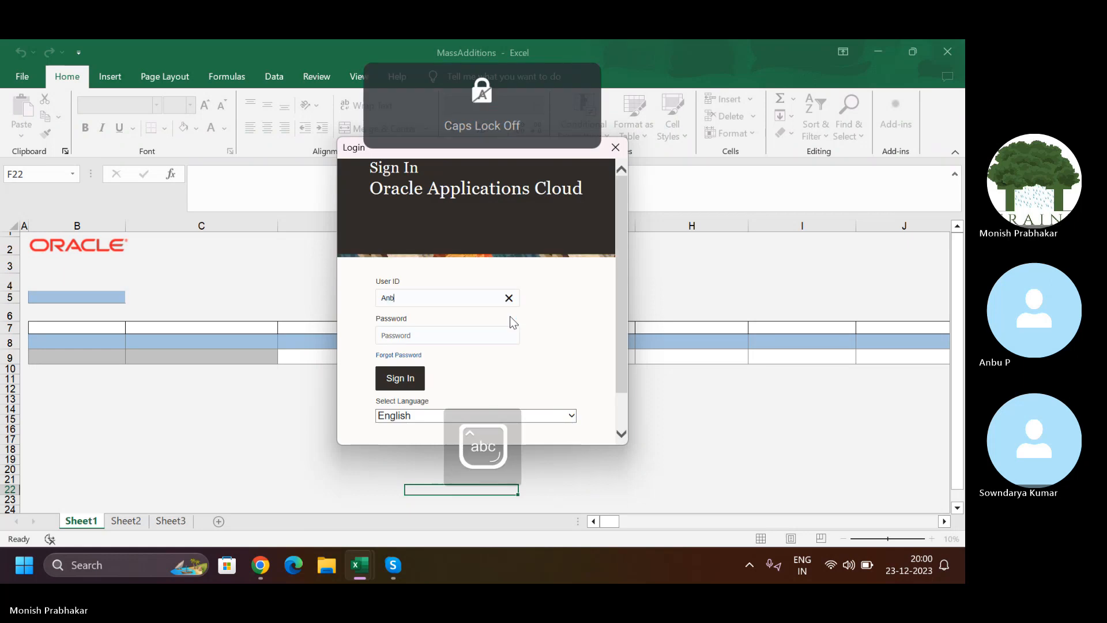
{"action": "key", "text": "Caps_Lock"}
{"action": "type", "text": "P"}
{"action": "key", "text": "Tab"}
{"action": "type", "text": "•"}
{"action": "key", "text": "Caps_Lock"}
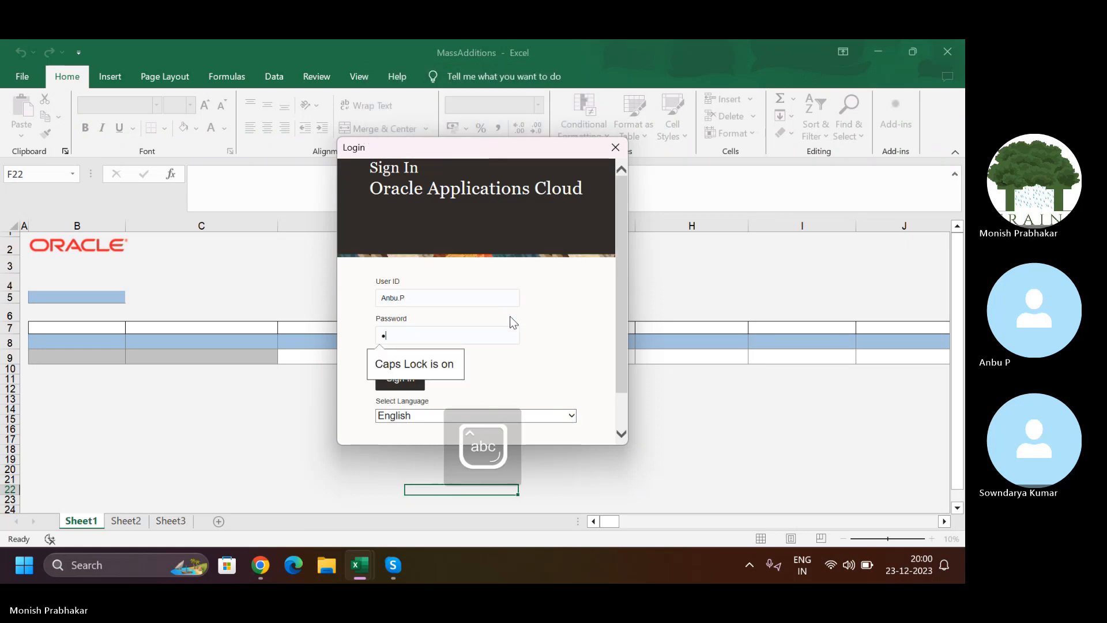
{"action": "type", "text": "••••••••"}
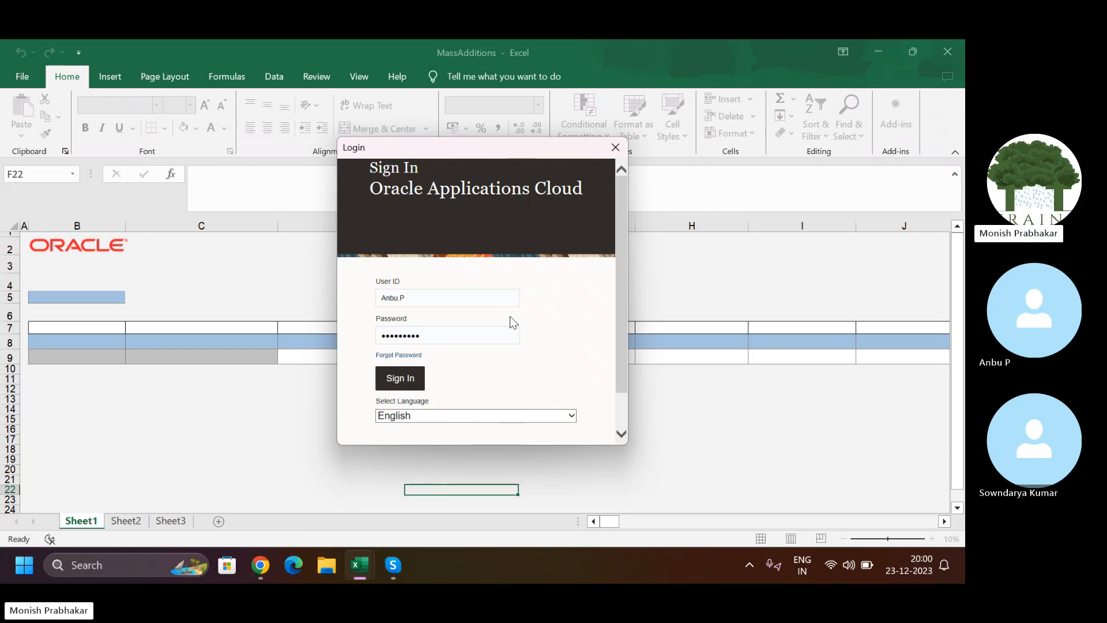
{"action": "left_click", "coordinate": [398, 377]}
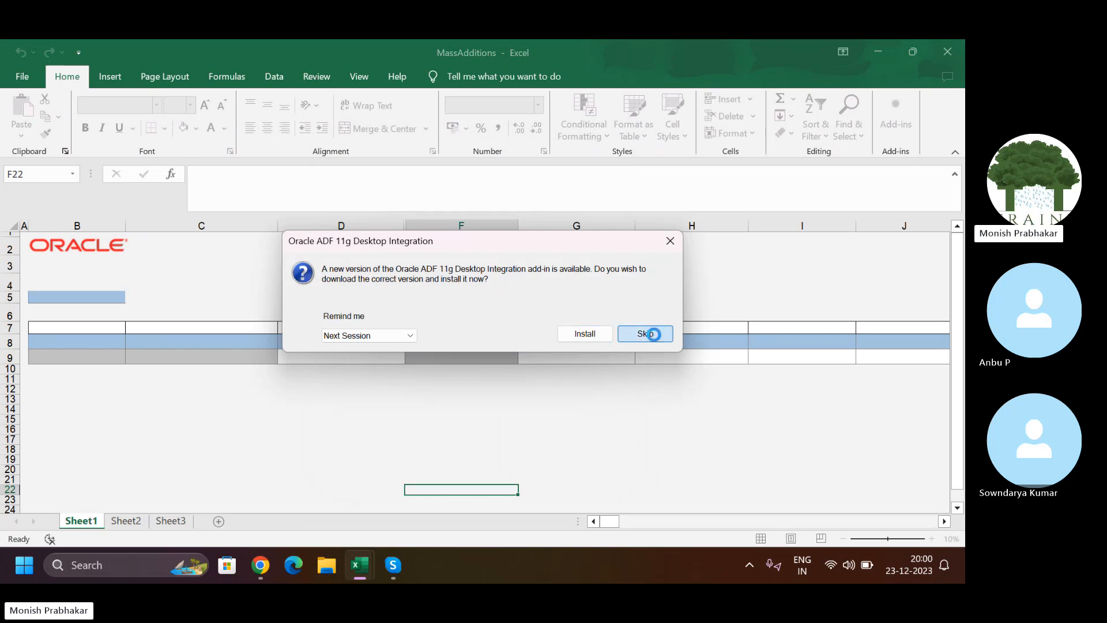
Skip the ADF Desktop Integration update, let the sheet load, then switch back to the browser
{"action": "left_click", "coordinate": [652, 334]}
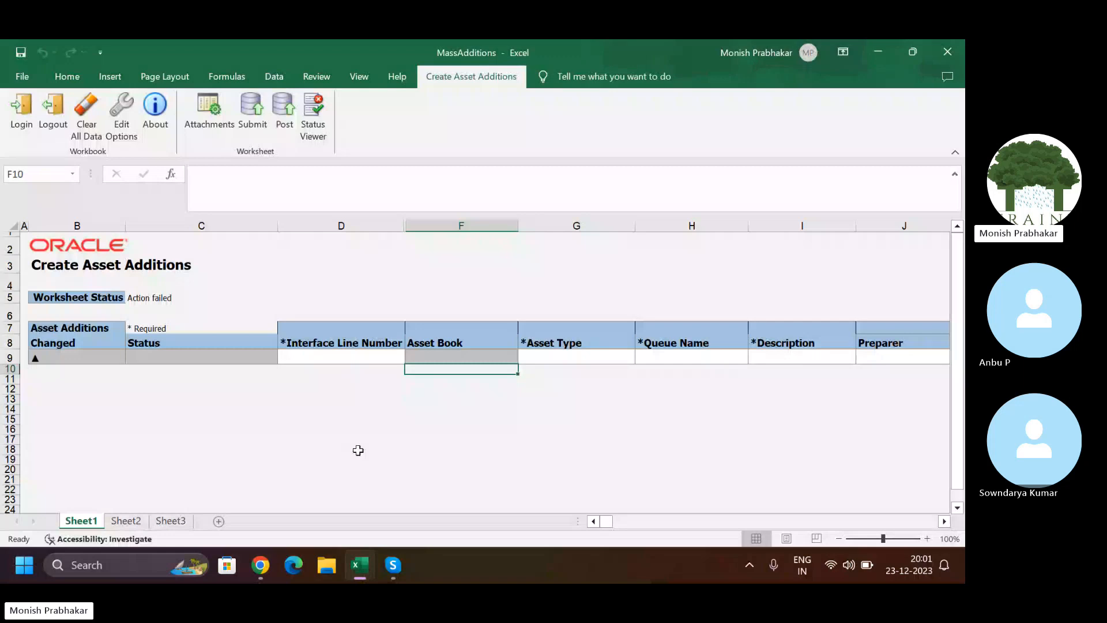
{"action": "key", "text": "alt+Tab"}
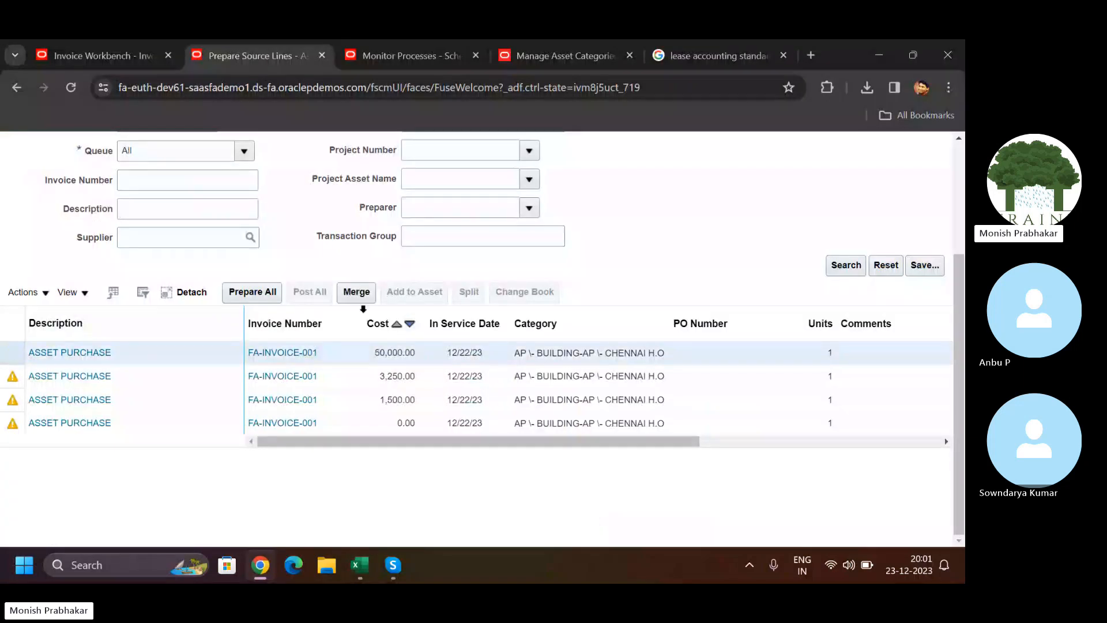
Try merging the source lines, dismiss the error, and open the 0.00-cost line for asset 112707
{"action": "left_click", "coordinate": [356, 292]}
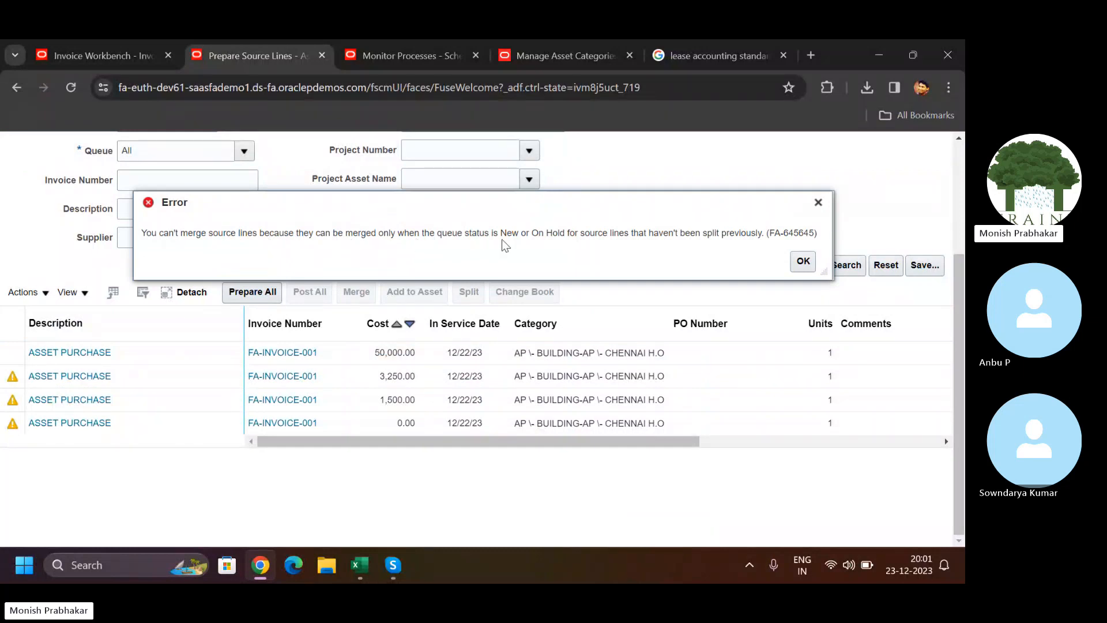
{"action": "left_click", "coordinate": [806, 269]}
{"action": "scroll", "coordinate": [845, 329], "scroll_direction": "down", "scroll_amount": 3}
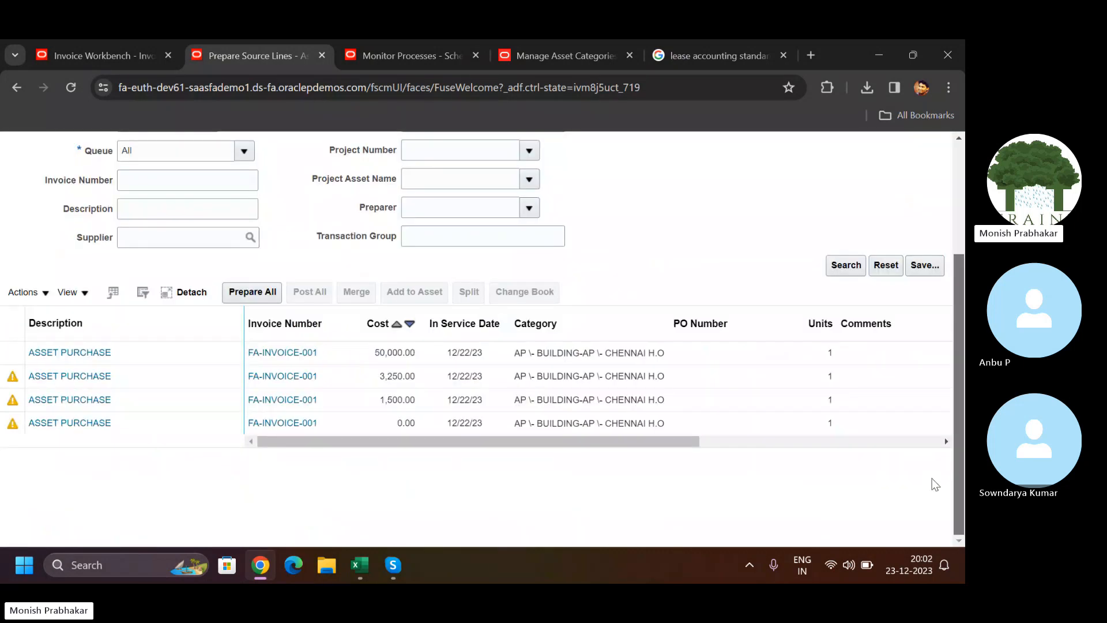
{"action": "left_click", "coordinate": [66, 426]}
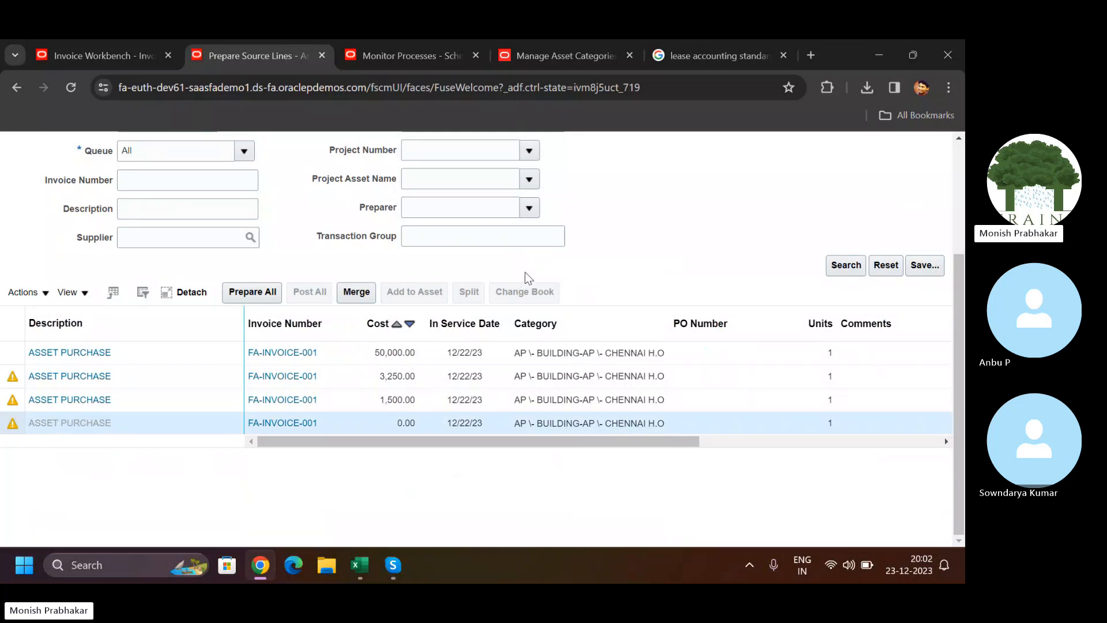
{"action": "double_click", "coordinate": [179, 247]}
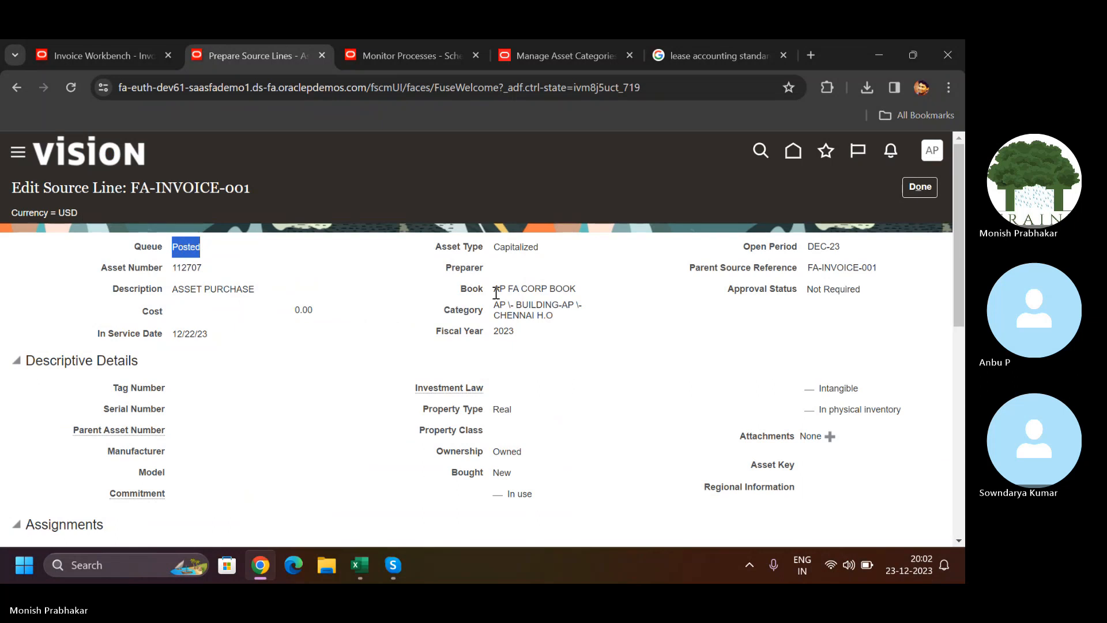
Open the 50,000.00 ASSET PURCHASE line to review its merged lines totalling 54,750.00, then return
{"action": "left_click", "coordinate": [928, 187]}
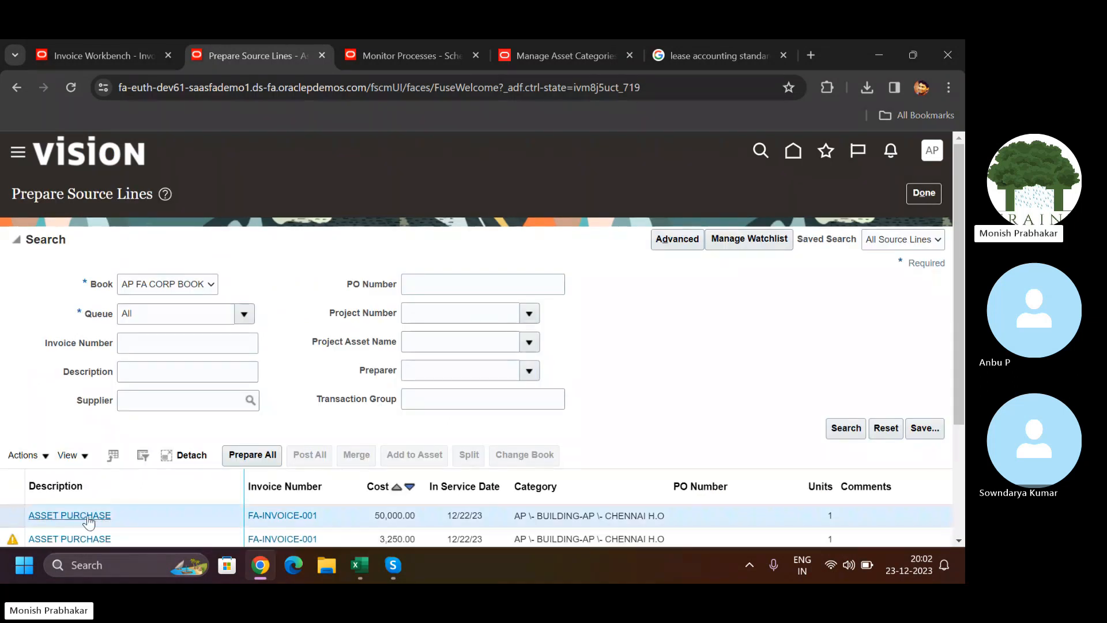
{"action": "left_click", "coordinate": [82, 536]}
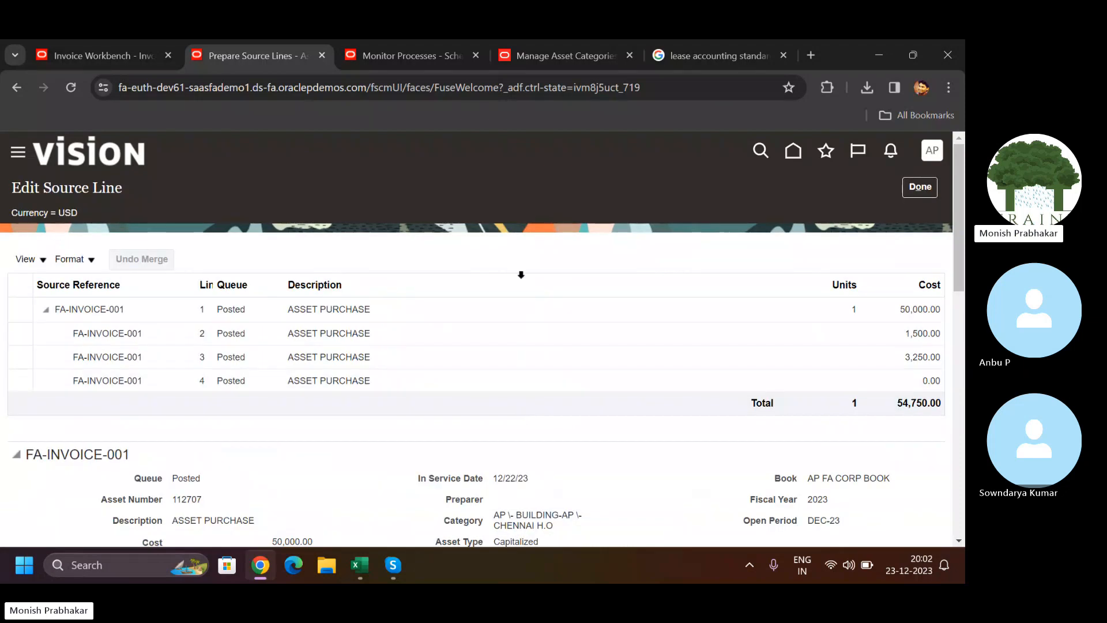
{"action": "mouse_move", "coordinate": [960, 291]}
{"action": "left_mouse_down"}
{"action": "mouse_move", "coordinate": [964, 456]}
{"action": "mouse_move", "coordinate": [961, 286]}
{"action": "left_mouse_up"}
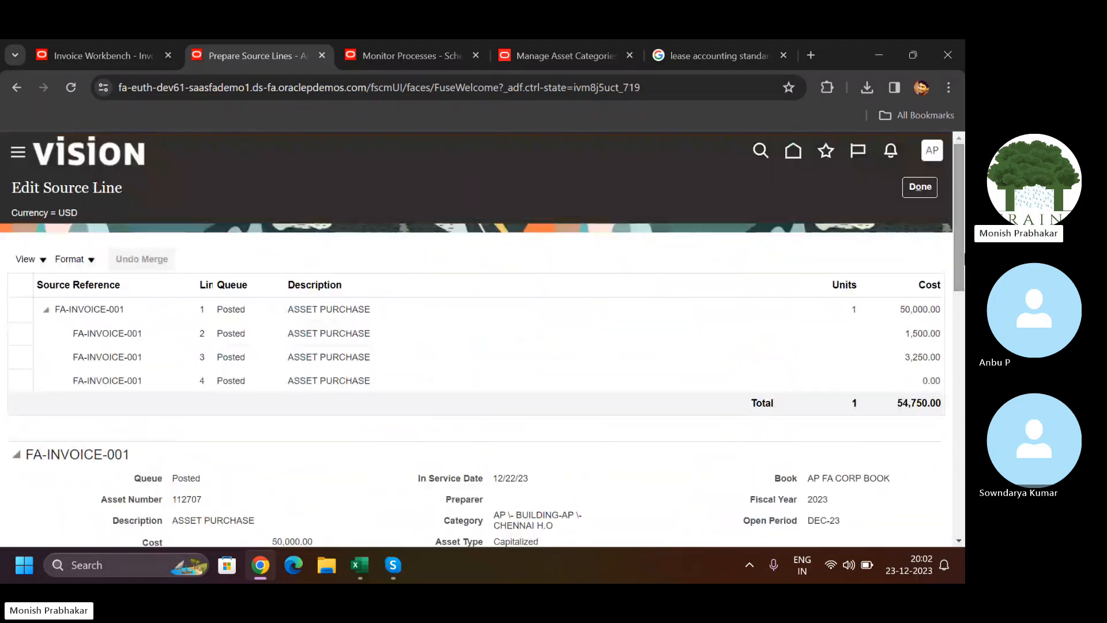
{"action": "double_click", "coordinate": [230, 309]}
{"action": "left_click", "coordinate": [934, 193]}
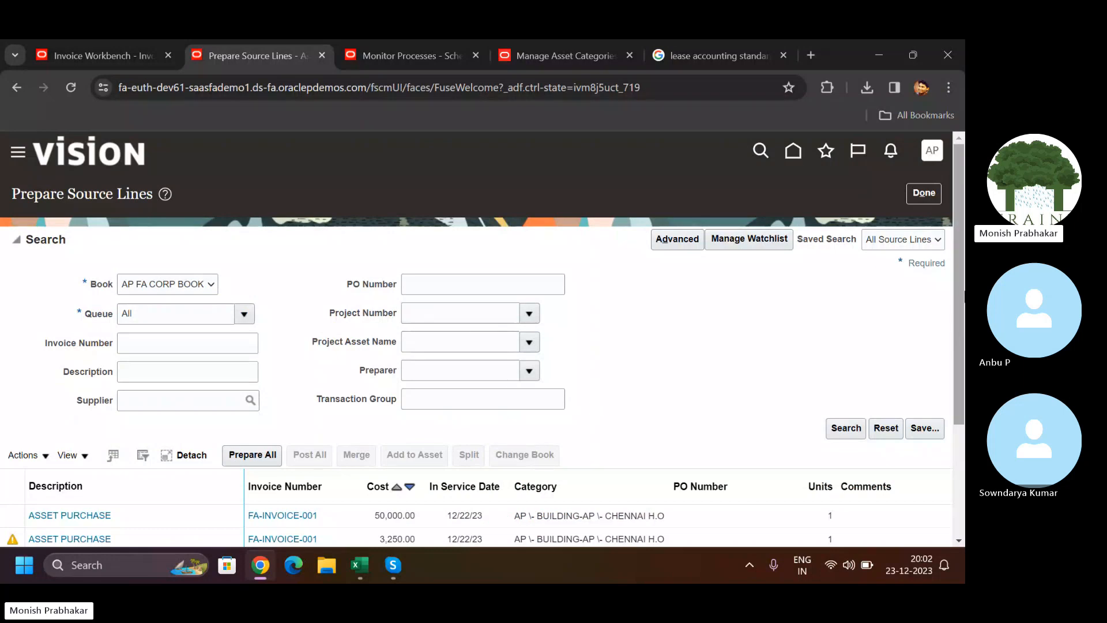
{"action": "scroll", "coordinate": [955, 424], "scroll_direction": "down", "scroll_amount": 3}
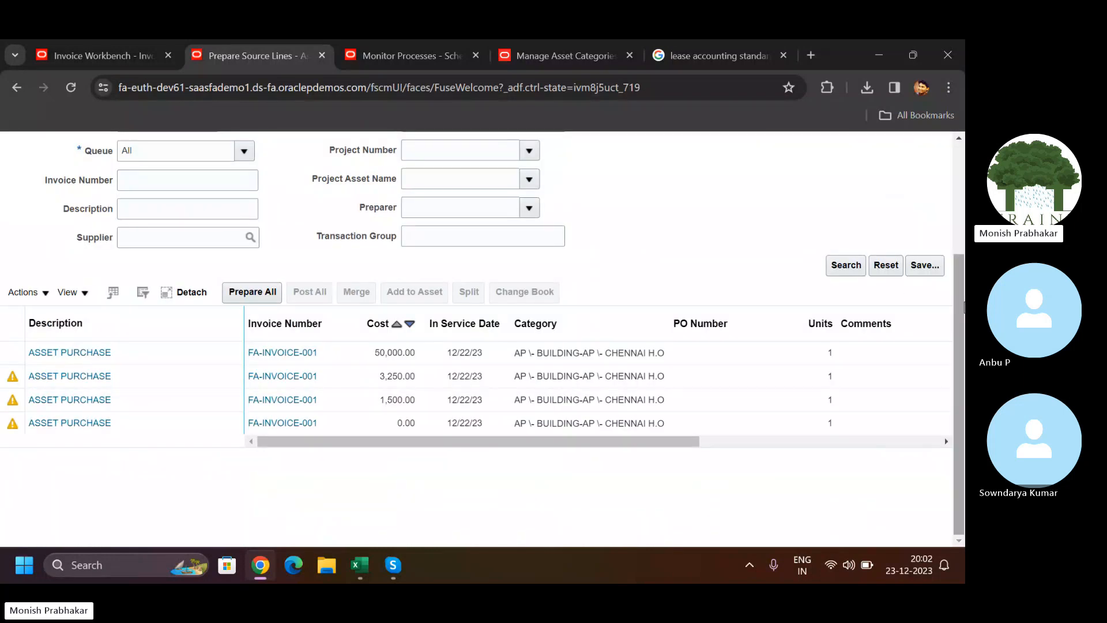
{"action": "scroll", "coordinate": [959, 306], "scroll_direction": "up", "scroll_amount": 2}
{"action": "scroll", "coordinate": [960, 260], "scroll_direction": "up", "scroll_amount": 1}
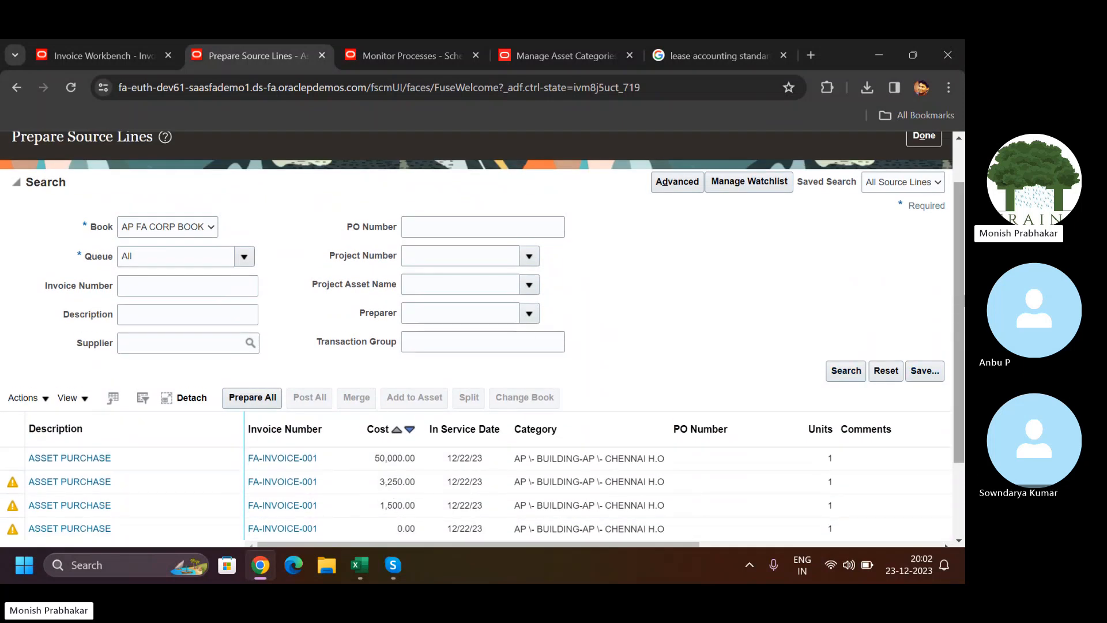
{"action": "left_click_drag", "start_coordinate": [958, 359], "coordinate": [951, 426]}
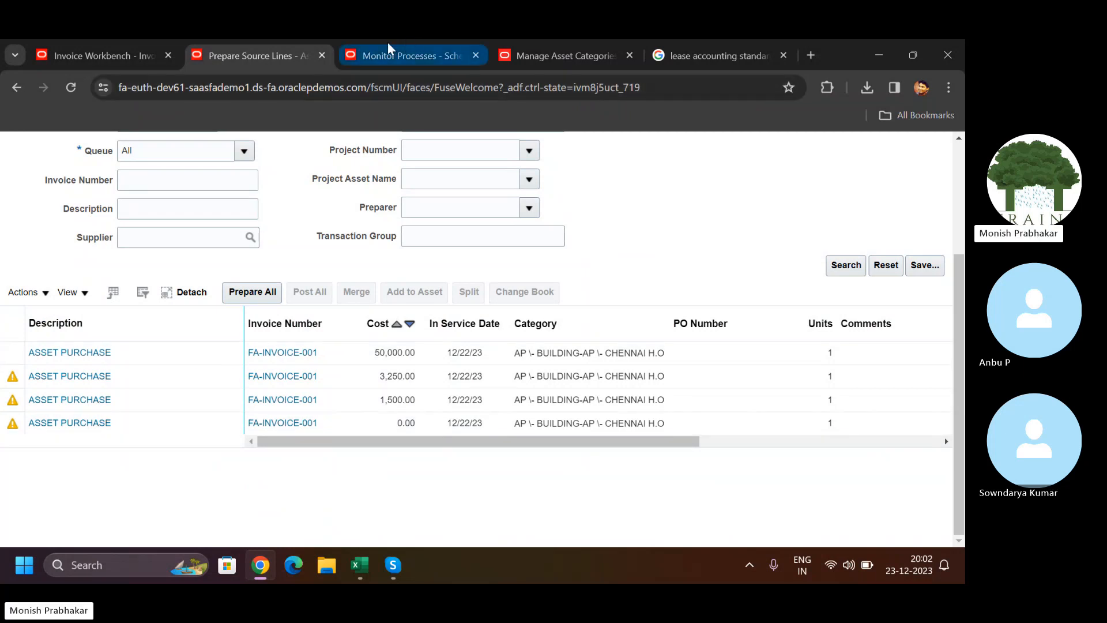
{"action": "left_click_drag", "start_coordinate": [959, 293], "coordinate": [963, 180]}
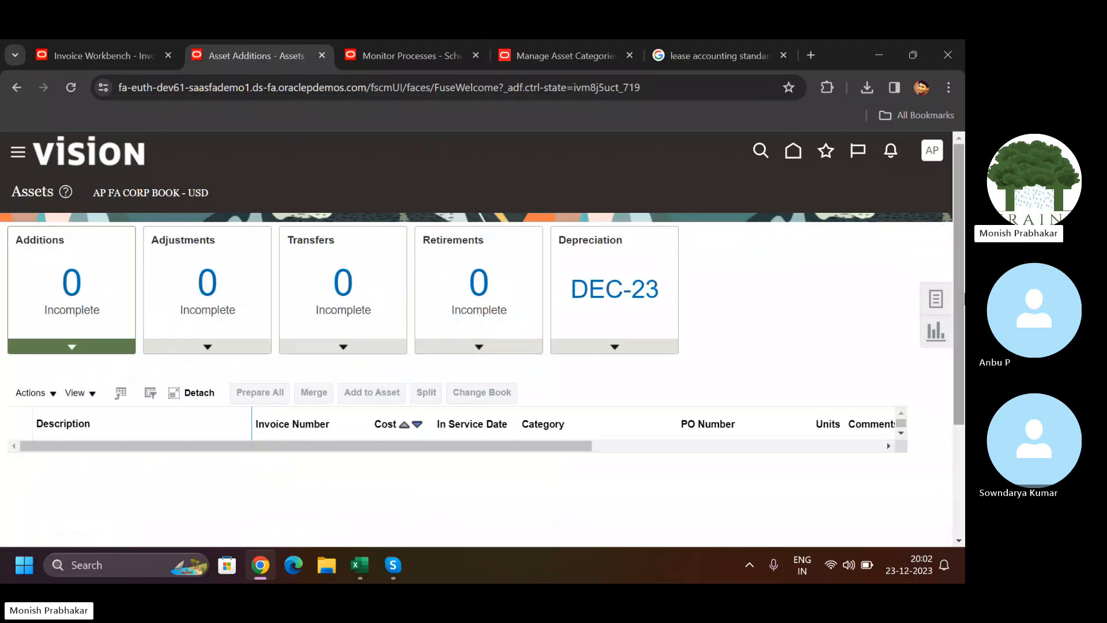
{"action": "left_click", "coordinate": [933, 298]}
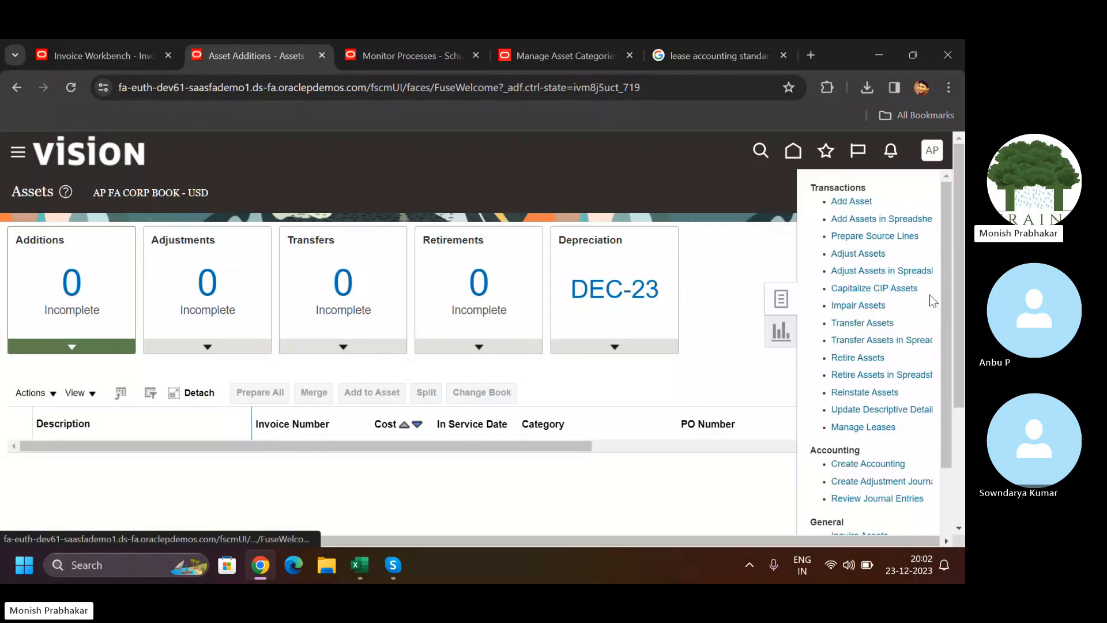
{"action": "left_click", "coordinate": [857, 238]}
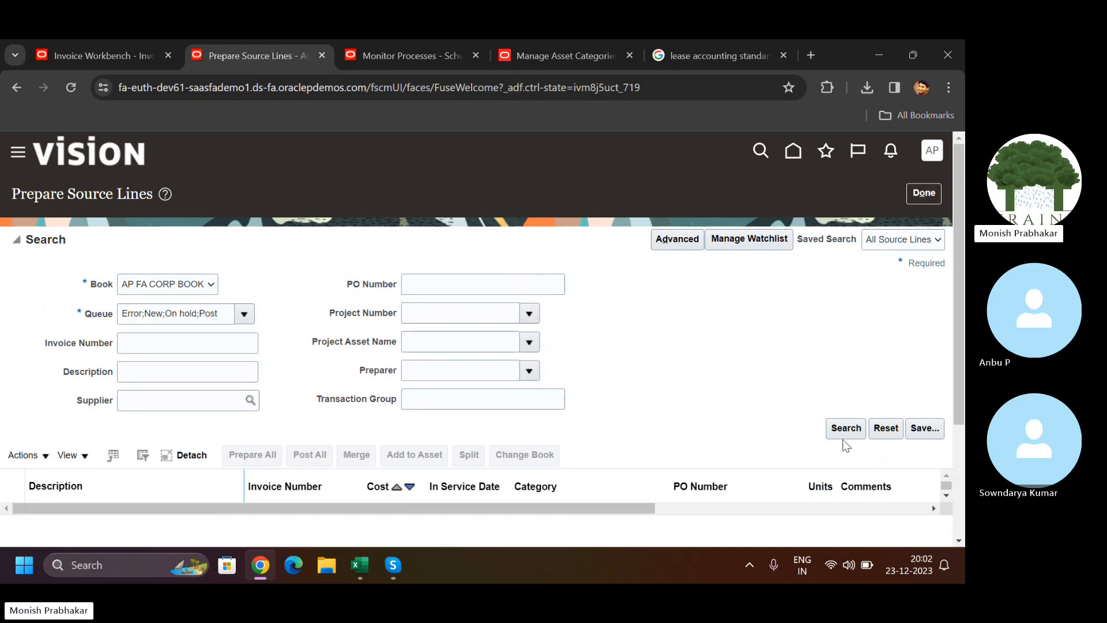
{"action": "left_click", "coordinate": [244, 313]}
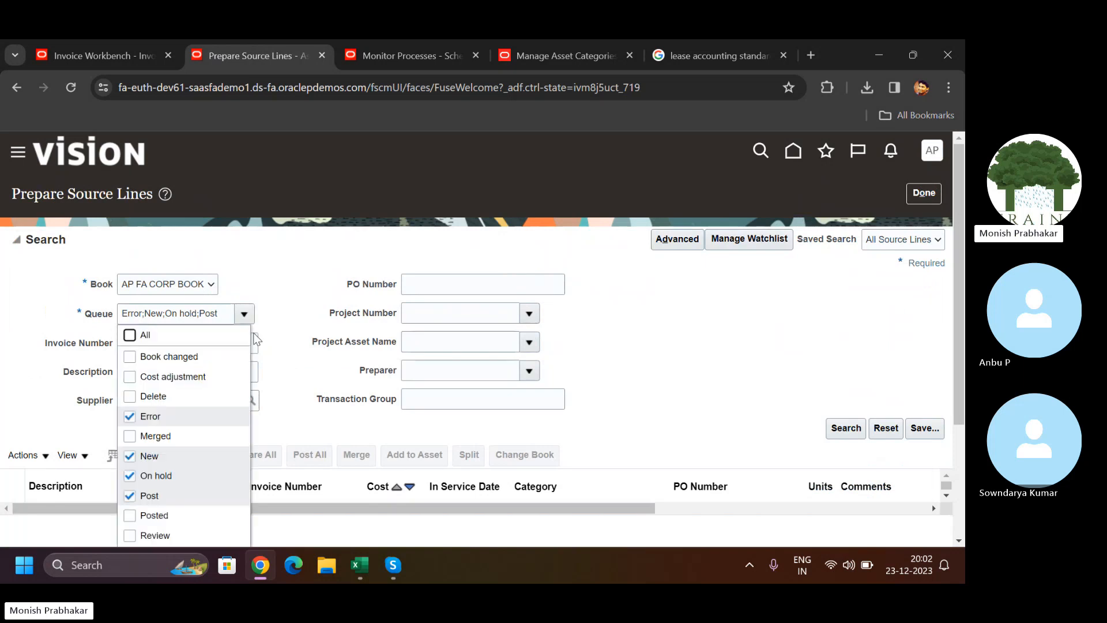
{"action": "left_click", "coordinate": [131, 335]}
{"action": "left_click", "coordinate": [846, 428]}
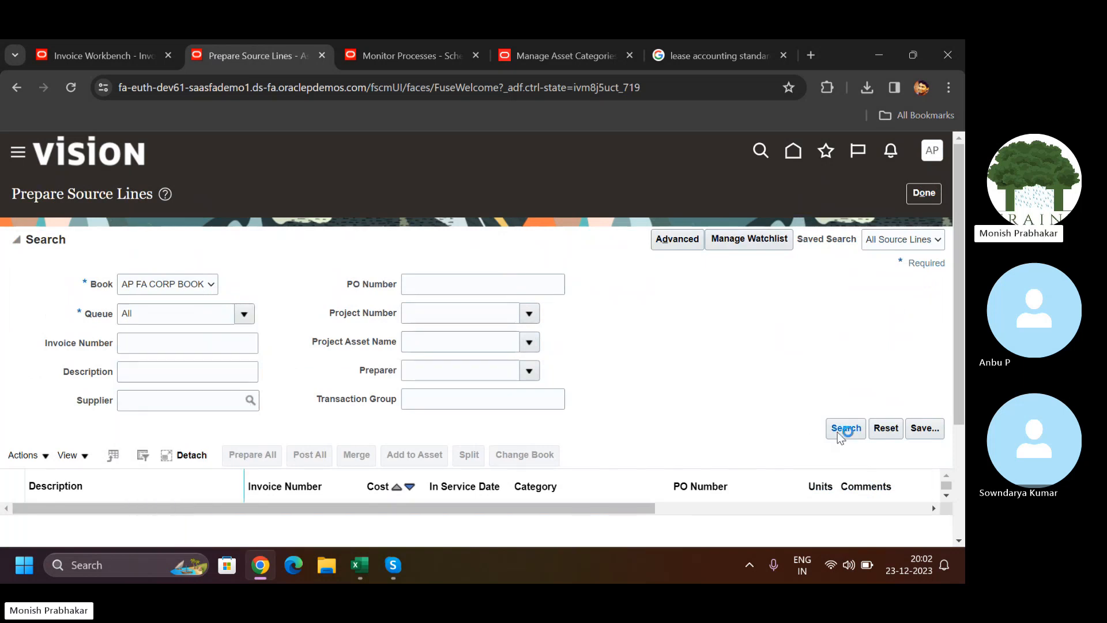
{"action": "scroll", "coordinate": [947, 370], "scroll_direction": "down", "scroll_amount": 1}
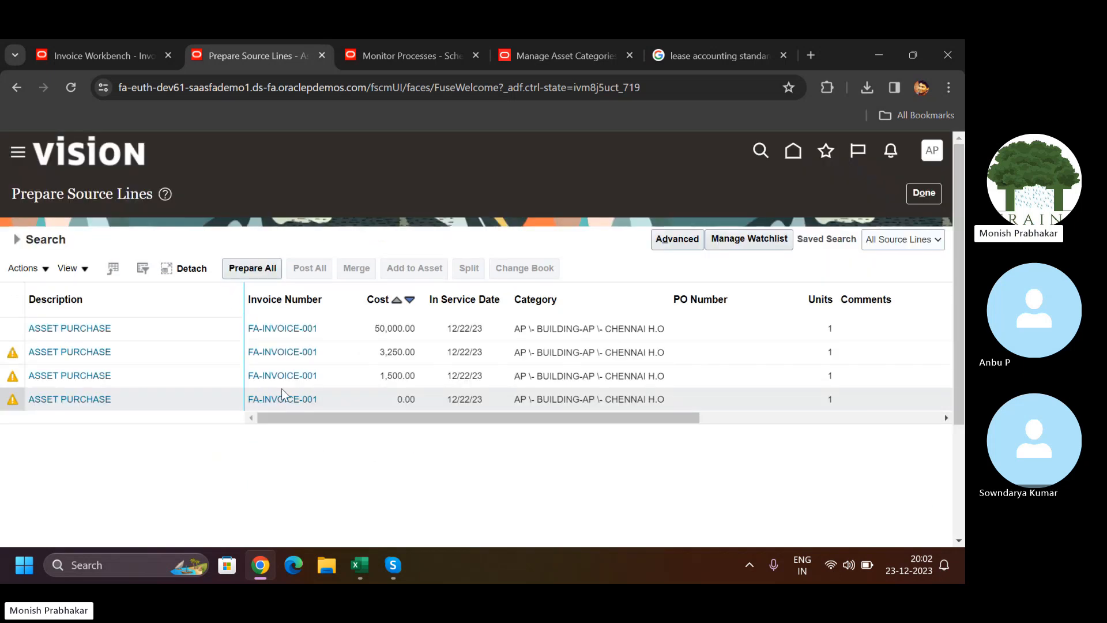
{"action": "left_click", "coordinate": [254, 294]}
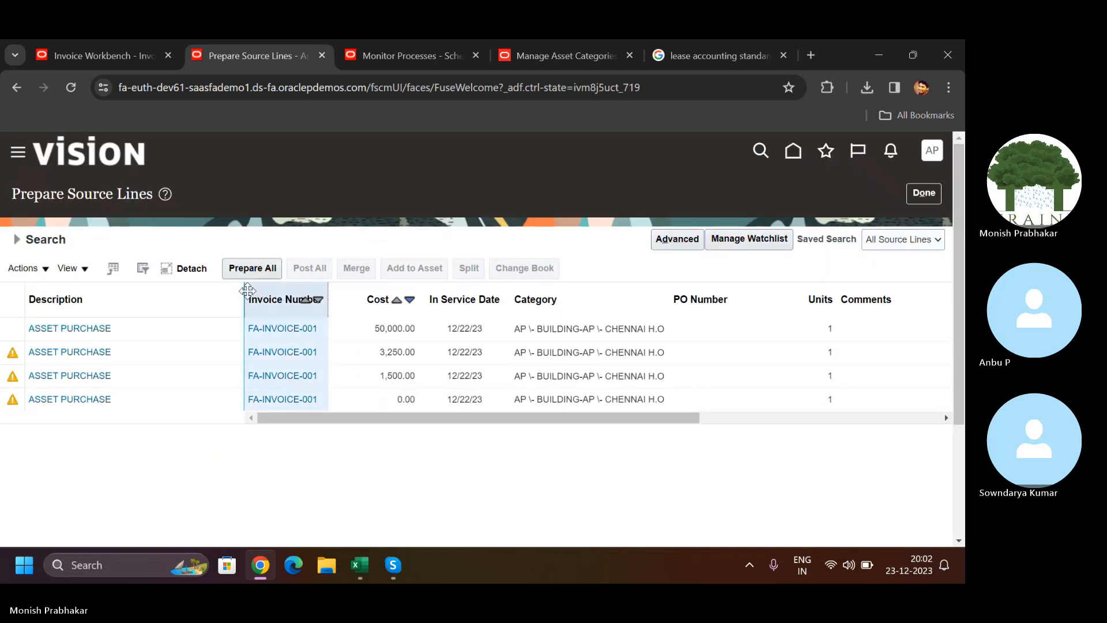
{"action": "left_click_drag", "start_coordinate": [244, 291], "coordinate": [199, 292]}
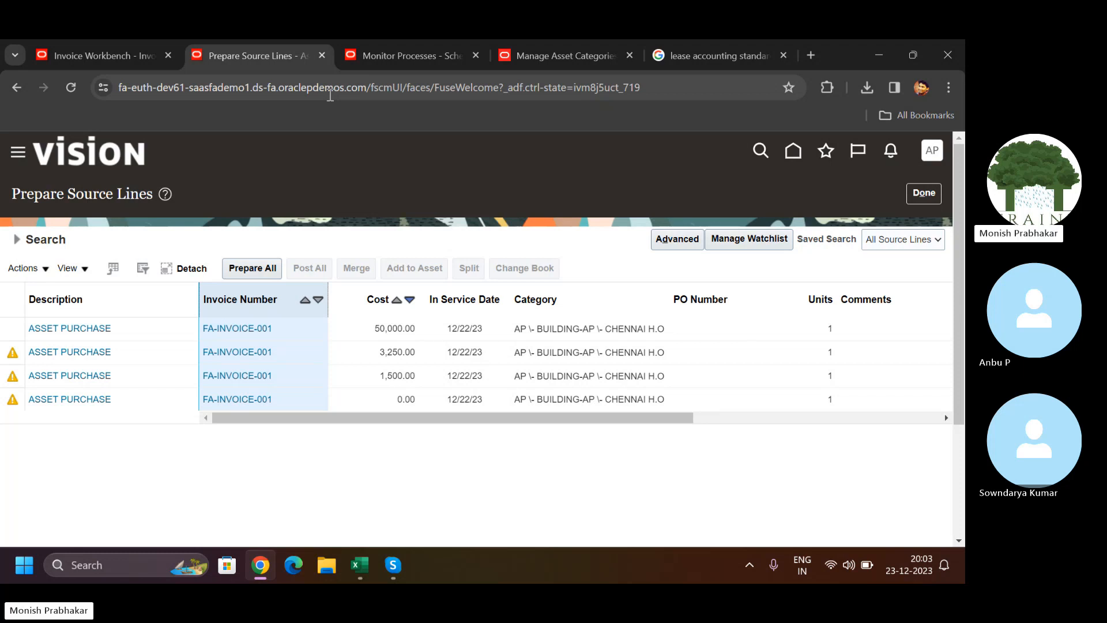
{"action": "left_click", "coordinate": [923, 192]}
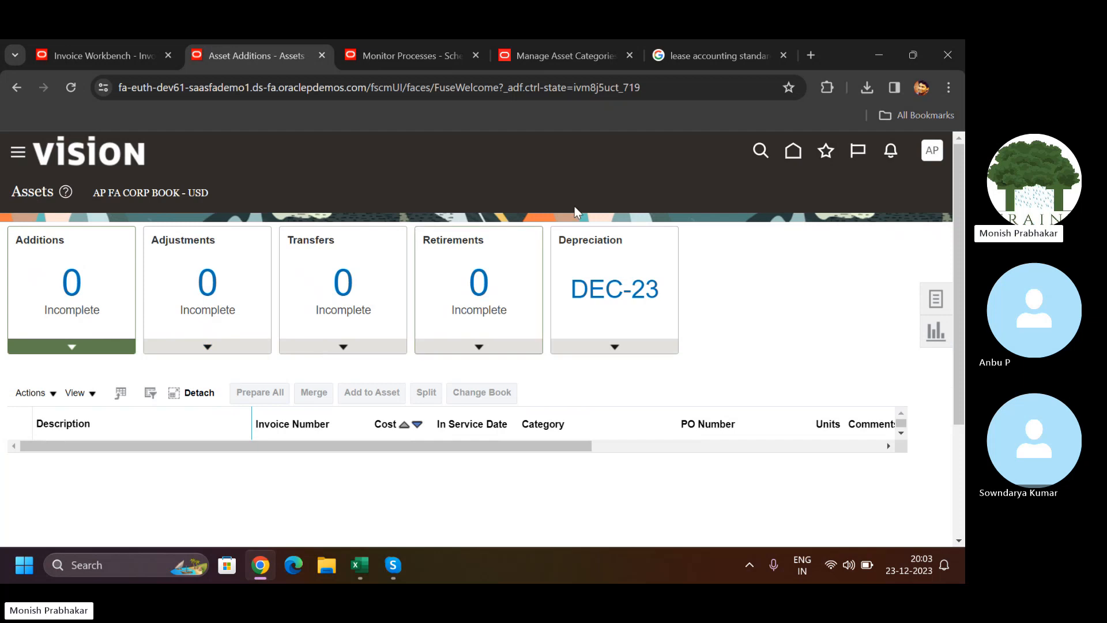
Refresh the Monitor Processes list and check the newest process
{"action": "left_click", "coordinate": [424, 51]}
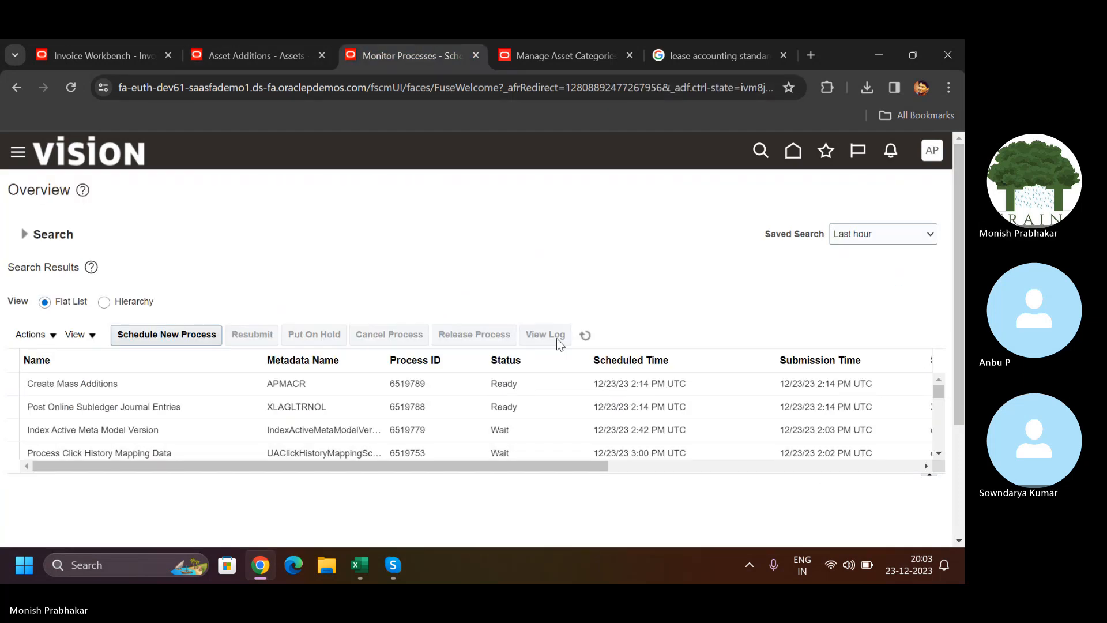
{"action": "left_click", "coordinate": [586, 335]}
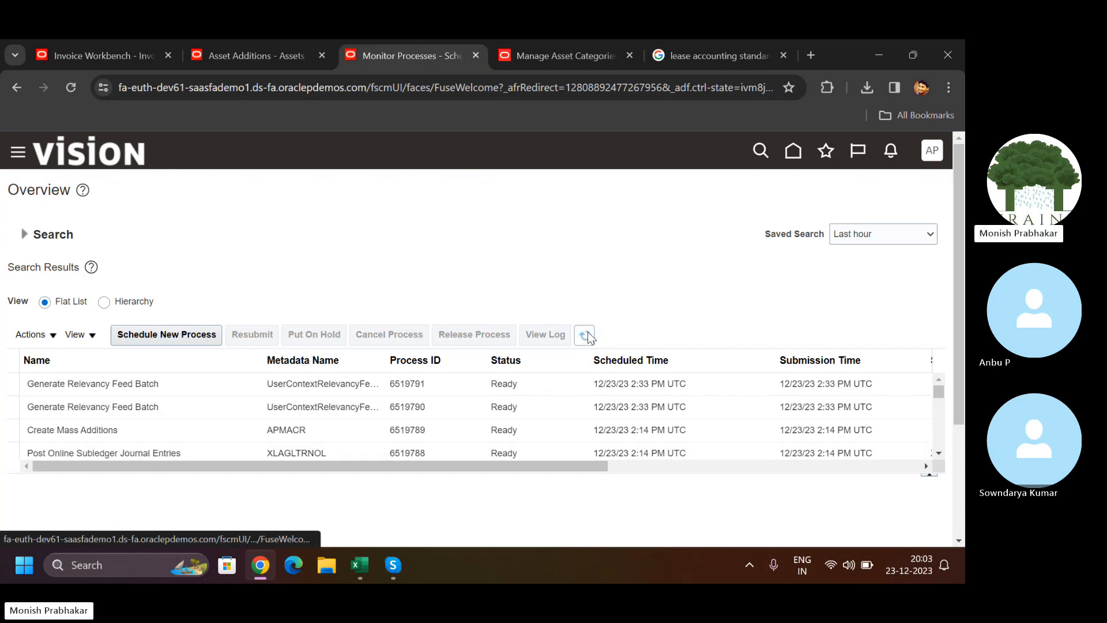
{"action": "left_click", "coordinate": [426, 383]}
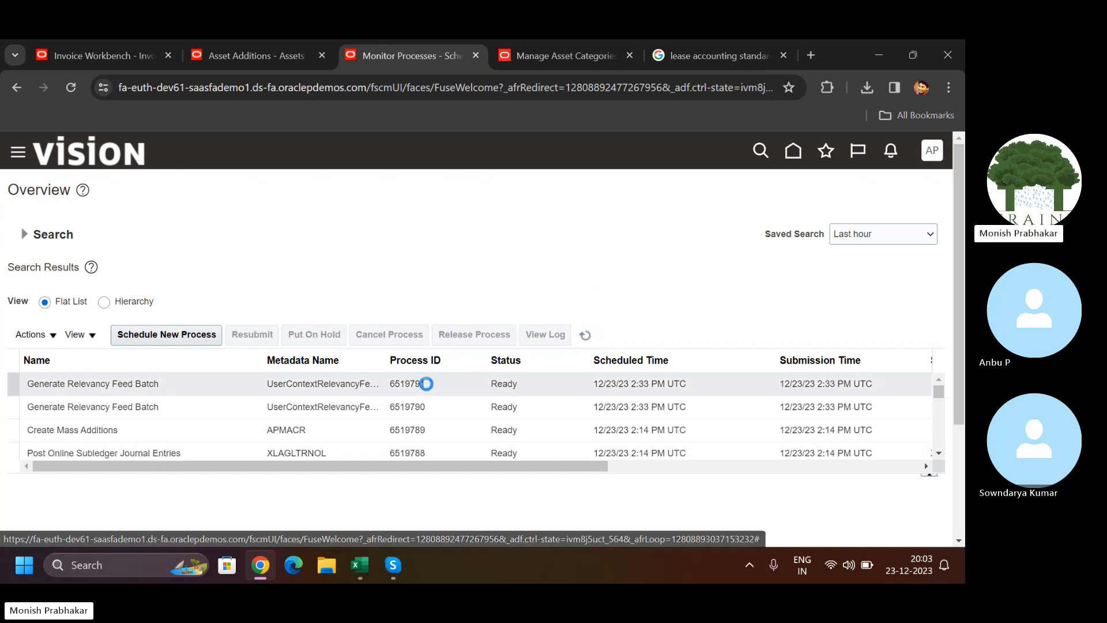
{"action": "left_click", "coordinate": [283, 42]}
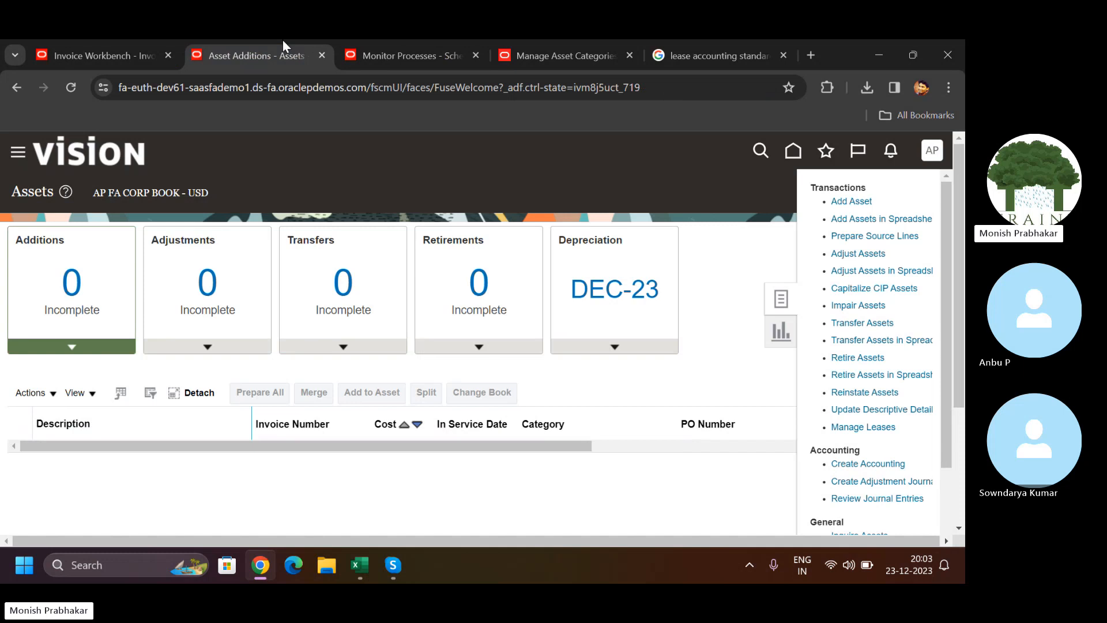
Close the lease search, Manage Asset Categories and Monitor Processes tabs, keeping Invoice Workbench and Assets
{"action": "left_click", "coordinate": [735, 72]}
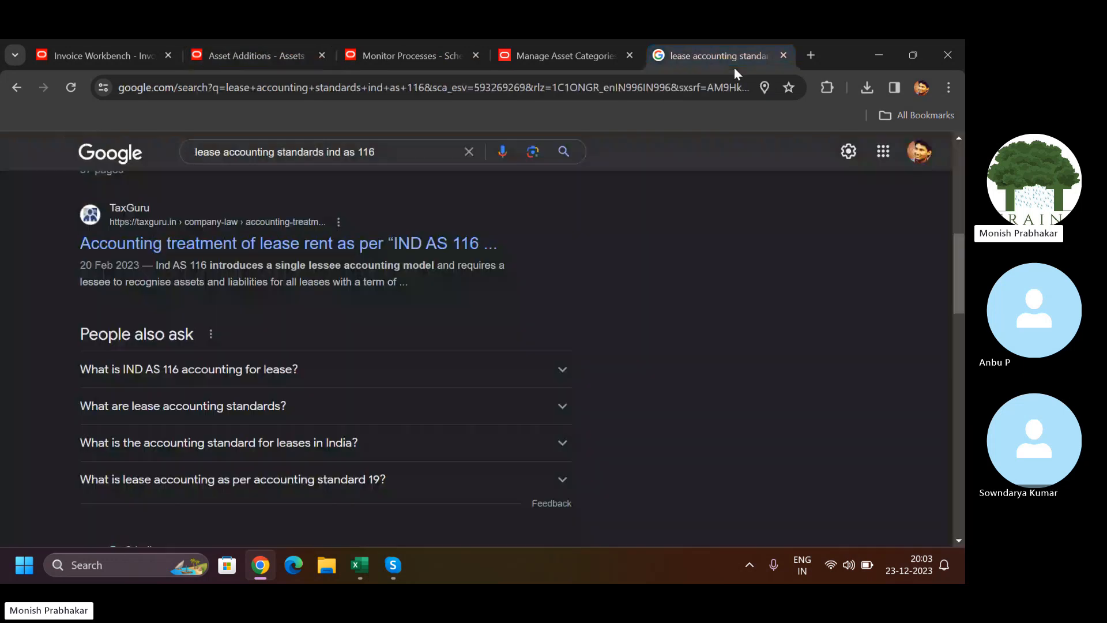
{"action": "left_click", "coordinate": [784, 56]}
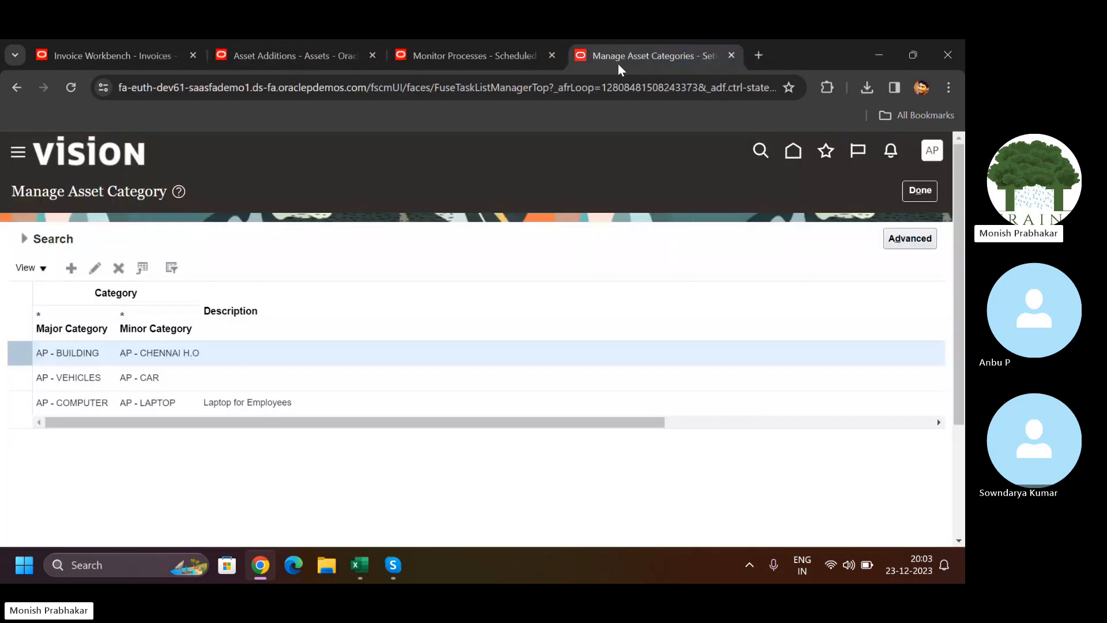
{"action": "left_click", "coordinate": [731, 56]}
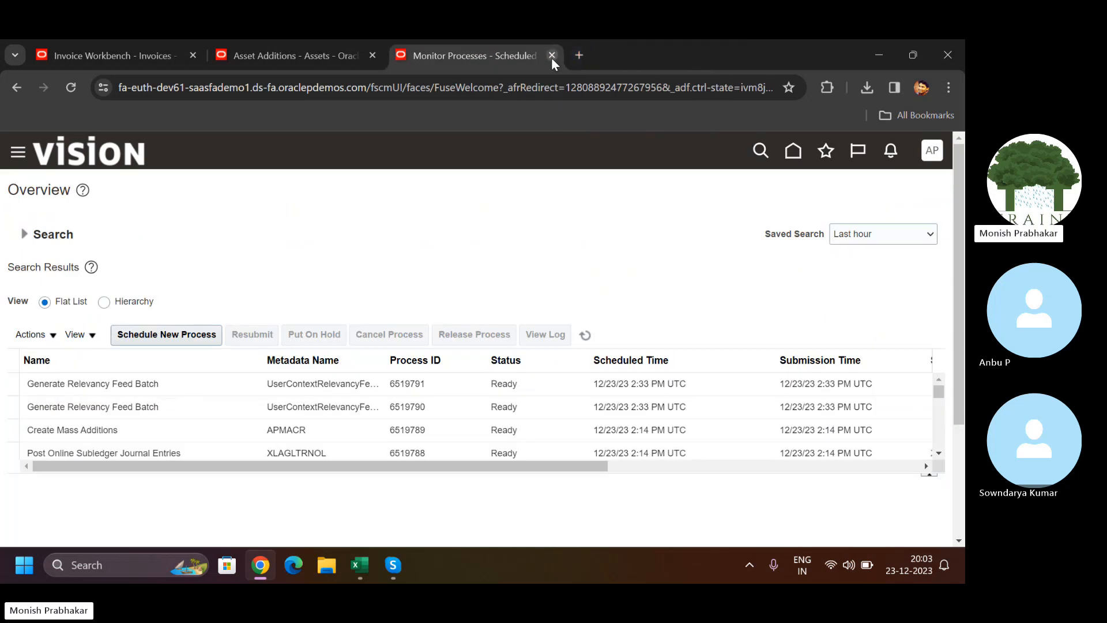
{"action": "left_click", "coordinate": [552, 55]}
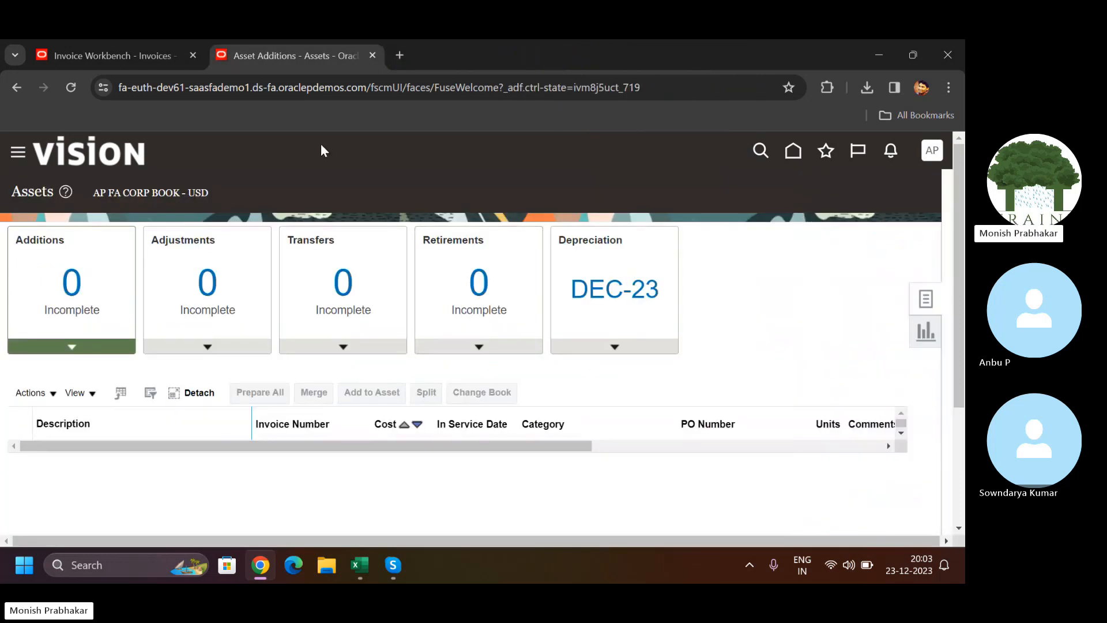
{"action": "left_click", "coordinate": [87, 43]}
{"action": "left_click", "coordinate": [278, 42]}
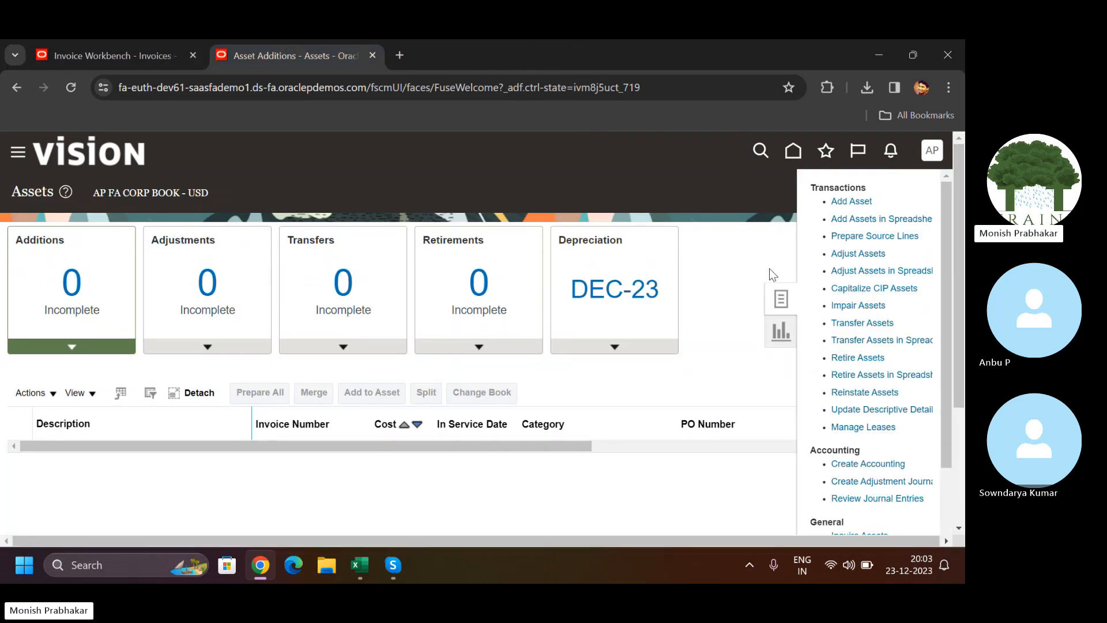
Open the Adjust Assets task from the asset task list
{"action": "left_click", "coordinate": [741, 258]}
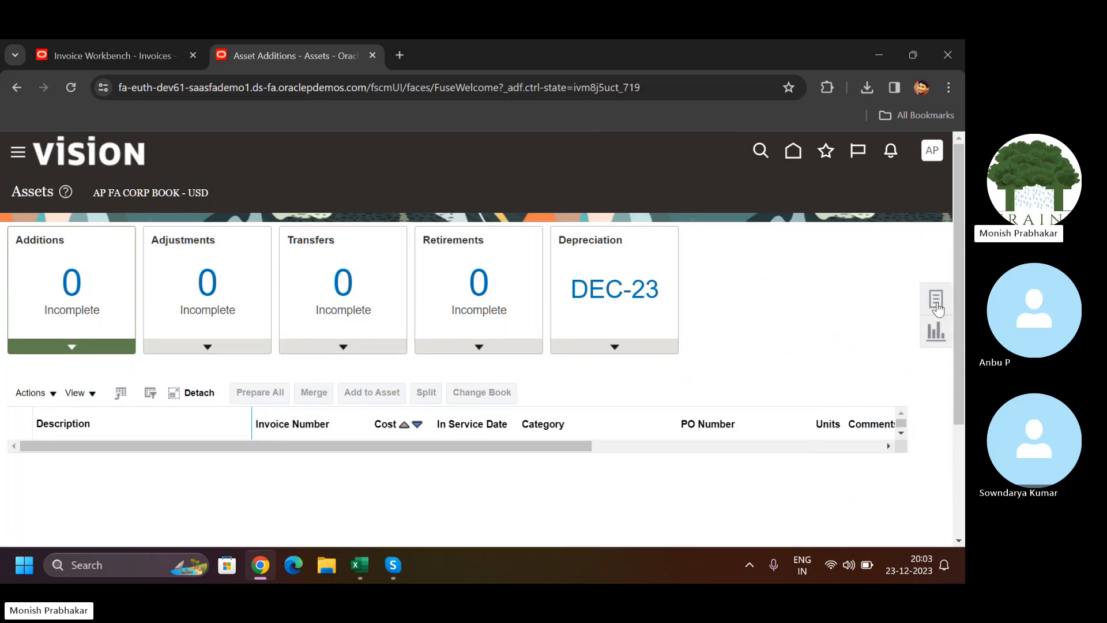
{"action": "left_click", "coordinate": [937, 307]}
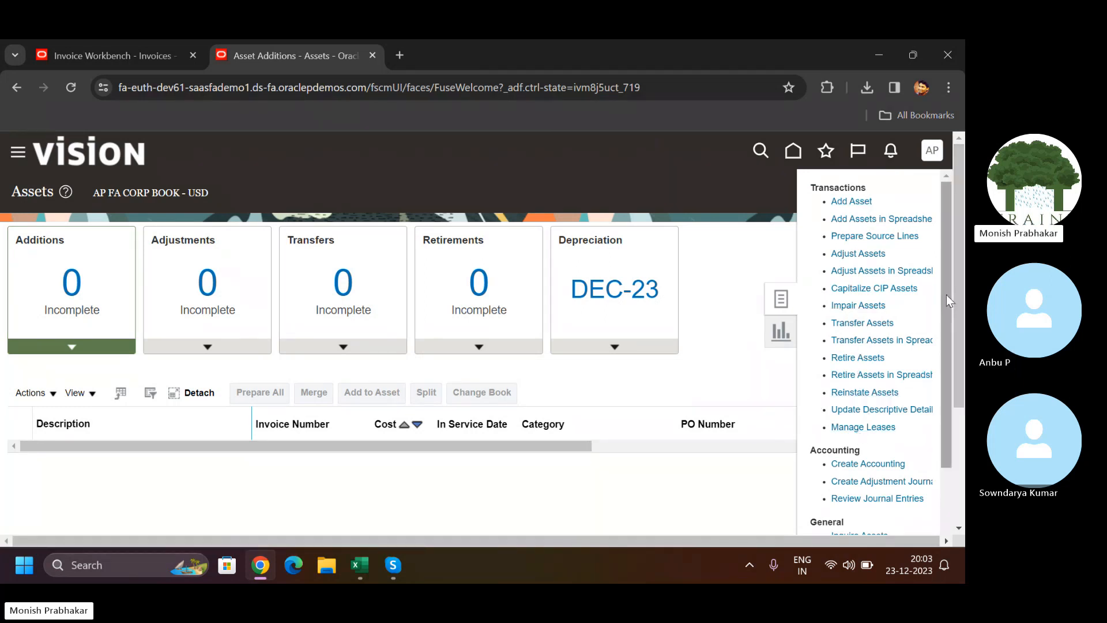
{"action": "left_click", "coordinate": [848, 254]}
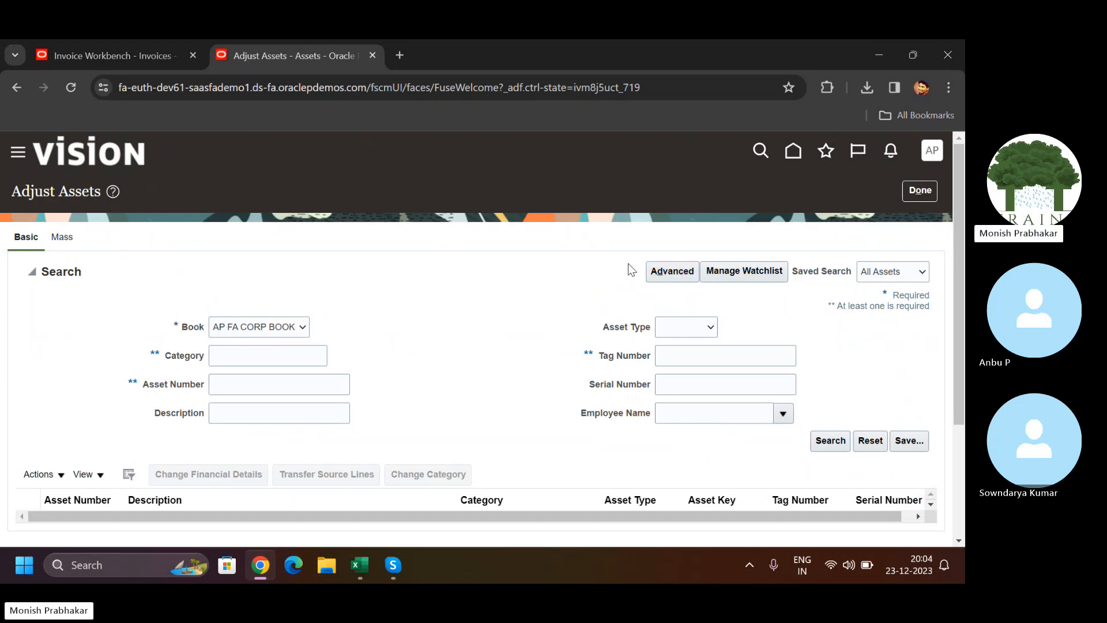
Run an advanced search with Category 'Does not contain' and select asset 112704
{"action": "left_click", "coordinate": [657, 274]}
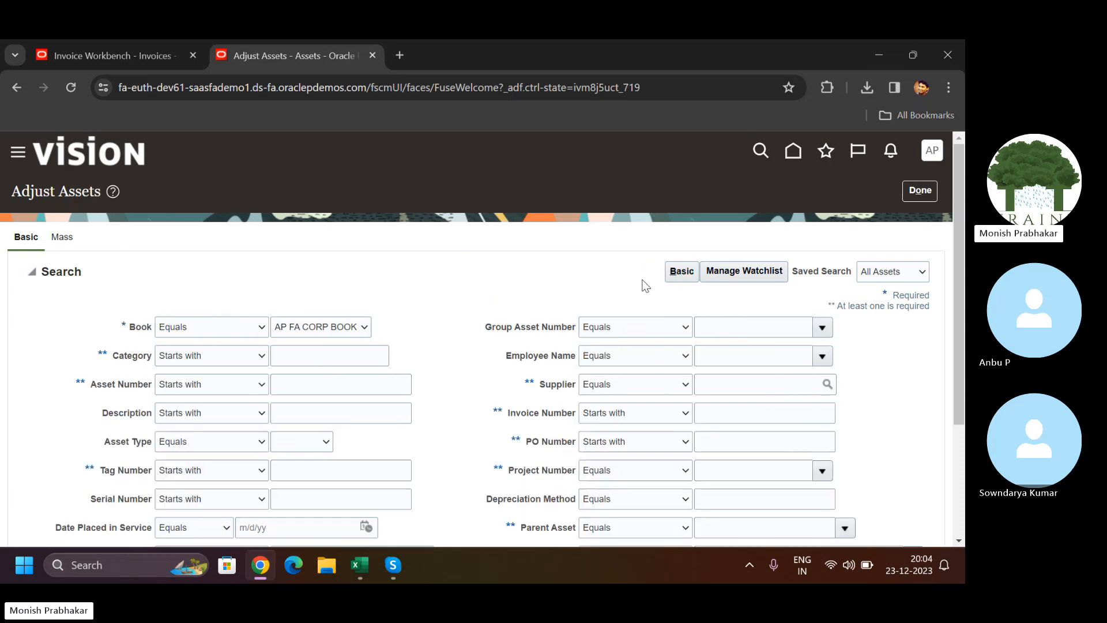
{"action": "left_click", "coordinate": [224, 353]}
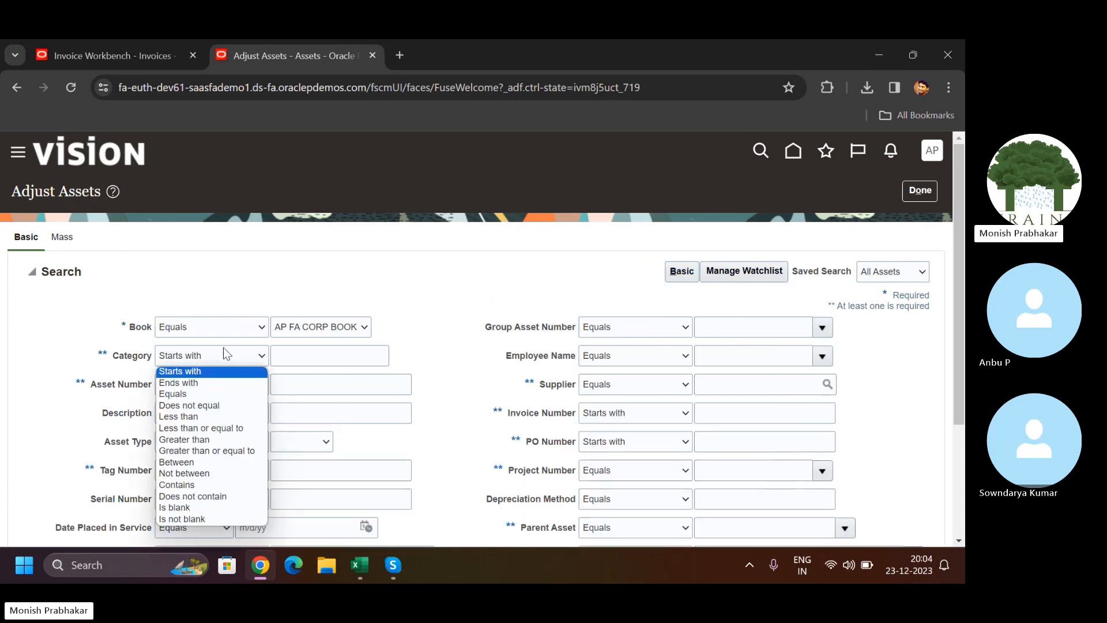
{"action": "key", "text": "Escape"}
{"action": "left_click", "coordinate": [177, 507]}
{"action": "left_click", "coordinate": [332, 362]}
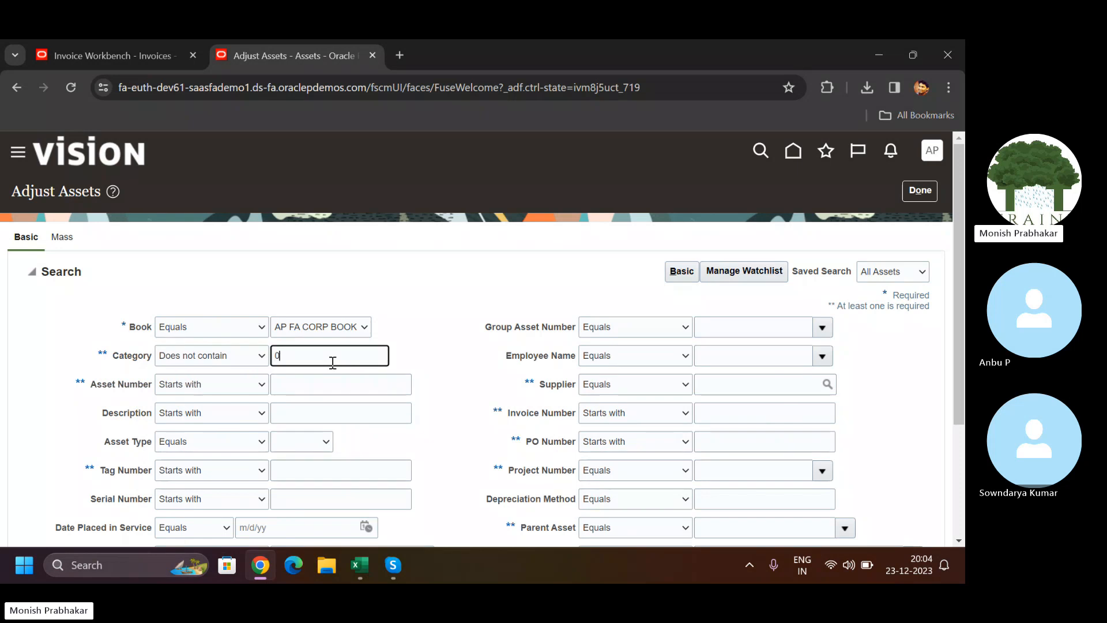
{"action": "left_click_drag", "start_coordinate": [958, 372], "coordinate": [949, 495]}
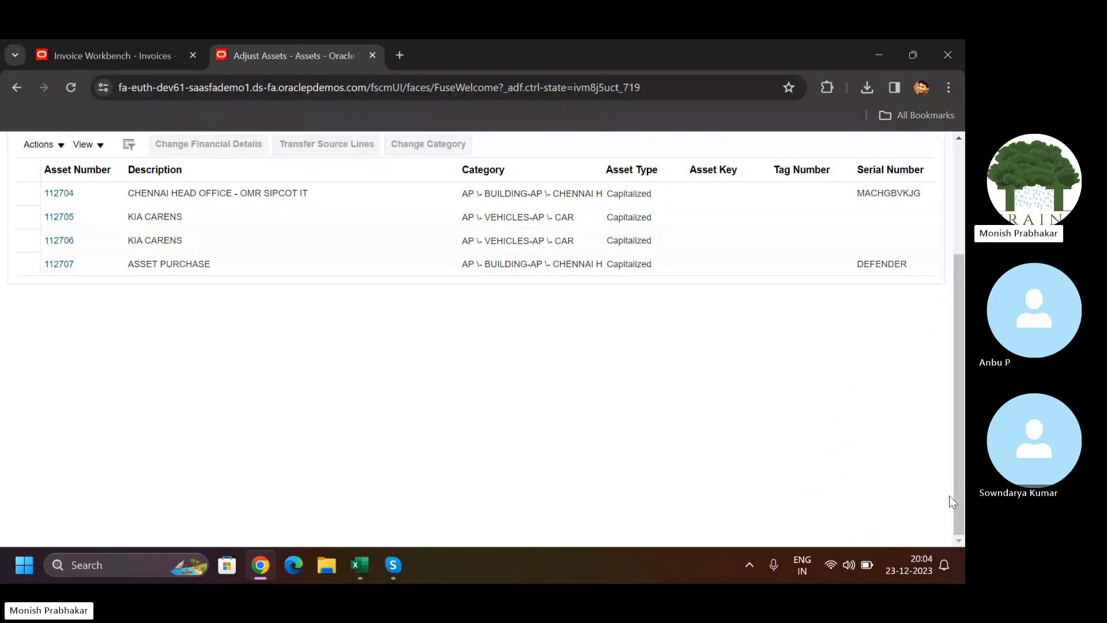
{"action": "left_click", "coordinate": [62, 193]}
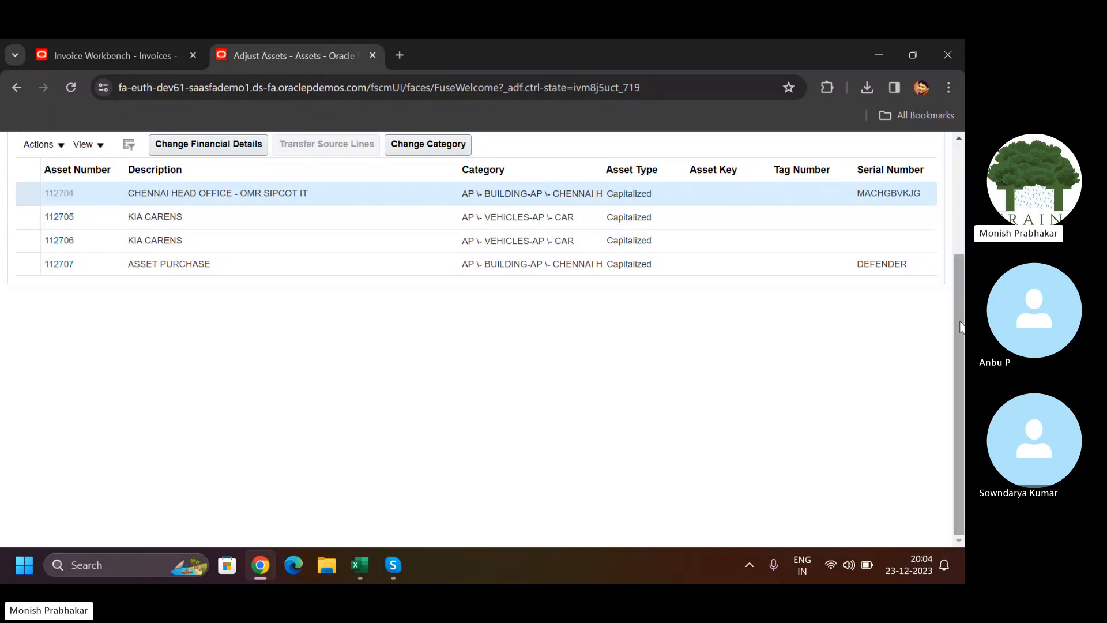
{"action": "left_click_drag", "start_coordinate": [961, 327], "coordinate": [961, 258]}
{"action": "left_click", "coordinate": [393, 566]}
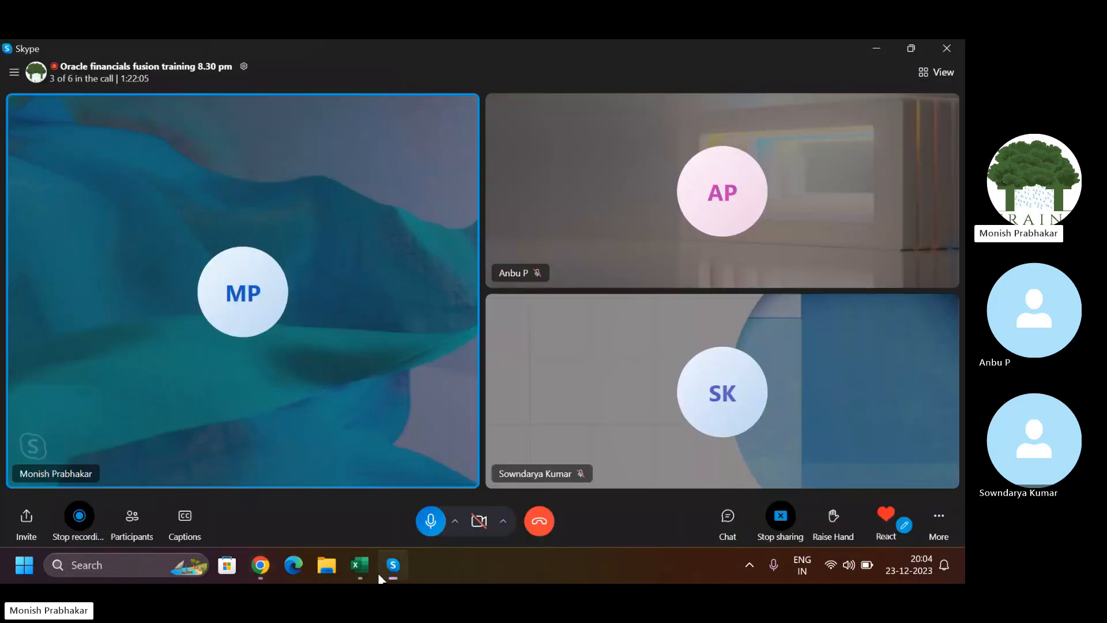
In the Training Board workbook, insert a row above Asset Revaluation and number items 7–10
{"action": "mouse_move", "coordinate": [360, 565]}
{"action": "left_click", "coordinate": [296, 513]}
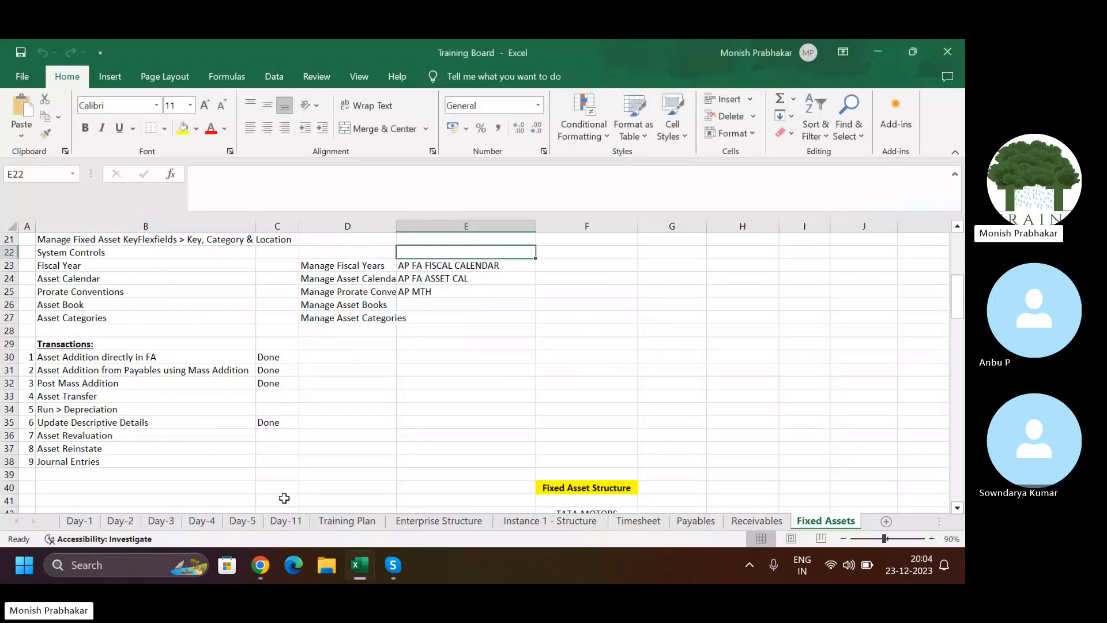
{"action": "key", "text": "Down"}
{"action": "key", "text": "Down"}
{"action": "key", "text": "Down"}
{"action": "key", "text": "Down"}
{"action": "key", "text": "Down"}
{"action": "key", "text": "Down"}
{"action": "key", "text": "Down"}
{"action": "key", "text": "Down"}
{"action": "key", "text": "Down"}
{"action": "key", "text": "Down"}
{"action": "key", "text": "Down"}
{"action": "key", "text": "Left"}
{"action": "key", "text": "Left"}
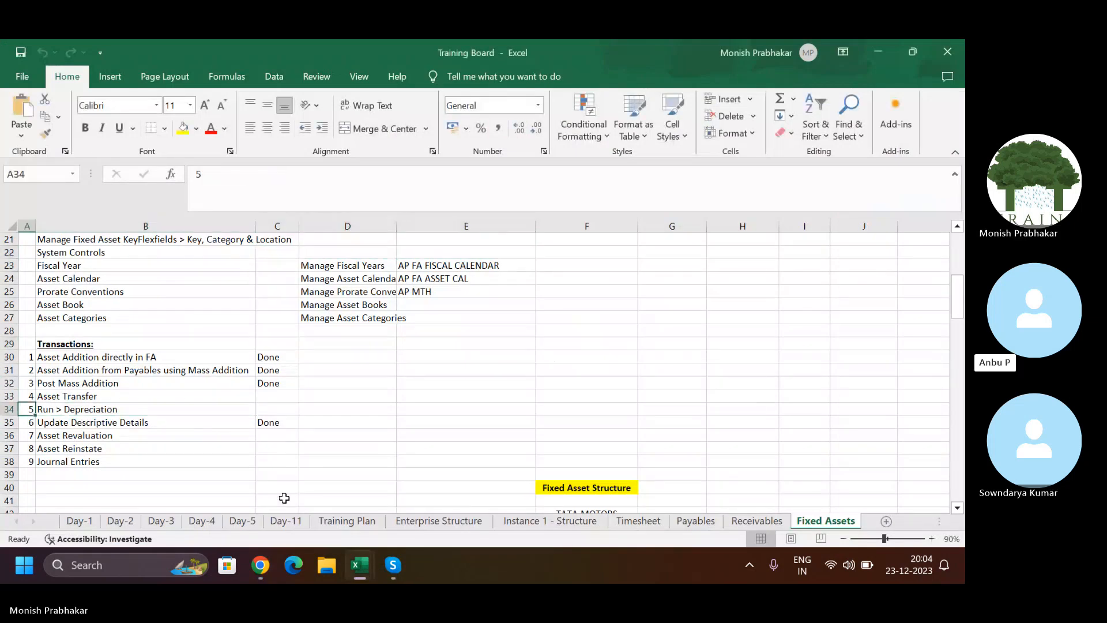
{"action": "key", "text": "Right"}
{"action": "key", "text": "Up"}
{"action": "key", "text": "Down"}
{"action": "key", "text": "Down"}
{"action": "key", "text": "Down"}
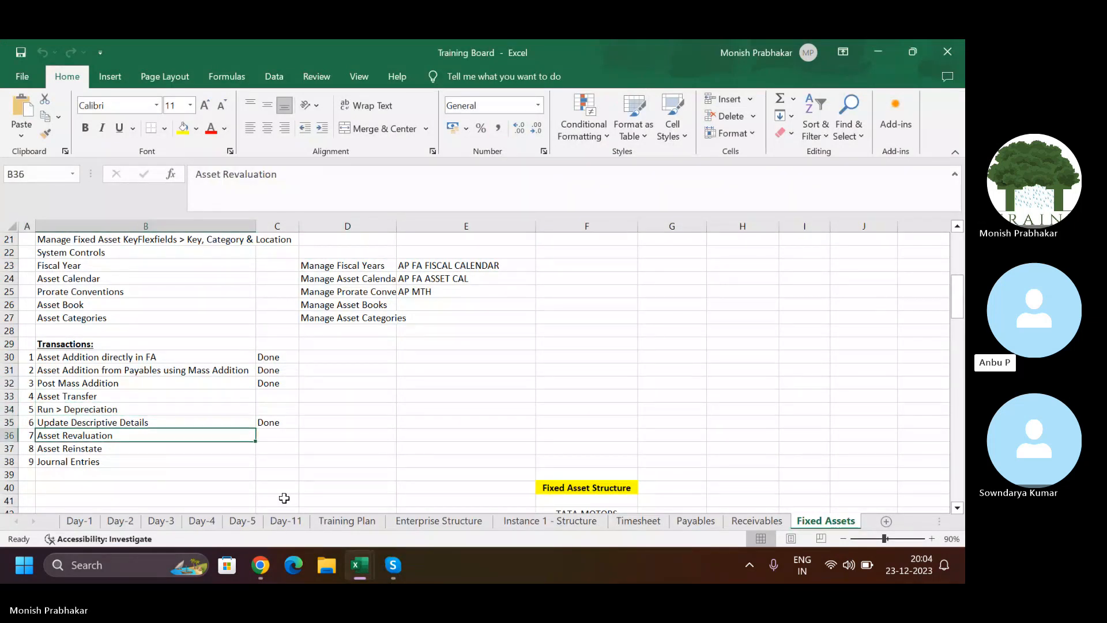
{"action": "key", "text": "shift+space"}
{"action": "key", "text": "ctrl+shift+plus"}
{"action": "key", "text": "Left"}
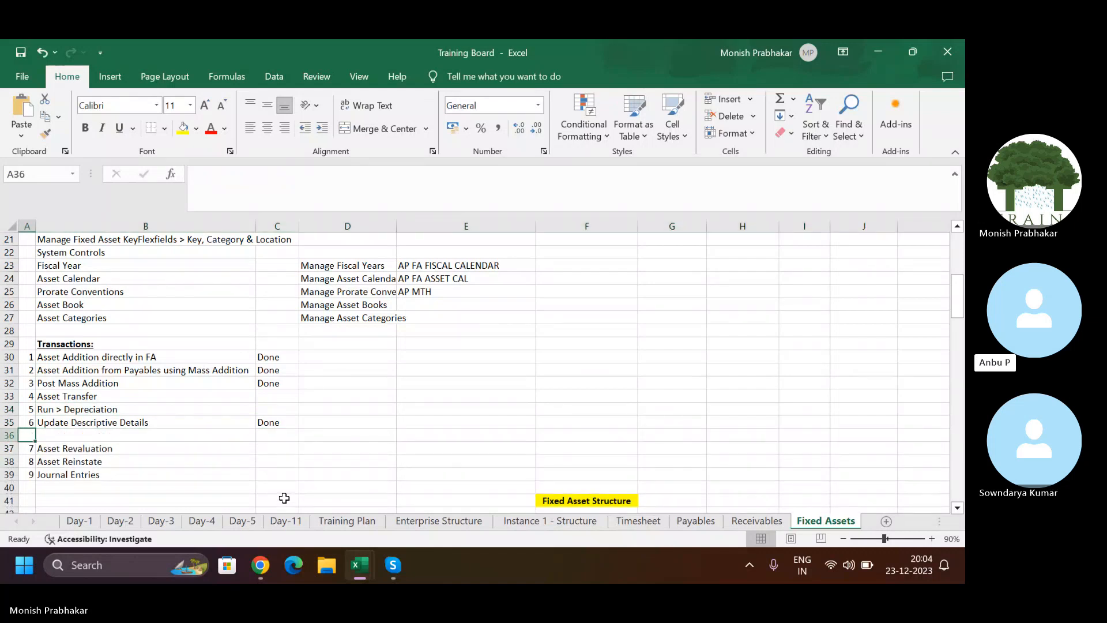
{"action": "type", "text": "7"}
{"action": "key", "text": "Return"}
{"action": "type", "text": "8"}
{"action": "key", "text": "Return"}
{"action": "type", "text": "9"}
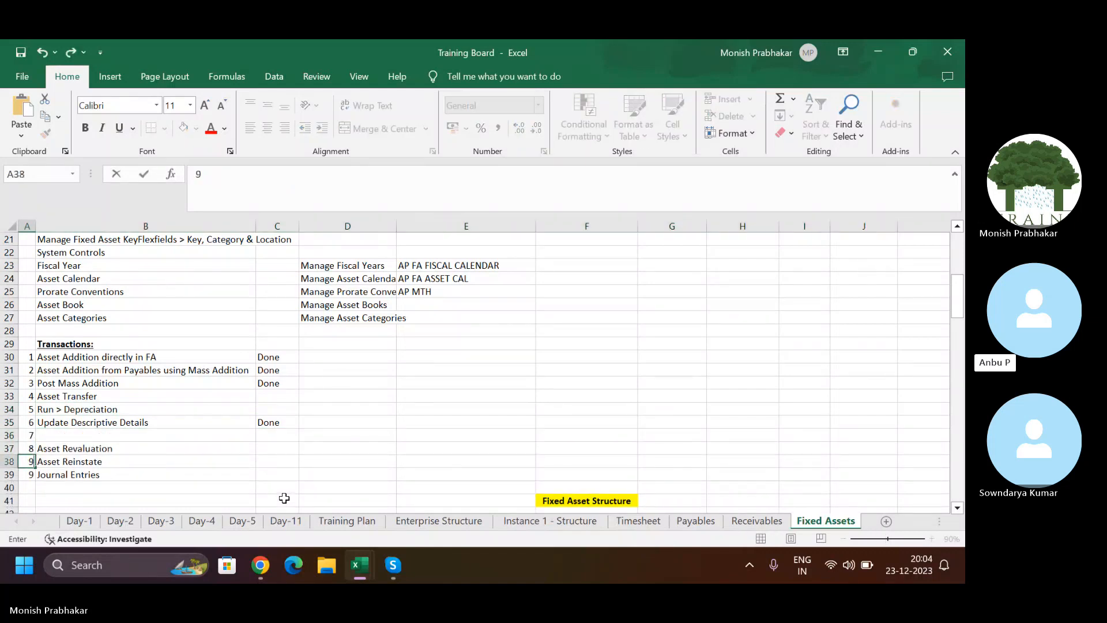
{"action": "key", "text": "Return"}
{"action": "type", "text": "10"}
{"action": "key", "text": "Up"}
{"action": "key", "text": "Up"}
{"action": "key", "text": "Up"}
Enter 'Prepare Source Lines' with status Done in the new item 7 row
{"action": "key", "text": "Right"}
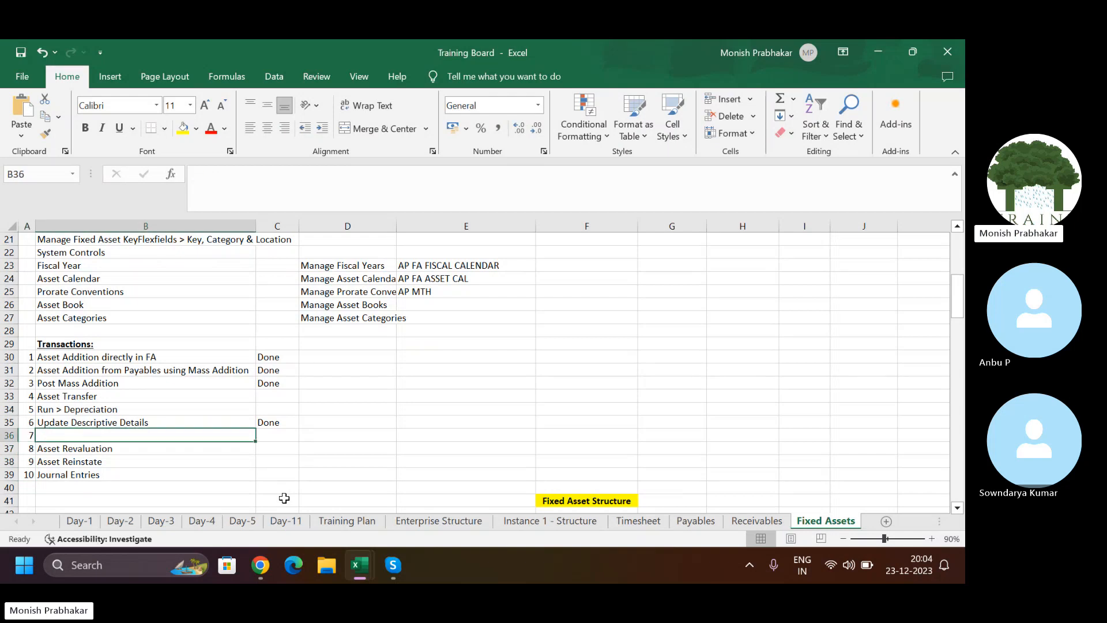
{"action": "type", "text": "Pr"}
{"action": "key", "text": "Caps_Lock"}
{"action": "type", "text": "epare"}
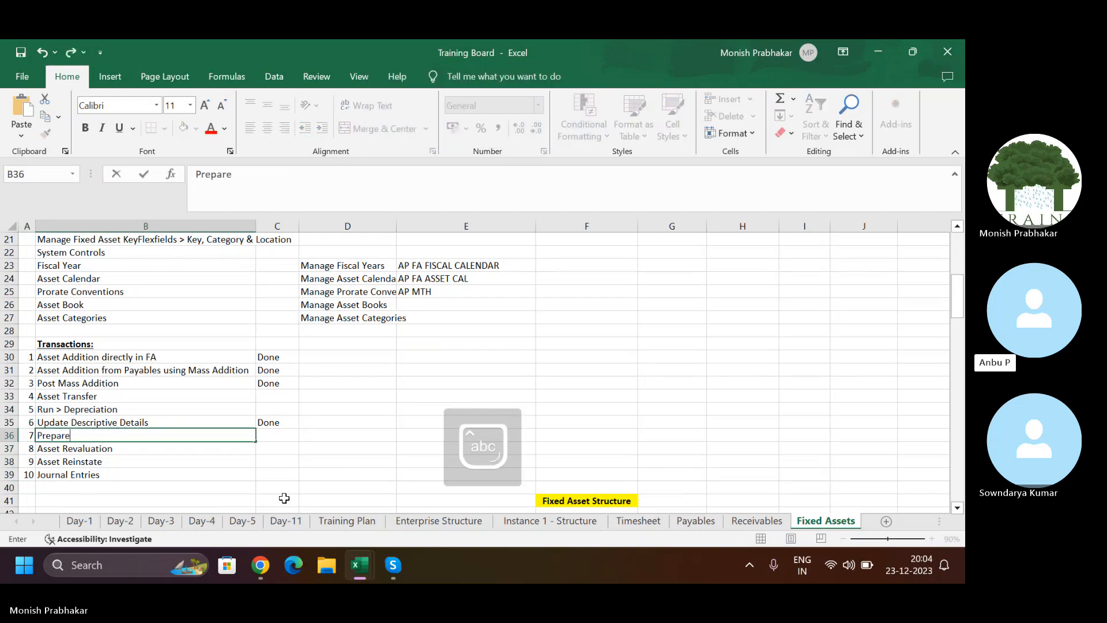
{"action": "key", "text": "Caps_Lock"}
{"action": "type", "text": "S"}
{"action": "key", "text": "Caps_Lock"}
{"action": "type", "text": "ource"}
{"action": "key", "text": "Caps_Lock"}
{"action": "type", "text": "L"}
{"action": "key", "text": "Caps_Lock"}
{"action": "type", "text": "ines"}
{"action": "key", "text": "Tab"}
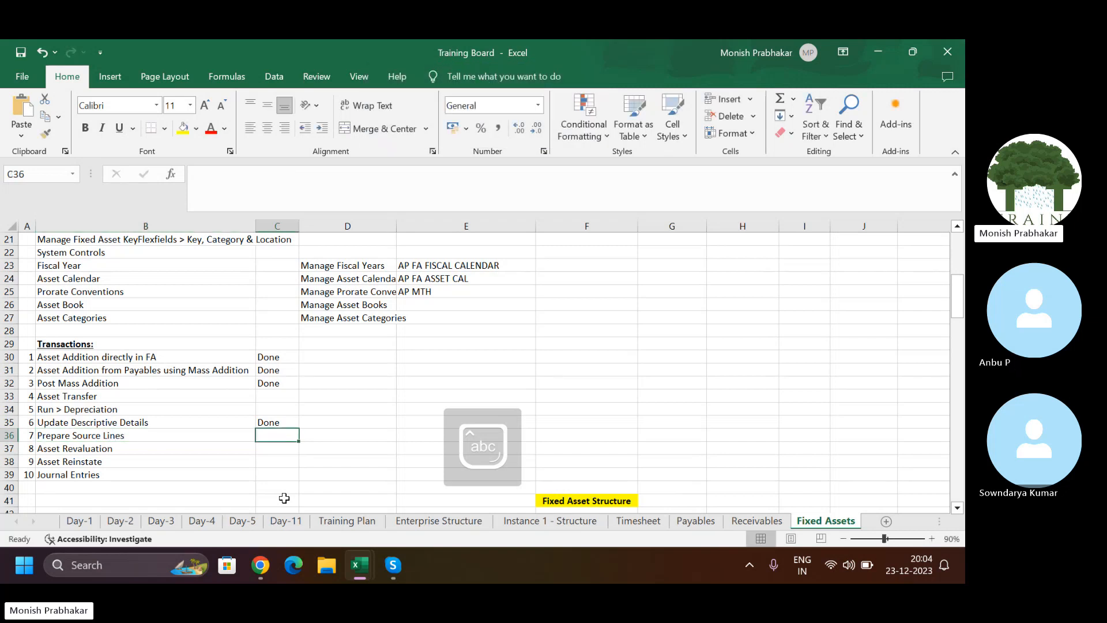
{"action": "type", "text": "Done"}
{"action": "key", "text": "Tab"}
Insert item 8 'Asset Adjustment' above Asset Revaluation
{"action": "key", "text": "Down"}
{"action": "key", "text": "shift+space"}
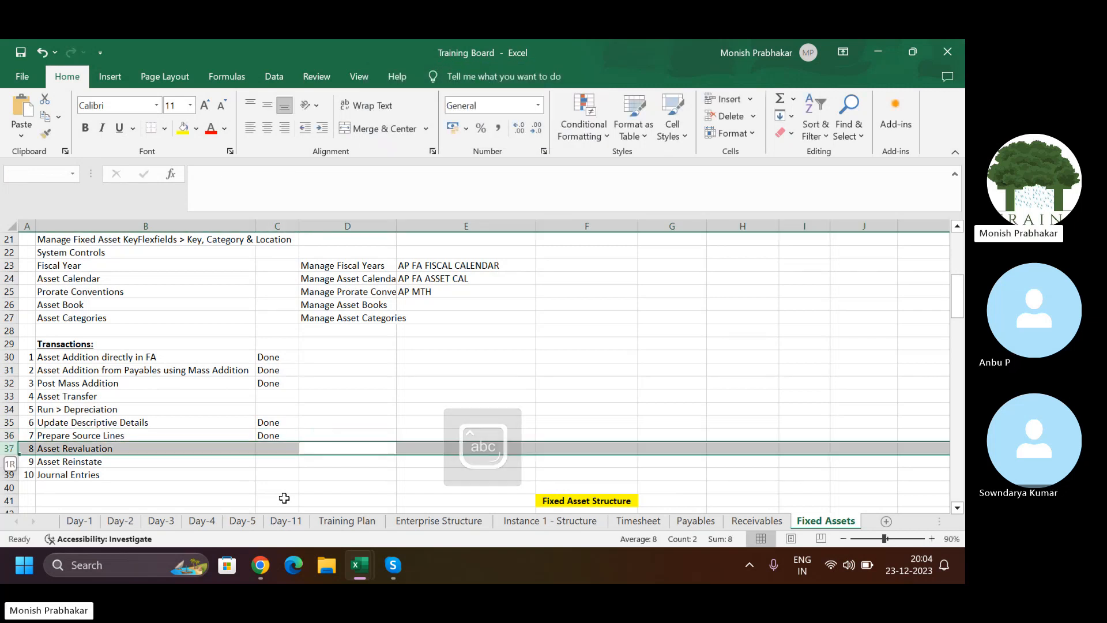
{"action": "key", "text": "ctrl+shift+plus"}
{"action": "key", "text": "Left"}
{"action": "key", "text": "Home"}
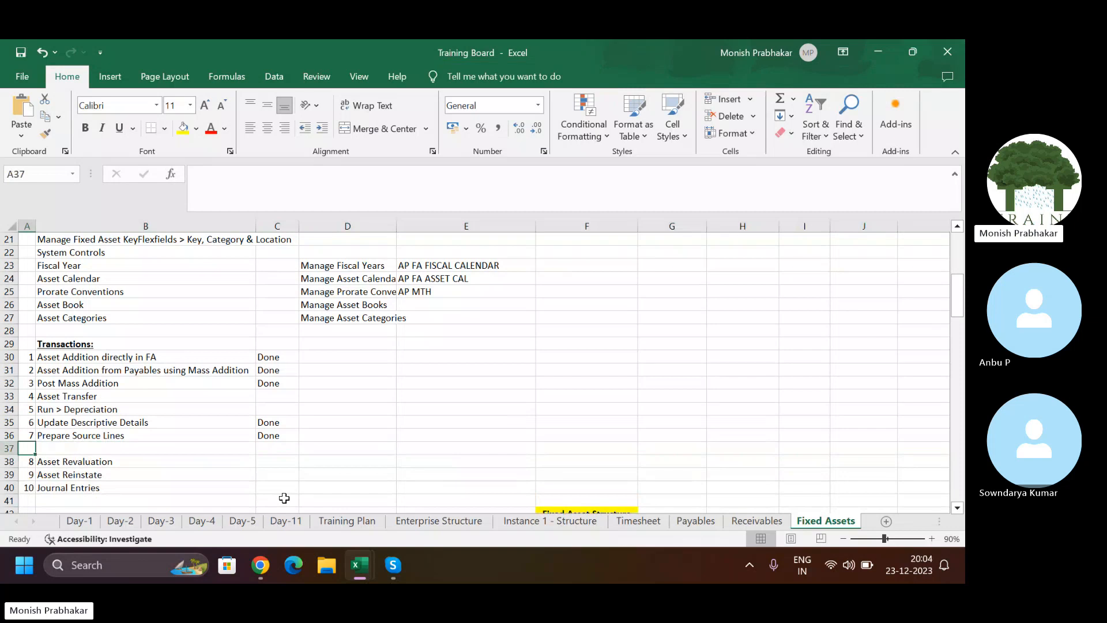
{"action": "type", "text": "8"}
{"action": "key", "text": "Tab"}
{"action": "key", "text": "Caps_Lock"}
{"action": "type", "text": "A"}
{"action": "key", "text": "Caps_Lock"}
{"action": "type", "text": "sse"}
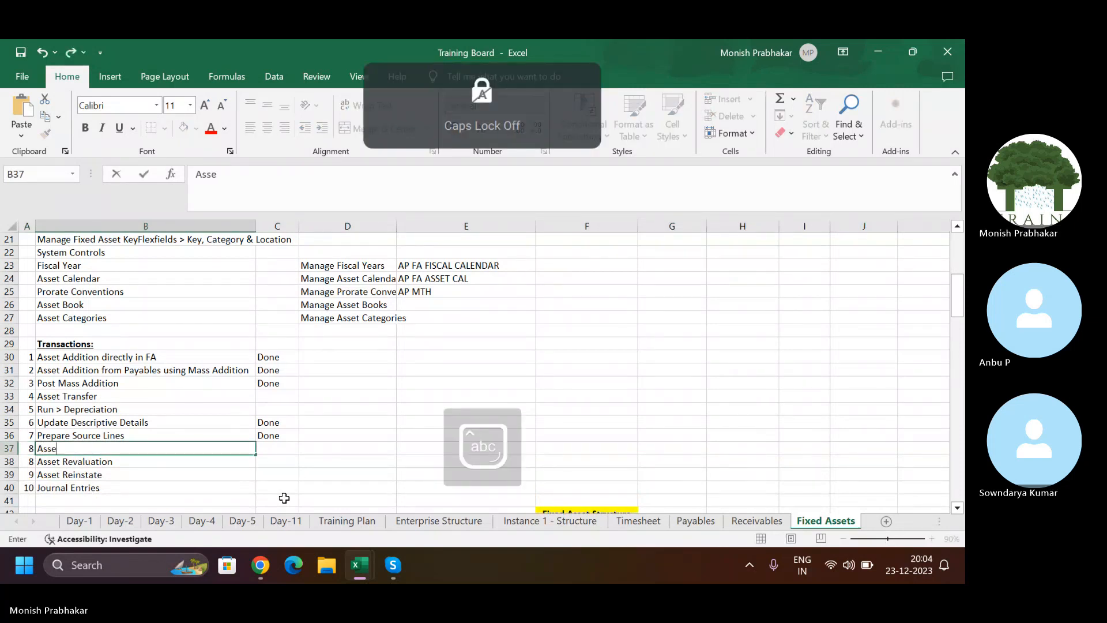
{"action": "type", "text": "t Adjustme"}
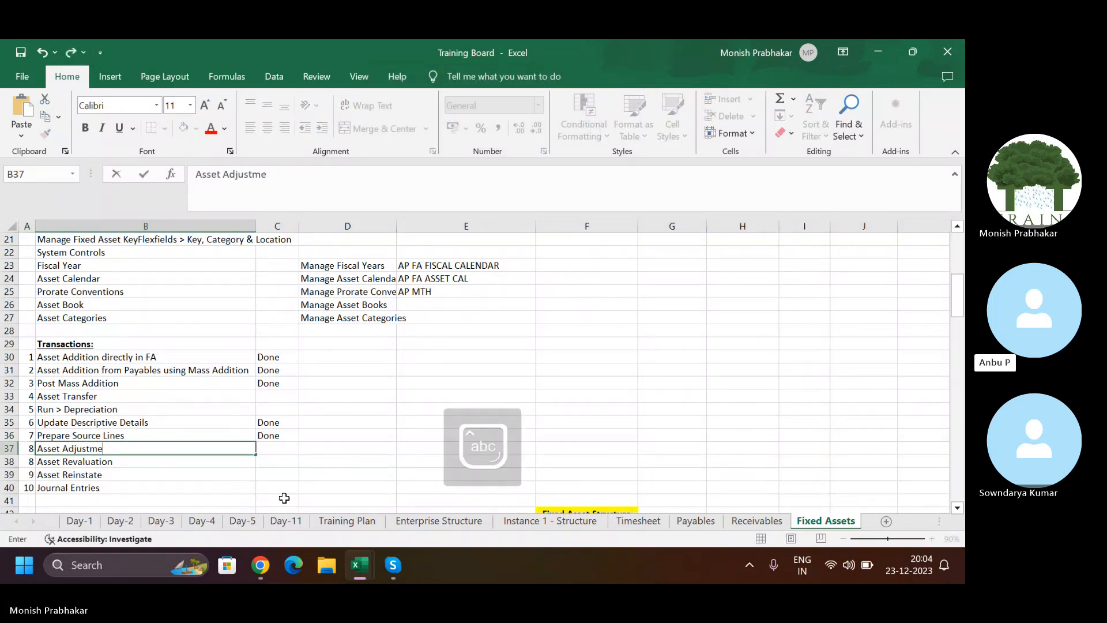
{"action": "type", "text": "nt"}
{"action": "key", "text": "Return"}
{"action": "key", "text": "Up"}
{"action": "key", "text": "Right"}
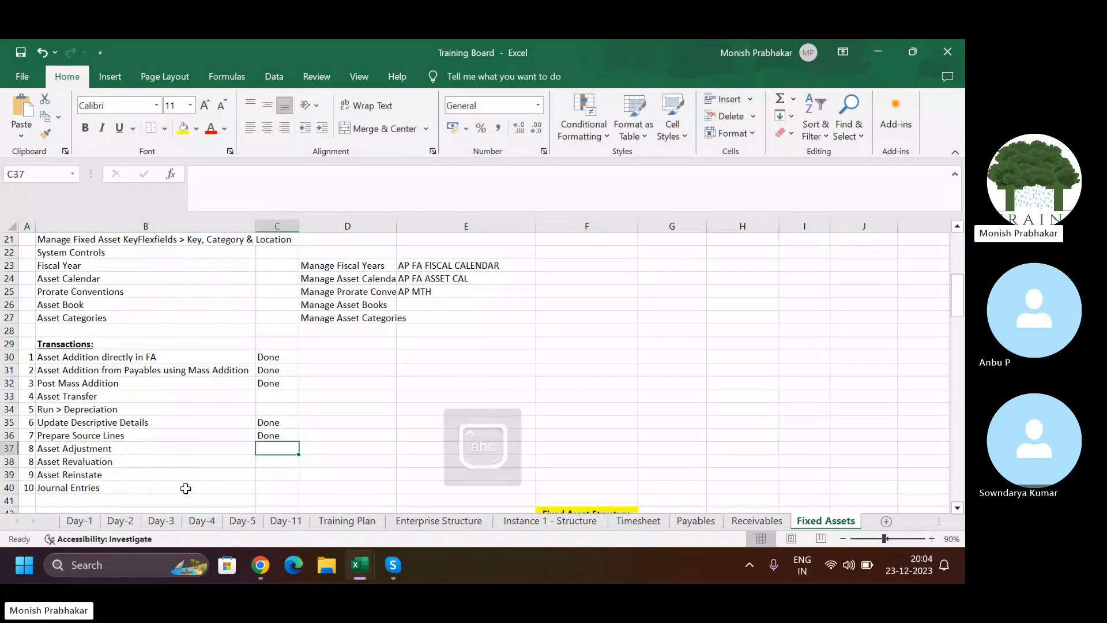
Renumber Asset Revaluation and the following items to 9, 10 and 11
{"action": "left_click", "coordinate": [29, 462]}
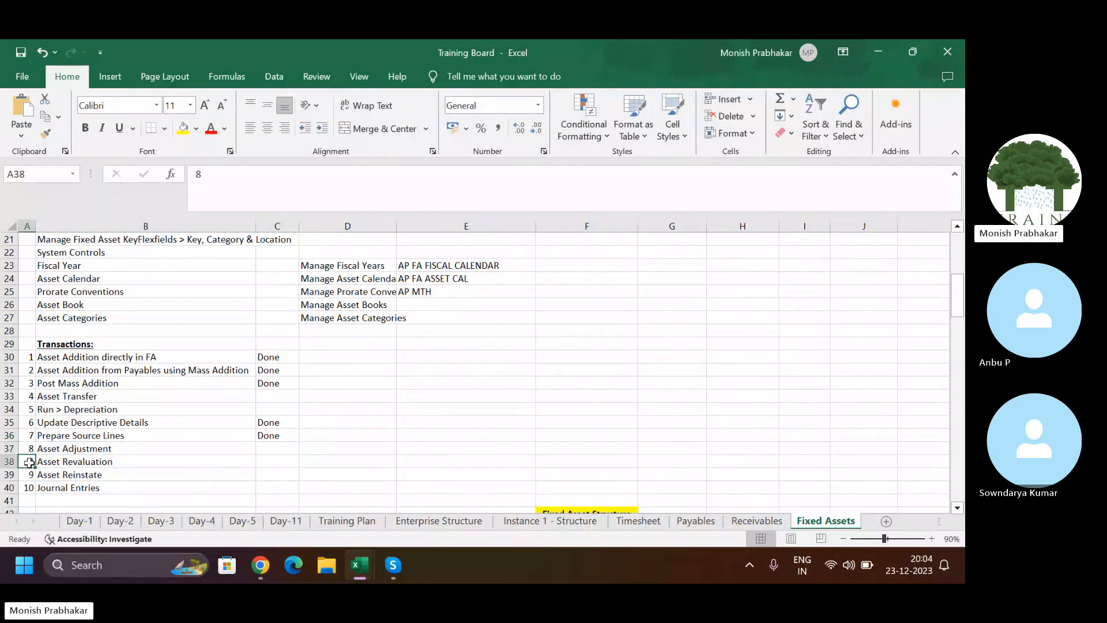
{"action": "type", "text": "9"}
{"action": "key", "text": "Return"}
{"action": "type", "text": "10"}
{"action": "key", "text": "Return"}
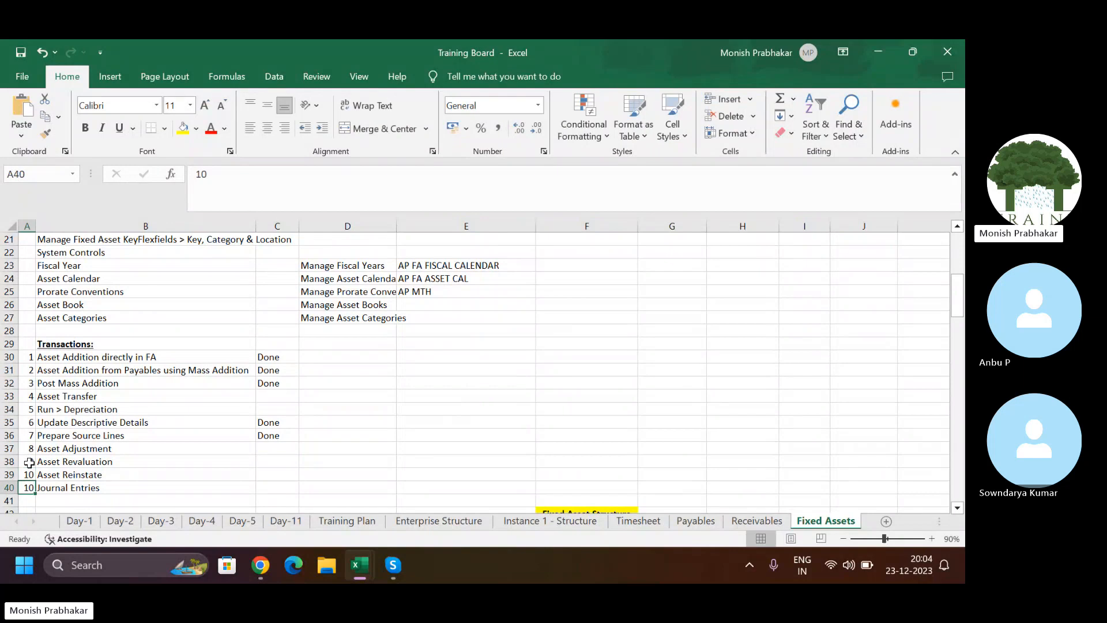
{"action": "type", "text": "11"}
{"action": "key", "text": "Return"}
Back in Oracle, leave Adjust Assets and open the Asset Purchase source line for editing
{"action": "left_click", "coordinate": [264, 568]}
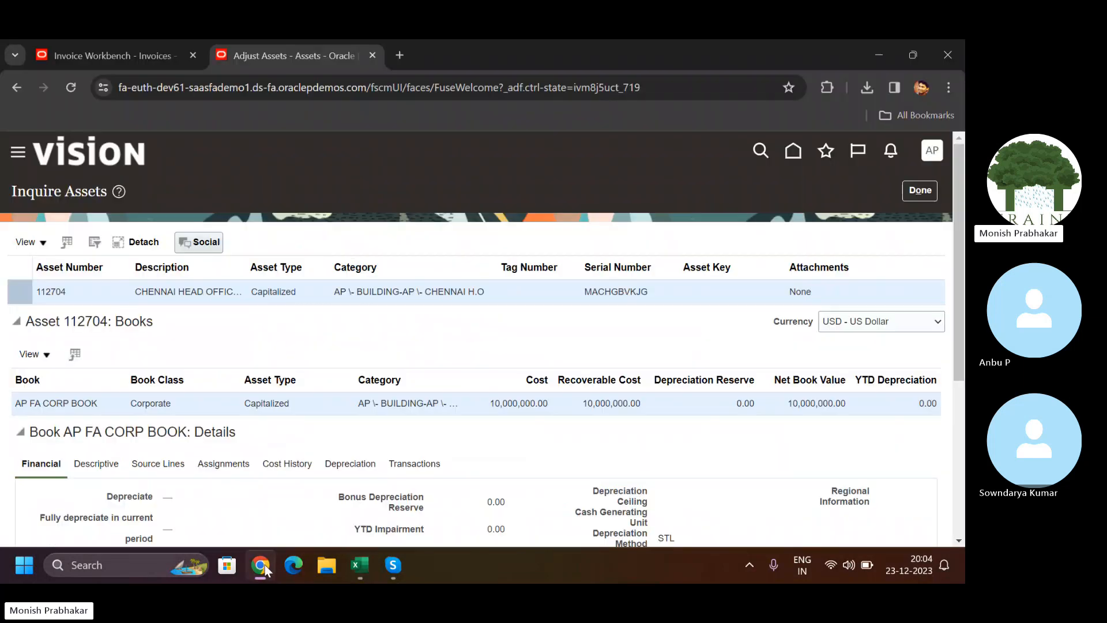
{"action": "left_click", "coordinate": [933, 191]}
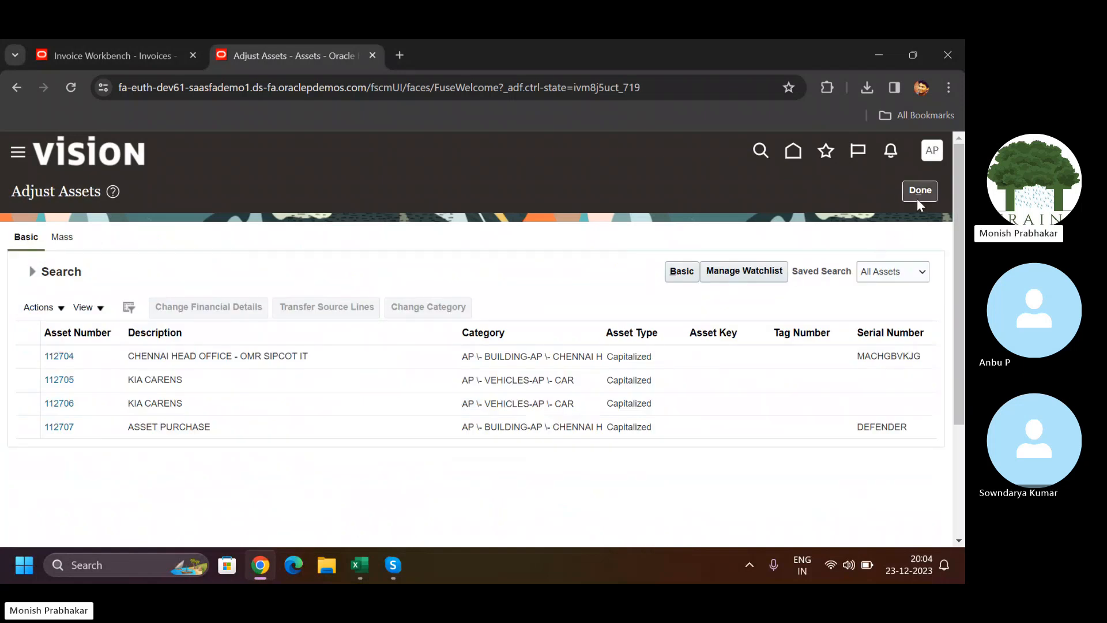
{"action": "left_click", "coordinate": [923, 189]}
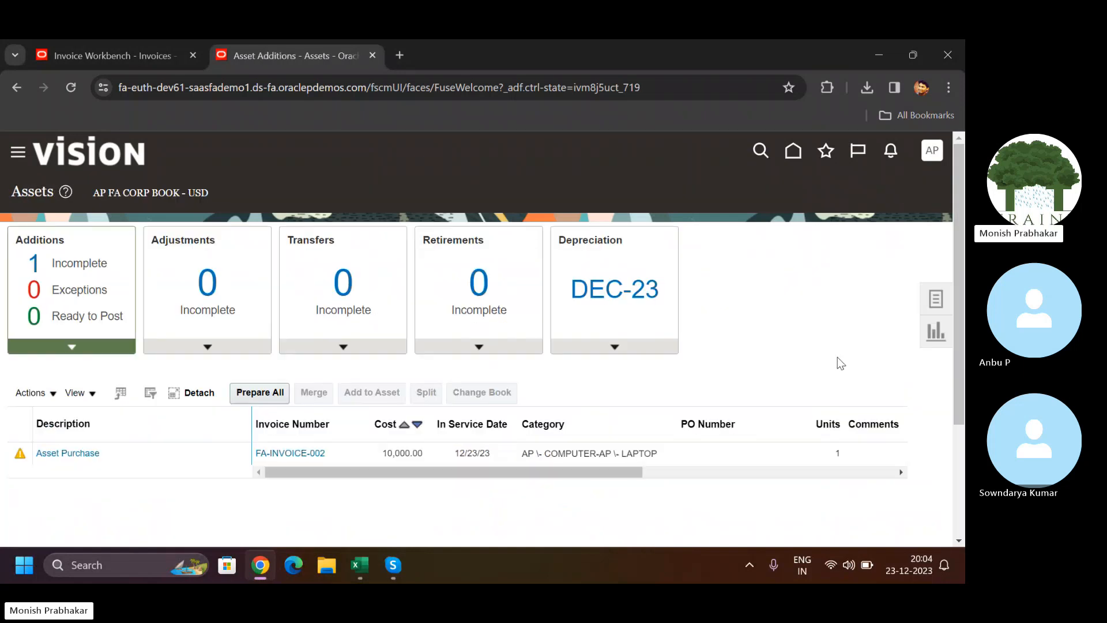
{"action": "left_click", "coordinate": [935, 299]}
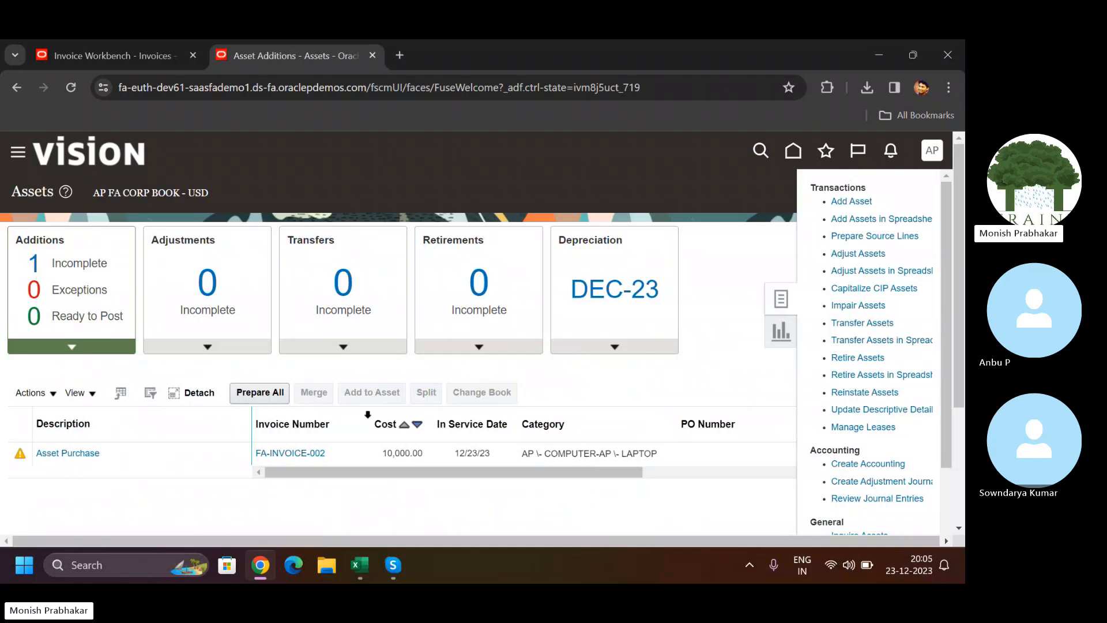
{"action": "left_click", "coordinate": [136, 452]}
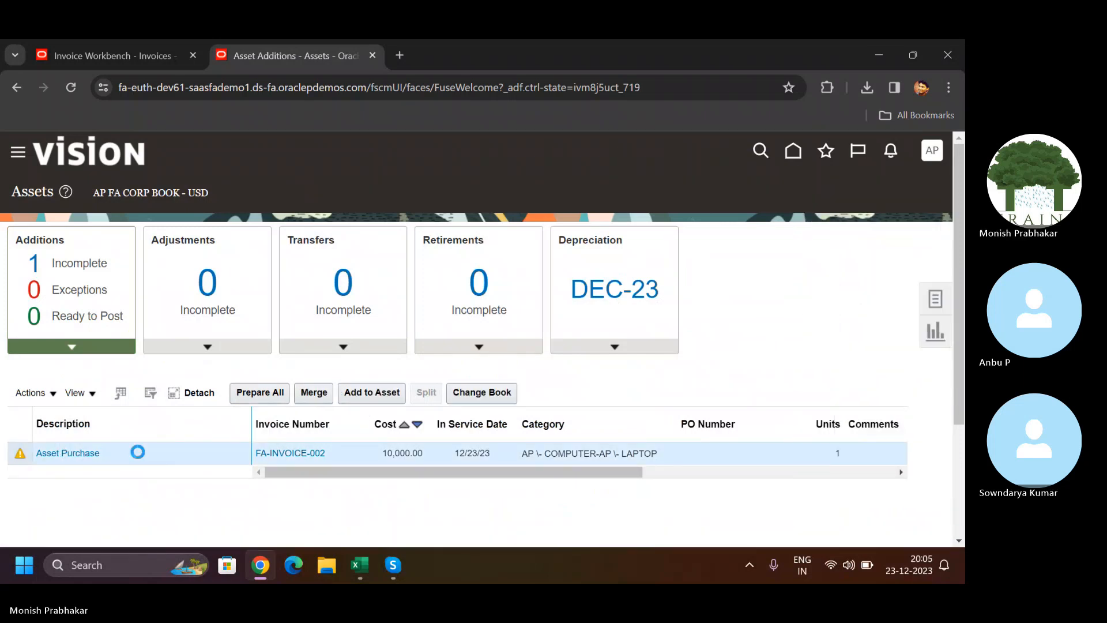
{"action": "left_click", "coordinate": [67, 453]}
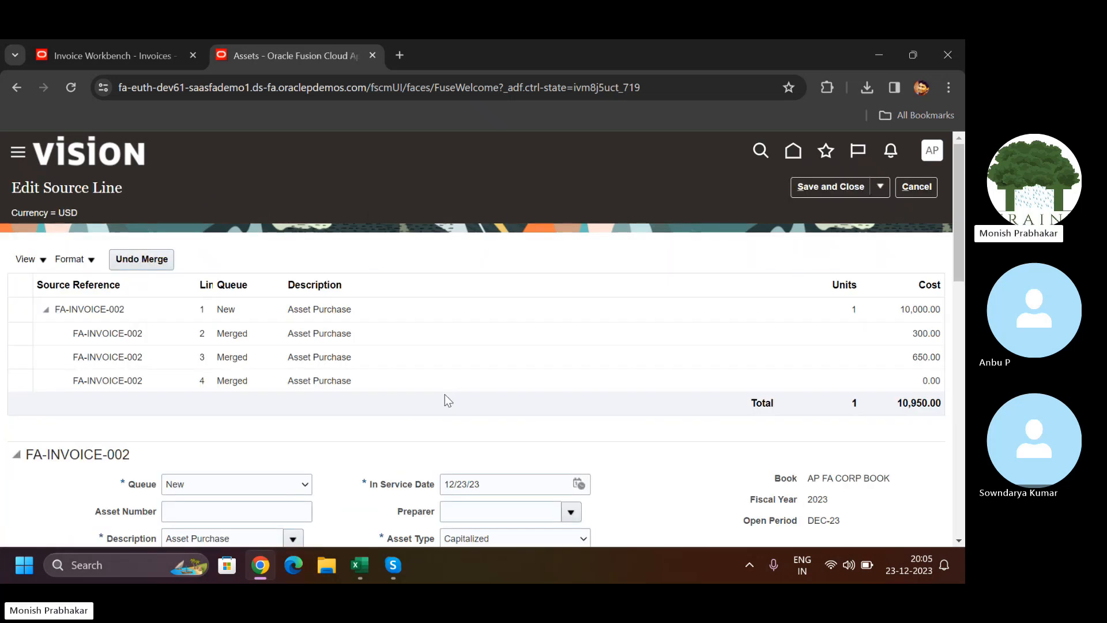
Set the queue status to Post and scroll down to the Assignments section
{"action": "left_click_drag", "start_coordinate": [961, 261], "coordinate": [956, 349]}
{"action": "left_click", "coordinate": [219, 218]}
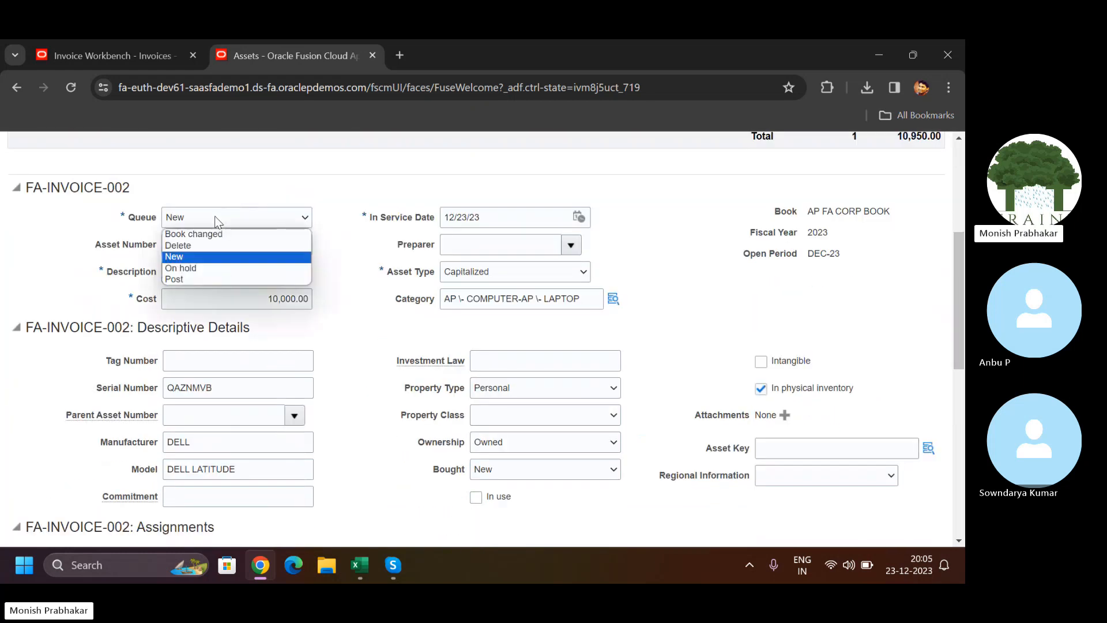
{"action": "left_click", "coordinate": [181, 281]}
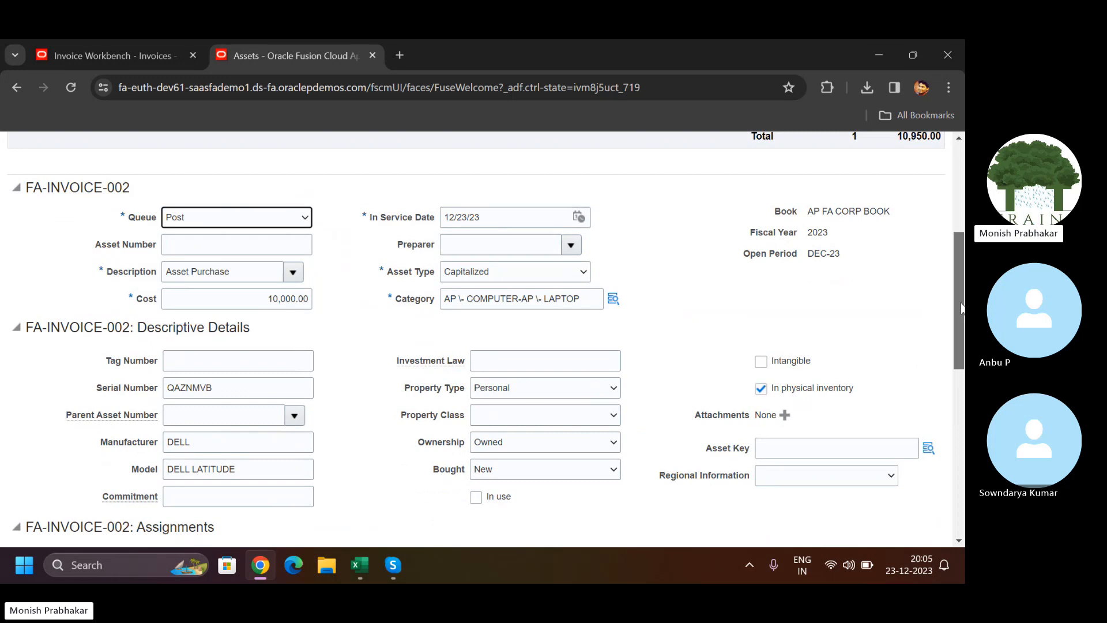
{"action": "left_click_drag", "start_coordinate": [961, 309], "coordinate": [947, 379]}
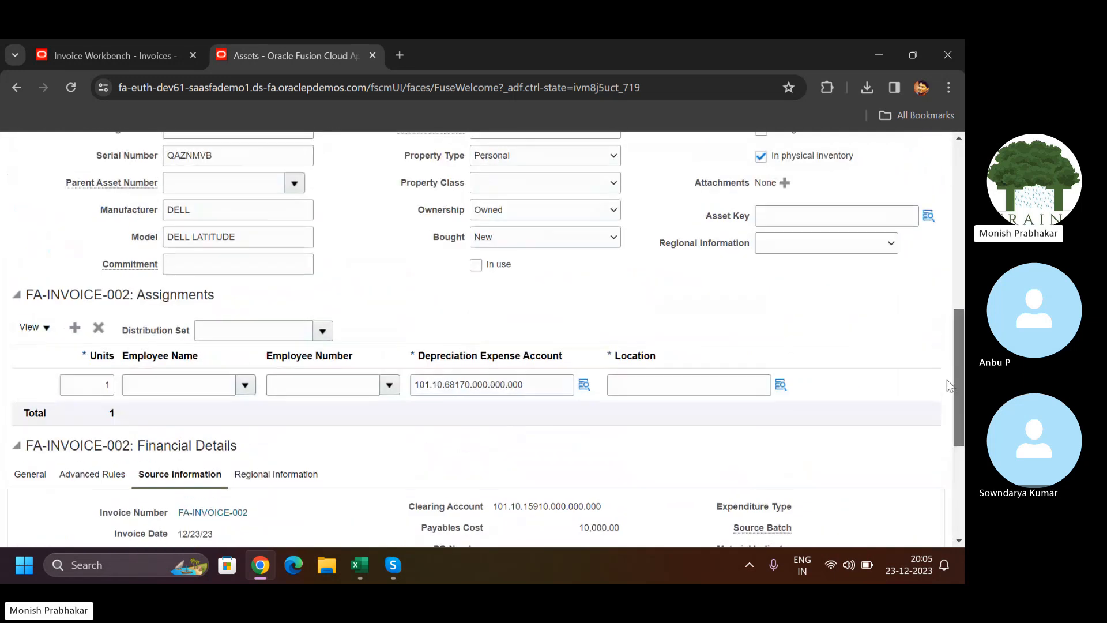
Assign location USA/CALIFORNIA/ATLANTA/OFFICE to the FA-INVOICE-002 assignment and Save and Close
{"action": "left_click", "coordinate": [783, 387]}
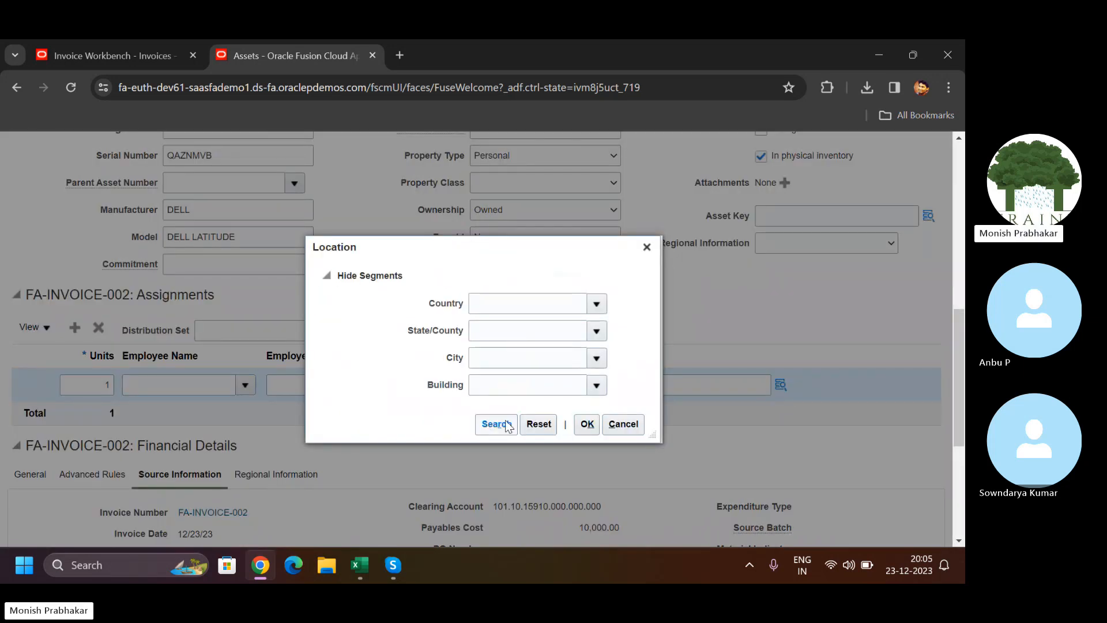
{"action": "left_click", "coordinate": [507, 425]}
{"action": "left_click", "coordinate": [424, 354]}
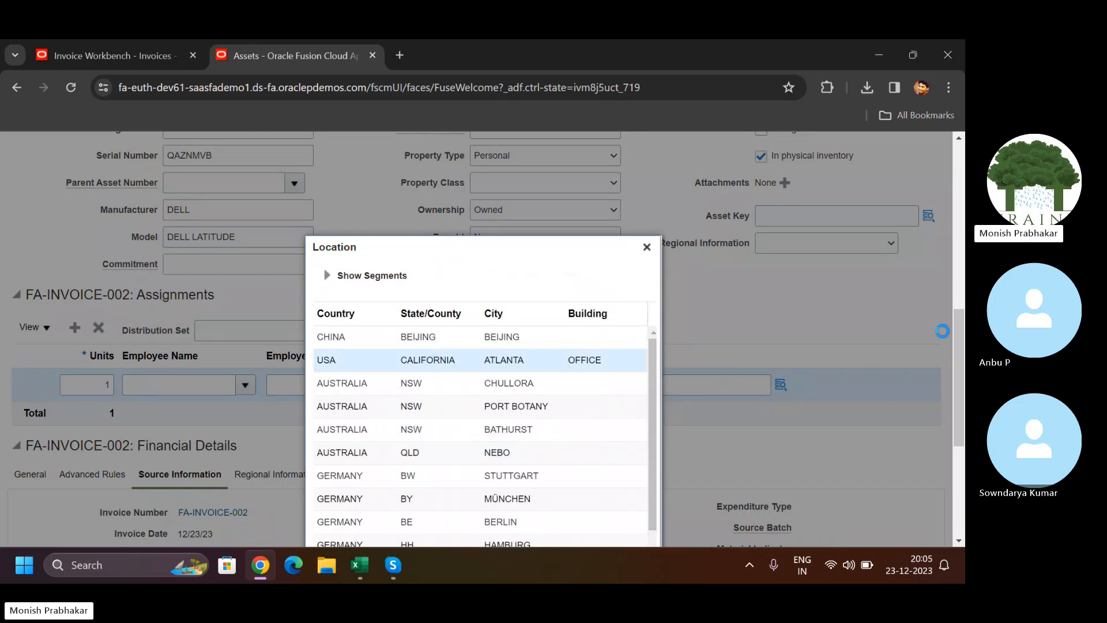
{"action": "scroll", "coordinate": [942, 330], "scroll_direction": "down", "scroll_amount": 4}
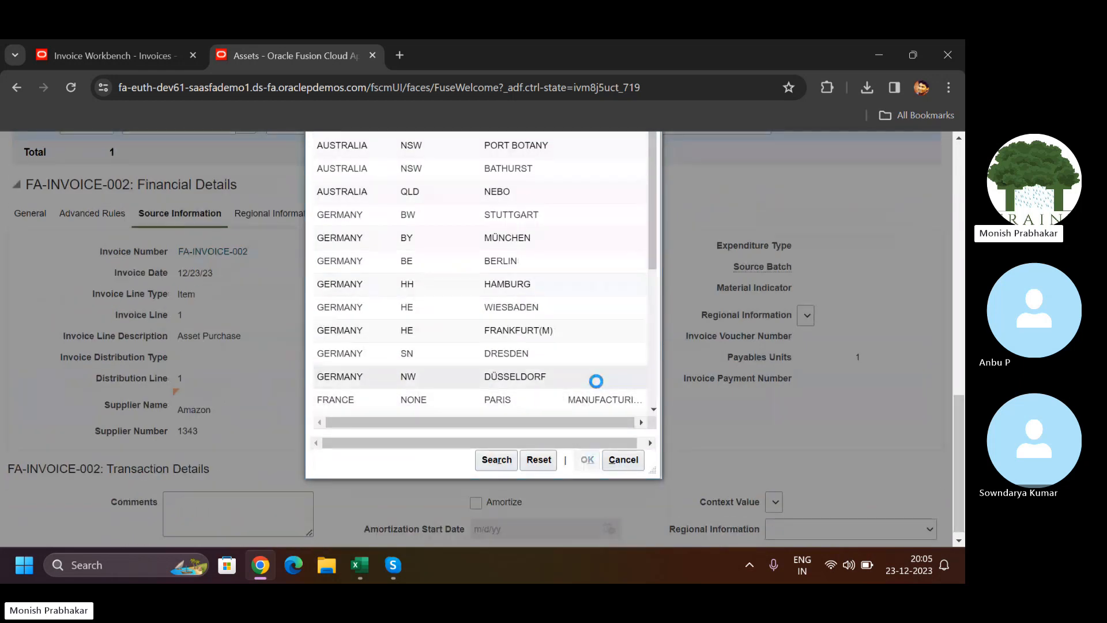
{"action": "scroll", "coordinate": [822, 194], "scroll_direction": "up", "scroll_amount": 10}
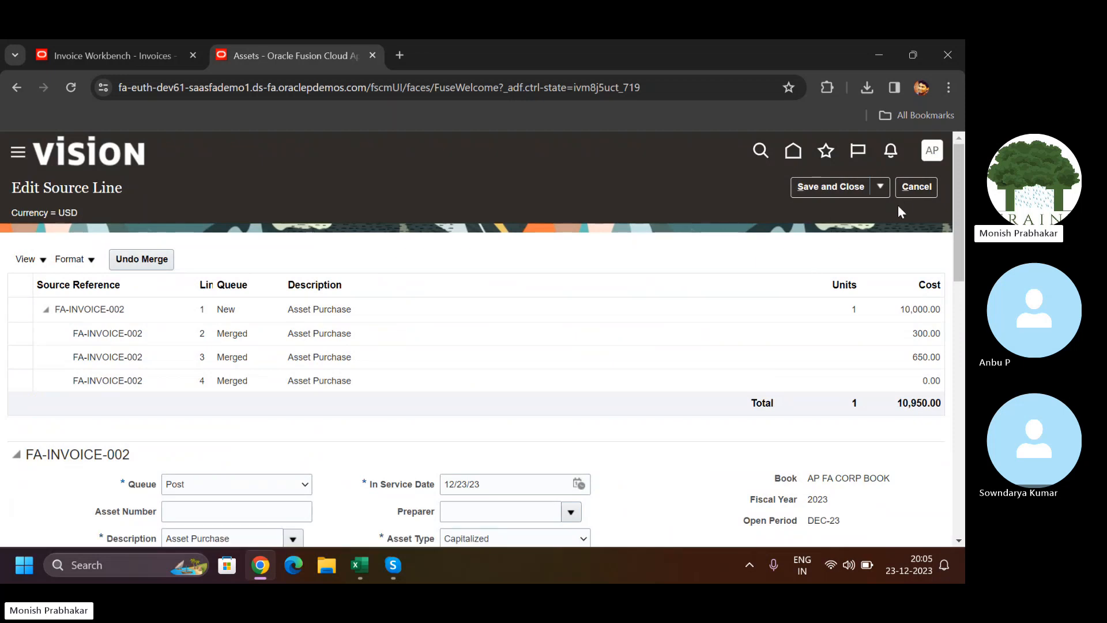
{"action": "left_click", "coordinate": [814, 185]}
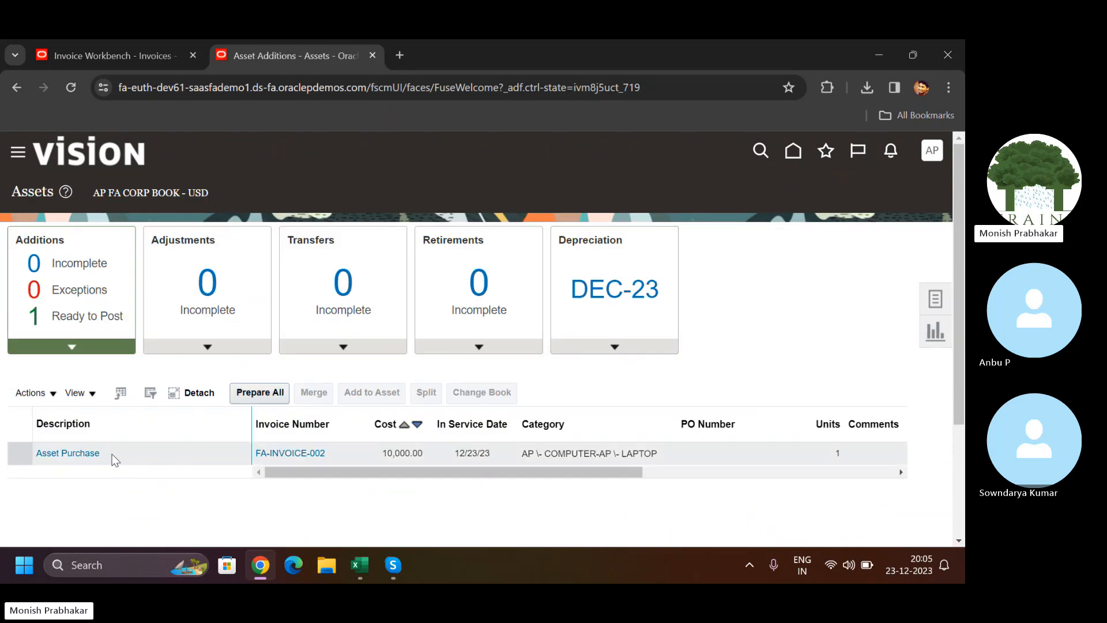
Run Actions > Prepare All on the Asset Purchase addition and acknowledge the submission
{"action": "left_click", "coordinate": [116, 458]}
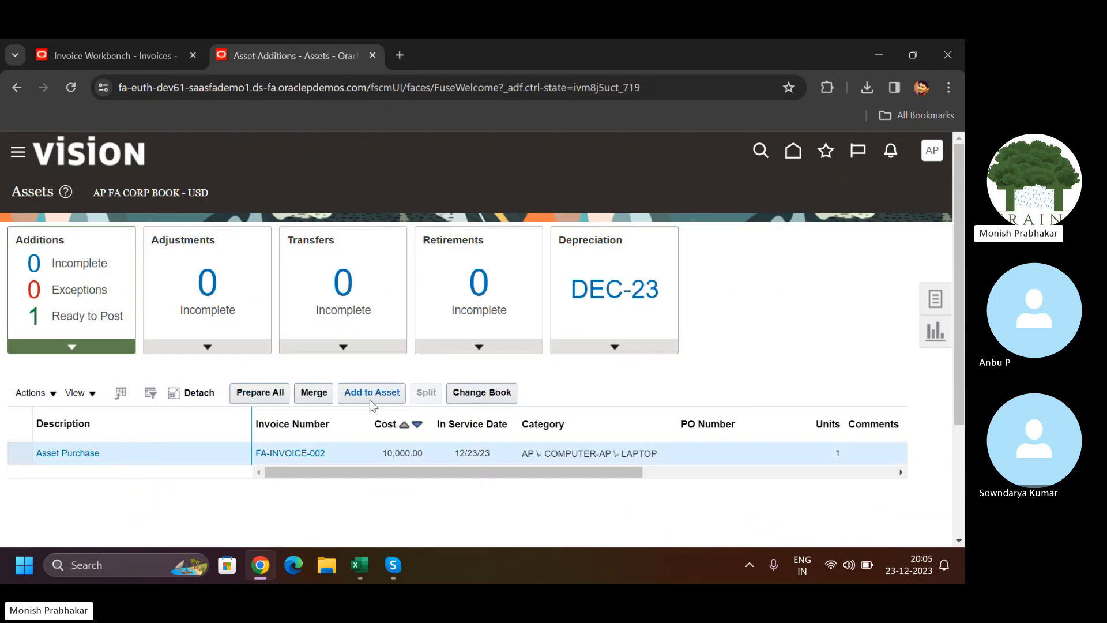
{"action": "left_click", "coordinate": [50, 393]}
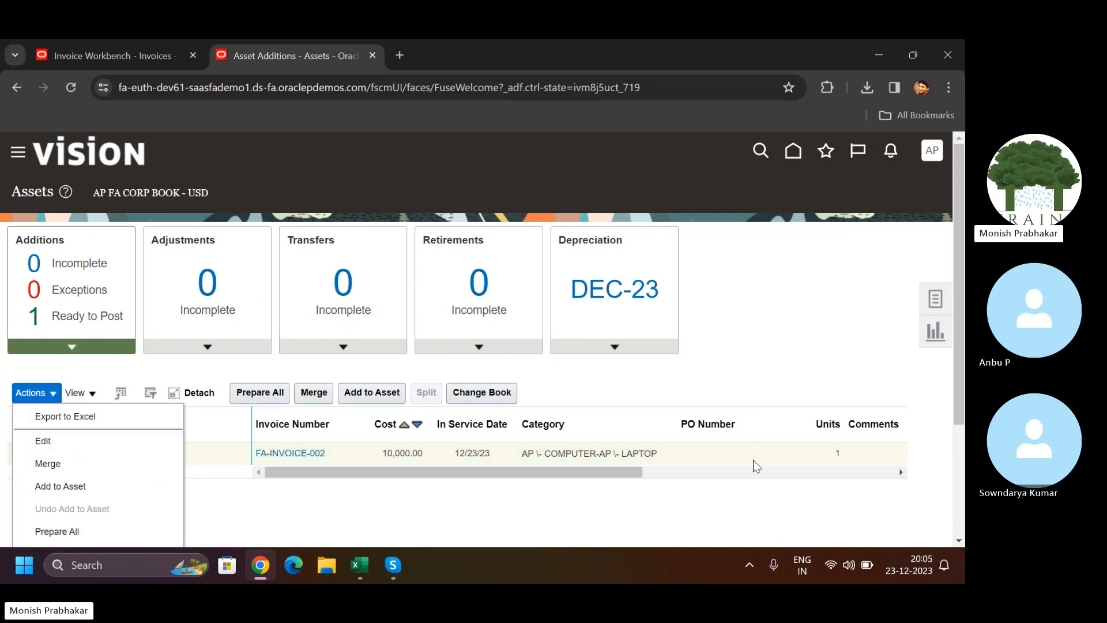
{"action": "scroll", "coordinate": [470, 403], "scroll_direction": "down", "scroll_amount": 2}
{"action": "left_click", "coordinate": [131, 447]}
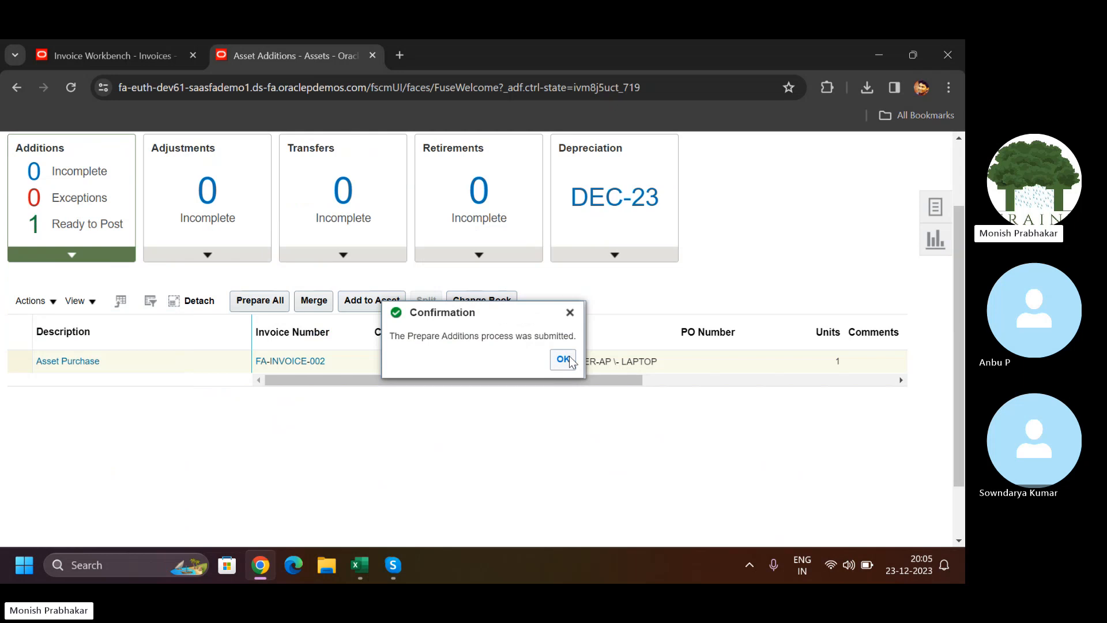
{"action": "left_click", "coordinate": [564, 360]}
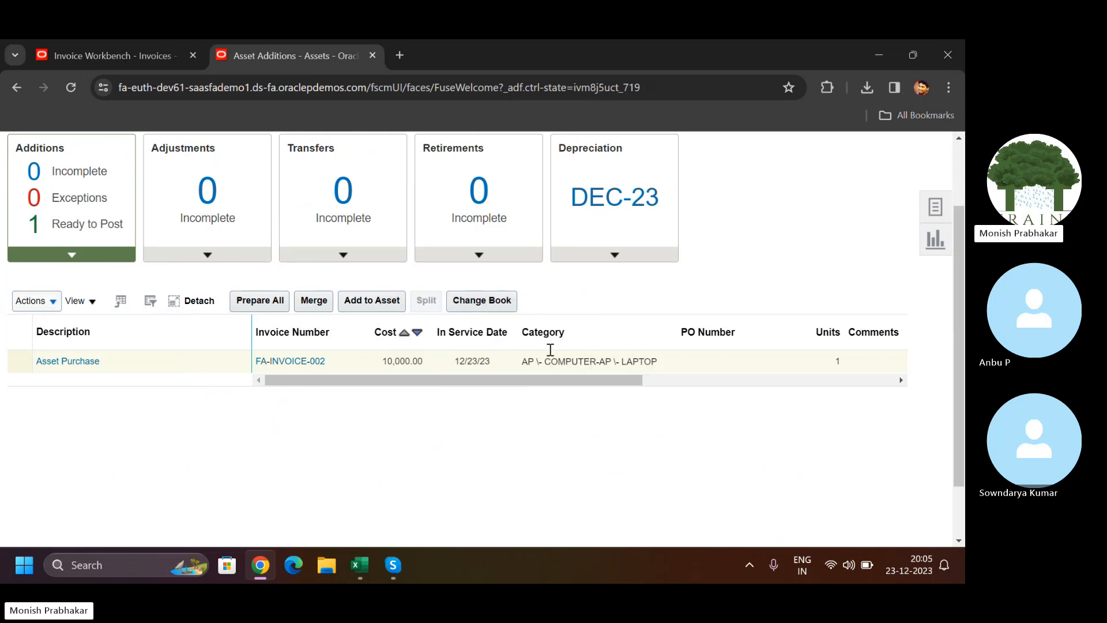
{"action": "left_click", "coordinate": [935, 209]}
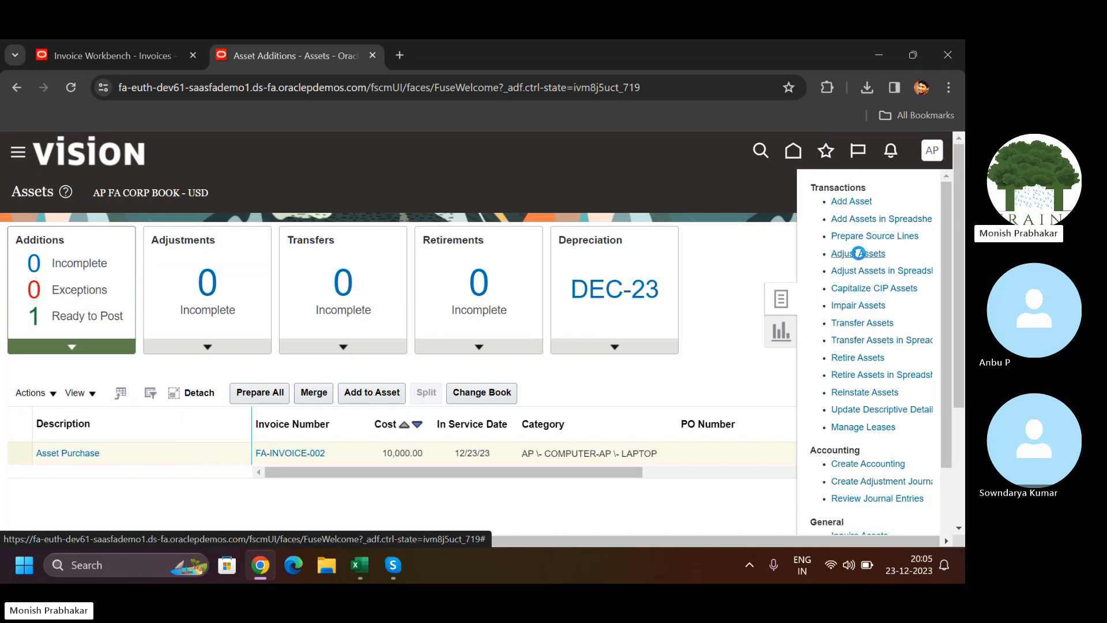
In Adjust Assets, search with Category 'Does not contain' and select asset 112704
{"action": "left_click", "coordinate": [859, 253]}
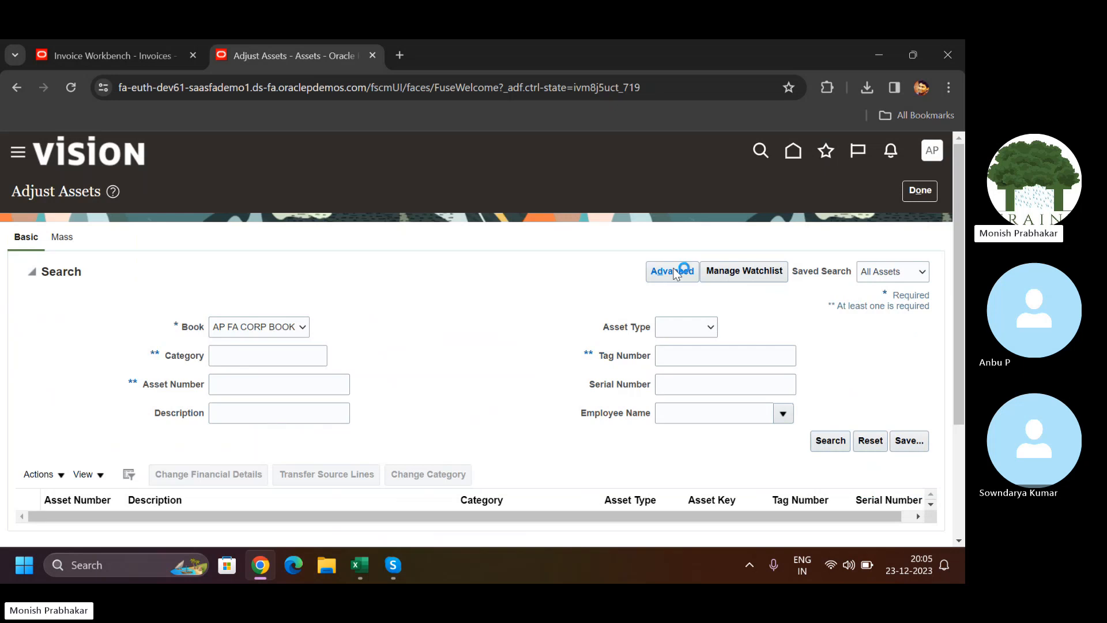
{"action": "left_click", "coordinate": [195, 362]}
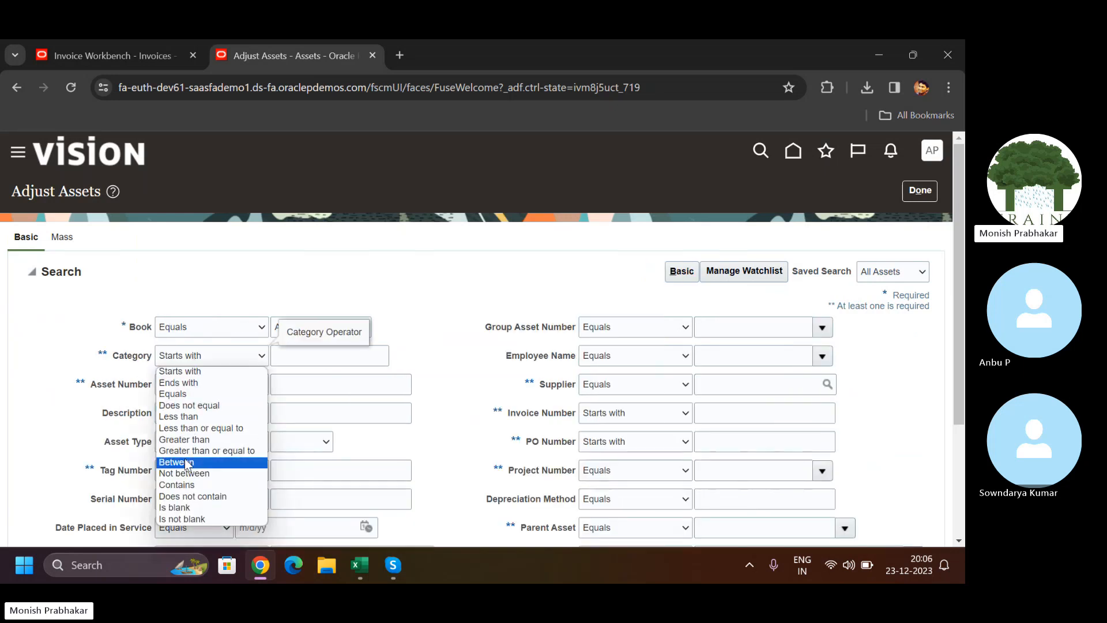
{"action": "left_click", "coordinate": [191, 492]}
{"action": "left_click", "coordinate": [285, 355]}
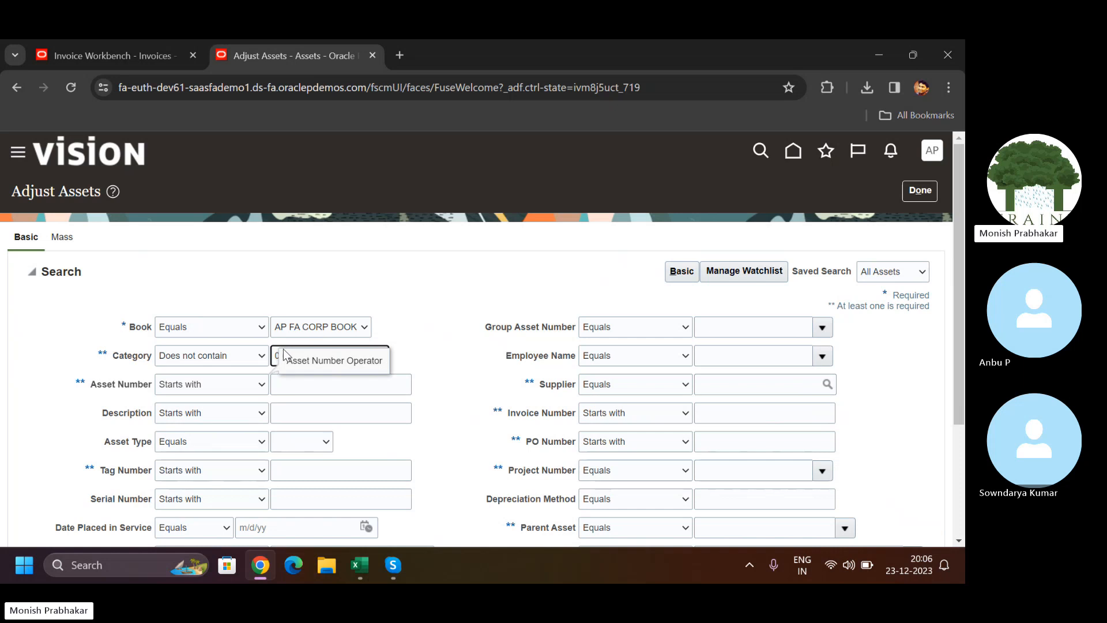
{"action": "key", "text": "Return"}
{"action": "scroll", "coordinate": [865, 375], "scroll_direction": "down", "scroll_amount": 3}
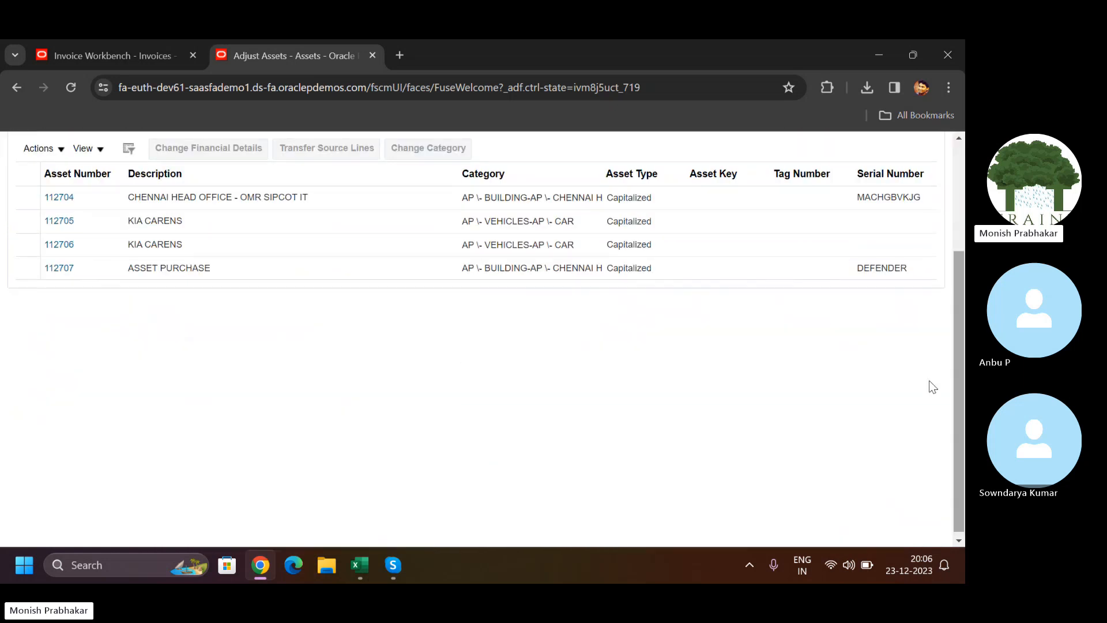
{"action": "left_click", "coordinate": [385, 201]}
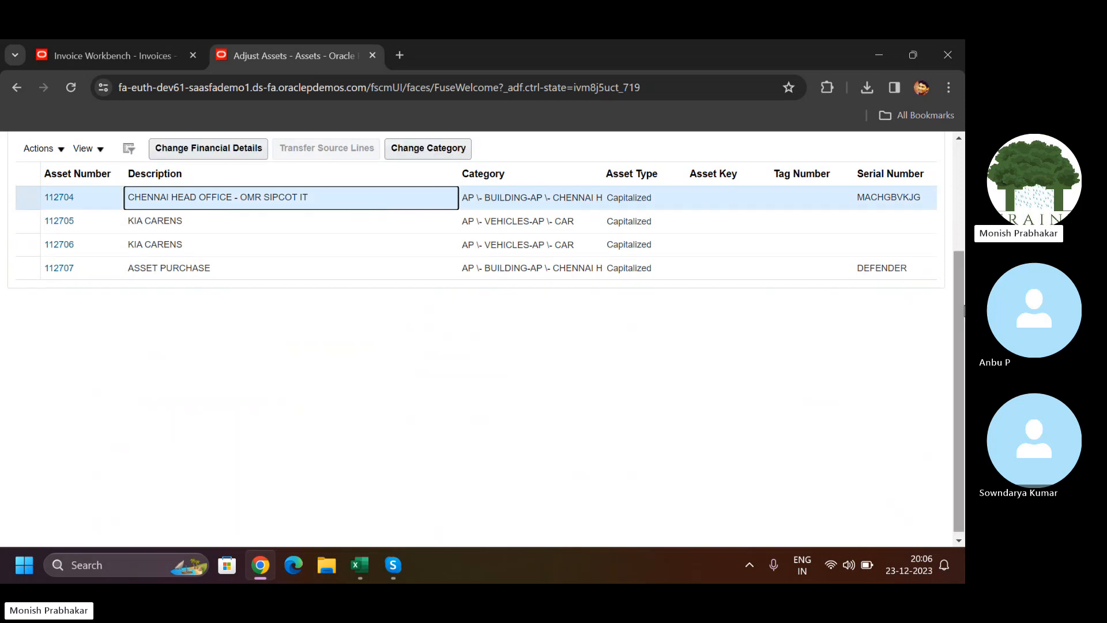
Resize the Description column so full category names show, and reselect asset 112704
{"action": "scroll", "coordinate": [958, 310], "scroll_direction": "up", "scroll_amount": 1}
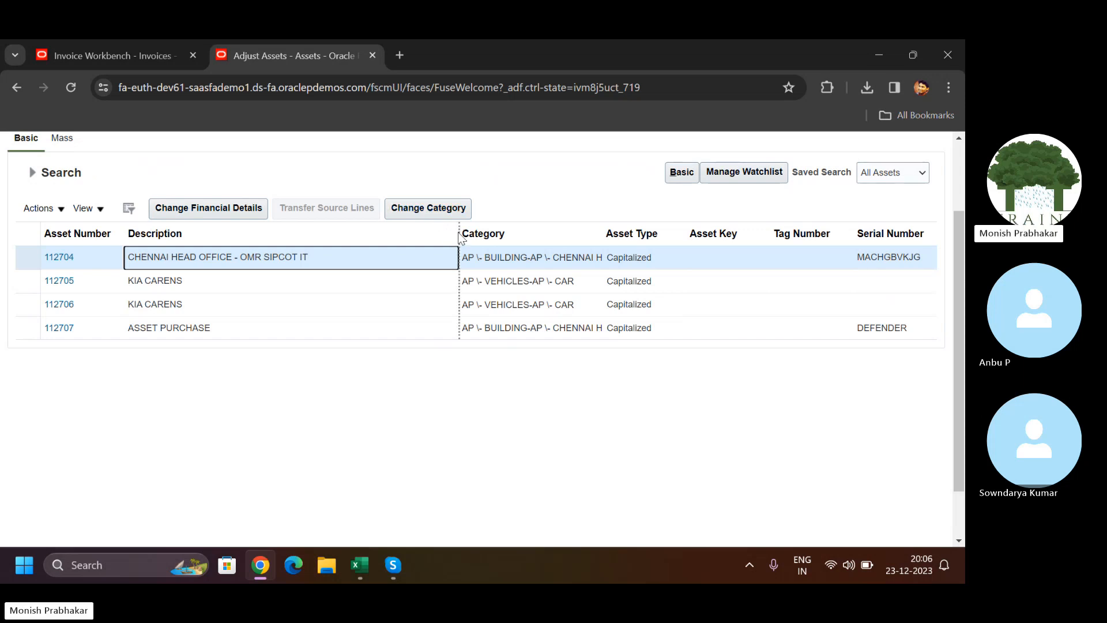
{"action": "left_click_drag", "start_coordinate": [458, 236], "coordinate": [343, 237]}
{"action": "left_click", "coordinate": [487, 234]}
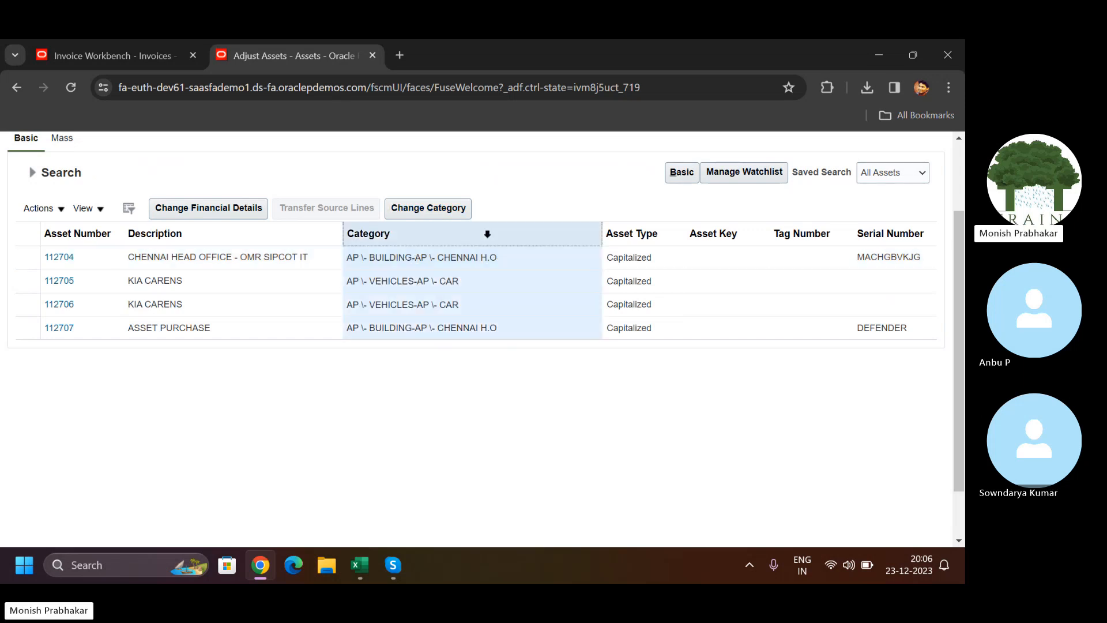
{"action": "left_click", "coordinate": [244, 257]}
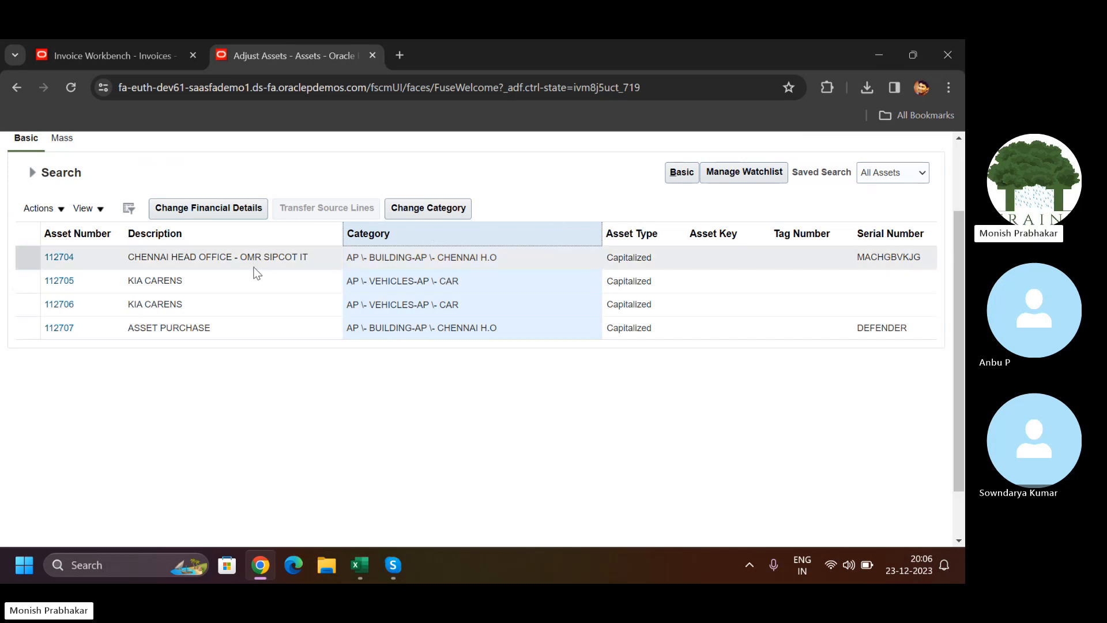
Start a category change for asset 112704 with a comment about updating the asset category
{"action": "left_click", "coordinate": [433, 214]}
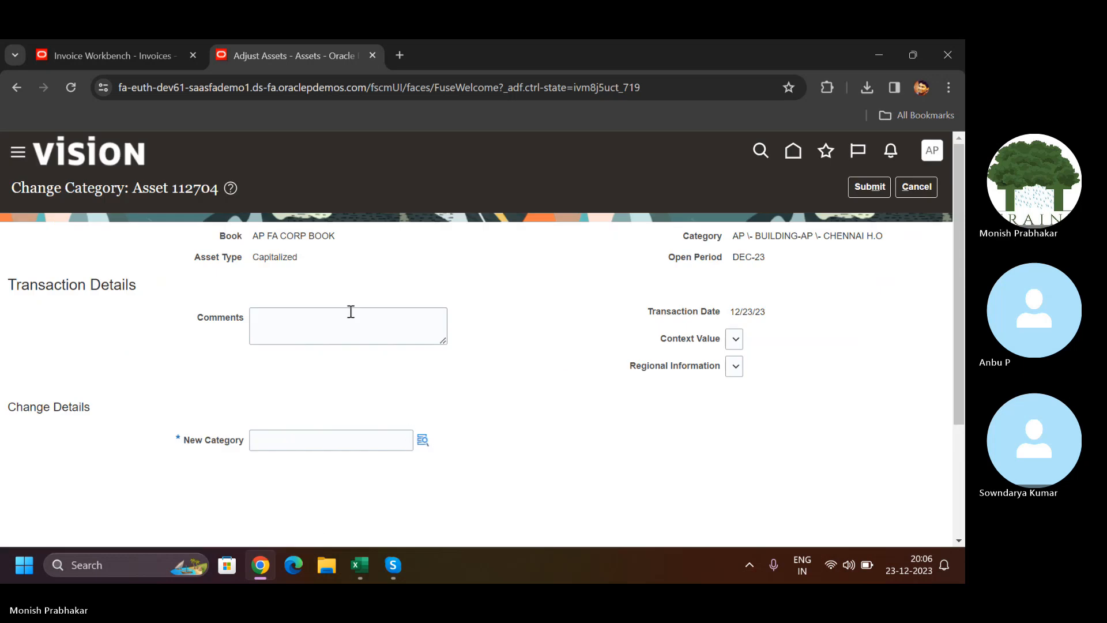
{"action": "left_click", "coordinate": [324, 322]}
{"action": "key", "text": "Caps_Lock"}
{"action": "type", "text": "U"}
{"action": "key", "text": "Caps_Lock"}
{"action": "type", "text": "pdating c"}
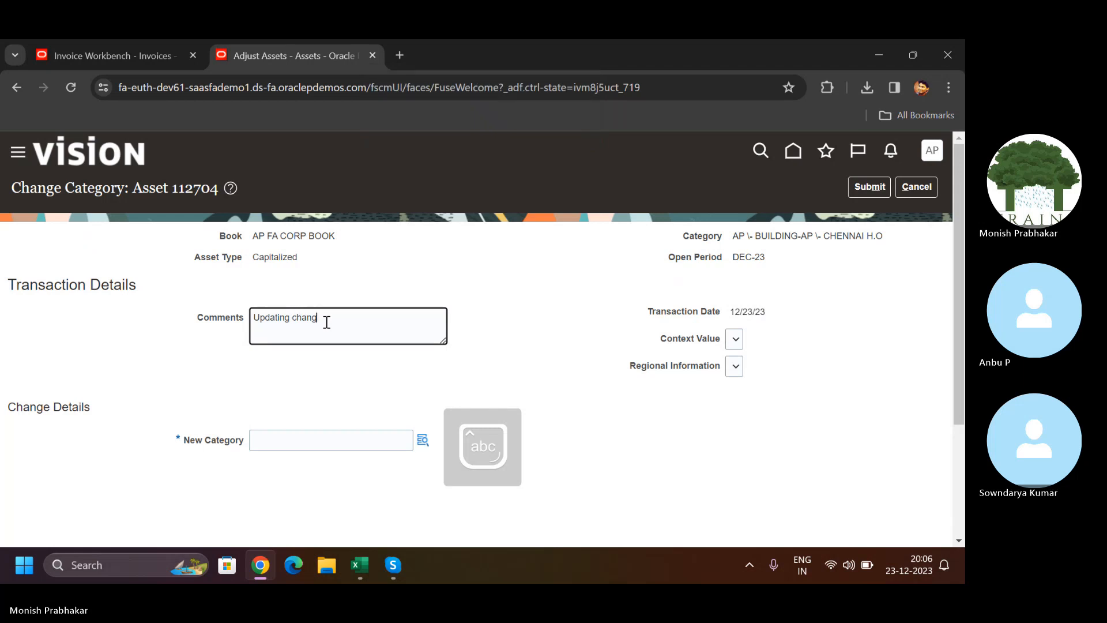
{"action": "type", "text": "hang"}
{"action": "key", "text": "BackSpace"}
{"action": "key", "text": "BackSpace"}
{"action": "key", "text": "BackSpace"}
{"action": "key", "text": "BackSpace"}
{"action": "key", "text": "BackSpace"}
{"action": "type", "text": "Asset Category"}
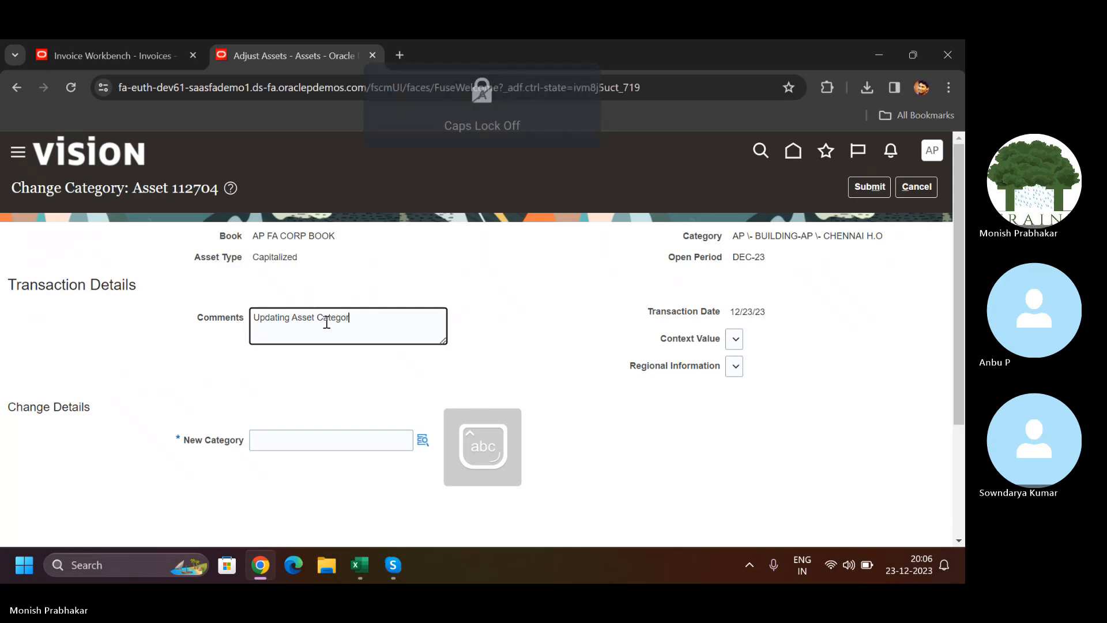
{"action": "key", "text": "Tab"}
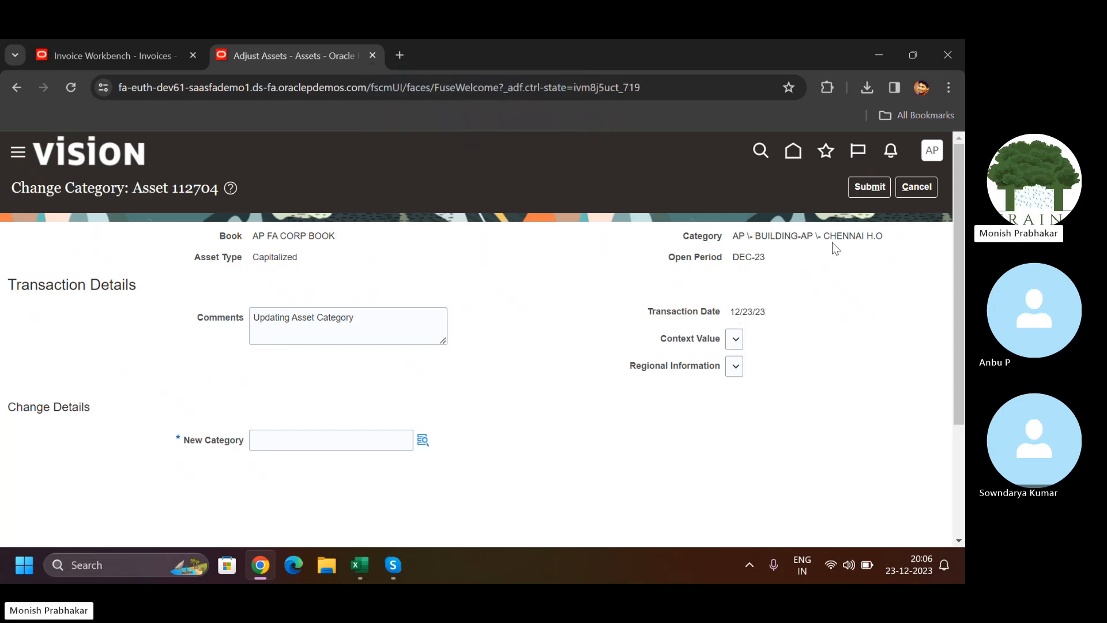
Try category AP - BUILDING / AP - MUMBAI H.O and dismiss the resulting error
{"action": "left_click", "coordinate": [422, 439]}
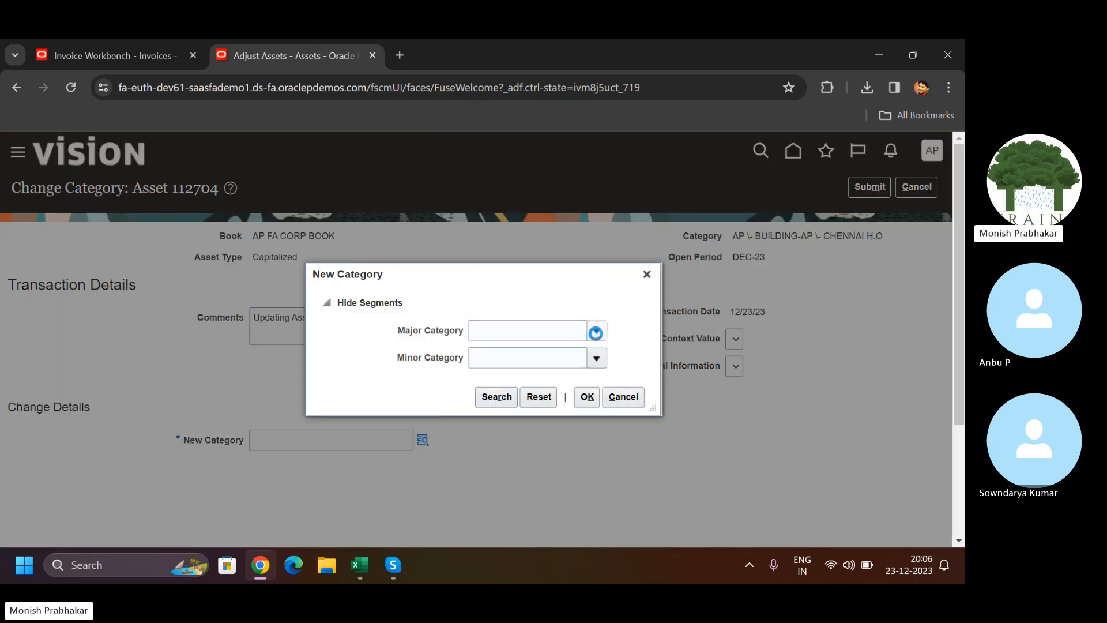
{"action": "left_click", "coordinate": [595, 333]}
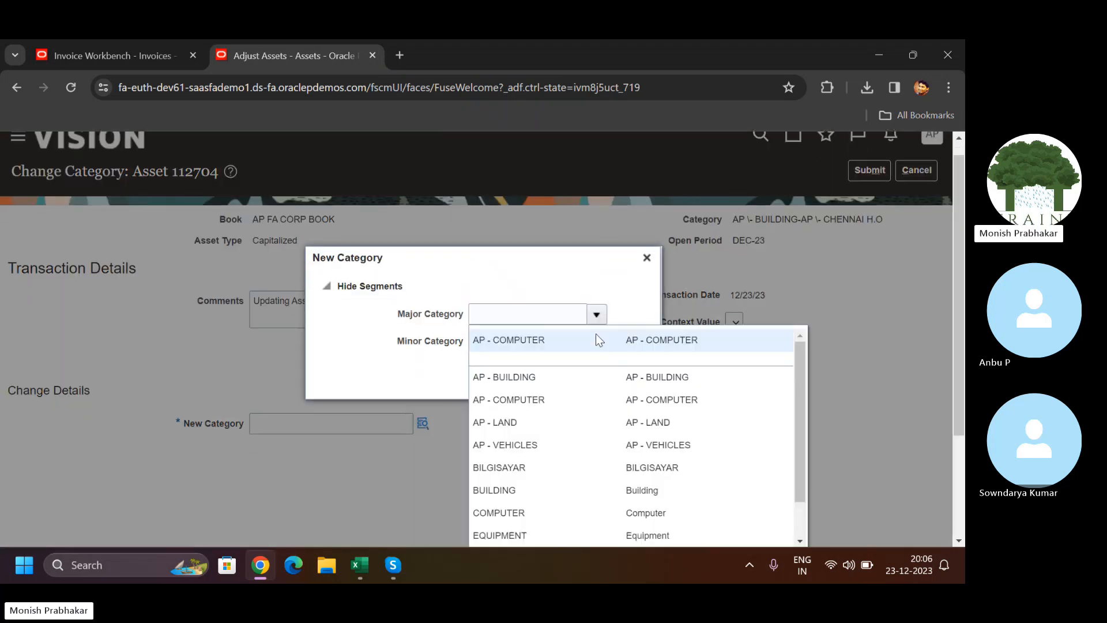
{"action": "left_click", "coordinate": [518, 381]}
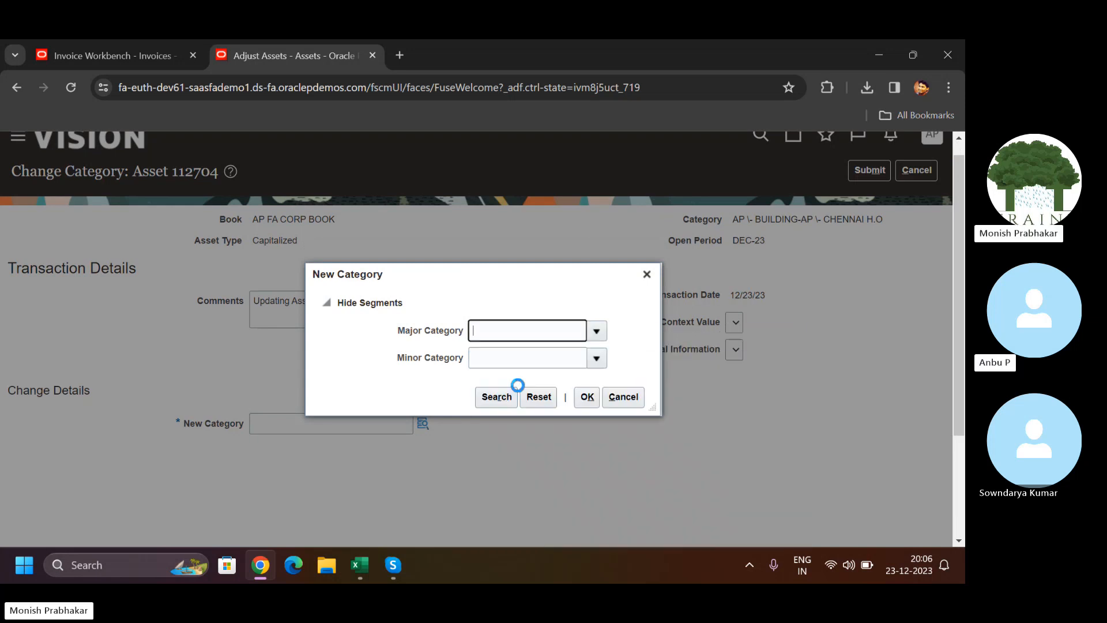
{"action": "left_click", "coordinate": [594, 355]}
{"action": "left_click", "coordinate": [518, 390]}
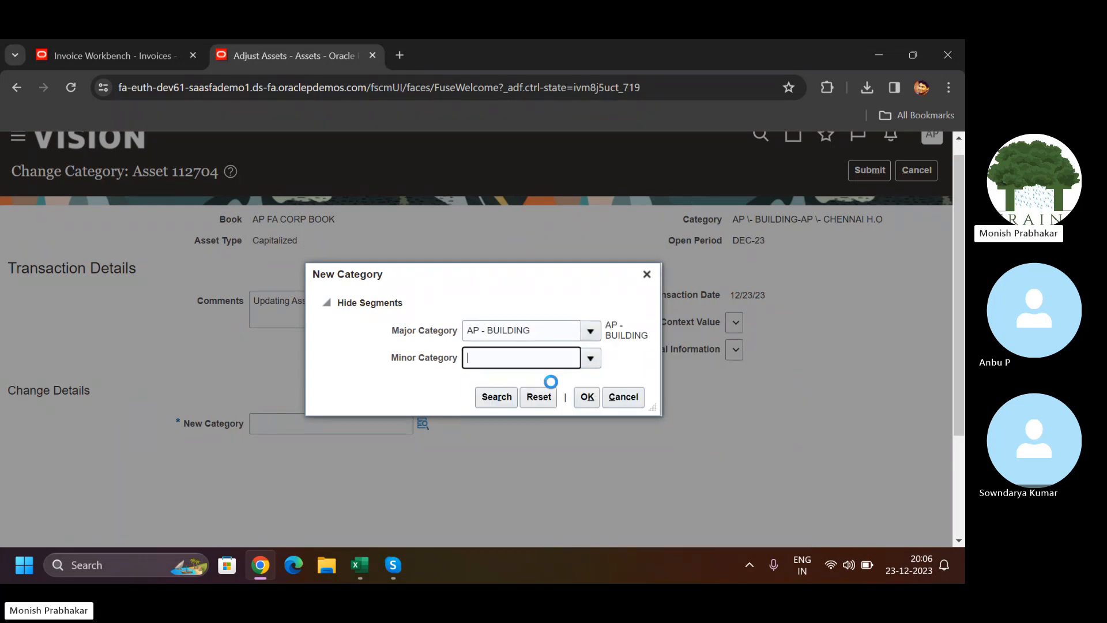
{"action": "left_click", "coordinate": [586, 397]}
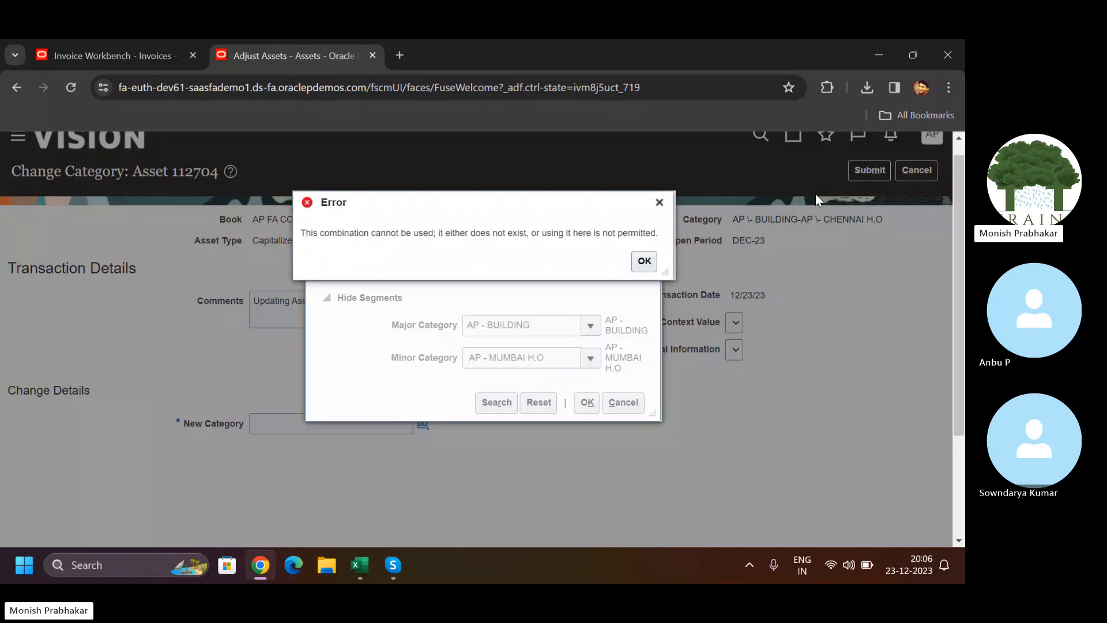
{"action": "left_click", "coordinate": [643, 260]}
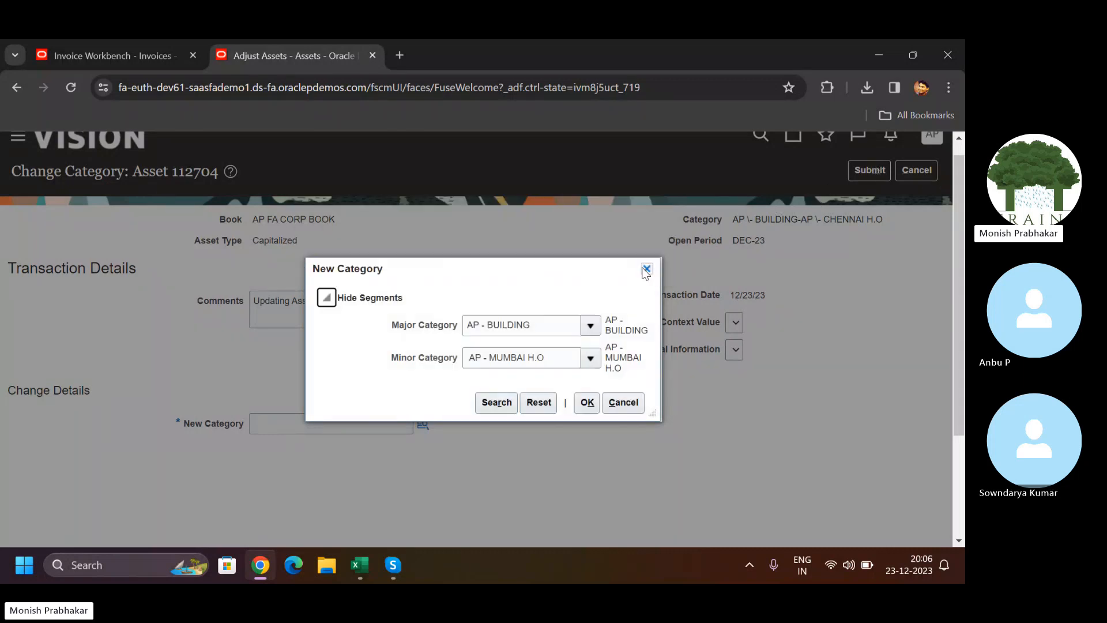
Choose category AP - COMPUTER / AP - LAPTOP and submit the change
{"action": "left_click", "coordinate": [591, 357]}
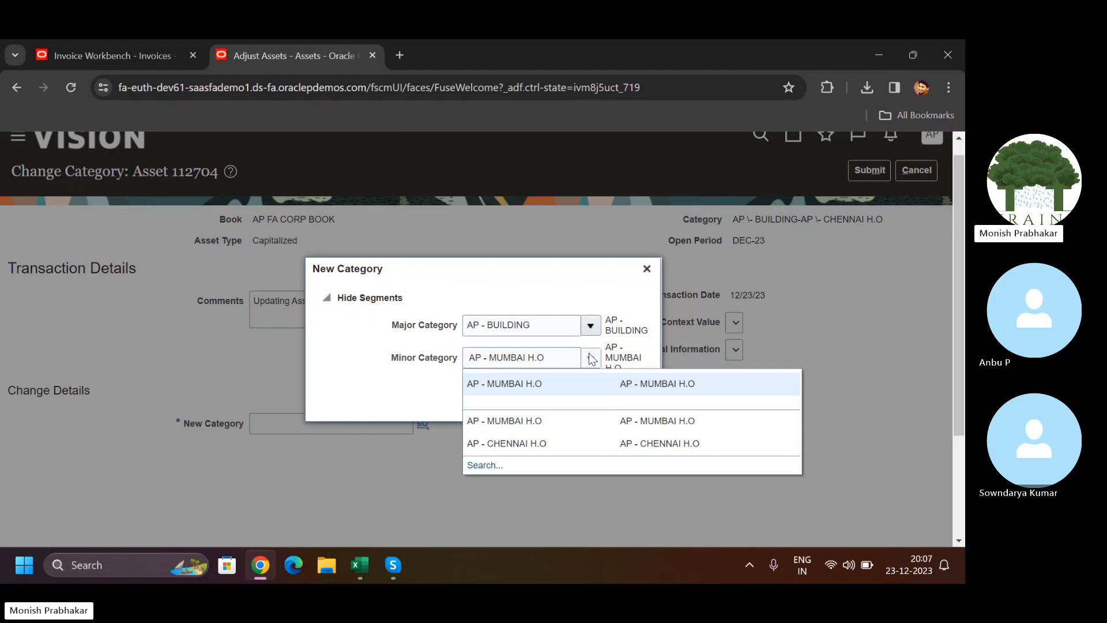
{"action": "left_click", "coordinate": [598, 322]}
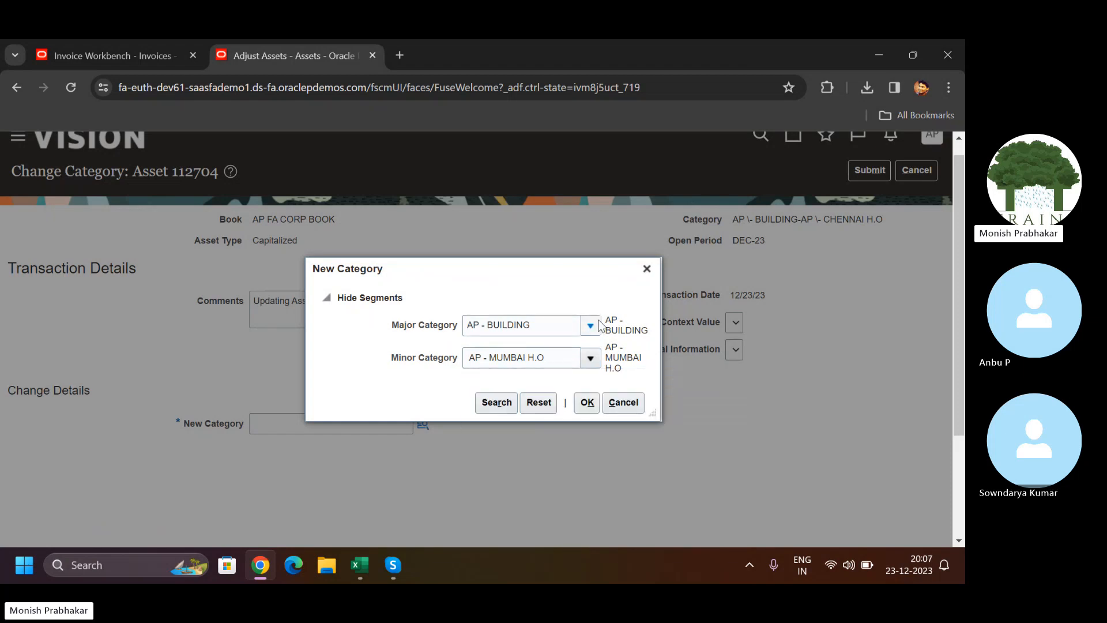
{"action": "left_click", "coordinate": [527, 366]}
{"action": "left_click", "coordinate": [582, 358]}
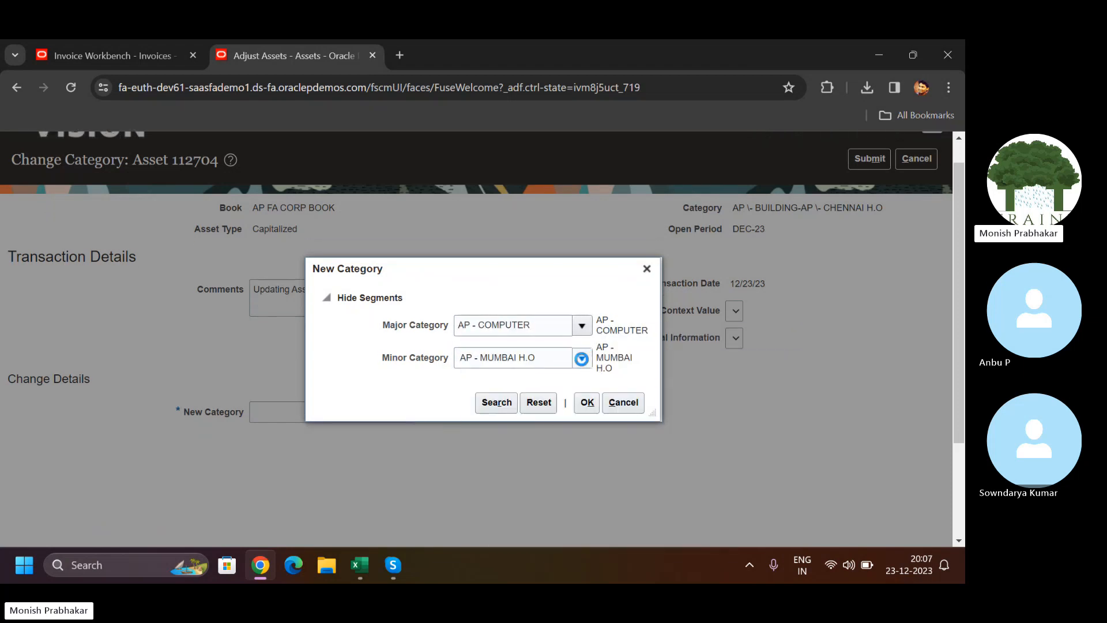
{"action": "left_click", "coordinate": [494, 384]}
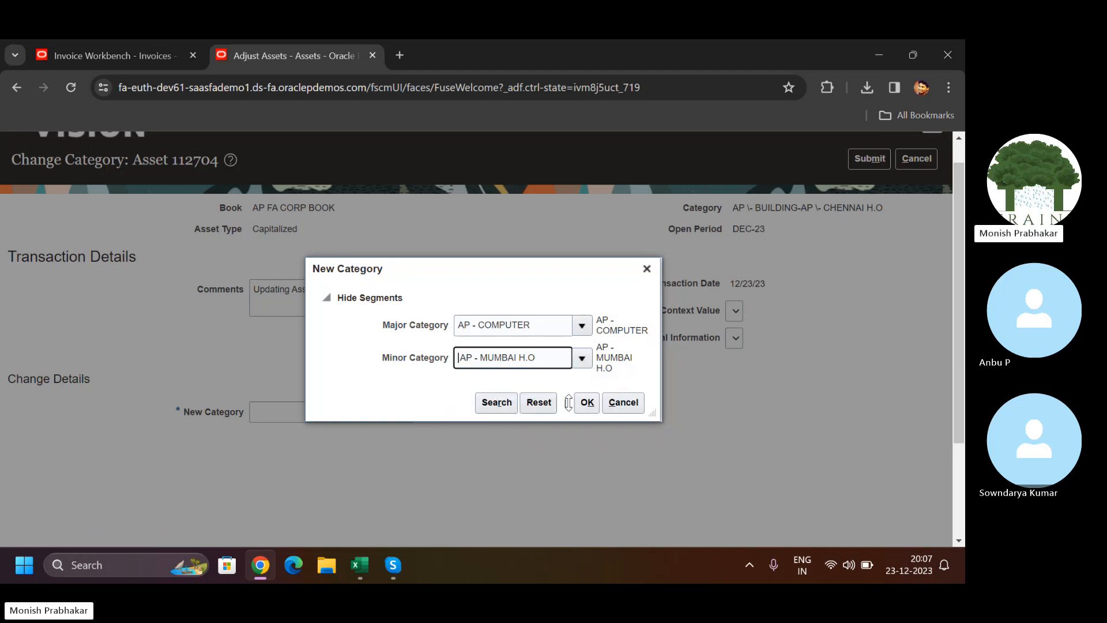
{"action": "left_click", "coordinate": [585, 398]}
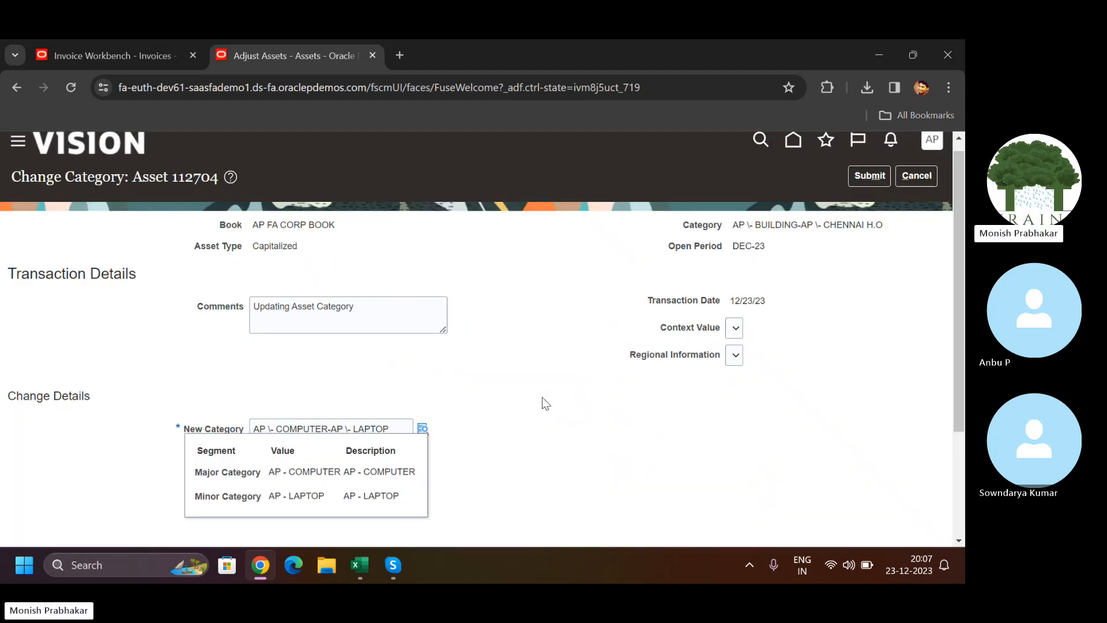
{"action": "left_click", "coordinate": [871, 176]}
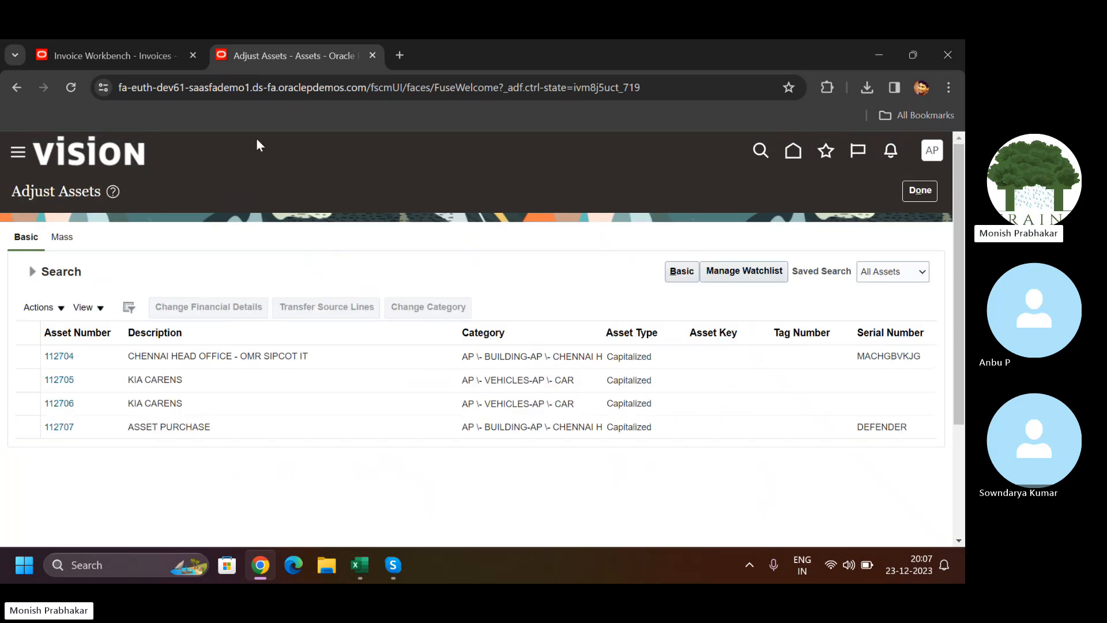
Duplicate the browser tab and place the Adjust Assets tab before the new copy
{"action": "left_click", "coordinate": [147, 51]}
{"action": "right_click", "coordinate": [103, 50]}
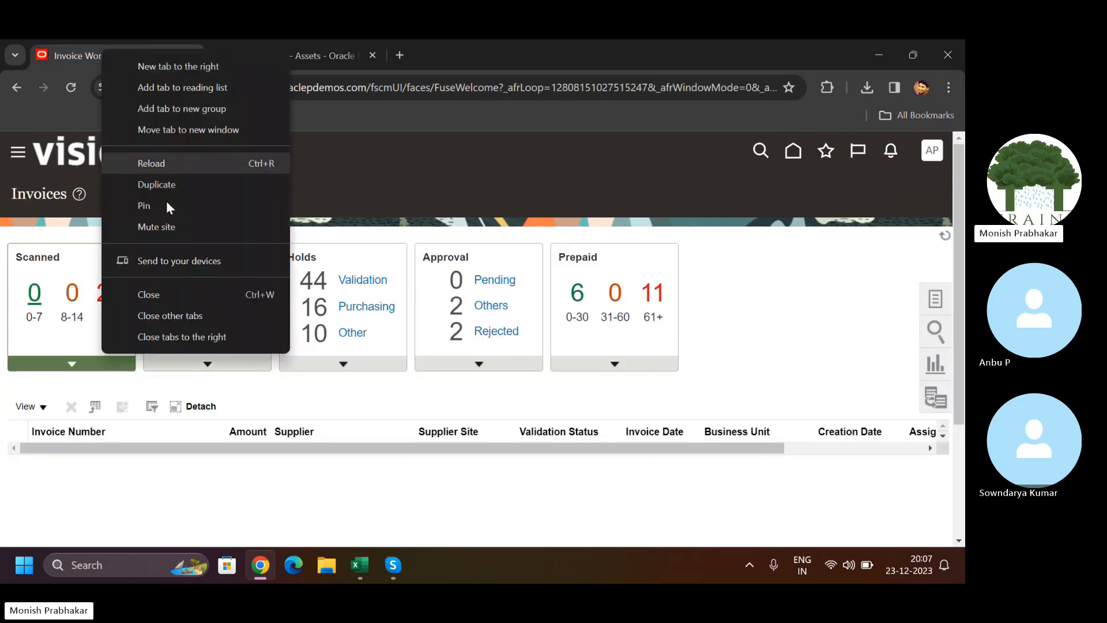
{"action": "left_click", "coordinate": [163, 184]}
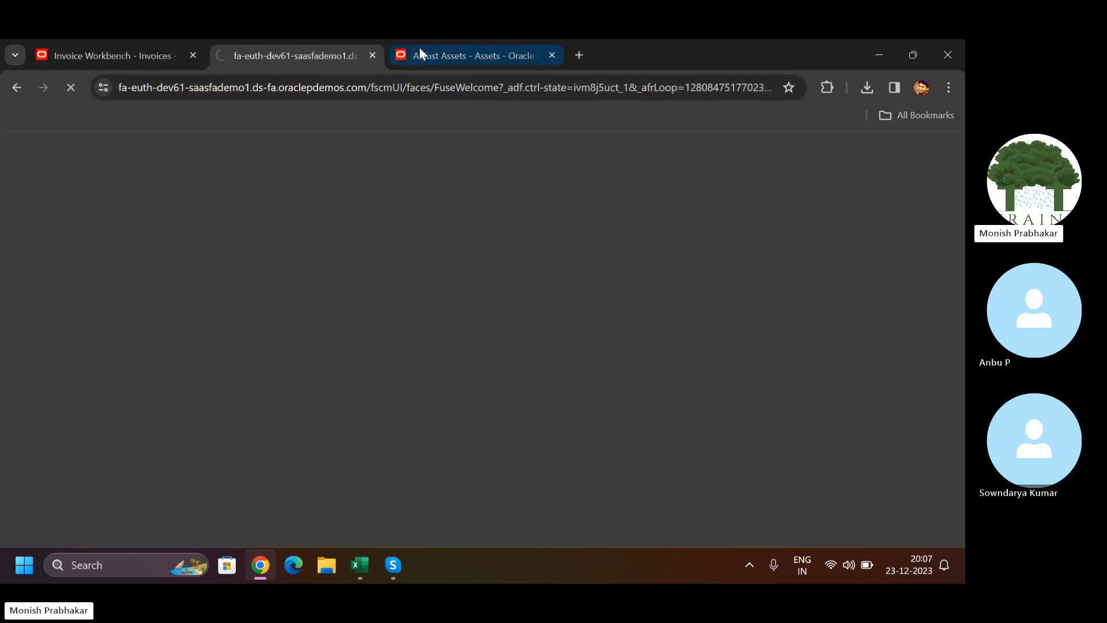
{"action": "left_click_drag", "start_coordinate": [428, 49], "coordinate": [291, 49]}
{"action": "left_click", "coordinate": [482, 48]}
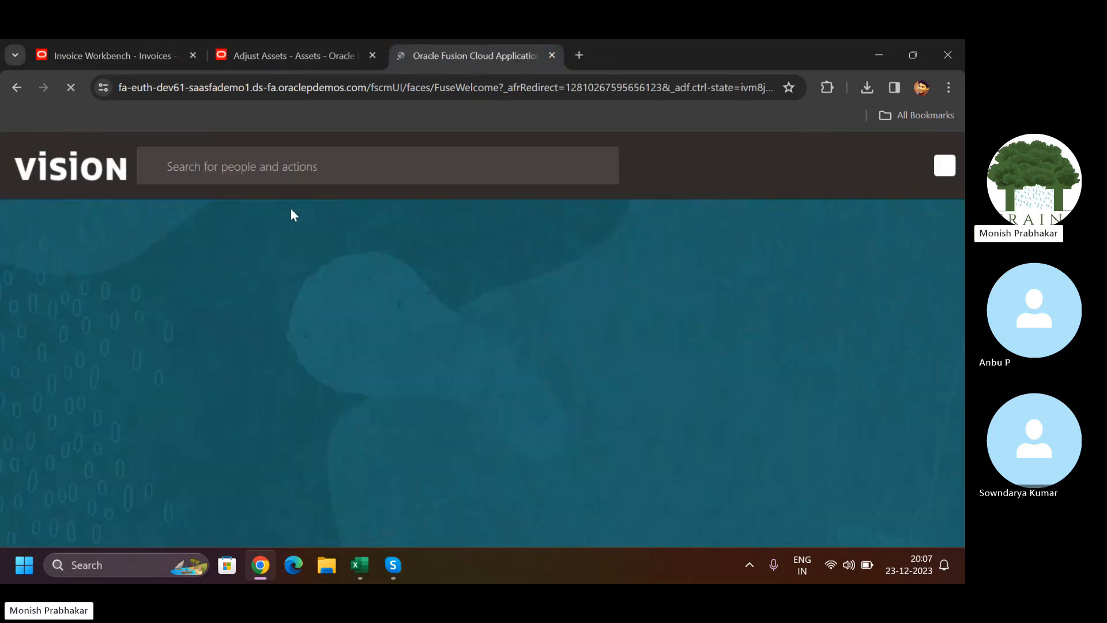
Open Tools > Scheduled Processes to confirm Post Online Assets Transactions succeeded, then return to Adjust Assets
{"action": "left_click", "coordinate": [617, 304]}
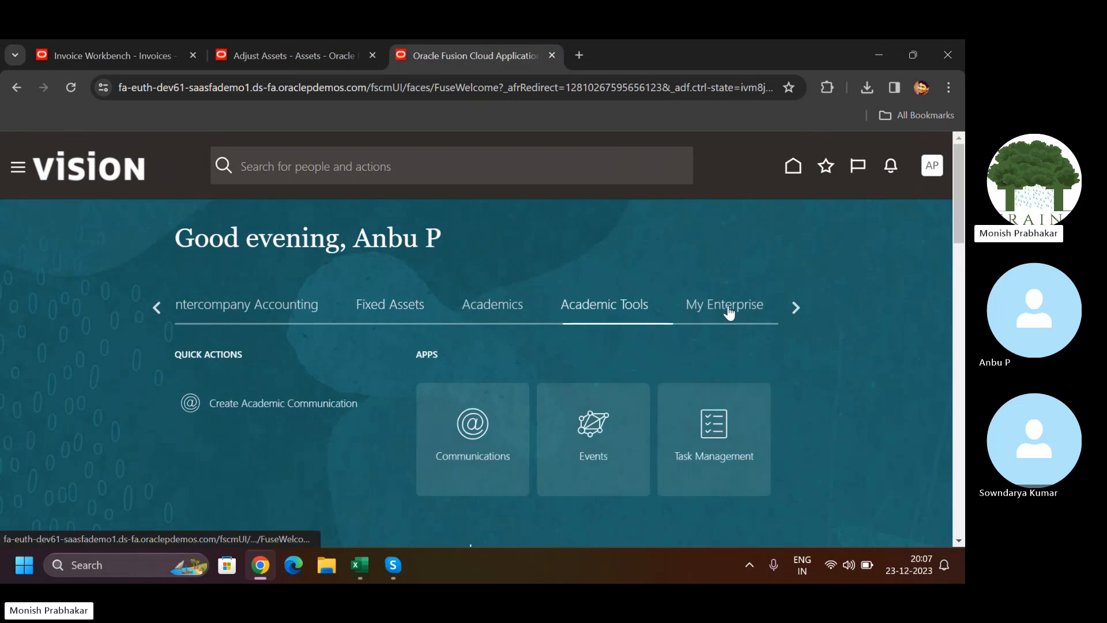
{"action": "left_click", "coordinate": [729, 311]}
{"action": "left_click", "coordinate": [795, 306]}
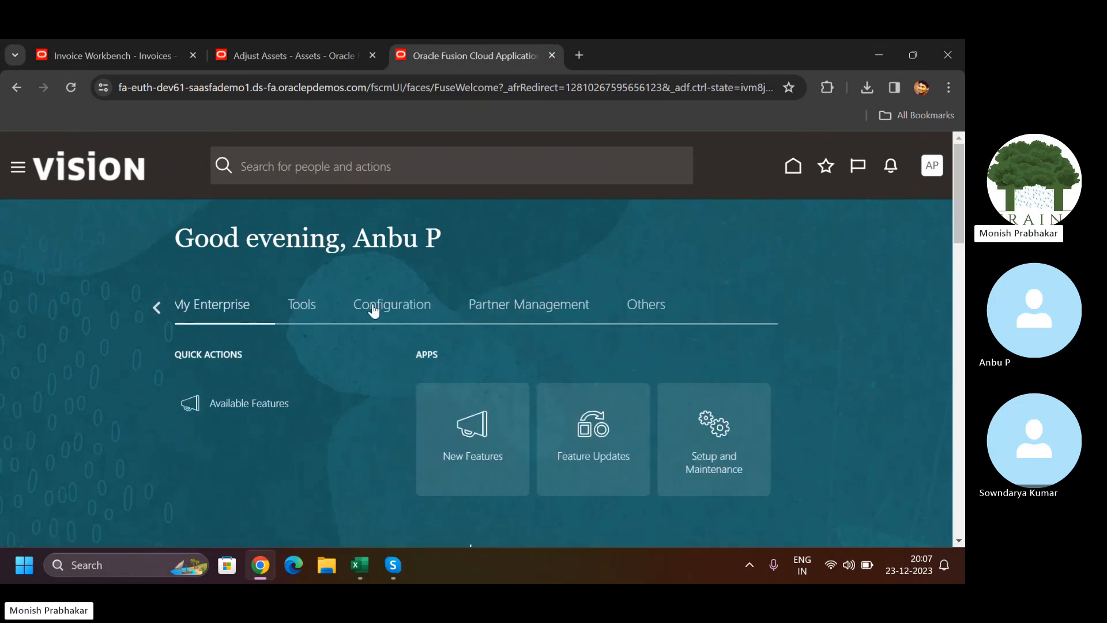
{"action": "left_click", "coordinate": [295, 306]}
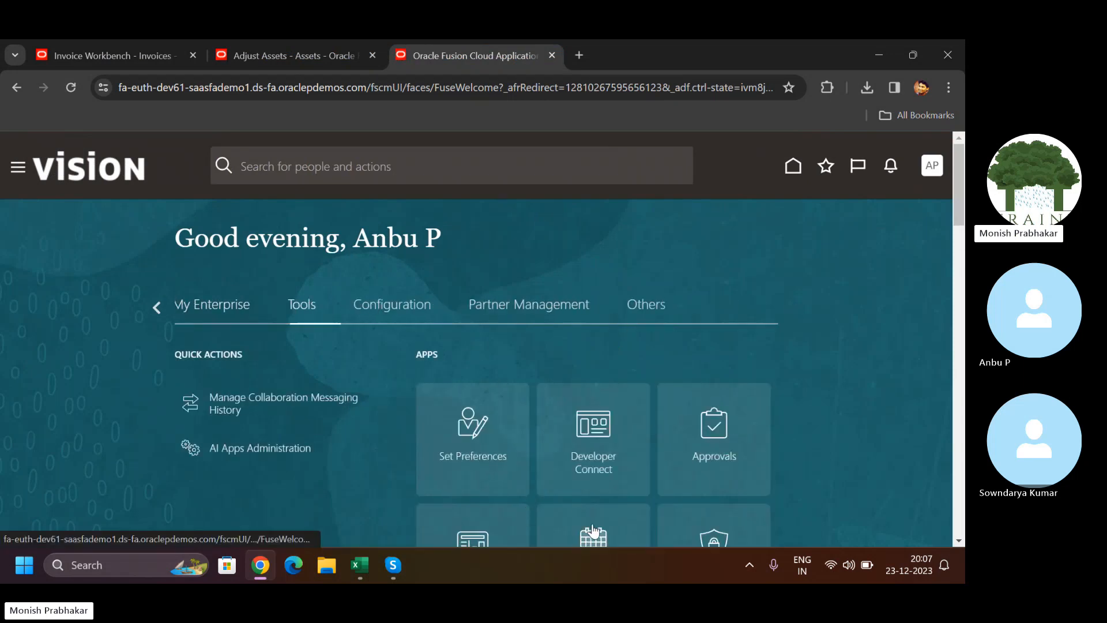
{"action": "scroll", "coordinate": [961, 246], "scroll_direction": "down", "scroll_amount": 1}
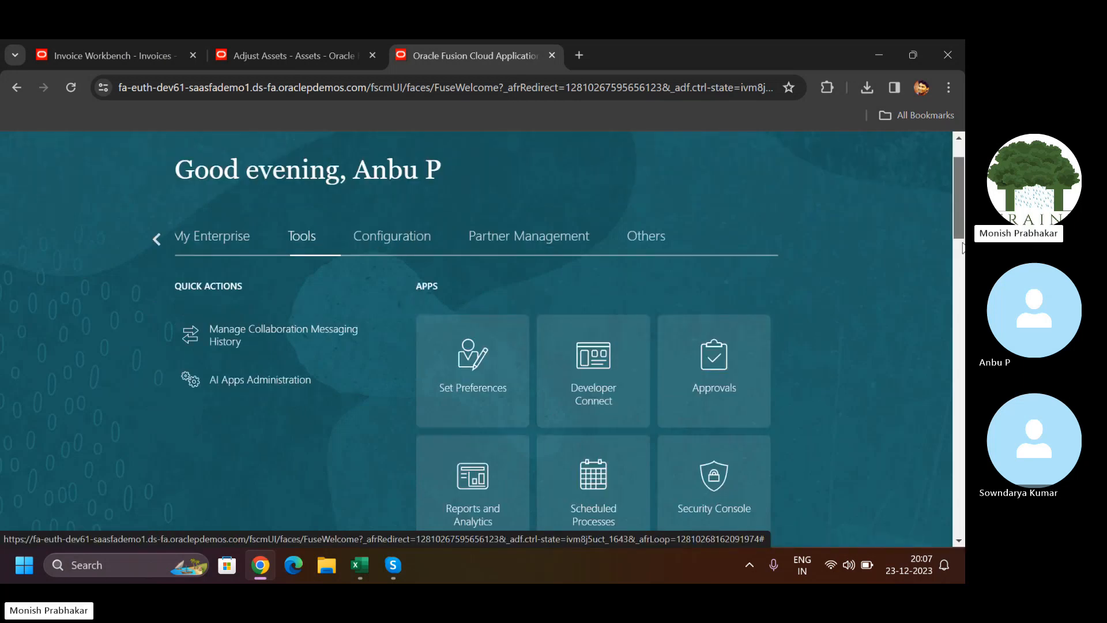
{"action": "scroll", "coordinate": [962, 247], "scroll_direction": "down", "scroll_amount": 2}
{"action": "left_click", "coordinate": [585, 337]}
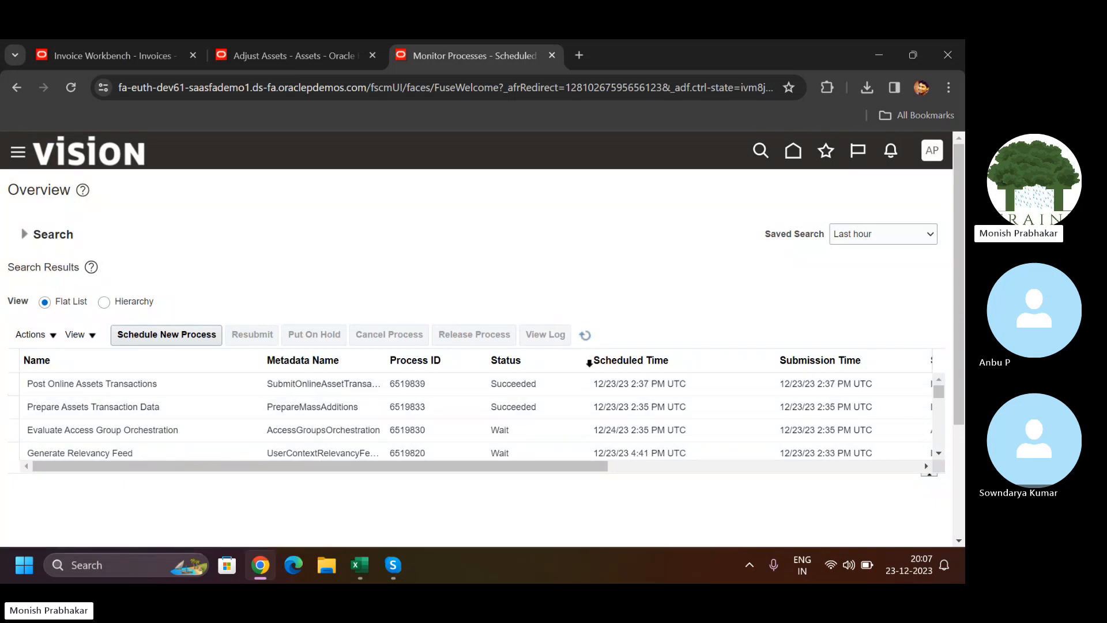
{"action": "left_click", "coordinate": [302, 52]}
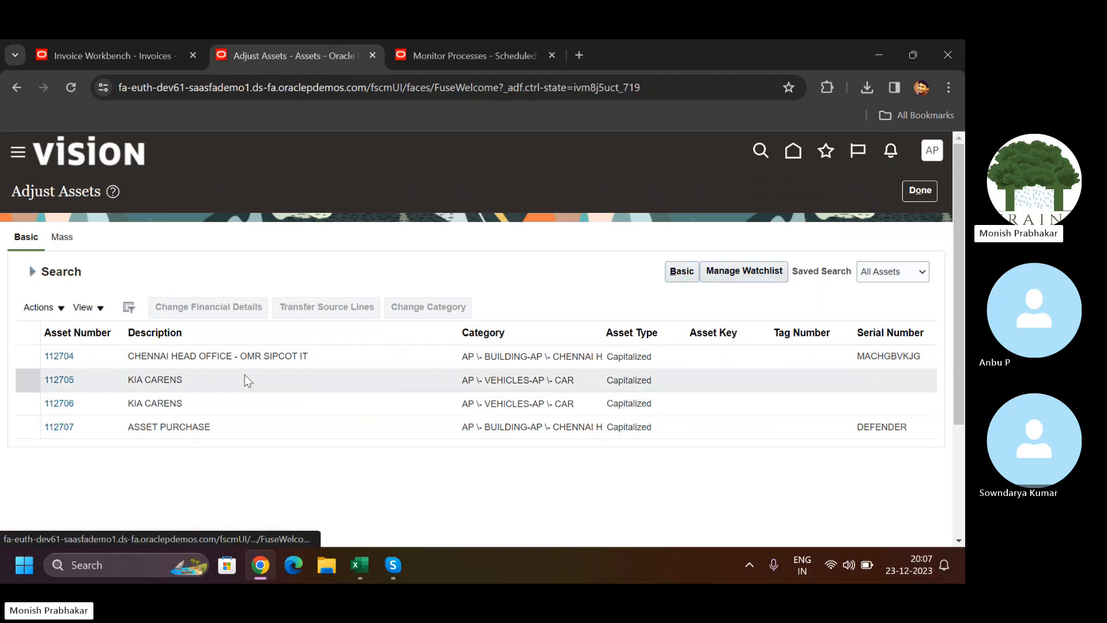
Finish Adjust Assets, duplicate the tab, and open the home page's Fixed Assets area for Asset Inquiry
{"action": "left_click", "coordinate": [913, 192]}
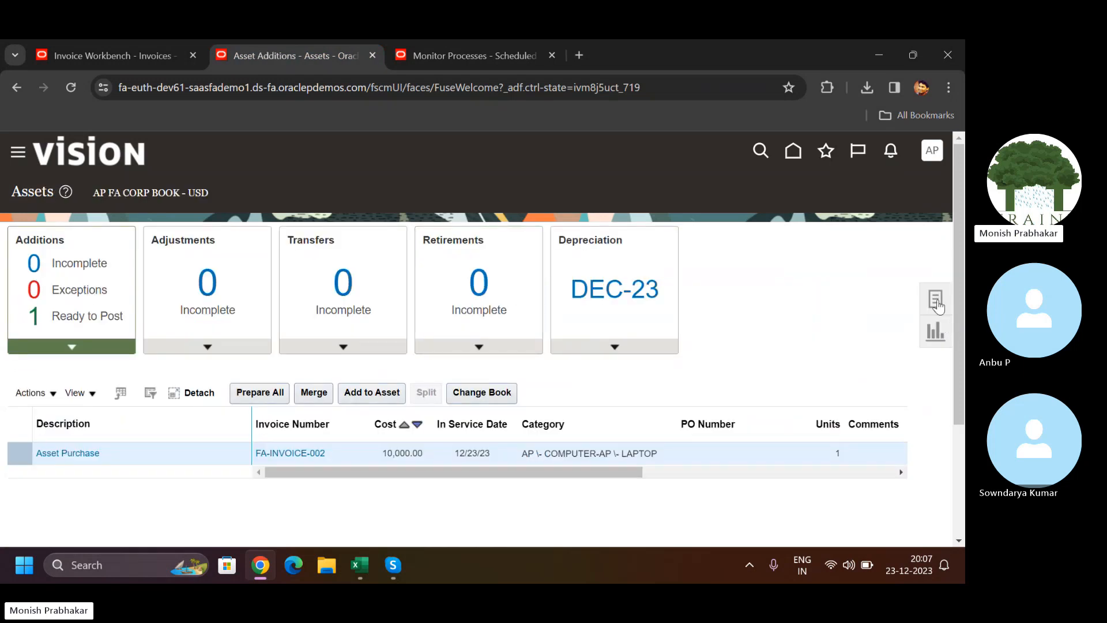
{"action": "left_click", "coordinate": [935, 300]}
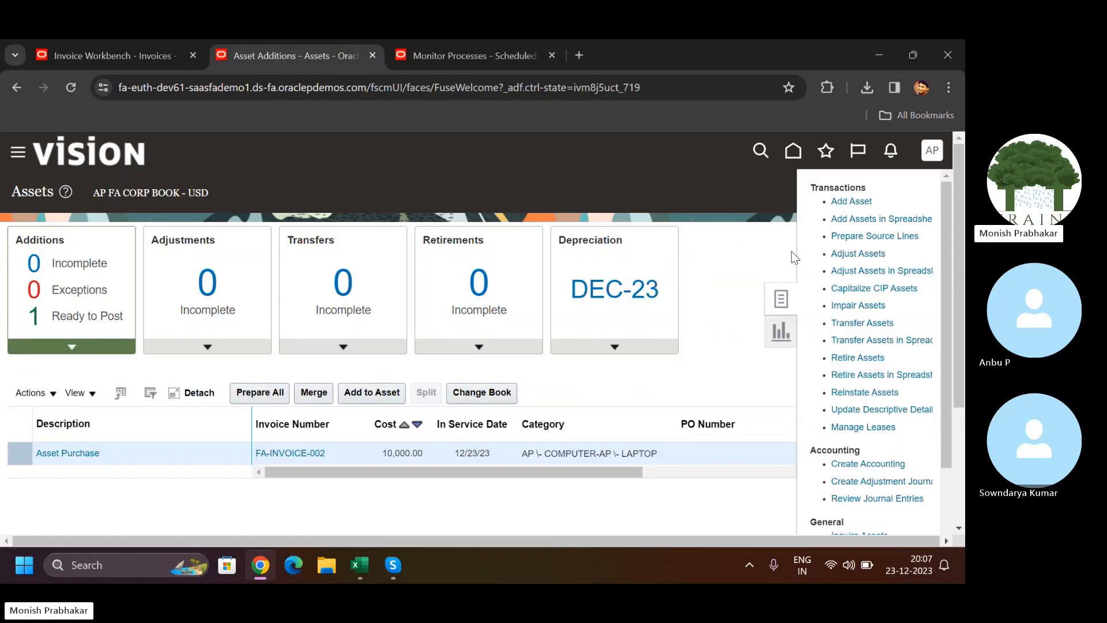
{"action": "left_click", "coordinate": [108, 44]}
{"action": "right_click", "coordinate": [109, 43]}
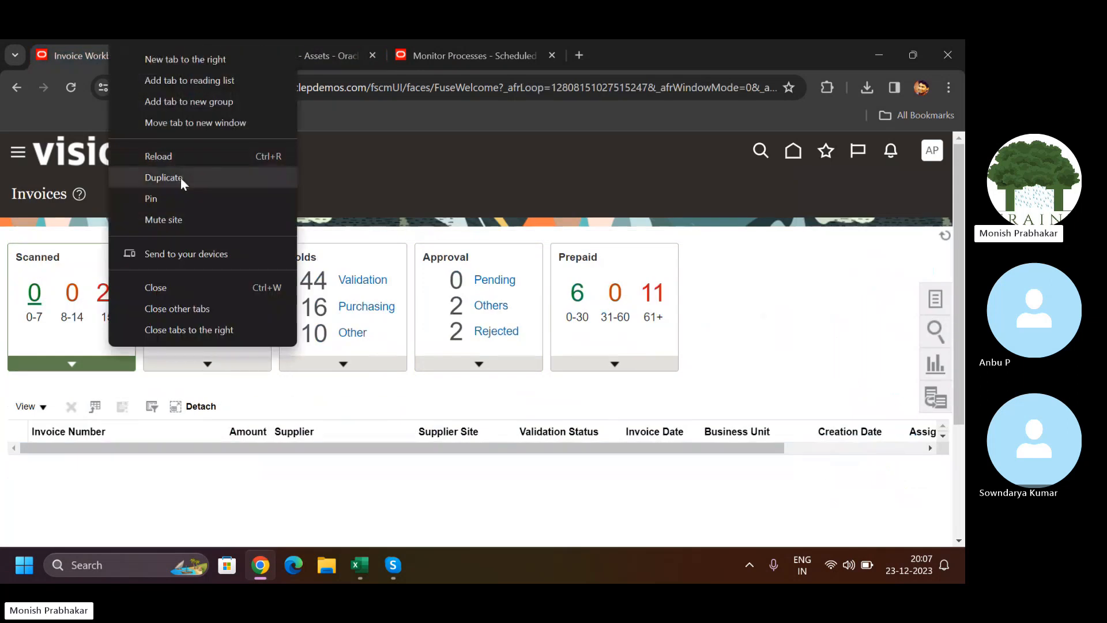
{"action": "left_click", "coordinate": [164, 177]}
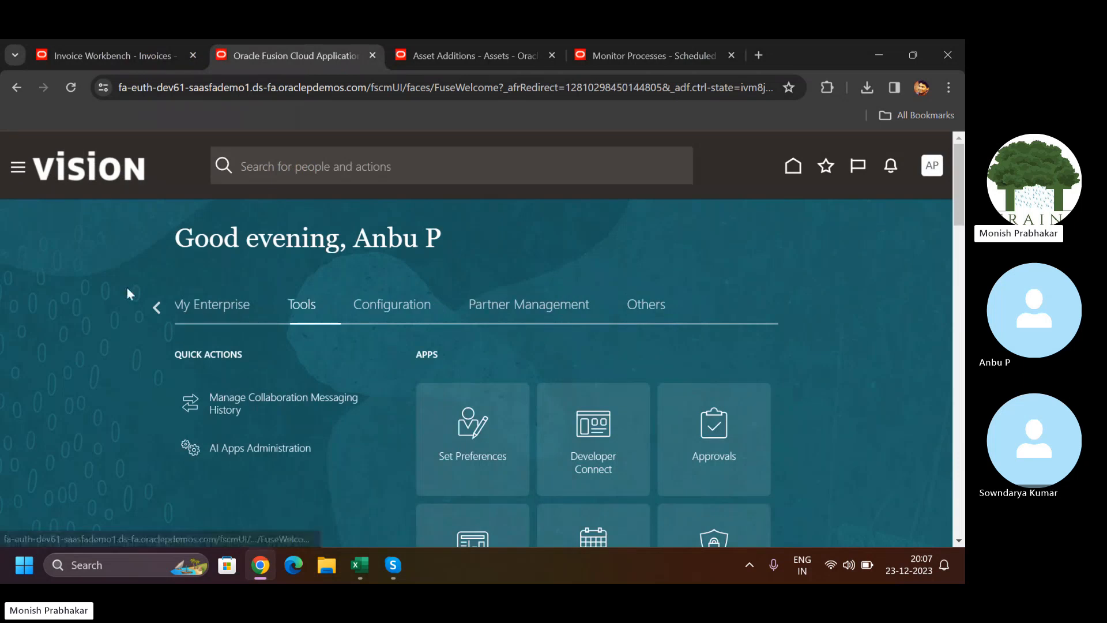
{"action": "left_click", "coordinate": [156, 307]}
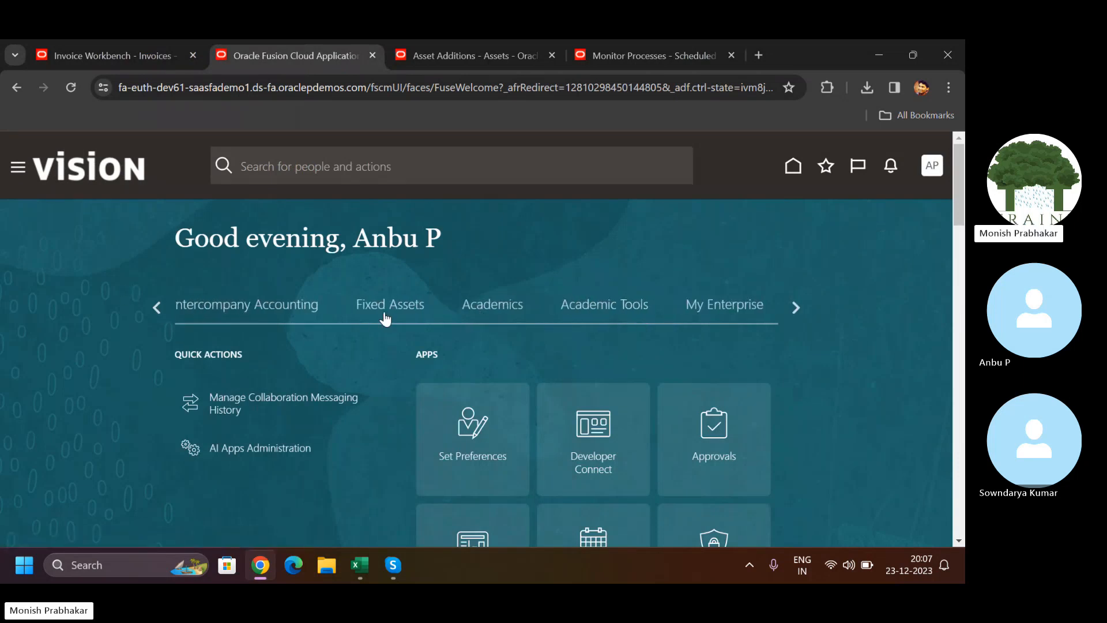
{"action": "left_click", "coordinate": [385, 316]}
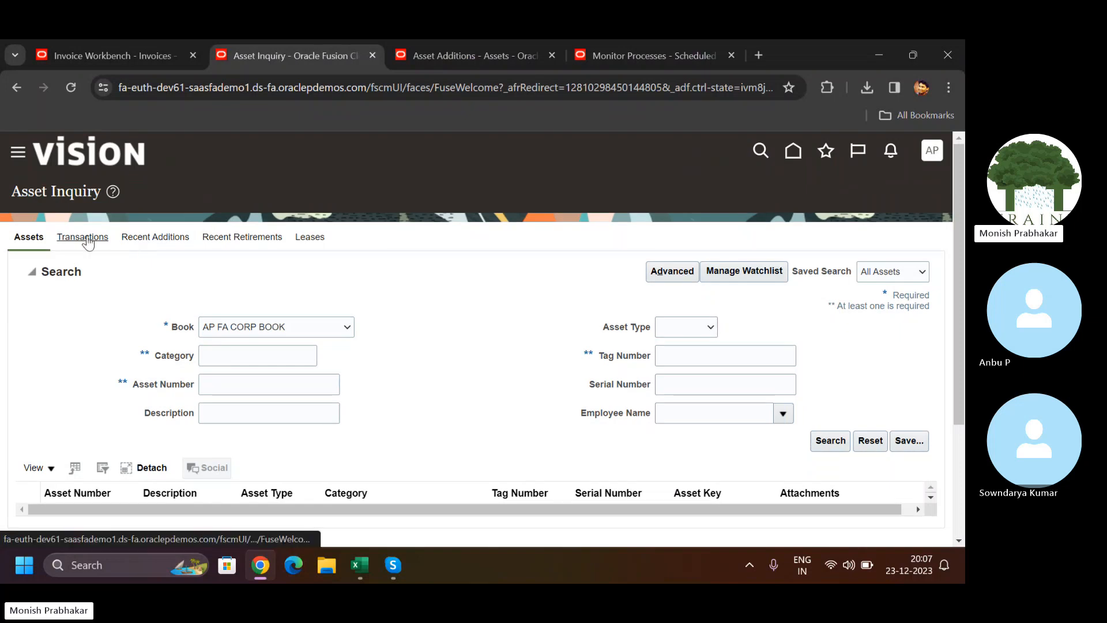
Search the recorded transactions, review reclassification 373514's details, then go back to the Assets search
{"action": "left_click", "coordinate": [82, 238]}
{"action": "left_click", "coordinate": [841, 431]}
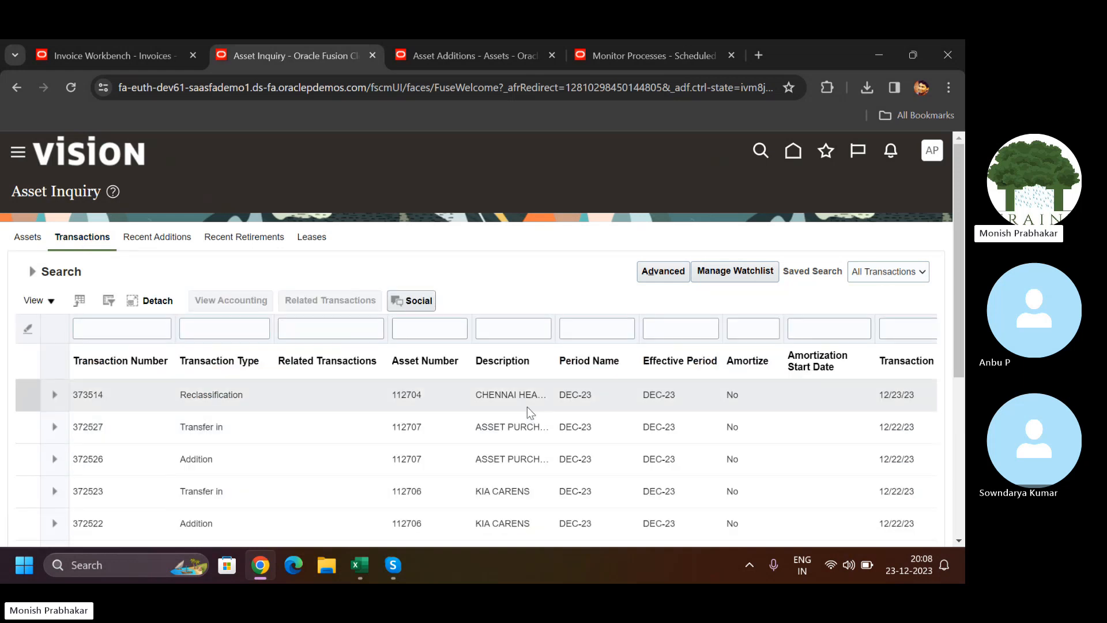
{"action": "scroll", "coordinate": [527, 406], "scroll_direction": "down", "scroll_amount": 2}
{"action": "left_click_drag", "start_coordinate": [961, 323], "coordinate": [956, 351]}
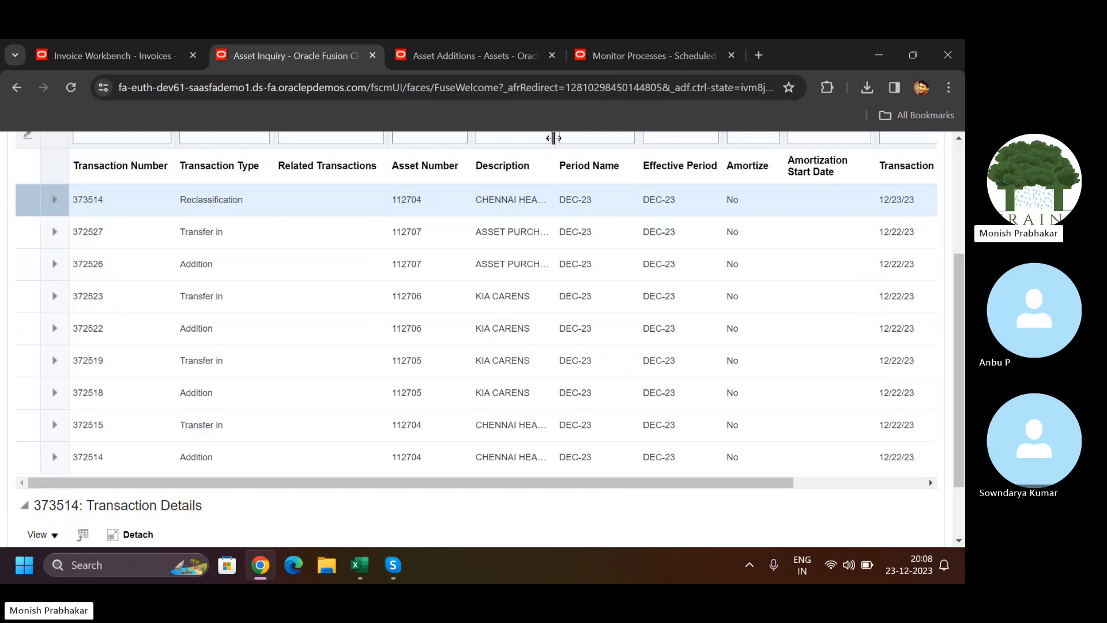
{"action": "left_click_drag", "start_coordinate": [552, 148], "coordinate": [678, 144]}
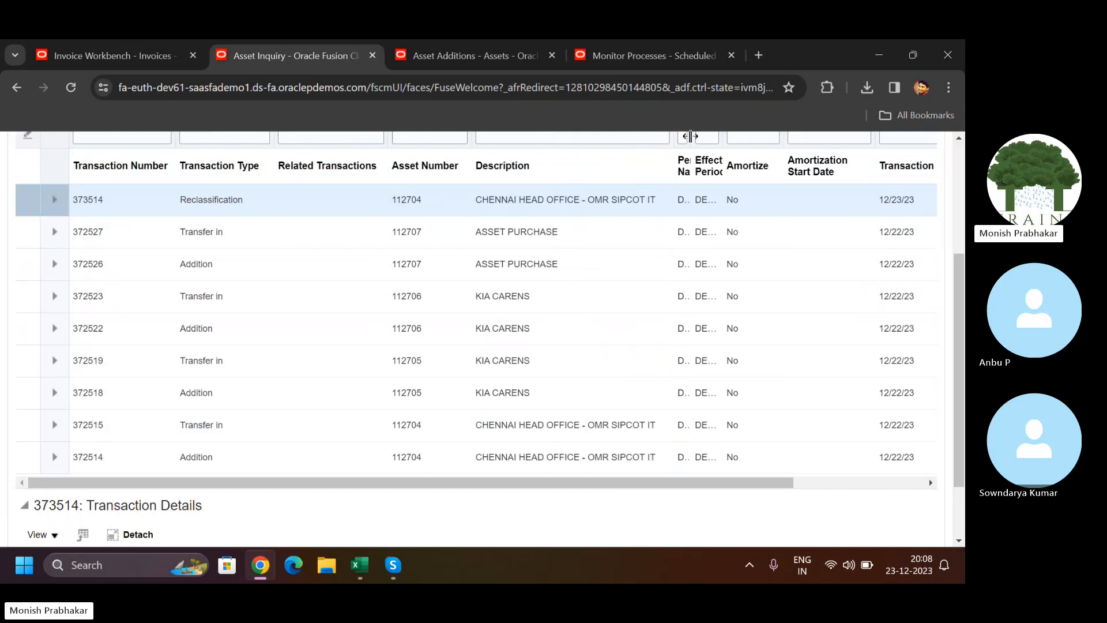
{"action": "left_click", "coordinate": [54, 199]}
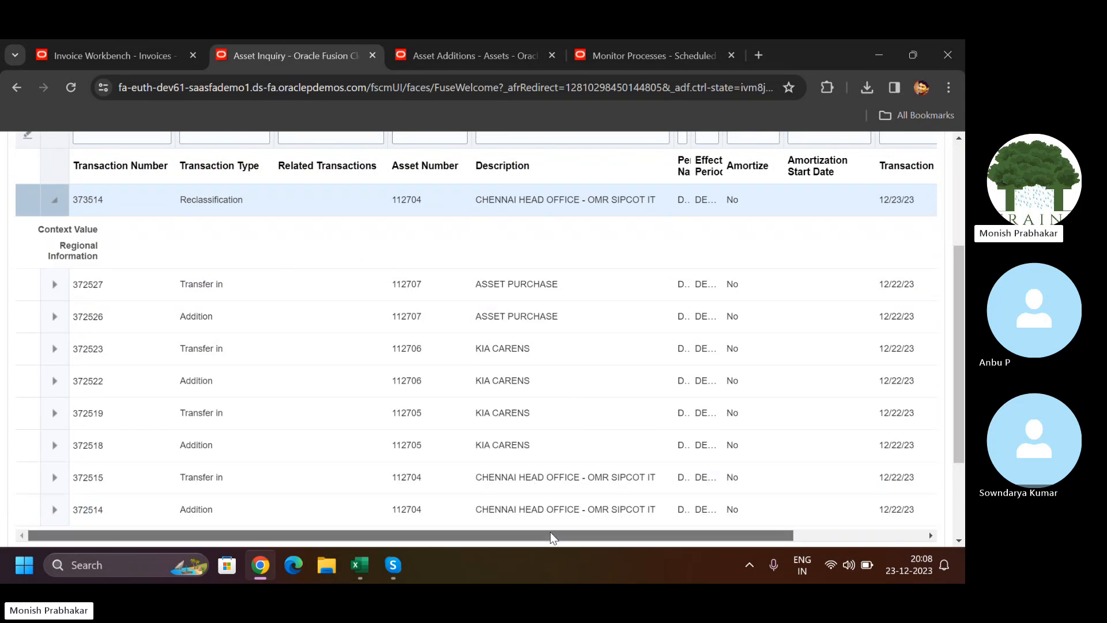
{"action": "left_click_drag", "start_coordinate": [552, 537], "coordinate": [796, 534]}
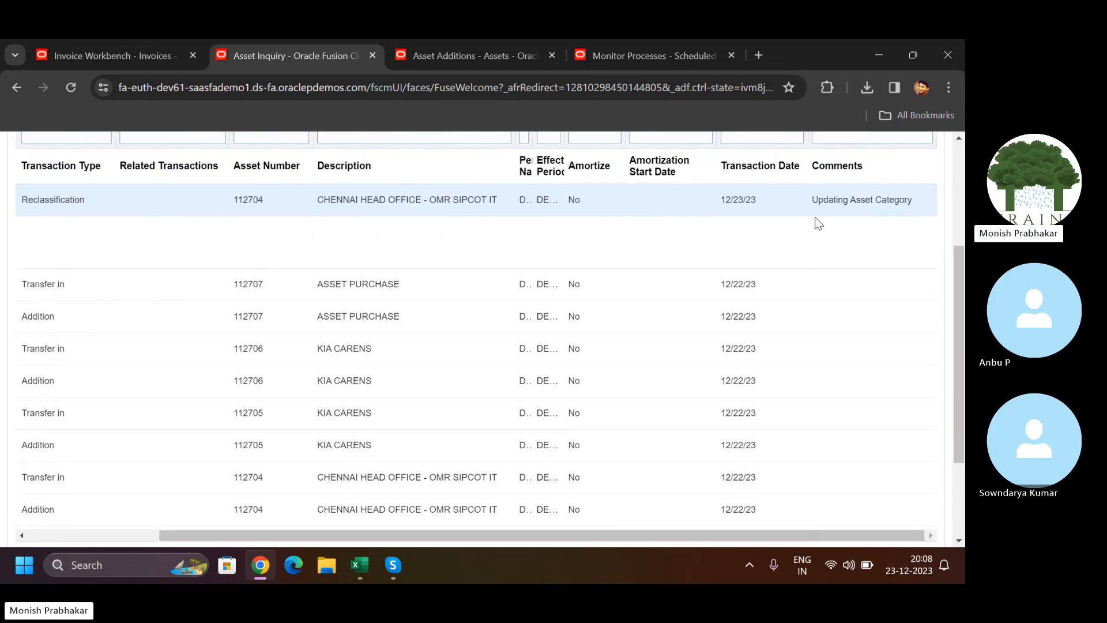
{"action": "left_click_drag", "start_coordinate": [621, 535], "coordinate": [490, 535]}
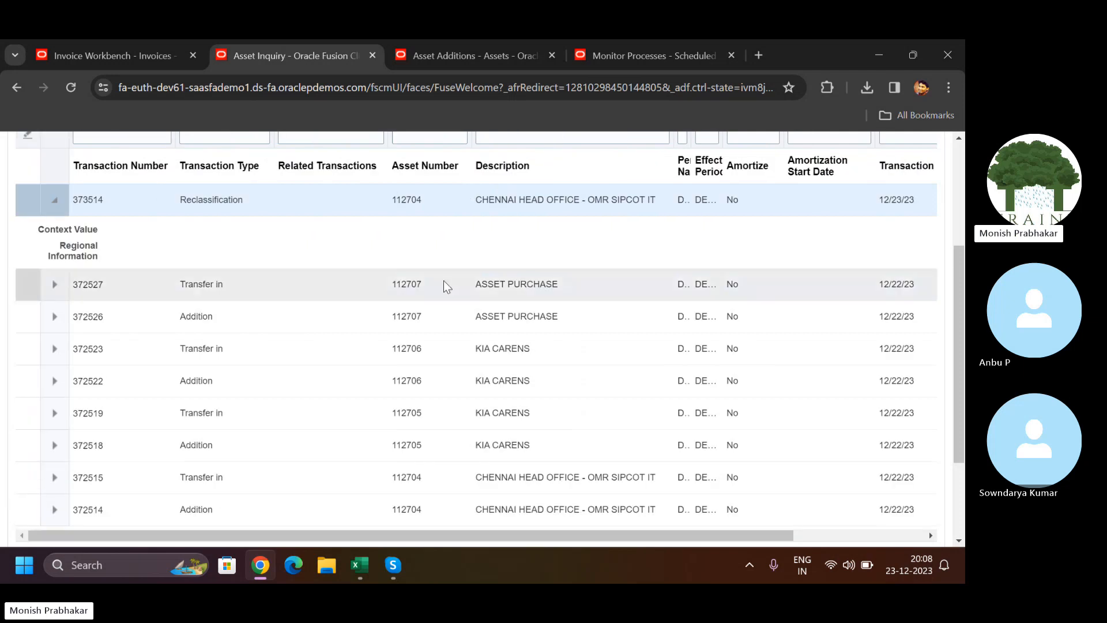
{"action": "left_click_drag", "start_coordinate": [956, 344], "coordinate": [955, 242]}
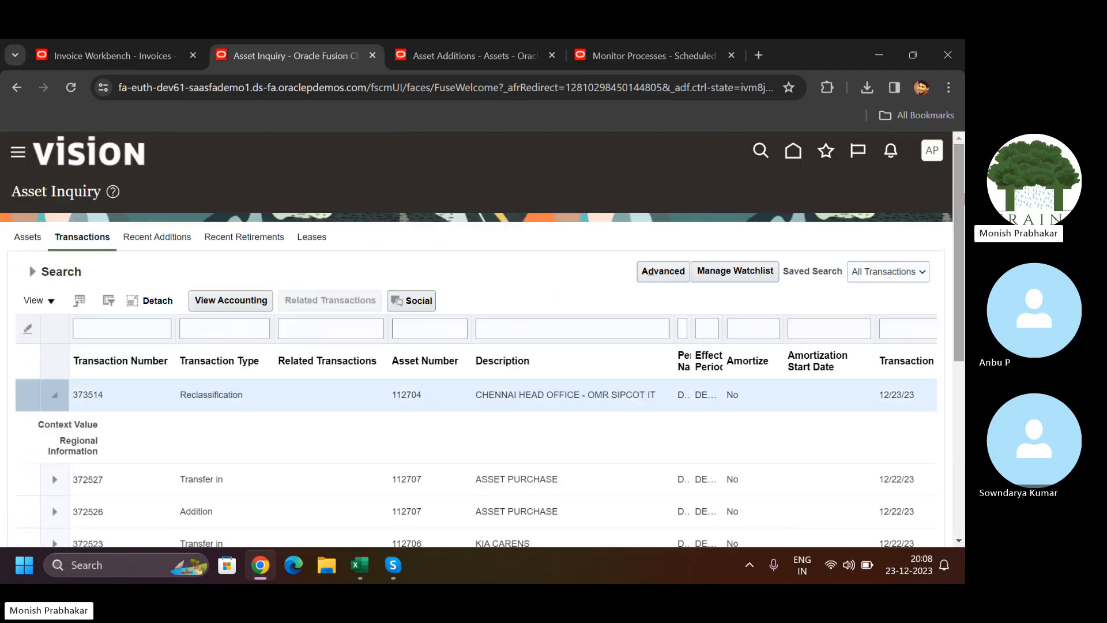
{"action": "left_click", "coordinate": [26, 237]}
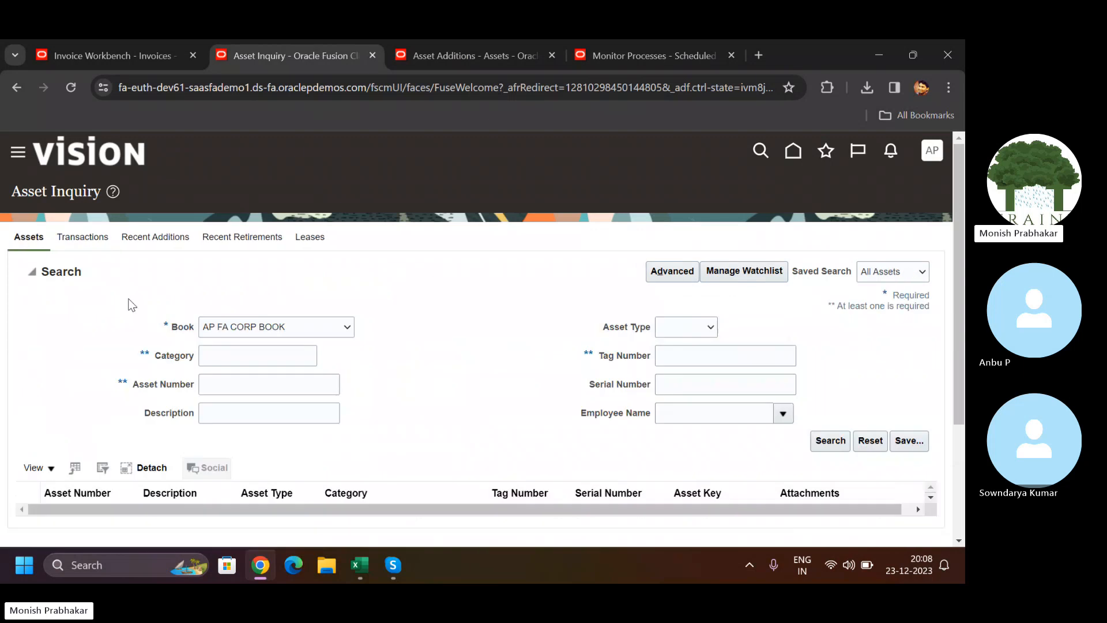
Search for asset 112704 and check its current category
{"action": "left_click", "coordinate": [233, 375]}
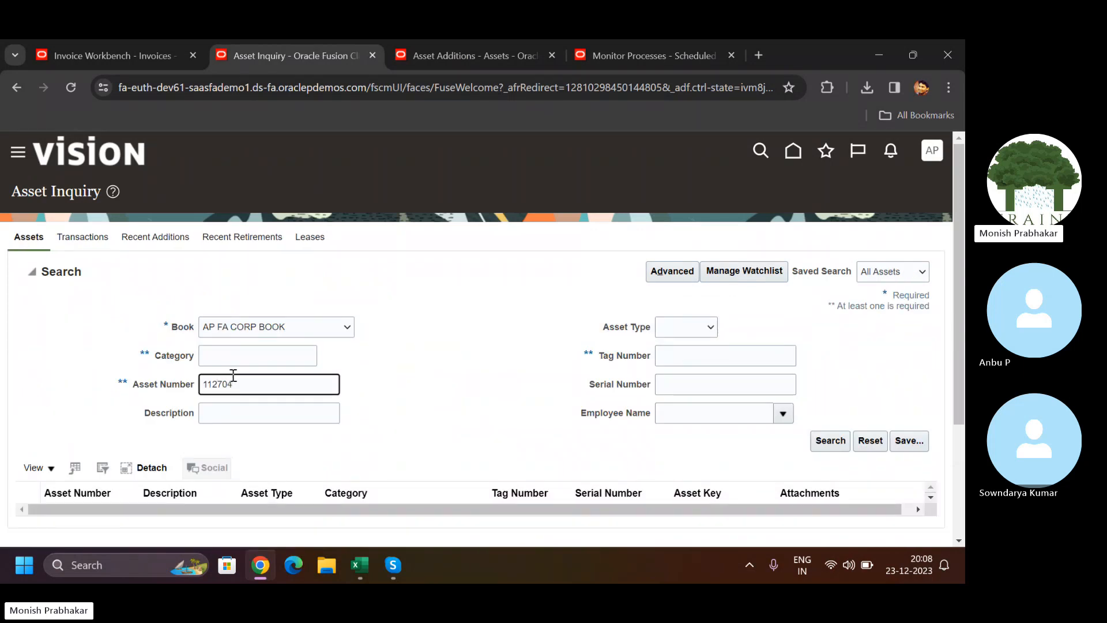
{"action": "key", "text": "Return"}
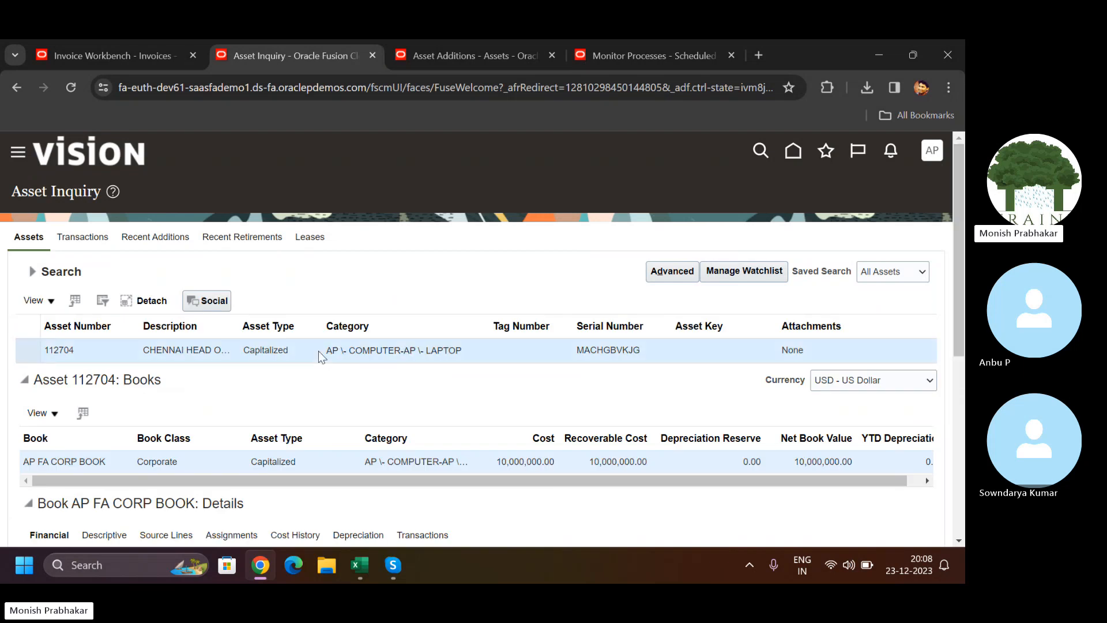
{"action": "left_click_drag", "start_coordinate": [319, 351], "coordinate": [417, 367]}
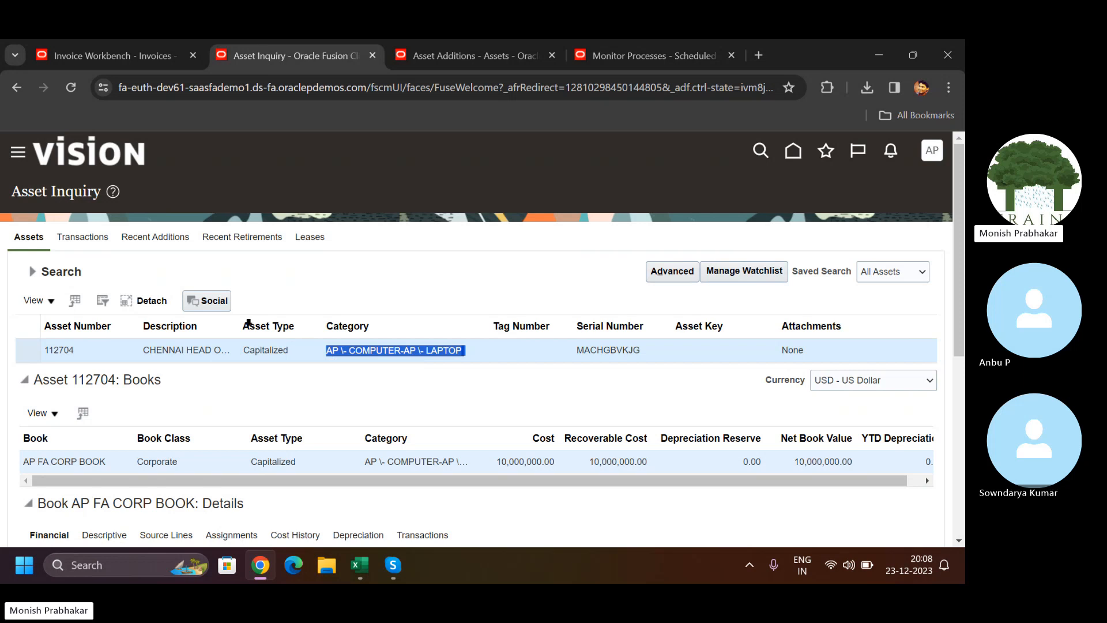
{"action": "left_click_drag", "start_coordinate": [959, 255], "coordinate": [964, 303]}
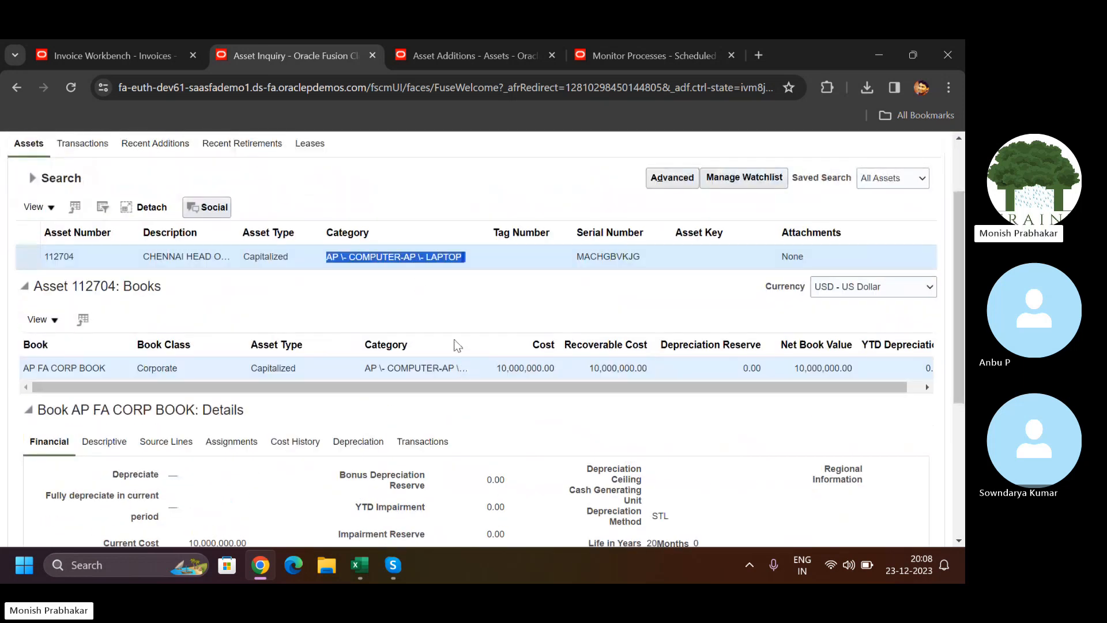
Open transaction 373514 to confirm the category changed from AP-BUILDING-CHENNAI H.O to AP-COMPUTER-LAPTOP
{"action": "left_click", "coordinate": [420, 441]}
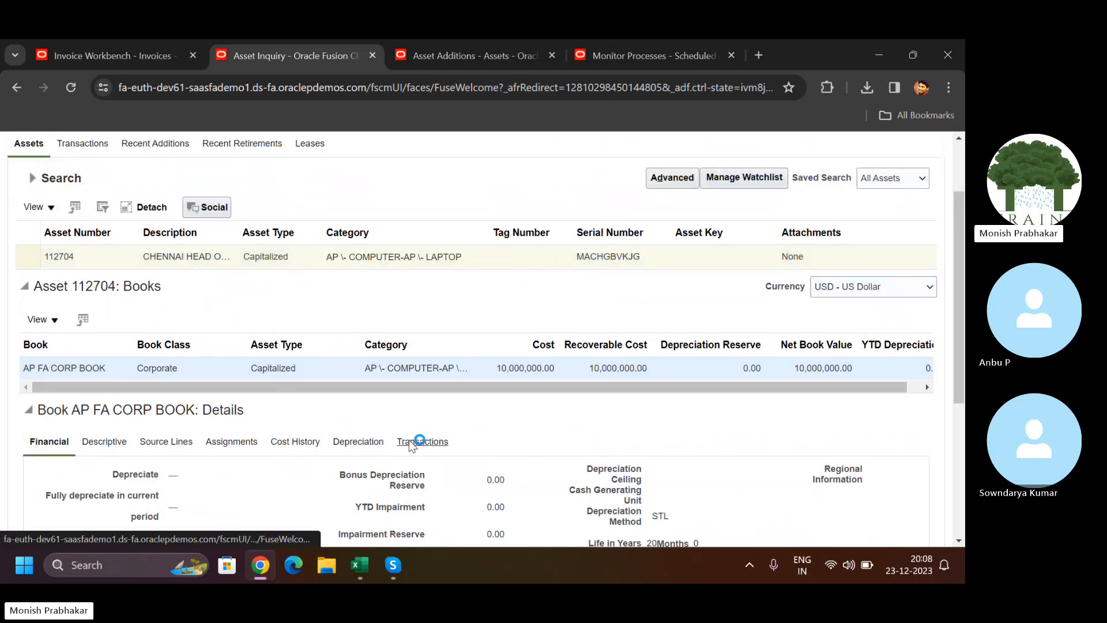
{"action": "left_click_drag", "start_coordinate": [959, 333], "coordinate": [962, 458]}
{"action": "left_click", "coordinate": [364, 293]}
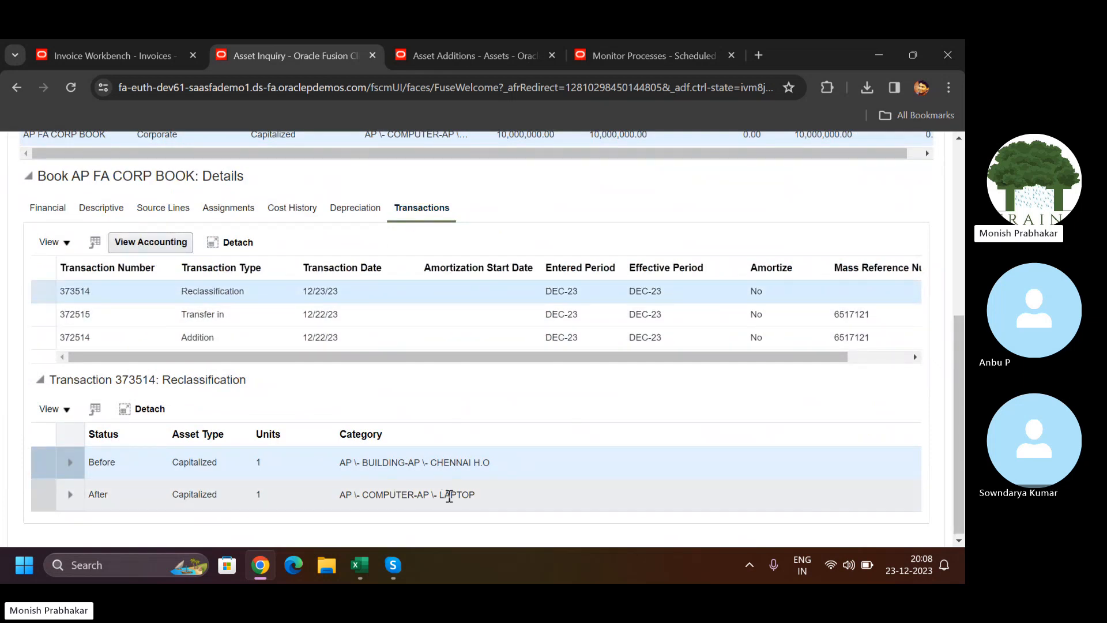
{"action": "left_click", "coordinate": [449, 495]}
{"action": "left_click", "coordinate": [317, 458]}
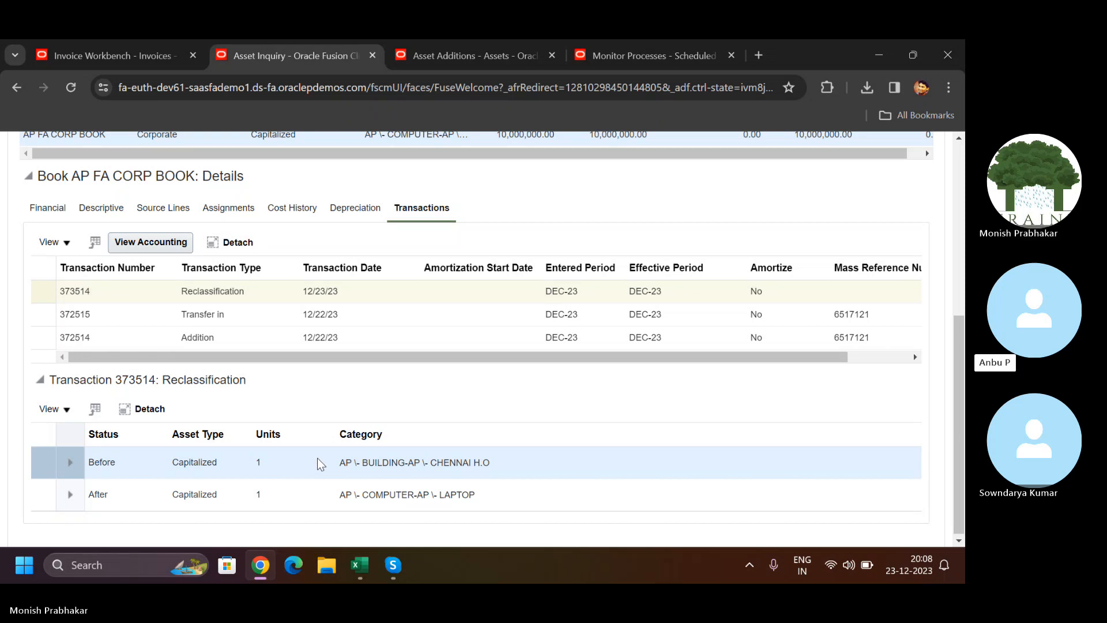
{"action": "scroll", "coordinate": [680, 191], "scroll_direction": "up", "scroll_amount": 5}
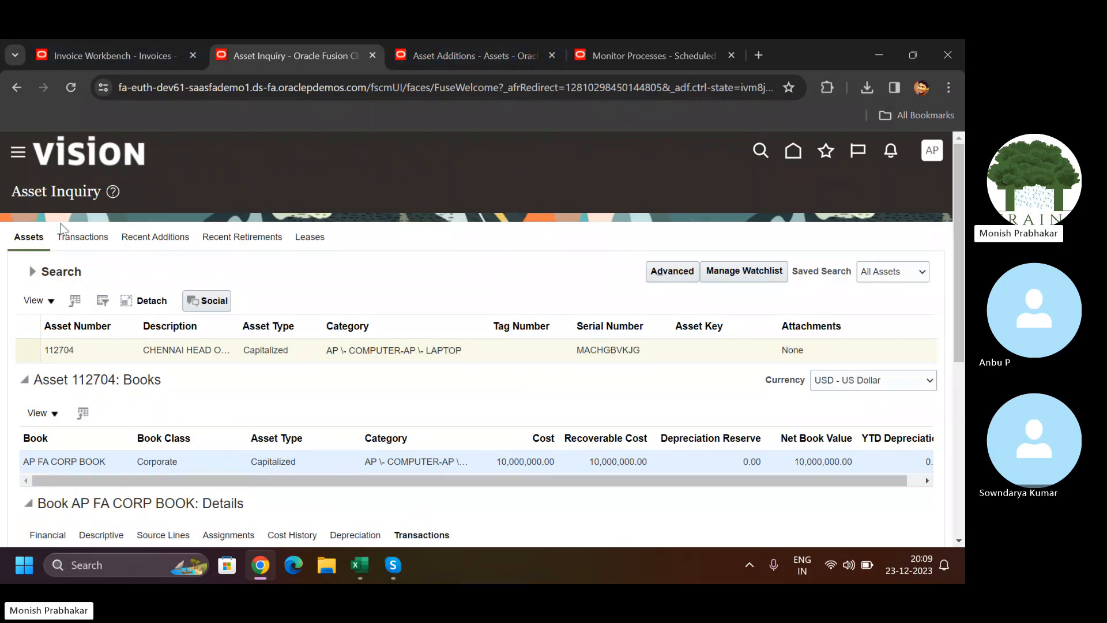
Open Adjust Assets and run an advanced search with Category set to 'Does not contain'
{"action": "left_click", "coordinate": [465, 56]}
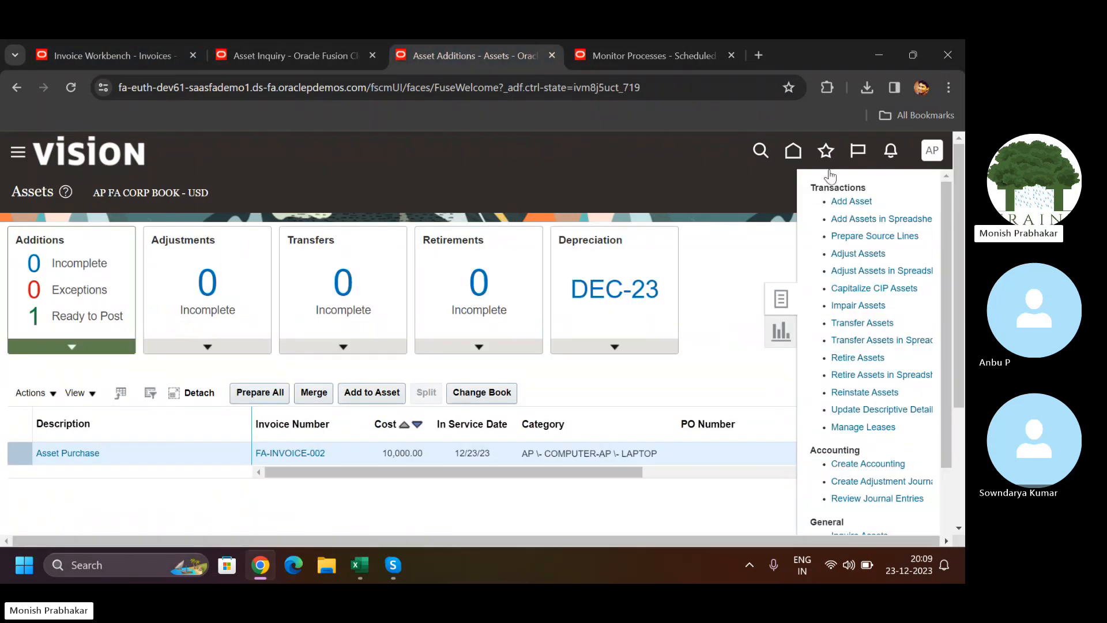
{"action": "left_click", "coordinate": [851, 258]}
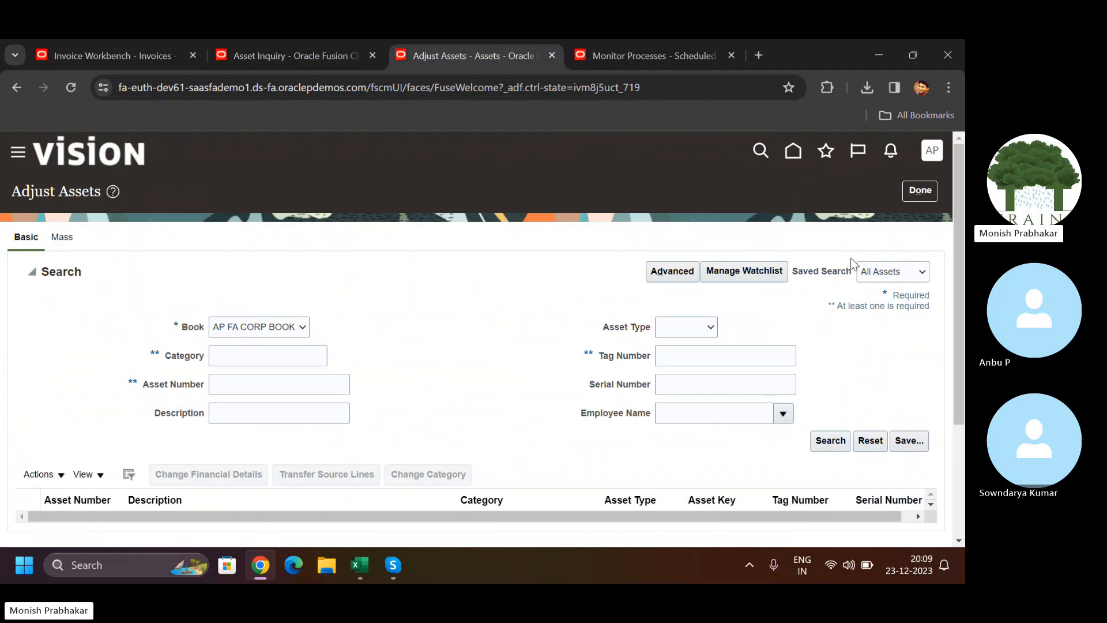
{"action": "left_click", "coordinate": [830, 441]}
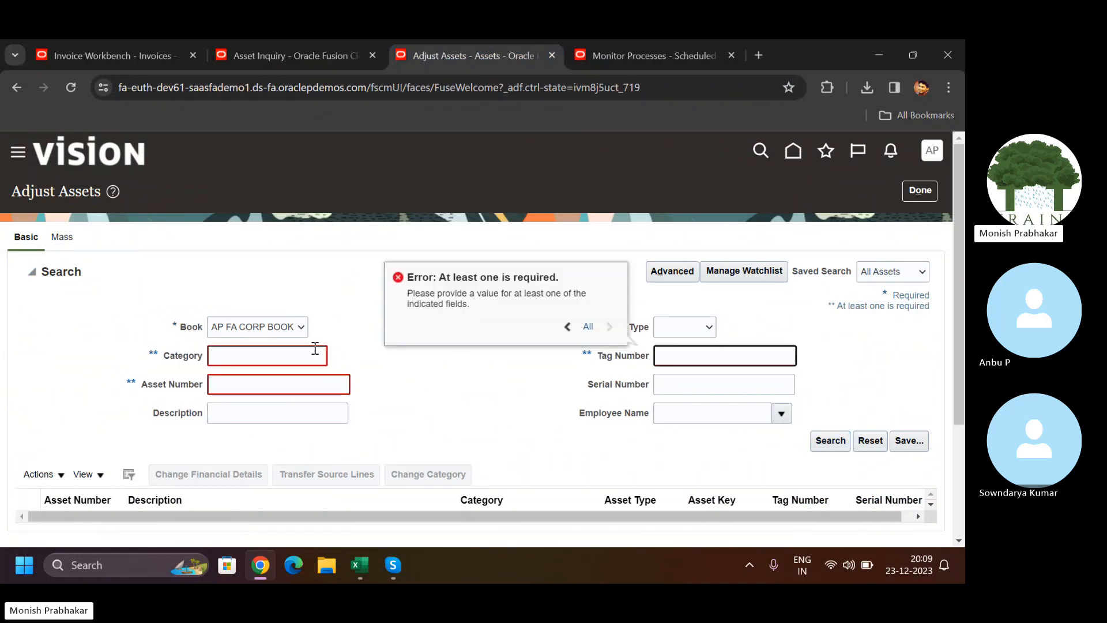
{"action": "left_click", "coordinate": [672, 271]}
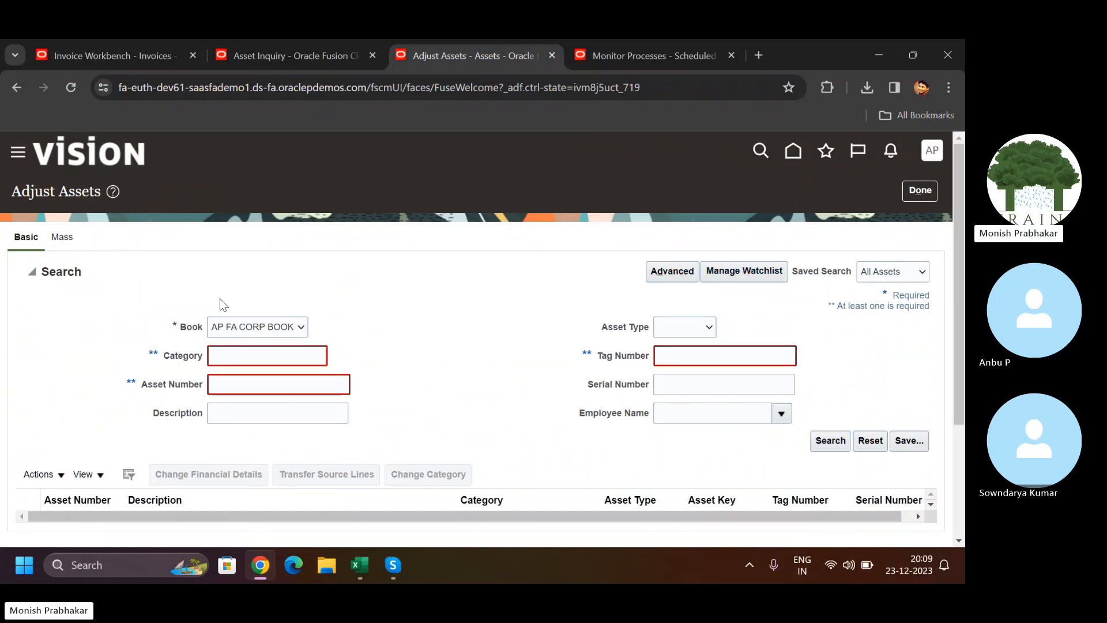
{"action": "left_click", "coordinate": [178, 358]}
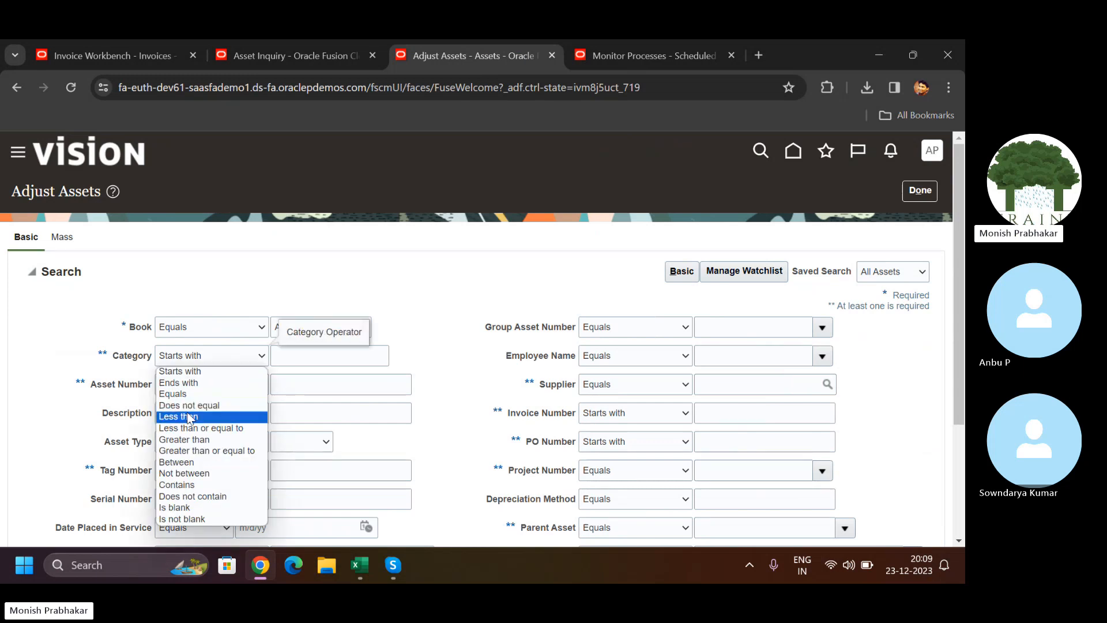
{"action": "left_click", "coordinate": [189, 497]}
{"action": "left_click", "coordinate": [294, 357]}
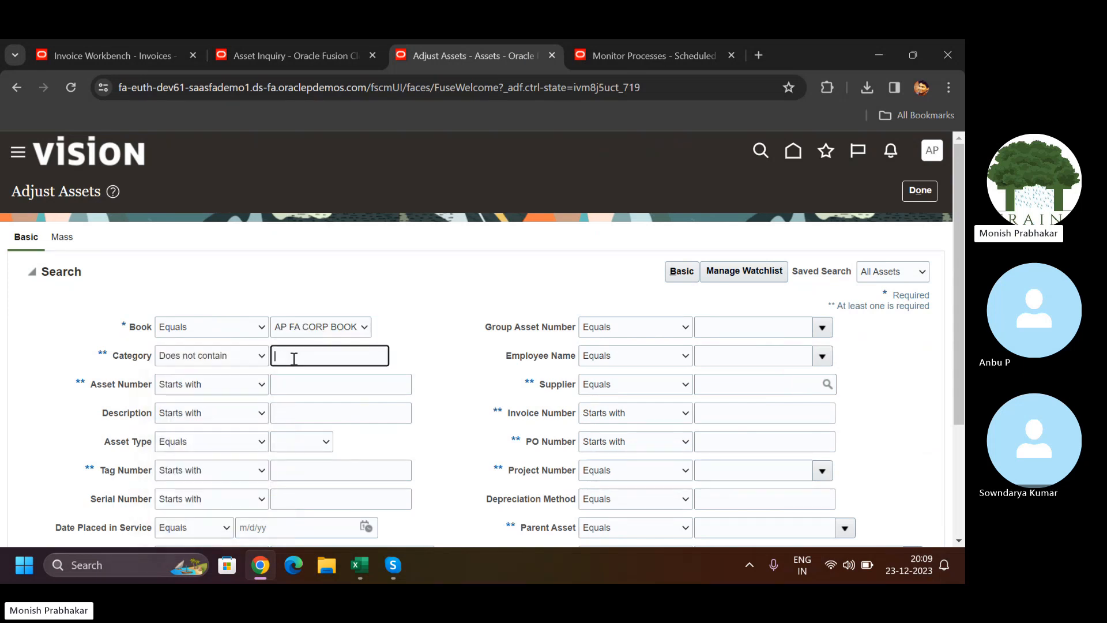
{"action": "key", "text": "Return"}
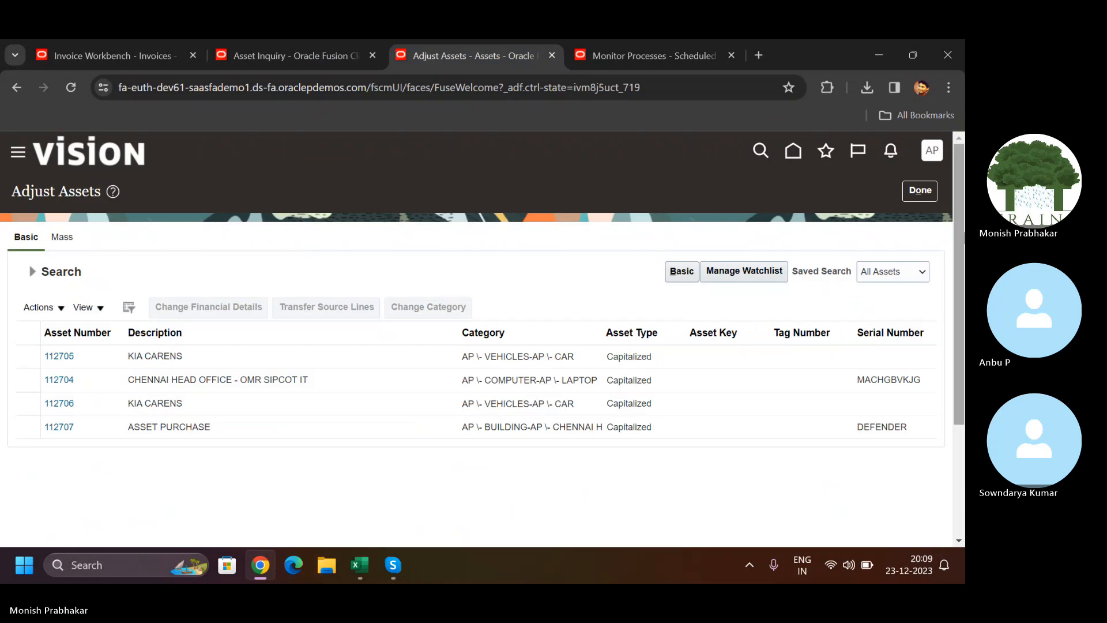
Select asset 112704 in the results and start changing its financial details
{"action": "scroll", "coordinate": [260, 281], "scroll_direction": "down", "scroll_amount": 1}
{"action": "left_click", "coordinate": [258, 276]}
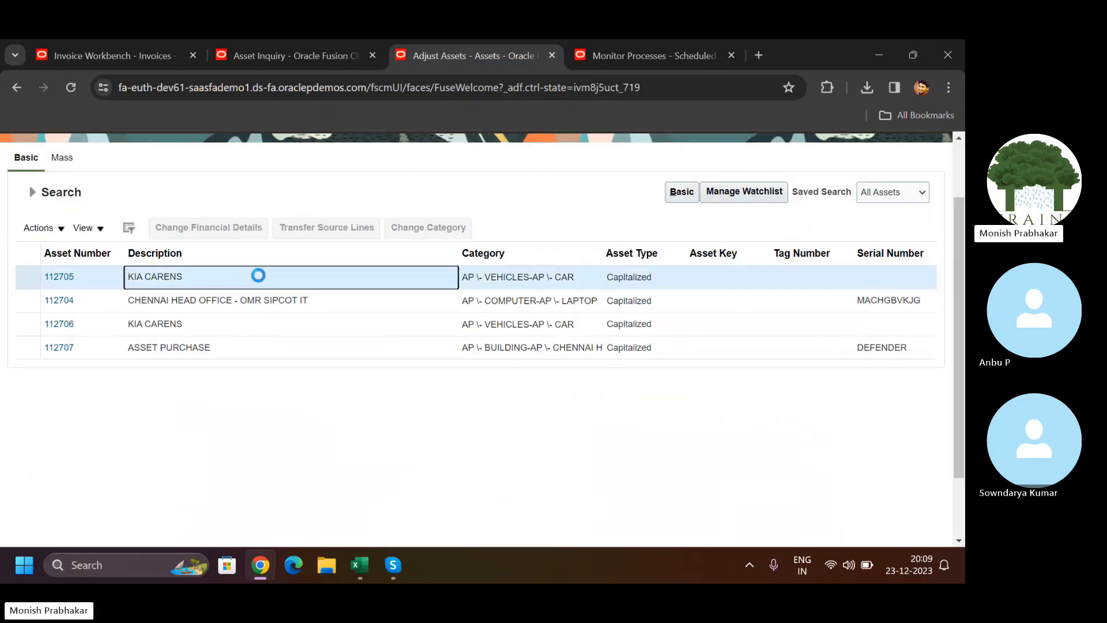
{"action": "left_click", "coordinate": [258, 300]}
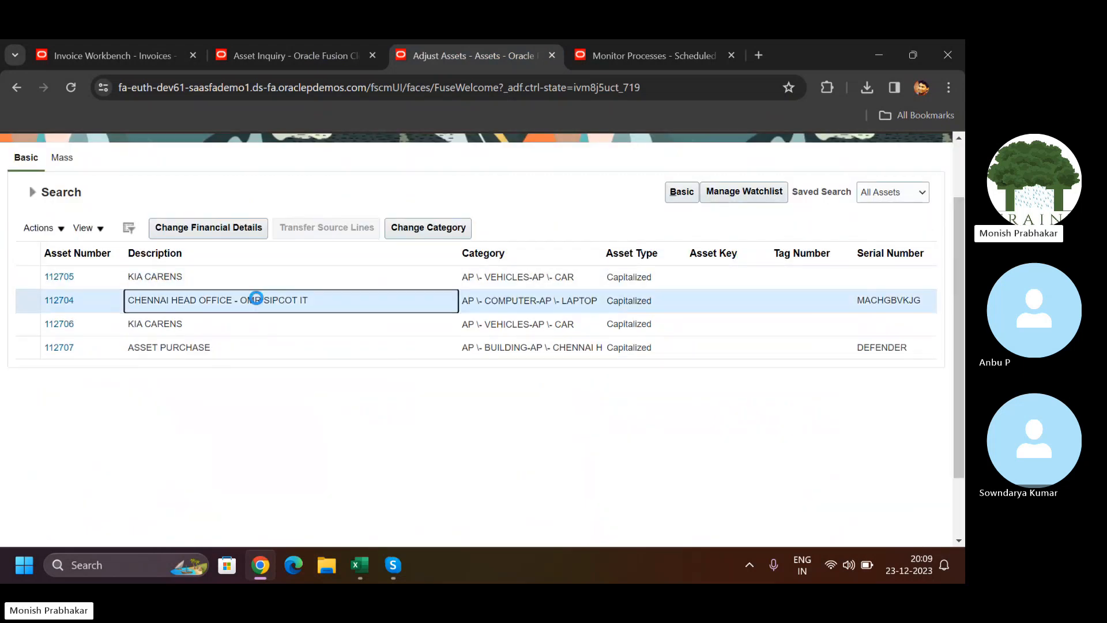
{"action": "left_click", "coordinate": [219, 226]}
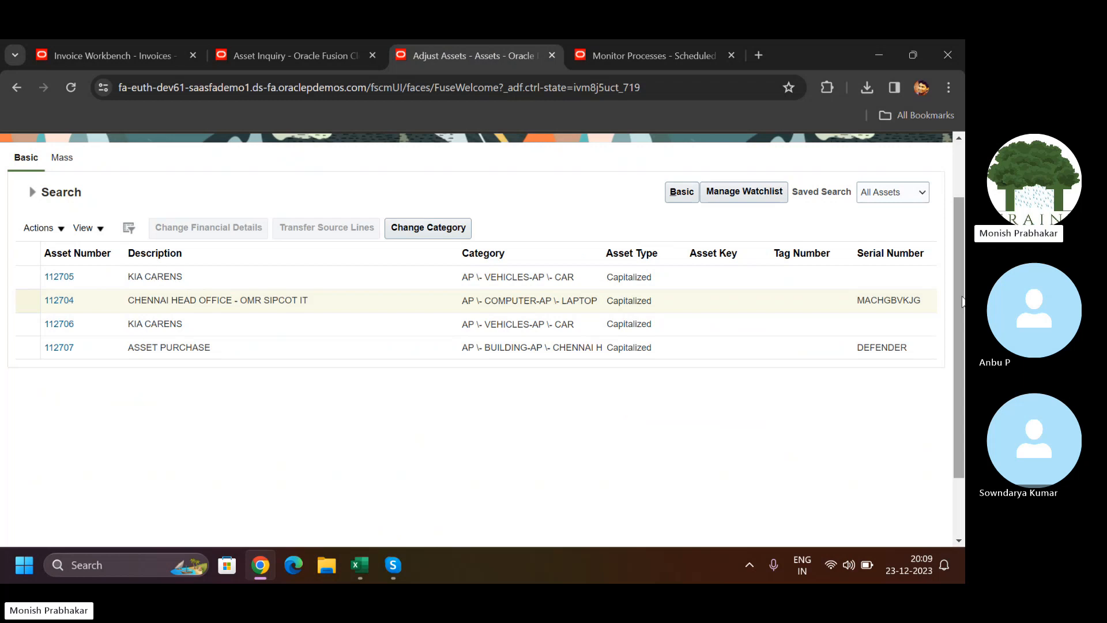
Change asset 112704's cost from 10,000,000.00 to 20,000, set life to 5 years, and submit
{"action": "scroll", "coordinate": [373, 293], "scroll_direction": "down", "scroll_amount": 2}
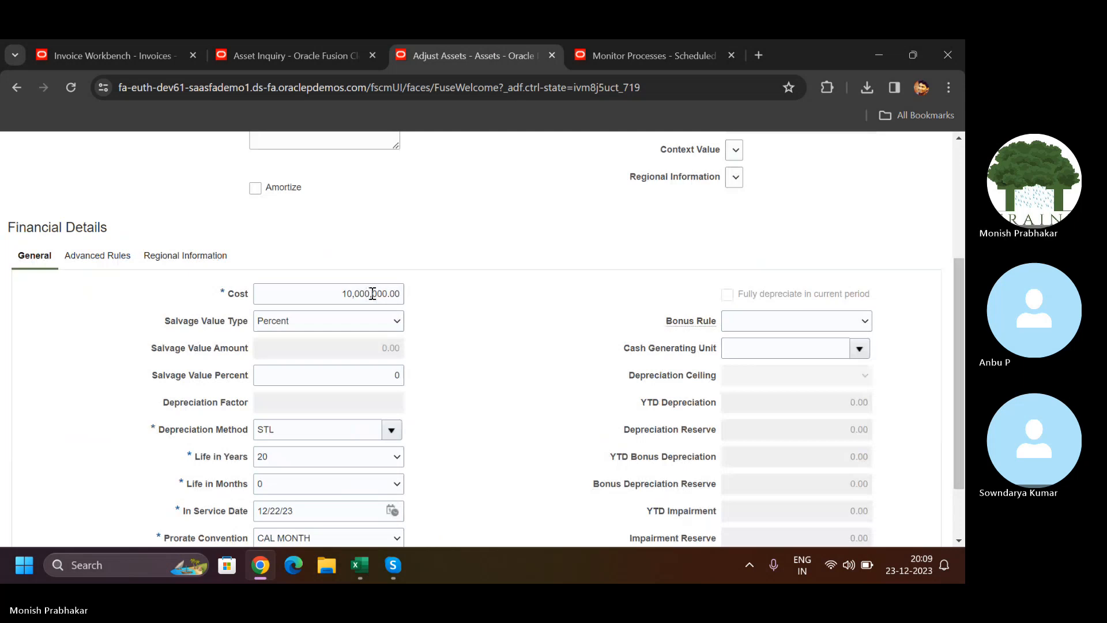
{"action": "left_click", "coordinate": [331, 455]}
{"action": "scroll", "coordinate": [331, 456], "scroll_direction": "down", "scroll_amount": 1}
{"action": "left_click_drag", "start_coordinate": [305, 262], "coordinate": [533, 291]}
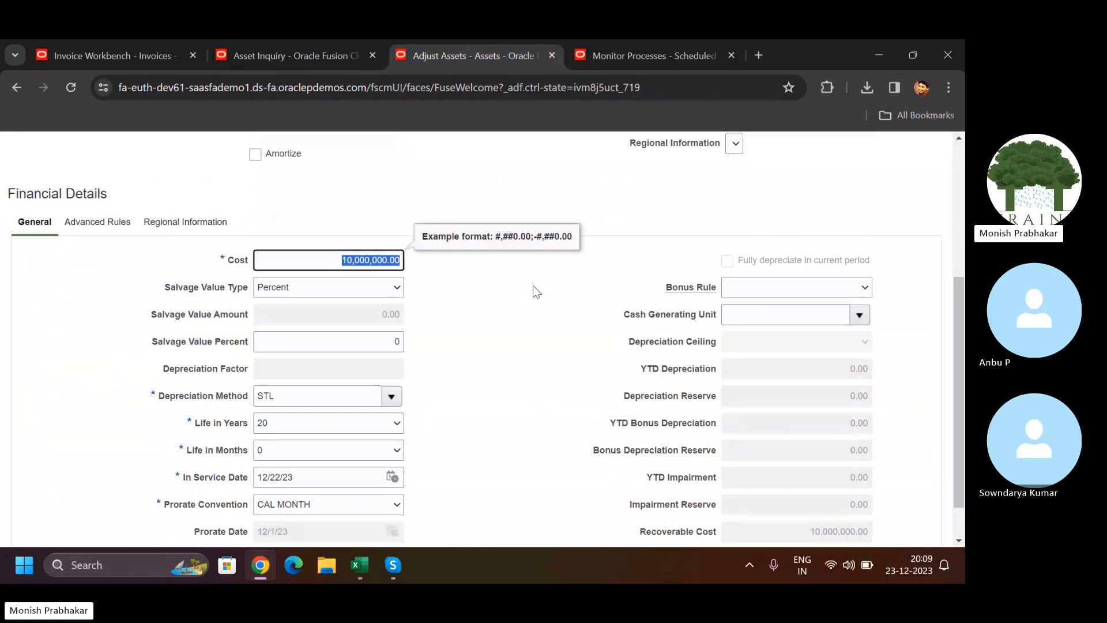
{"action": "key", "text": "BackSpace"}
{"action": "type", "text": "20000"}
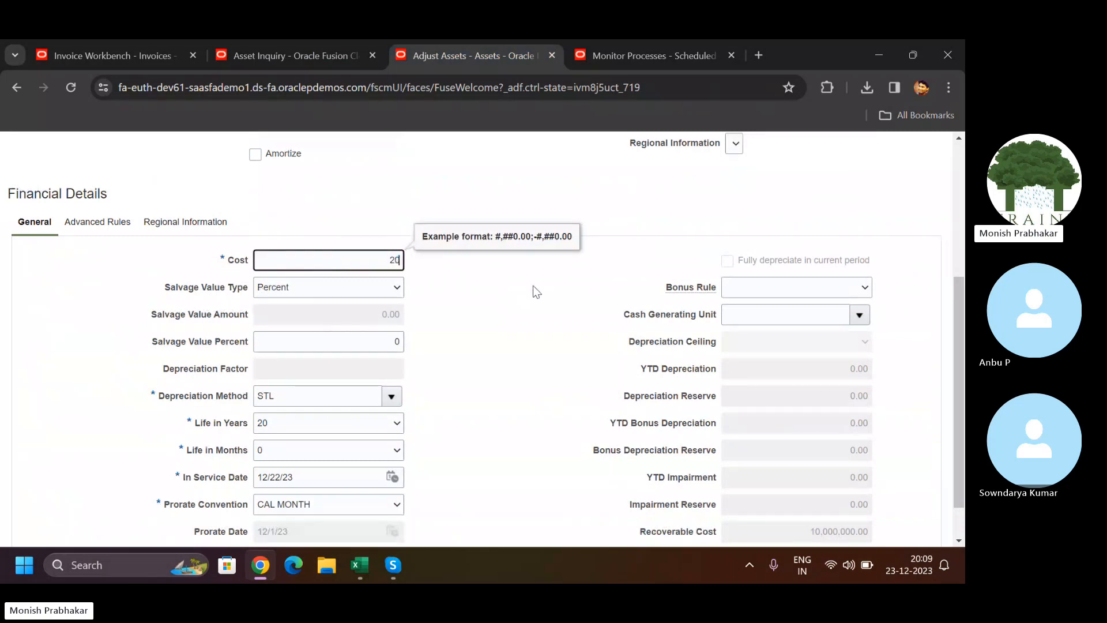
{"action": "key", "text": "Tab"}
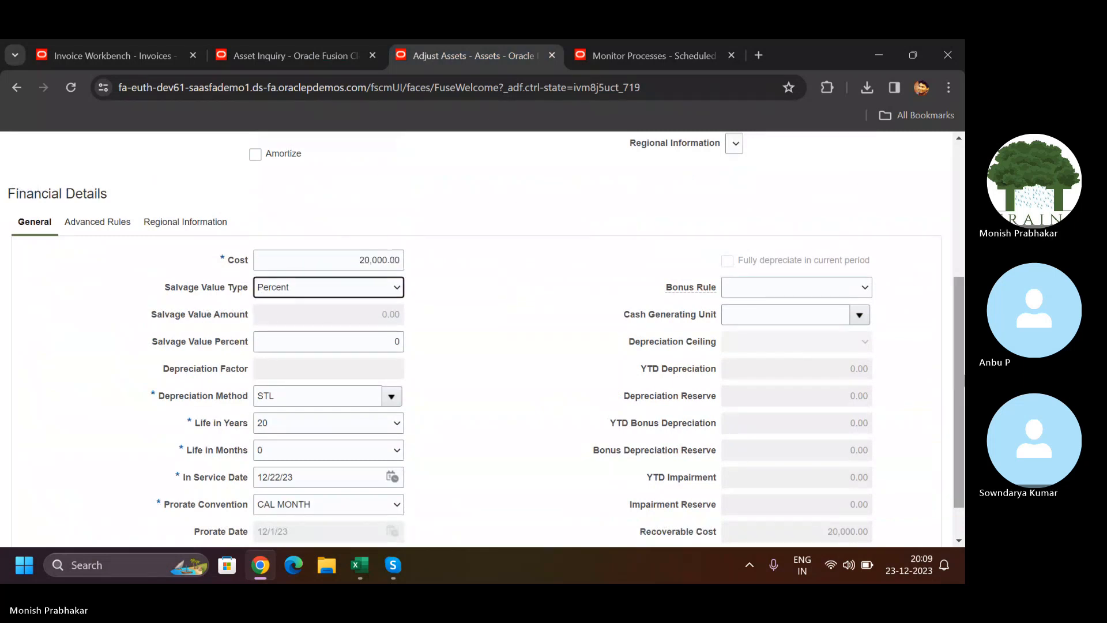
{"action": "scroll", "coordinate": [243, 410], "scroll_direction": "down", "scroll_amount": 1}
{"action": "left_click", "coordinate": [340, 376]}
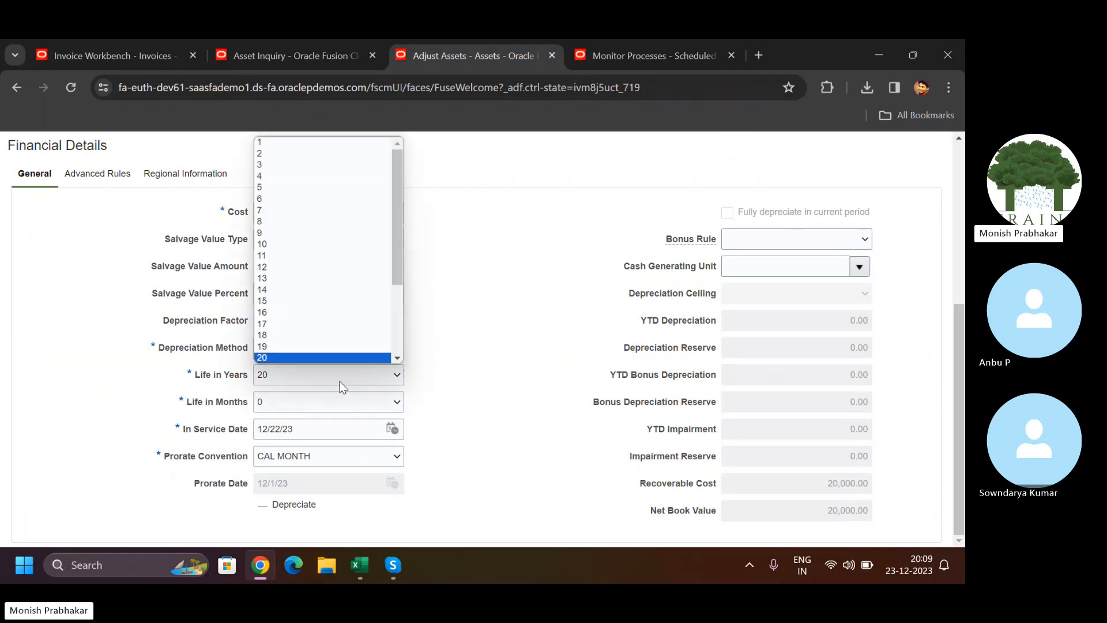
{"action": "left_click", "coordinate": [294, 187]}
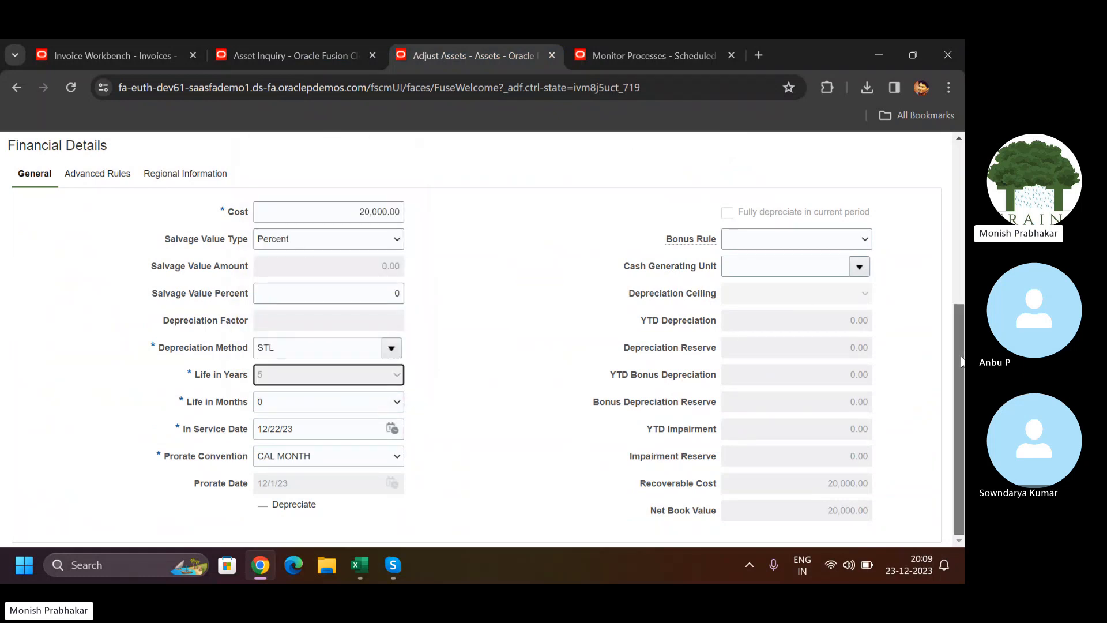
{"action": "left_click", "coordinate": [958, 183]}
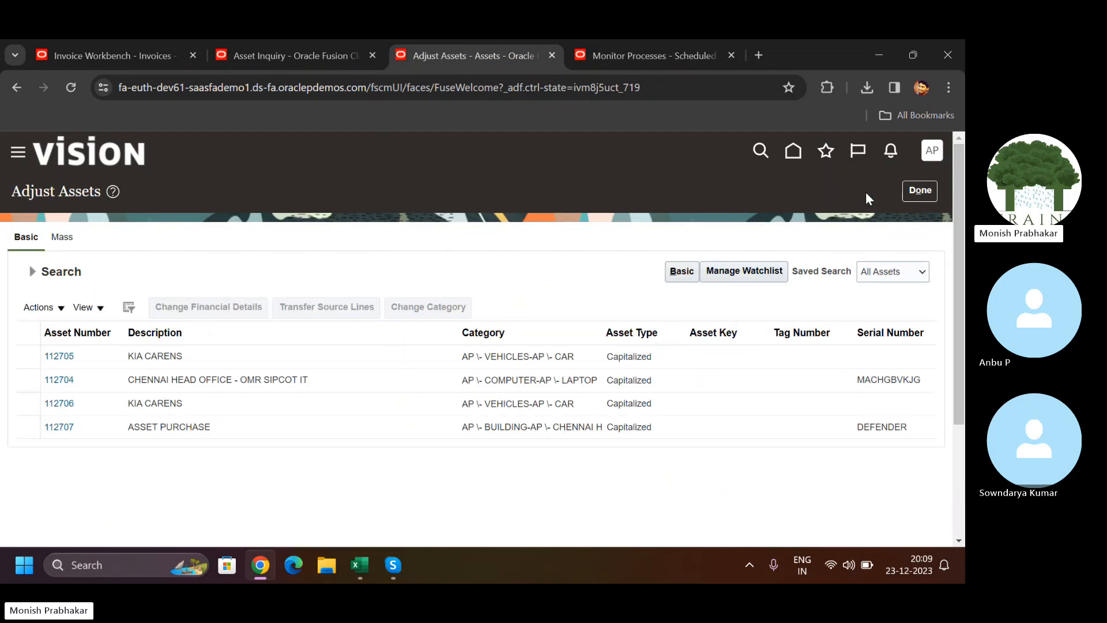
Refresh Monitor Processes to see process 6519841 running, then return to Asset Inquiry for 112704
{"action": "left_click", "coordinate": [613, 56]}
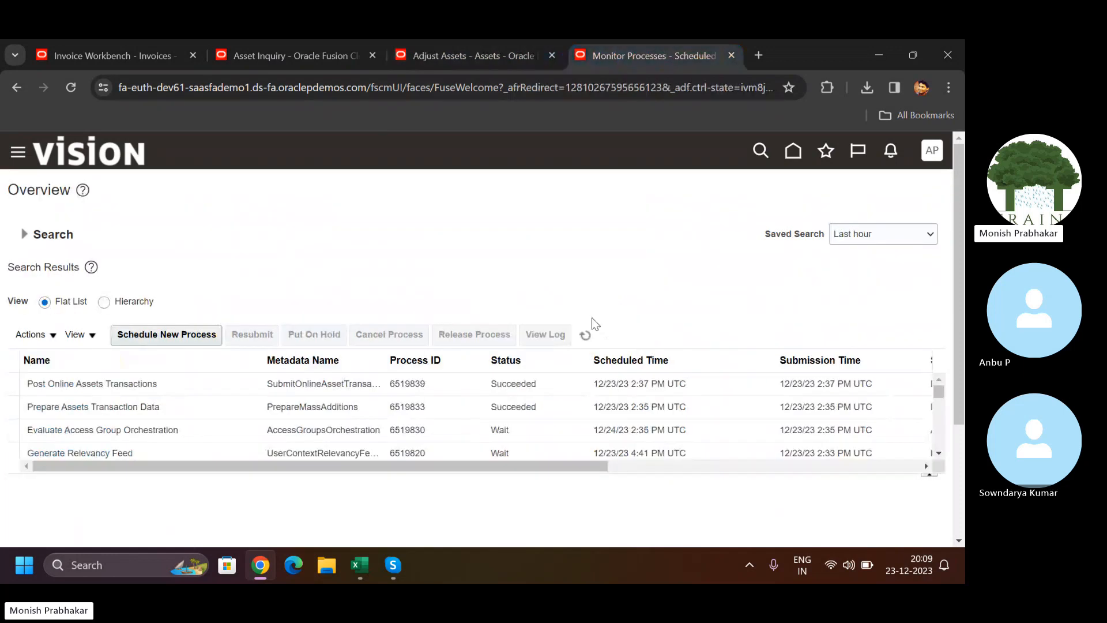
{"action": "left_click", "coordinate": [585, 335]}
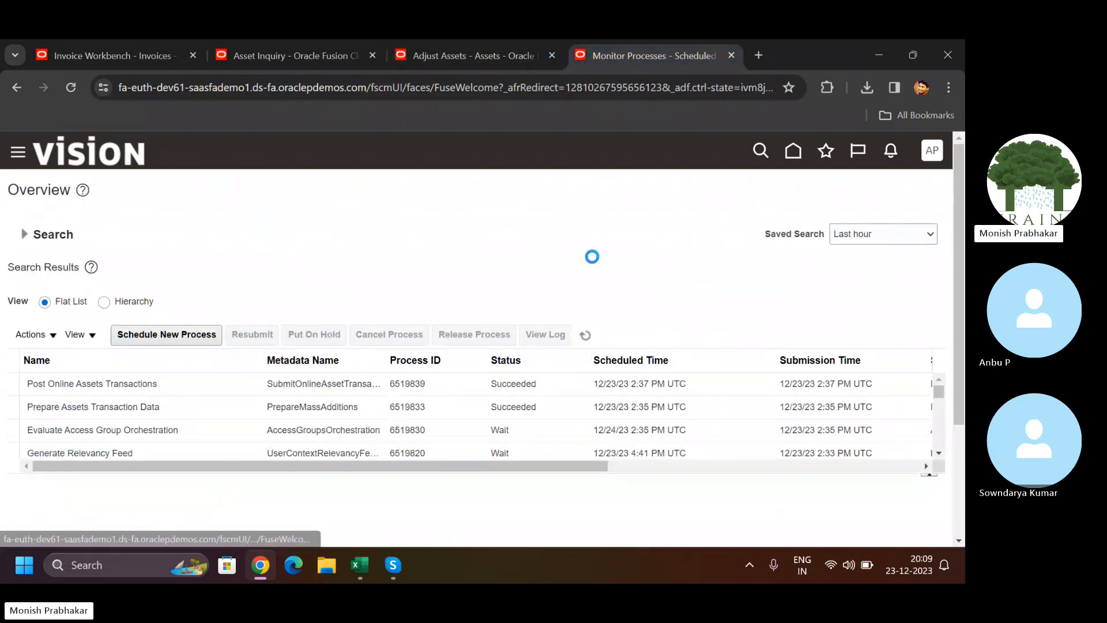
{"action": "left_click", "coordinate": [583, 335]}
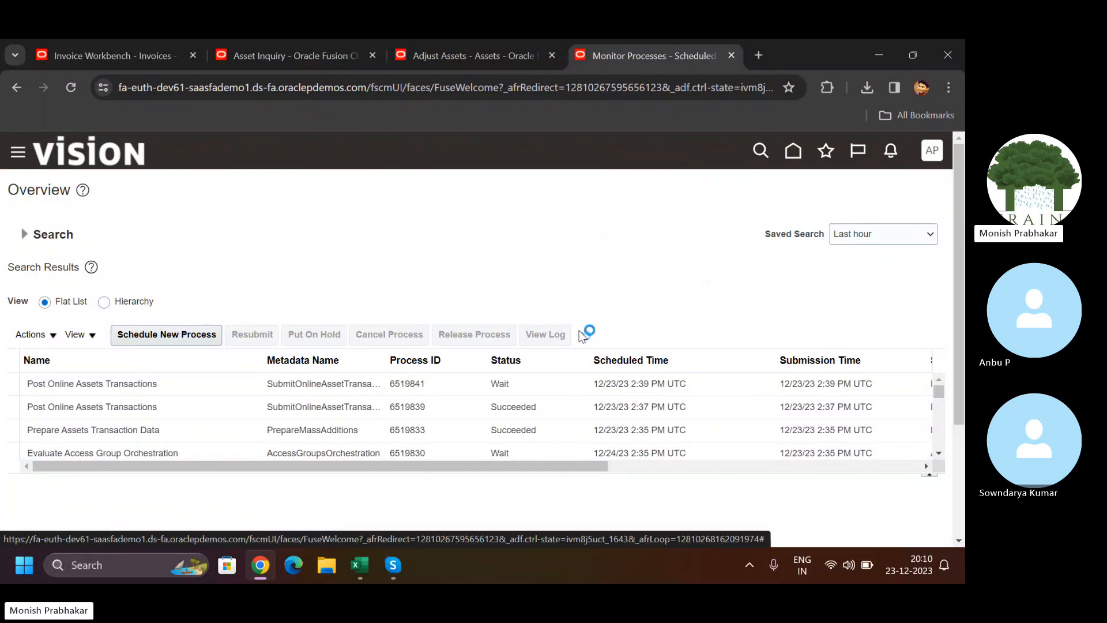
{"action": "left_click", "coordinate": [584, 335]}
{"action": "left_click", "coordinate": [443, 46]}
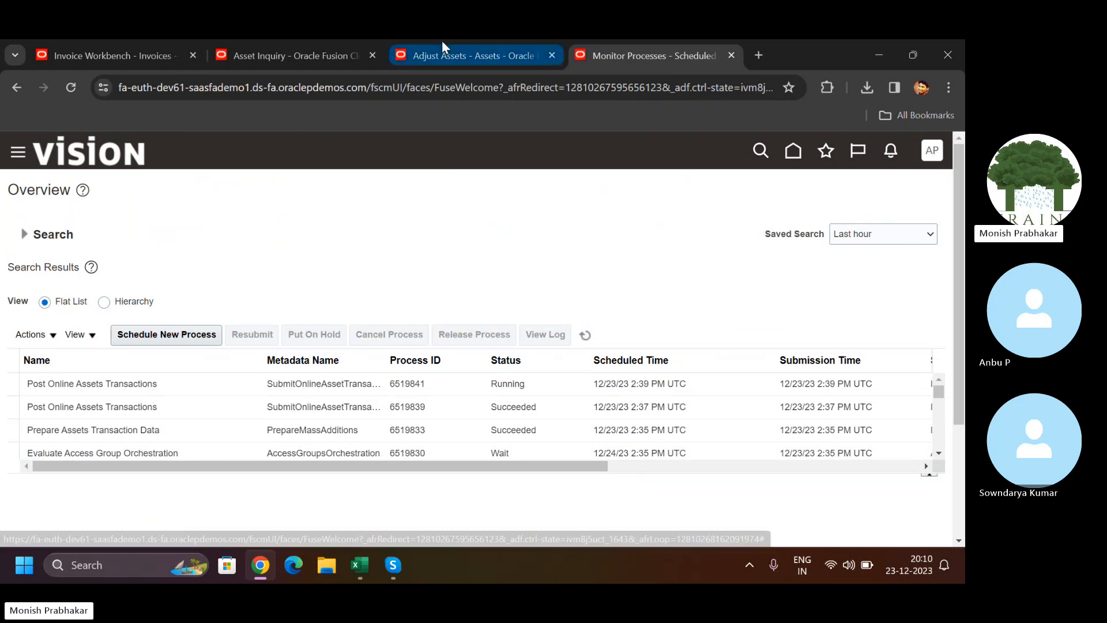
{"action": "left_click", "coordinate": [292, 46]}
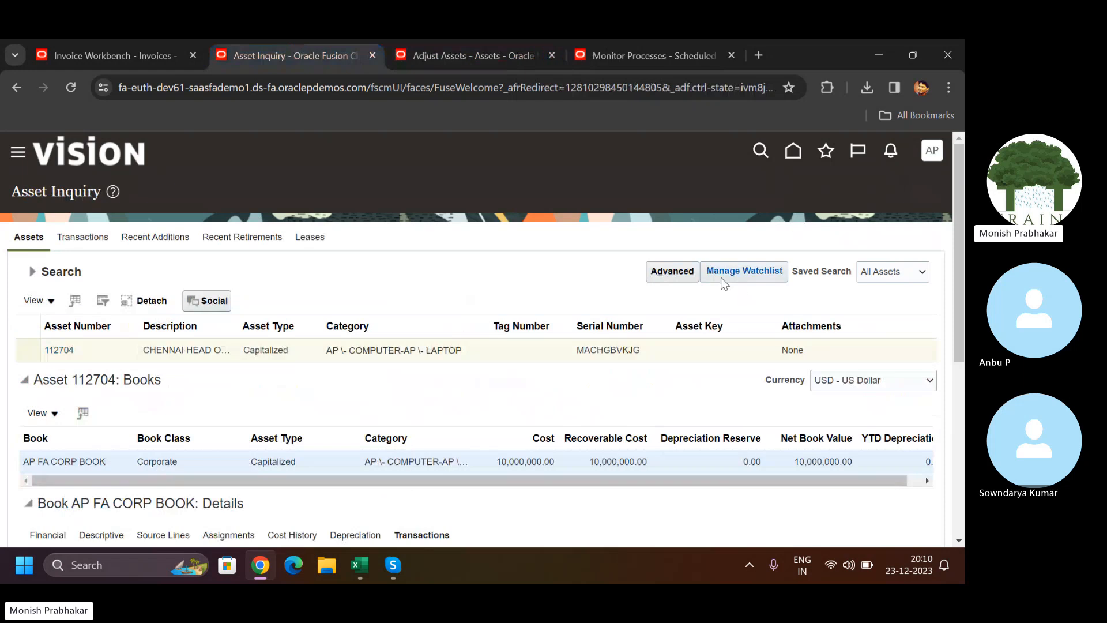
Rerun the search for asset 112704 and confirm its cost now reads 20,000.00
{"action": "left_click", "coordinate": [33, 272]}
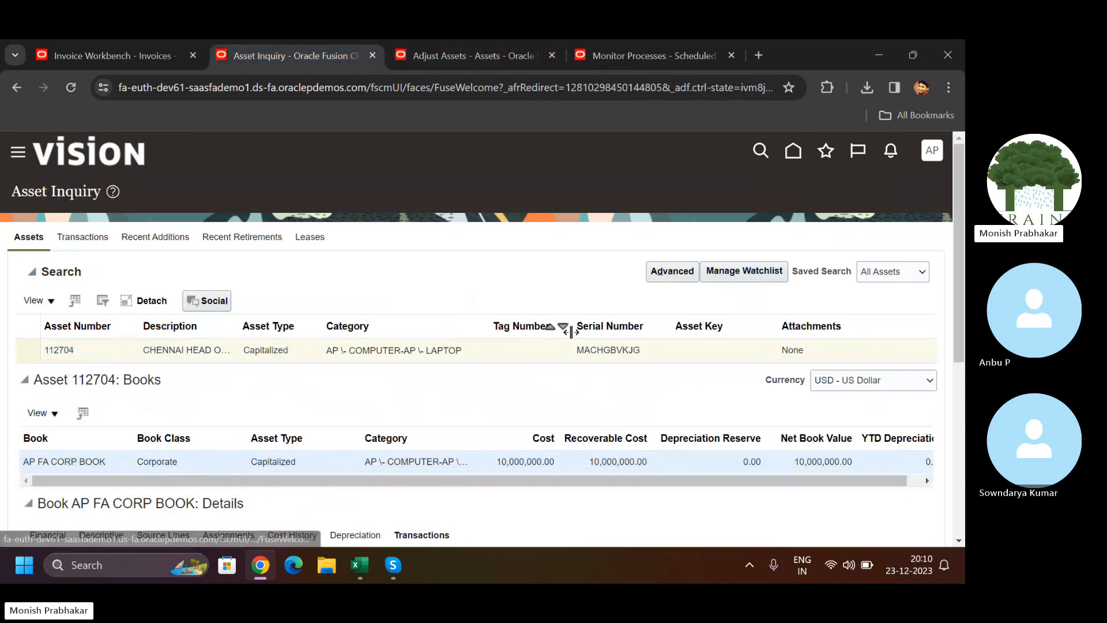
{"action": "left_click", "coordinate": [822, 442]}
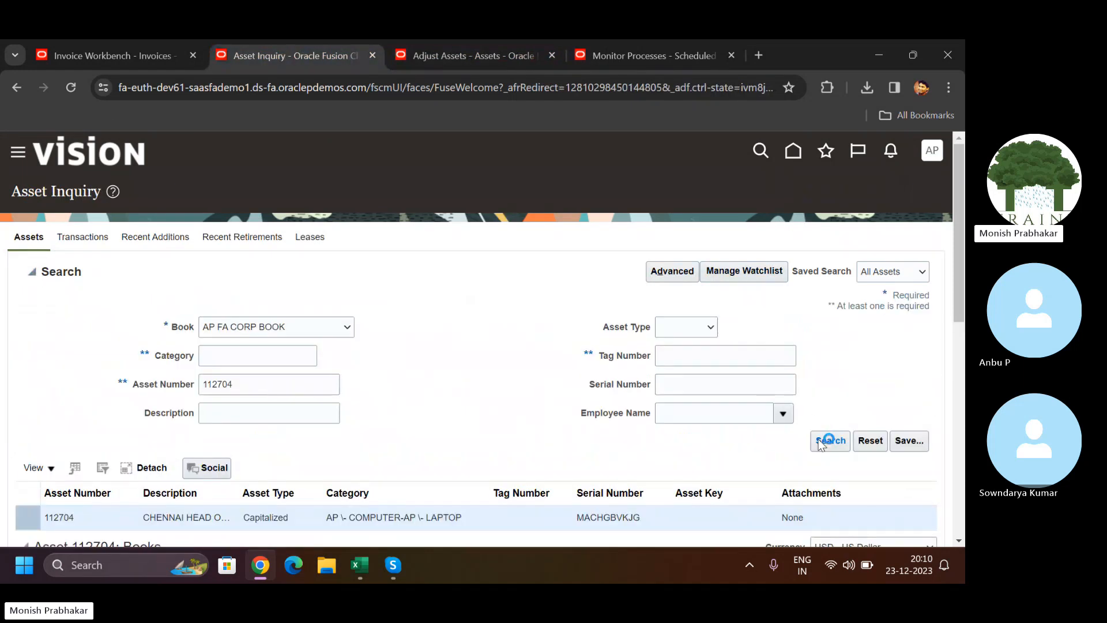
{"action": "scroll", "coordinate": [455, 317], "scroll_direction": "down", "scroll_amount": 2}
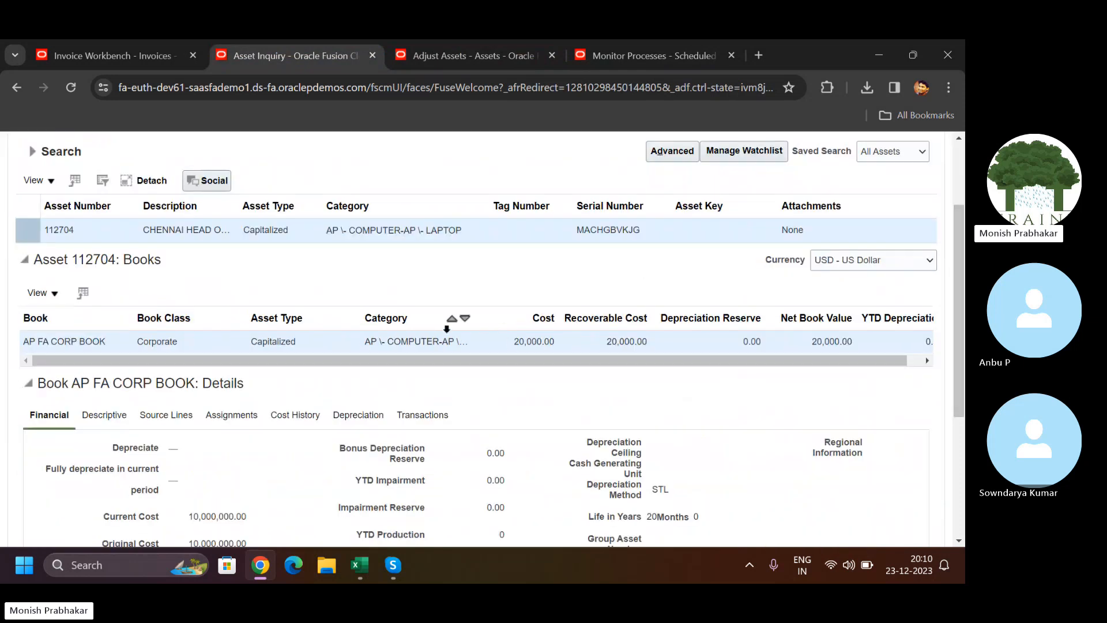
{"action": "left_click_drag", "start_coordinate": [516, 338], "coordinate": [572, 339]}
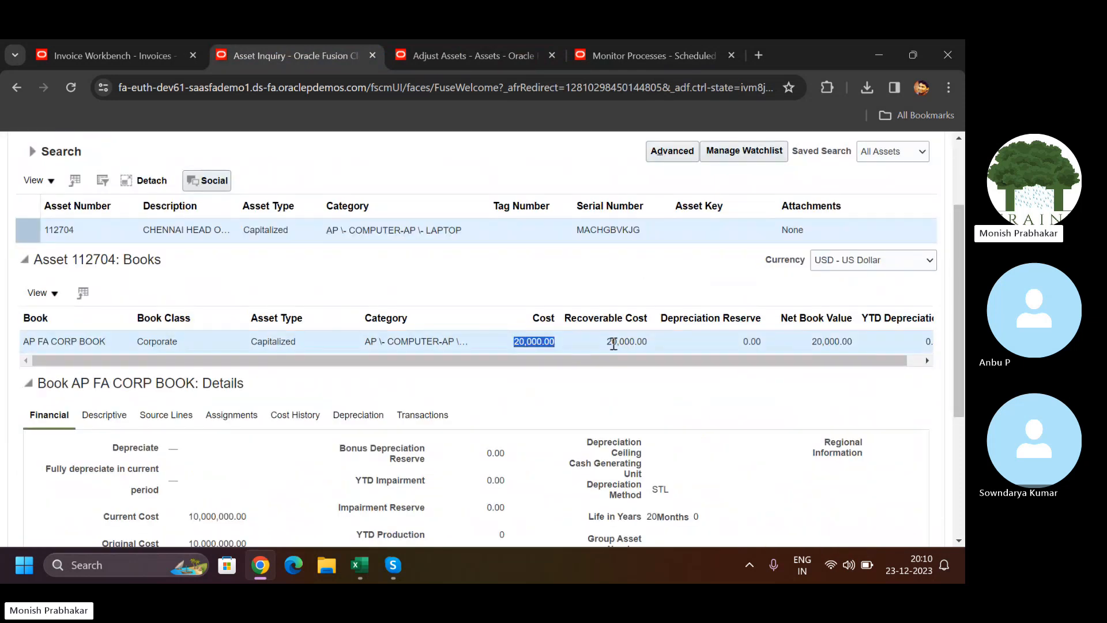
{"action": "left_click", "coordinate": [647, 341]}
{"action": "left_click_drag", "start_coordinate": [647, 341], "coordinate": [499, 342]}
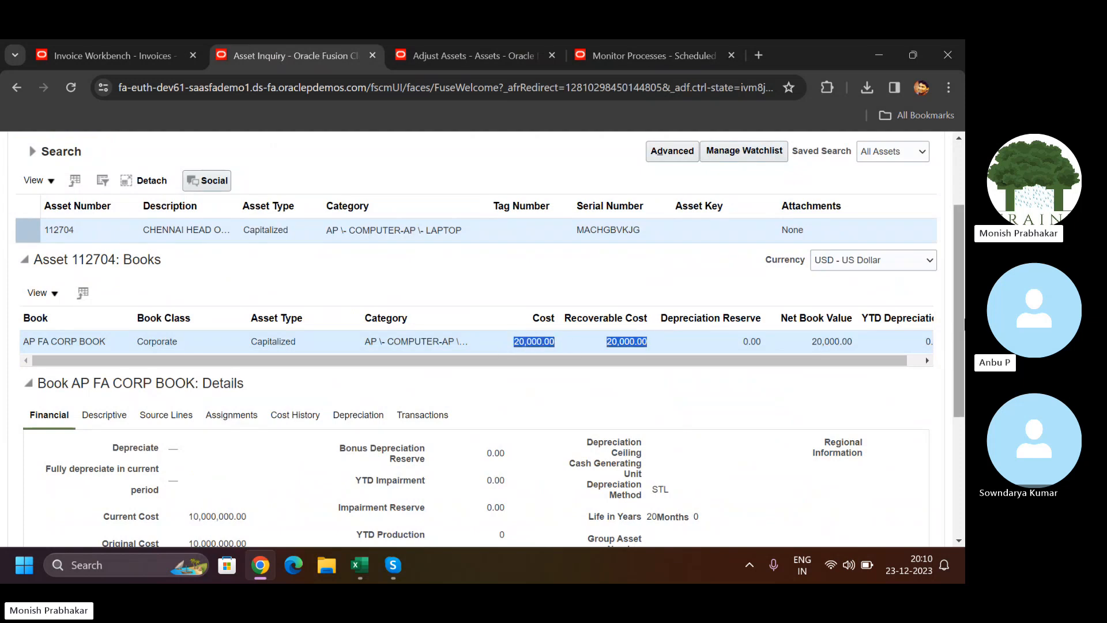
{"action": "scroll", "coordinate": [955, 407], "scroll_direction": "down", "scroll_amount": 4}
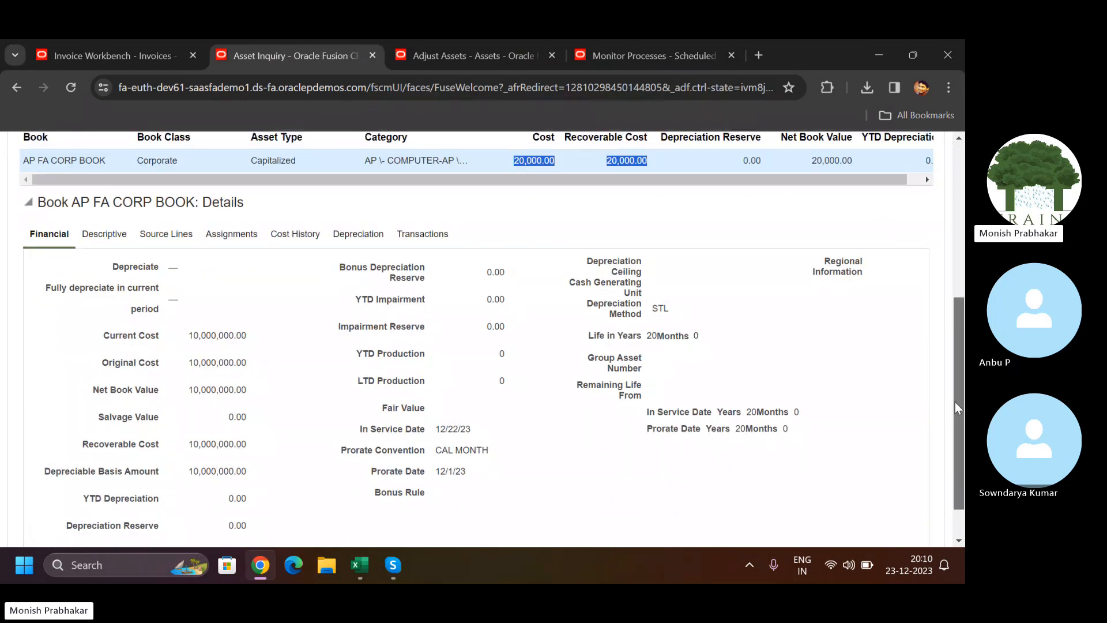
Show asset 112704's transaction history under Details
{"action": "left_click_drag", "start_coordinate": [955, 403], "coordinate": [955, 399]}
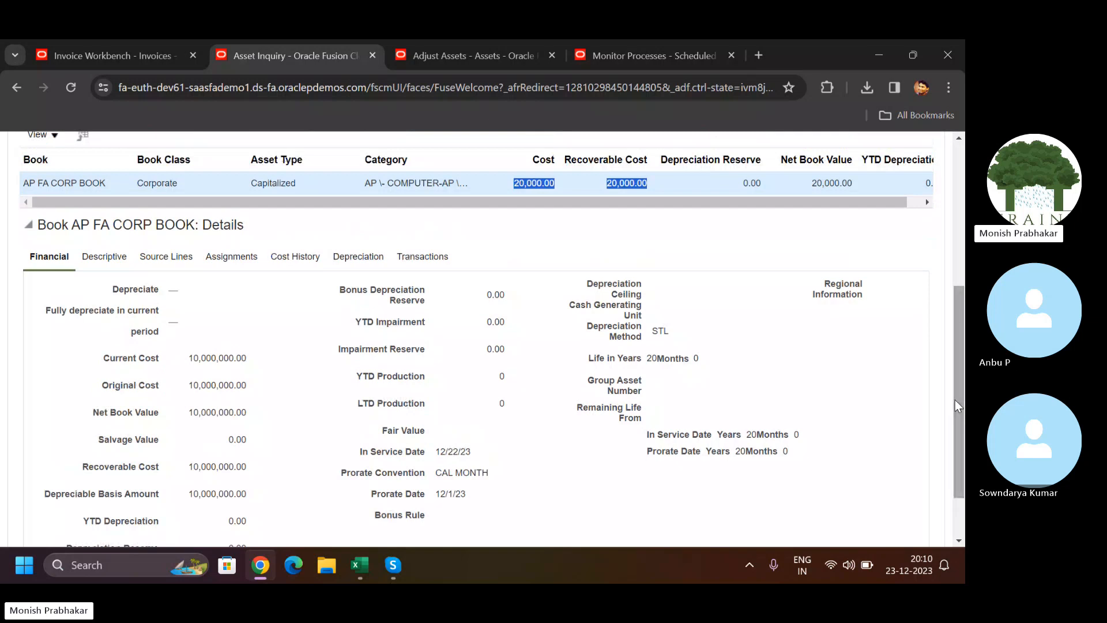
{"action": "left_click", "coordinate": [408, 261]}
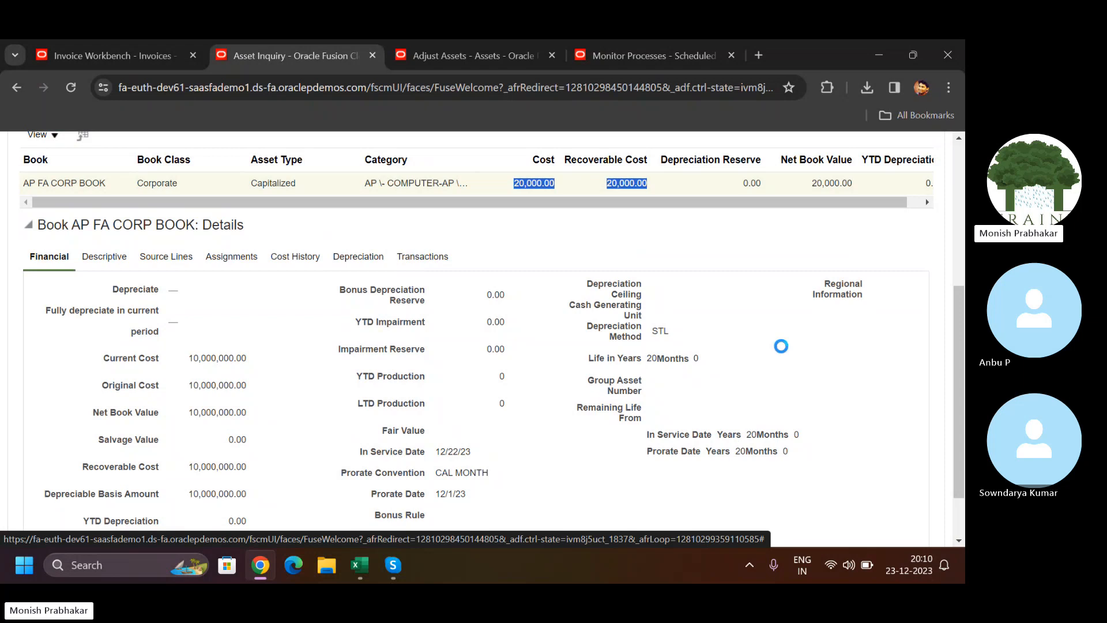
{"action": "scroll", "coordinate": [951, 451], "scroll_direction": "down", "scroll_amount": 1}
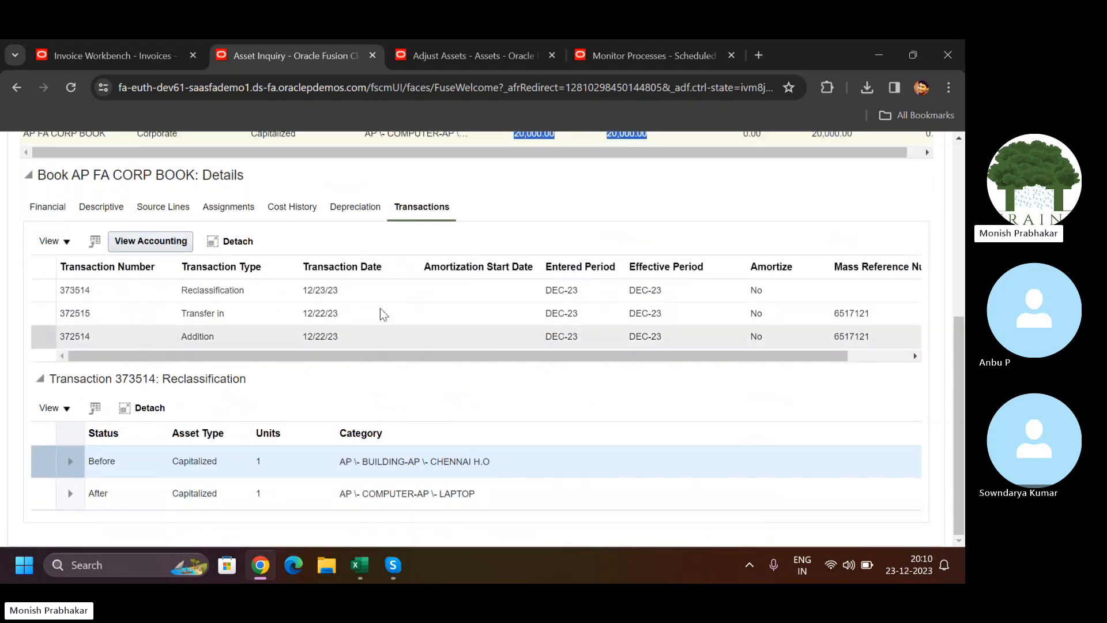
Open asset 112704's cost history showing the change from 10,000,000.00 to 20,000.00
{"action": "left_click", "coordinate": [438, 294]}
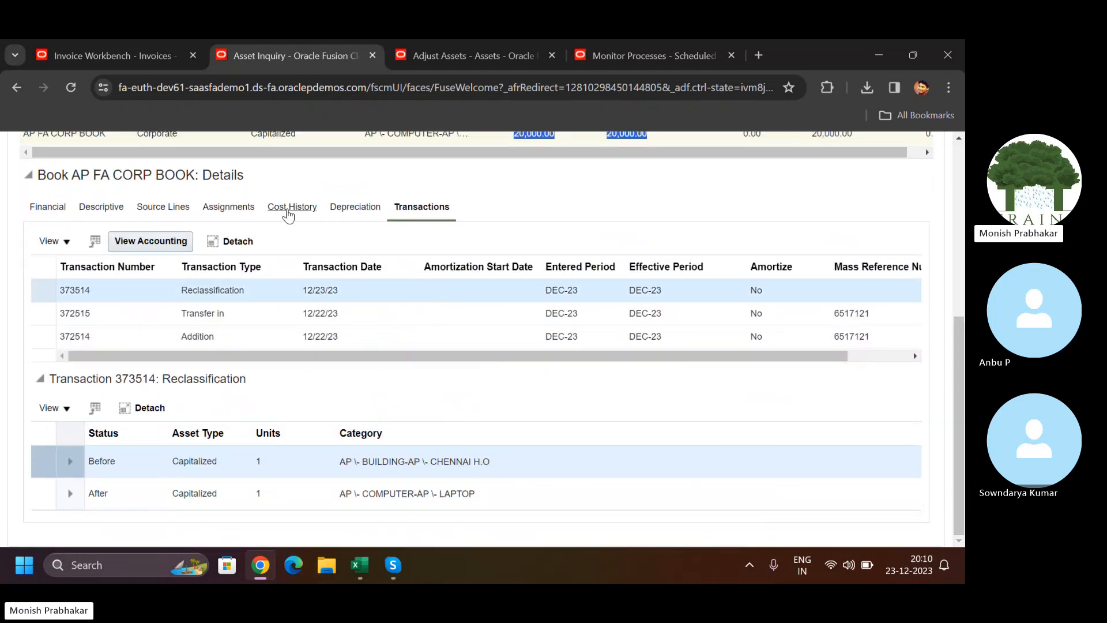
{"action": "left_click", "coordinate": [290, 207]}
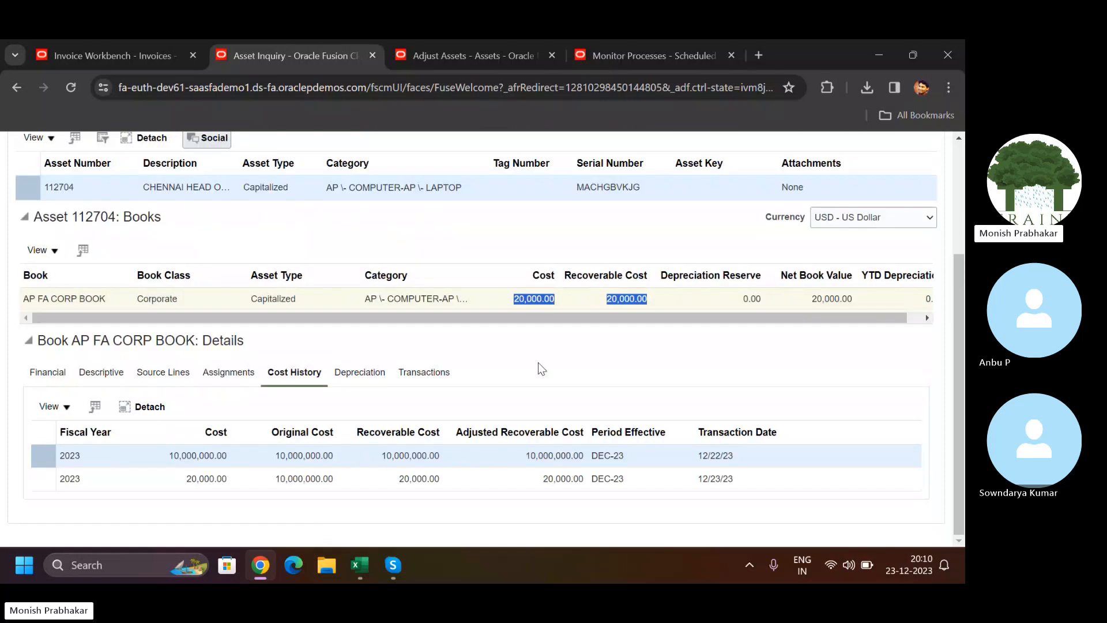
{"action": "left_click", "coordinate": [486, 452]}
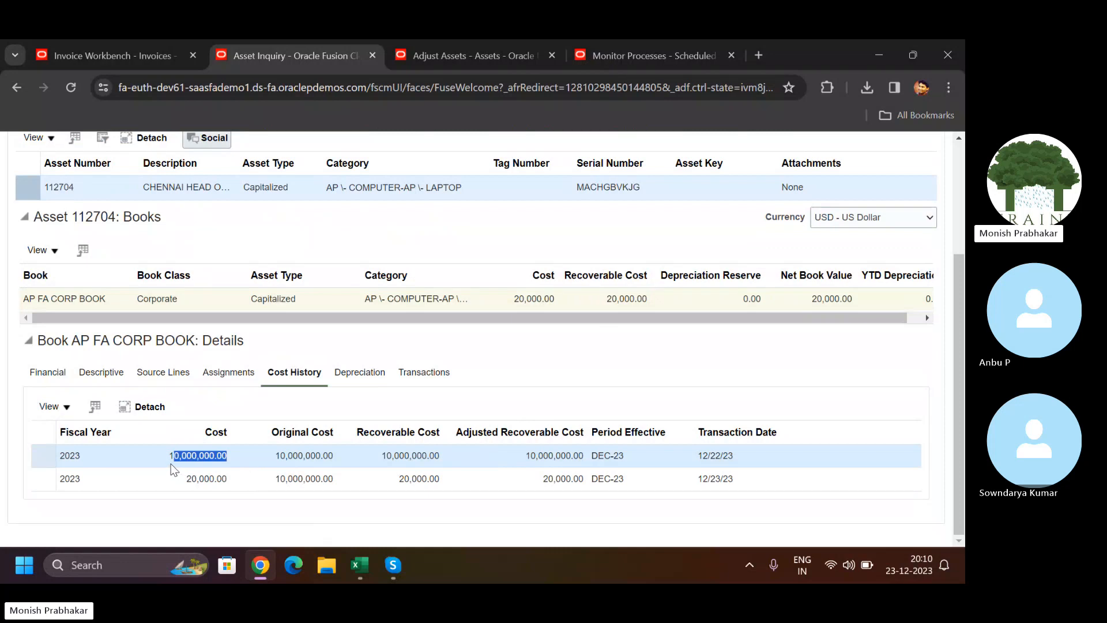
{"action": "left_click_drag", "start_coordinate": [171, 470], "coordinate": [168, 464]}
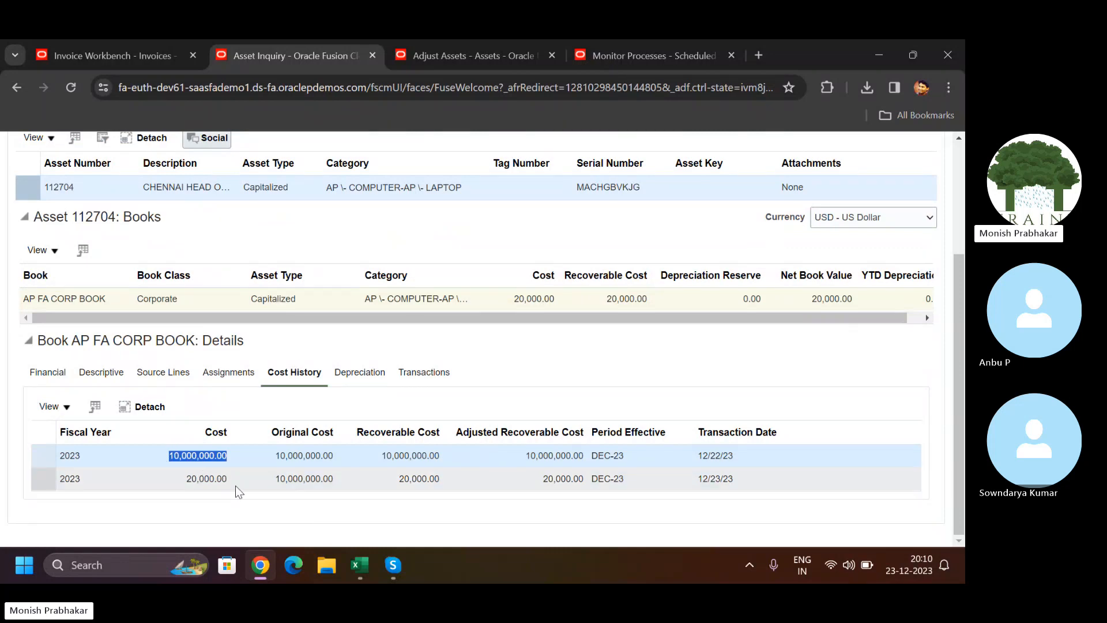
{"action": "left_click", "coordinate": [235, 485]}
{"action": "left_click", "coordinate": [183, 480]}
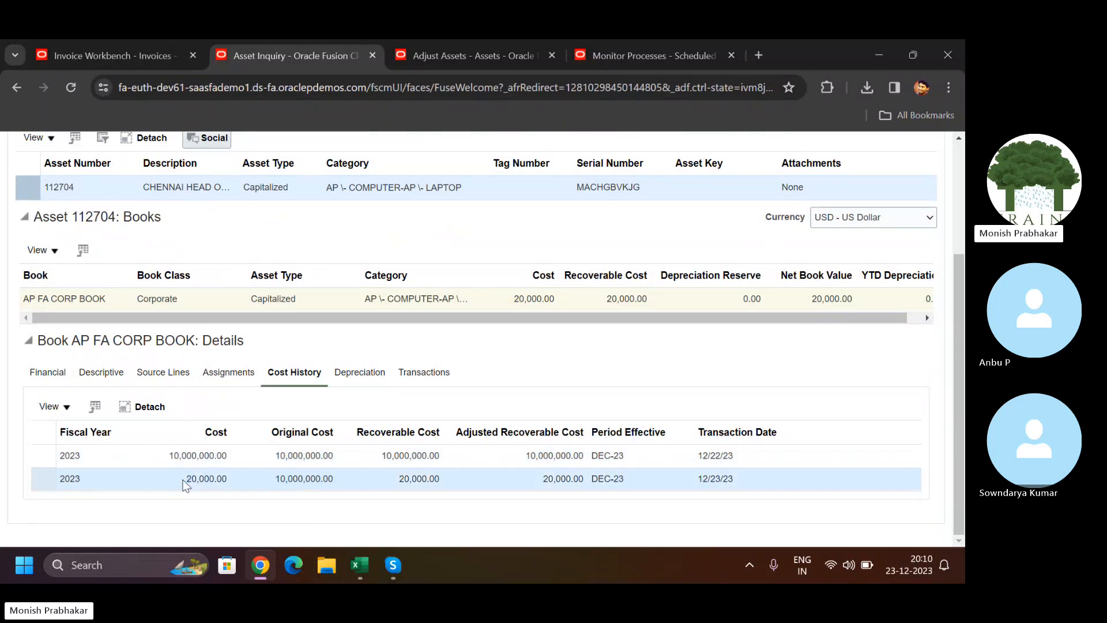
{"action": "scroll", "coordinate": [962, 318], "scroll_direction": "up", "scroll_amount": 1}
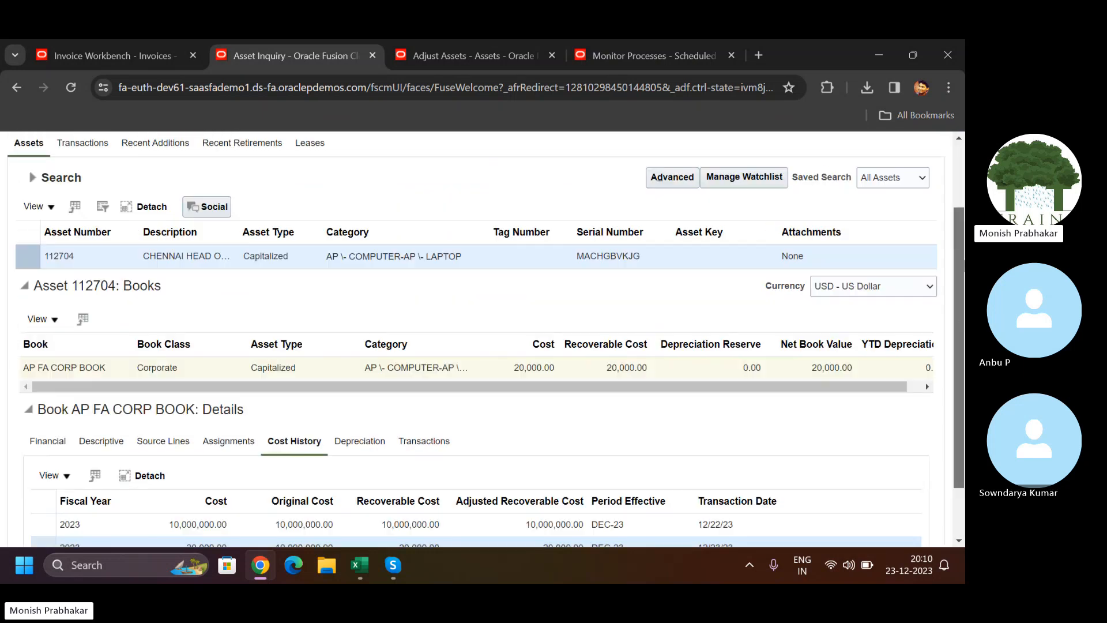
{"action": "scroll", "coordinate": [959, 318], "scroll_direction": "up", "scroll_amount": 2}
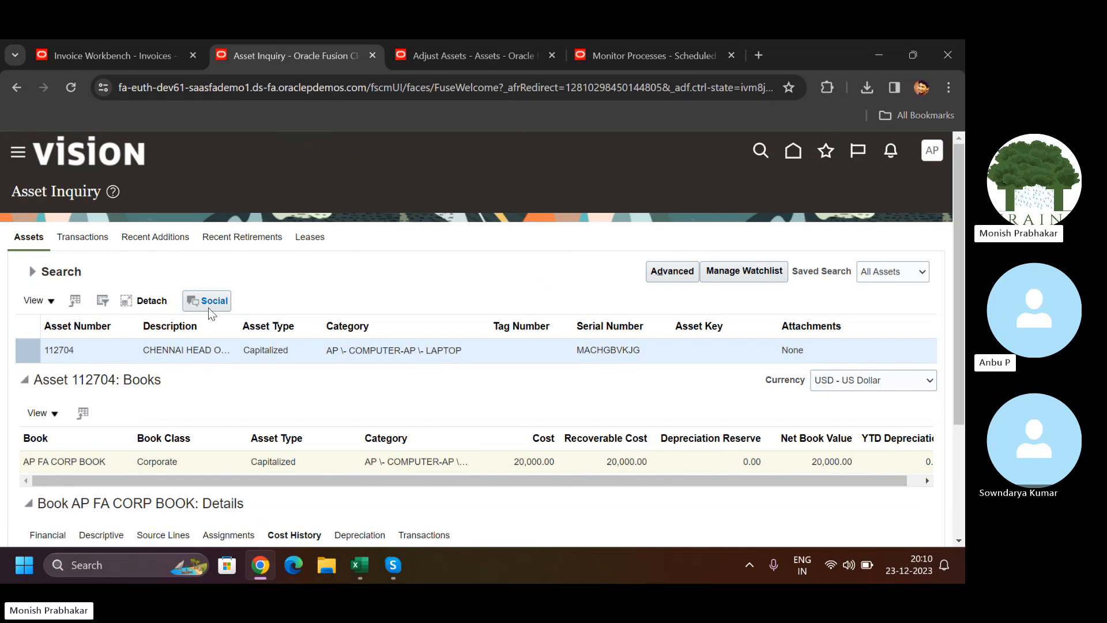
Mark step 8 Asset Adjustment as Done in cell C37 of the Training Board sheet
{"action": "mouse_move", "coordinate": [370, 570]}
{"action": "left_click", "coordinate": [293, 497]}
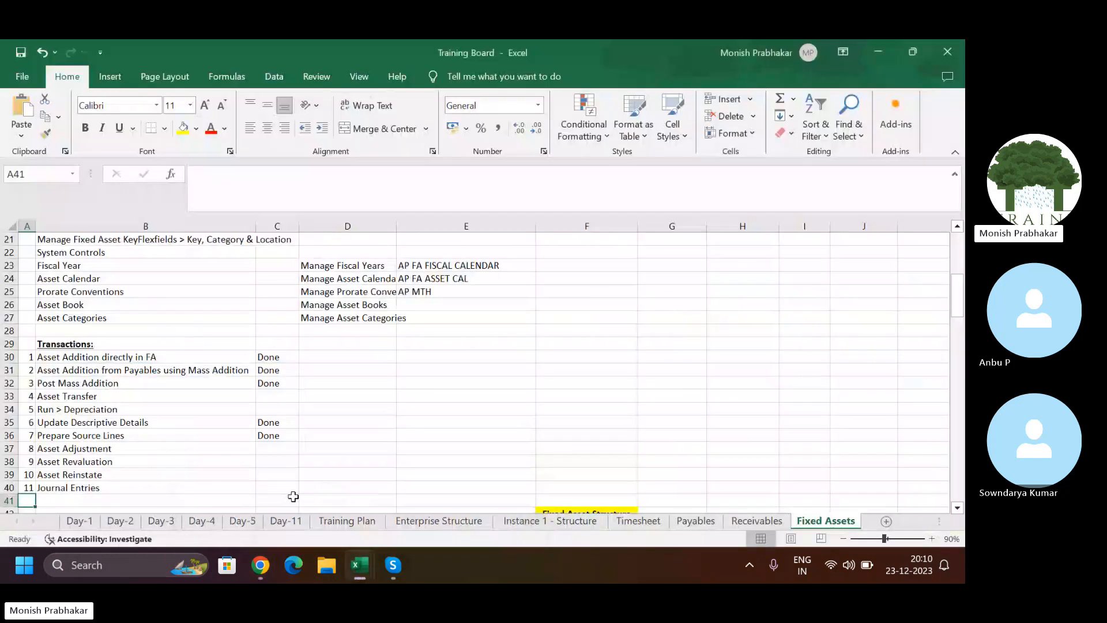
{"action": "left_click", "coordinate": [294, 497]}
{"action": "key", "text": "Up"}
{"action": "key", "text": "Up"}
{"action": "key", "text": "Up"}
{"action": "key", "text": "Up"}
{"action": "key", "text": "Caps_Lock"}
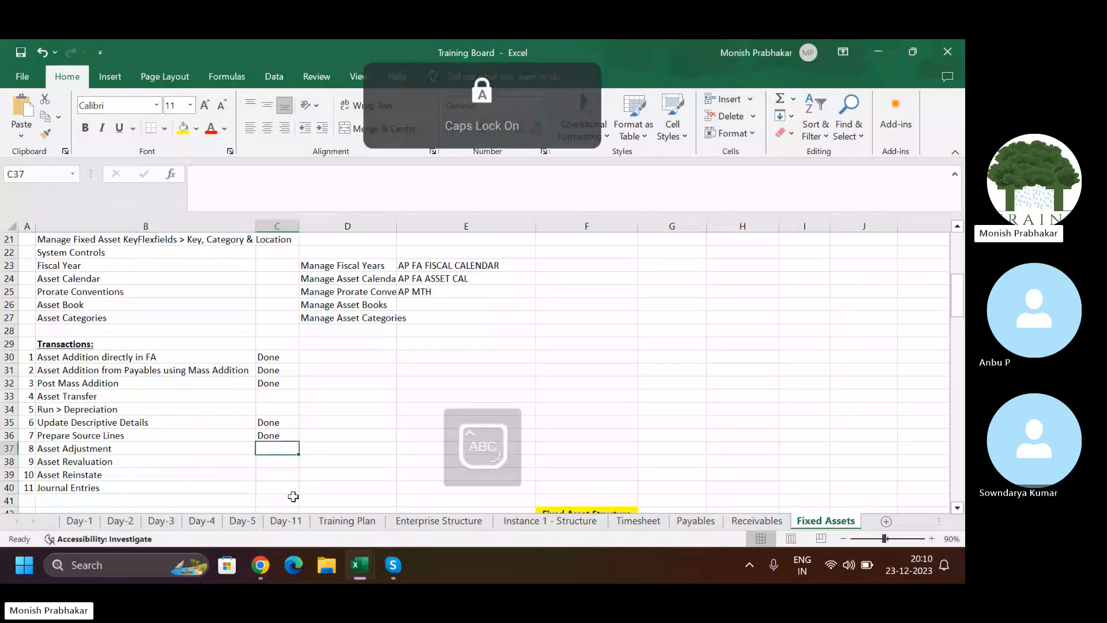
{"action": "type", "text": "Done"}
{"action": "key", "text": "Return"}
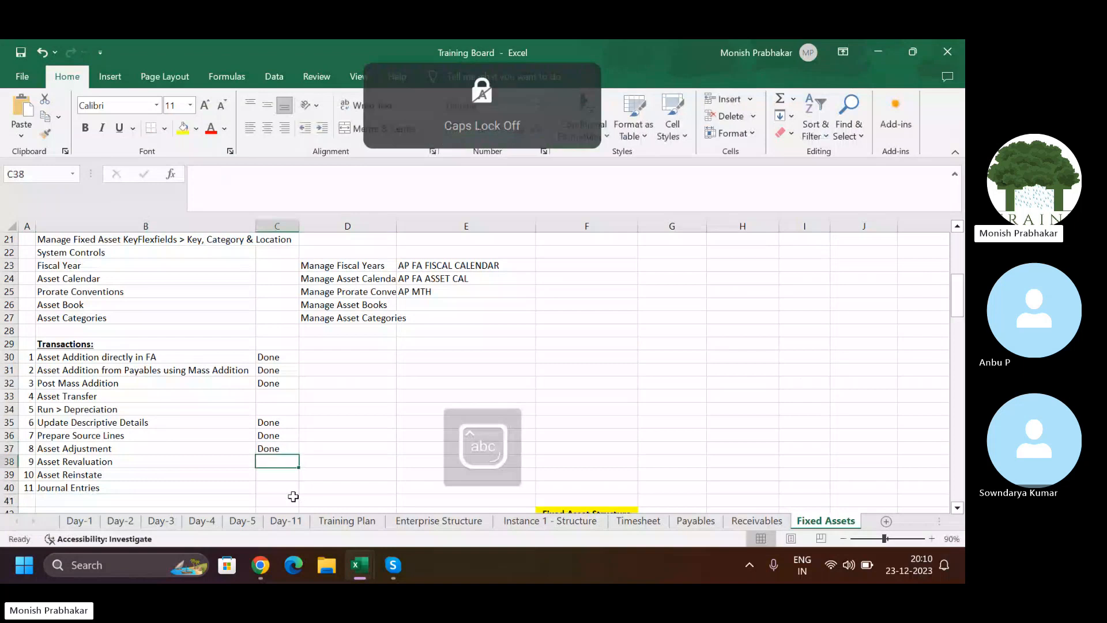
{"action": "left_click", "coordinate": [250, 573]}
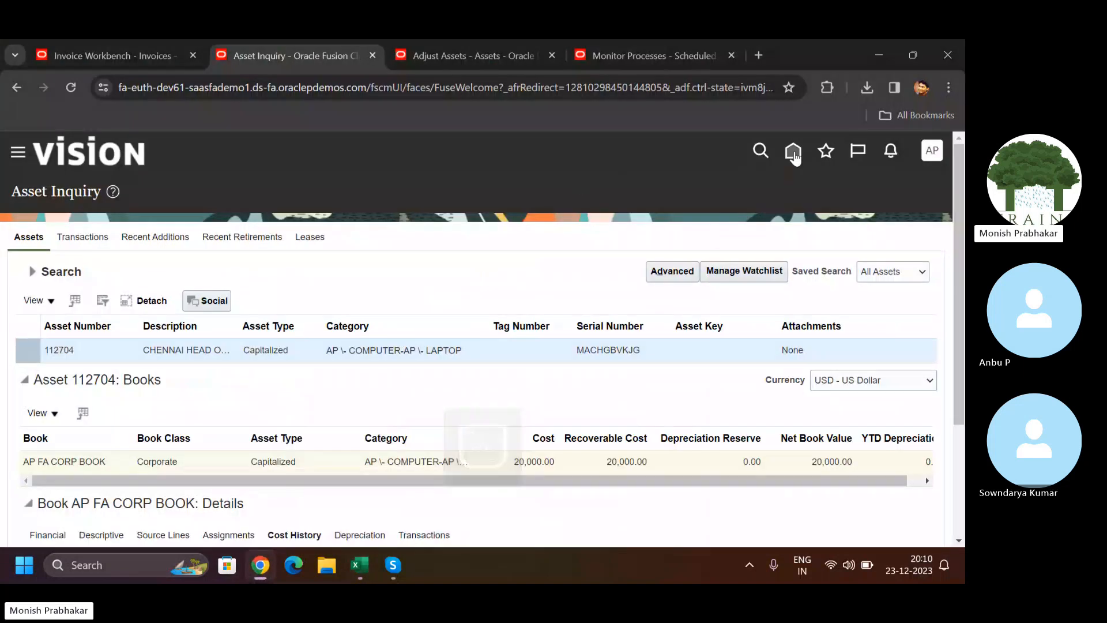
From the Fusion home page, open the Fixed Assets Assets work area and show its task list
{"action": "left_click", "coordinate": [118, 54]}
{"action": "left_click", "coordinate": [289, 39]}
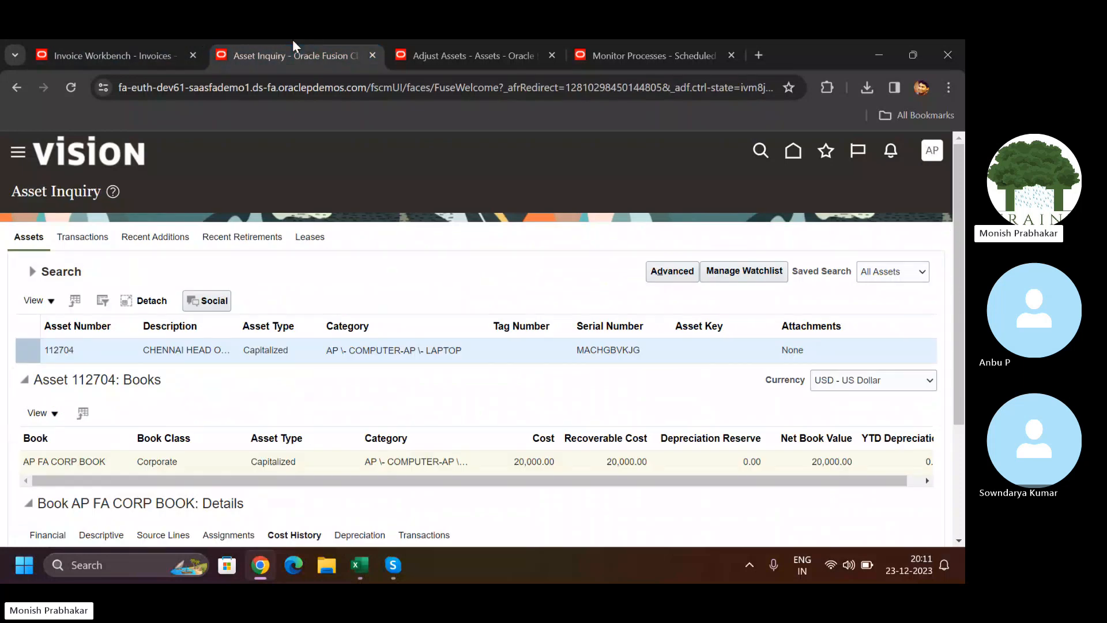
{"action": "left_click", "coordinate": [793, 149]}
{"action": "left_click", "coordinate": [473, 57]}
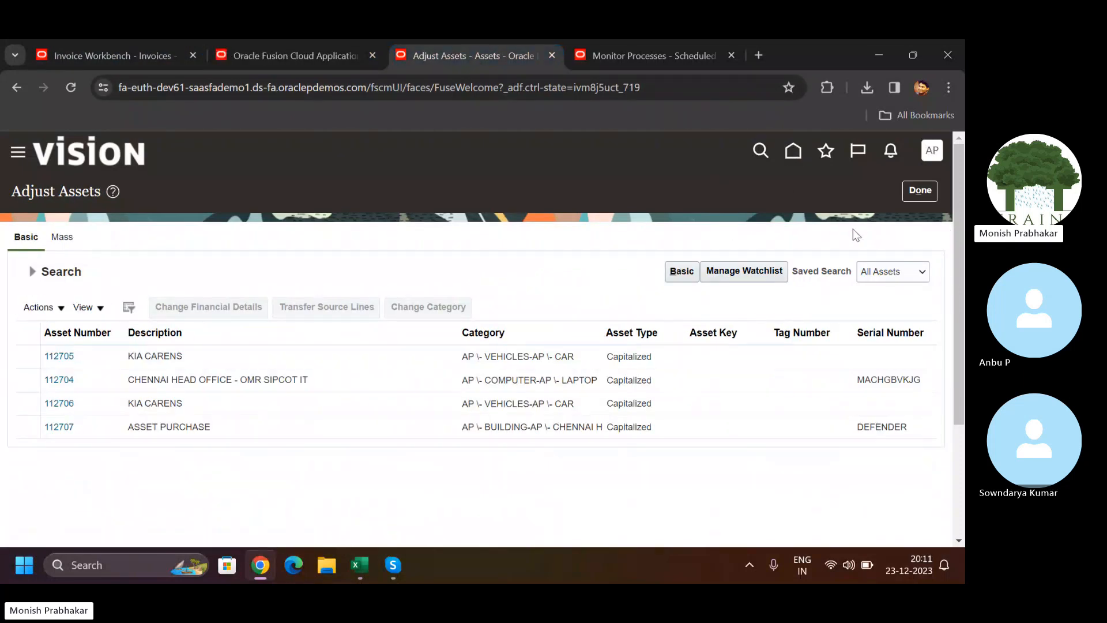
{"action": "left_click", "coordinate": [271, 55]}
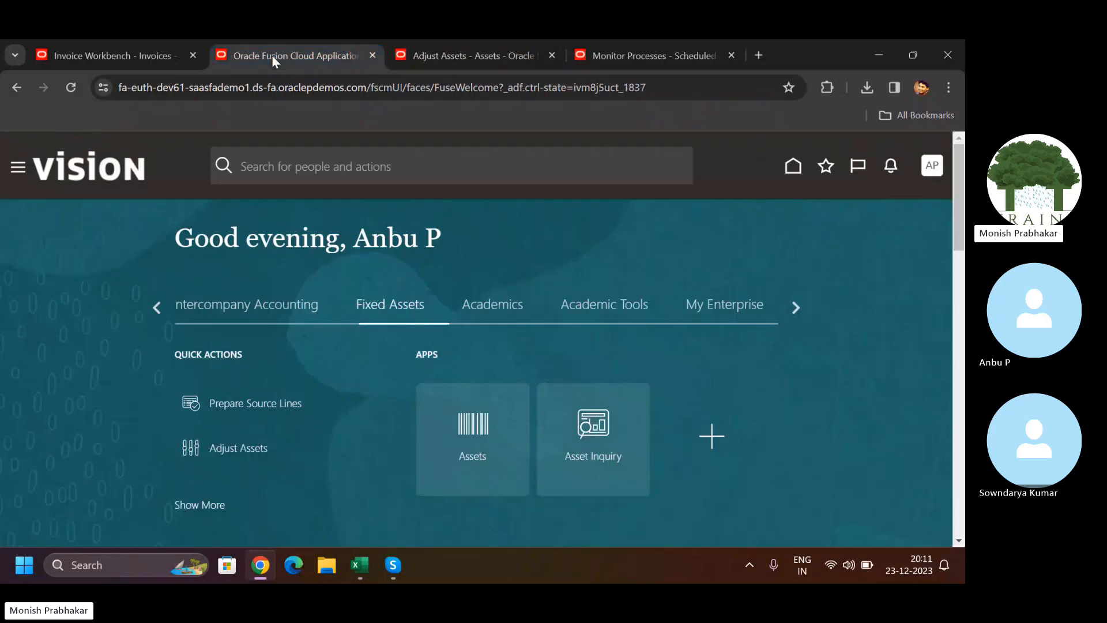
{"action": "left_click", "coordinate": [465, 421]}
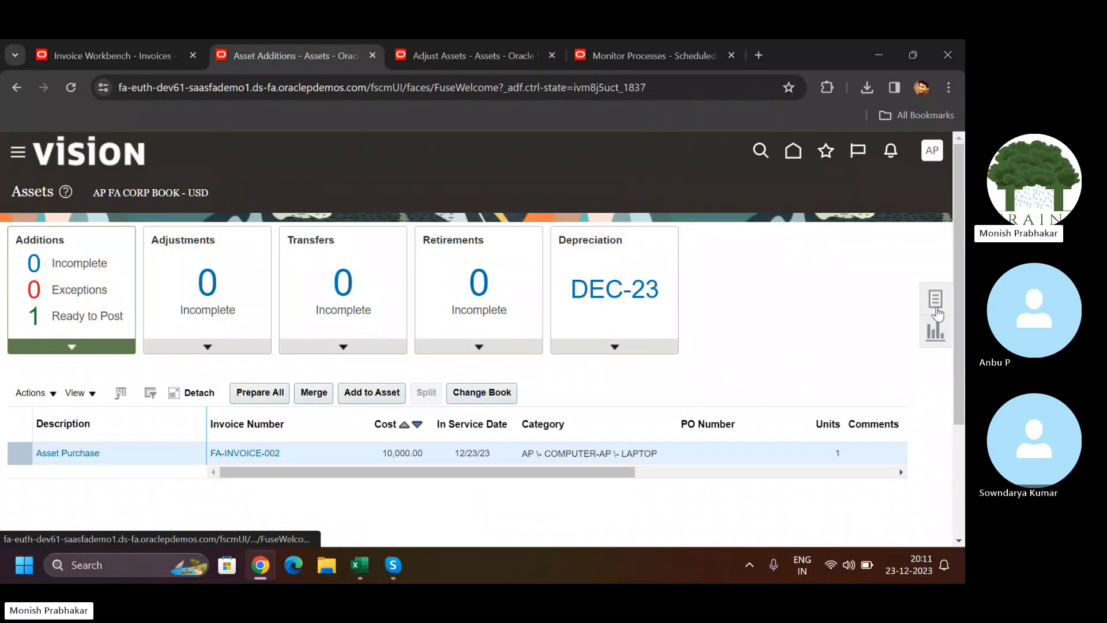
{"action": "left_click", "coordinate": [936, 298]}
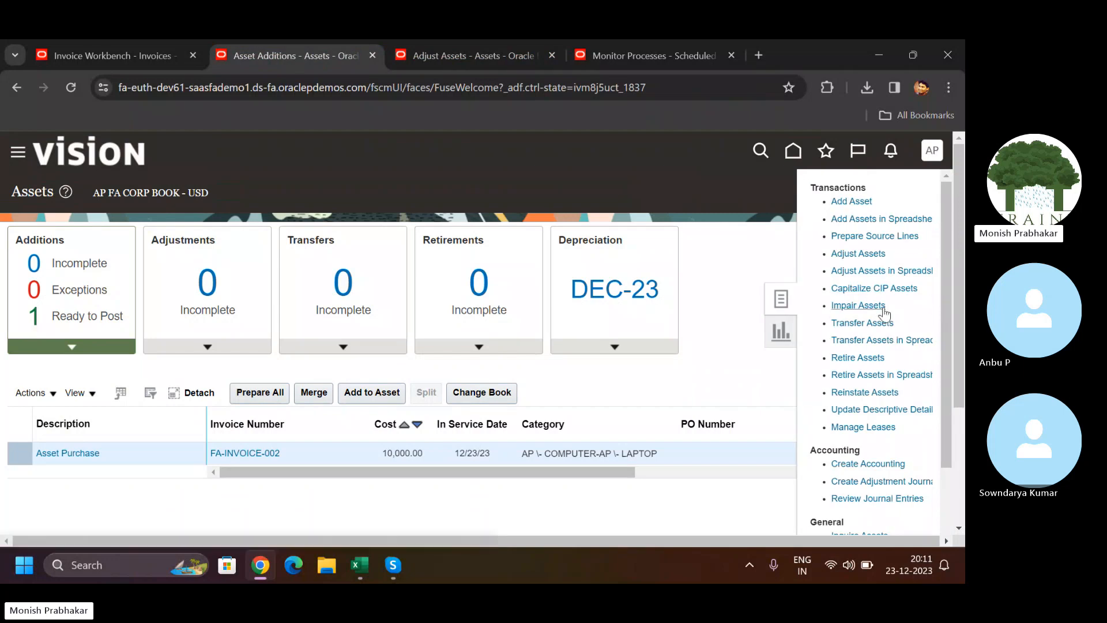
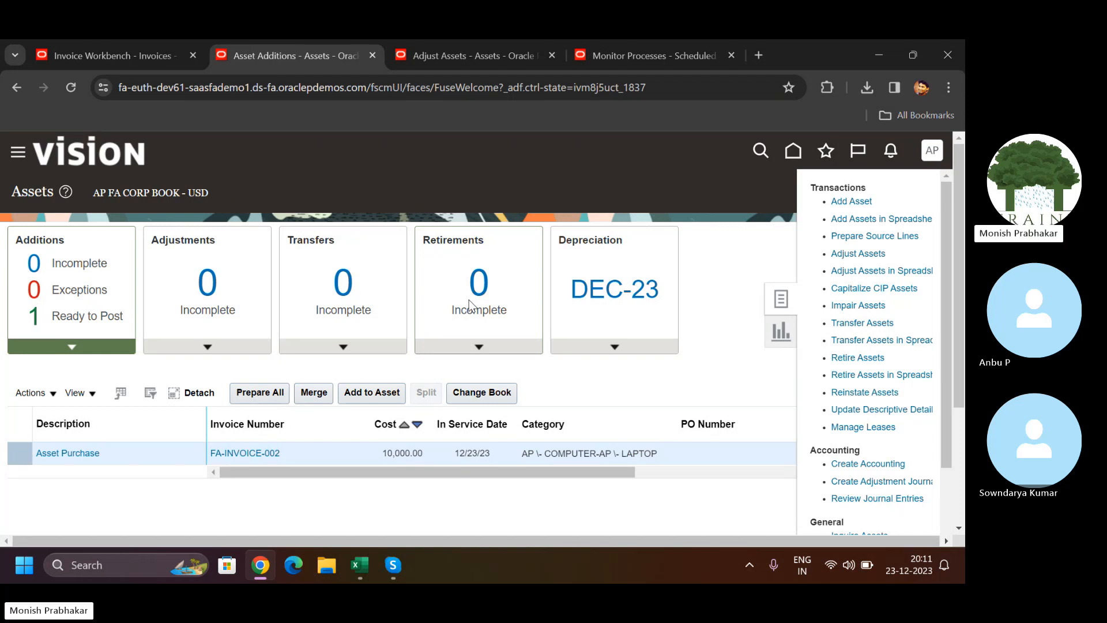
In Transfer Assets, search for assets whose category does not contain 0, then select asset 112706
{"action": "left_click", "coordinate": [851, 326]}
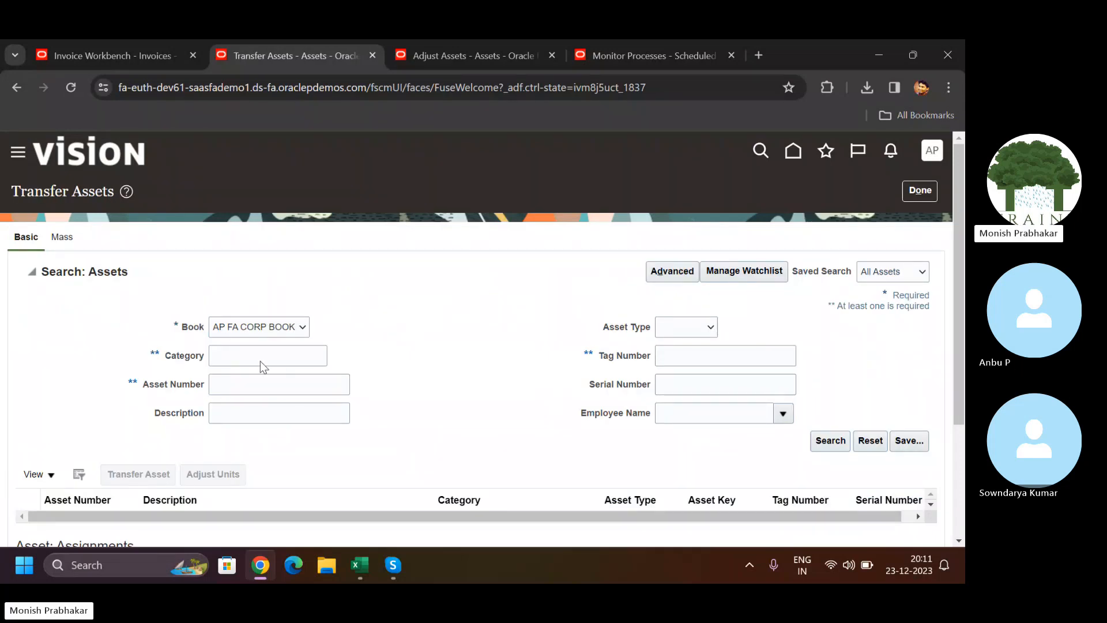
{"action": "left_click", "coordinate": [235, 355]}
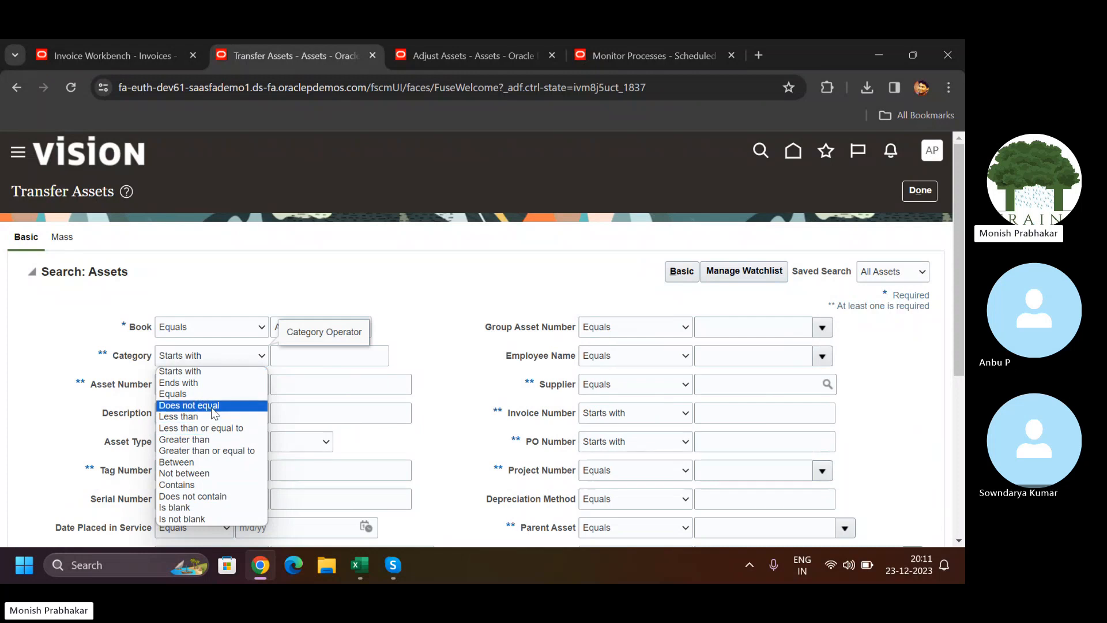
{"action": "double_click", "coordinate": [178, 496]}
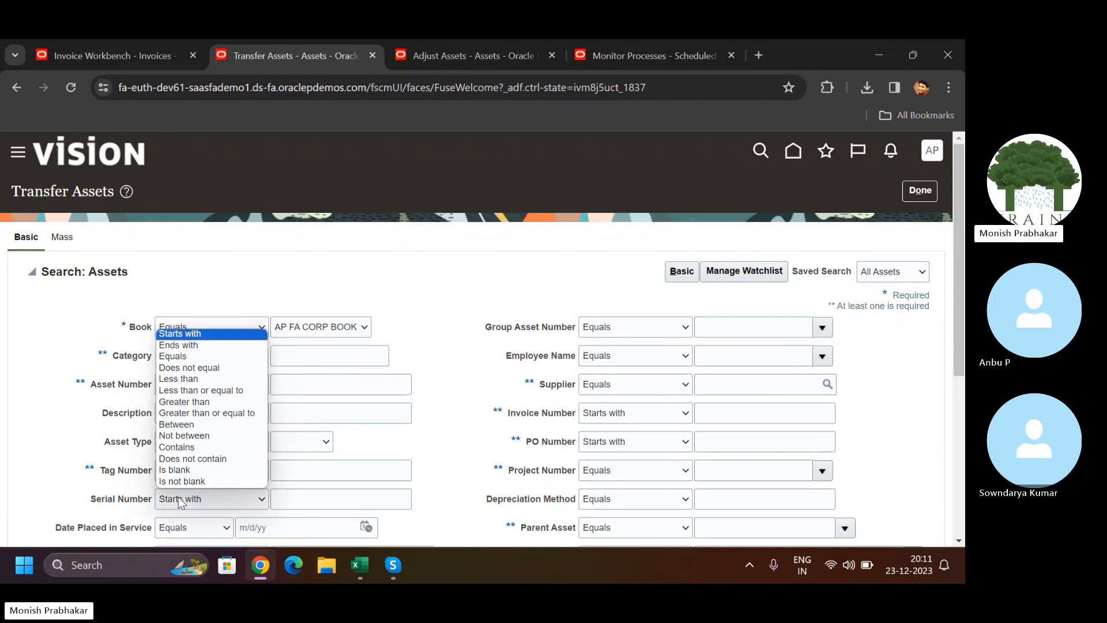
{"action": "left_click", "coordinate": [207, 463]}
{"action": "left_click", "coordinate": [295, 355]}
{"action": "type", "text": "0"}
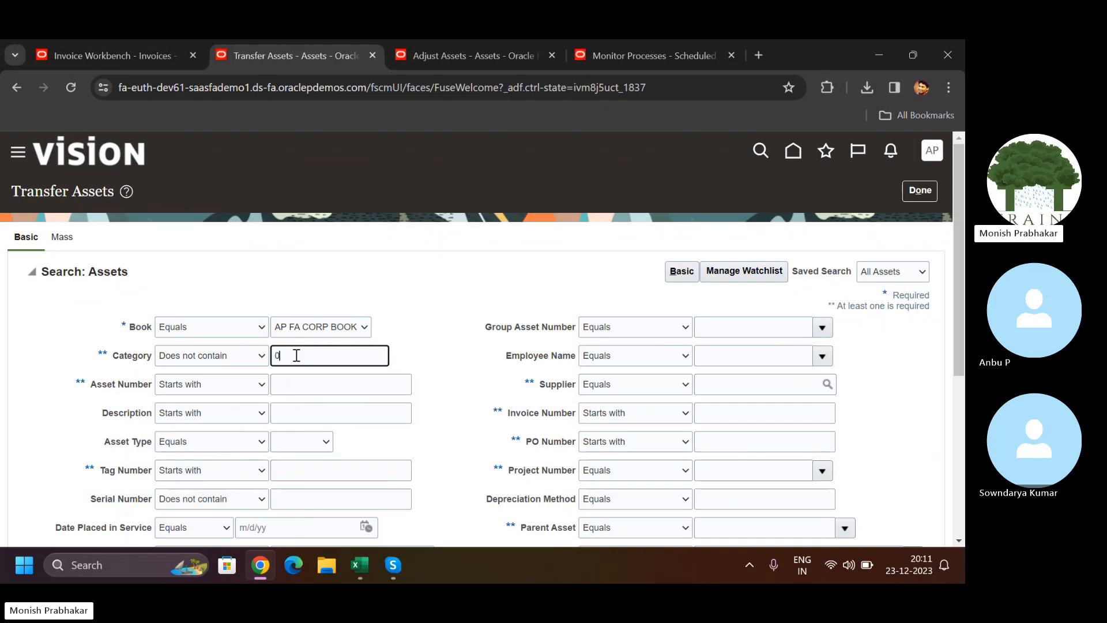
{"action": "key", "text": "Return"}
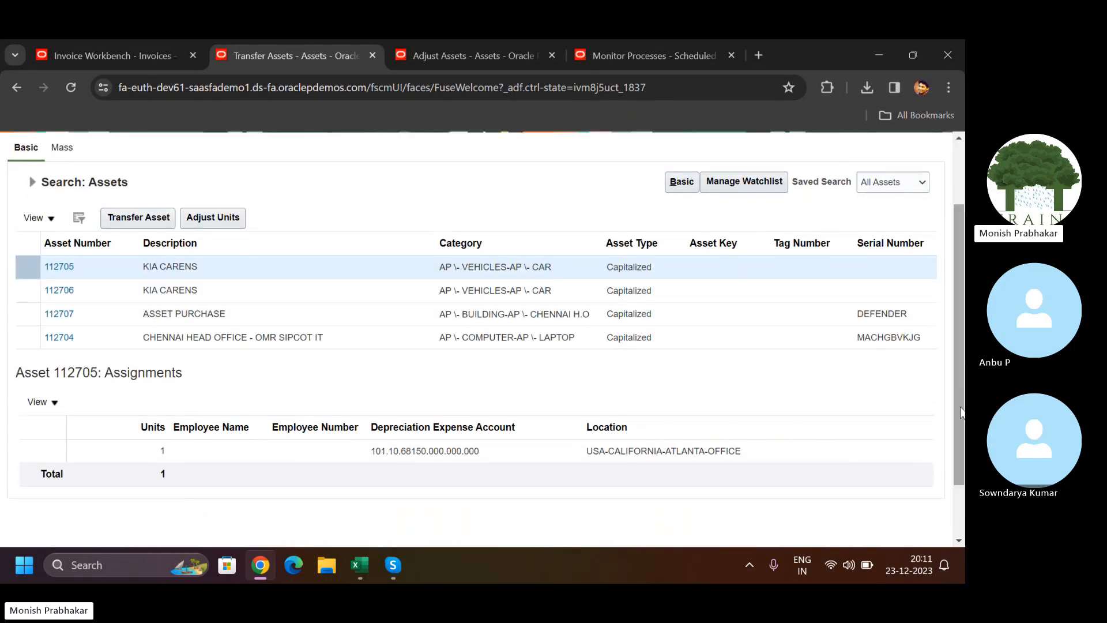
{"action": "left_click", "coordinate": [361, 285]}
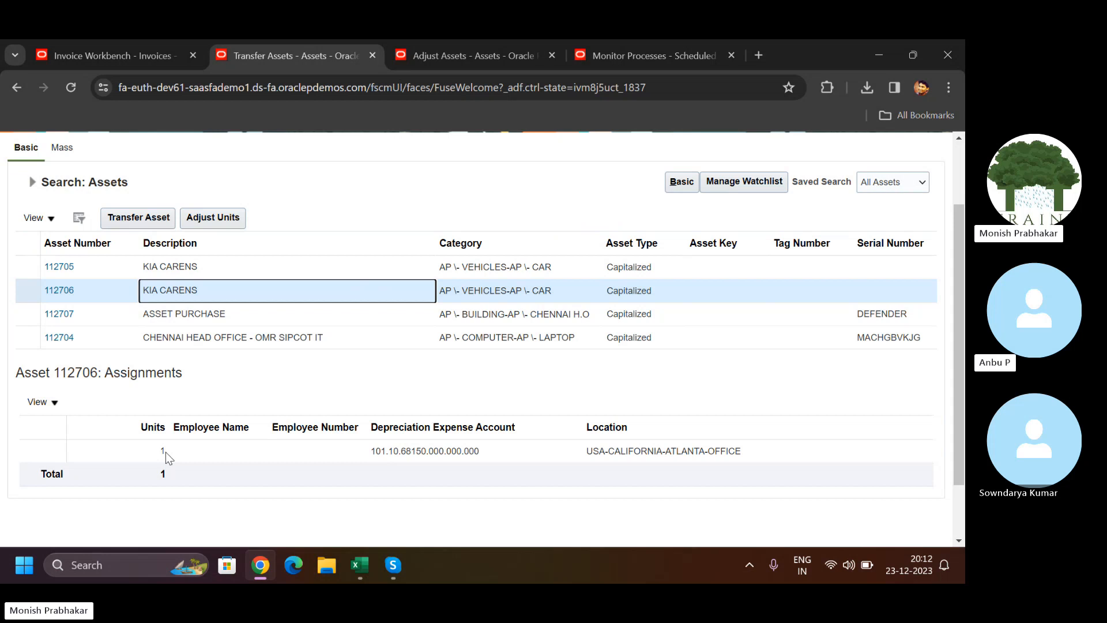
Start a transfer for asset 112706 and add a new assignment line with 1 unit
{"action": "left_click", "coordinate": [129, 223]}
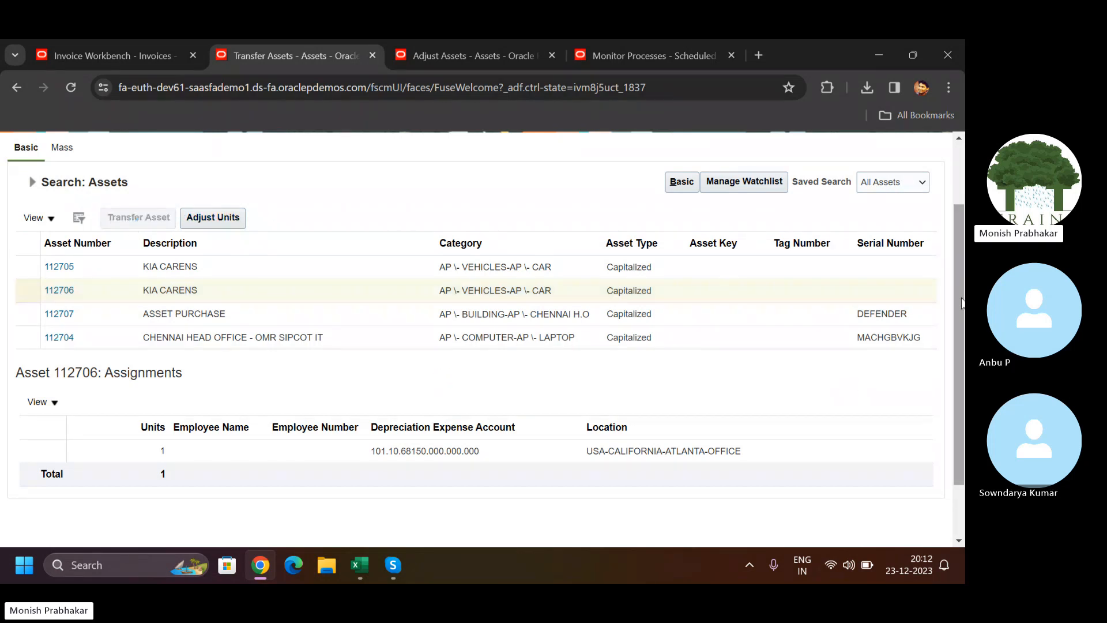
{"action": "scroll", "coordinate": [658, 412], "scroll_direction": "down", "scroll_amount": 2}
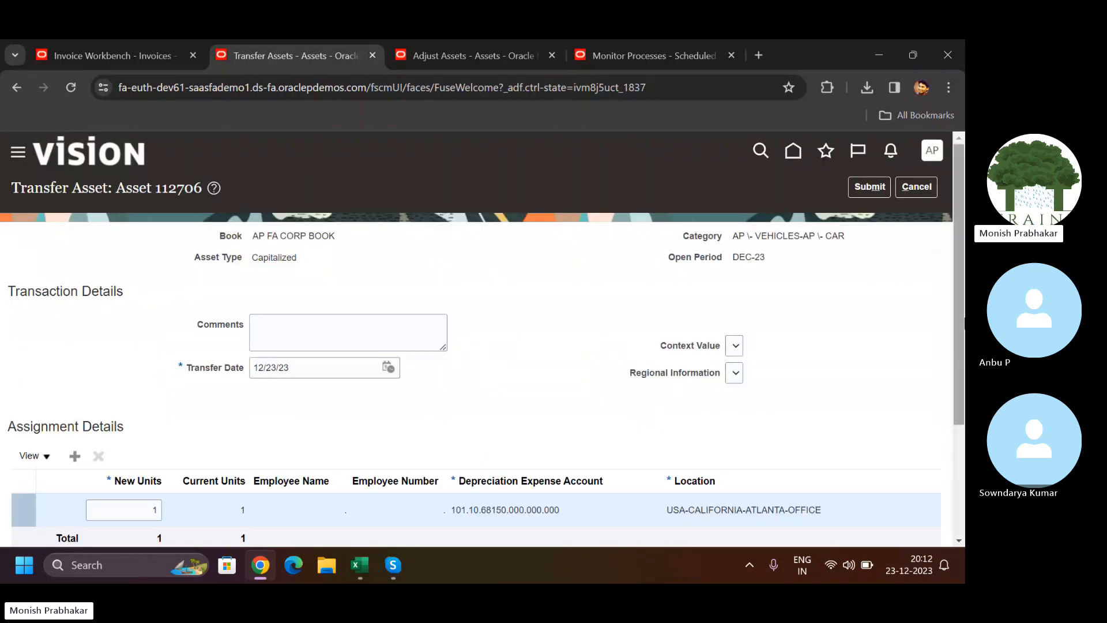
{"action": "scroll", "coordinate": [602, 386], "scroll_direction": "down", "scroll_amount": 3}
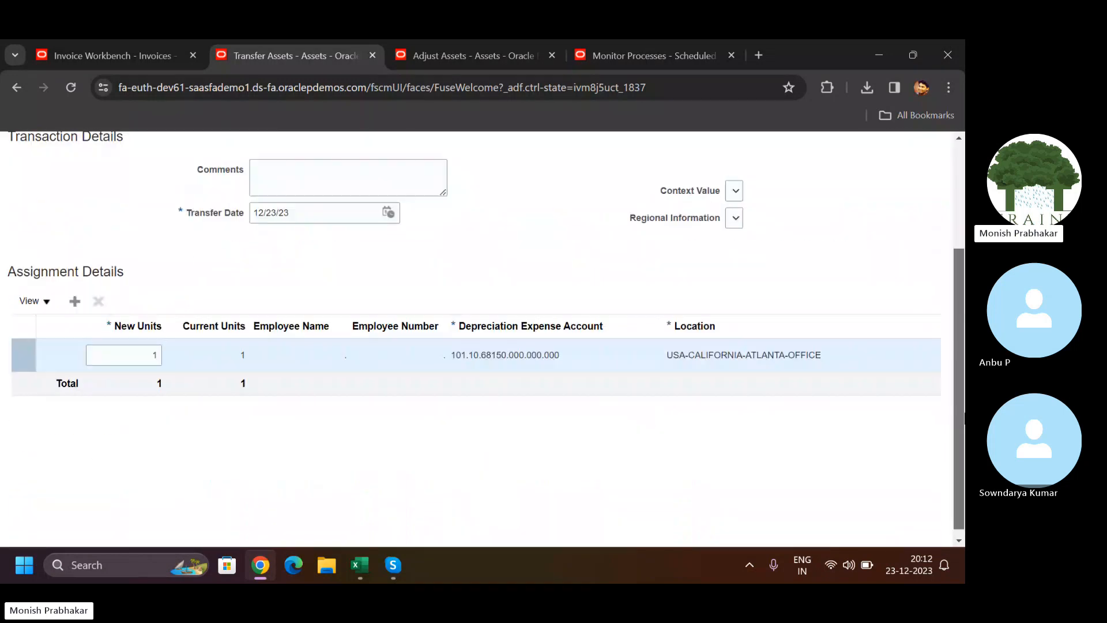
{"action": "left_click", "coordinate": [664, 346]}
{"action": "left_click_drag", "start_coordinate": [738, 351], "coordinate": [778, 345]}
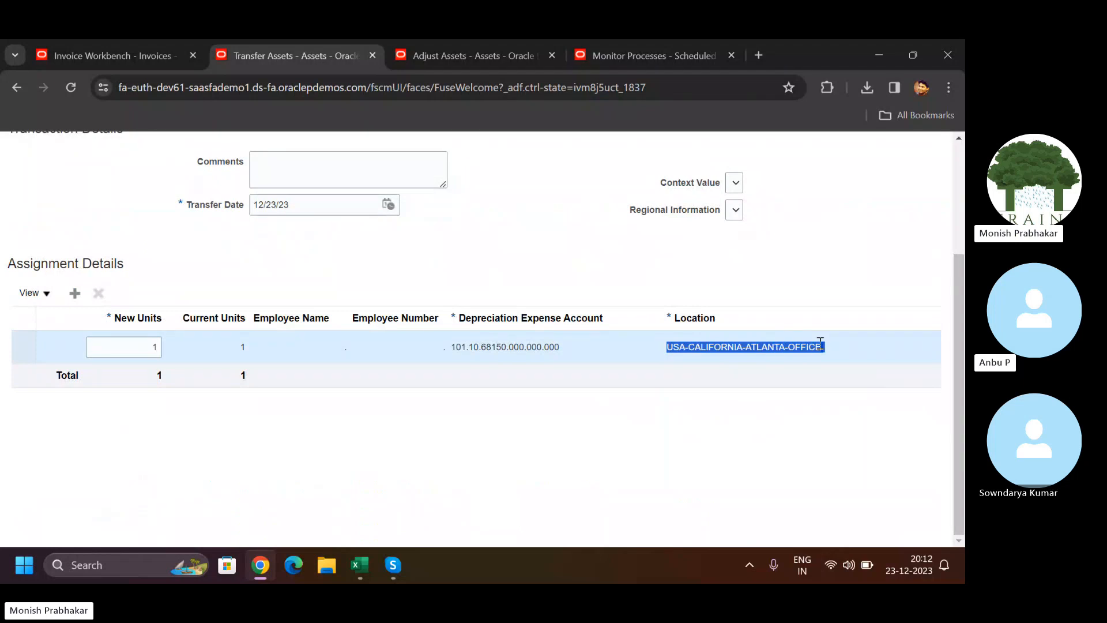
{"action": "left_click", "coordinate": [75, 293]}
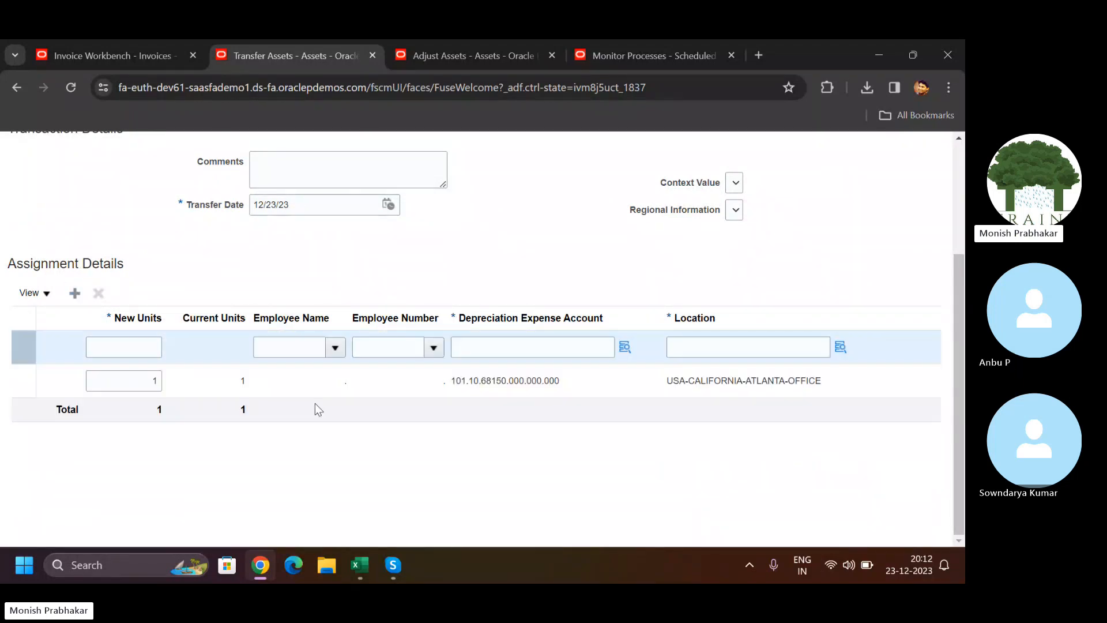
{"action": "left_click", "coordinate": [135, 346]}
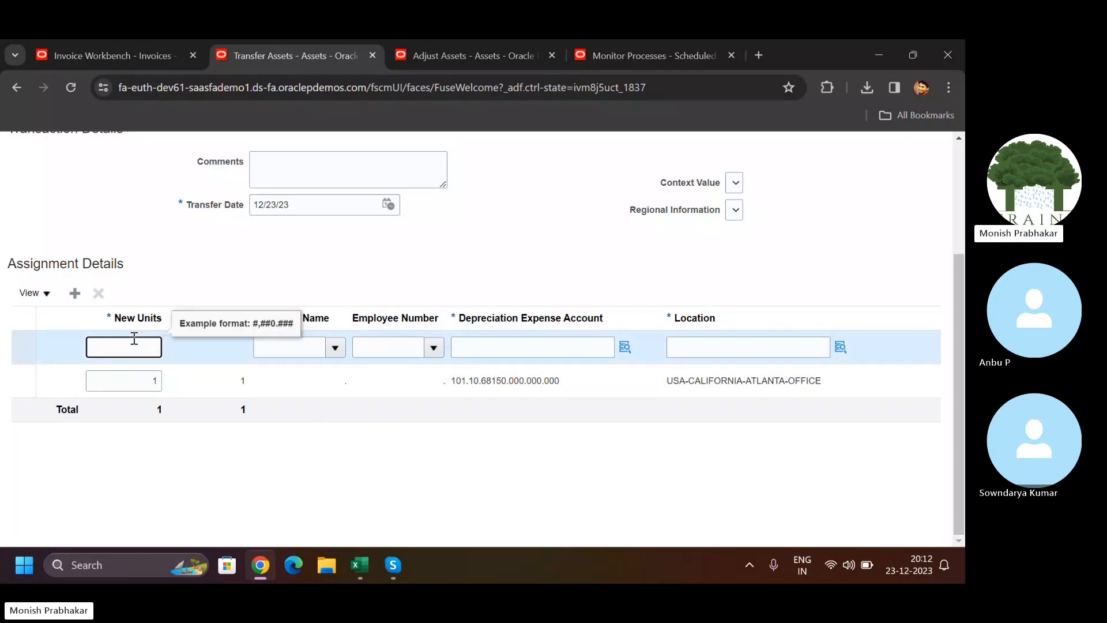
{"action": "type", "text": "1"}
{"action": "key", "text": "Tab"}
Copy expense account 101.10.68150.000.000.000 from the existing line into the new line
{"action": "left_click", "coordinate": [506, 348]}
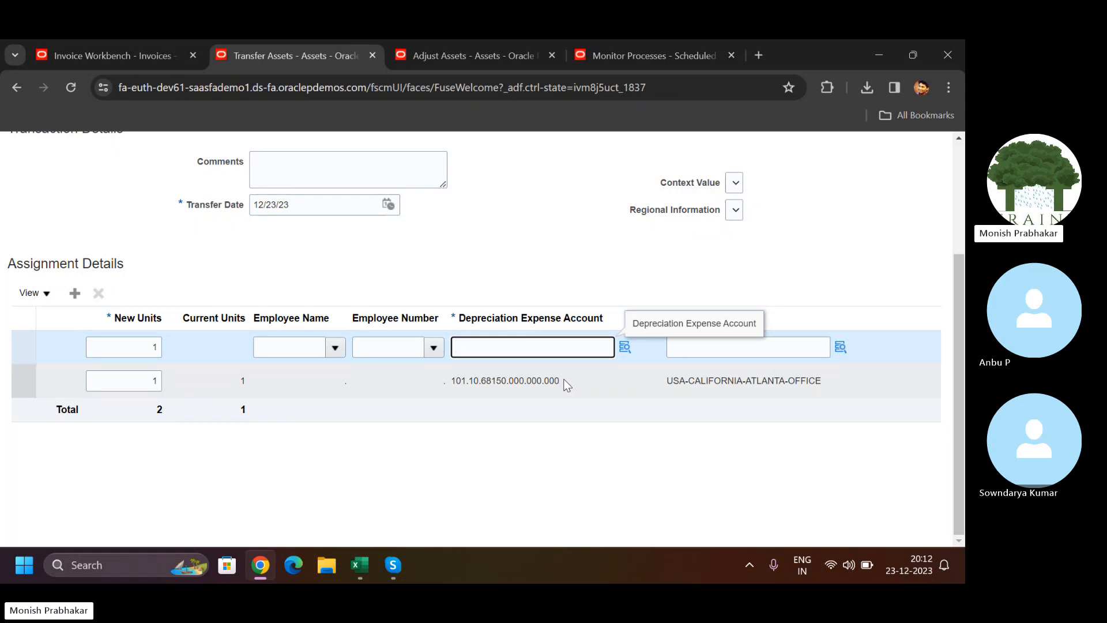
{"action": "left_click", "coordinate": [499, 378]}
{"action": "left_click_drag", "start_coordinate": [451, 380], "coordinate": [565, 382]}
{"action": "key", "text": "ctrl+c"}
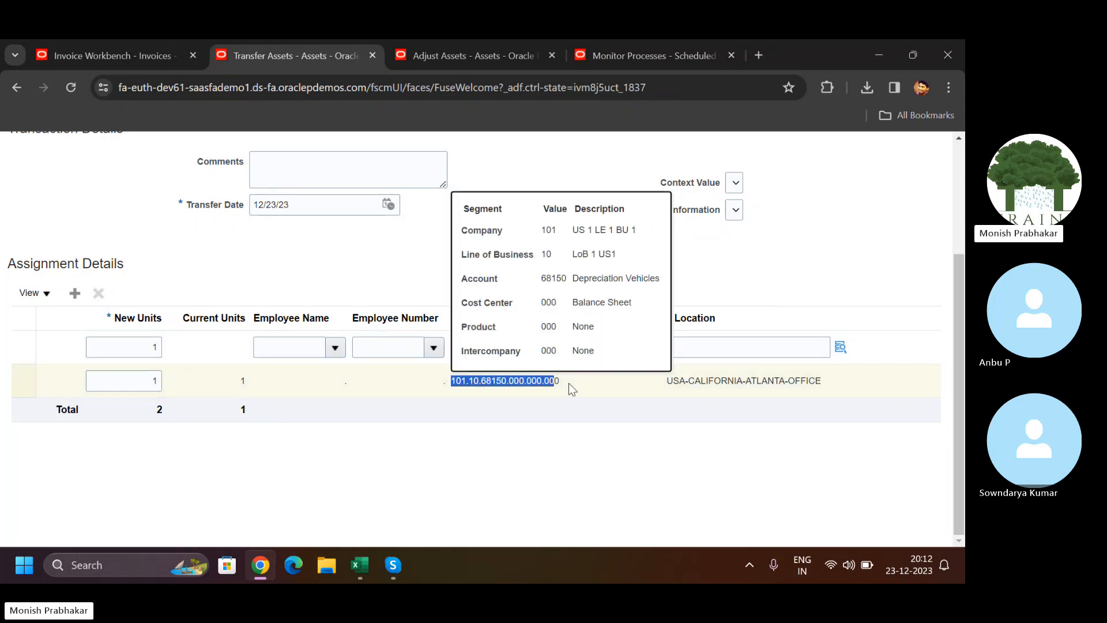
{"action": "left_click", "coordinate": [468, 344]}
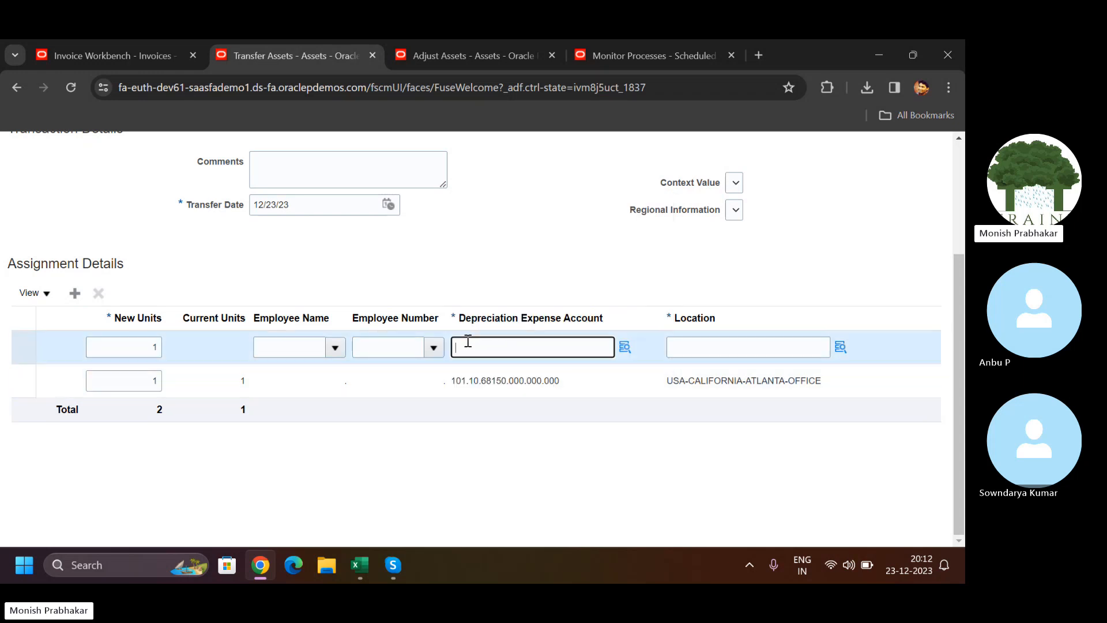
{"action": "key", "text": "ctrl+v"}
{"action": "type", "text": "0"}
{"action": "key", "text": "Tab"}
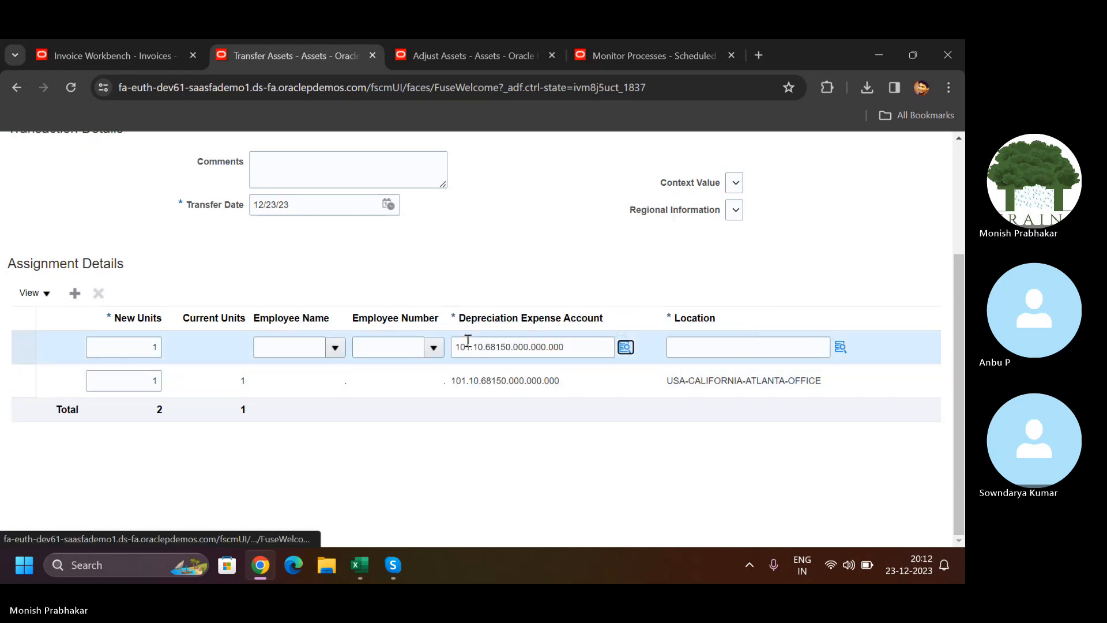
{"action": "left_click", "coordinate": [841, 346]}
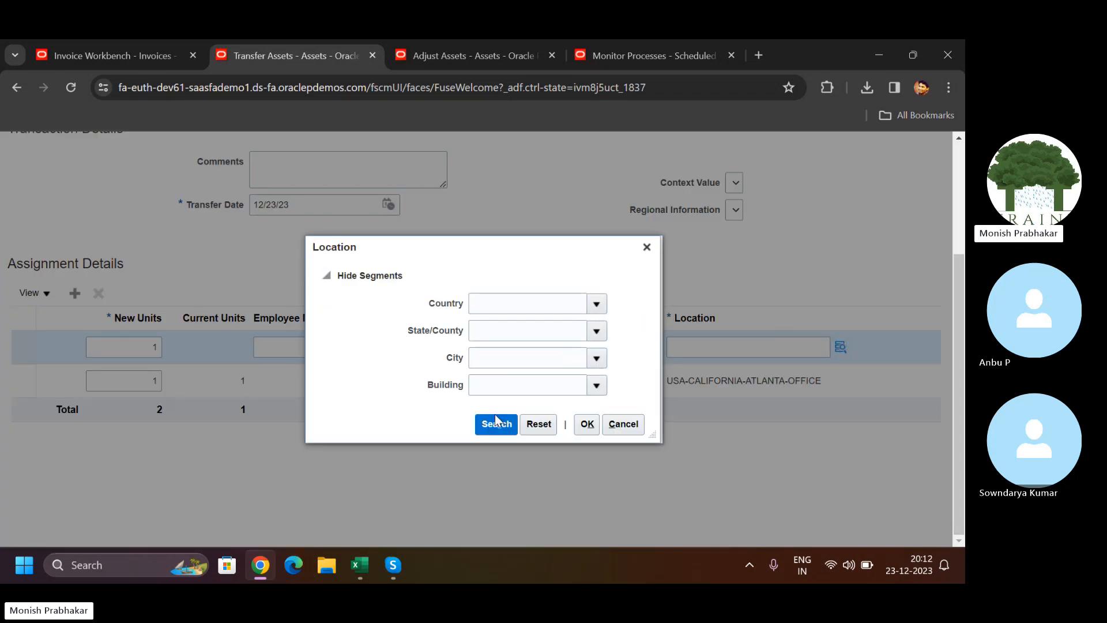
Set the new line's location to AUSTRALIA-NSW-CHULLORA
{"action": "left_click", "coordinate": [495, 417]}
{"action": "left_click", "coordinate": [379, 387]}
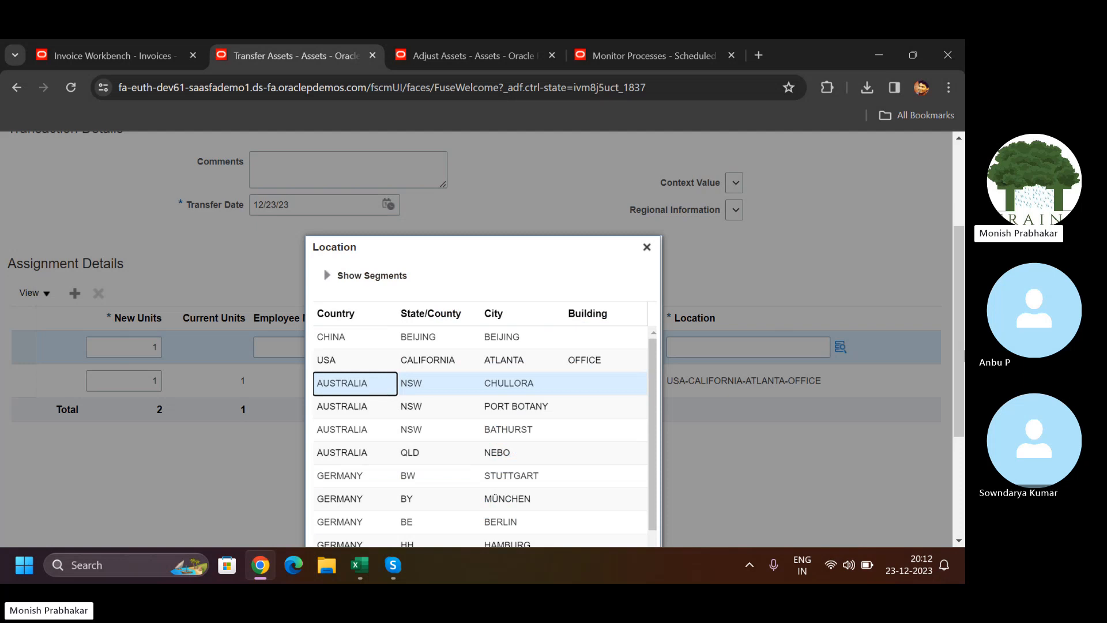
{"action": "left_click_drag", "start_coordinate": [959, 332], "coordinate": [958, 429]}
{"action": "left_click", "coordinate": [586, 526]}
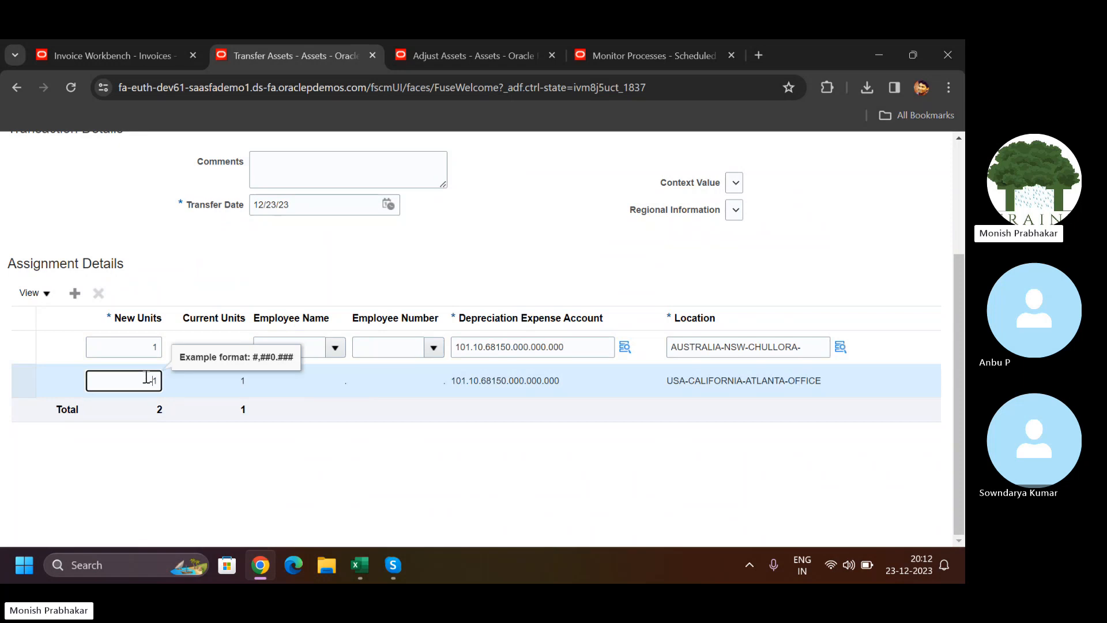
Set the original line to 0 units after the negative-units error, then submit the transfer
{"action": "left_click", "coordinate": [145, 348]}
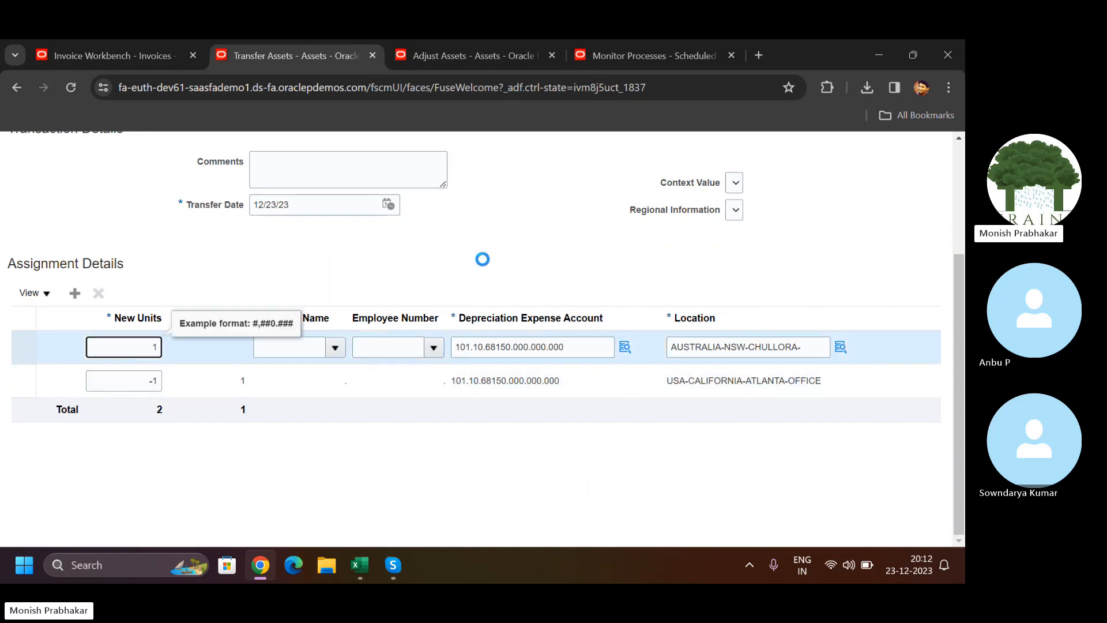
{"action": "left_click", "coordinate": [588, 262]}
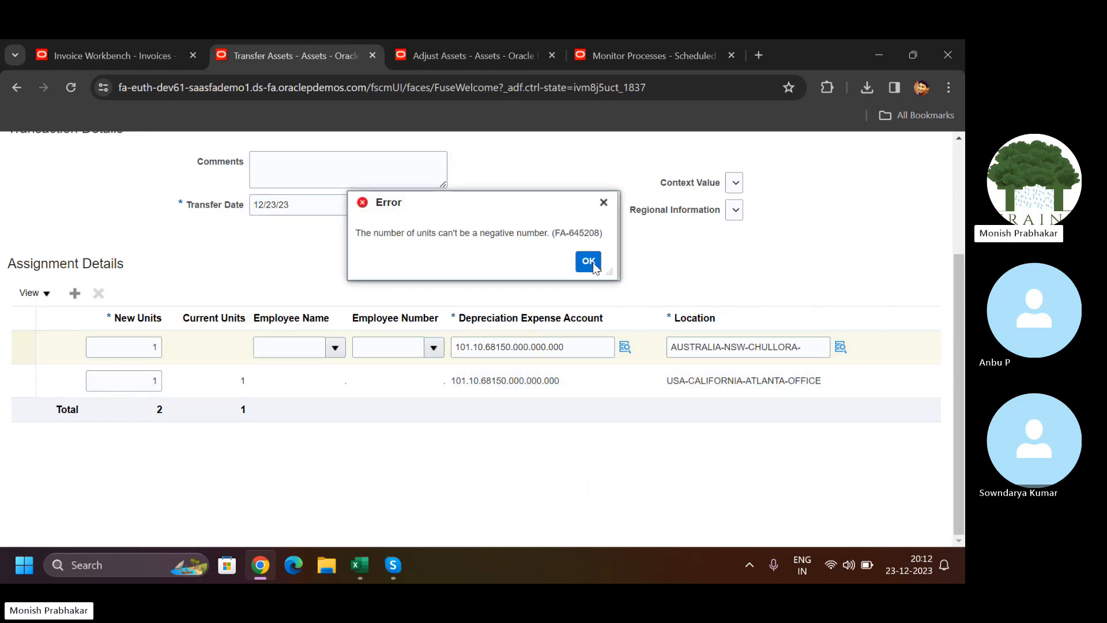
{"action": "left_click", "coordinate": [140, 381]}
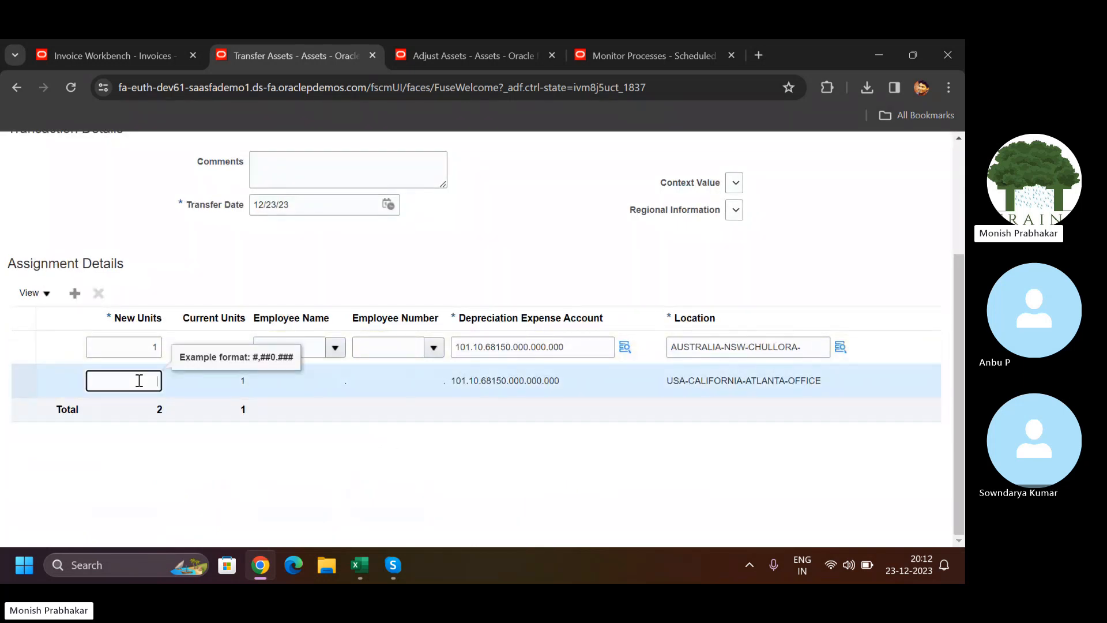
{"action": "left_click", "coordinate": [146, 345]}
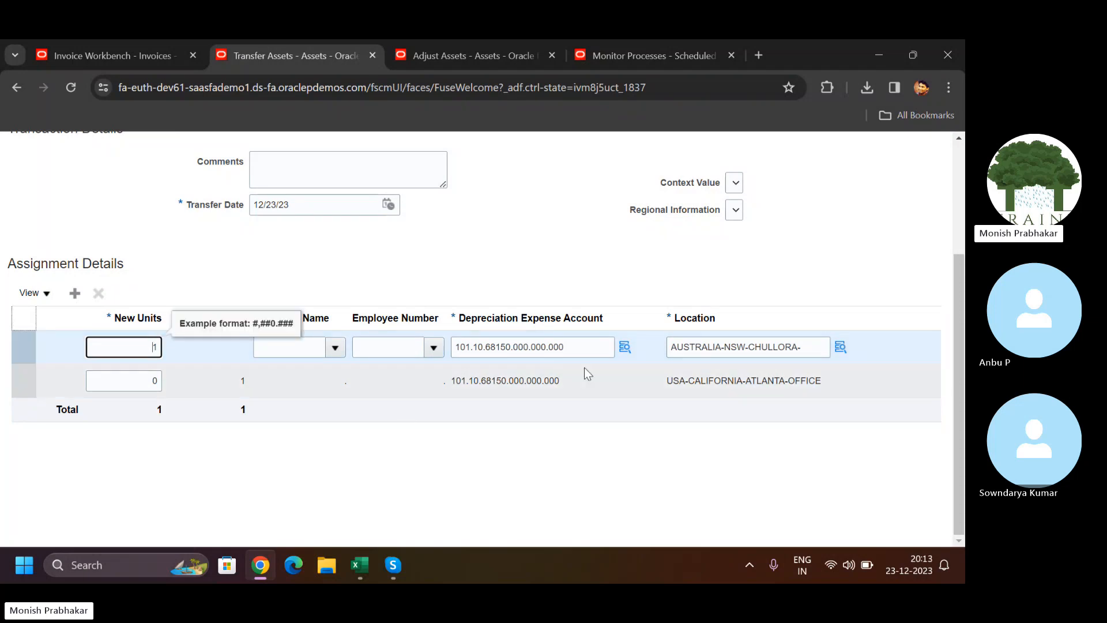
{"action": "left_click", "coordinate": [735, 352]}
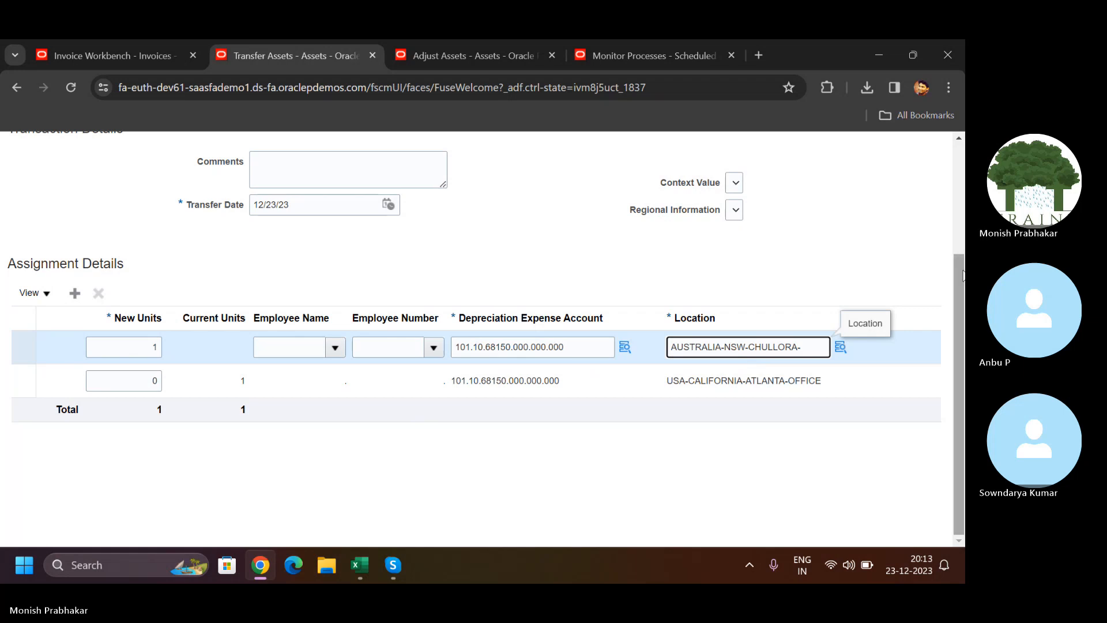
{"action": "scroll", "coordinate": [735, 354], "scroll_direction": "up", "scroll_amount": 2}
{"action": "scroll", "coordinate": [728, 467], "scroll_direction": "down", "scroll_amount": 2}
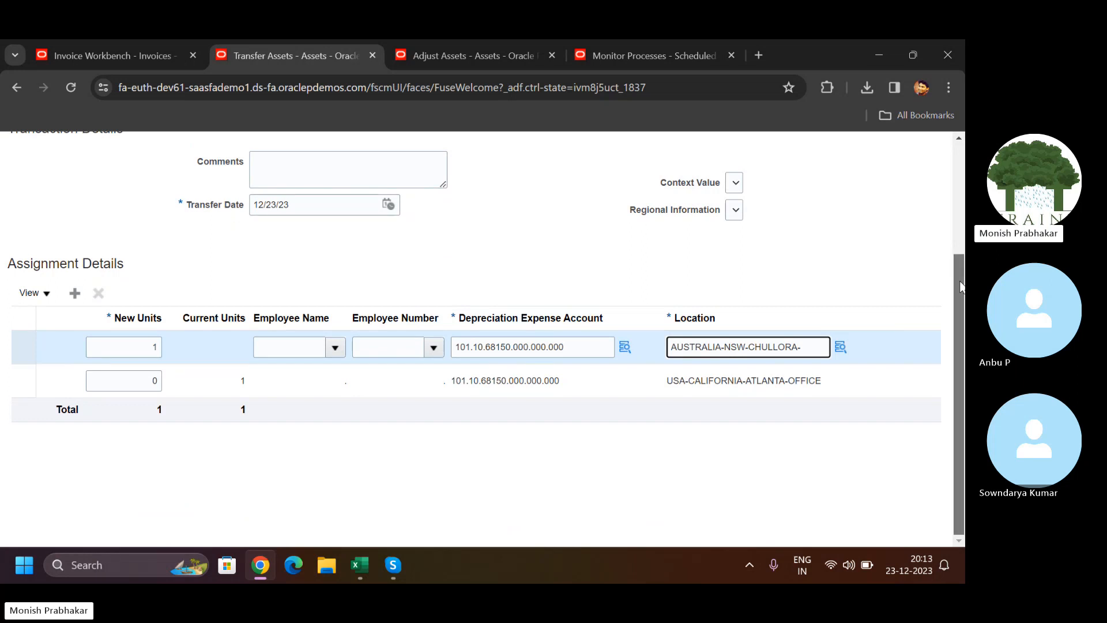
{"action": "left_click_drag", "start_coordinate": [960, 286], "coordinate": [957, 160]}
{"action": "left_click", "coordinate": [869, 179]}
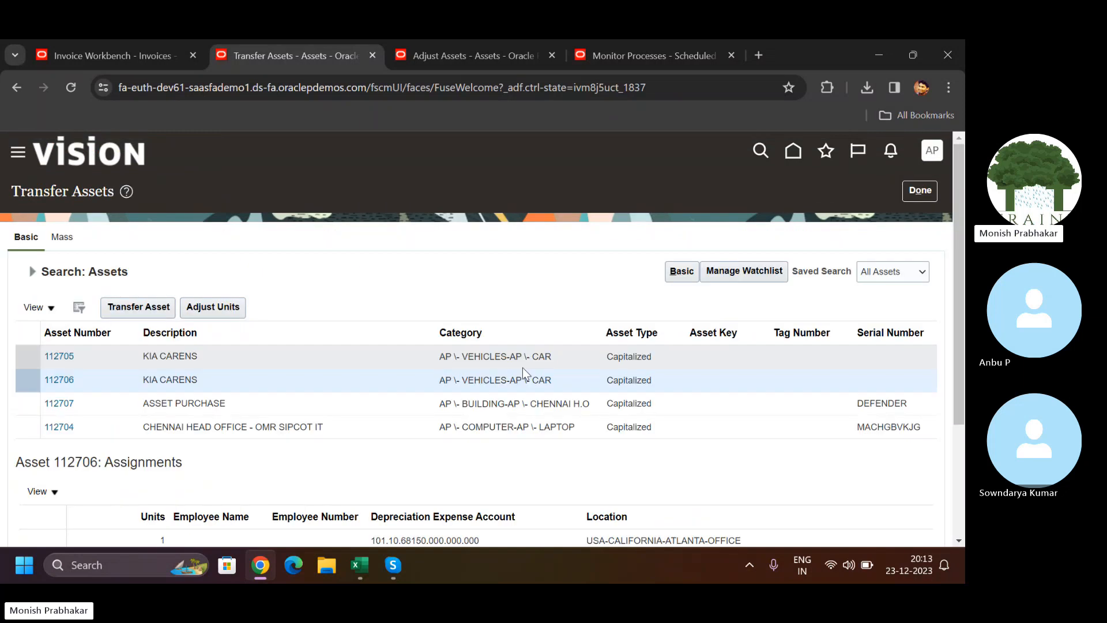
Adjust ASSET PURCHASE asset 112707's units from 1 to 9 and submit the adjustment
{"action": "left_click", "coordinate": [384, 406]}
{"action": "left_click", "coordinate": [228, 307]}
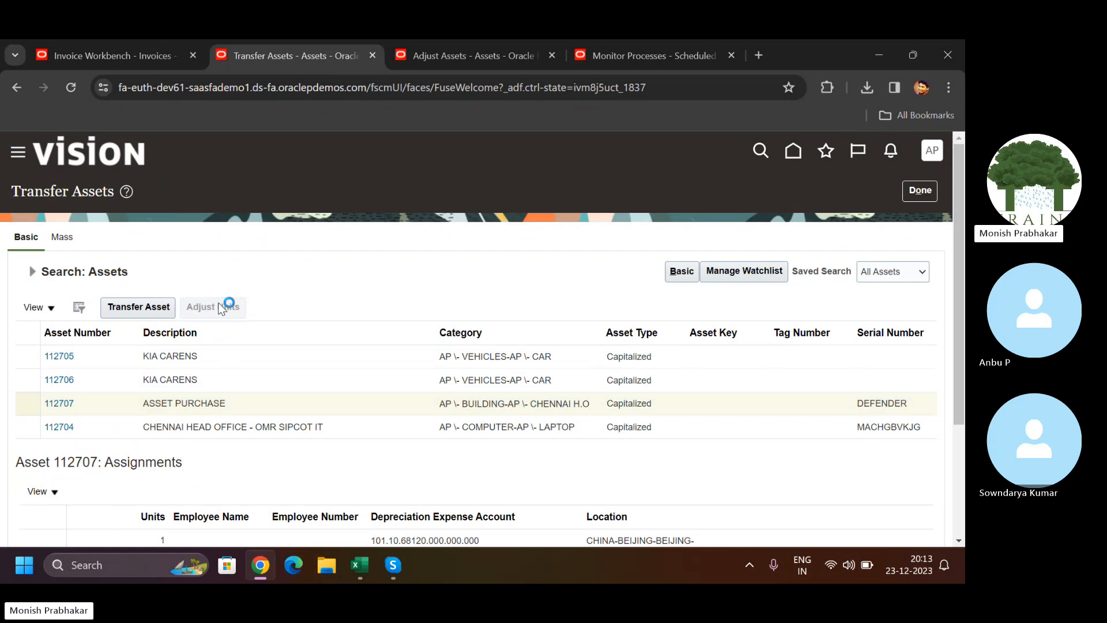
{"action": "scroll", "coordinate": [946, 444], "scroll_direction": "down", "scroll_amount": 3}
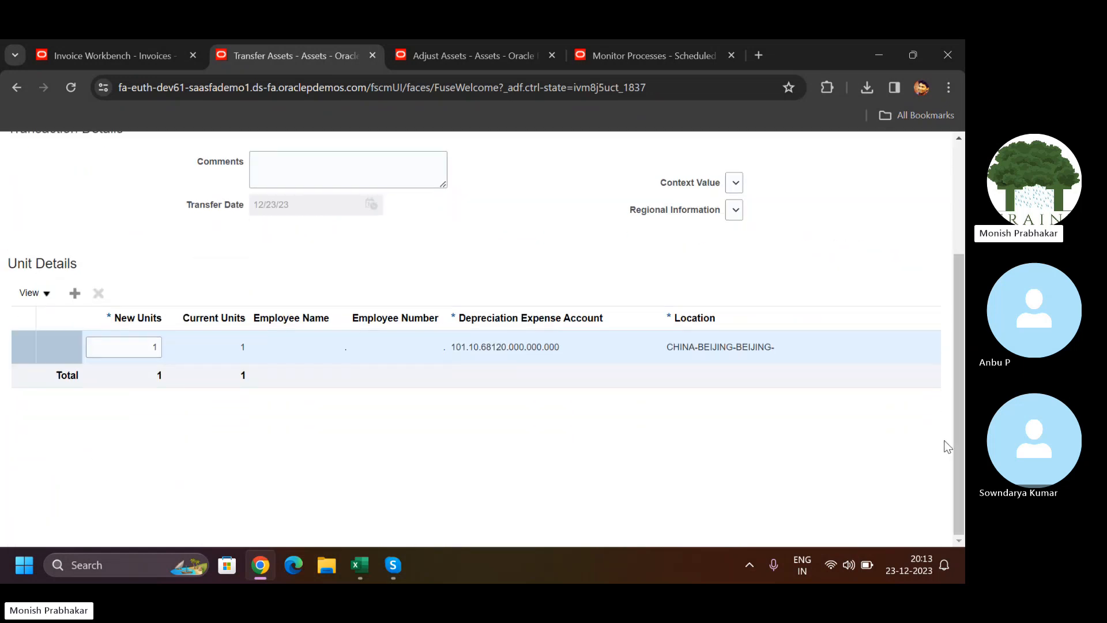
{"action": "left_click", "coordinate": [137, 348]}
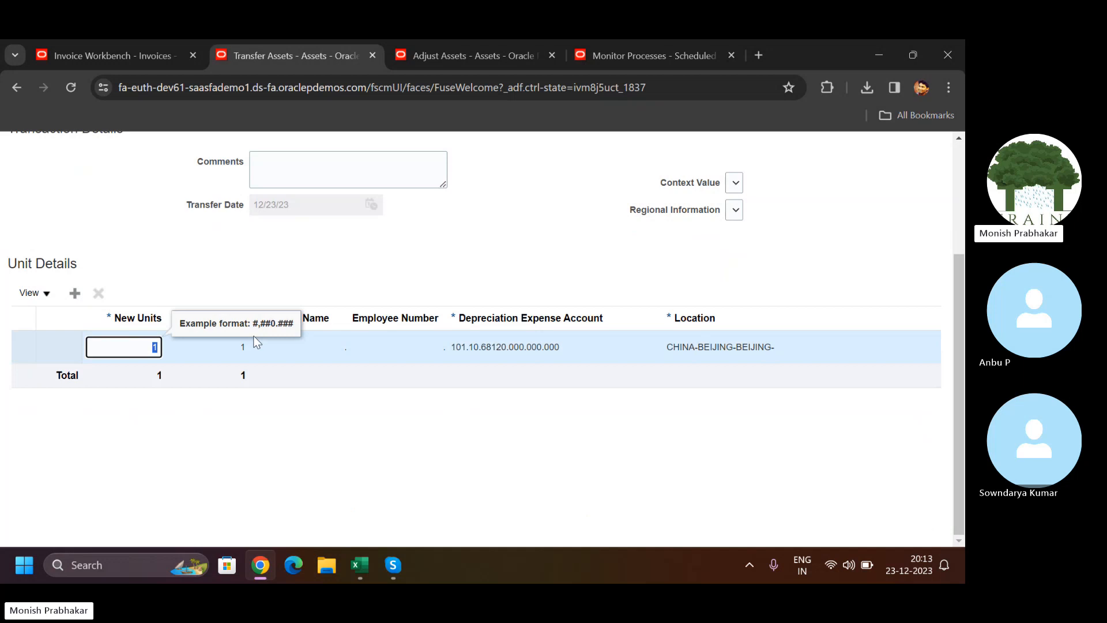
{"action": "type", "text": "9"}
{"action": "left_click", "coordinate": [552, 261]}
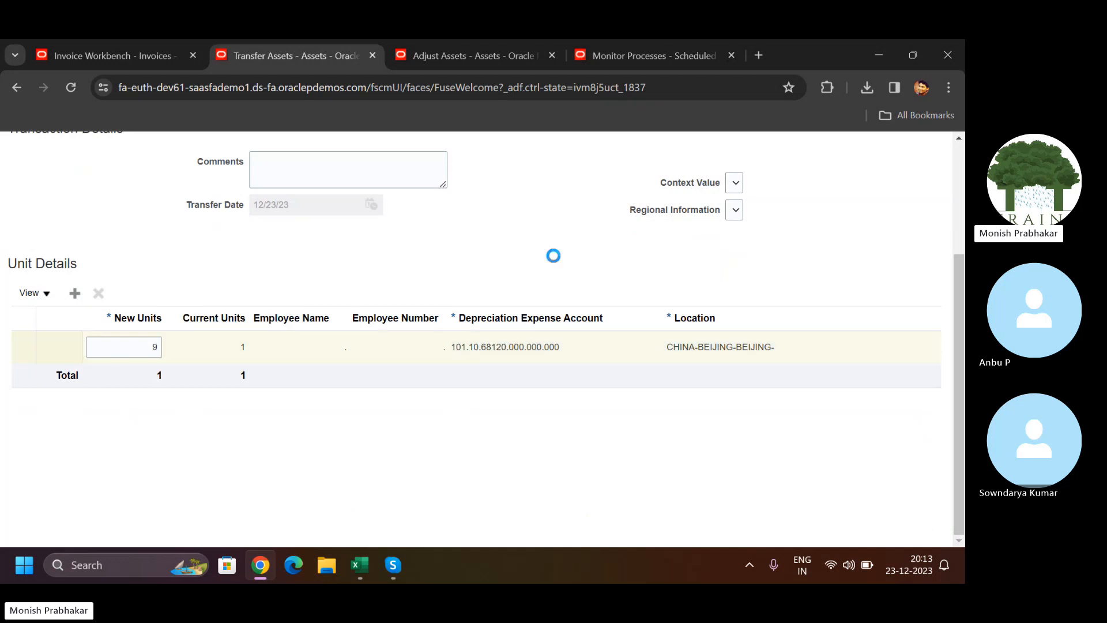
{"action": "scroll", "coordinate": [962, 192], "scroll_direction": "up", "scroll_amount": 3}
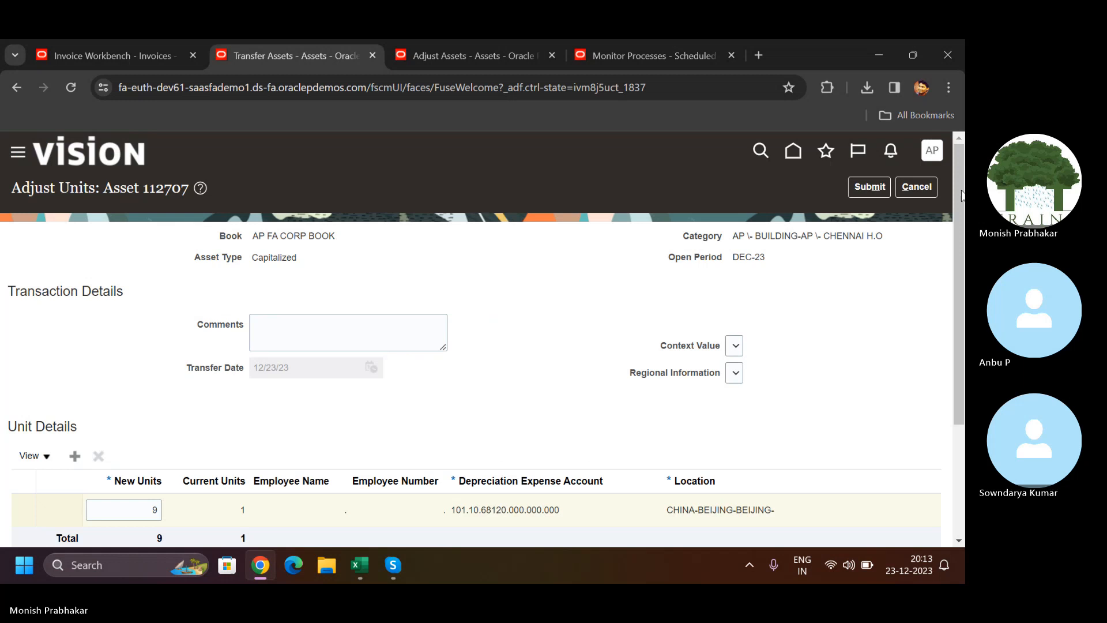
{"action": "left_click", "coordinate": [868, 187]}
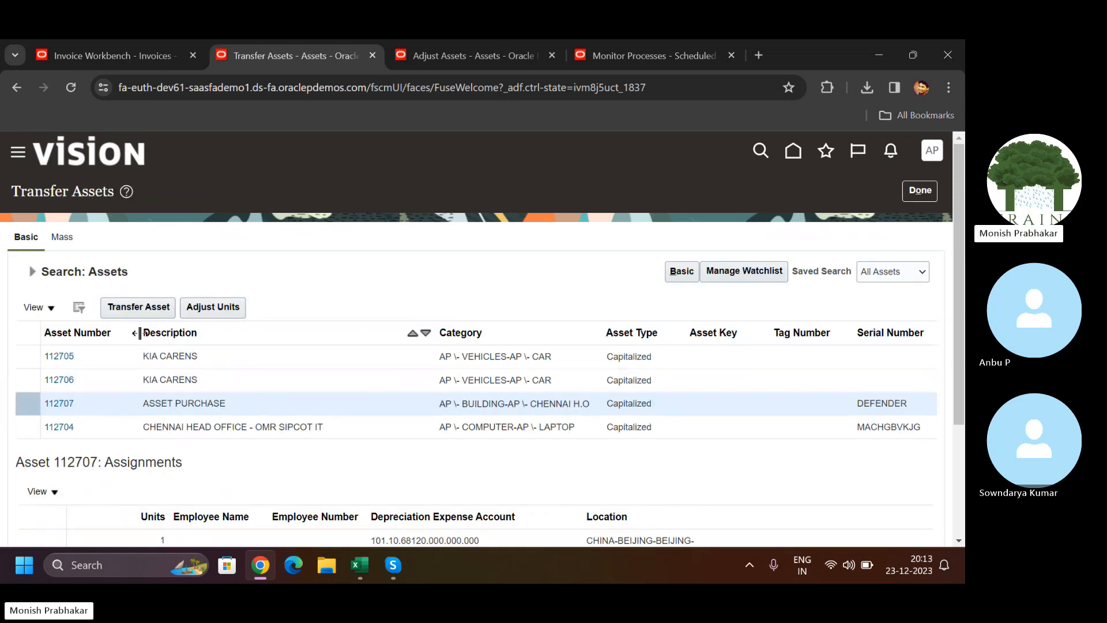
Close Adjust Assets, return to the home page, and open Asset Inquiry
{"action": "left_click", "coordinate": [32, 273]}
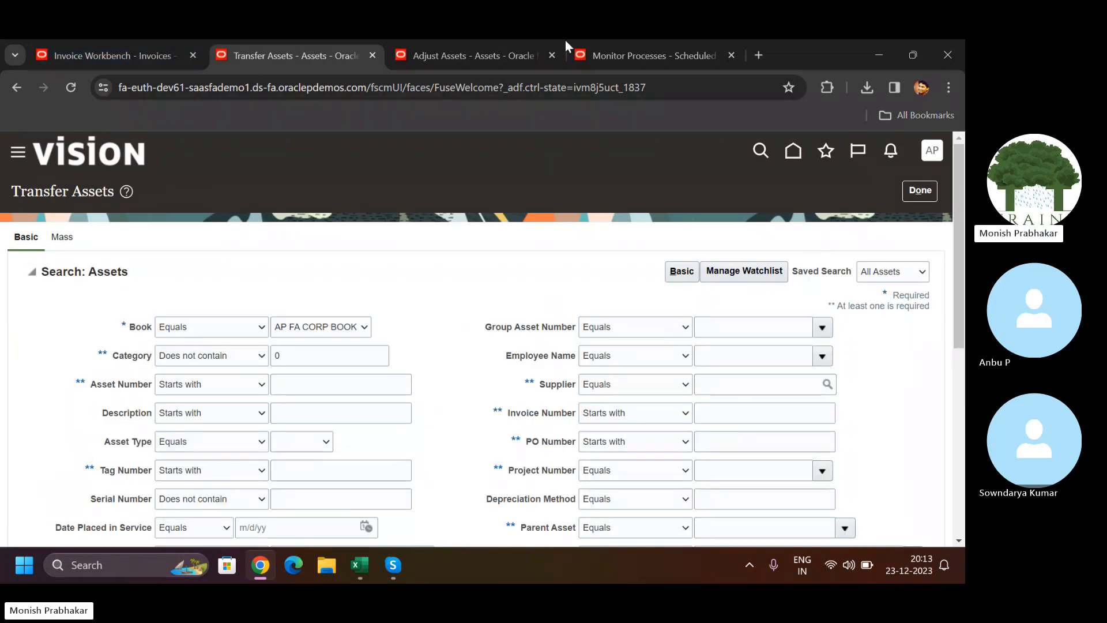
{"action": "left_click", "coordinate": [455, 55]}
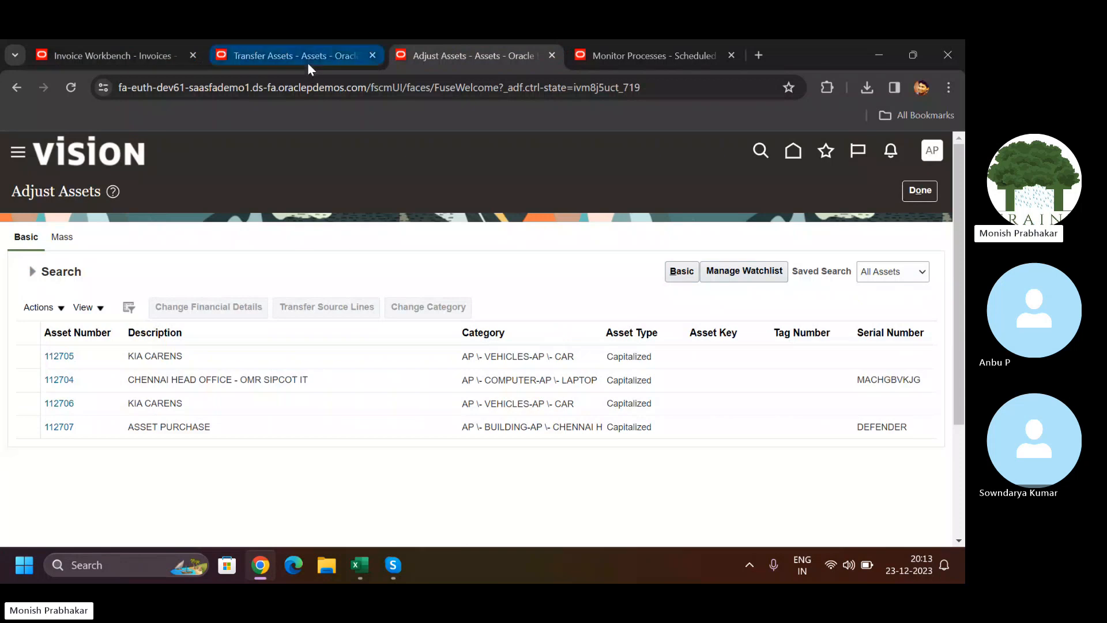
{"action": "left_click", "coordinate": [918, 194]}
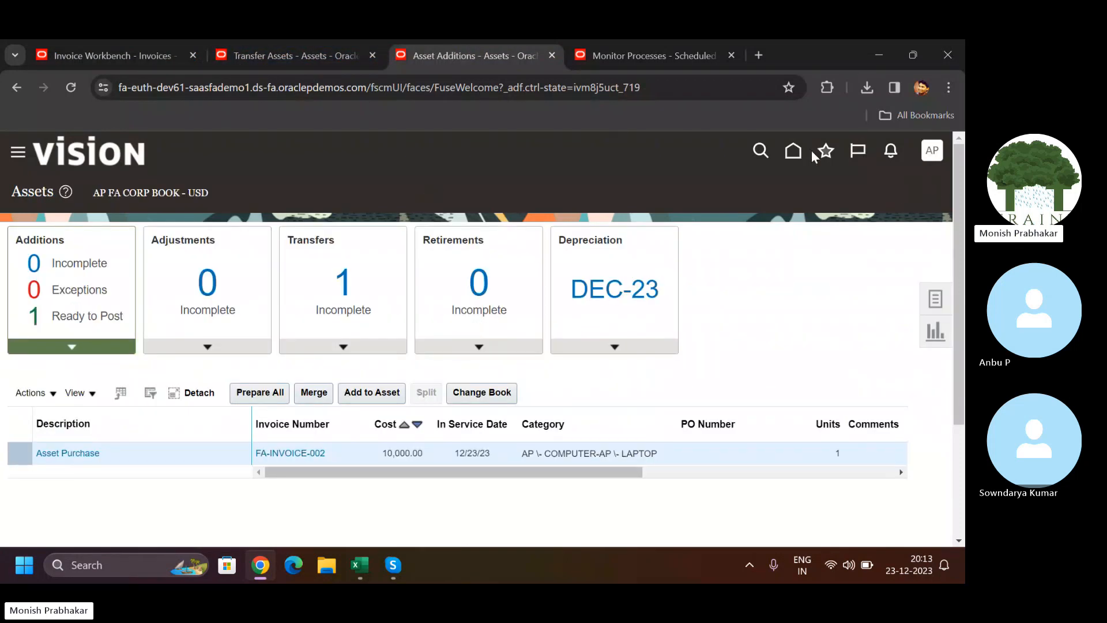
{"action": "left_click", "coordinate": [795, 151]}
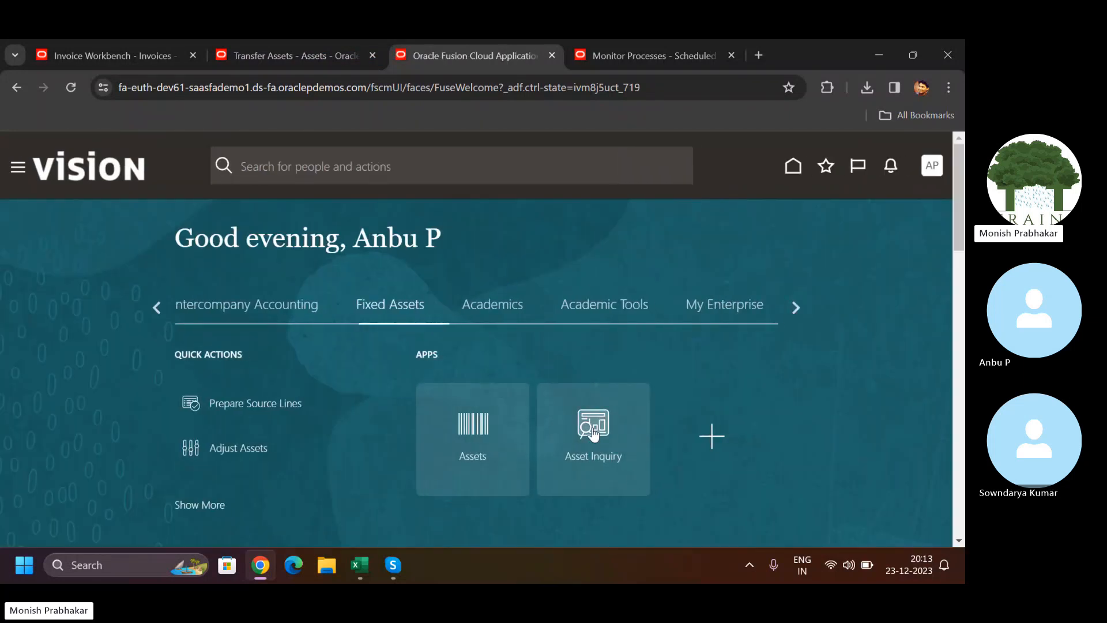
{"action": "left_click", "coordinate": [594, 433]}
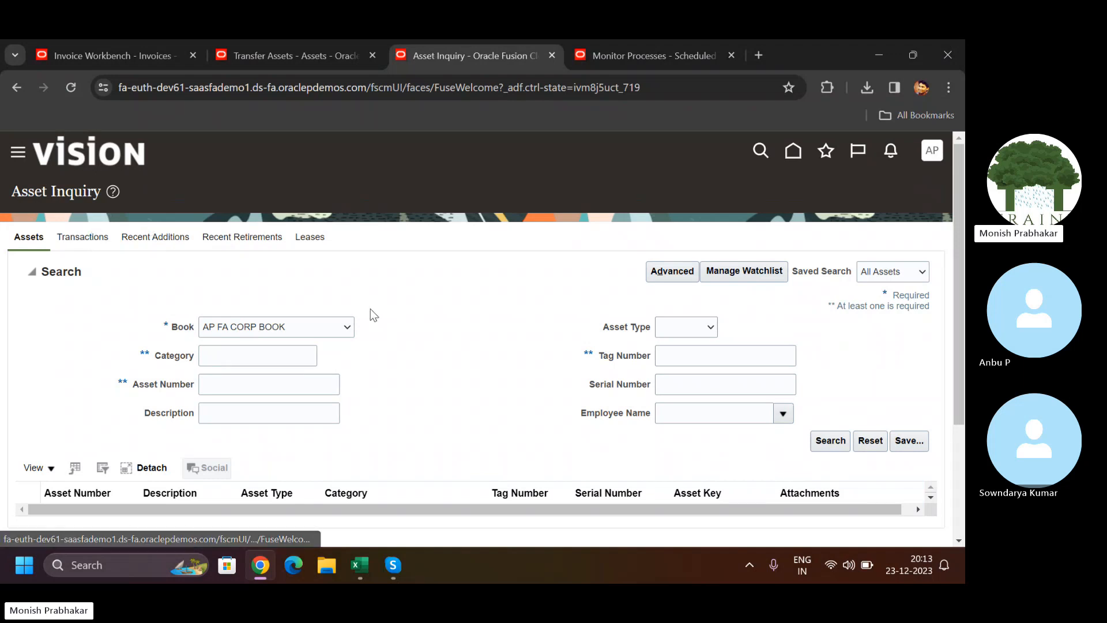
Search AP FA CORP BOOK transactions and review 373520, 373516 and 373518
{"action": "left_click", "coordinate": [829, 430]}
{"action": "scroll", "coordinate": [634, 335], "scroll_direction": "down", "scroll_amount": 2}
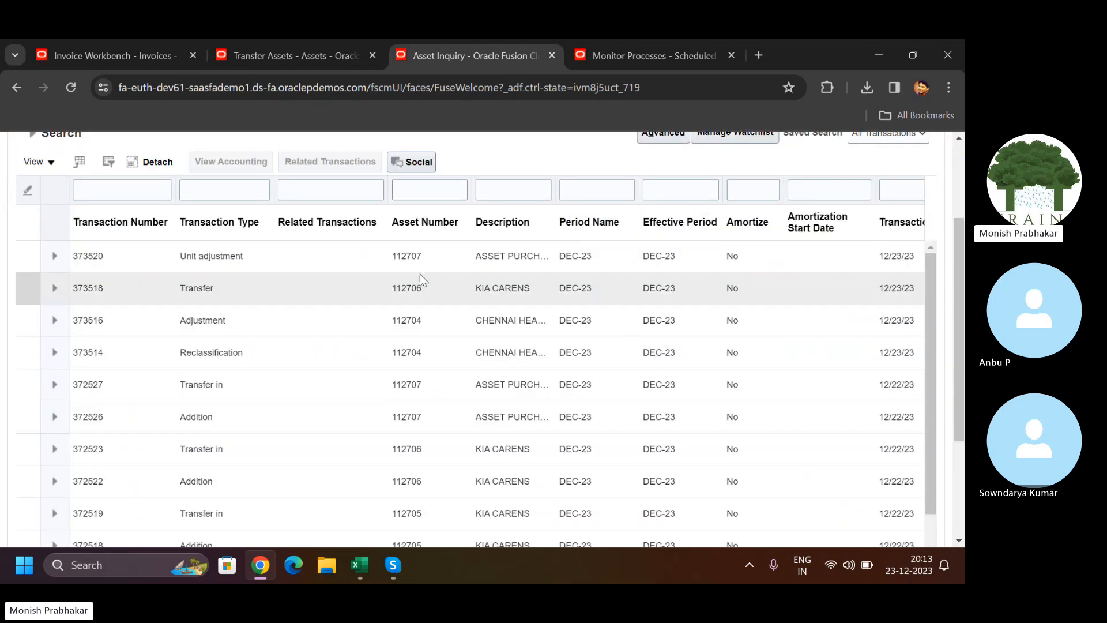
{"action": "left_click", "coordinate": [392, 264]}
{"action": "left_click", "coordinate": [300, 297]}
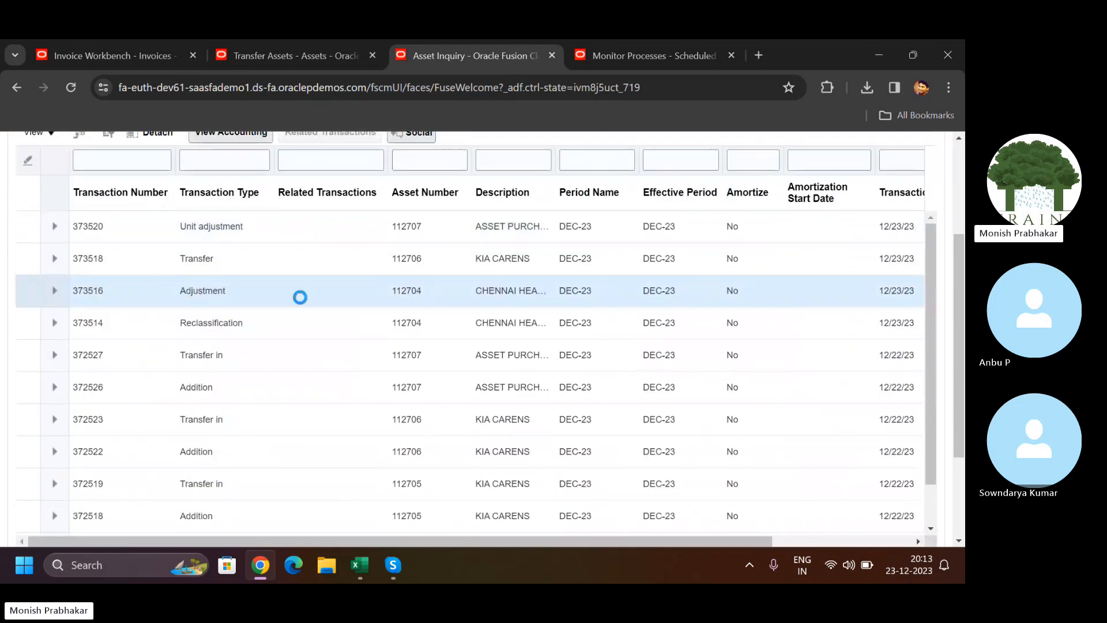
{"action": "left_click", "coordinate": [241, 261]}
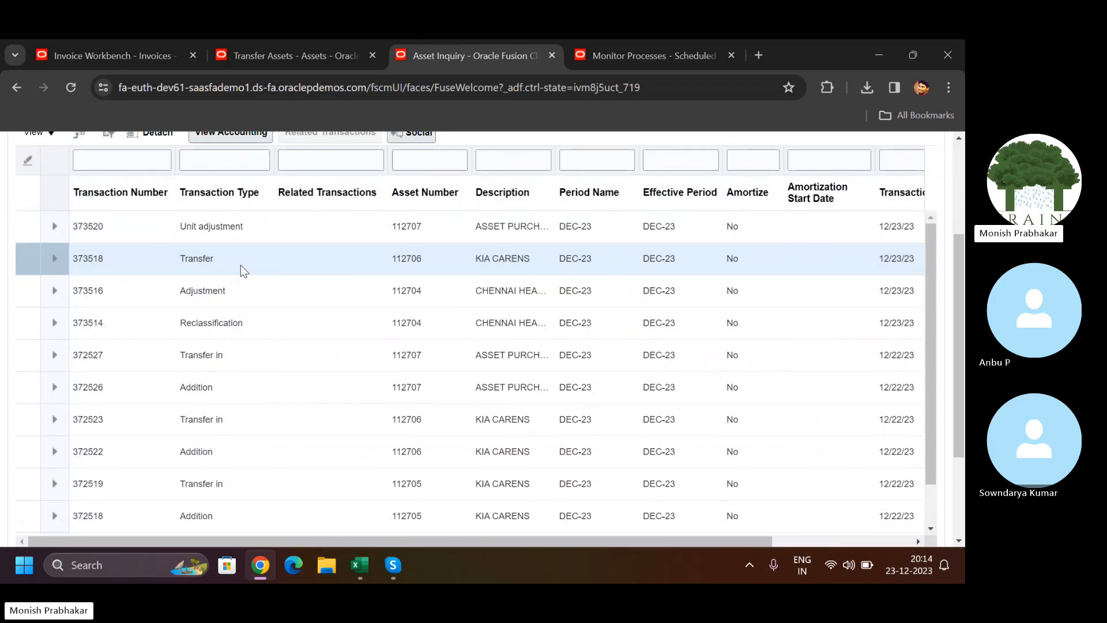
{"action": "left_click", "coordinate": [359, 565]}
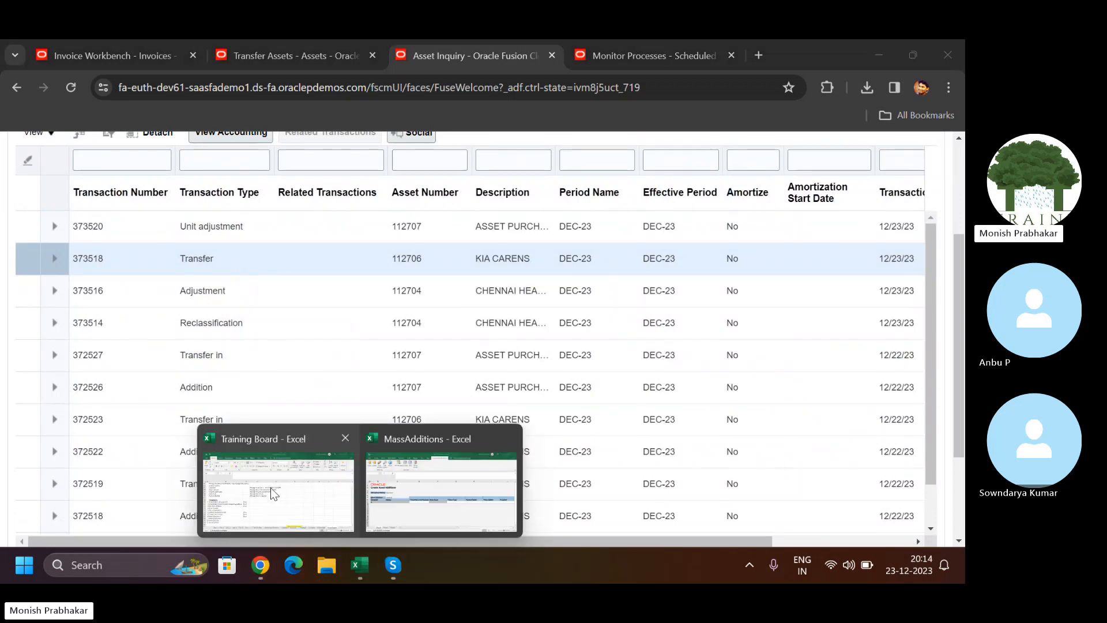
Expand the Asset Transfer checklist item to read 'using Adjust Units / Transfer'
{"action": "left_click", "coordinate": [271, 486]}
{"action": "key", "text": "Down"}
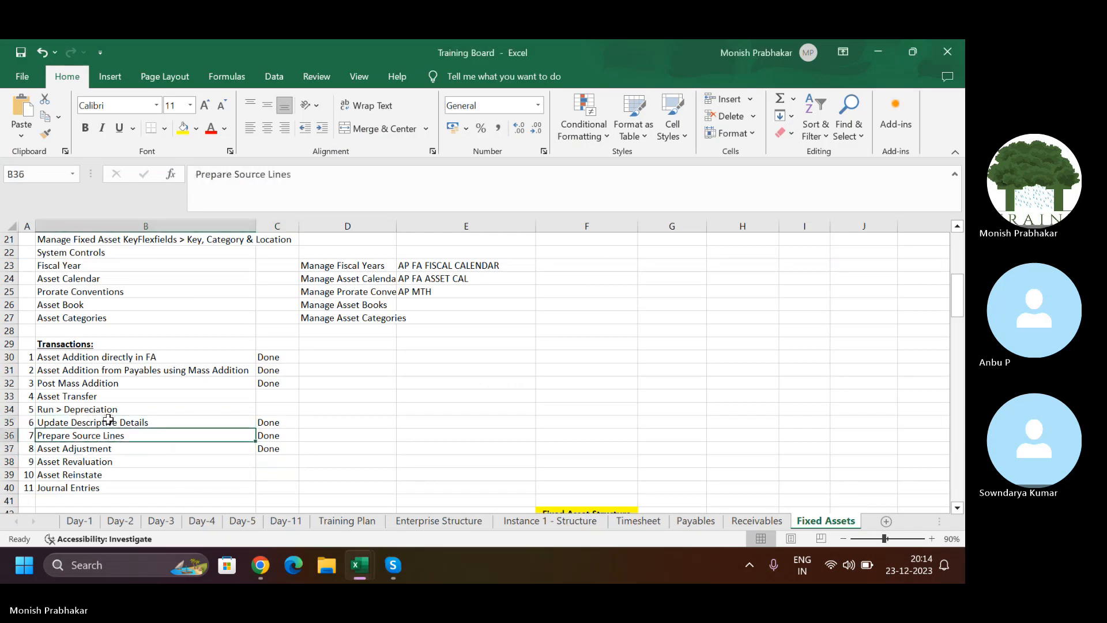
{"action": "key", "text": "Up"}
{"action": "key", "text": "Up"}
{"action": "key", "text": "Up"}
{"action": "key", "text": "Right"}
{"action": "key", "text": "Left"}
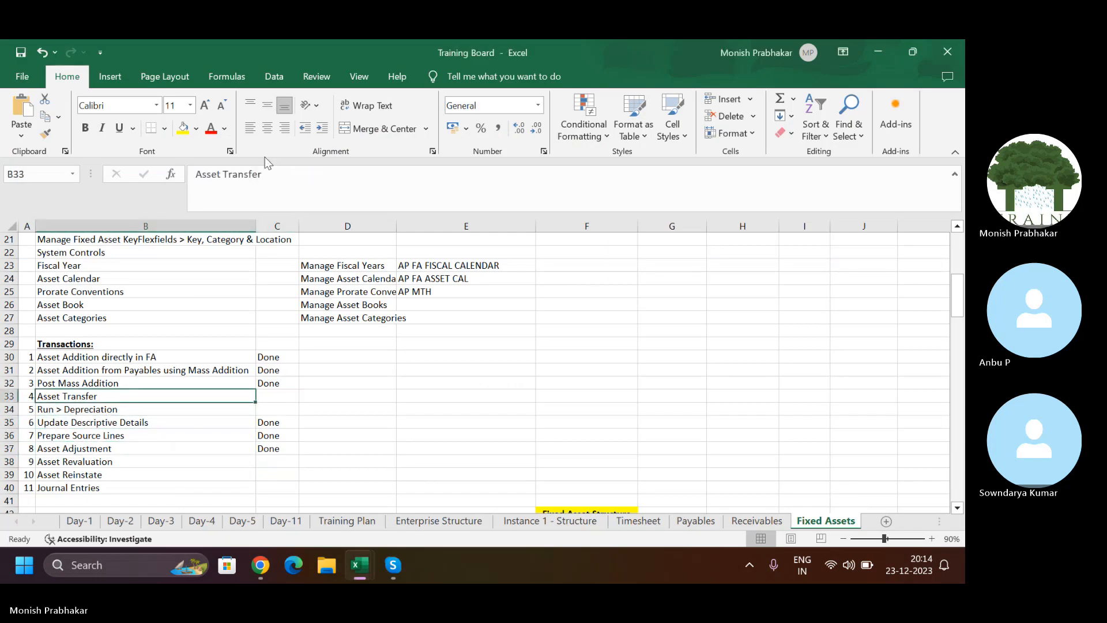
{"action": "left_click", "coordinate": [286, 169]}
{"action": "type", "text": "using"}
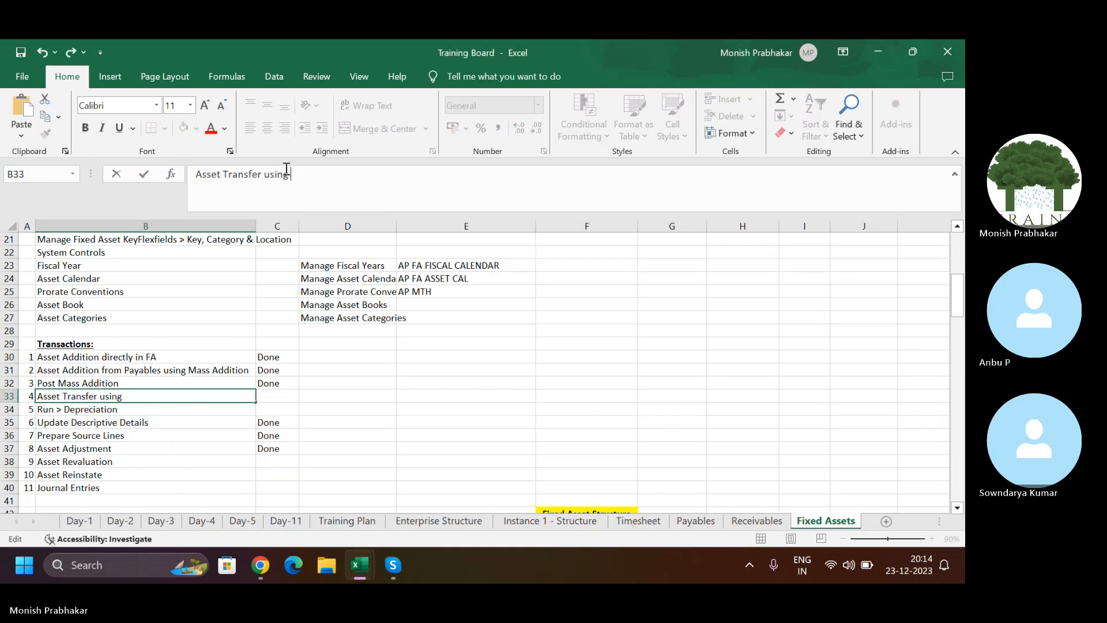
{"action": "key", "text": "Caps_Lock"}
{"action": "type", "text": "A"}
{"action": "key", "text": "Caps_Lock"}
{"action": "type", "text": "djust "}
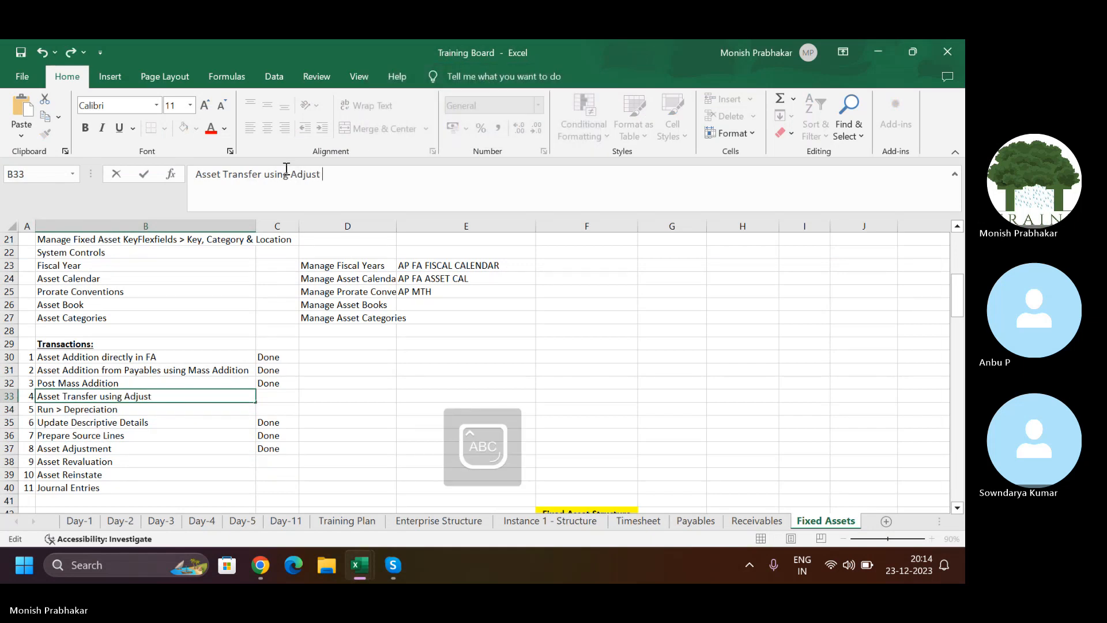
{"action": "type", "text": "Units /"}
{"action": "key", "text": "Caps_Lock"}
Mark checklist items 4 and 5 as Done
{"action": "key", "text": "Caps_Lock"}
{"action": "type", "text": "Tra"}
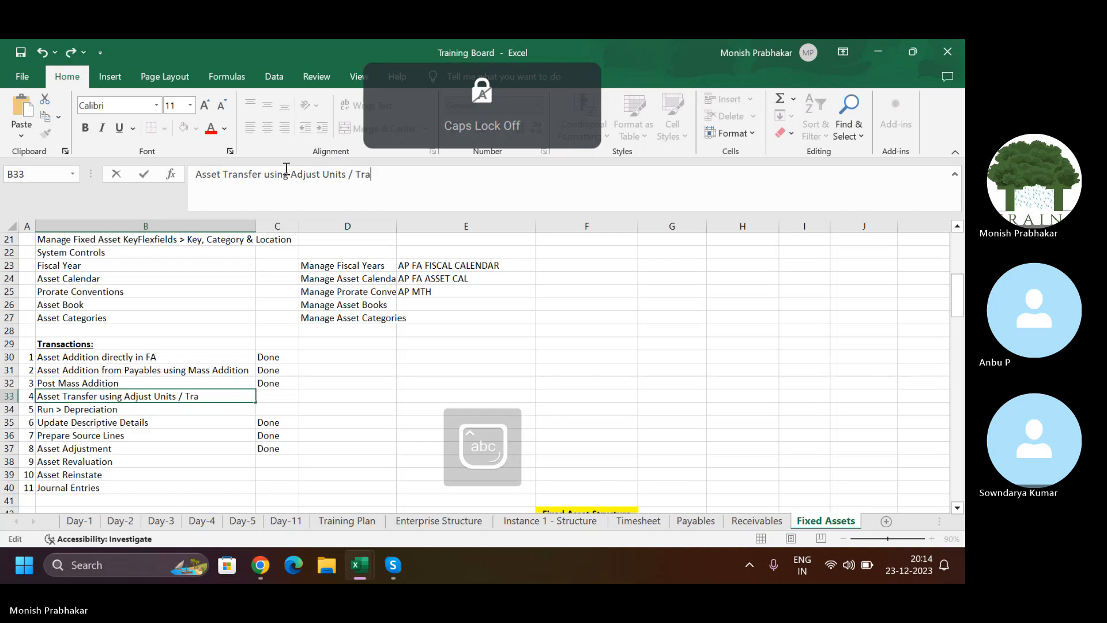
{"action": "type", "text": "nsfer"}
{"action": "key", "text": "Tab"}
{"action": "key", "text": "Caps_Lock"}
{"action": "type", "text": "D"}
{"action": "key", "text": "Caps_Lock"}
{"action": "type", "text": "one"}
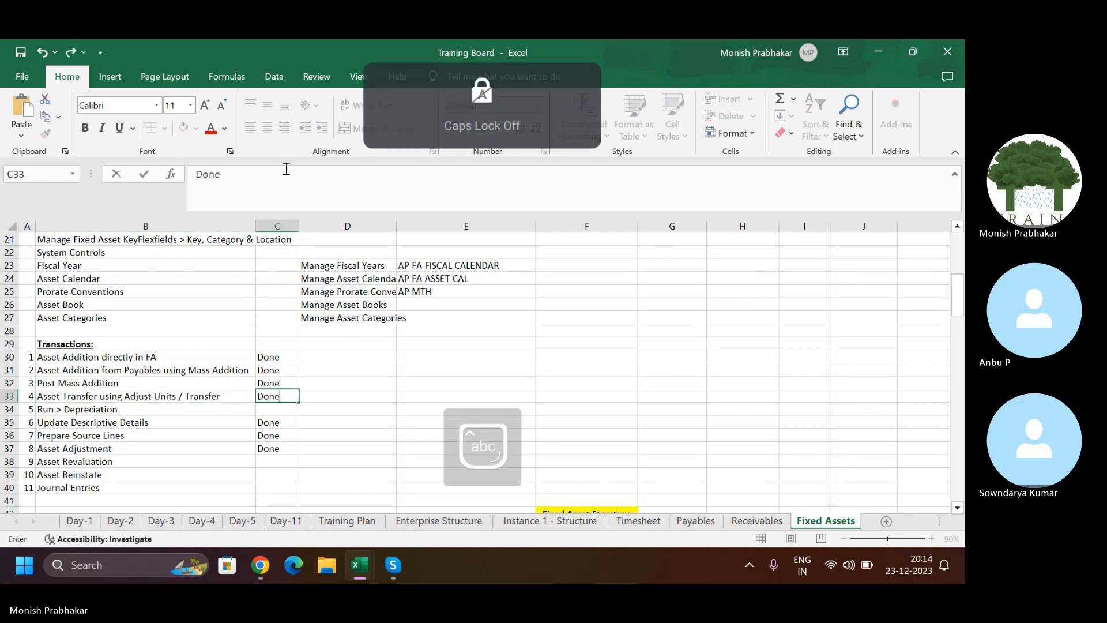
{"action": "key", "text": "Return"}
{"action": "key", "text": "Tab"}
{"action": "key", "text": "Caps_Lock"}
{"action": "type", "text": "Done"}
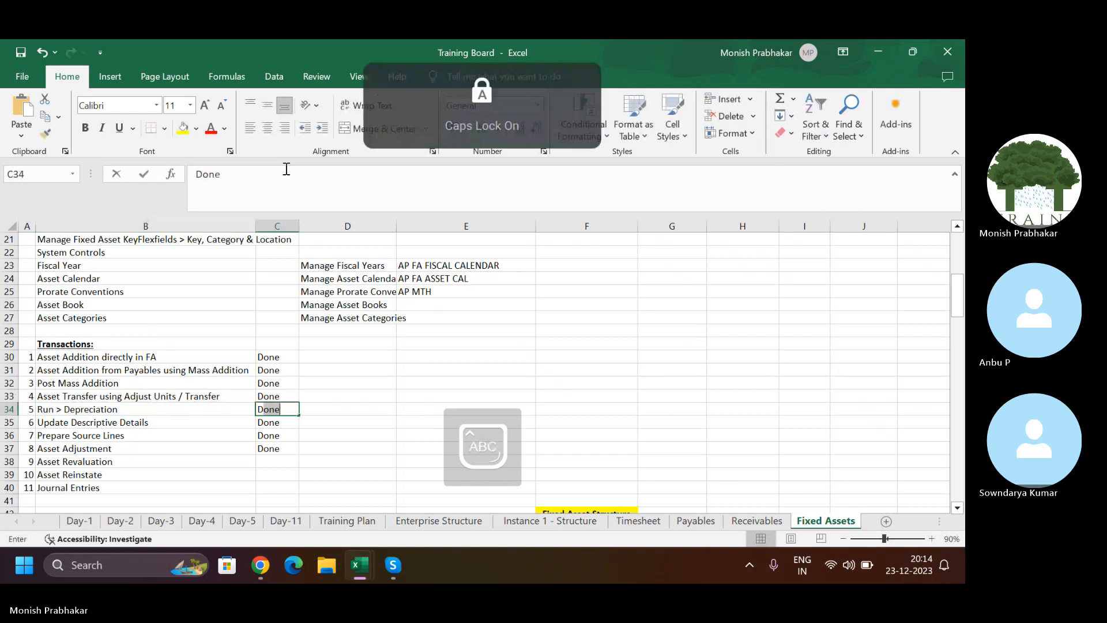
{"action": "key", "text": "Return"}
{"action": "key", "text": "Up"}
Rename item 5 to 'Run > Depreciation & Close the Period' and centre the Done statuses
{"action": "key", "text": "shift+space"}
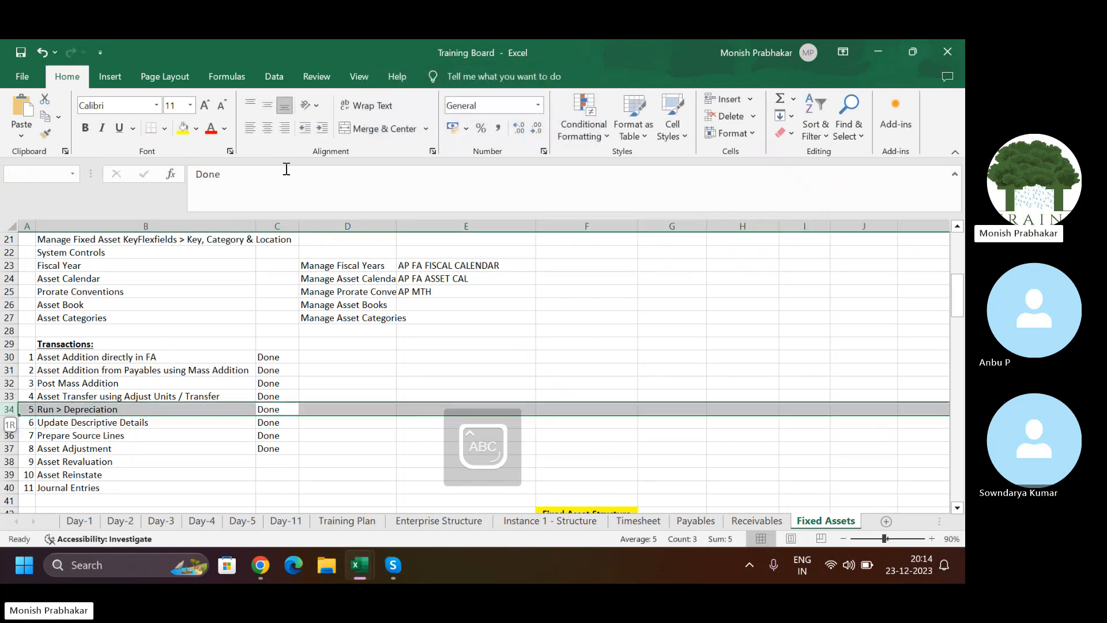
{"action": "key", "text": "Right"}
{"action": "key", "text": "Left"}
{"action": "key", "text": "Left"}
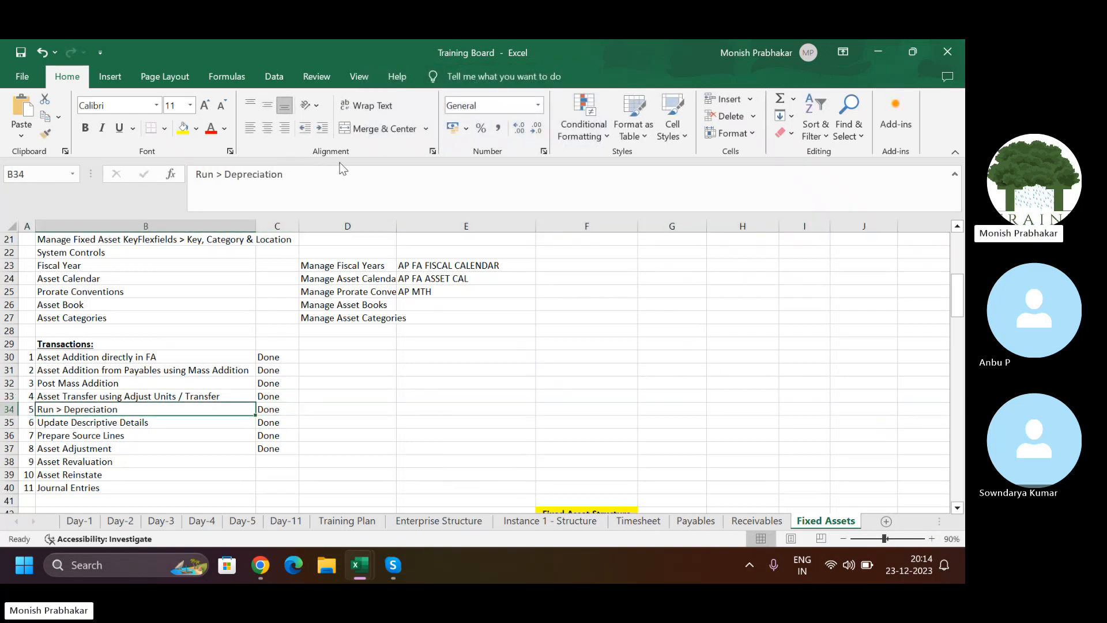
{"action": "left_click", "coordinate": [299, 175]}
{"action": "type", "text": "&"}
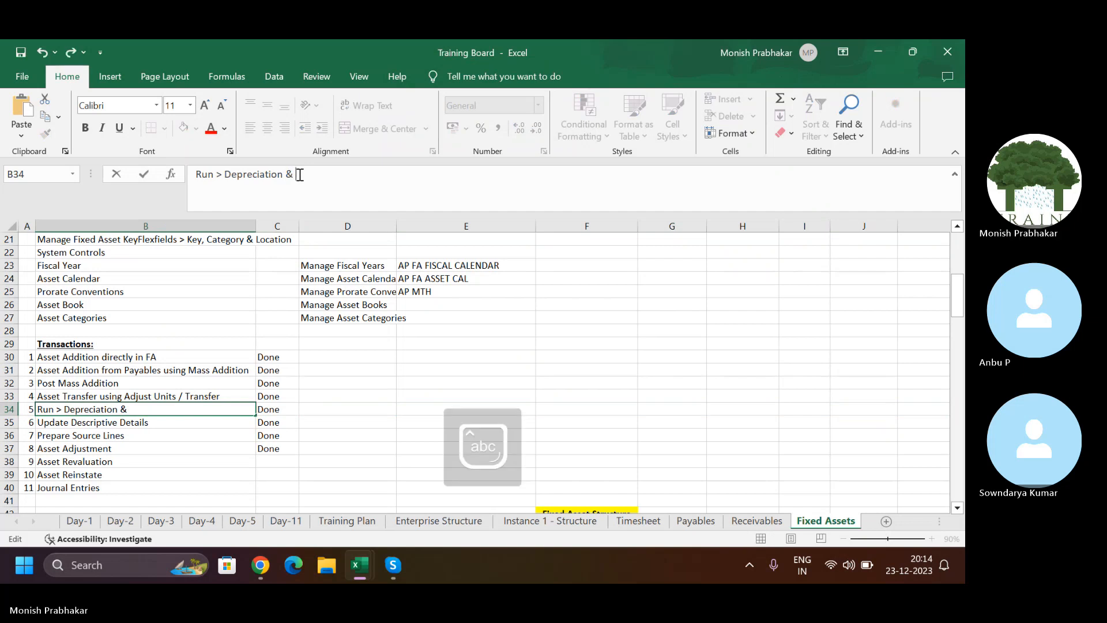
{"action": "key", "text": "Caps_Lock"}
{"action": "type", "text": "Close the Period"}
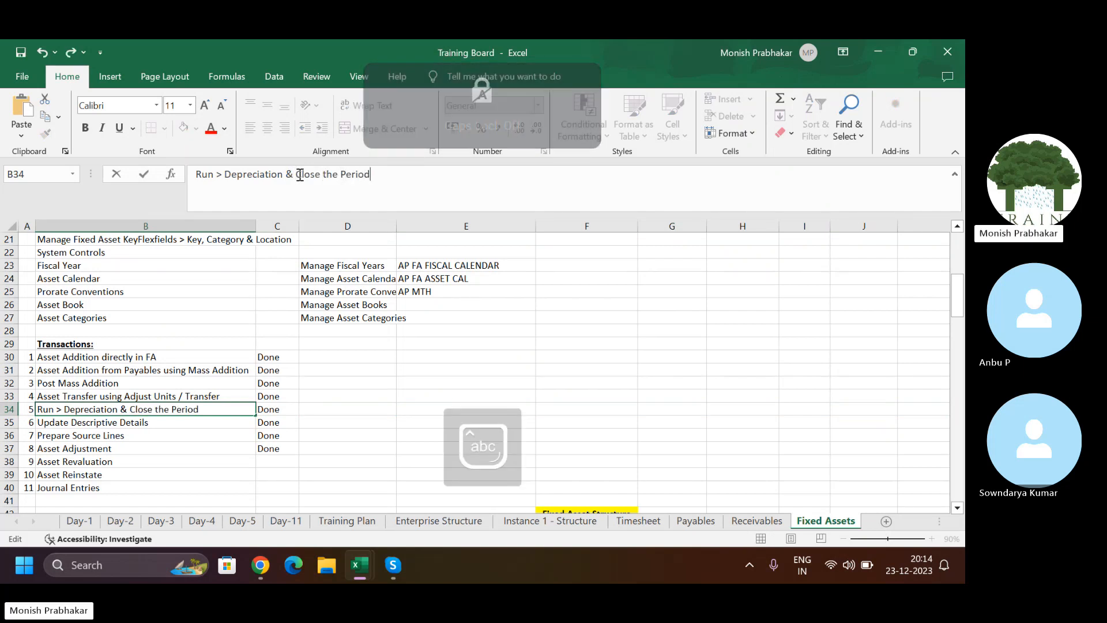
{"action": "key", "text": "Return"}
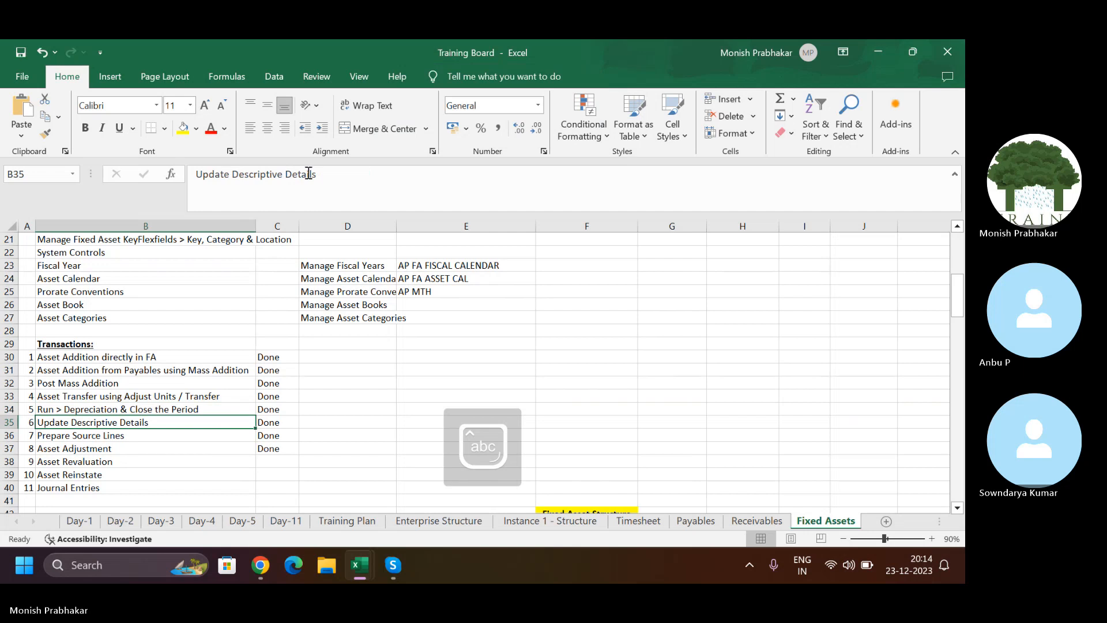
{"action": "left_click_drag", "start_coordinate": [268, 357], "coordinate": [285, 444]}
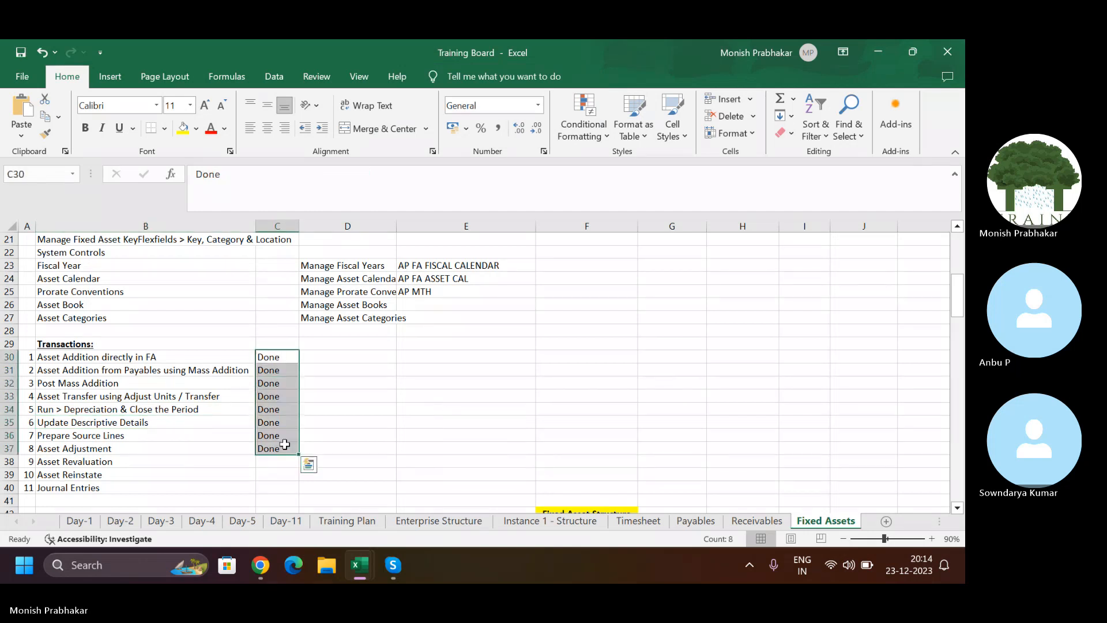
{"action": "left_click", "coordinate": [267, 127]}
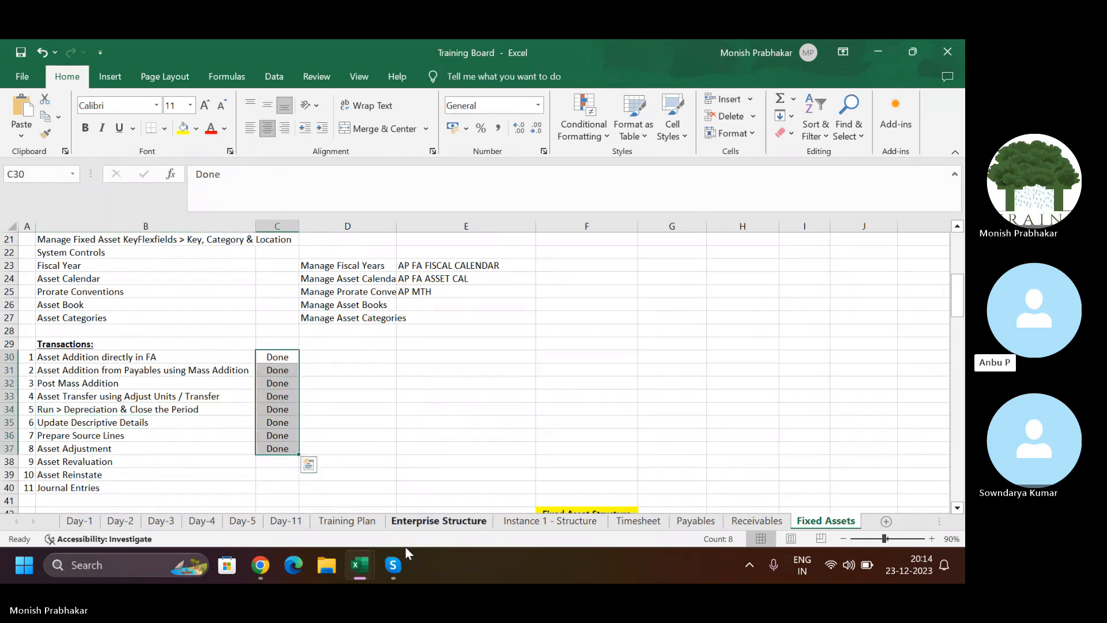
Back in the browser, close Transfer Assets and return to the Assets overview
{"action": "left_click", "coordinate": [260, 564]}
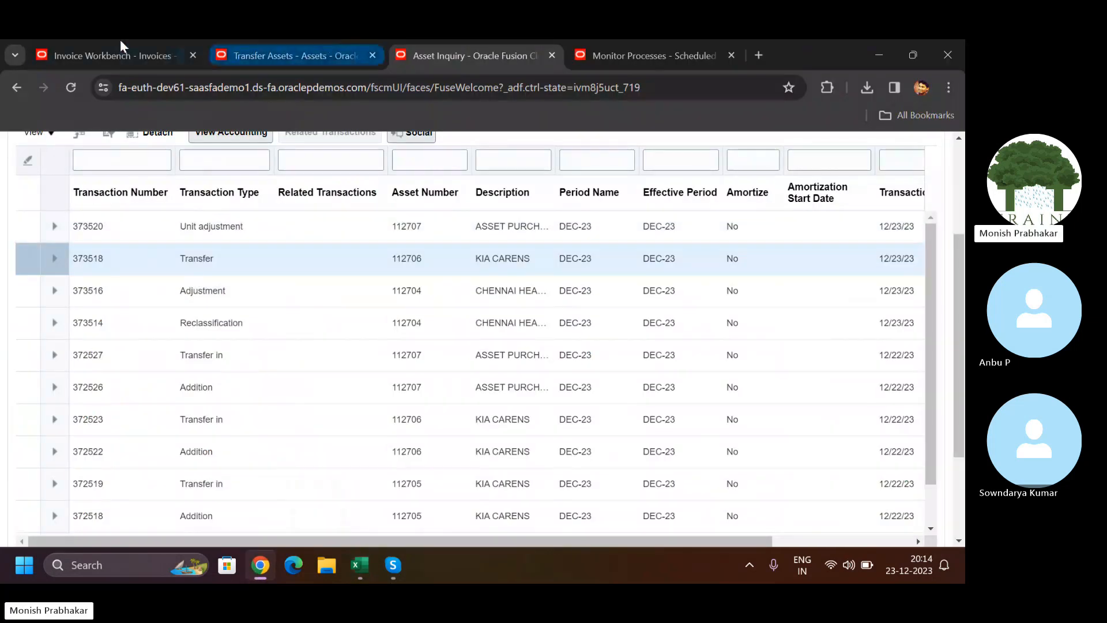
{"action": "left_click", "coordinate": [145, 51]}
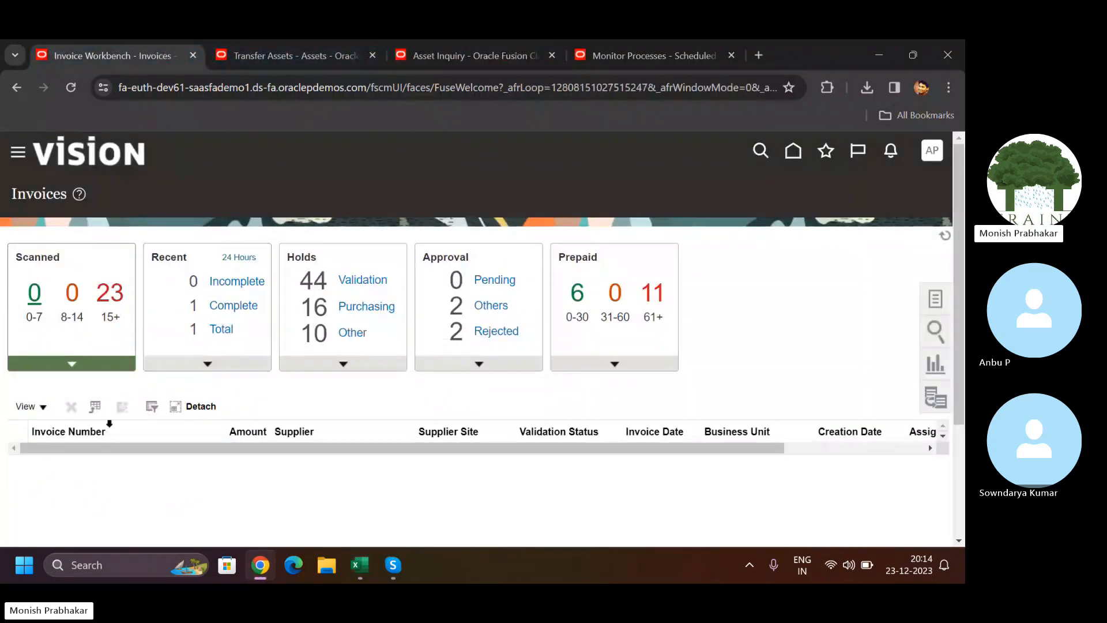
{"action": "left_click", "coordinate": [291, 53]}
{"action": "left_click", "coordinate": [917, 192]}
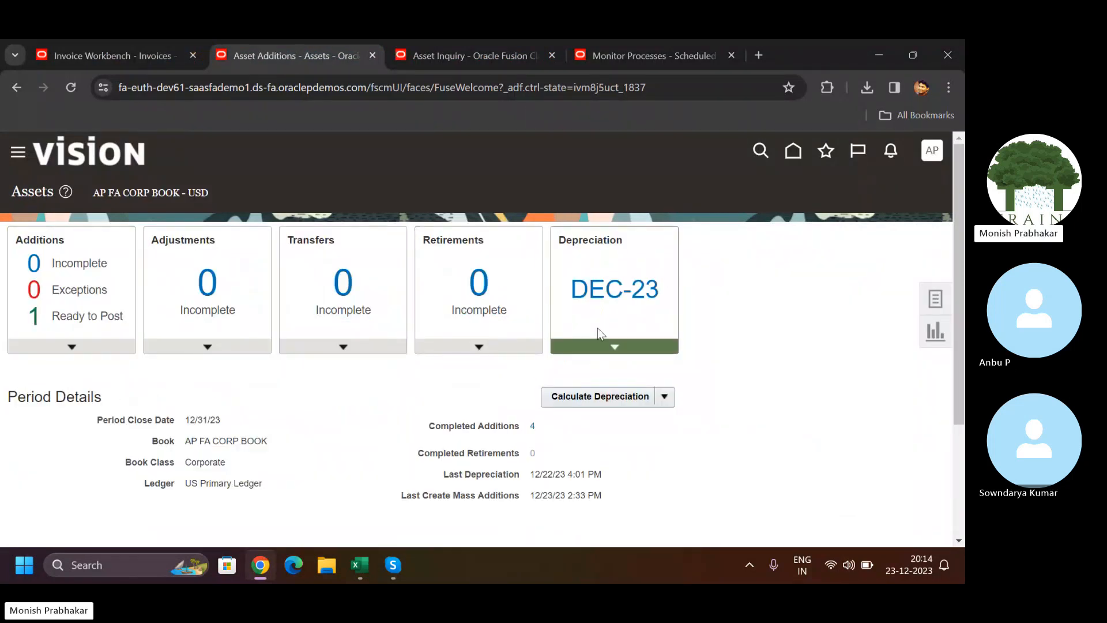
Submit DEC-23 depreciation, dismiss the confirmation, and reveal the Close Period option
{"action": "left_click", "coordinate": [589, 395]}
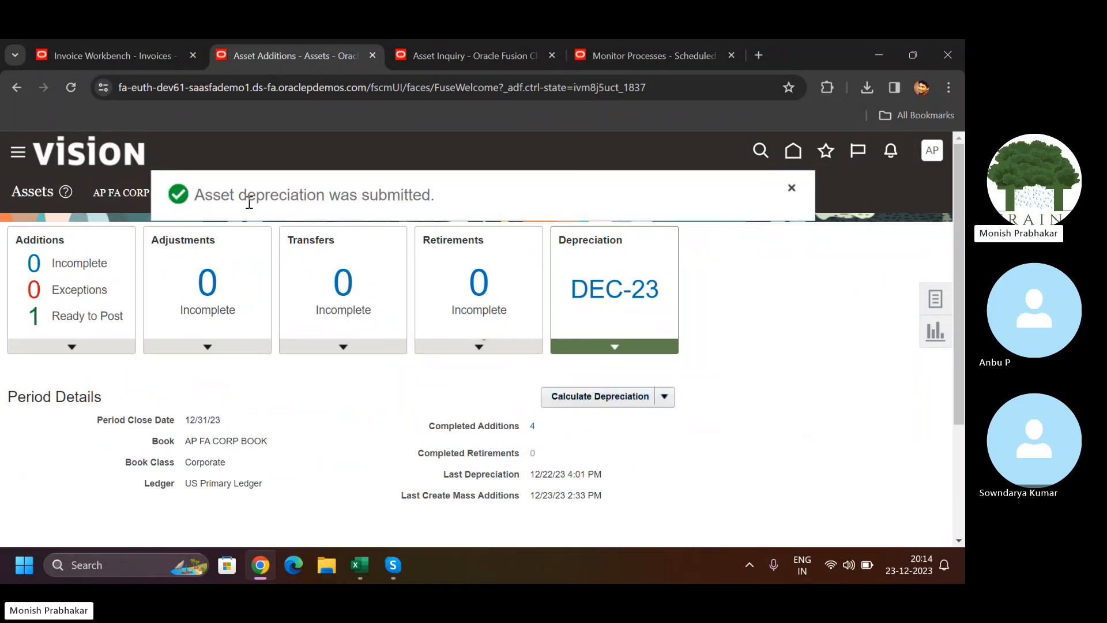
{"action": "left_click", "coordinate": [792, 191]}
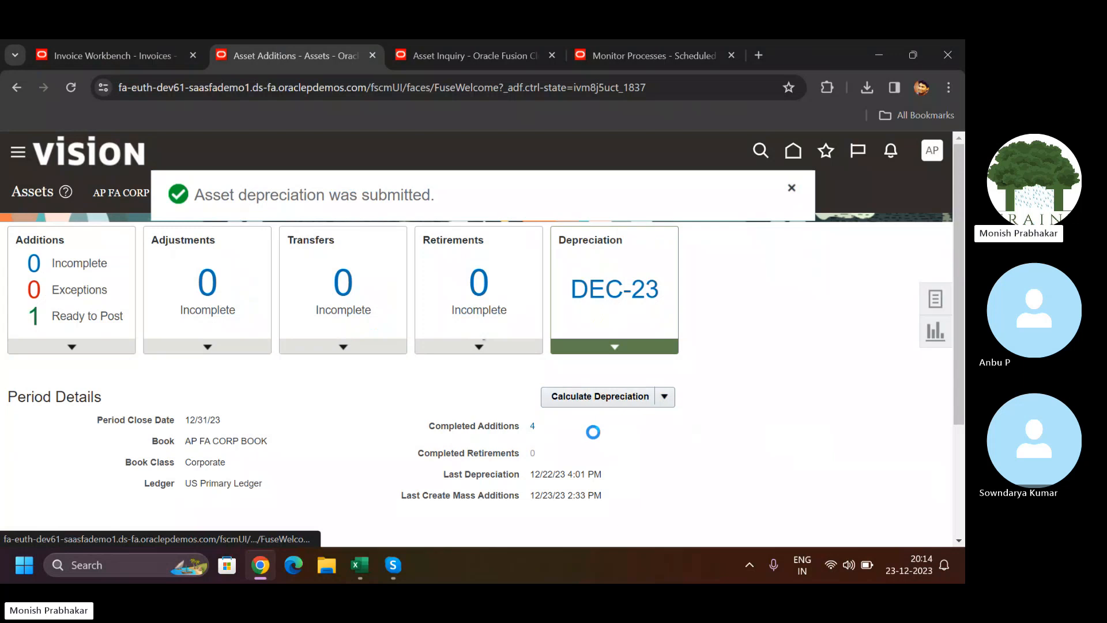
{"action": "left_click", "coordinate": [664, 396]}
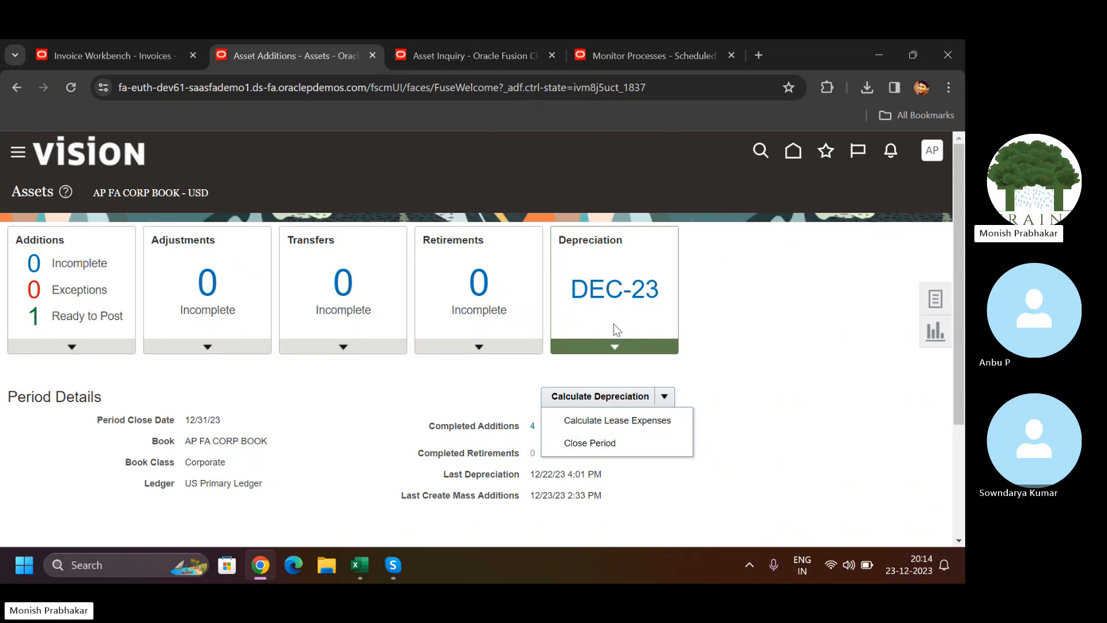
{"action": "left_click", "coordinate": [654, 41]}
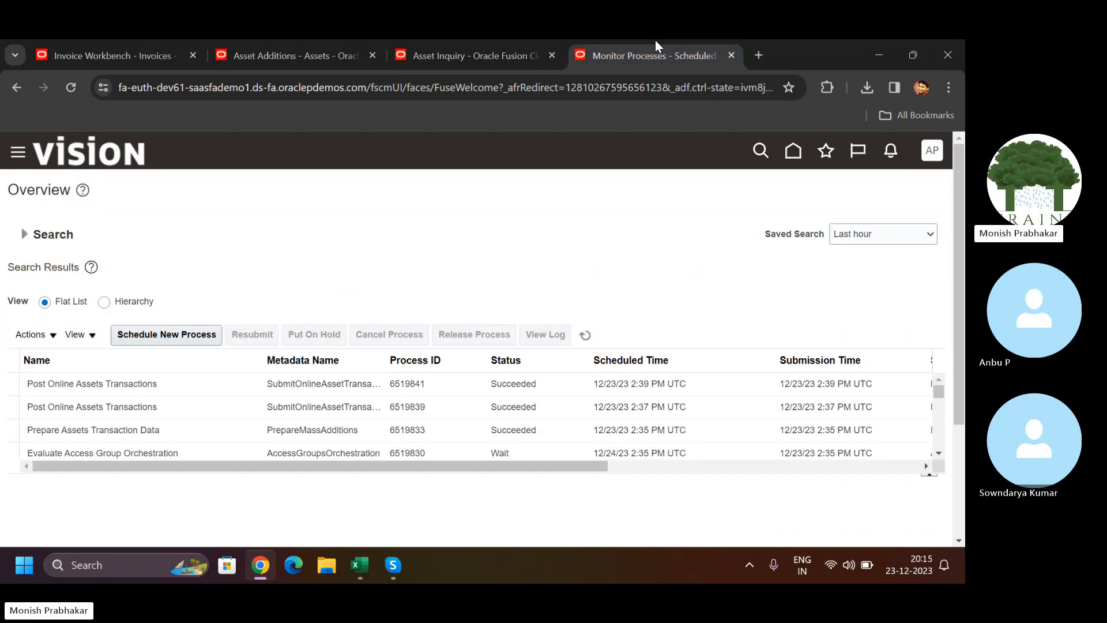
{"action": "left_click", "coordinate": [582, 337]}
{"action": "left_click", "coordinate": [295, 53]}
{"action": "left_click", "coordinate": [561, 396]}
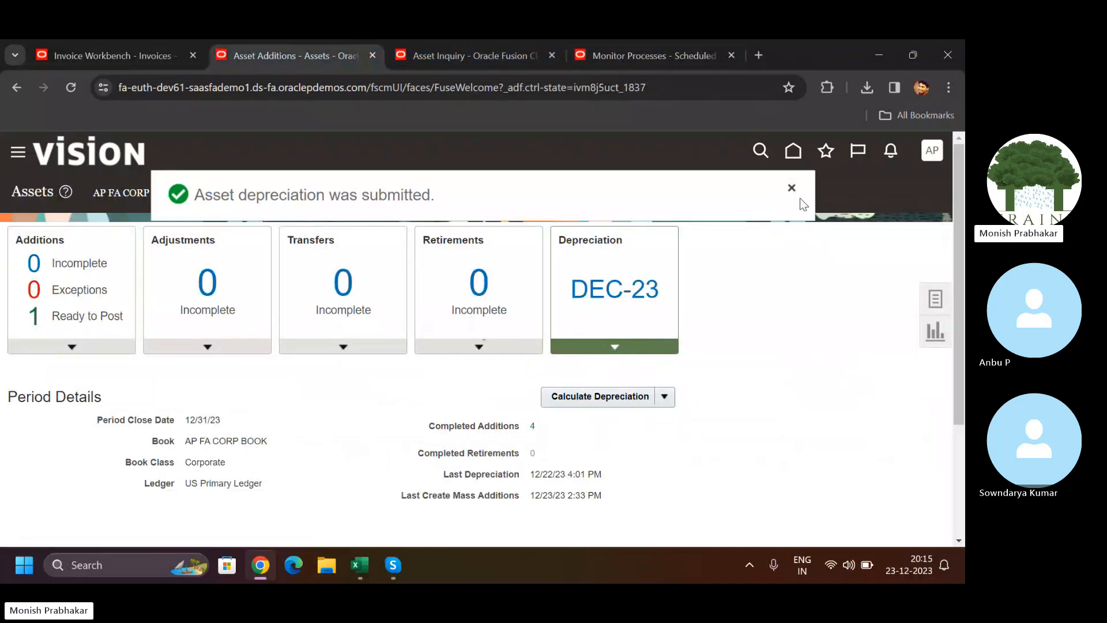
{"action": "left_click", "coordinate": [790, 187]}
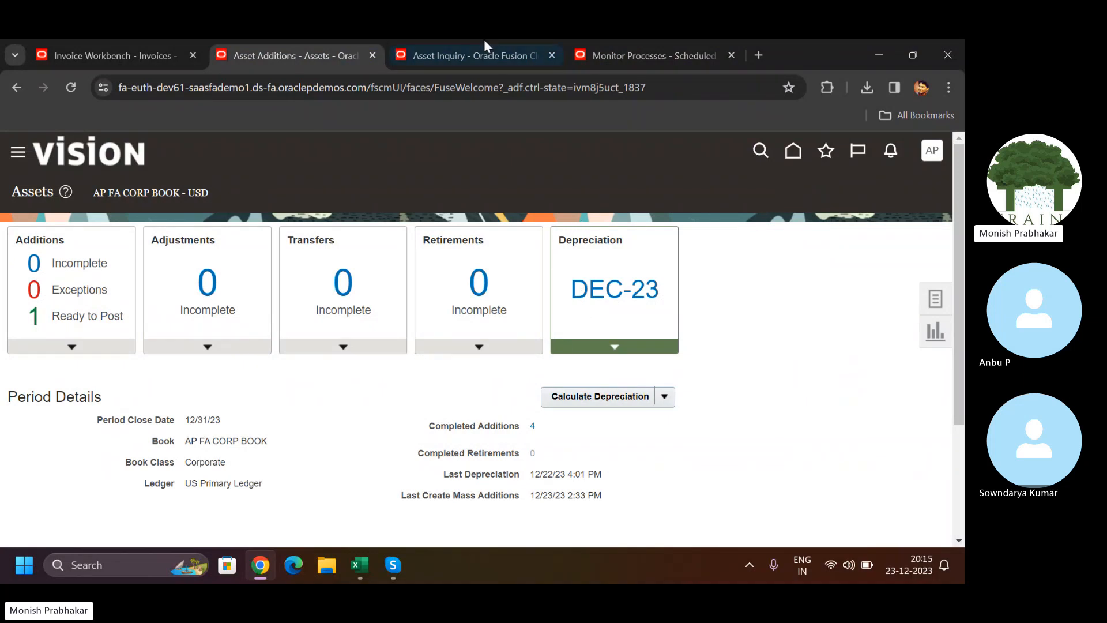
{"action": "left_click", "coordinate": [645, 55]}
{"action": "left_click", "coordinate": [588, 338]}
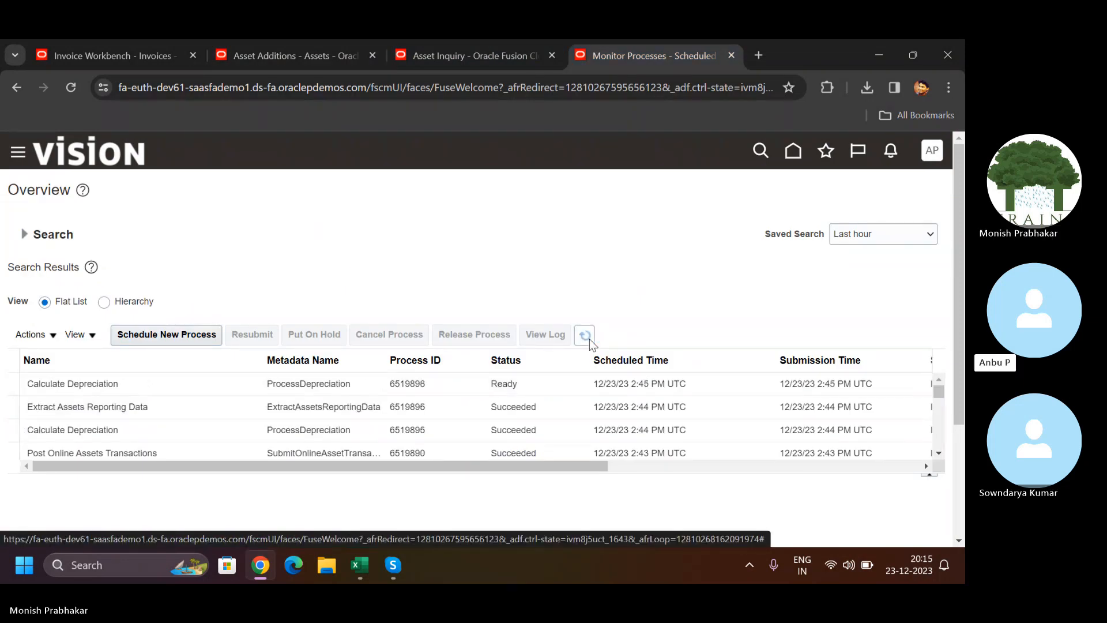
{"action": "left_click", "coordinate": [590, 339]}
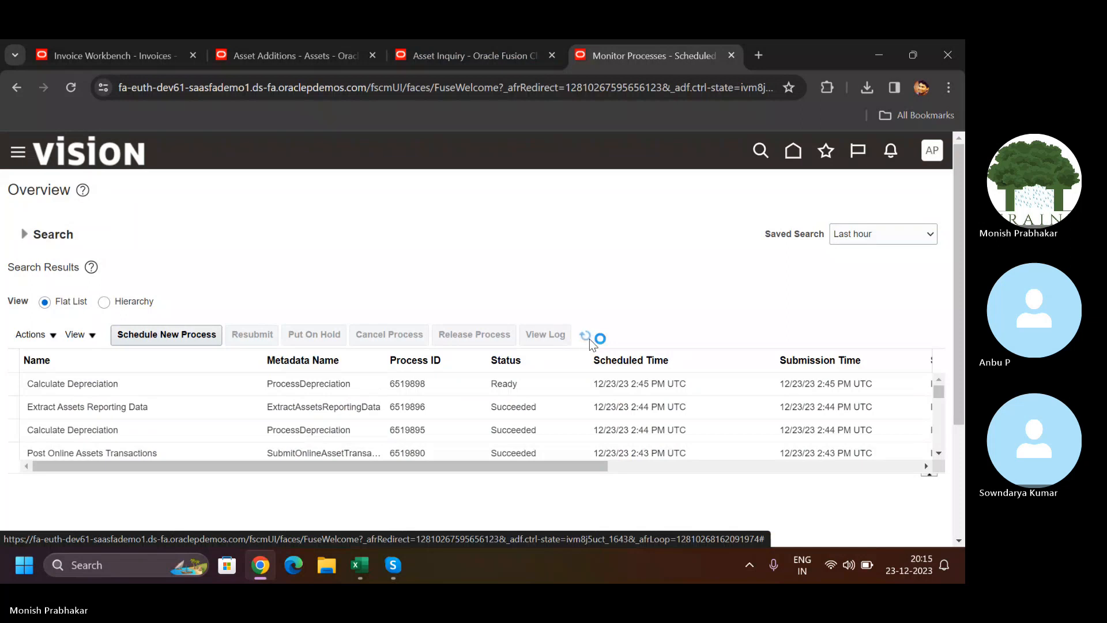
{"action": "left_click", "coordinate": [263, 50]}
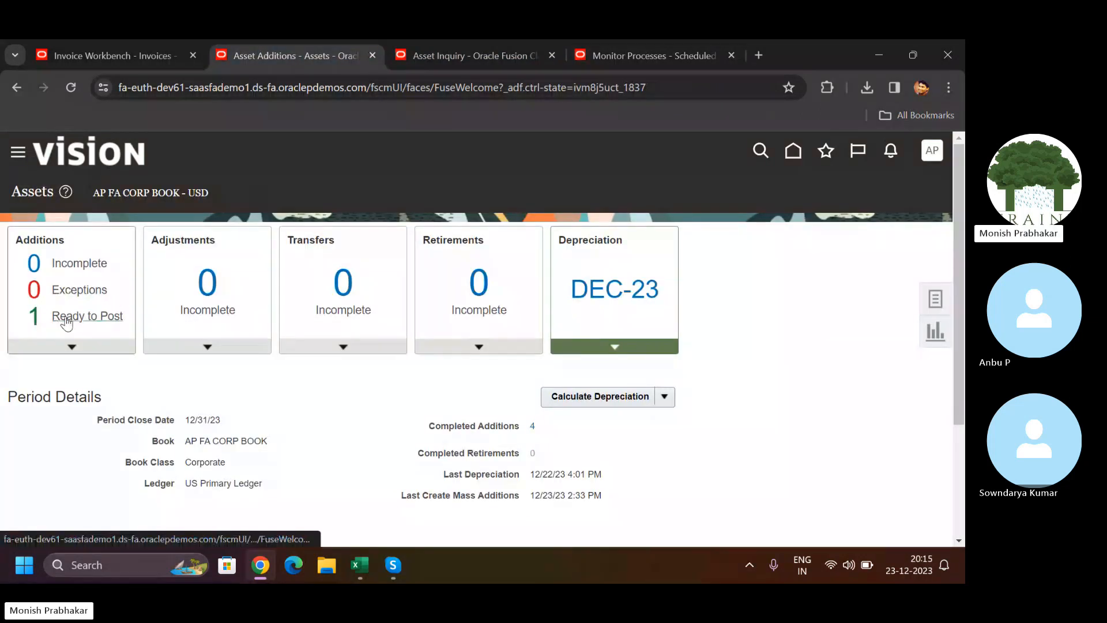
List the addition ready to post and open the asset Tasks panel
{"action": "left_click", "coordinate": [66, 319]}
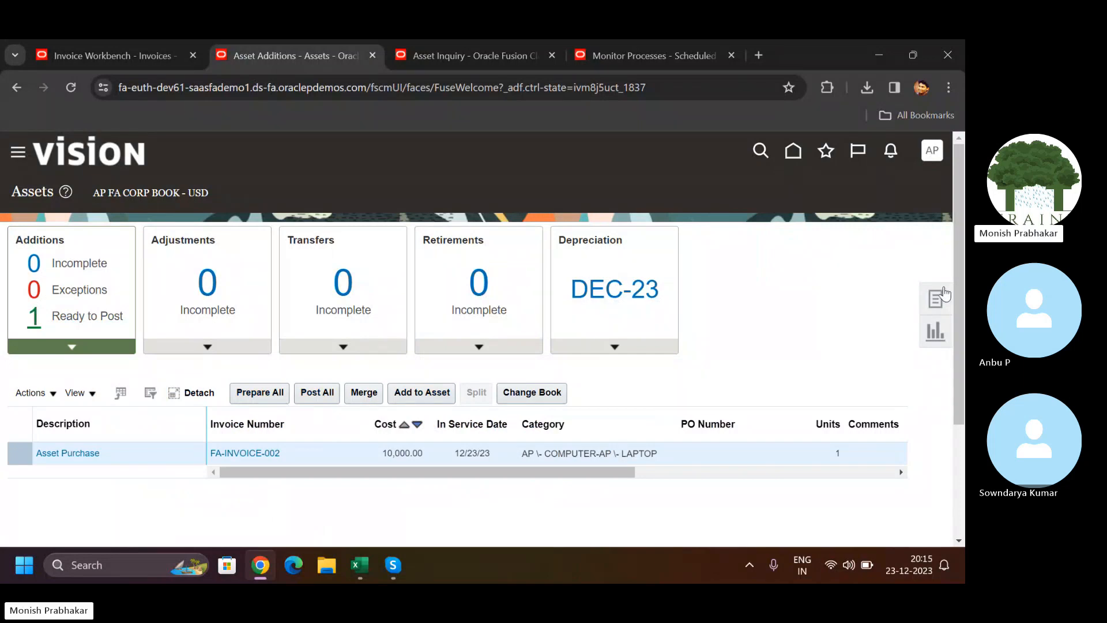
{"action": "left_click", "coordinate": [942, 295]}
{"action": "scroll", "coordinate": [936, 311], "scroll_direction": "down", "scroll_amount": 3}
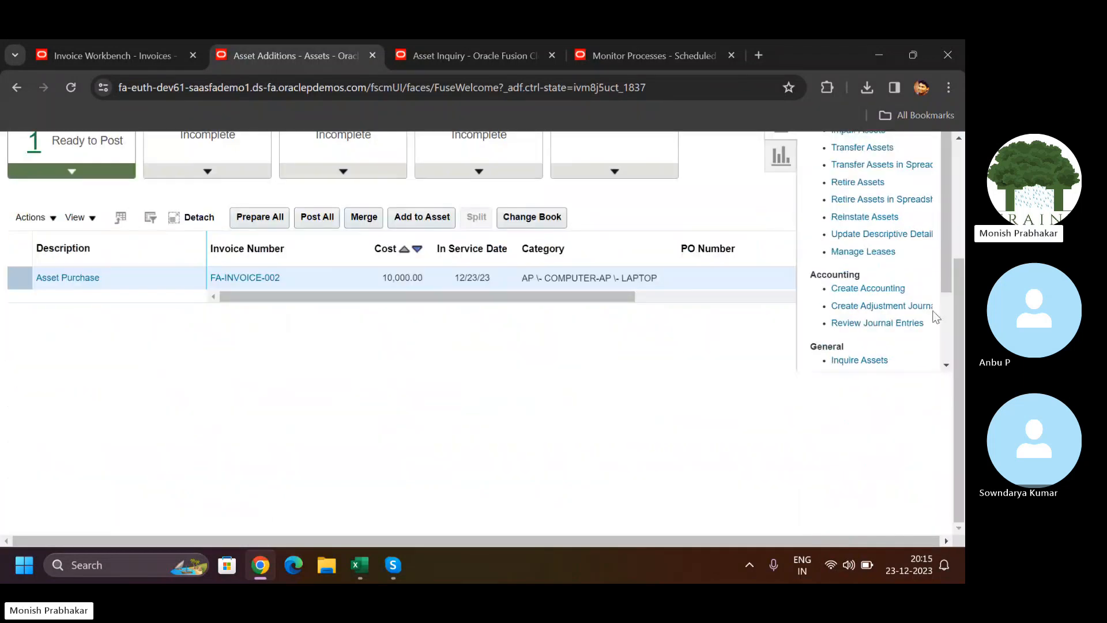
{"action": "scroll", "coordinate": [940, 249], "scroll_direction": "up", "scroll_amount": 2}
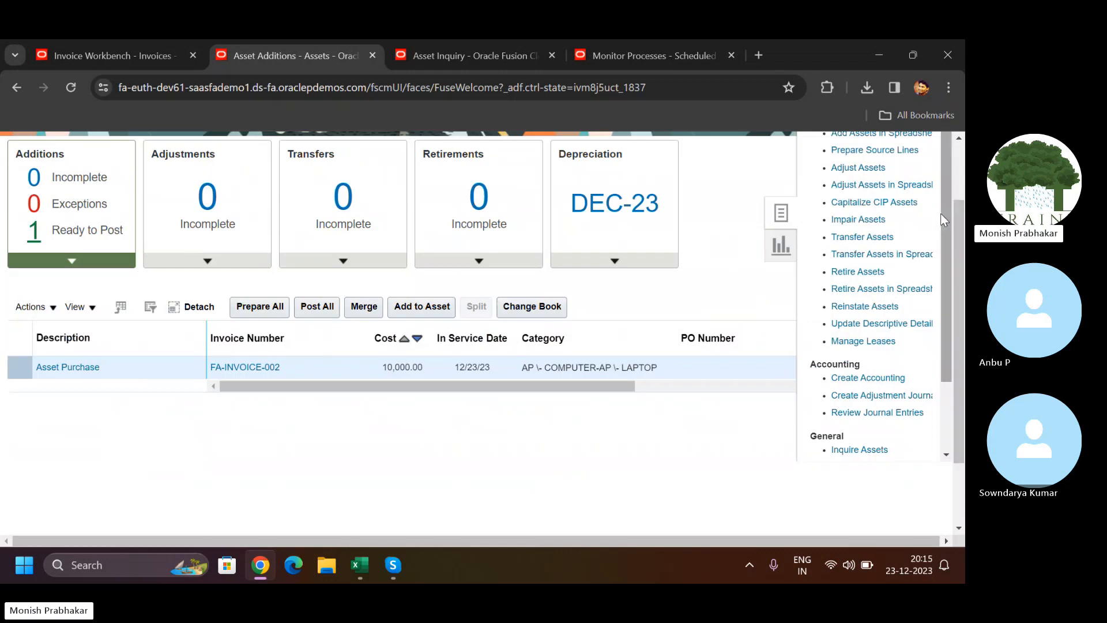
{"action": "scroll", "coordinate": [939, 213], "scroll_direction": "down", "scroll_amount": 3}
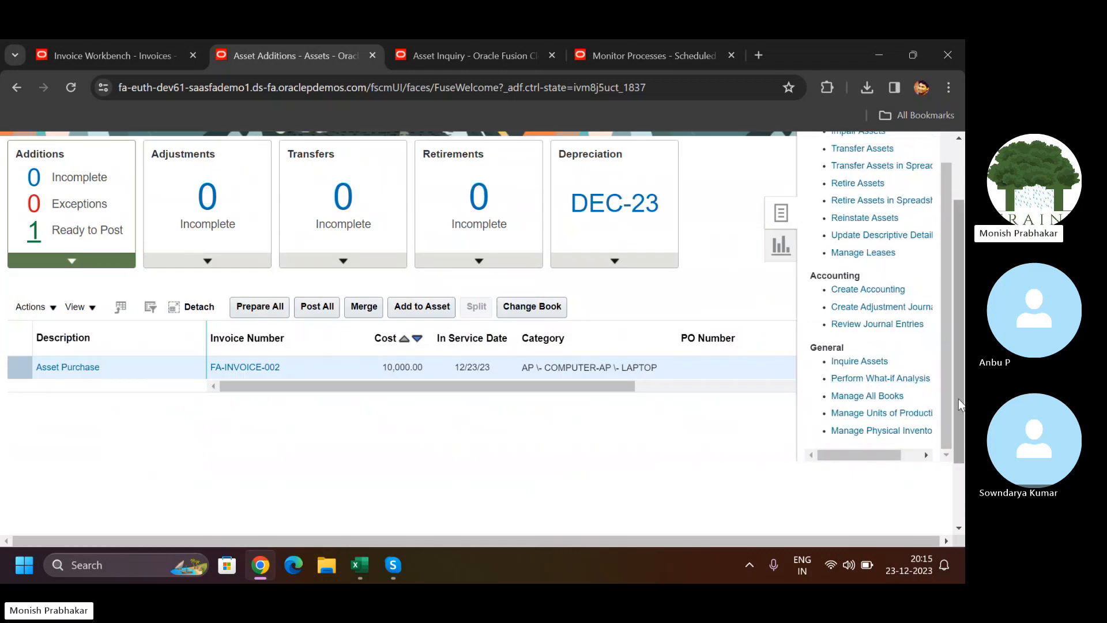
{"action": "left_click_drag", "start_coordinate": [959, 399], "coordinate": [950, 374]}
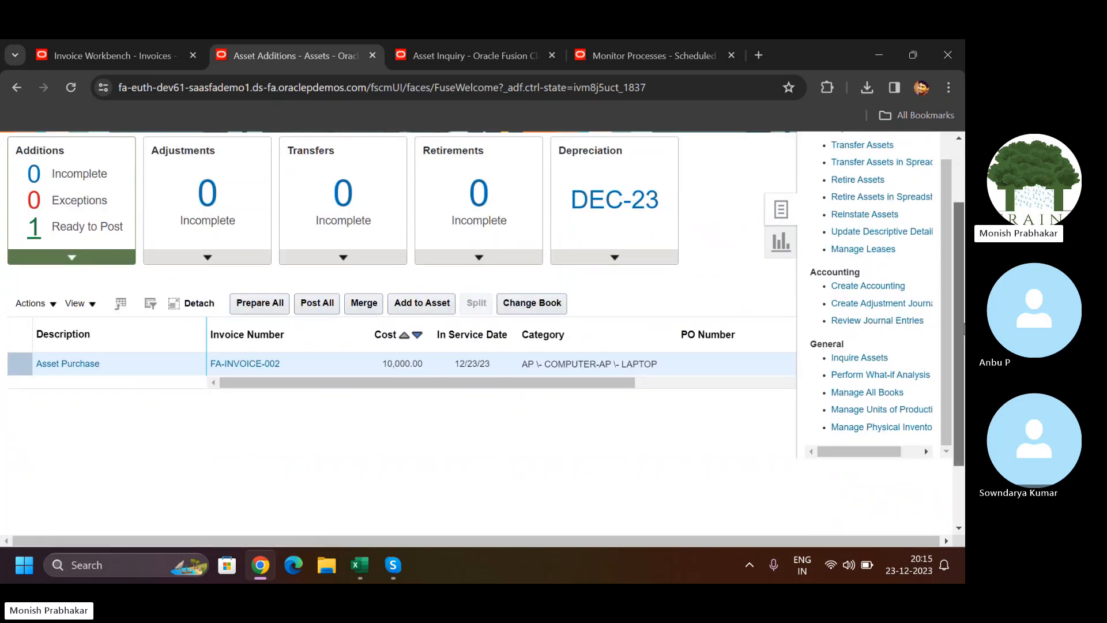
{"action": "scroll", "coordinate": [688, 157], "scroll_direction": "up", "scroll_amount": 2}
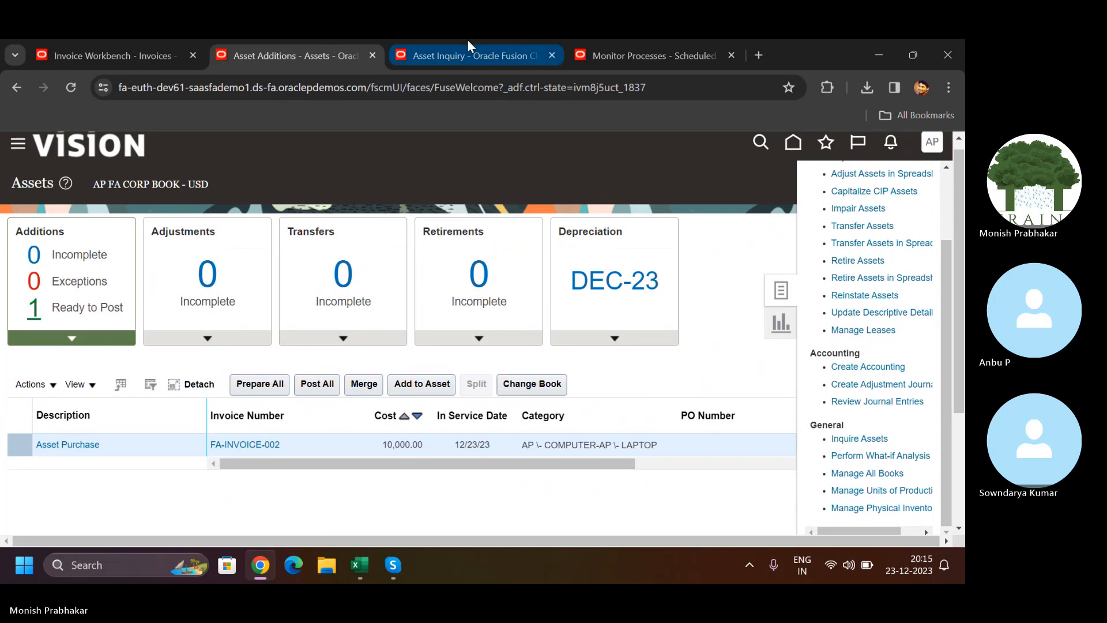
Check the Asset Inquiry transactions, then return to the Assets overview task list
{"action": "left_click", "coordinate": [468, 55]}
{"action": "scroll", "coordinate": [482, 338], "scroll_direction": "up", "scroll_amount": 2}
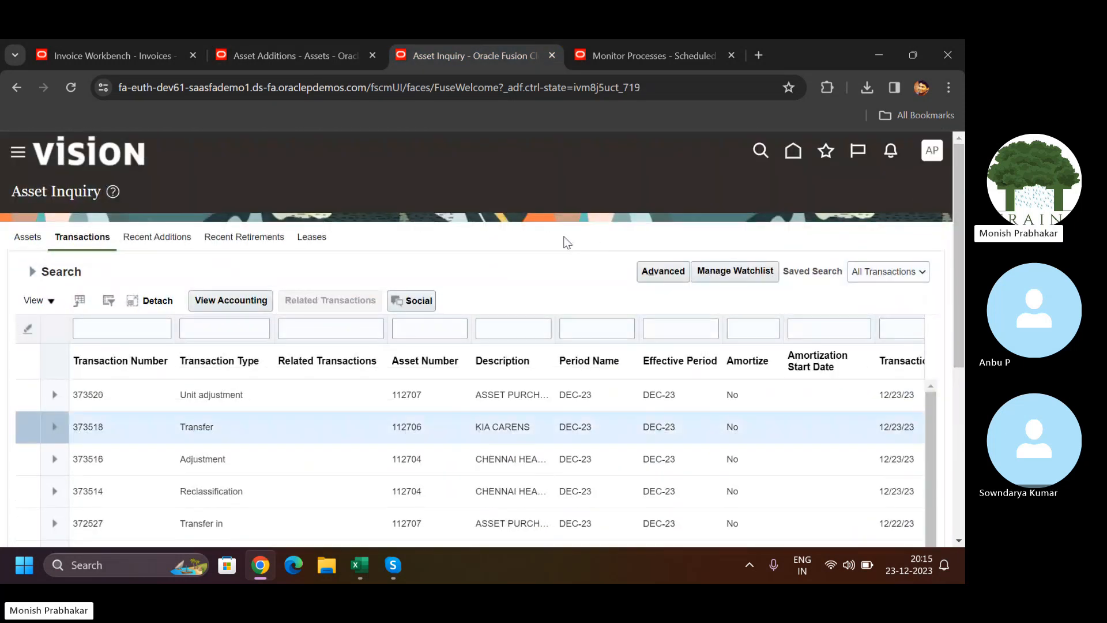
{"action": "left_click", "coordinate": [341, 41]}
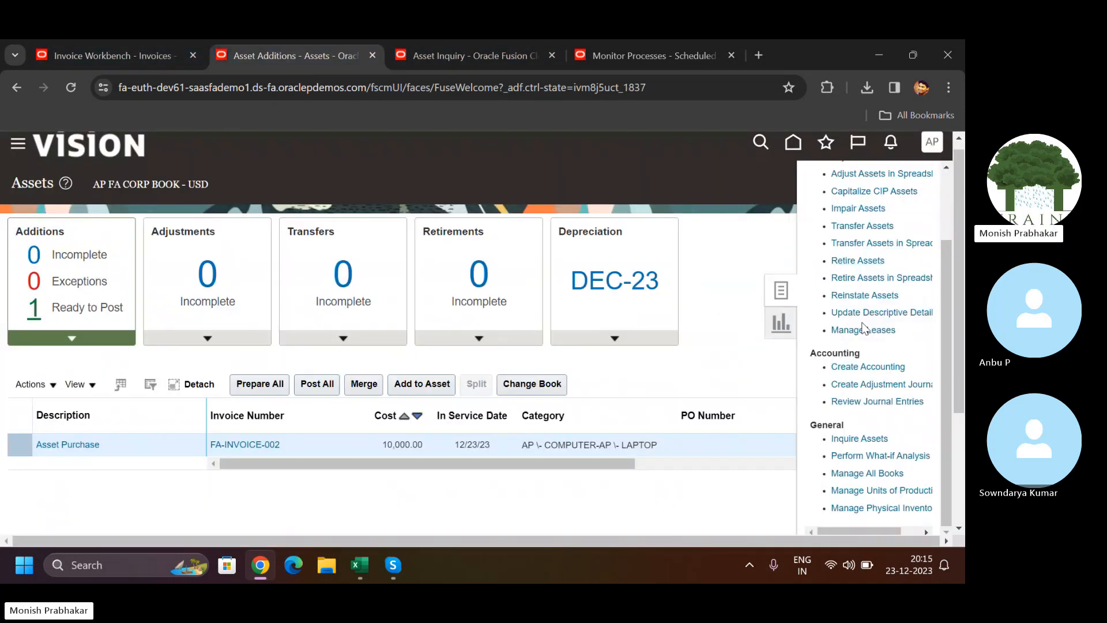
{"action": "scroll", "coordinate": [960, 407], "scroll_direction": "down", "scroll_amount": 3}
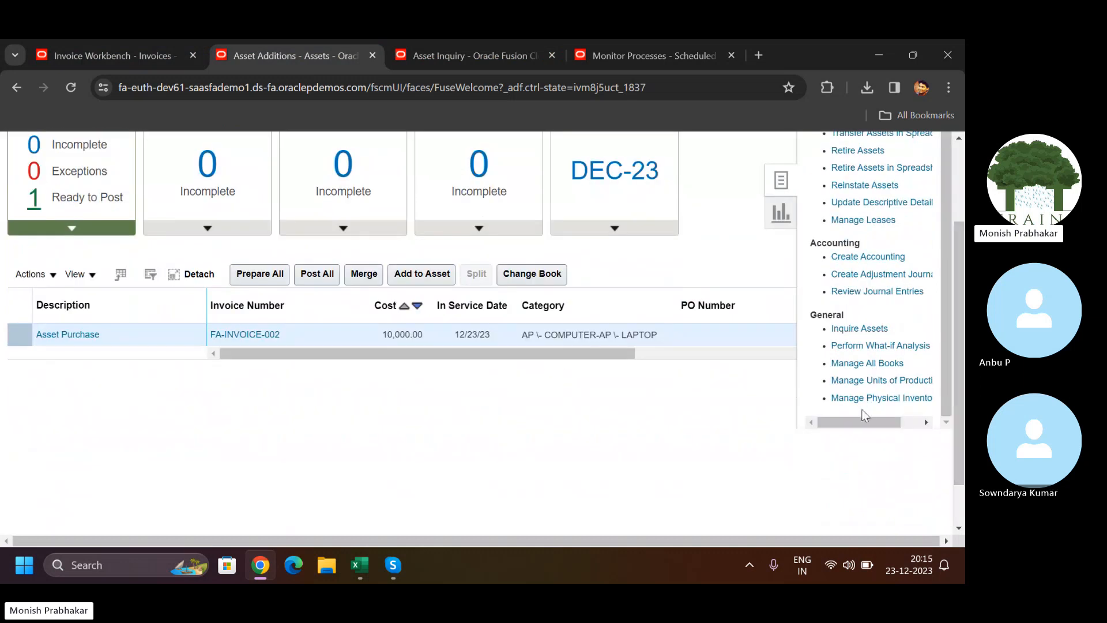
{"action": "mouse_move", "coordinate": [847, 418]}
{"action": "left_mouse_down"}
{"action": "mouse_move", "coordinate": [915, 422]}
{"action": "mouse_move", "coordinate": [828, 428]}
{"action": "left_mouse_up"}
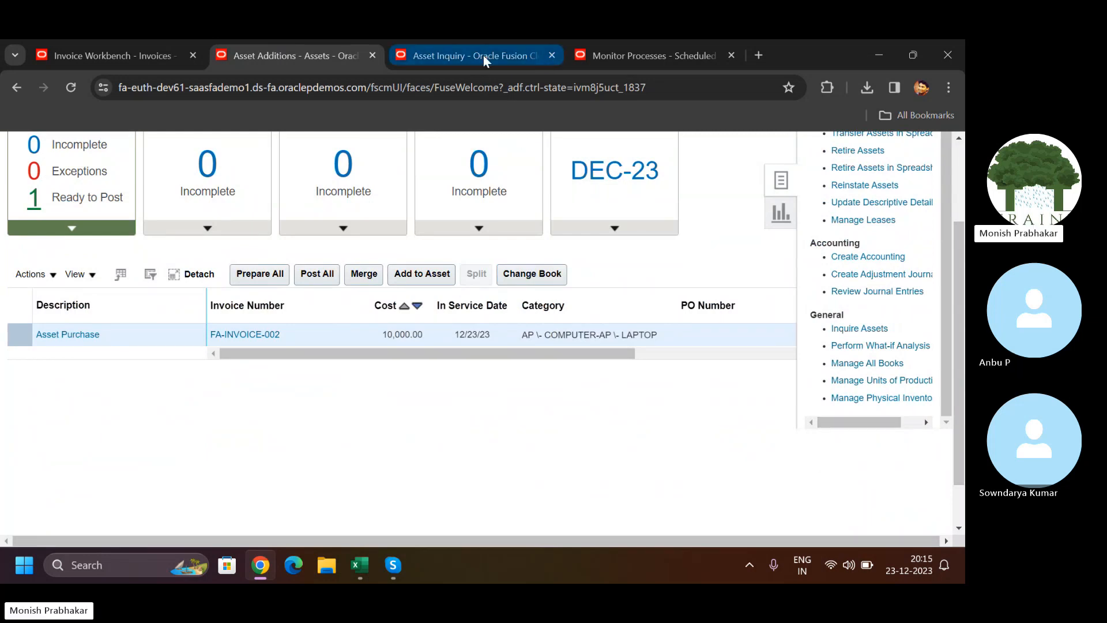
Open Manage Physical Inventory for AP FA CORP BOOK and start a new inventory entry
{"action": "left_click", "coordinate": [876, 397]}
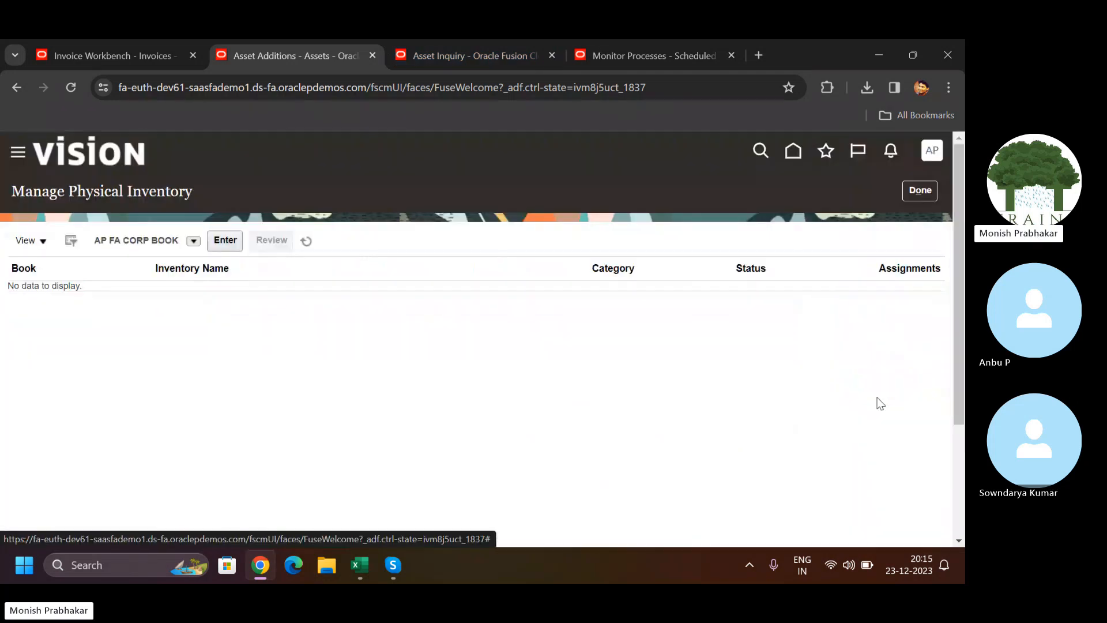
{"action": "left_click", "coordinate": [242, 240]}
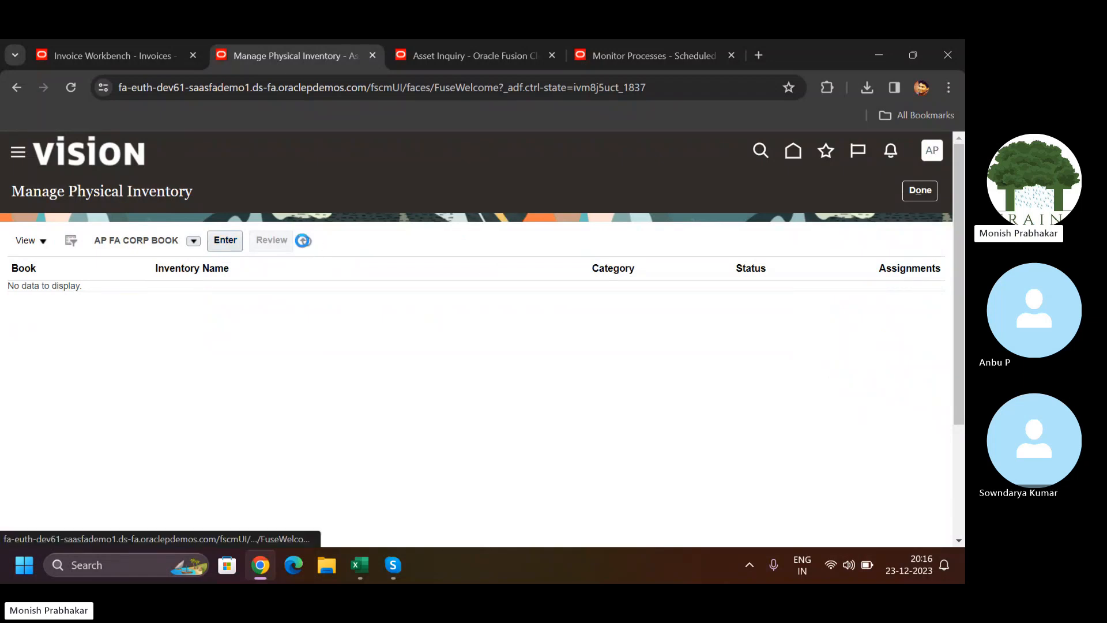
{"action": "left_click", "coordinate": [307, 242]}
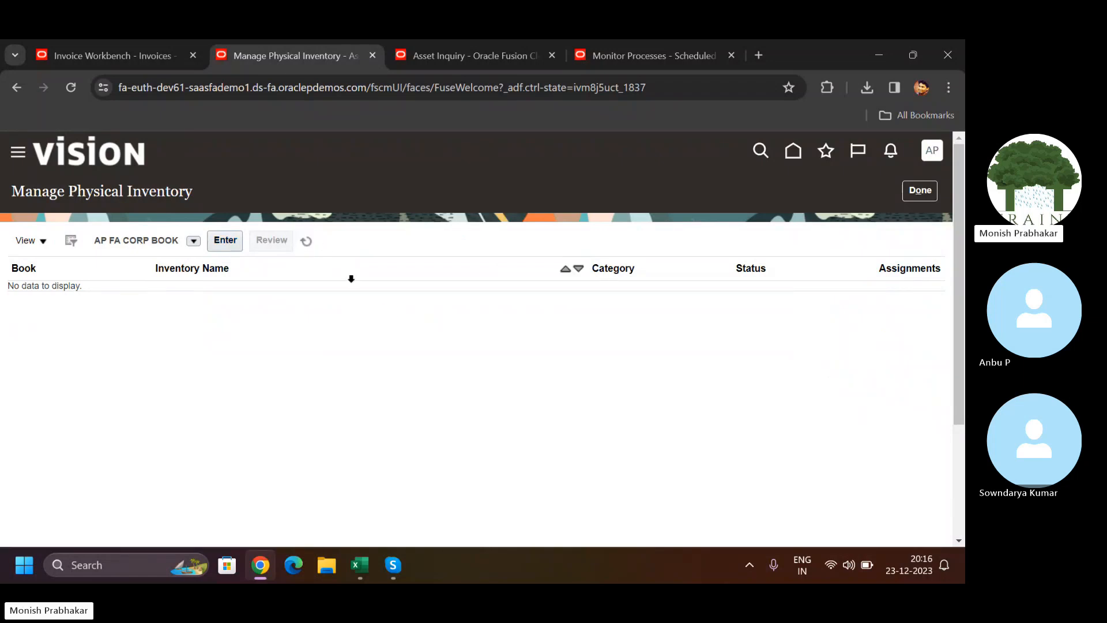
{"action": "left_click", "coordinate": [193, 241]}
{"action": "left_click", "coordinate": [219, 279]}
{"action": "left_click", "coordinate": [225, 240]}
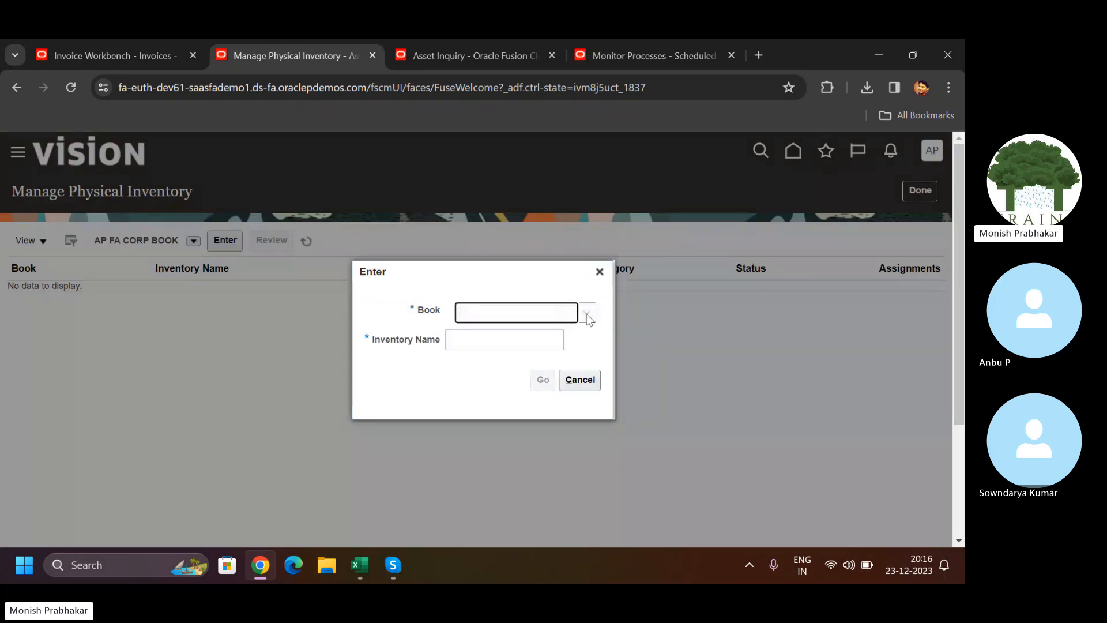
Generate the 'AP FA Inventory' workbook for AP FA CORP BOOK and view the download
{"action": "left_click", "coordinate": [587, 312]}
{"action": "left_click", "coordinate": [490, 346]}
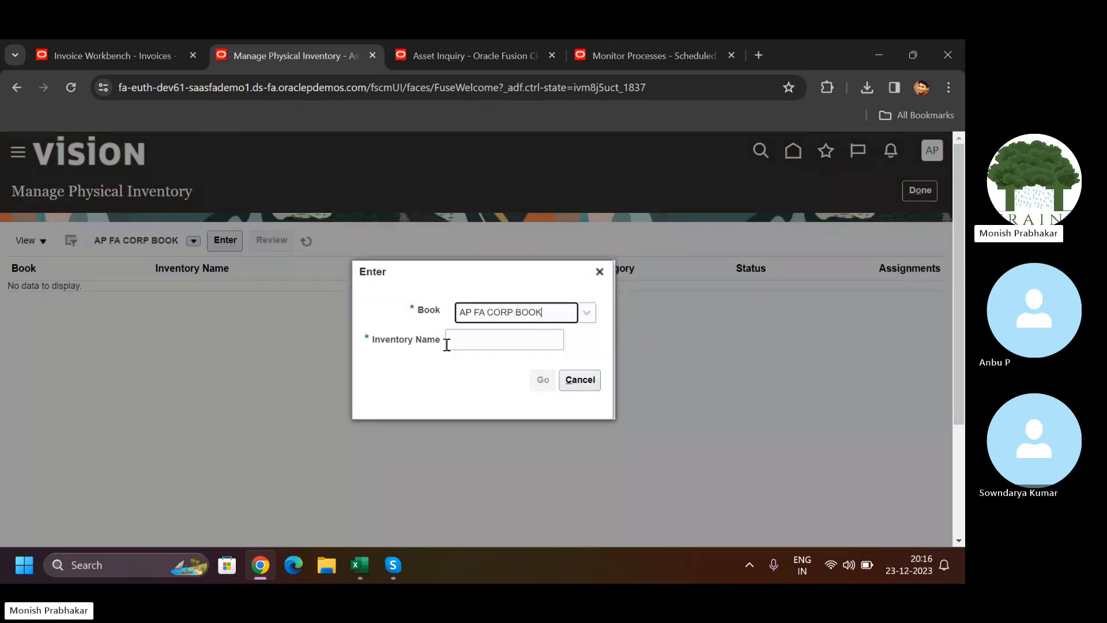
{"action": "left_click", "coordinate": [490, 341]}
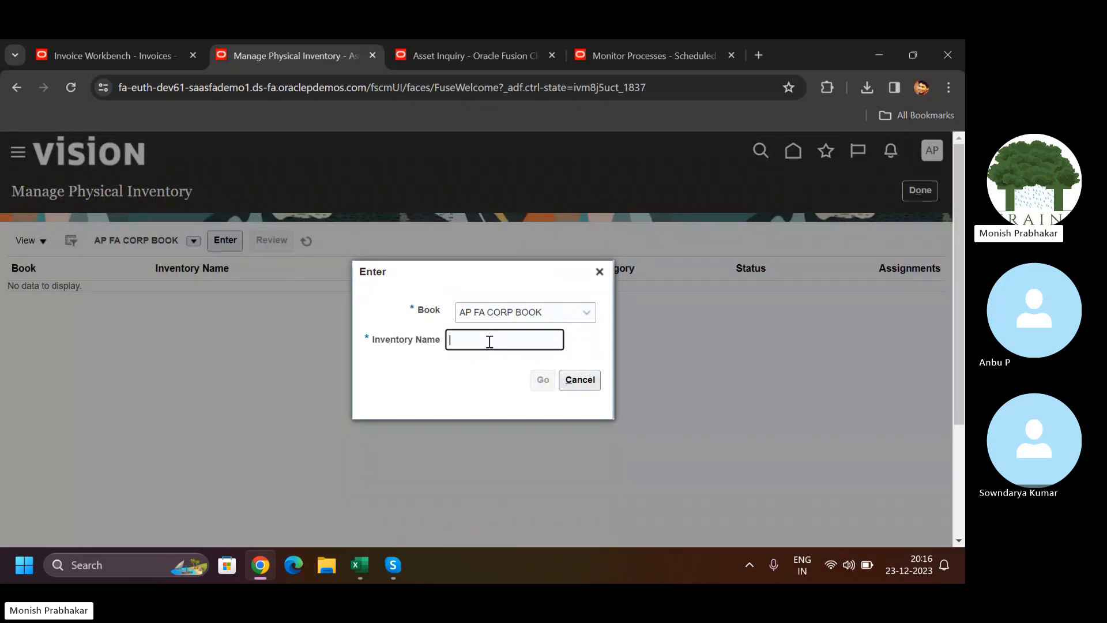
{"action": "key", "text": "Caps_Lock"}
{"action": "type", "text": "AP FA"}
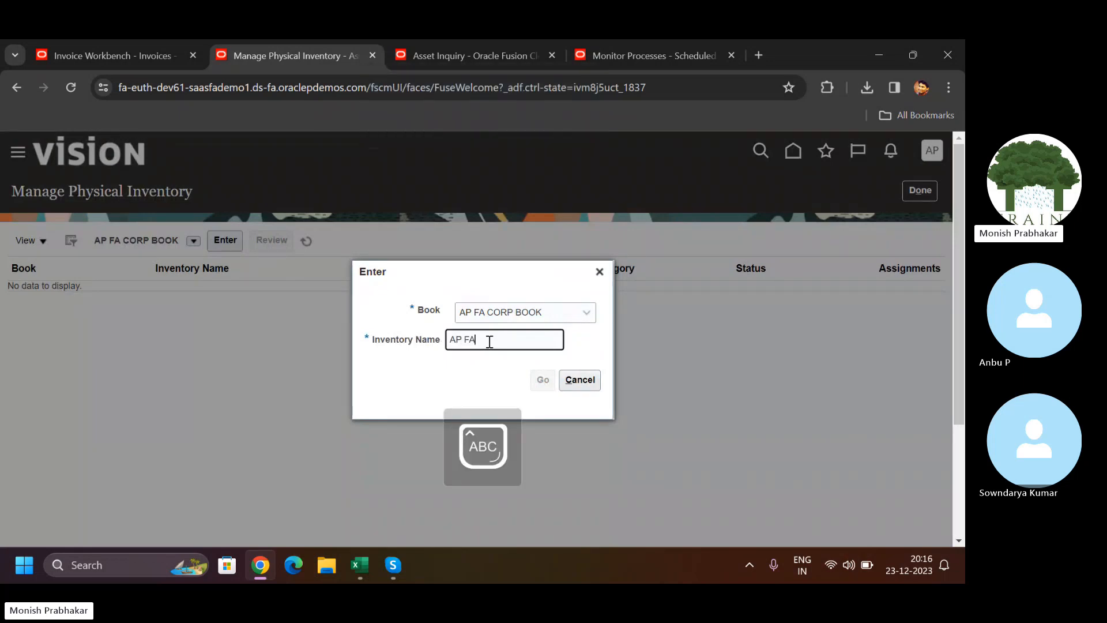
{"action": "key", "text": "Caps_Lock"}
{"action": "type", "text": "Inventory"}
{"action": "key", "text": "Tab"}
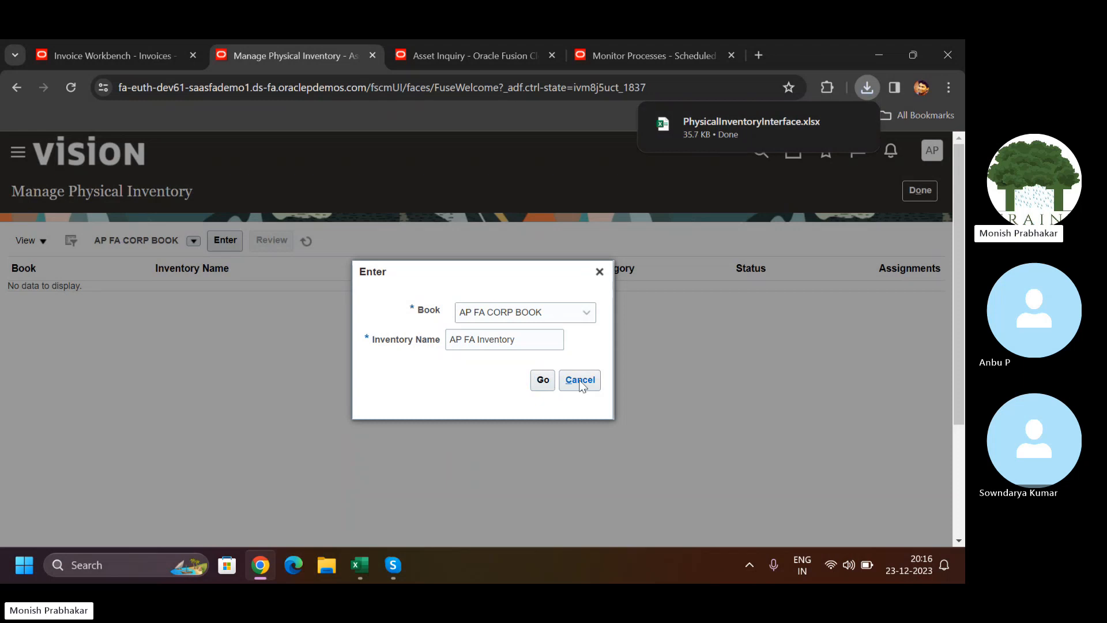
{"action": "left_click", "coordinate": [552, 386]}
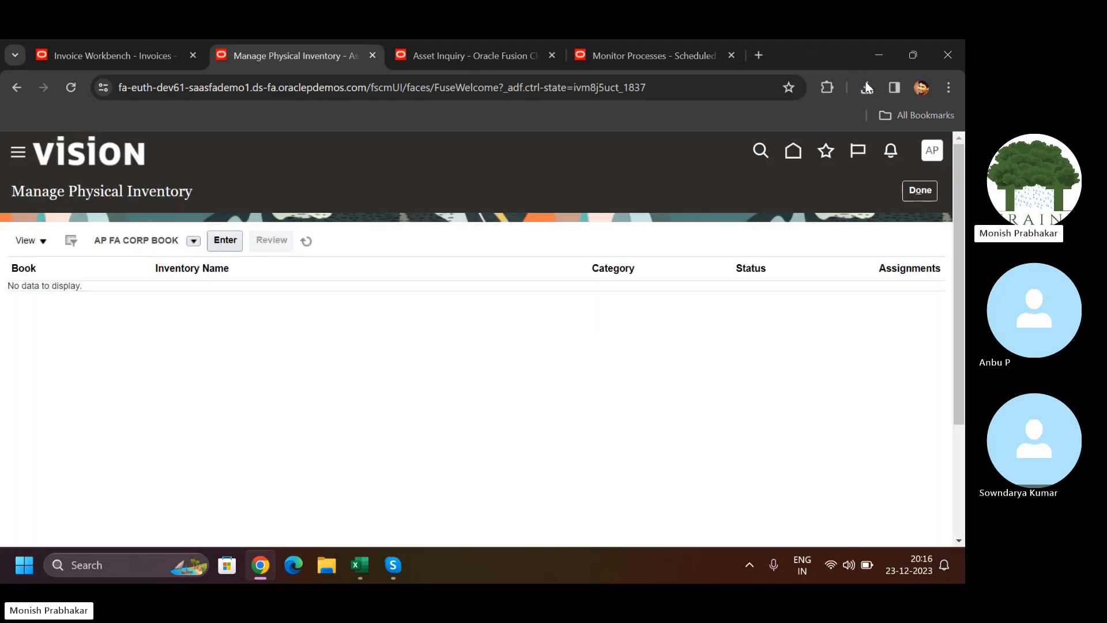
{"action": "left_click", "coordinate": [865, 82]}
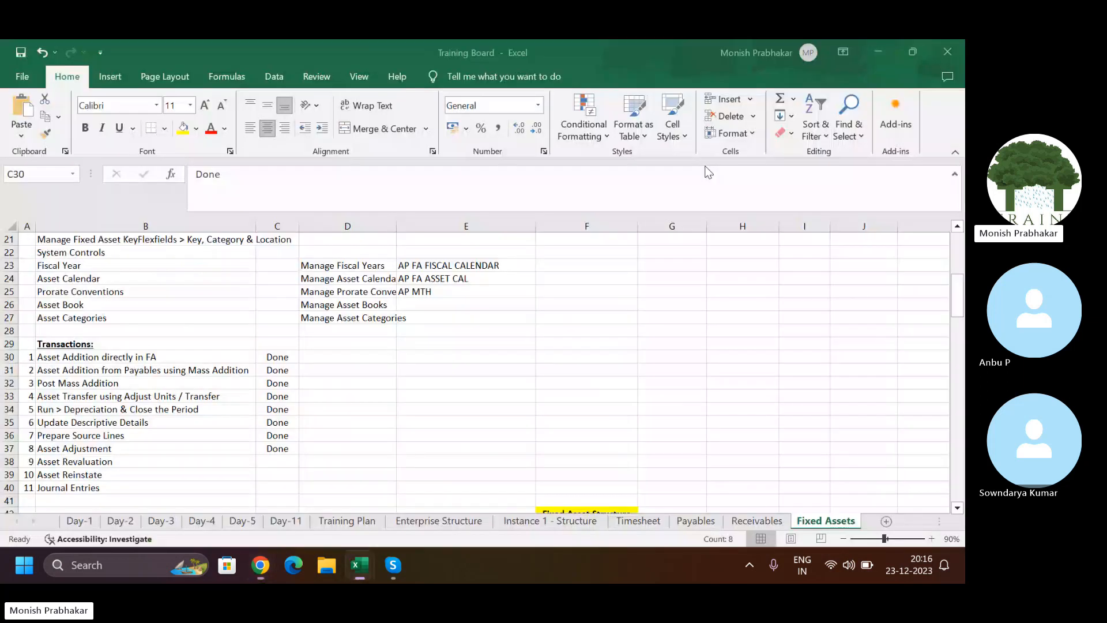
{"action": "left_click", "coordinate": [362, 392]}
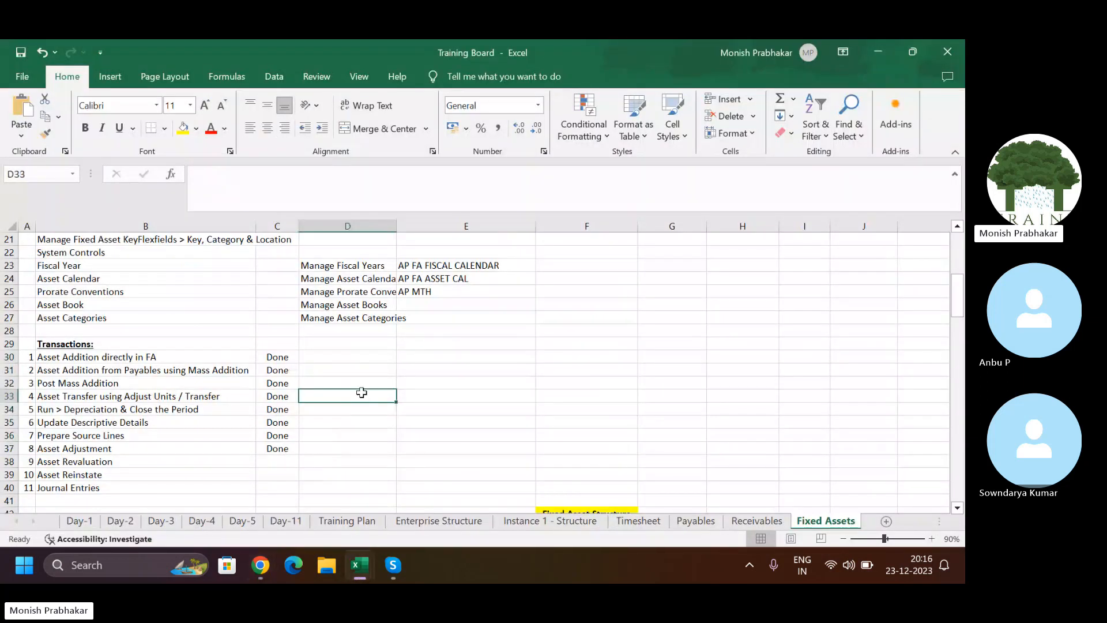
{"action": "left_click", "coordinate": [323, 317]}
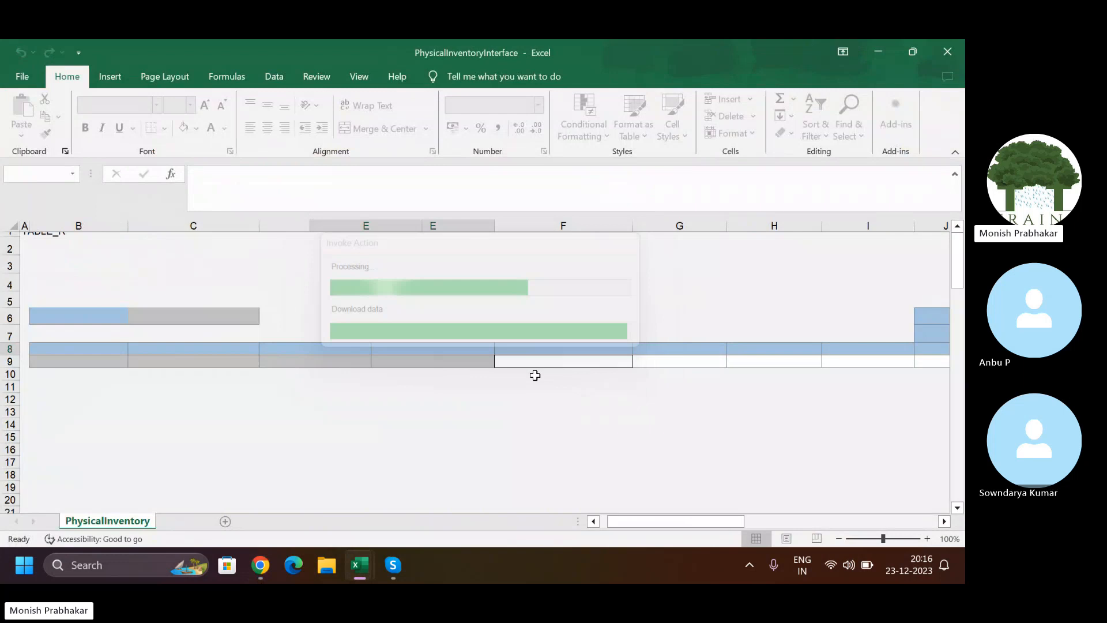
{"action": "left_click", "coordinate": [535, 376]}
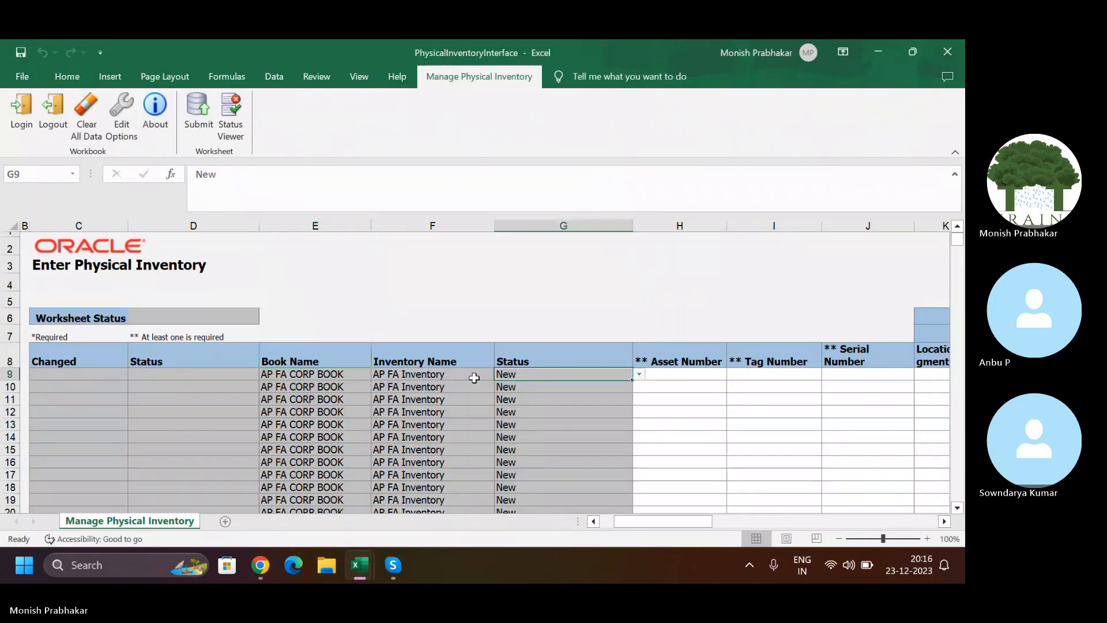
{"action": "key", "text": "Right"}
{"action": "key", "text": "Right"}
{"action": "key", "text": "Right"}
{"action": "key", "text": "Right"}
{"action": "key", "text": "Right"}
{"action": "key", "text": "Right"}
{"action": "key", "text": "Right"}
{"action": "key", "text": "Right"}
{"action": "key", "text": "Right"}
{"action": "key", "text": "Left"}
{"action": "key", "text": "Left"}
{"action": "key", "text": "Left"}
{"action": "key", "text": "Left"}
{"action": "key", "text": "Left"}
{"action": "key", "text": "Left"}
{"action": "key", "text": "Left"}
{"action": "key", "text": "Left"}
{"action": "key", "text": "Left"}
{"action": "key", "text": "Left"}
{"action": "key", "text": "Left"}
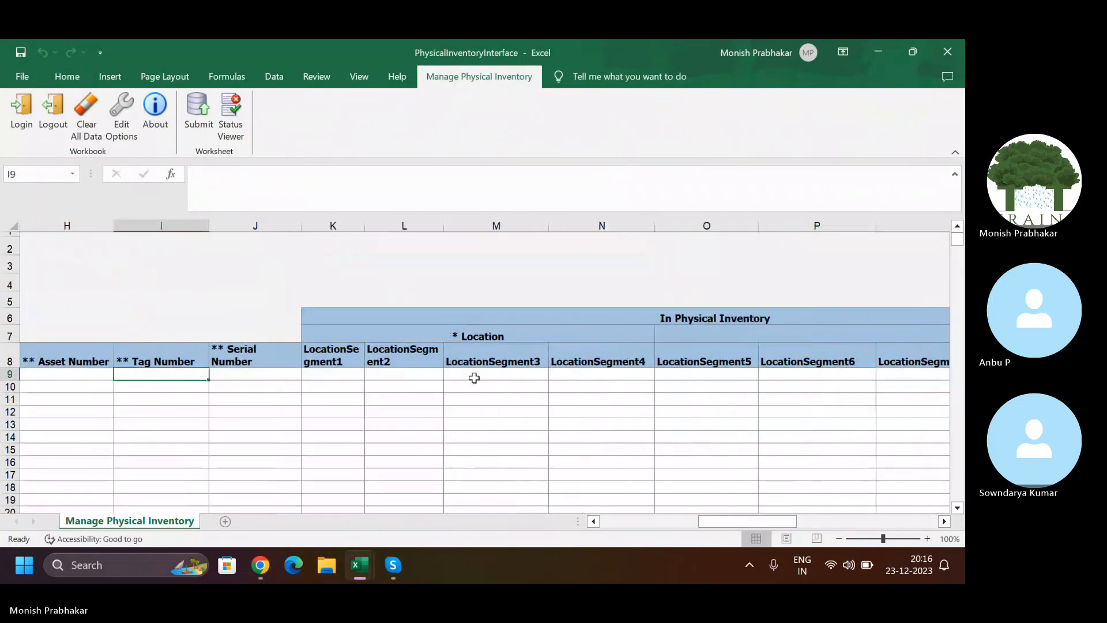
{"action": "key", "text": "Right"}
{"action": "key", "text": "Right"}
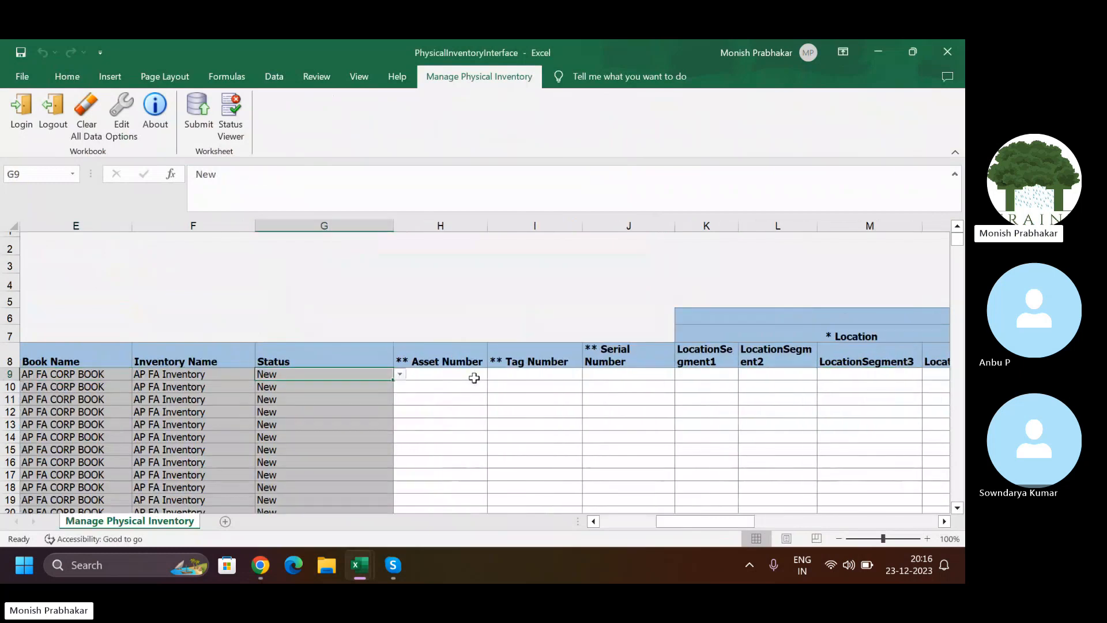
{"action": "left_click", "coordinate": [436, 375]}
{"action": "left_click", "coordinate": [415, 402]}
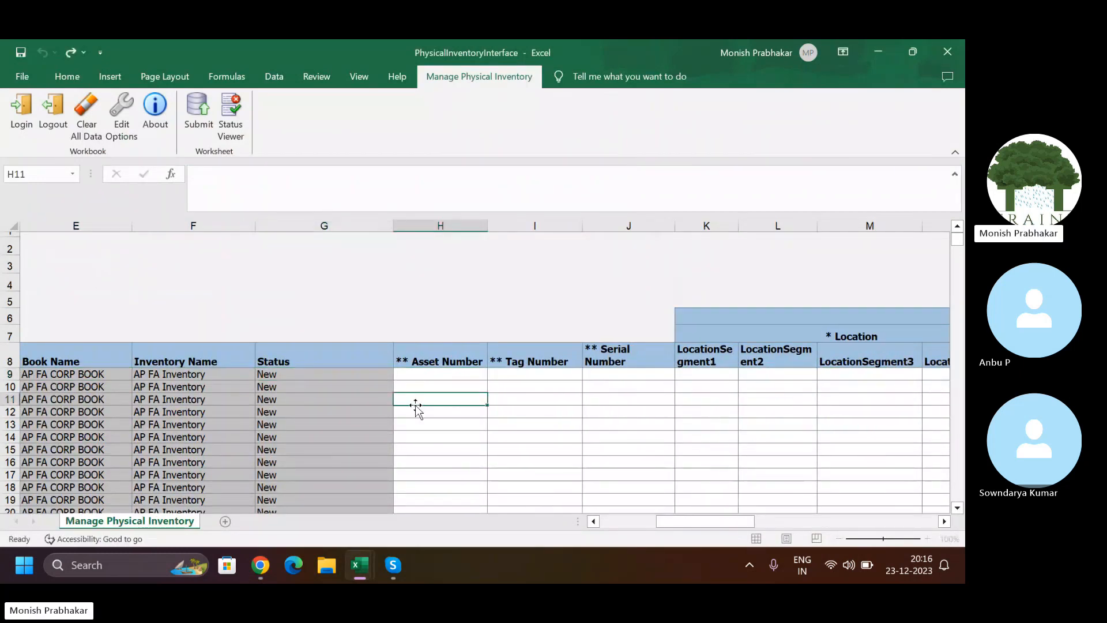
{"action": "left_click", "coordinate": [416, 362]}
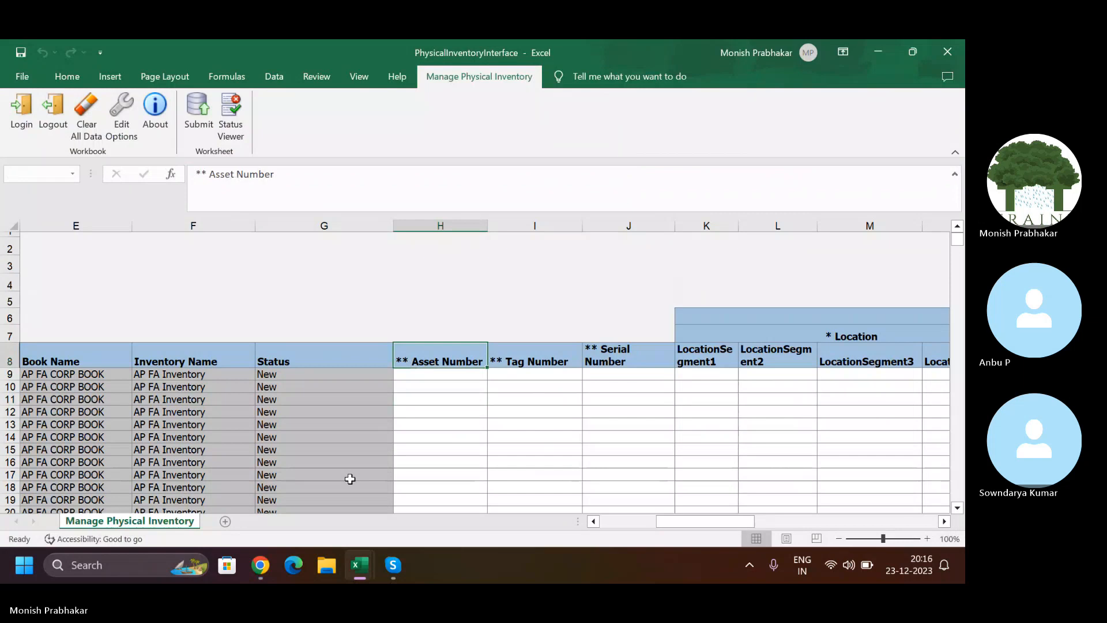
{"action": "left_click", "coordinate": [255, 579]}
{"action": "key", "text": "alt+Tab"}
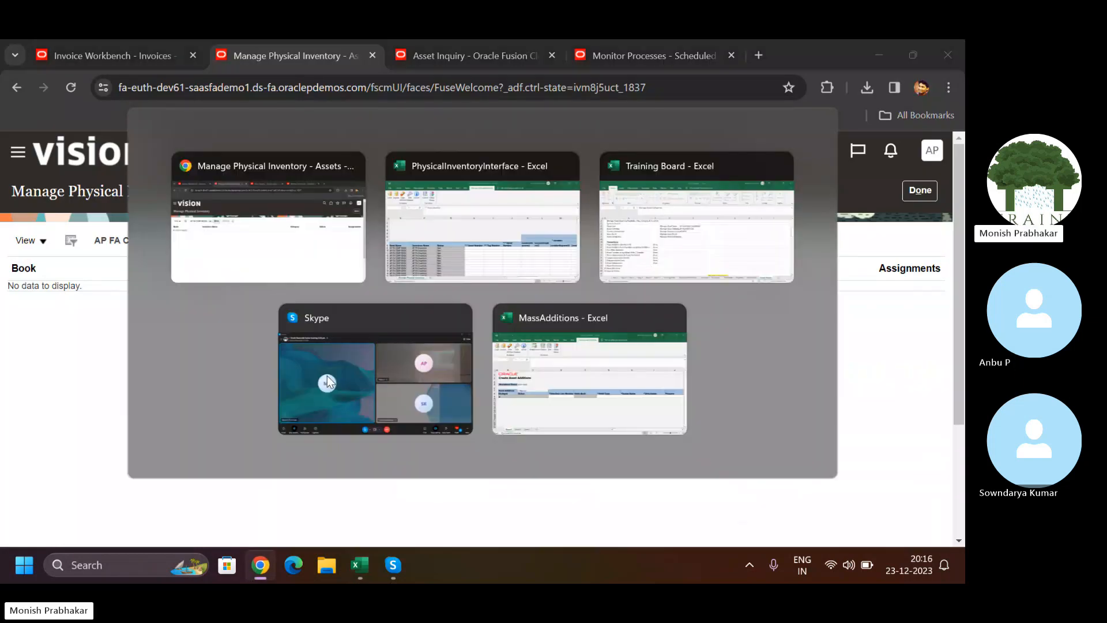
{"action": "left_click", "coordinate": [286, 399]}
{"action": "key", "text": "Up"}
{"action": "key", "text": "Right"}
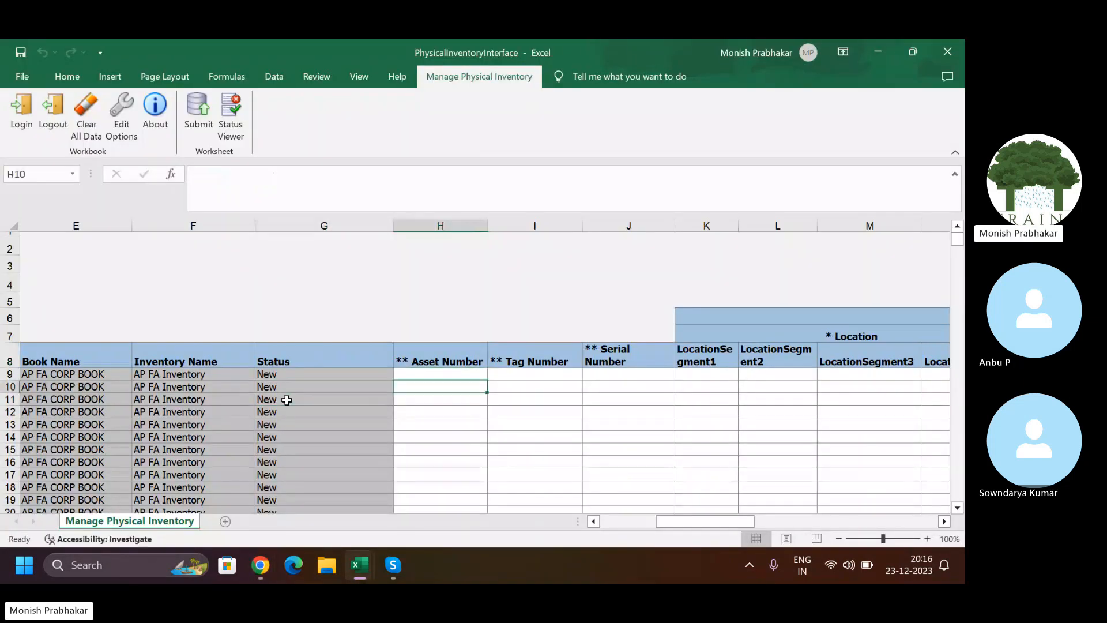
{"action": "key", "text": "Up"}
{"action": "key", "text": "Right"}
{"action": "key", "text": "Right"}
{"action": "key", "text": "Right"}
{"action": "key", "text": "Right"}
{"action": "key", "text": "Right"}
{"action": "key", "text": "Right"}
{"action": "key", "text": "Right"}
{"action": "key", "text": "Right"}
{"action": "key", "text": "Right"}
{"action": "key", "text": "Right"}
{"action": "key", "text": "Right"}
{"action": "key", "text": "Right"}
{"action": "key", "text": "Right"}
{"action": "key", "text": "Right"}
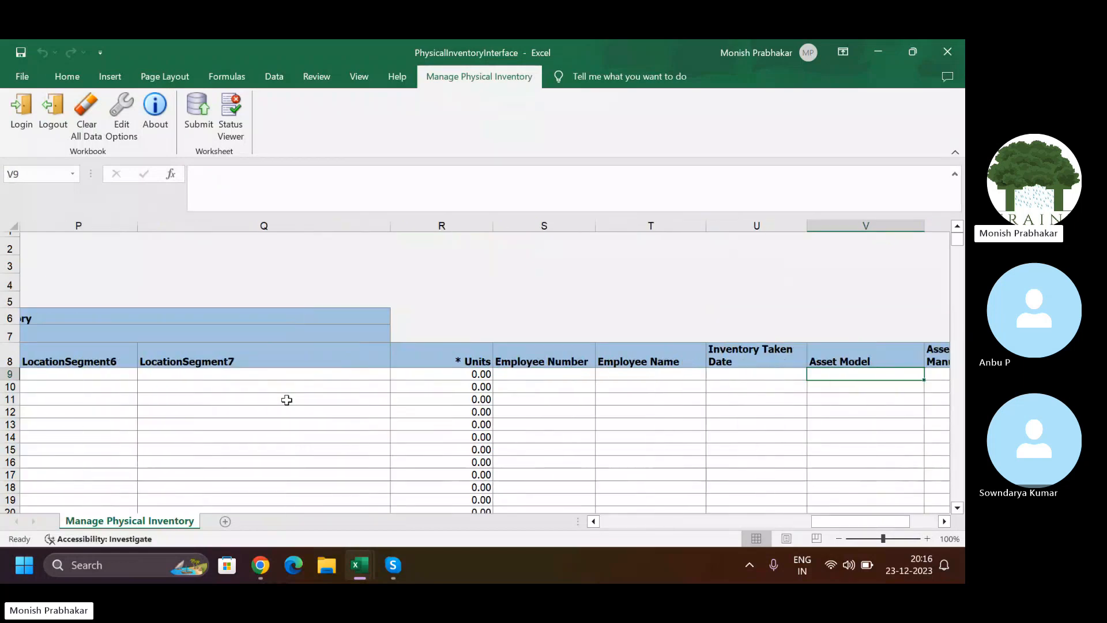
{"action": "key", "text": "Right"}
{"action": "key", "text": "Right"}
{"action": "key", "text": "Right"}
{"action": "key", "text": "Right"}
{"action": "key", "text": "Right"}
{"action": "key", "text": "Left"}
{"action": "key", "text": "Left"}
{"action": "key", "text": "Left"}
{"action": "key", "text": "Left"}
{"action": "key", "text": "Left"}
{"action": "key", "text": "Left"}
{"action": "key", "text": "Left"}
{"action": "key", "text": "Left"}
{"action": "key", "text": "Left"}
{"action": "key", "text": "Left"}
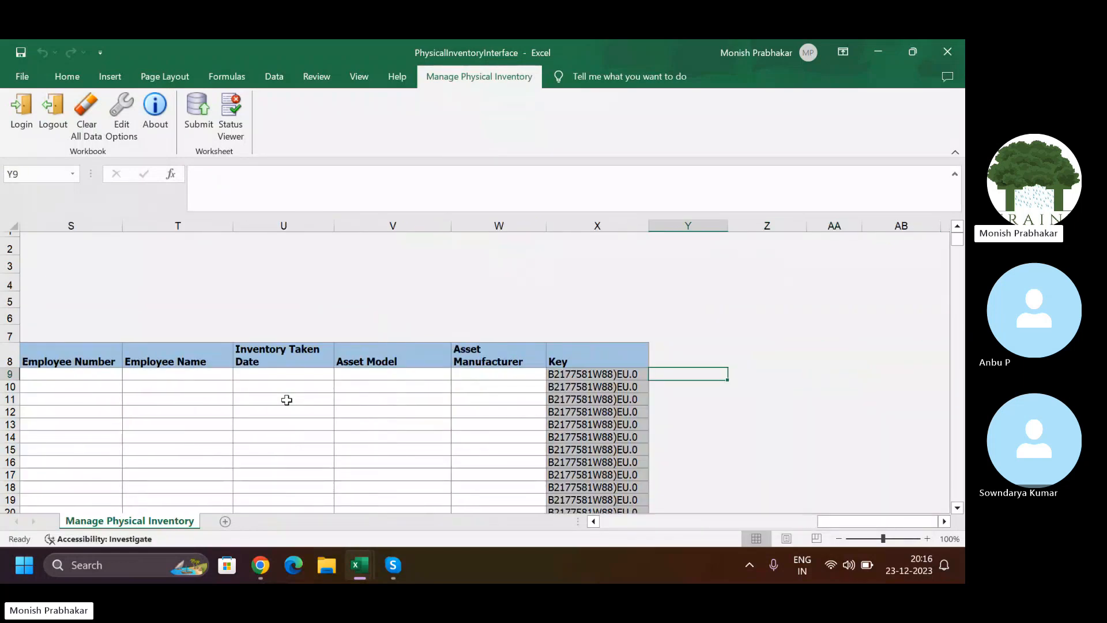
{"action": "key", "text": "alt+Tab"}
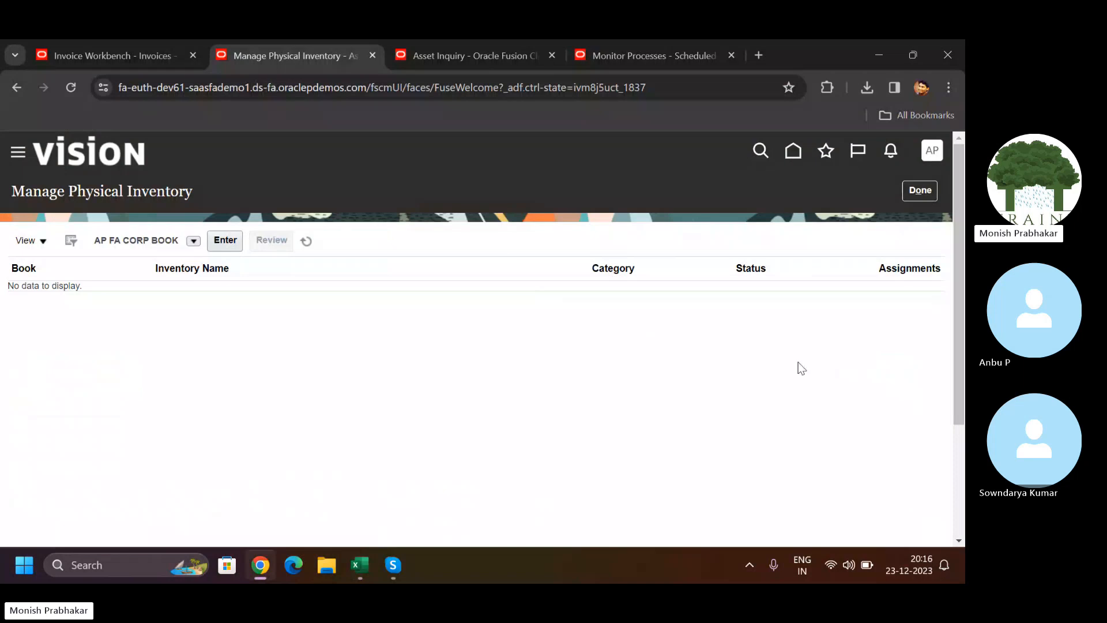
{"action": "key", "text": "alt+Tab"}
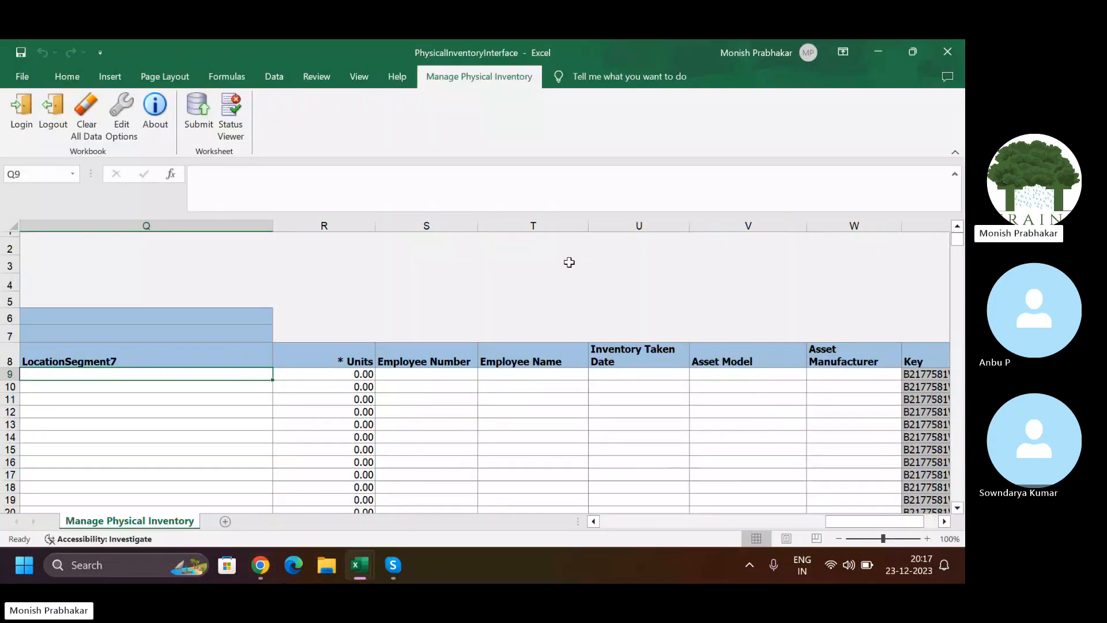
{"action": "key", "text": "Left"}
{"action": "key", "text": "Left"}
{"action": "key", "text": "Left"}
{"action": "key", "text": "Left"}
{"action": "key", "text": "Left"}
{"action": "key", "text": "Left"}
{"action": "key", "text": "Left"}
{"action": "key", "text": "Left"}
{"action": "key", "text": "Left"}
{"action": "key", "text": "Left"}
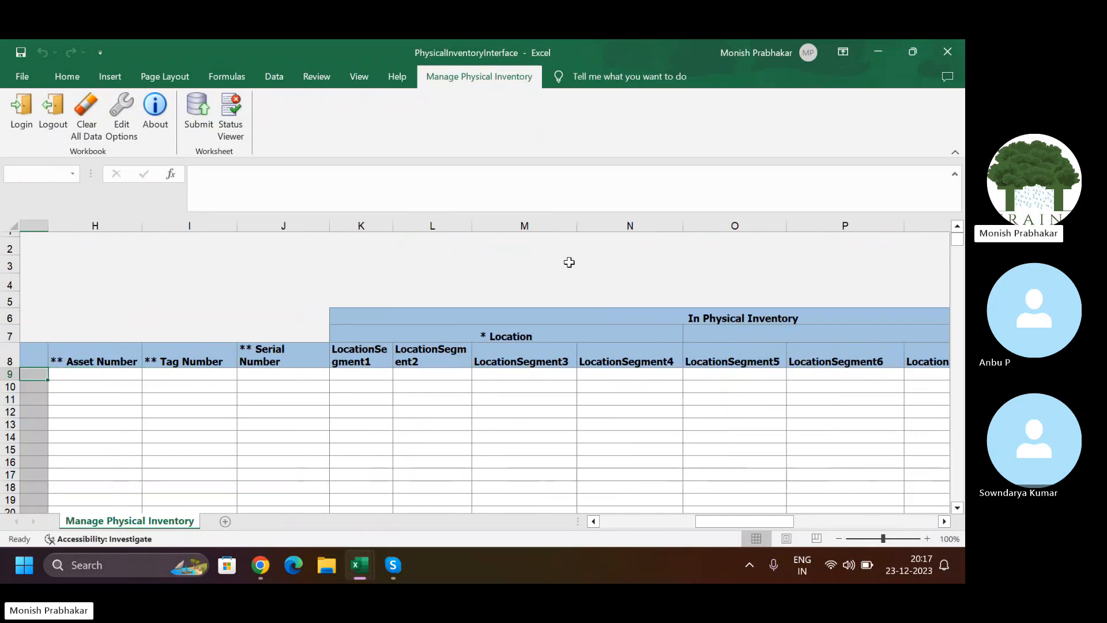
Enter asset number ASSET-INVENTORY-001 and tag number 100001 in row 9
{"action": "key", "text": "Right"}
{"action": "type", "text": "ASSET-INVENTORY"}
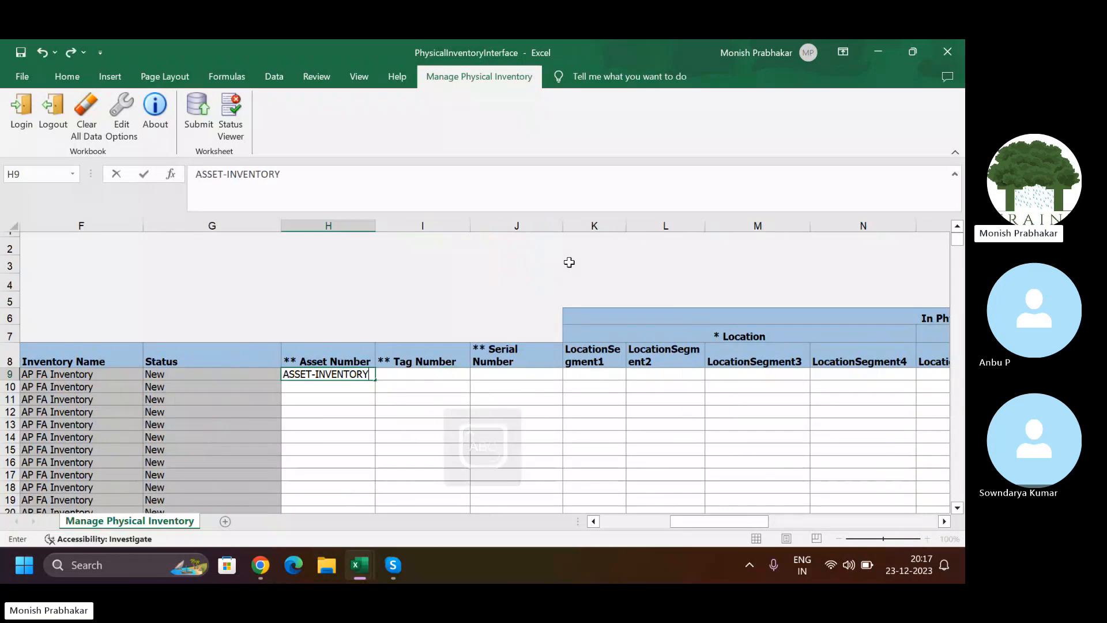
{"action": "type", "text": "-001"}
{"action": "key", "text": "Right"}
{"action": "key", "text": "Left"}
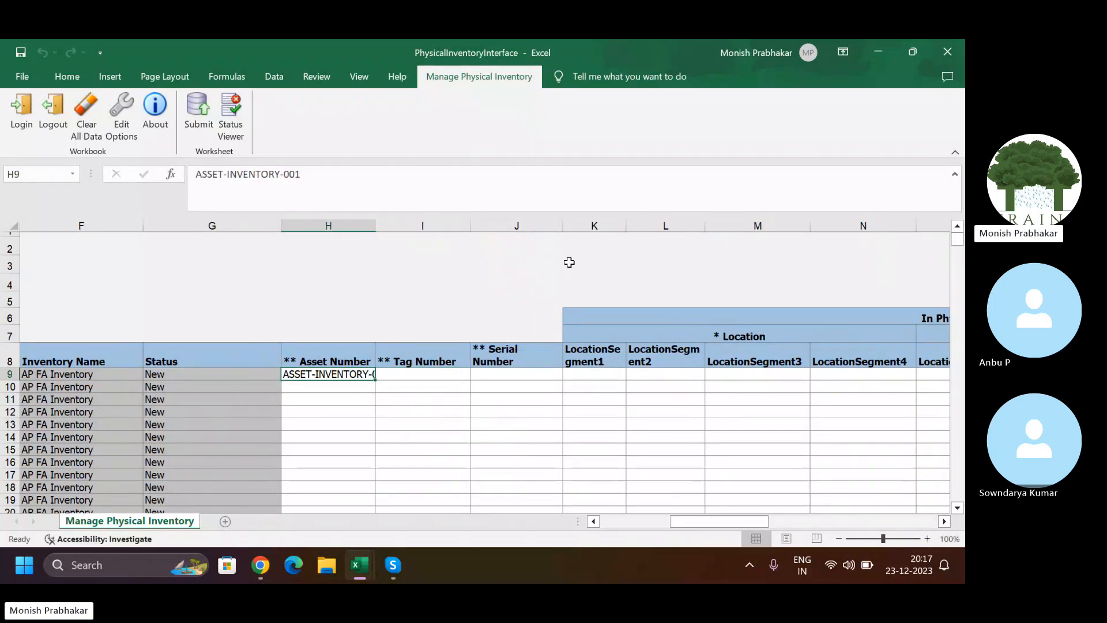
{"action": "key", "text": "Right"}
{"action": "type", "text": "100001"}
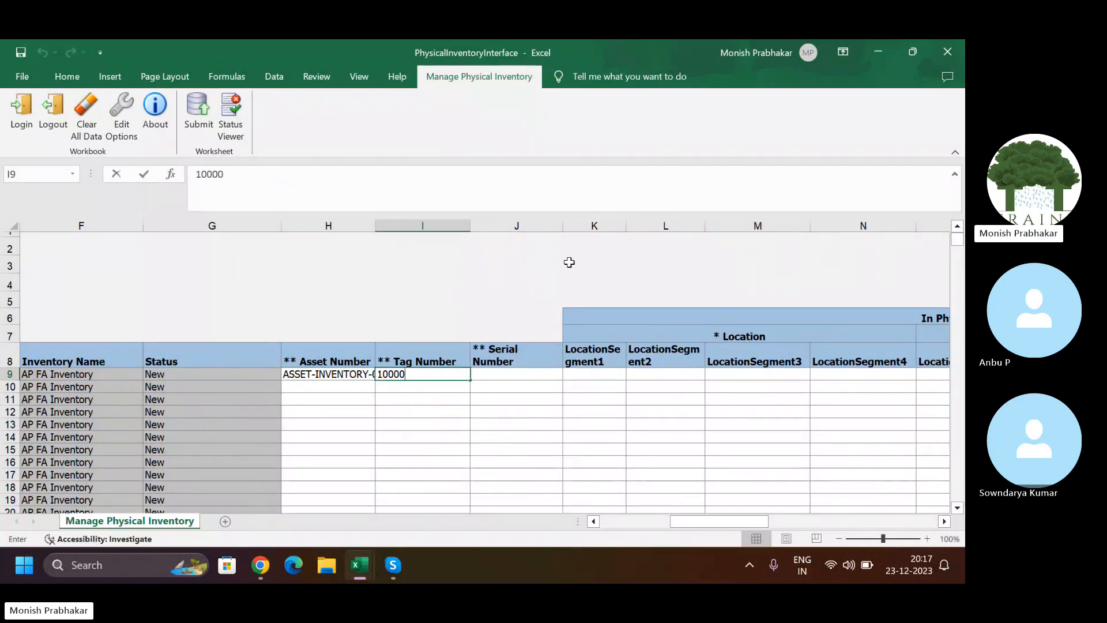
{"action": "key", "text": "Right"}
Enter serial number 10001 and 100 units in row 9
{"action": "type", "text": "1"}
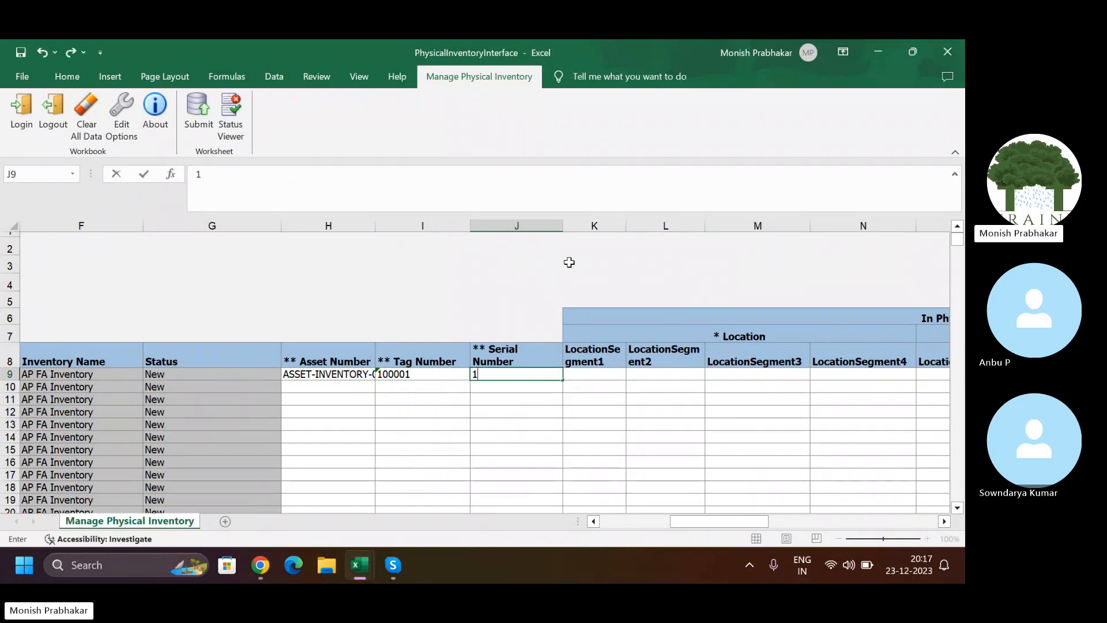
{"action": "type", "text": "0001"}
{"action": "key", "text": "Right"}
{"action": "key", "text": "Right"}
{"action": "key", "text": "Right"}
{"action": "key", "text": "Right"}
{"action": "key", "text": "Right"}
{"action": "key", "text": "Right"}
{"action": "key", "text": "Right"}
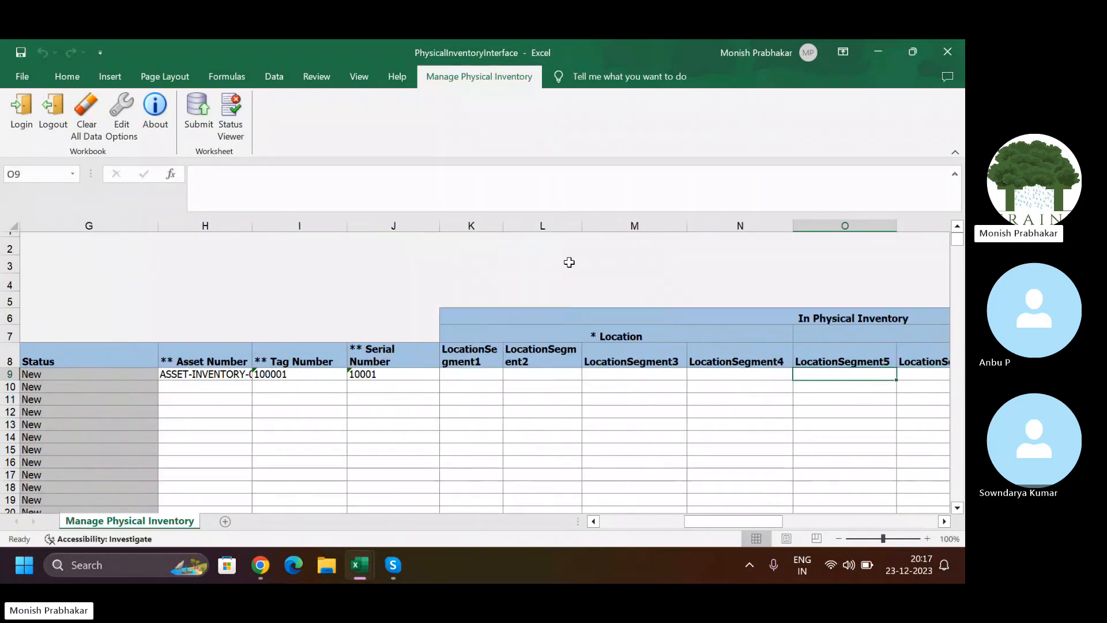
{"action": "key", "text": "Right"}
{"action": "key", "text": "Right"}
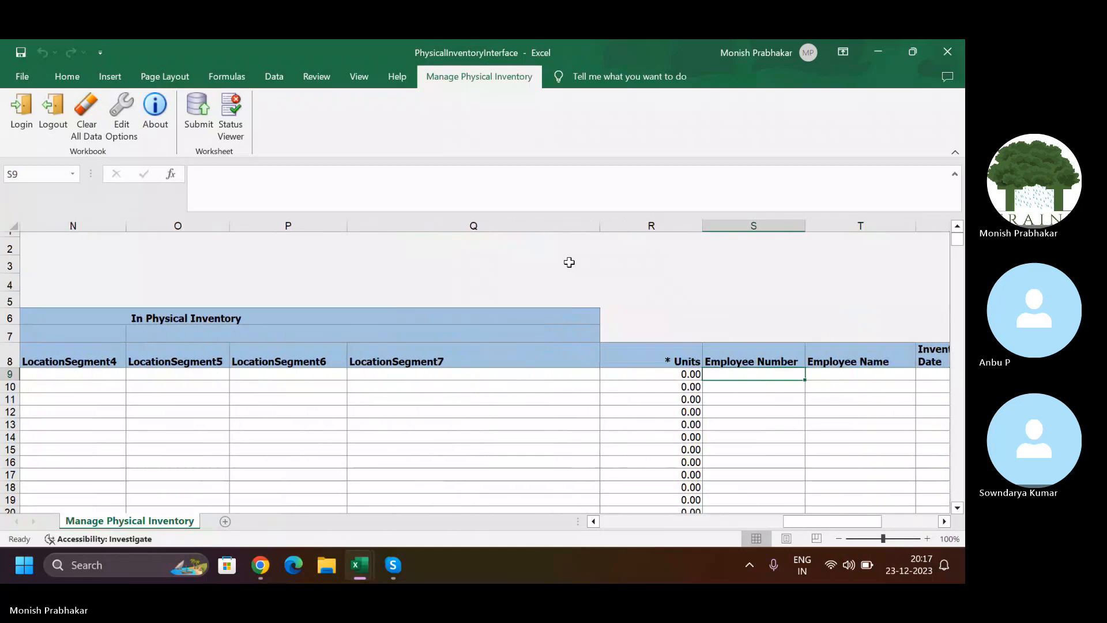
{"action": "key", "text": "Left"}
{"action": "type", "text": "100"}
{"action": "key", "text": "Right"}
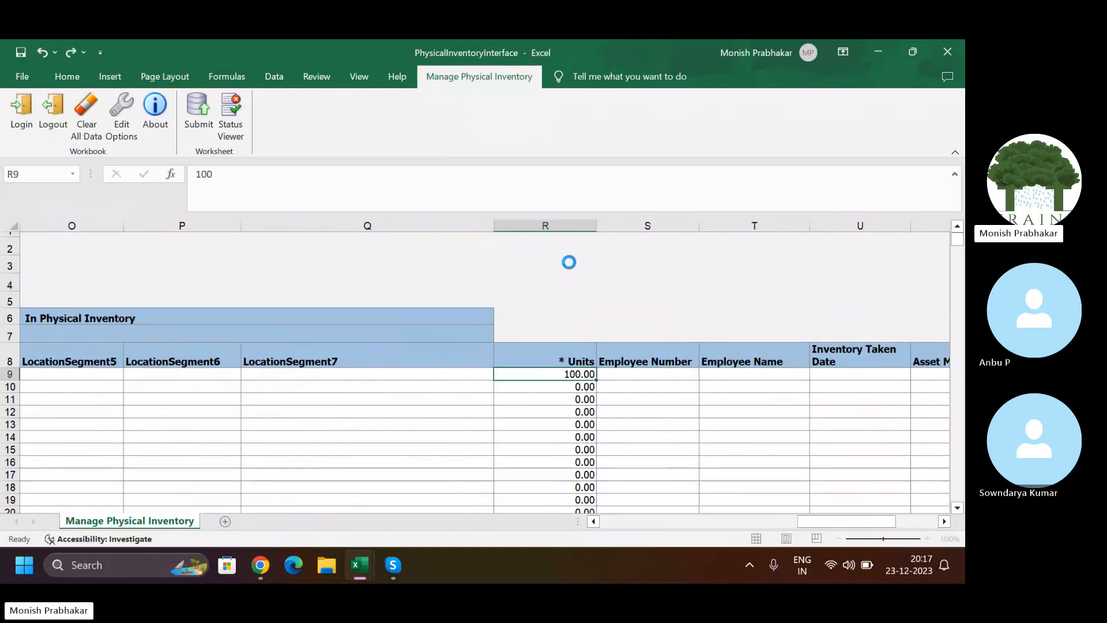
{"action": "key", "text": "Right"}
{"action": "key", "text": "Right"}
{"action": "key", "text": "Right"}
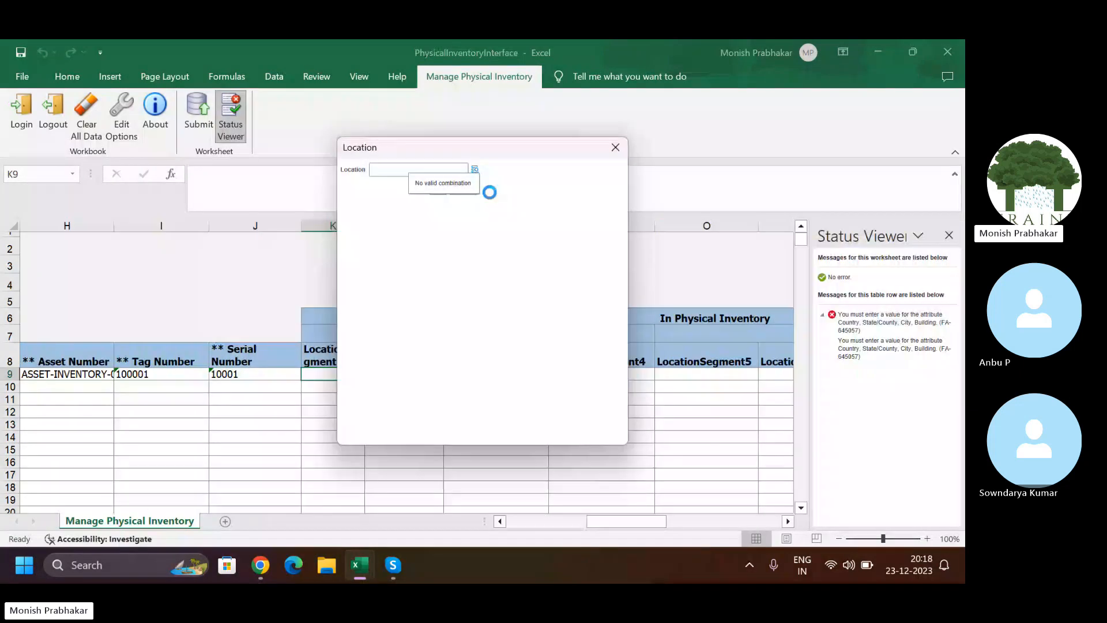
Set row 9's location to CHINA-BEIJING-BEIJING from the location search list
{"action": "left_click", "coordinate": [489, 361]}
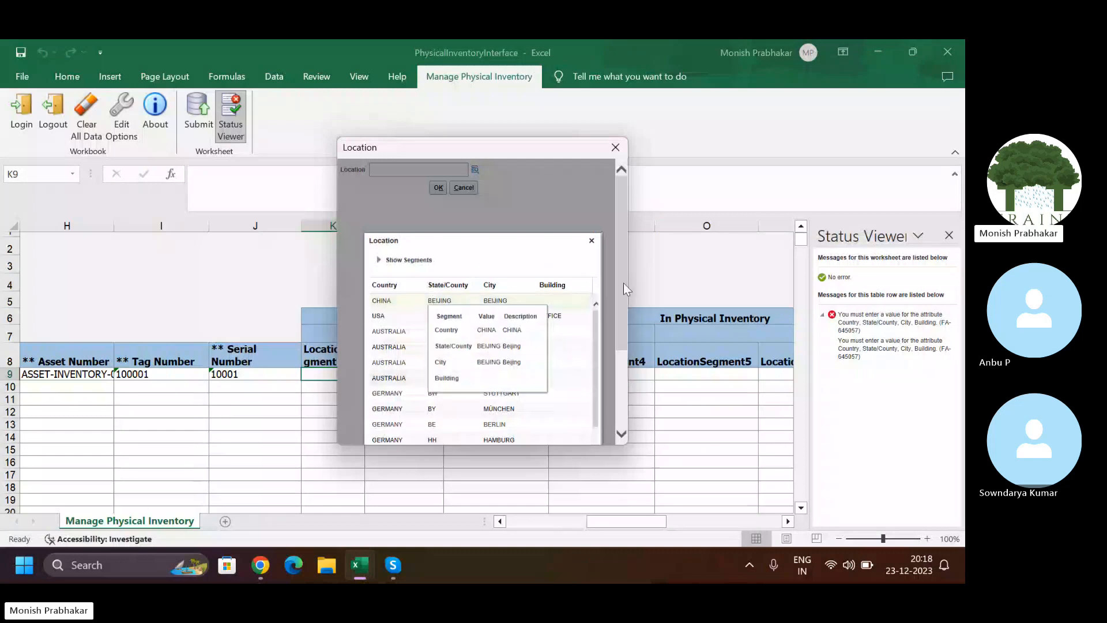
{"action": "scroll", "coordinate": [624, 285], "scroll_direction": "down", "scroll_amount": 2}
{"action": "left_click", "coordinate": [551, 432]}
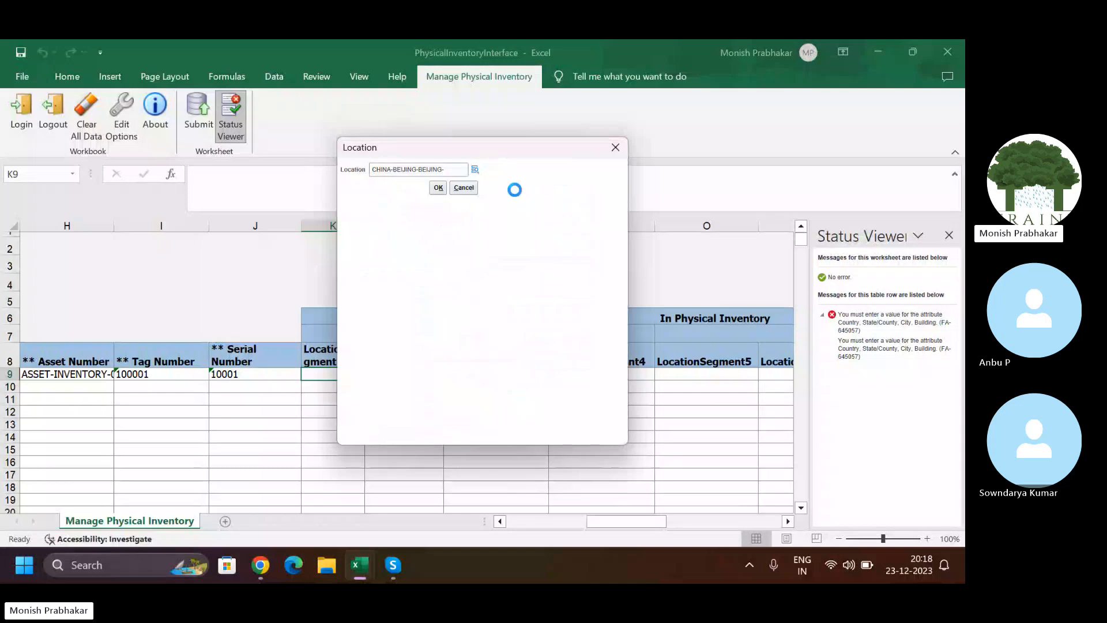
{"action": "left_click", "coordinate": [436, 188]}
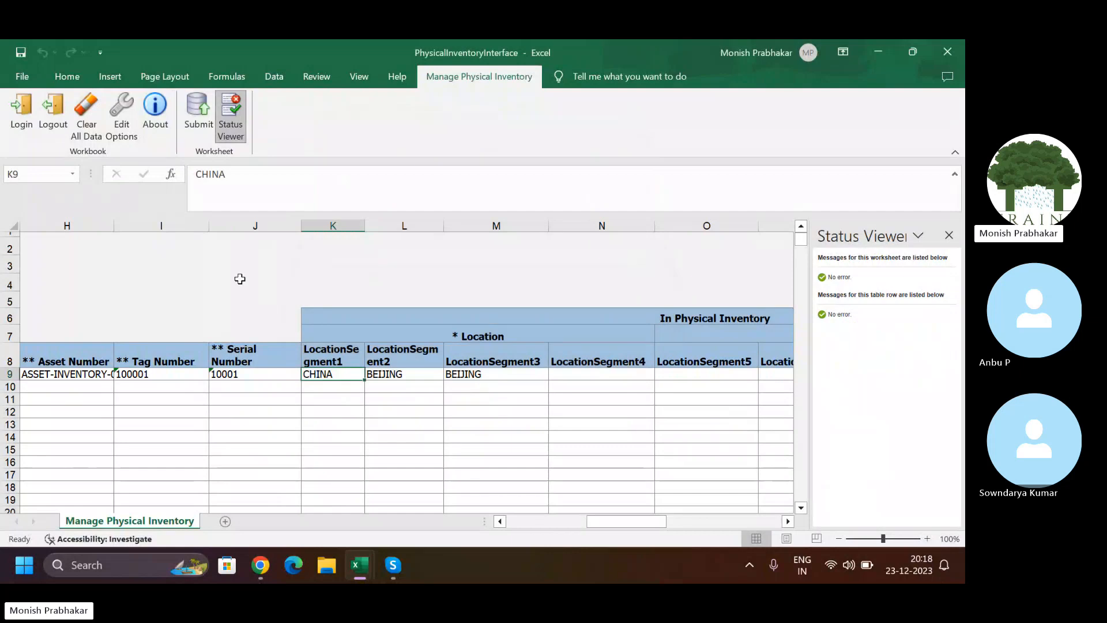
Submit the physical inventory row to Oracle with all rows downloaded after upload, dismissing the script error
{"action": "left_click", "coordinate": [198, 125]}
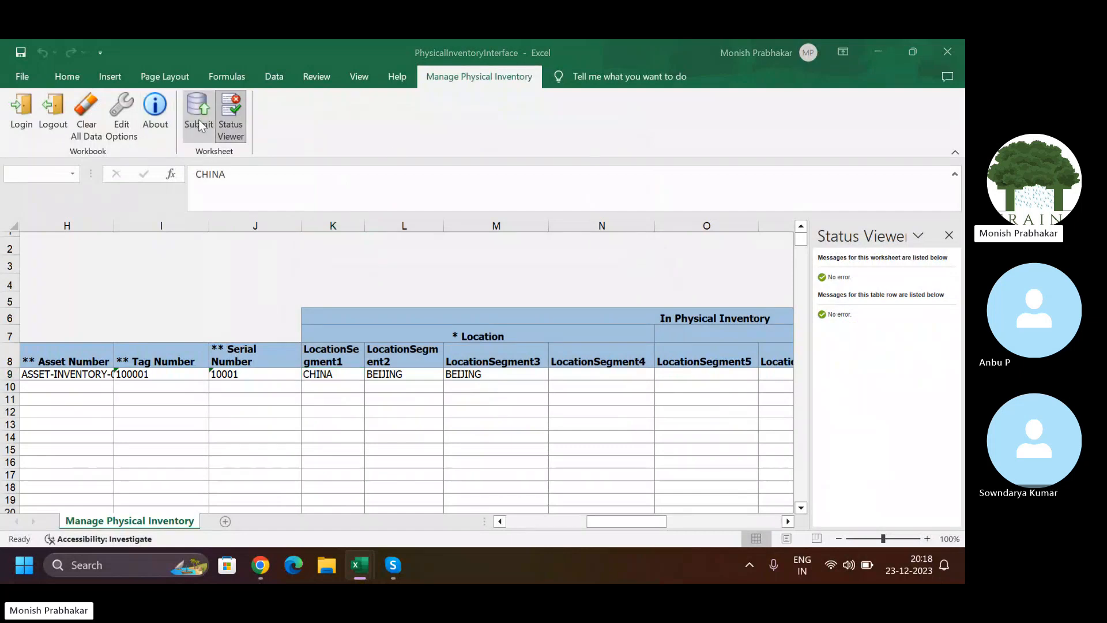
{"action": "left_click", "coordinate": [385, 296]}
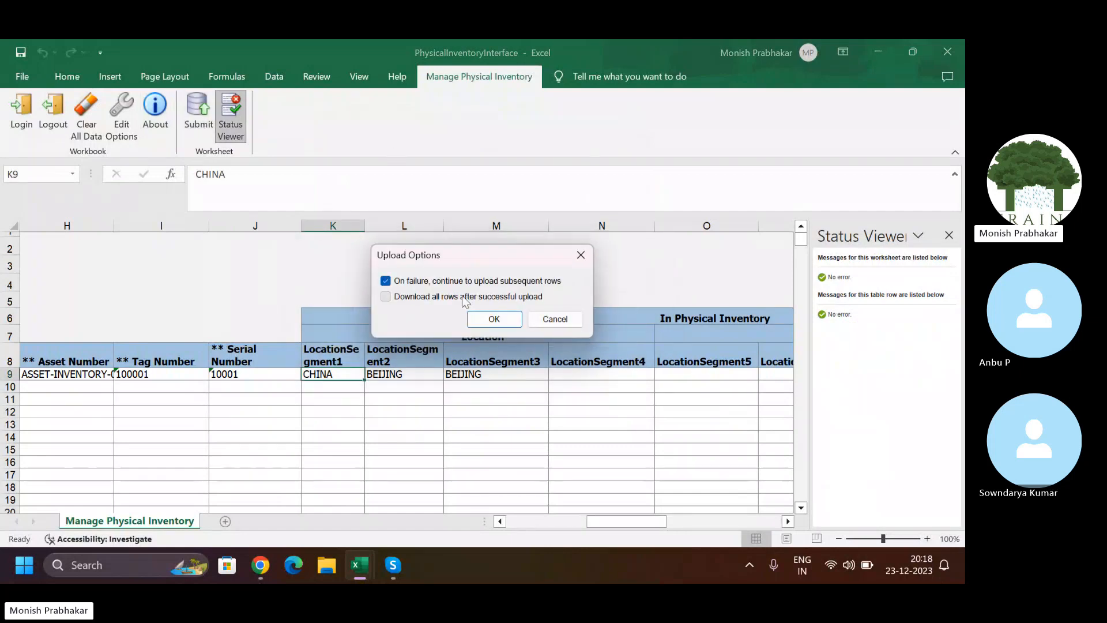
{"action": "left_click", "coordinate": [494, 319]}
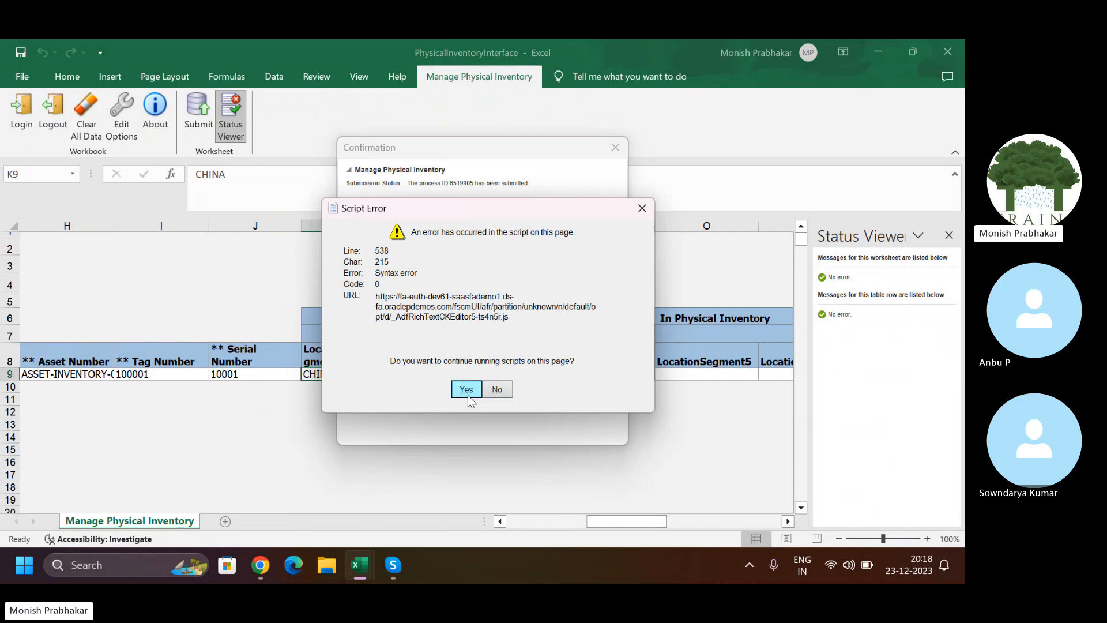
{"action": "left_click", "coordinate": [467, 391]}
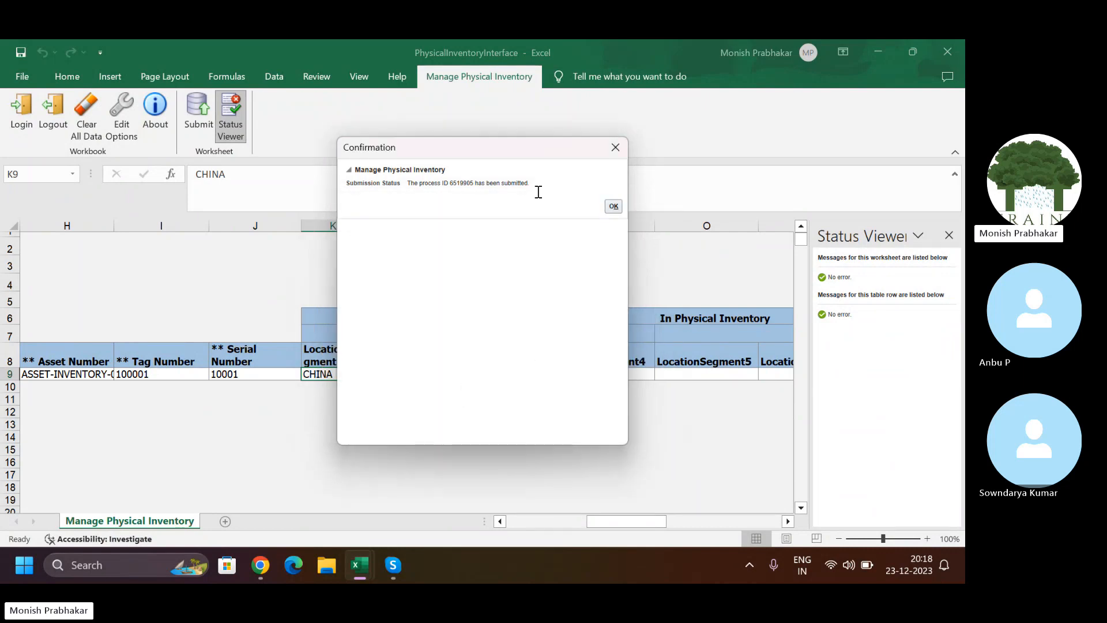
Refresh Manage Physical Inventory so the AP FA Inventory row appears with status New
{"action": "left_click", "coordinate": [260, 564]}
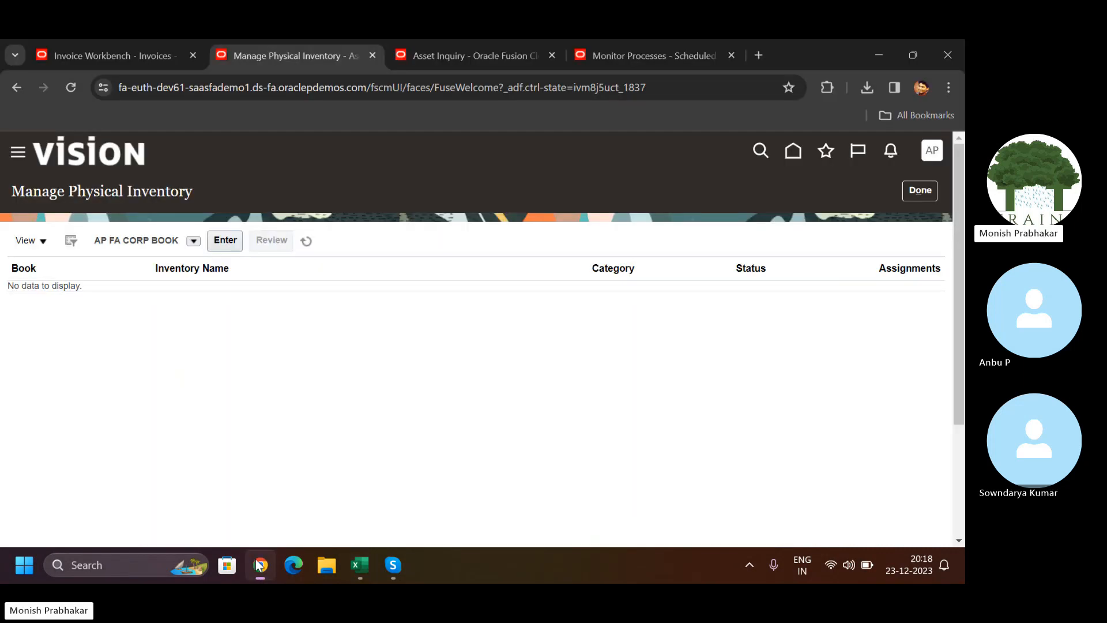
{"action": "left_click", "coordinate": [306, 243]}
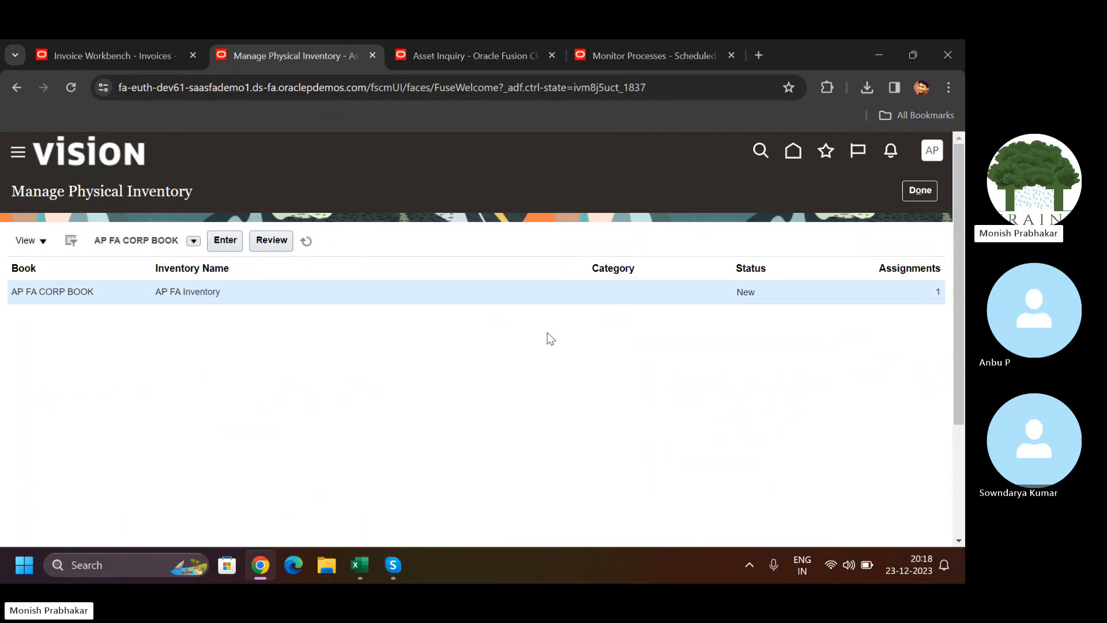
{"action": "mouse_move", "coordinate": [356, 562]}
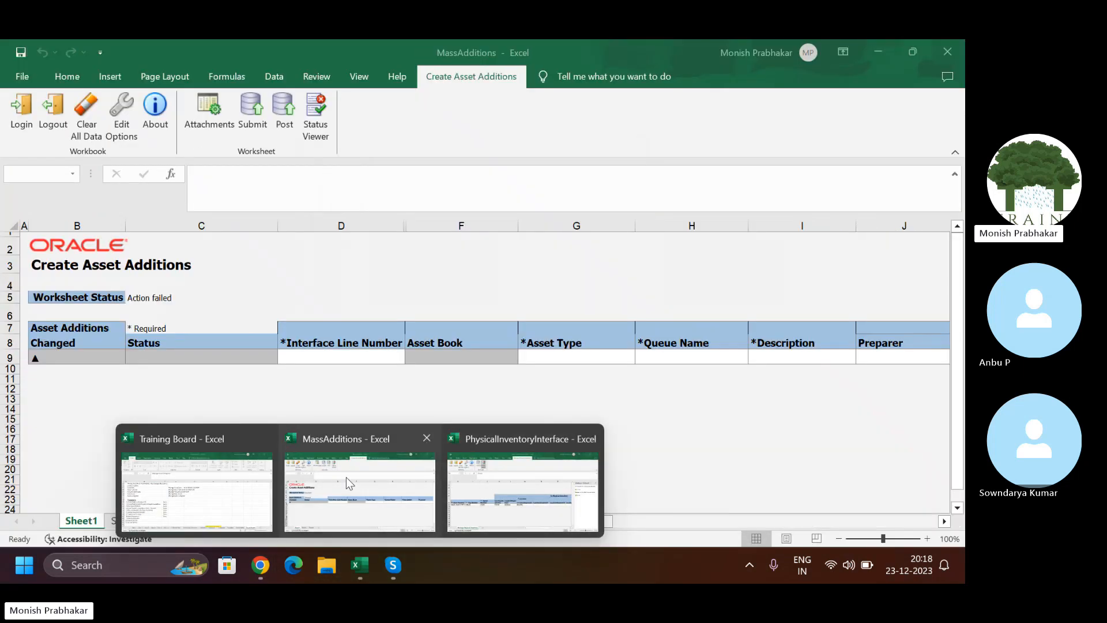
Back in the PhysicalInventoryInterface workbook, close the submission Confirmation and the Status Viewer pane
{"action": "left_click", "coordinate": [508, 487]}
{"action": "left_click", "coordinate": [617, 148]}
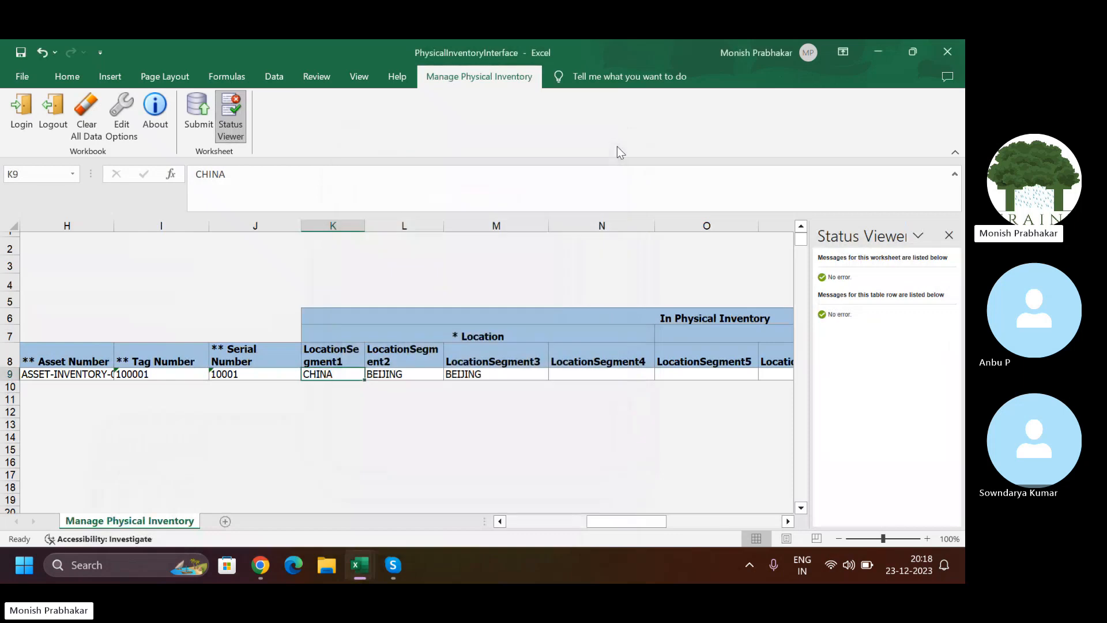
{"action": "left_click", "coordinate": [949, 235]}
Review uploaded row 9's columns: AP FA Inventory, status New, tag 100001, location CHINA
{"action": "left_click", "coordinate": [539, 399]}
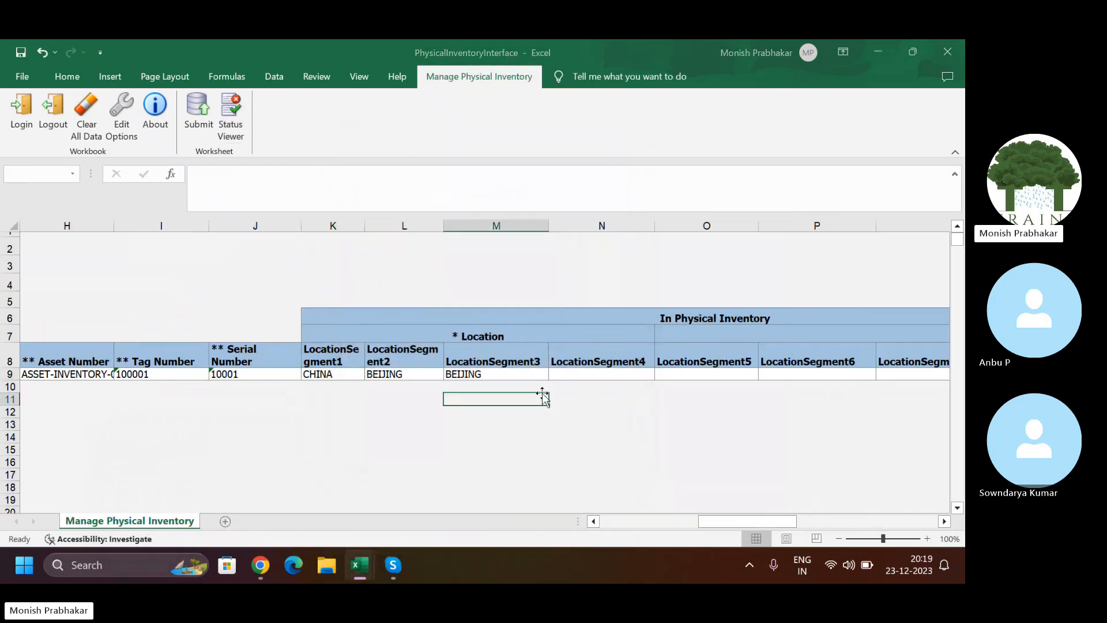
{"action": "key", "text": "Up"}
{"action": "key", "text": "Right"}
{"action": "key", "text": "Right"}
{"action": "key", "text": "Right"}
{"action": "key", "text": "Right"}
{"action": "key", "text": "Right"}
{"action": "key", "text": "Right"}
{"action": "key", "text": "Right"}
{"action": "key", "text": "Right"}
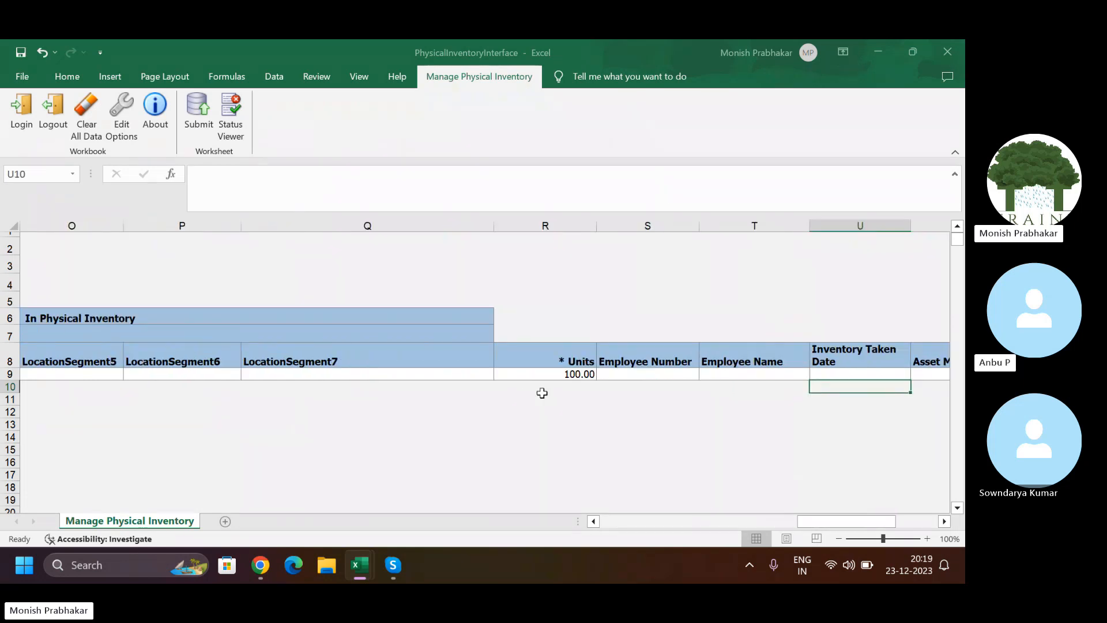
{"action": "key", "text": "Right"}
{"action": "key", "text": "Right"}
{"action": "key", "text": "Right"}
{"action": "key", "text": "Left"}
{"action": "key", "text": "Left"}
{"action": "key", "text": "Left"}
{"action": "key", "text": "Left"}
{"action": "key", "text": "Left"}
{"action": "key", "text": "Left"}
{"action": "key", "text": "Left"}
{"action": "key", "text": "Left"}
{"action": "key", "text": "Left"}
{"action": "key", "text": "Left"}
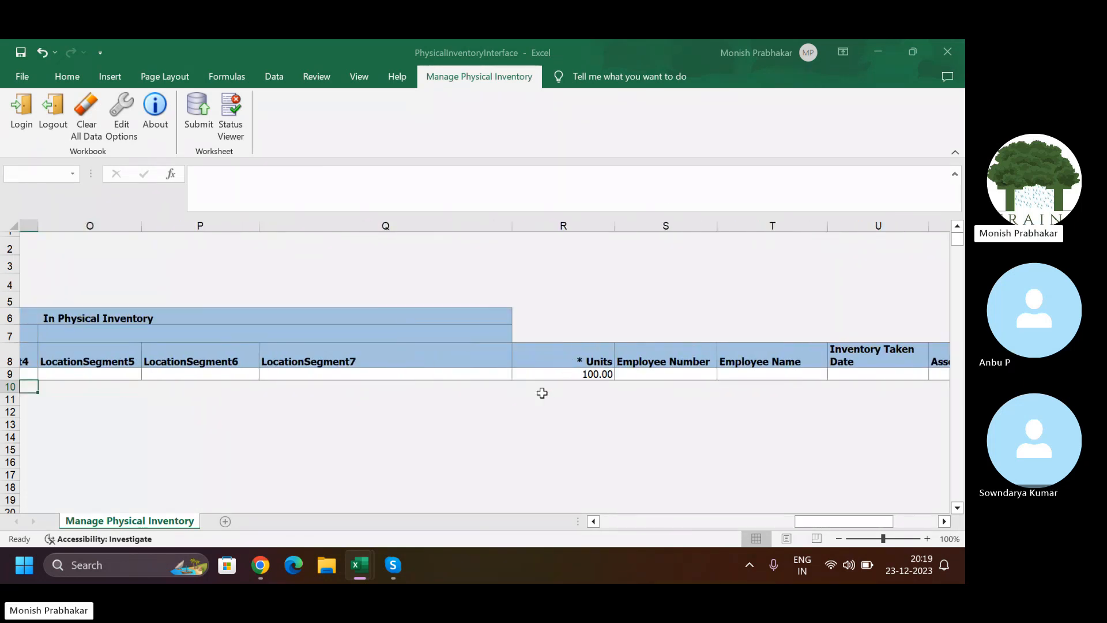
{"action": "key", "text": "Left"}
{"action": "key", "text": "Left"}
{"action": "key", "text": "Left"}
{"action": "key", "text": "Left"}
{"action": "key", "text": "Left"}
{"action": "key", "text": "Left"}
{"action": "key", "text": "Left"}
{"action": "key", "text": "Left"}
{"action": "key", "text": "Left"}
{"action": "key", "text": "Left"}
{"action": "key", "text": "Left"}
{"action": "key", "text": "Left"}
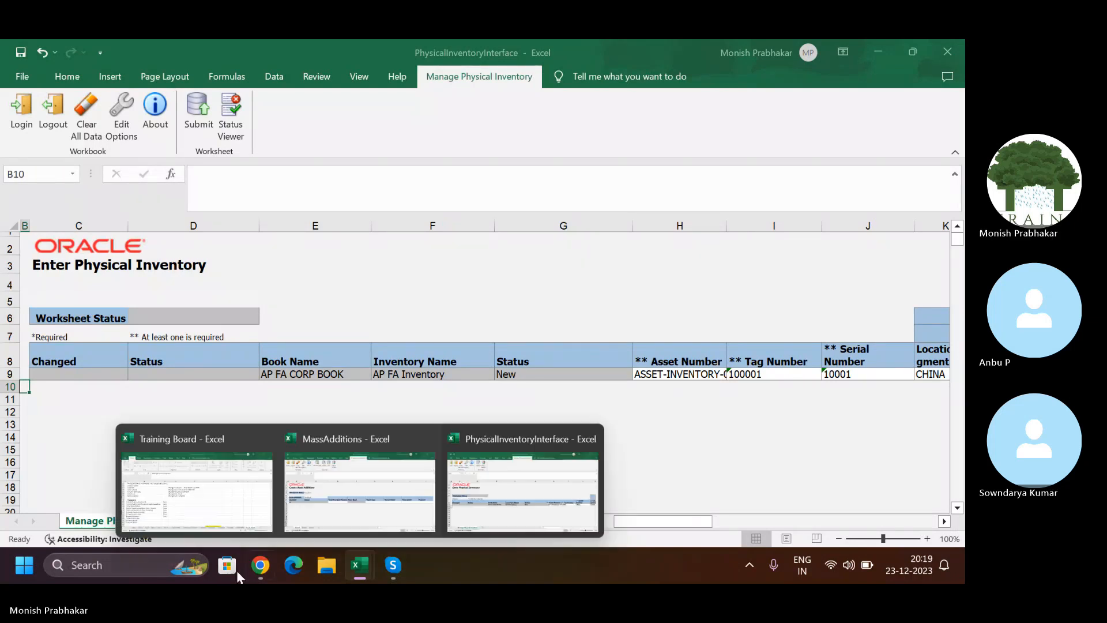
In the Training Board workbook, select the Fixed Assets tasks Asset Revaluation through Journal Entries
{"action": "mouse_move", "coordinate": [366, 559]}
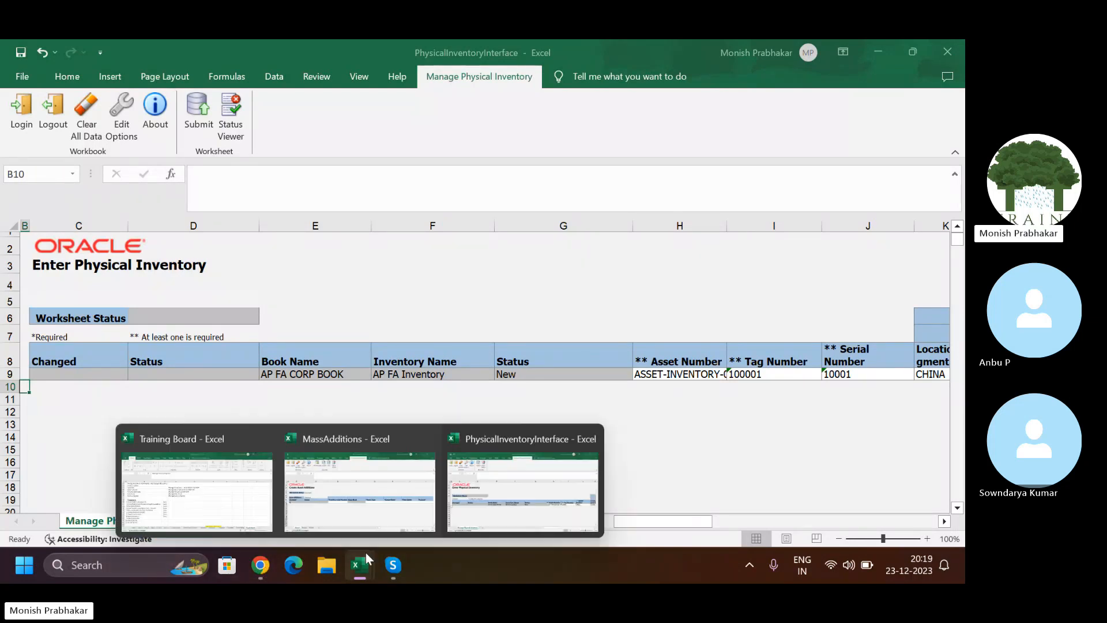
{"action": "left_click", "coordinate": [192, 486]}
{"action": "left_click", "coordinate": [210, 453]}
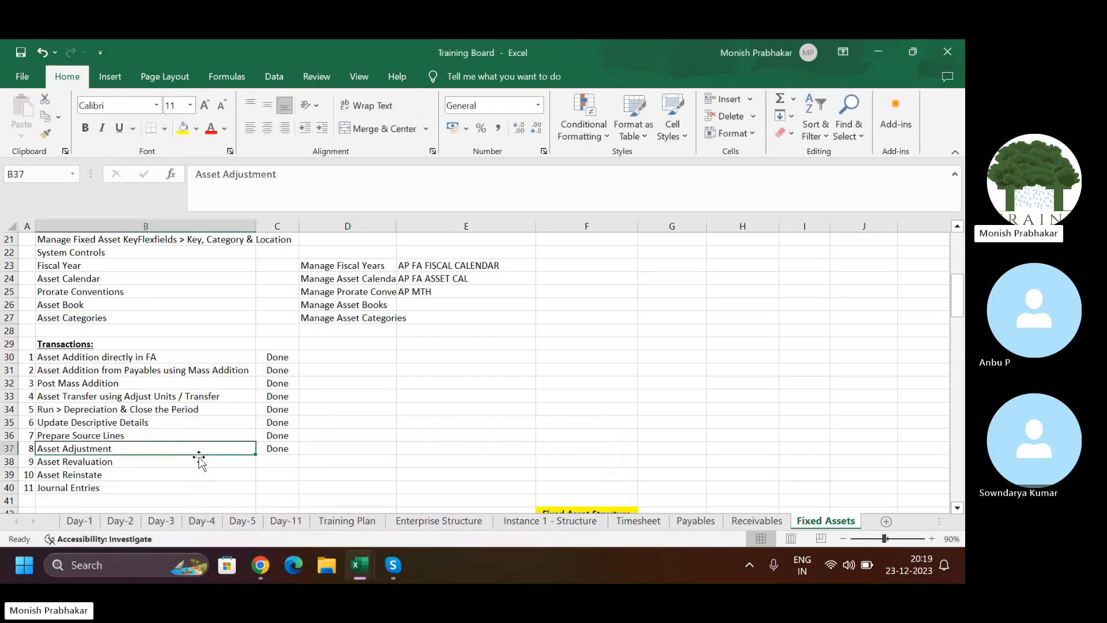
{"action": "left_click_drag", "start_coordinate": [81, 461], "coordinate": [80, 491]}
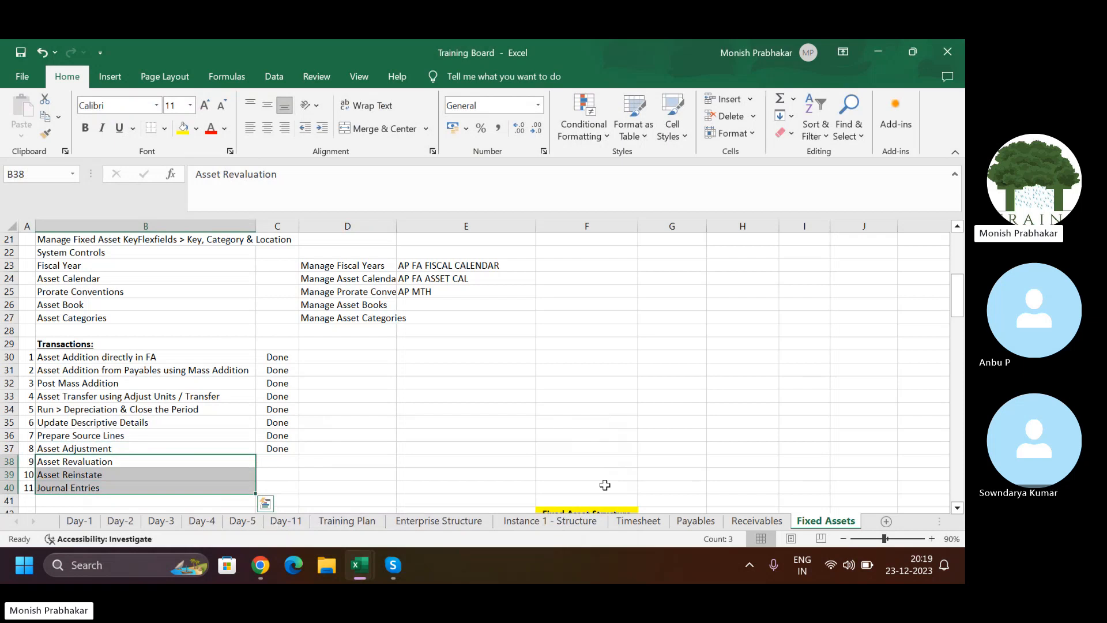
{"action": "left_click", "coordinate": [900, 574]}
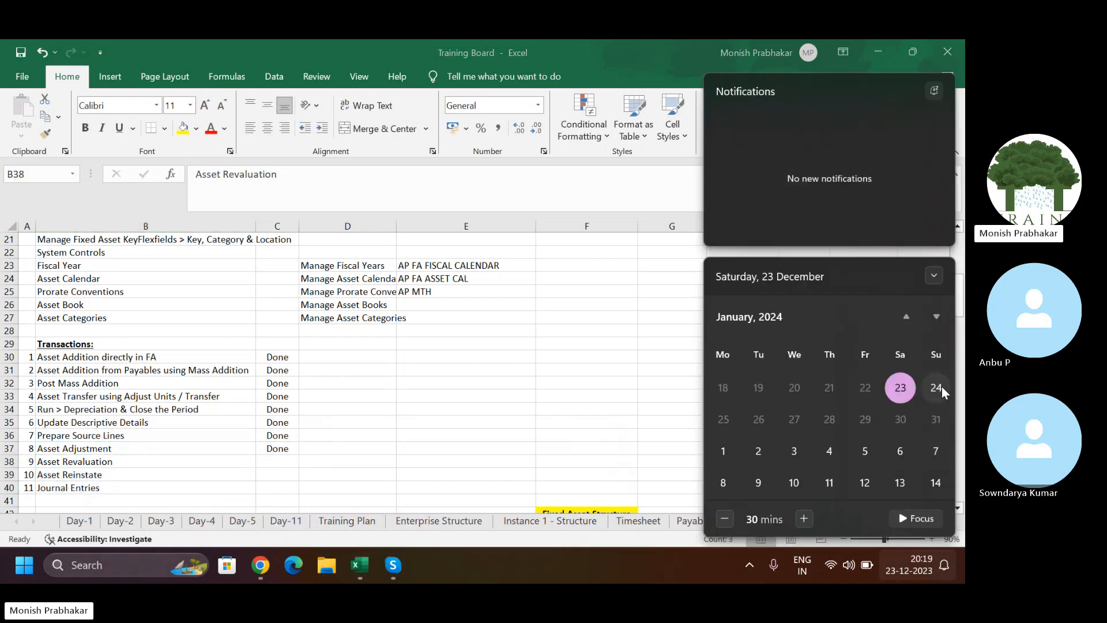